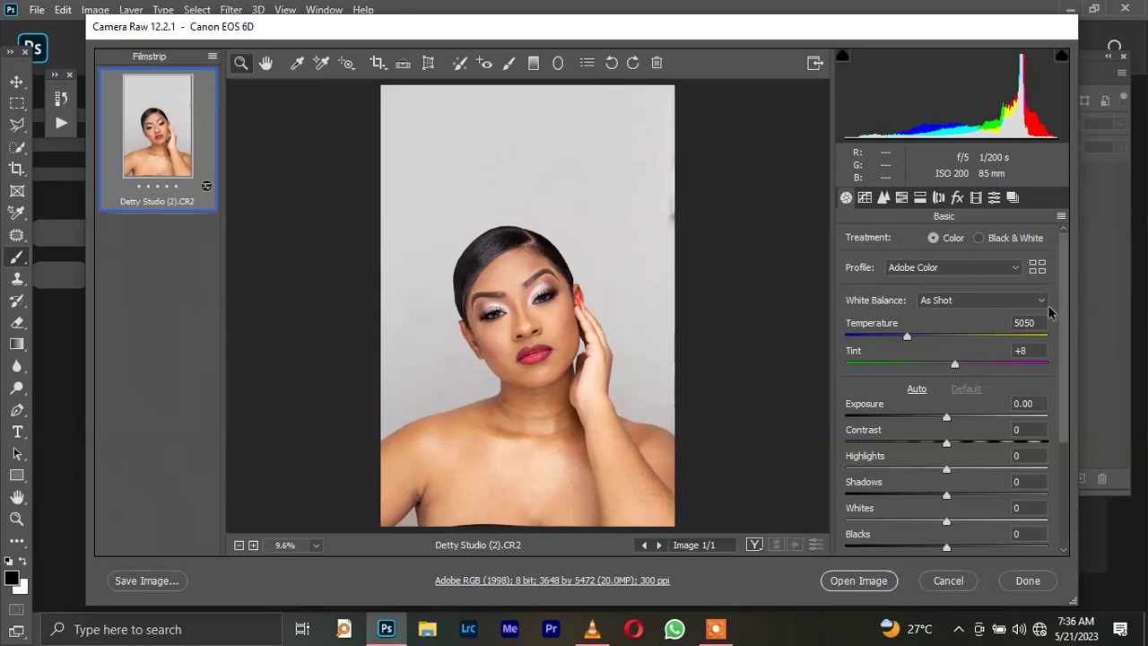
- Apply the Adobe Landscape profile to the raw portrait and open the image for editing
click(948, 268)
click(924, 295)
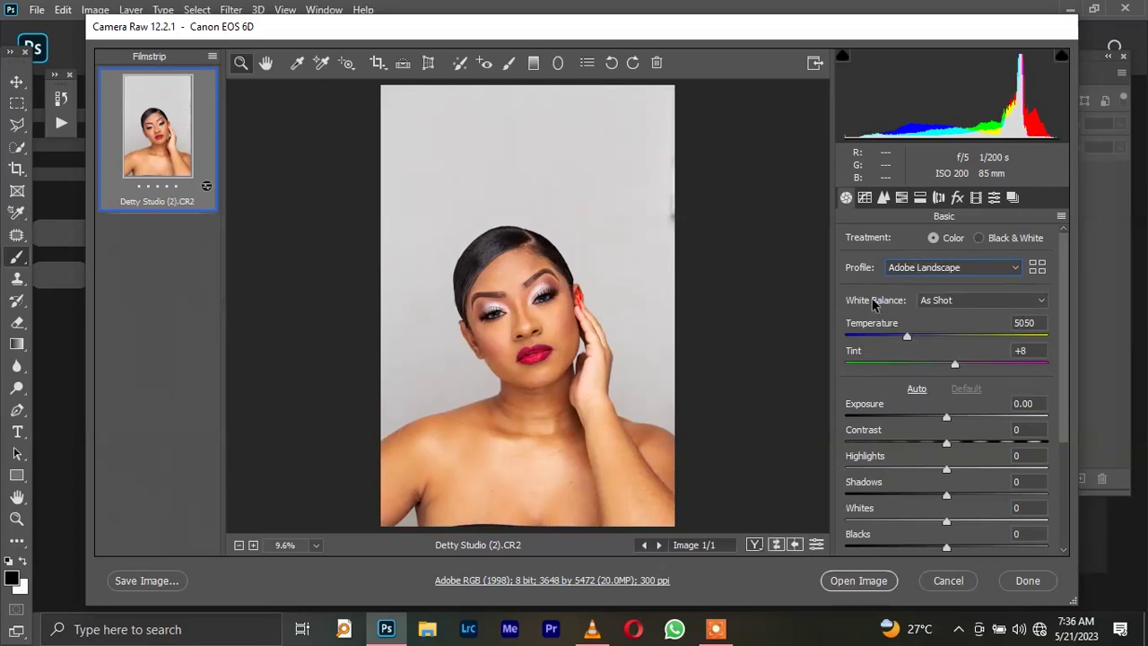
click(523, 328)
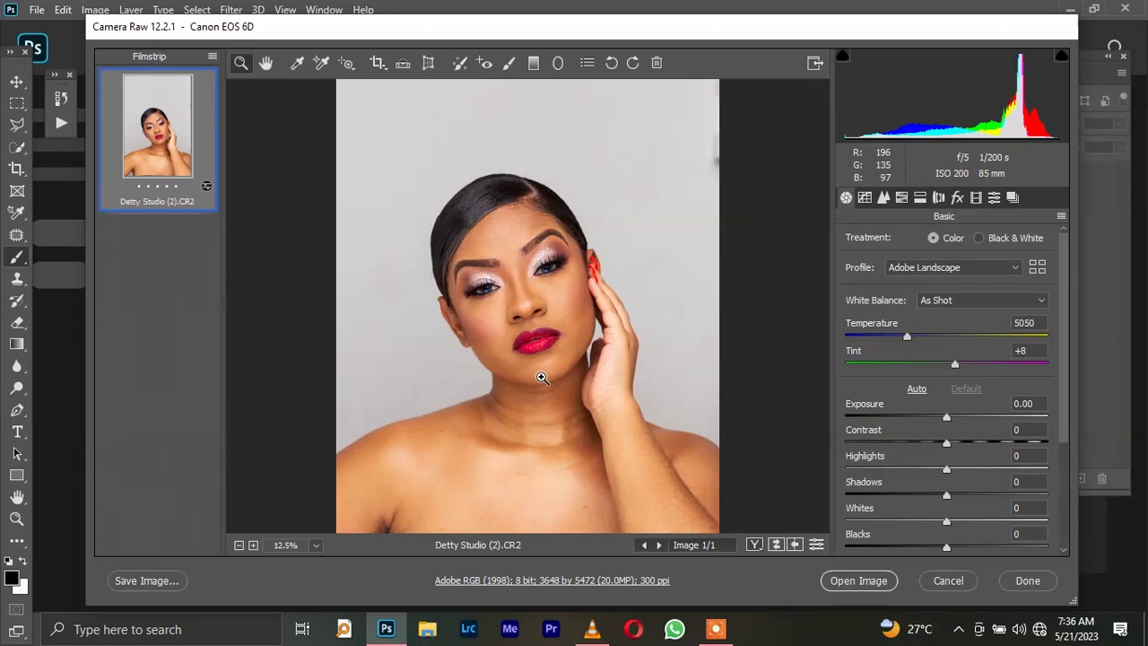
alt+click(542, 377)
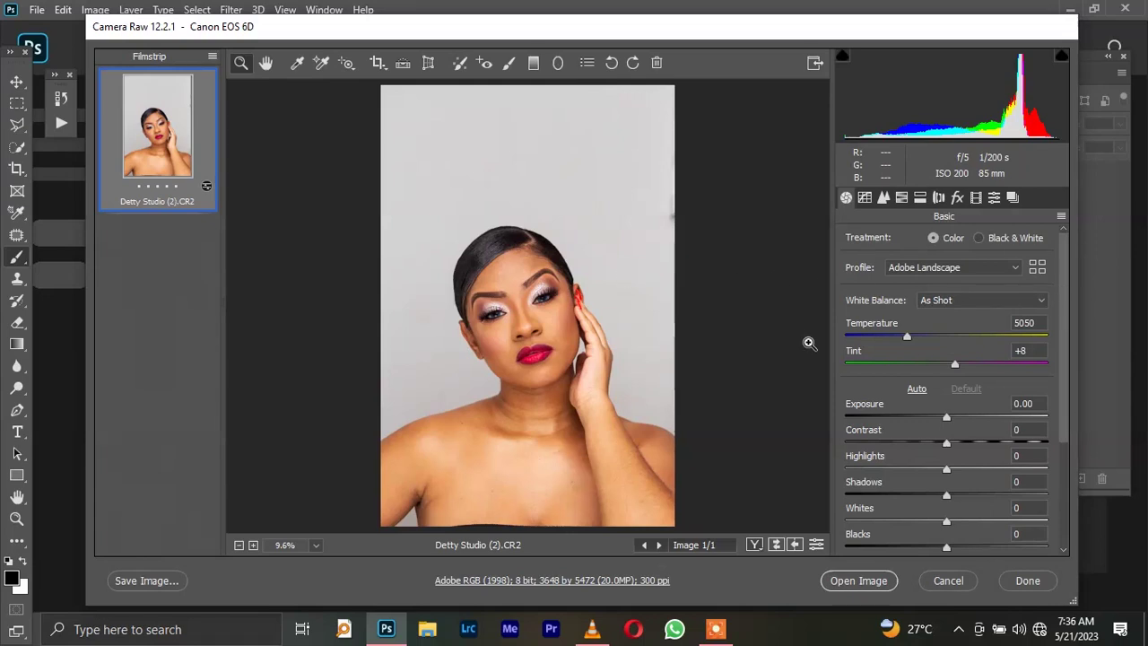
click(857, 580)
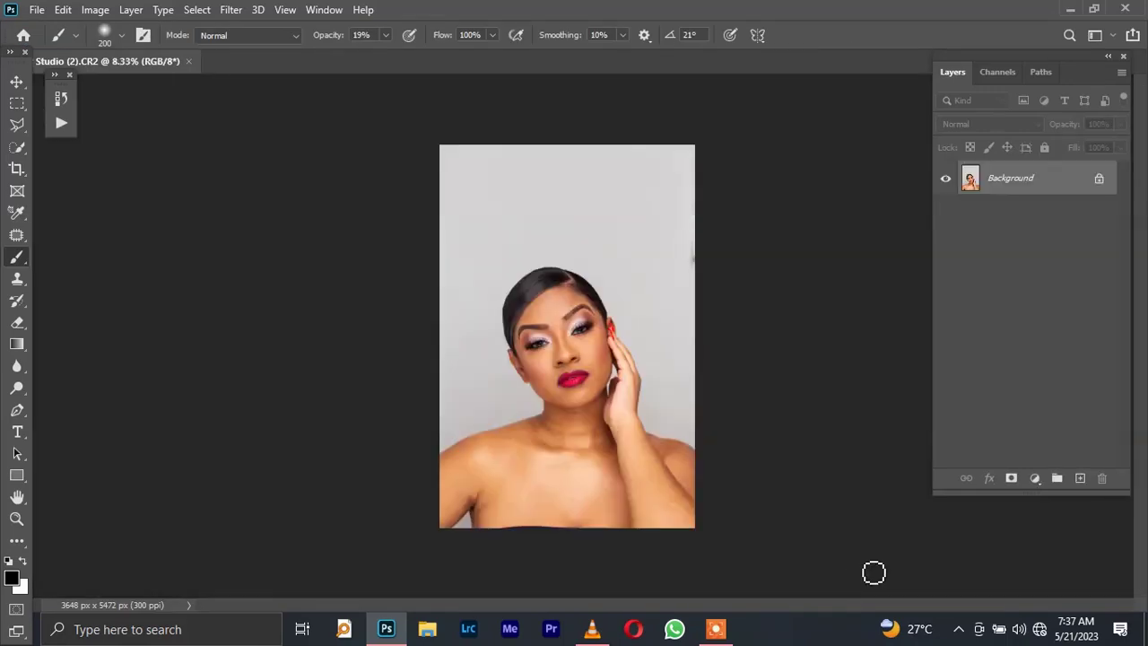
- Switch to full-screen mode with the menu bar and reposition the enlarged portrait in the workspace
key(f)
key(ctrl+0)
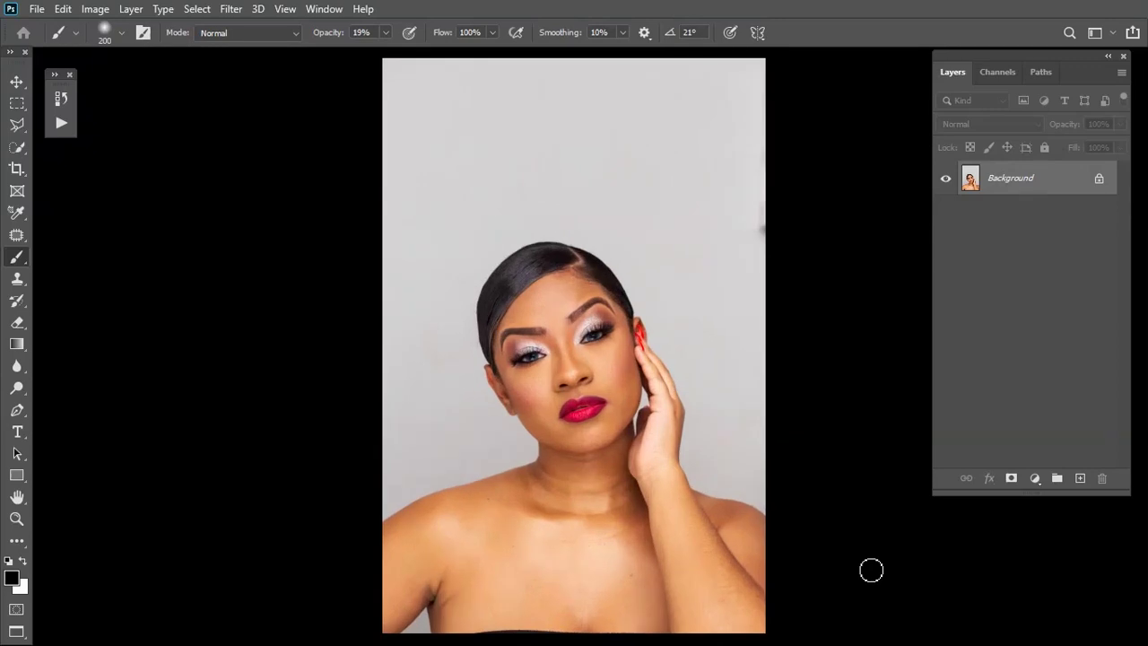
key(ctrl+minus)
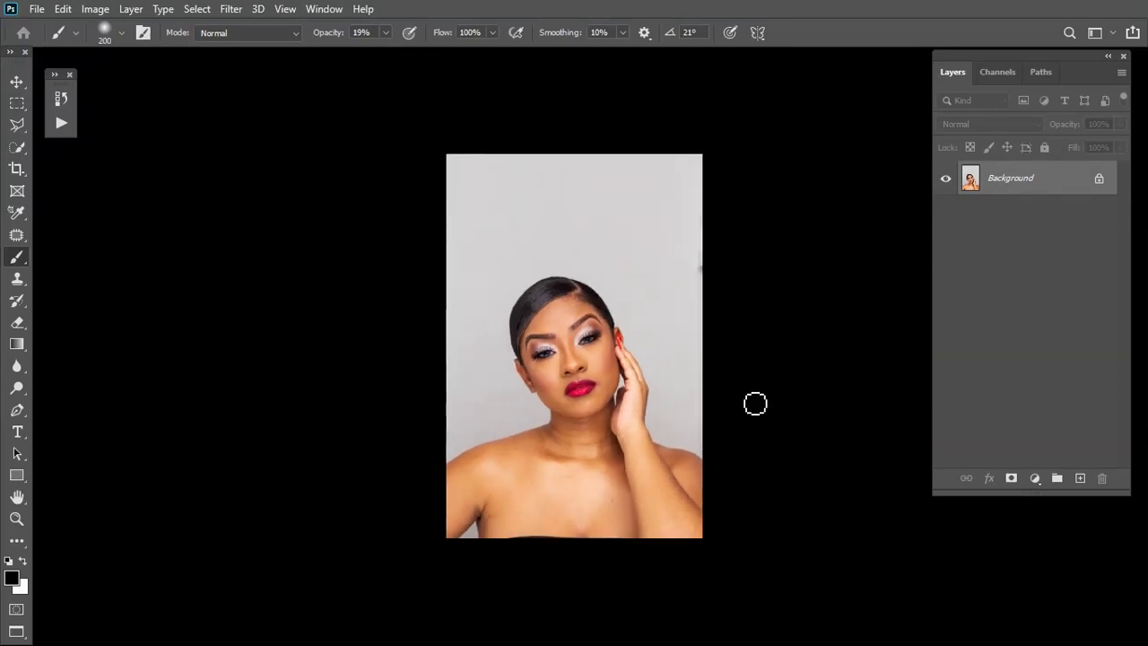
key(ctrl+plus)
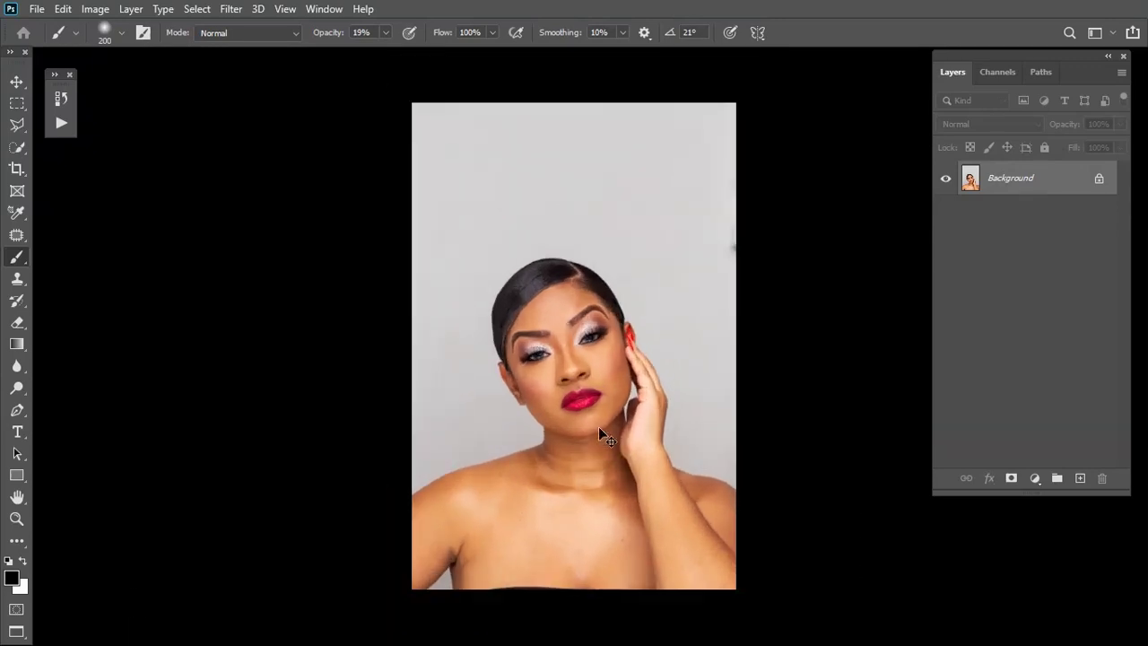
drag(592, 336, 543, 317)
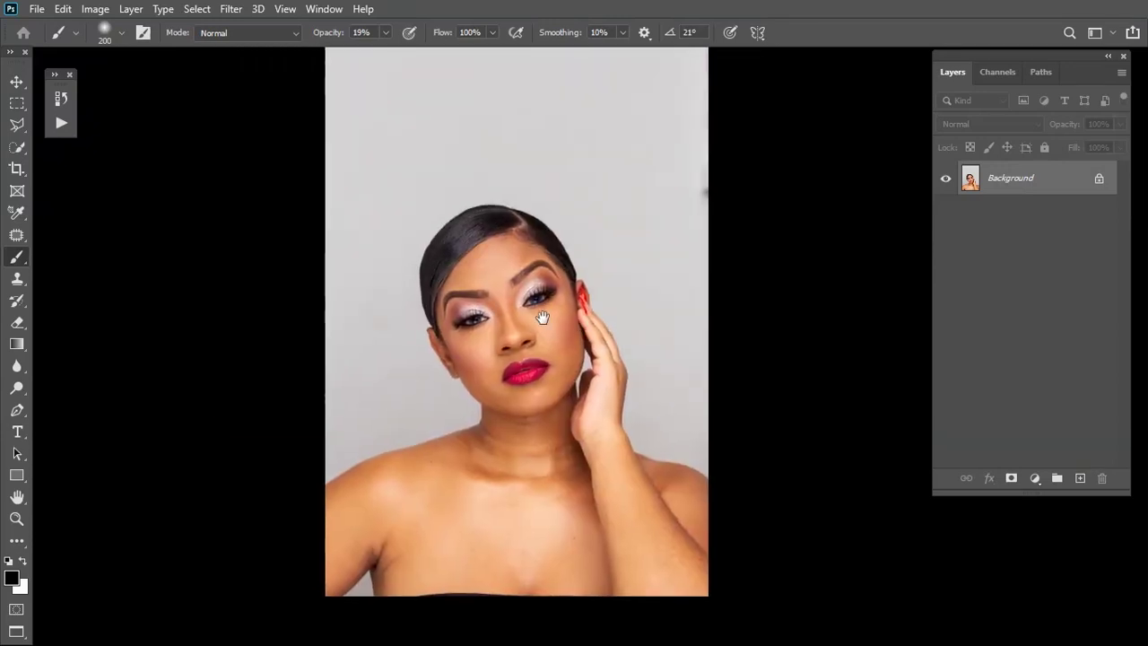
drag(587, 243, 583, 297)
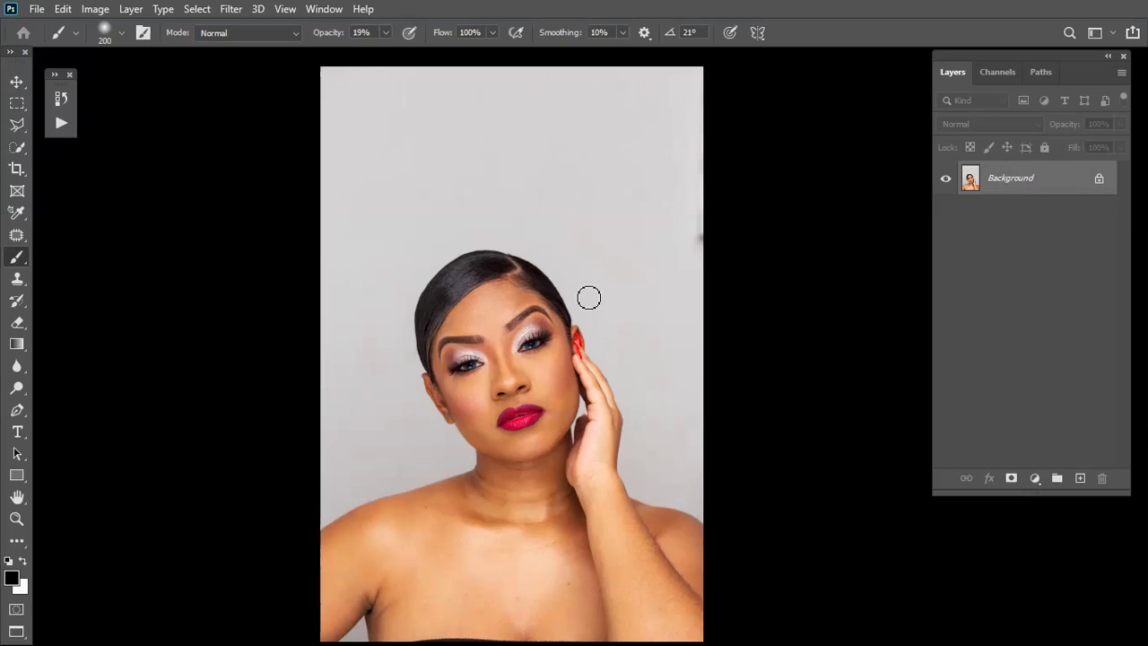
- Crop the portrait to the 4 : 5 (8 : 10) ratio, tightening the frame around the woman's head and shoulders
click(18, 170)
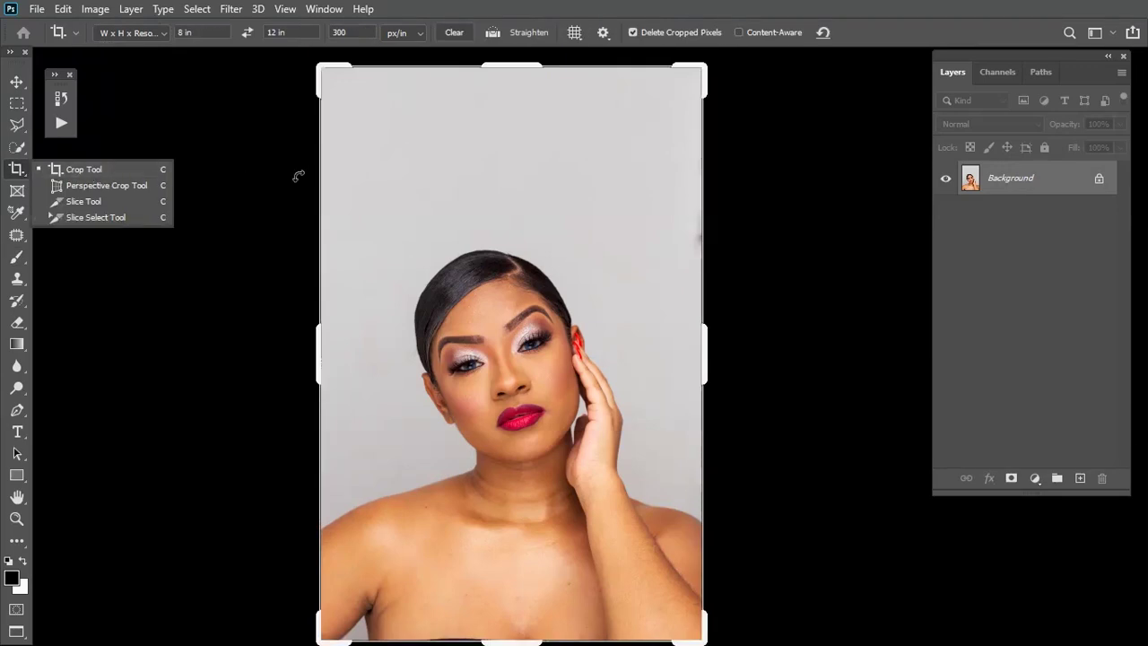
click(143, 34)
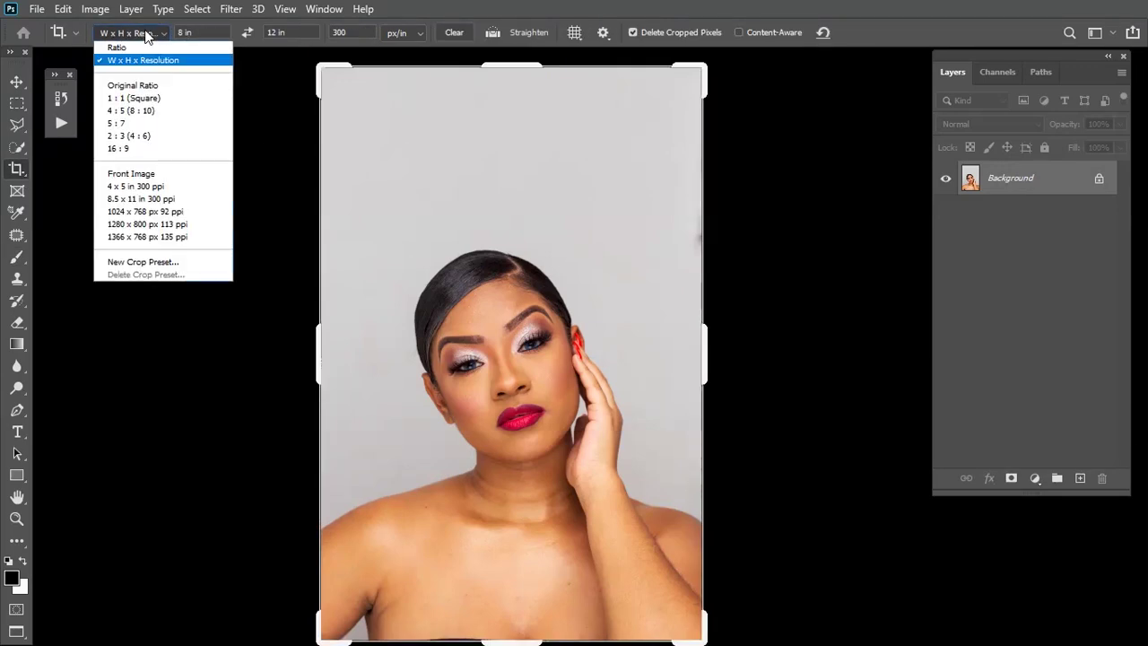
click(154, 112)
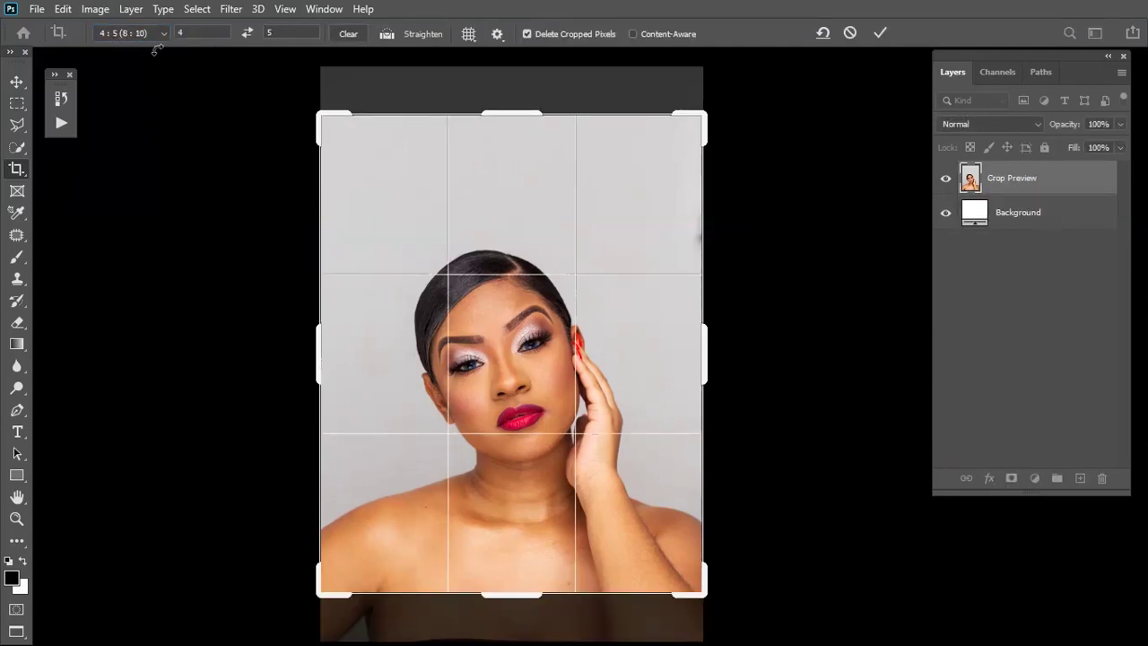
drag(503, 118, 503, 118)
drag(497, 388, 503, 332)
drag(701, 114, 697, 134)
drag(618, 233, 607, 244)
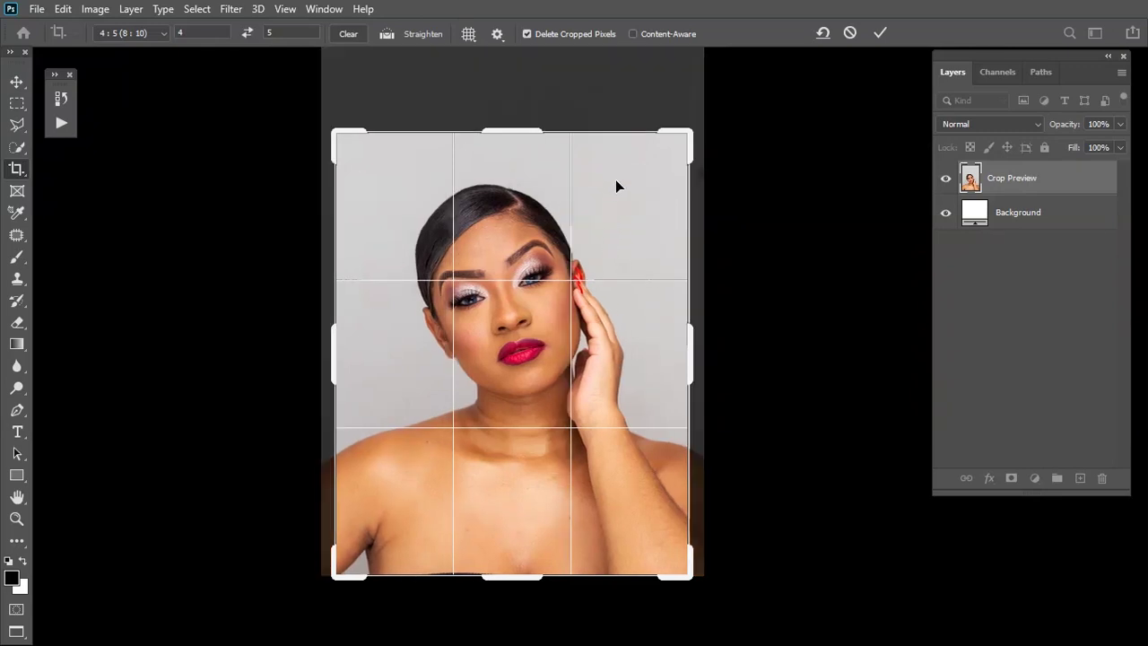
drag(694, 126, 689, 131)
click(881, 33)
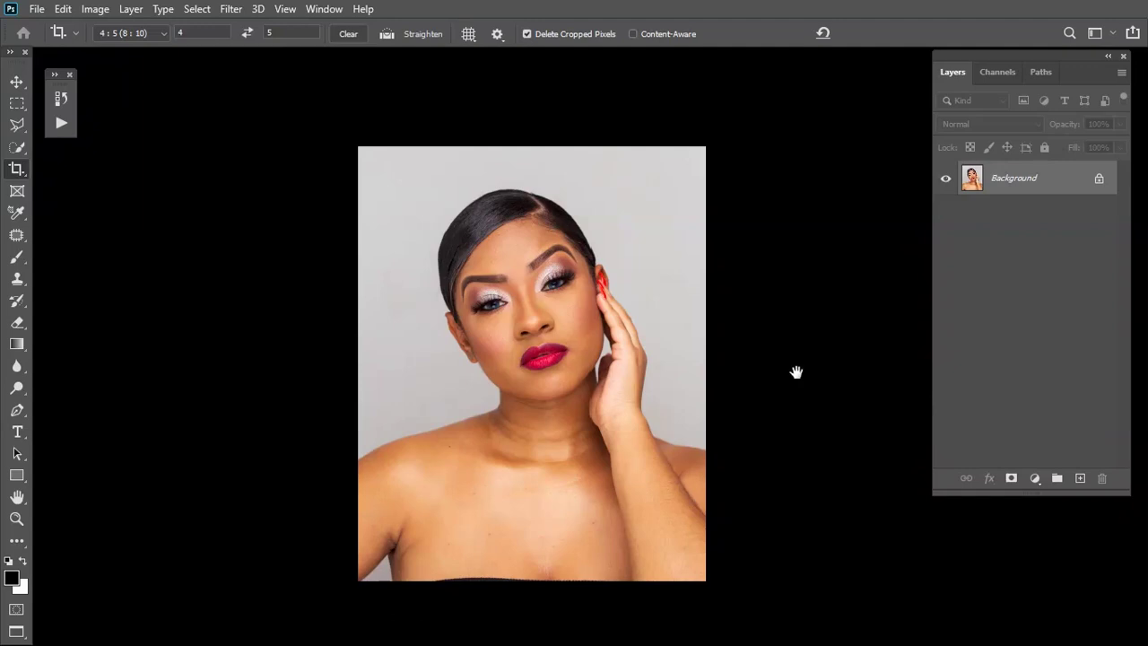
- Duplicate the Background layer twice and rename the upper copy "high frequency"
drag(802, 371, 721, 387)
key(ctrl+plus)
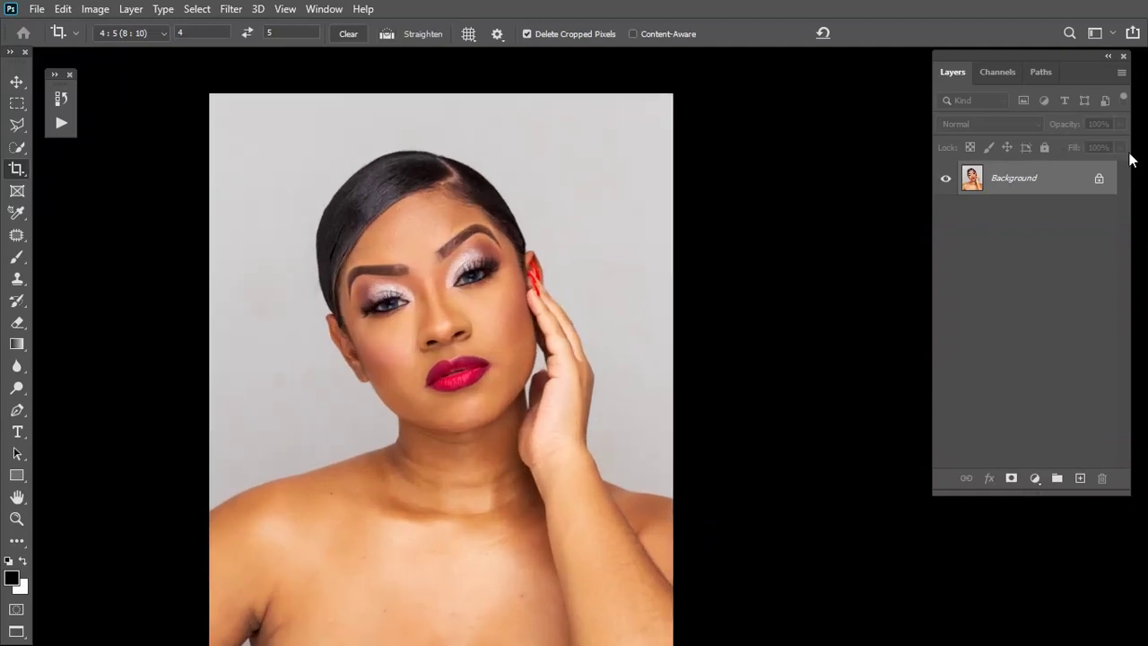
drag(509, 493, 534, 469)
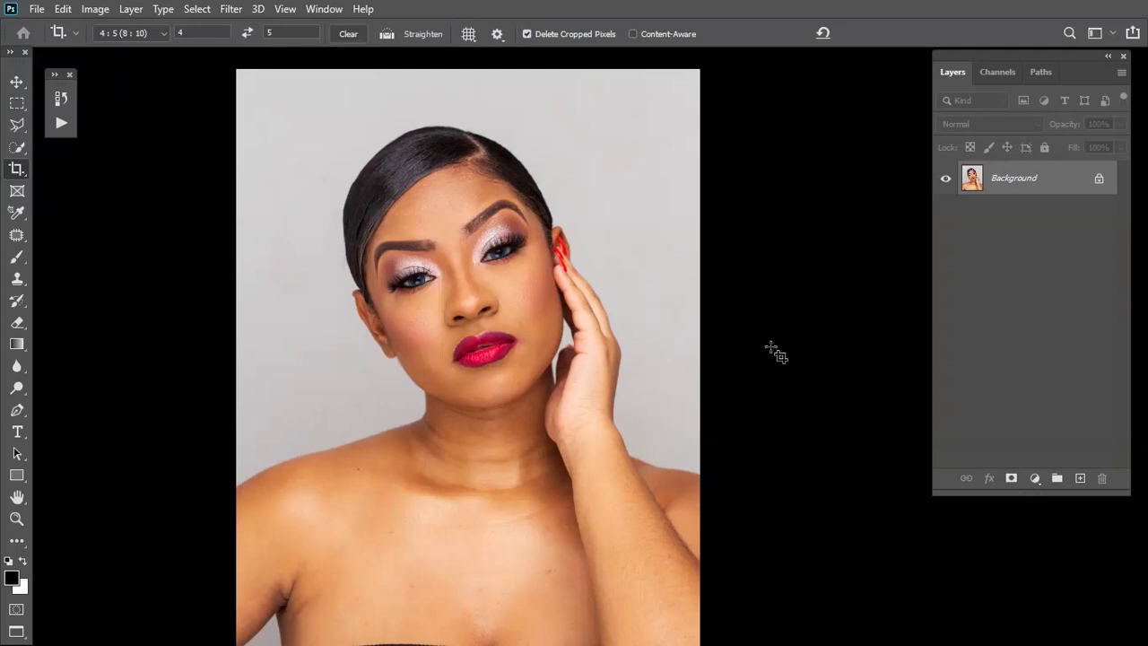
key(ctrl+minus)
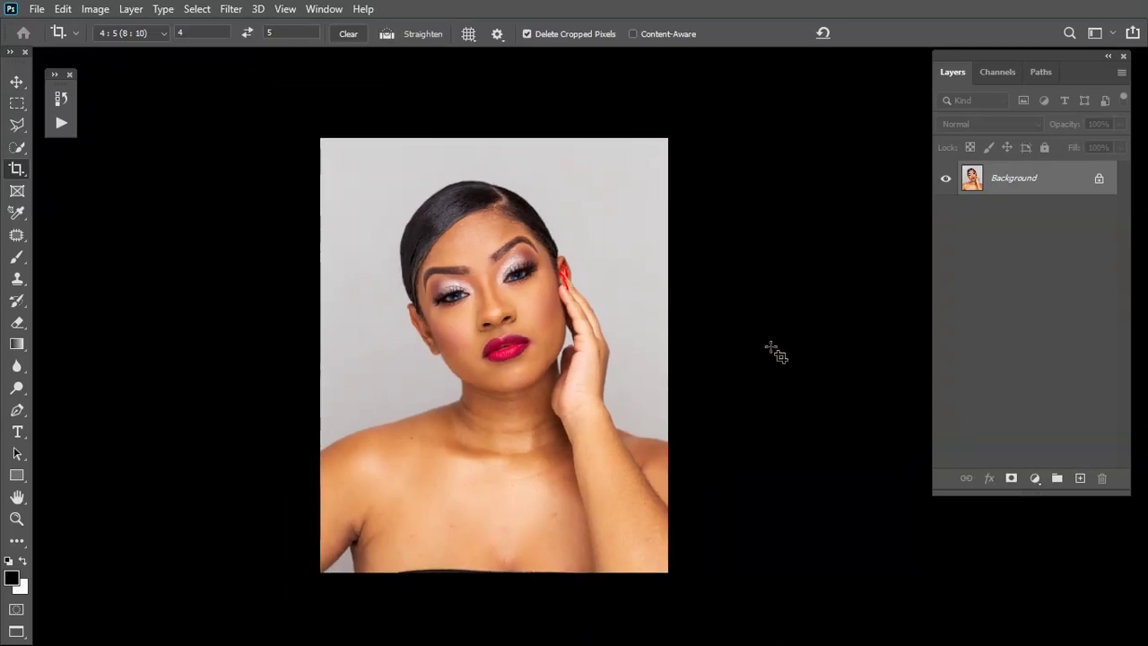
drag(1065, 179, 1084, 478)
double_click(1044, 179)
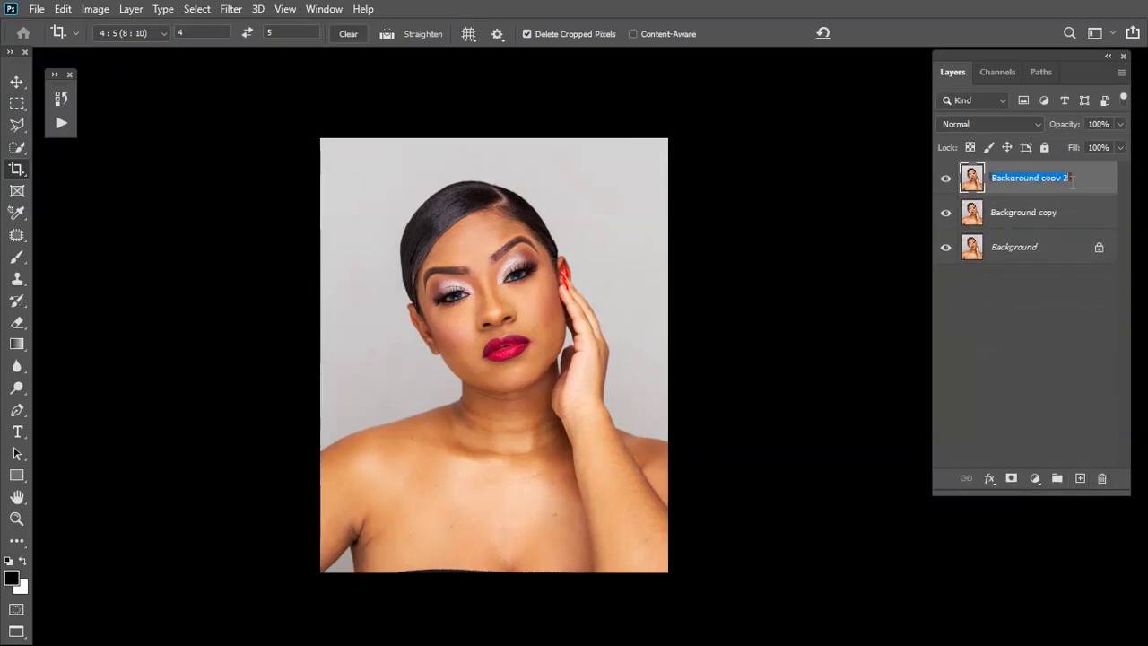
text(high frequency)
key(Return)
- Rename the lower background copy "low frequency"
double_click(1033, 216)
key(BackSpace)
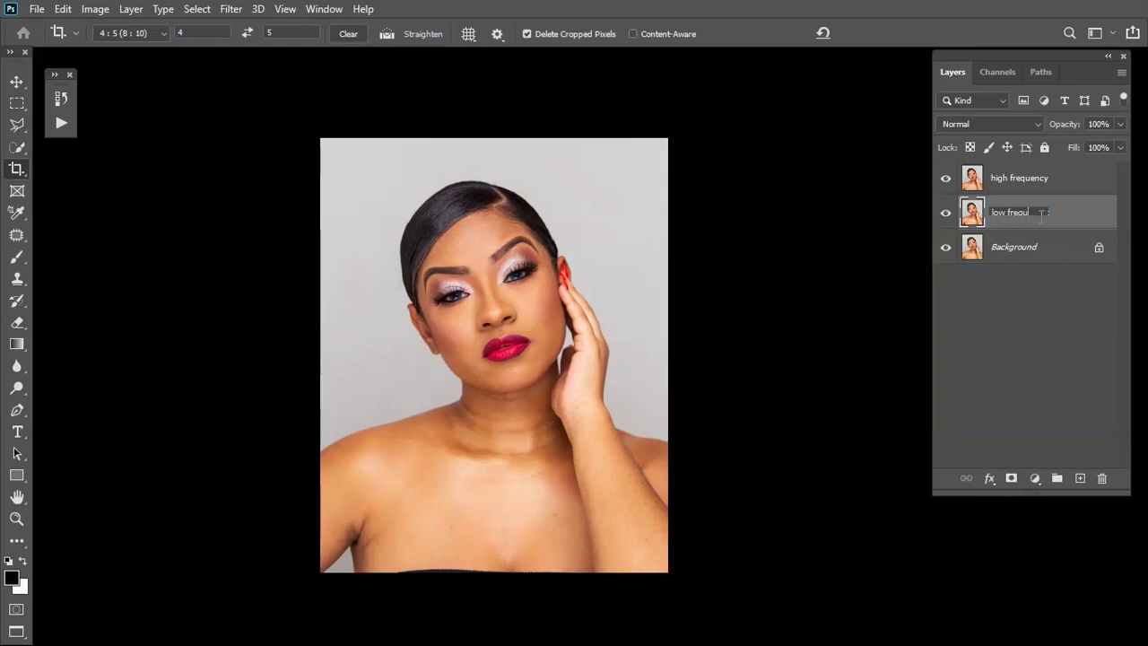
text(low frequency)
key(Return)
- Select the low frequency layer and hide the high frequency layer above it
click(1071, 179)
click(1046, 220)
click(946, 182)
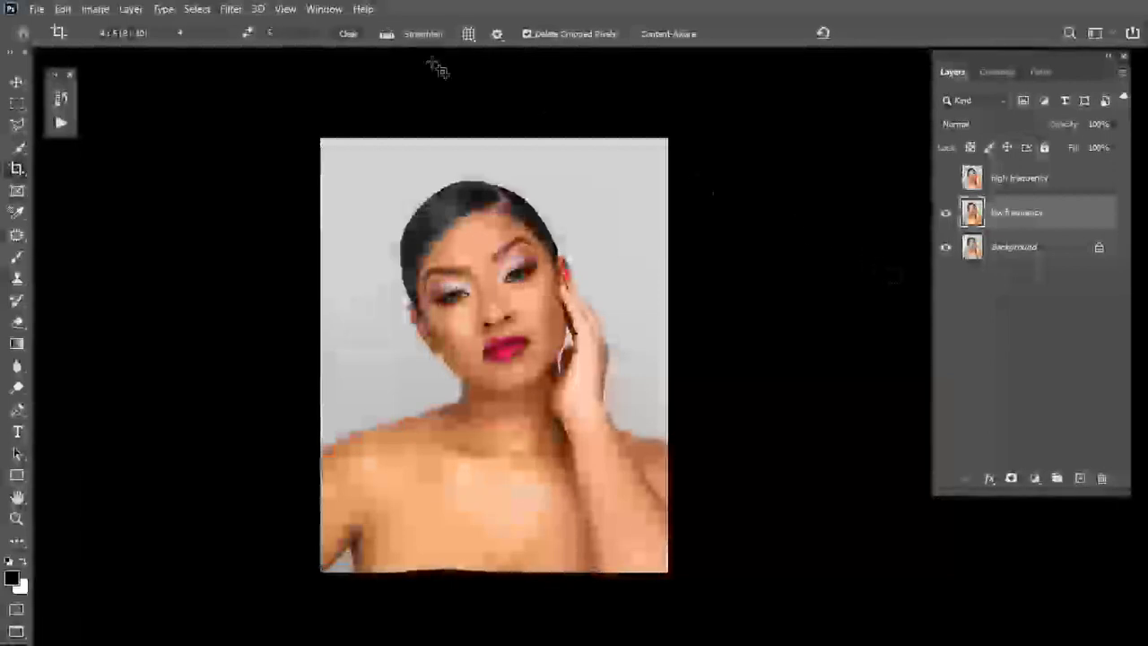
- Start a Gaussian Blur on the low frequency layer and lower its radius to 0.1 pixels
click(244, 11)
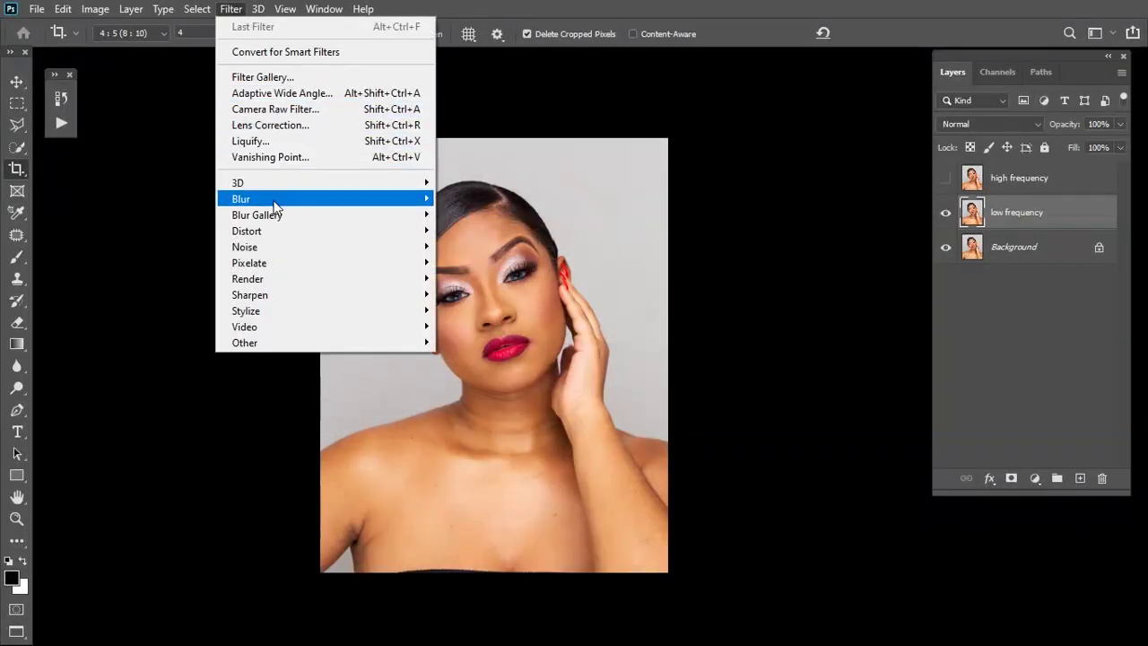
mouse_move(277, 207)
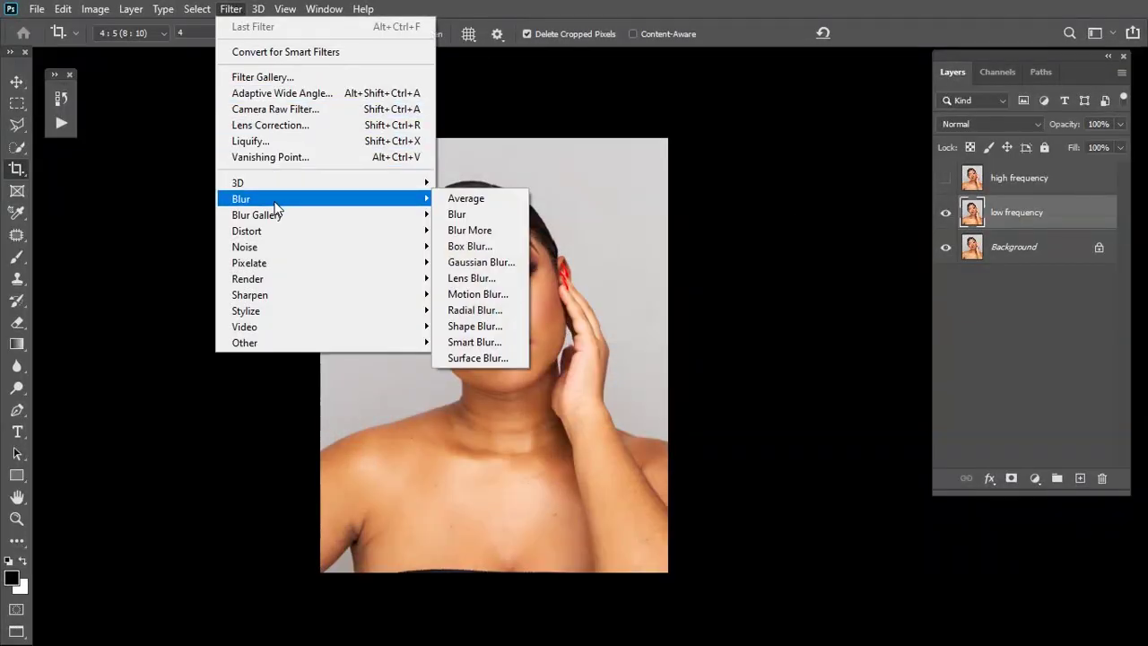
click(507, 265)
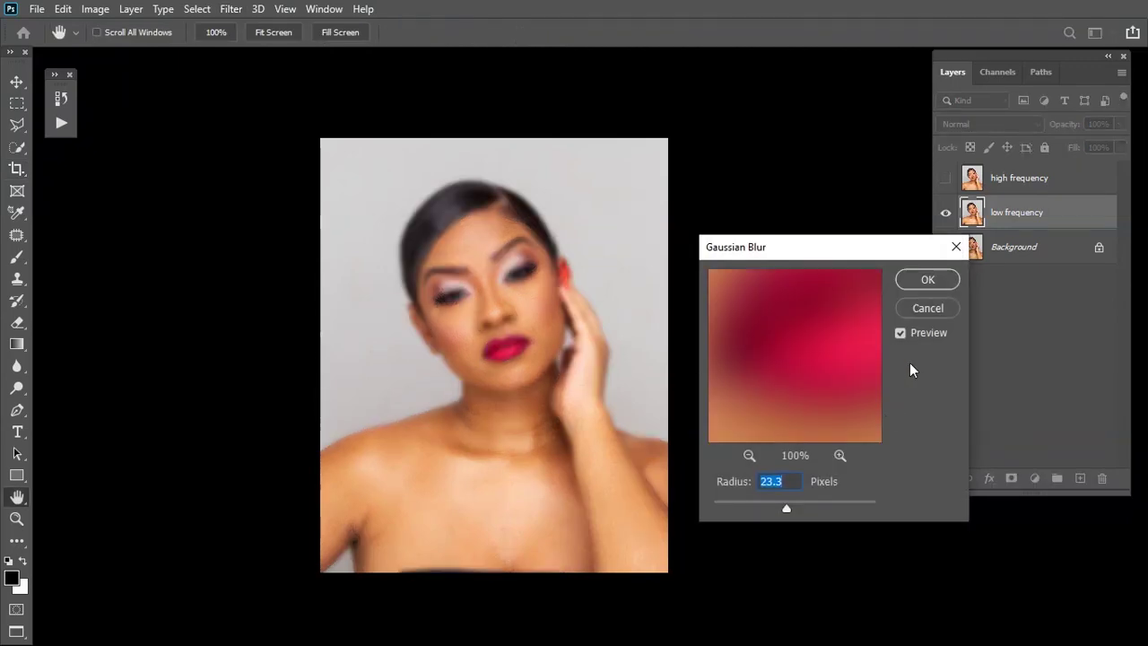
drag(780, 512, 780, 510)
- Examine the lips, forehead and eyes in the Gaussian Blur preview at several magnifications, keeping the radius at 0.1 pixels
click(749, 455)
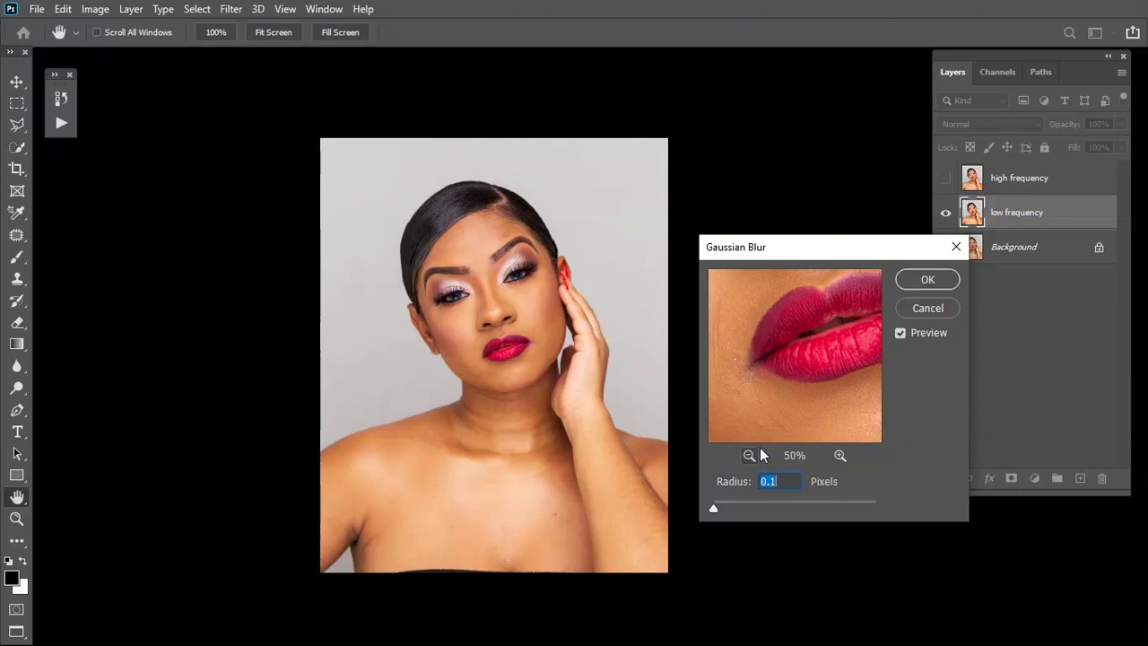
drag(786, 308, 807, 346)
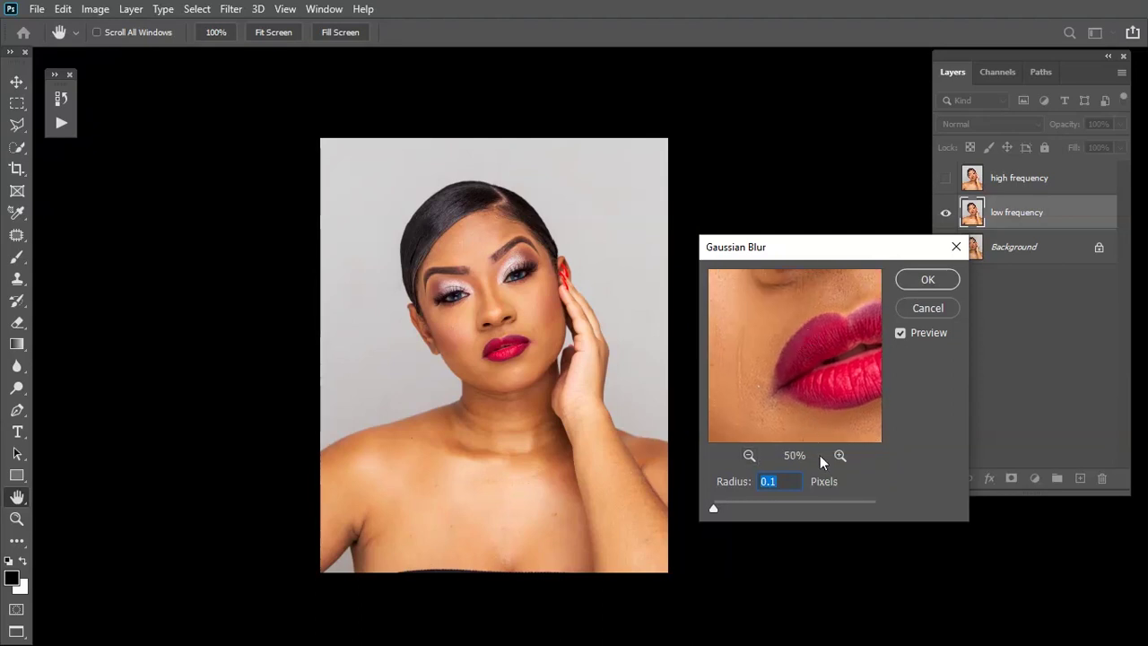
click(751, 457)
click(751, 456)
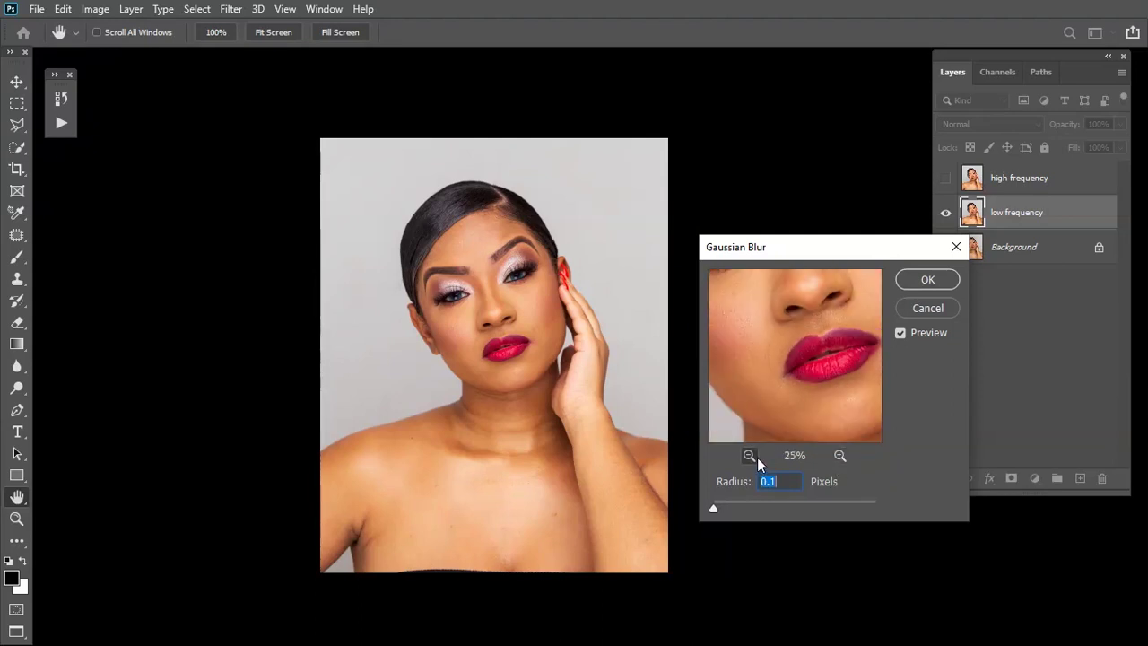
click(751, 457)
click(751, 456)
click(839, 455)
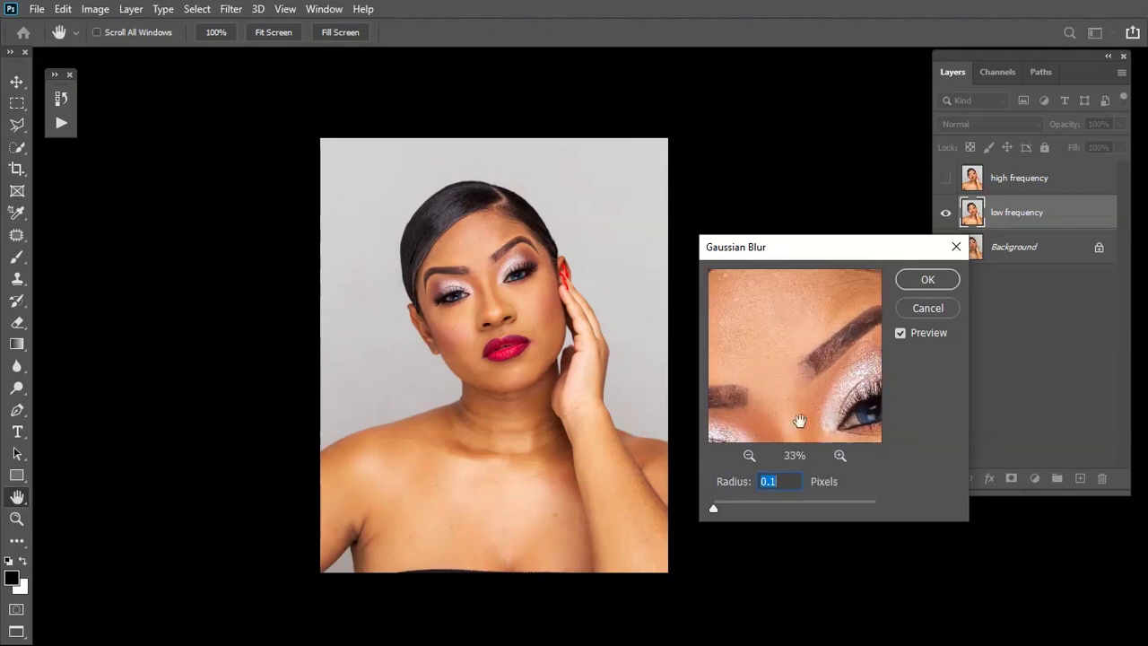
drag(797, 418, 786, 404)
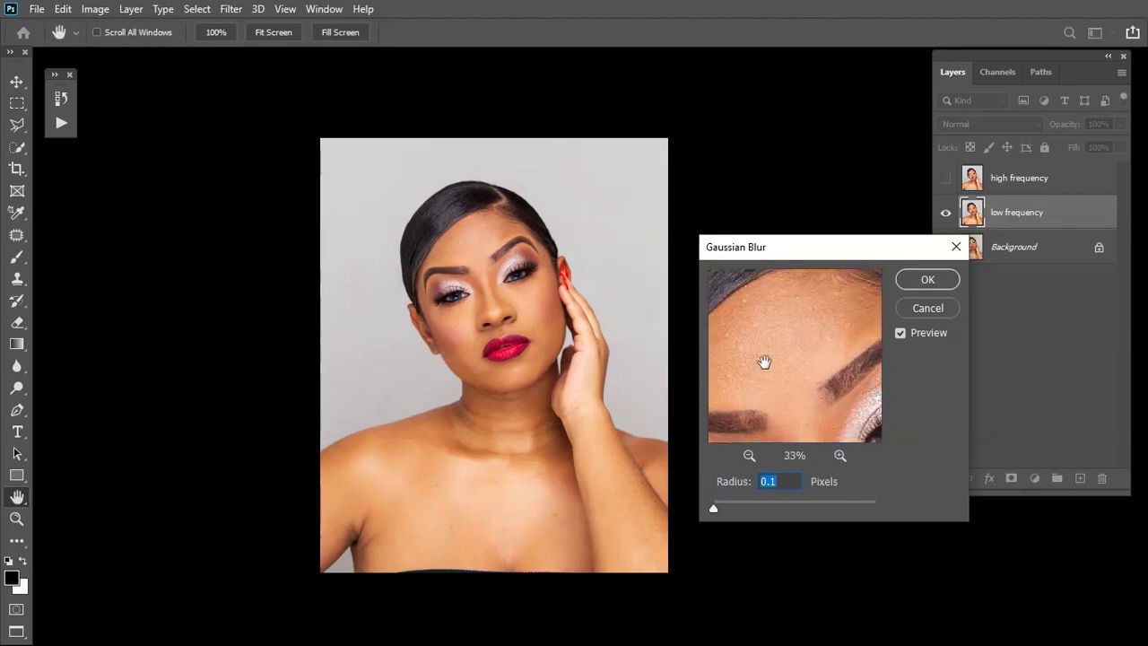
drag(791, 385, 781, 330)
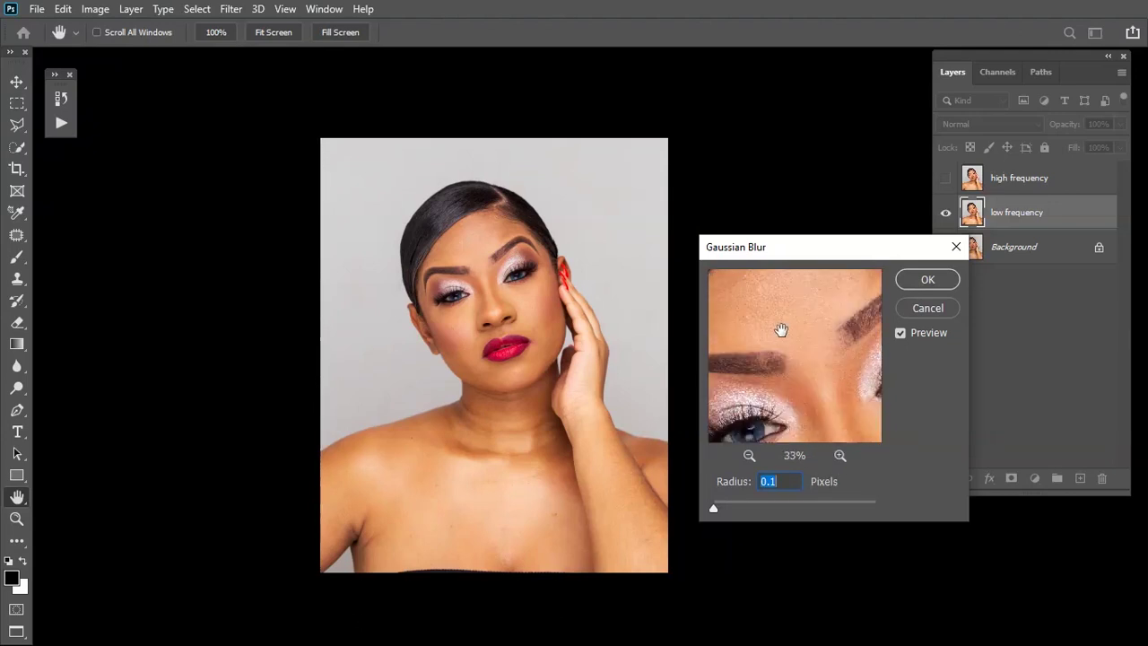
click(750, 456)
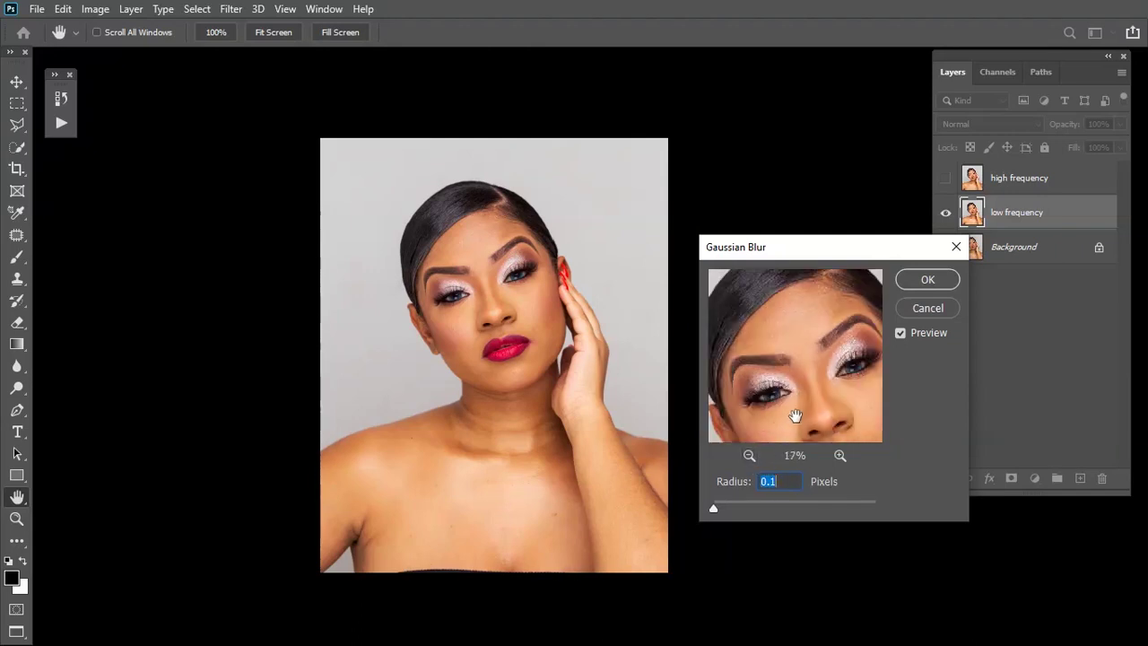
drag(794, 415, 793, 395)
drag(717, 509, 706, 511)
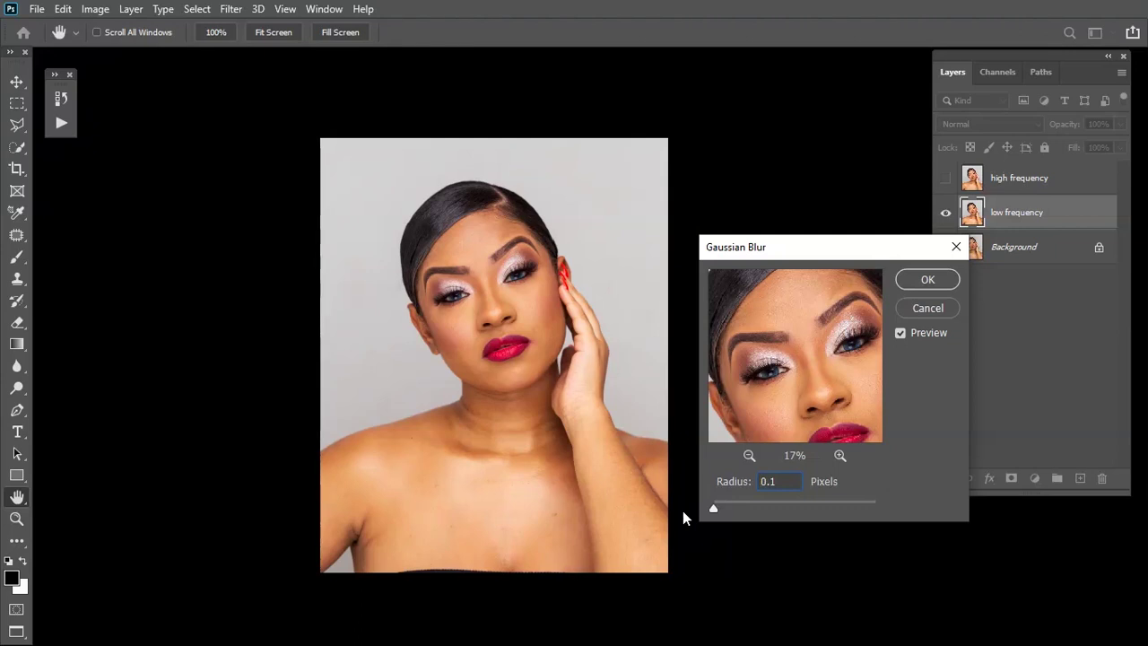
- Examine the skin texture and blemishes on the cheek and around the mouth closely in the blur preview
click(839, 455)
drag(795, 362, 795, 287)
drag(795, 395, 787, 330)
click(839, 454)
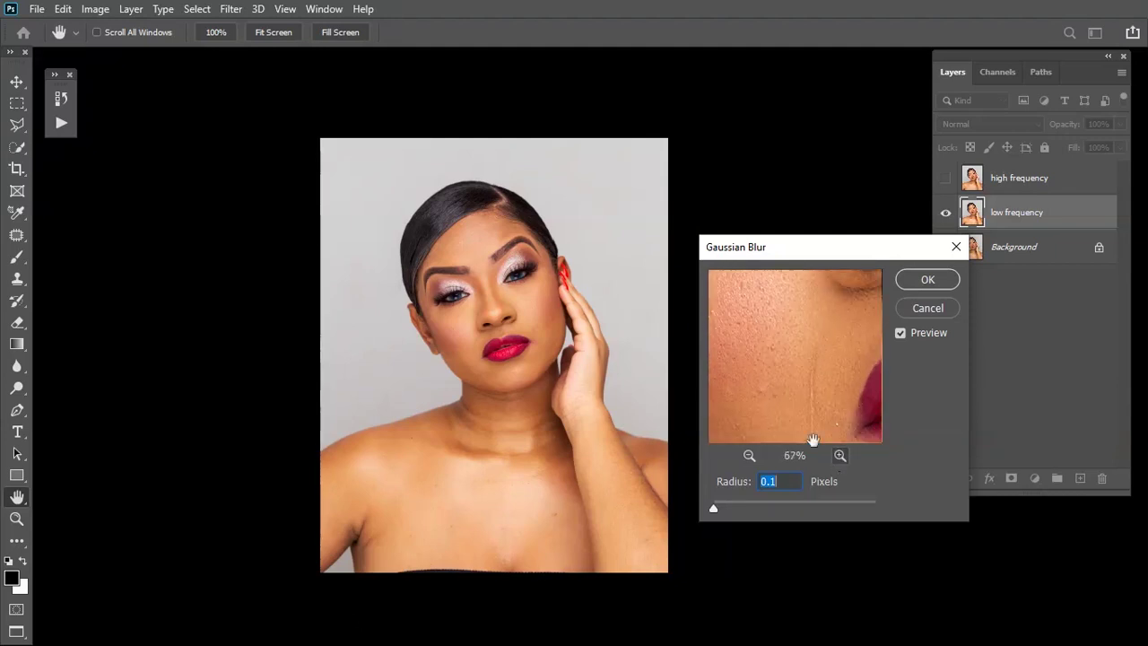
drag(789, 386, 822, 413)
drag(774, 367, 798, 394)
click(750, 455)
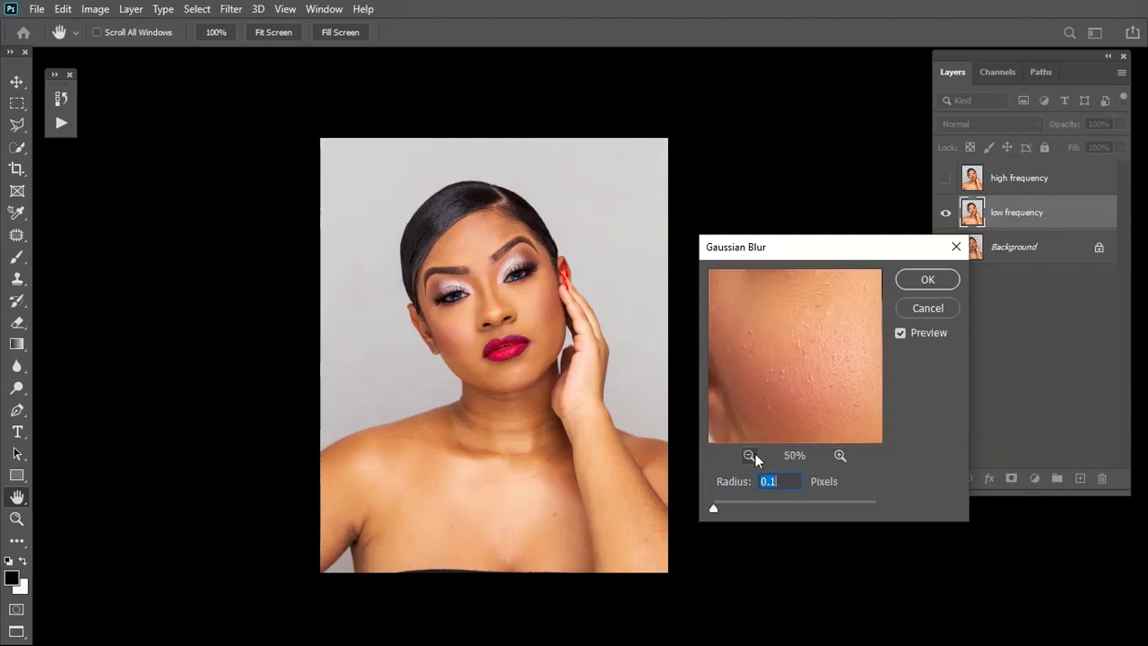
click(750, 454)
drag(848, 335, 823, 430)
drag(819, 308, 795, 395)
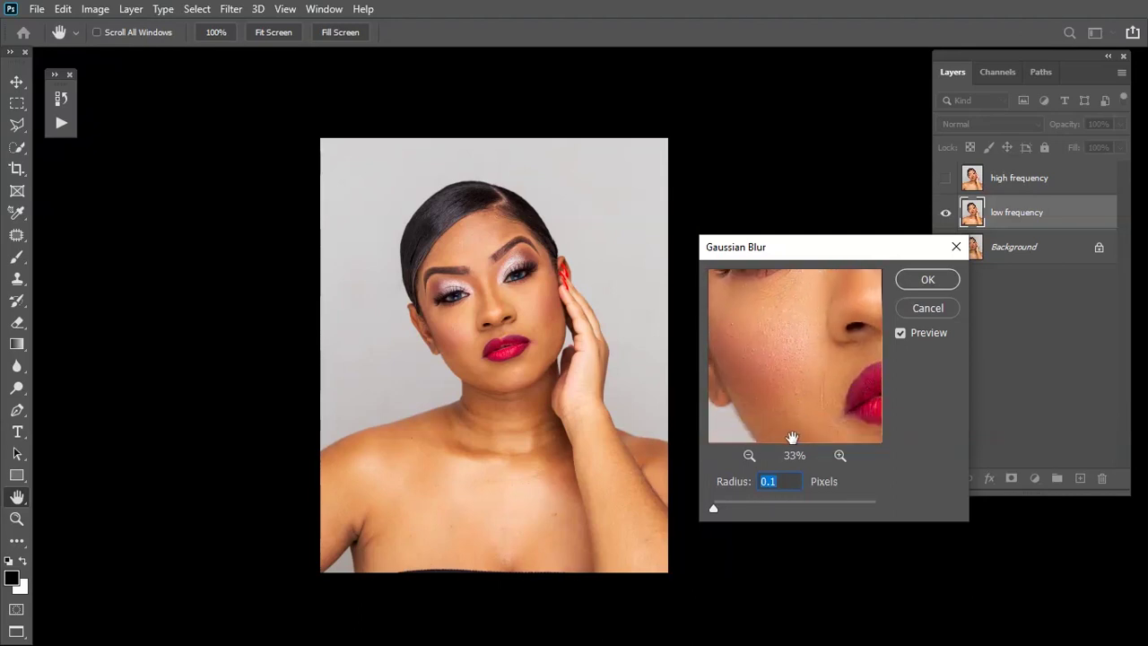
click(839, 455)
click(839, 455)
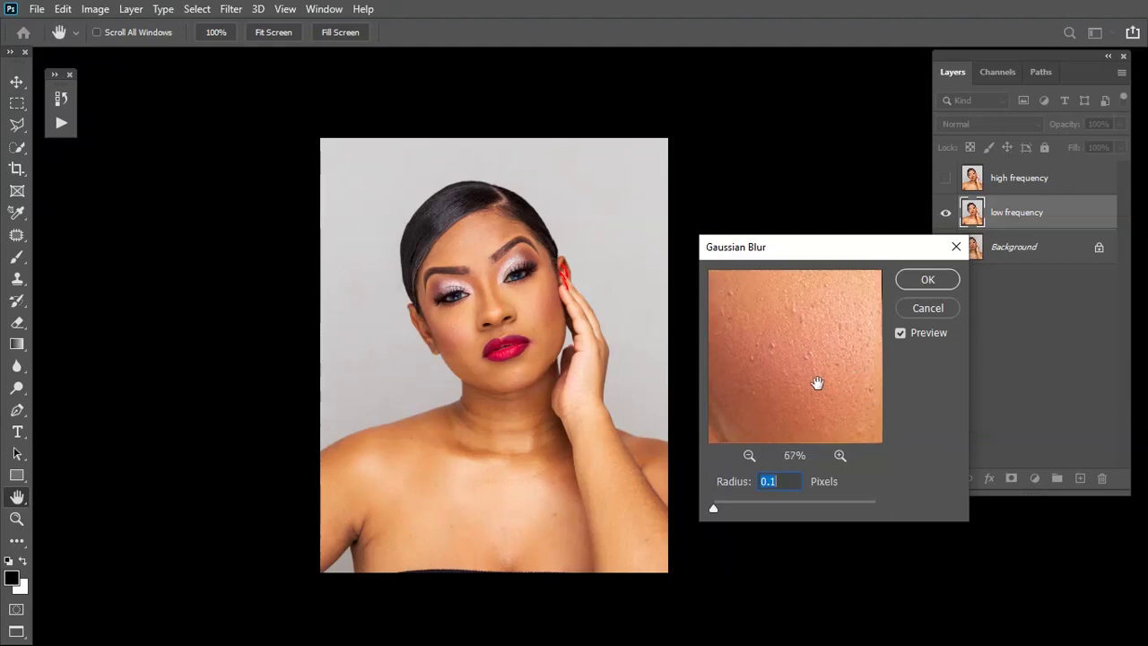
- Compare the cheek's skin texture in the Gaussian Blur preview at 33%, 50% and 67% magnification
click(749, 454)
click(750, 455)
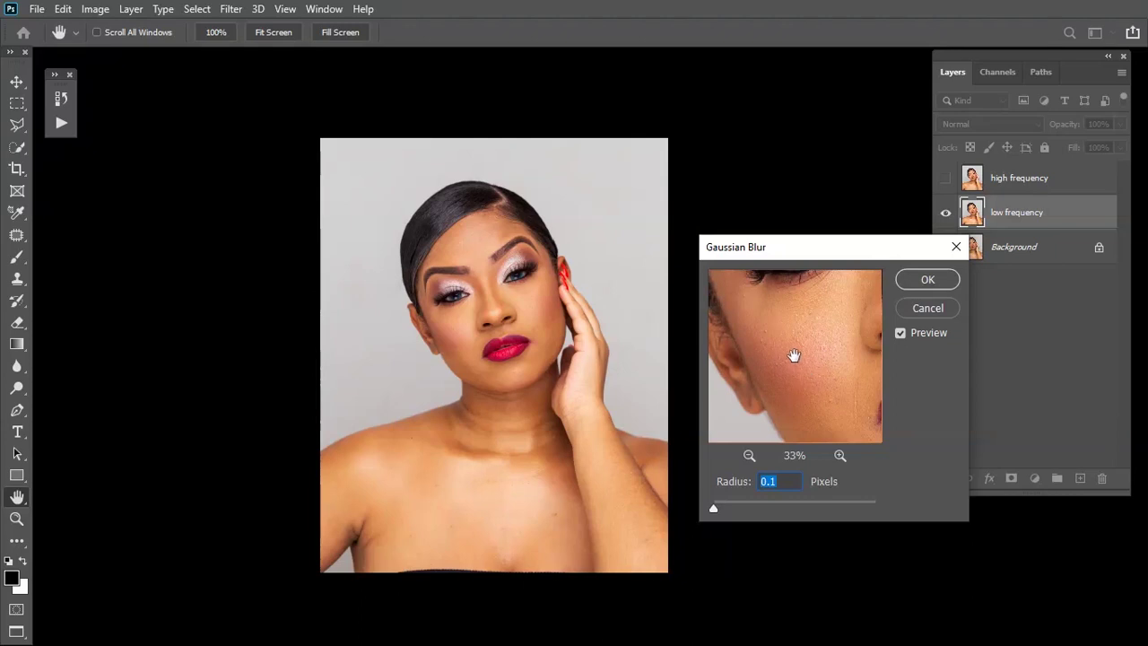
click(840, 455)
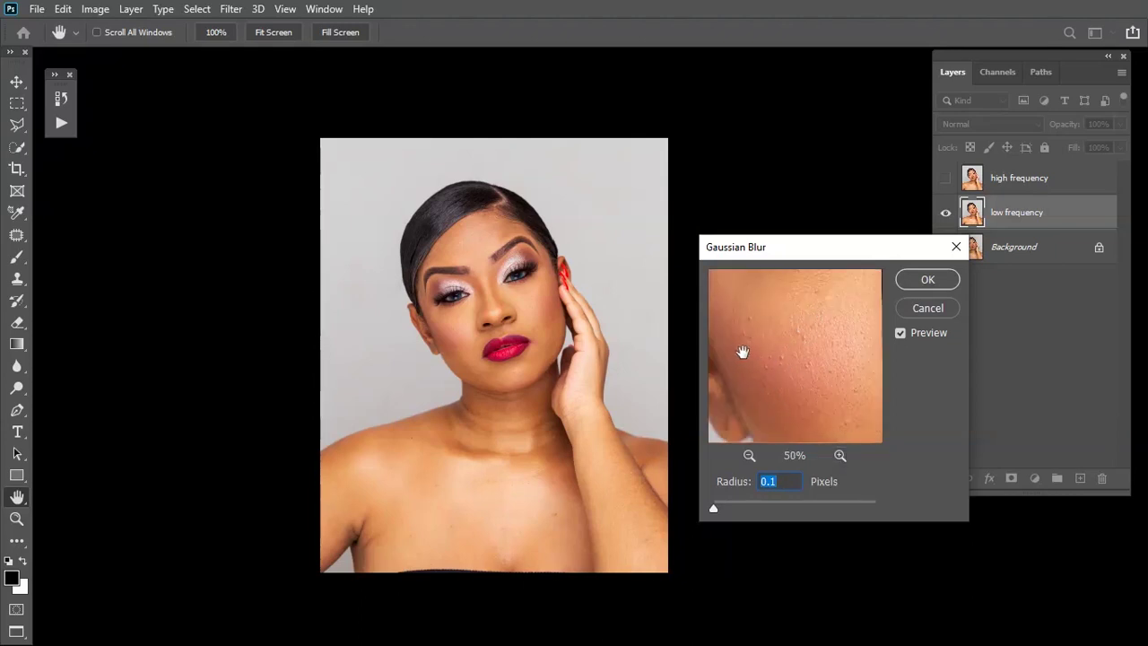
click(838, 456)
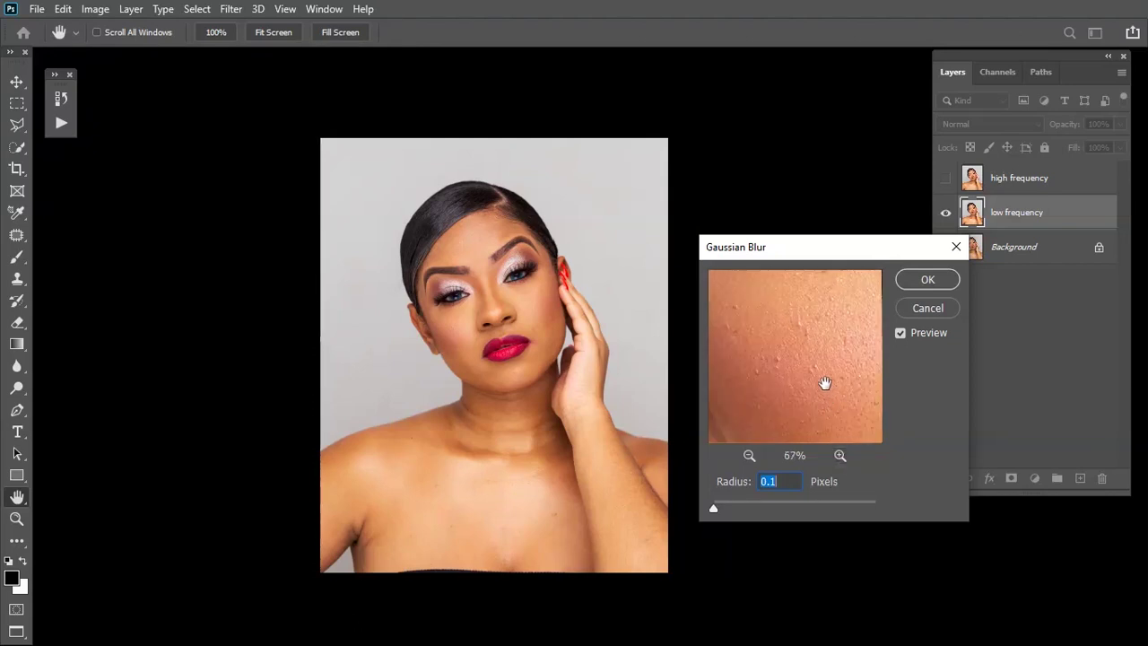
mouse_move(812, 398)
mouse_down()
mouse_move(804, 392)
mouse_move(822, 404)
mouse_up()
- Blur the low frequency layer with a 5.4-pixel Gaussian Blur radius, checking the cheek and forehead skin in the preview
drag(712, 509, 749, 514)
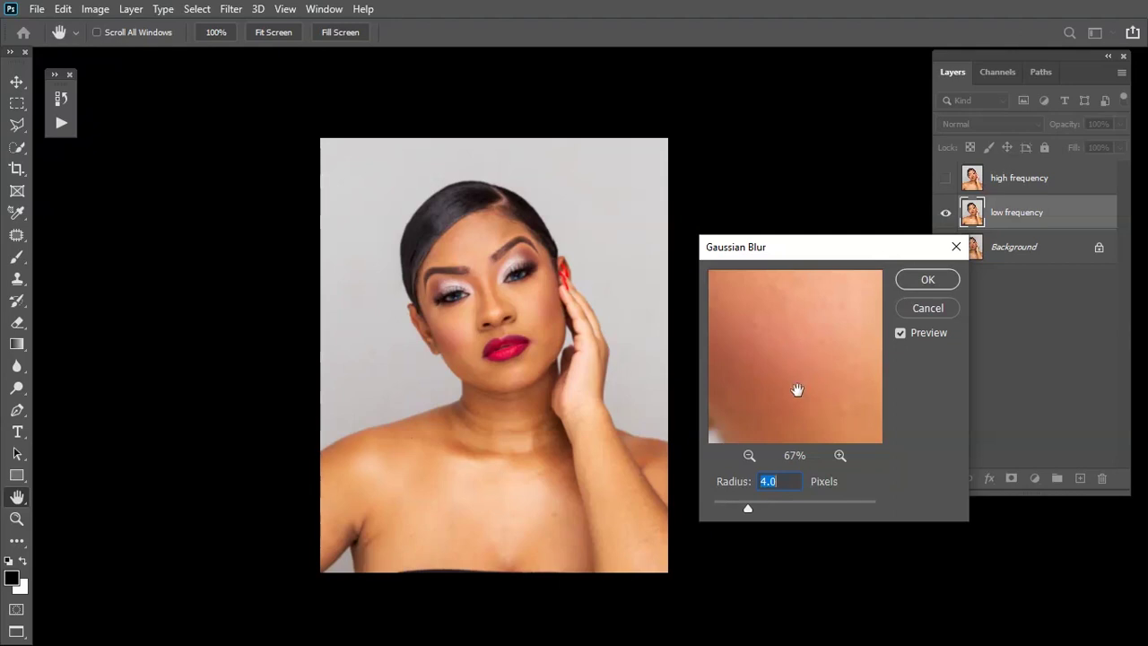
drag(750, 507, 757, 509)
mouse_move(748, 326)
mouse_down()
mouse_move(768, 358)
mouse_move(761, 332)
mouse_move(730, 304)
mouse_move(742, 347)
mouse_up()
drag(809, 389, 792, 363)
drag(835, 415, 802, 364)
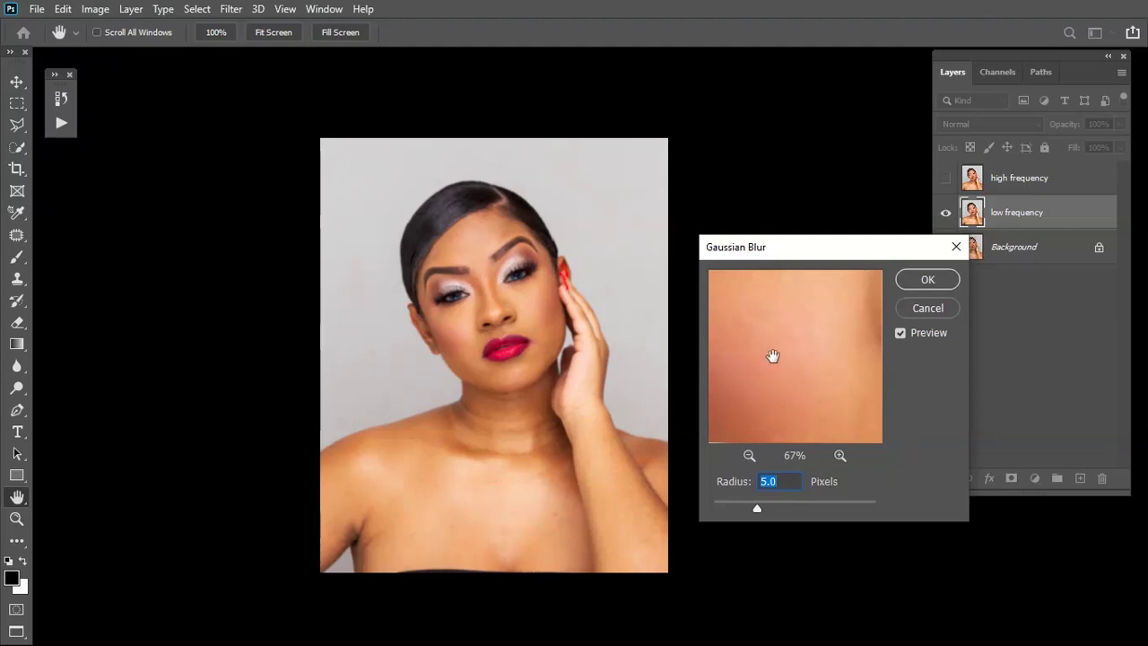
drag(756, 336, 769, 343)
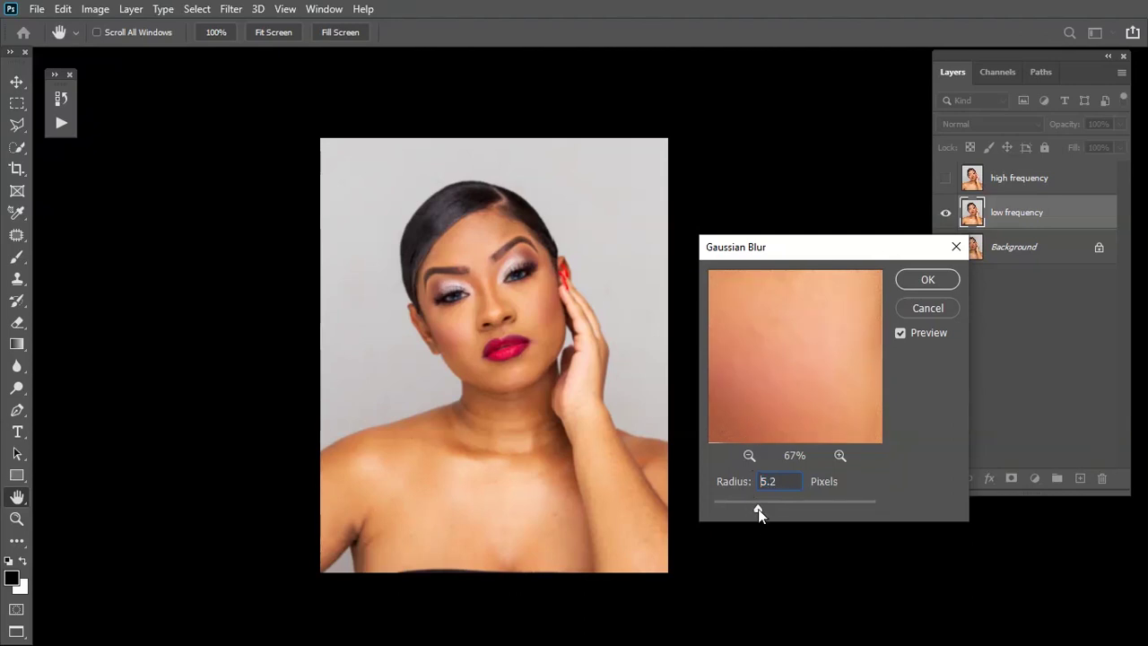
click(759, 508)
drag(783, 390, 825, 351)
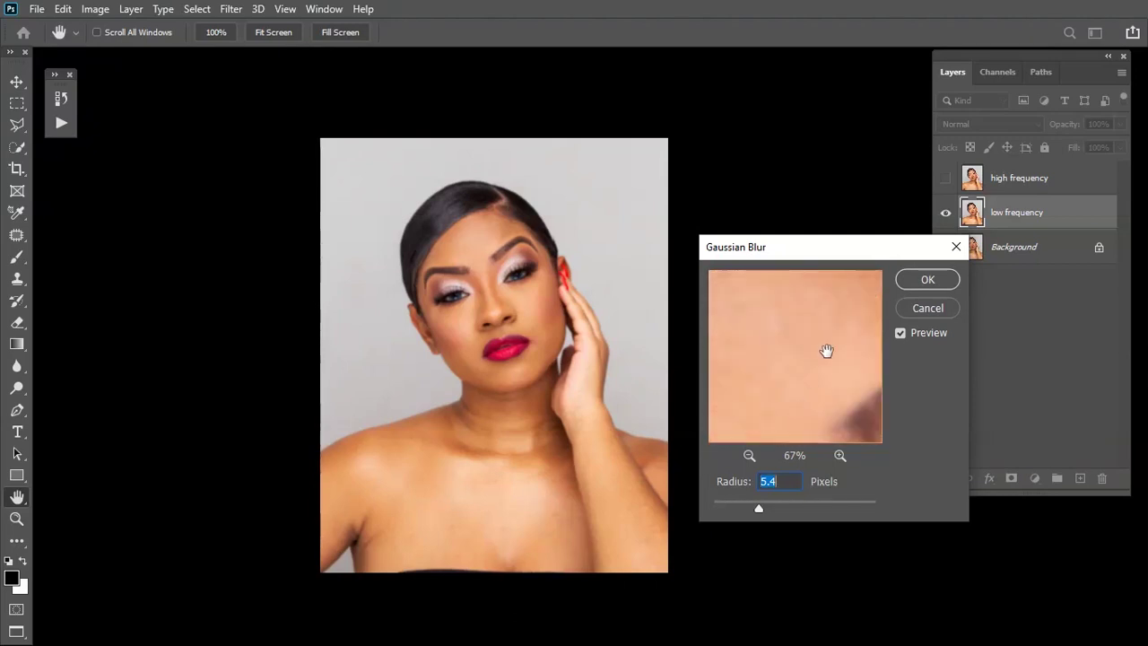
click(932, 280)
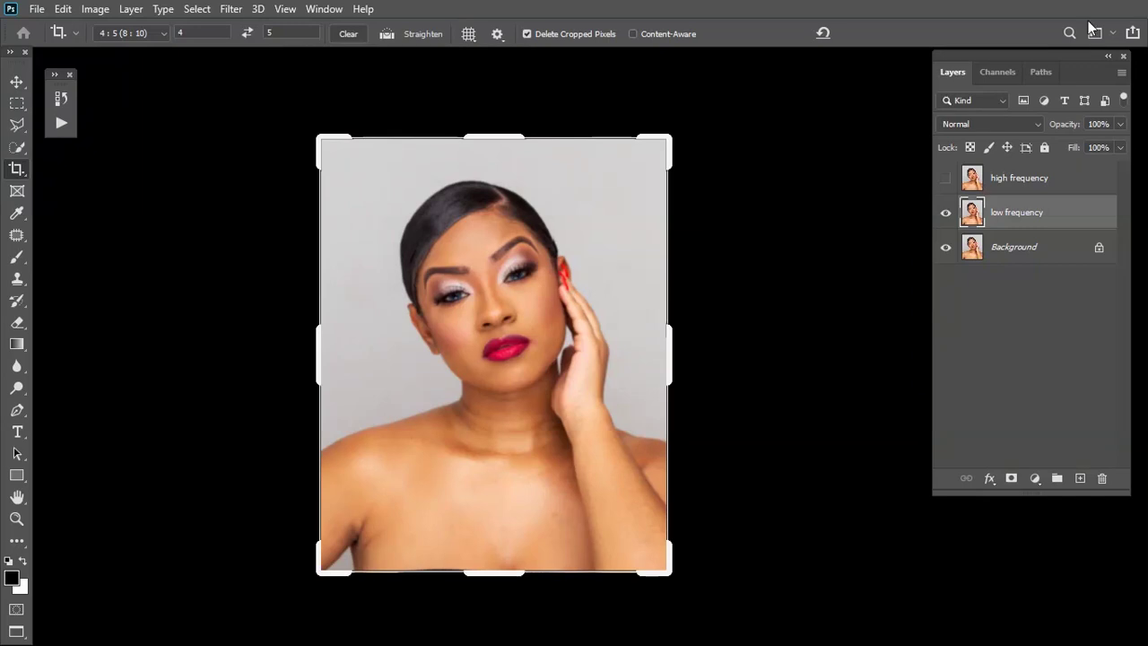
- Make the high frequency layer visible again and select it
click(945, 177)
click(1022, 179)
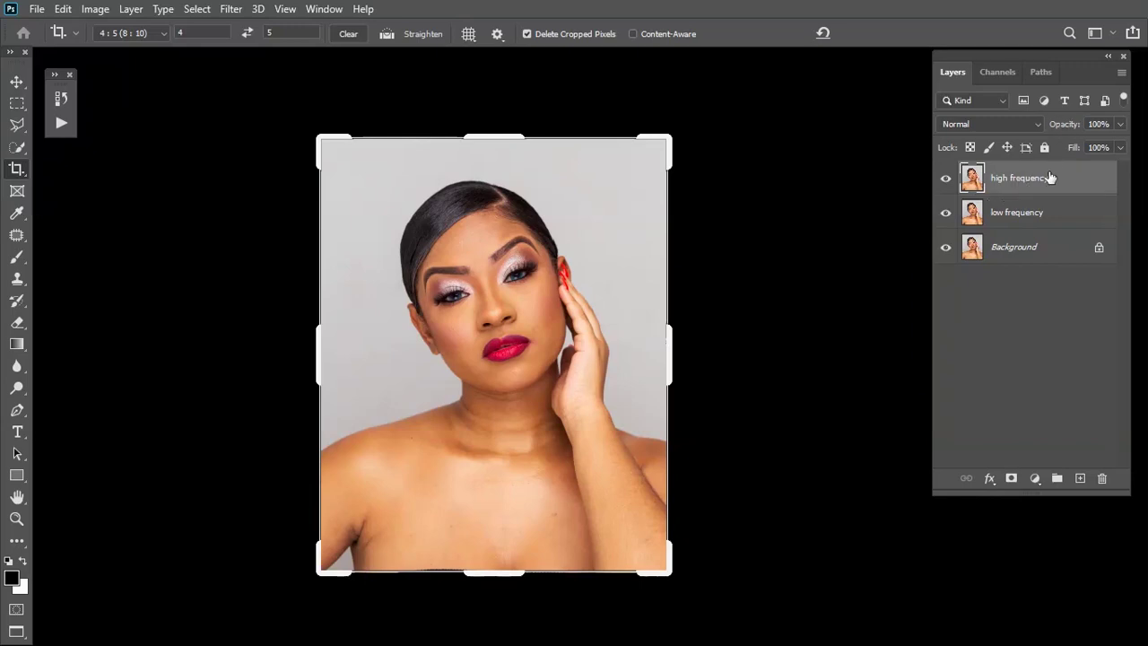
click(1022, 221)
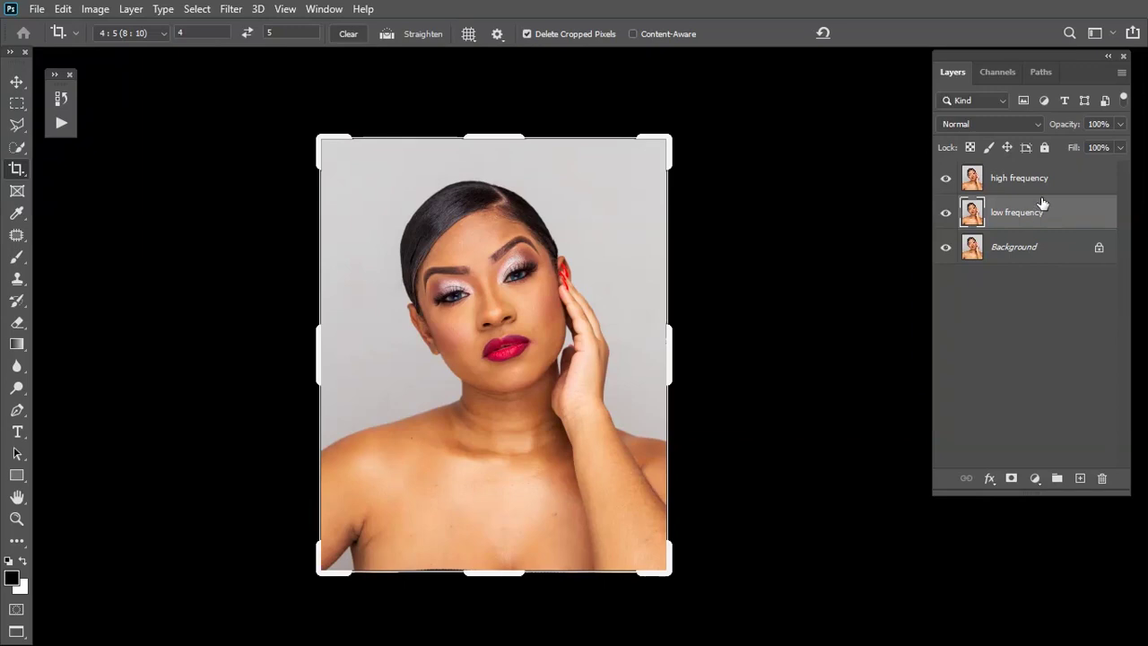
click(1037, 180)
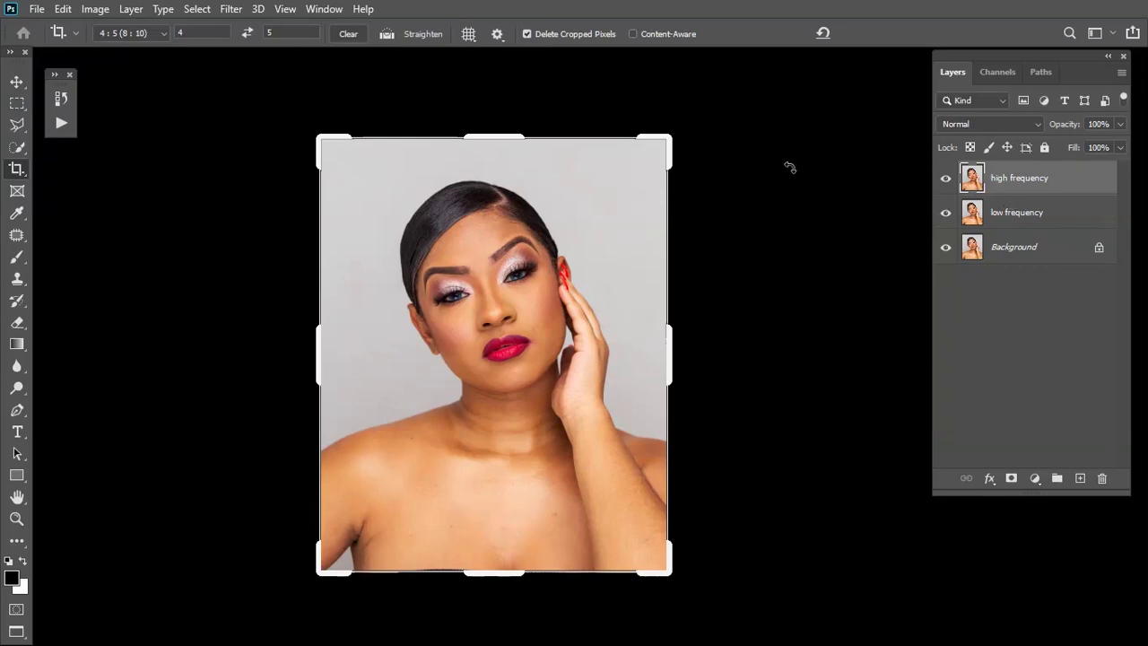
- Start Apply Image on the high frequency layer, place its dialog beside the portrait and choose the low frequency layer as the source layer
click(94, 11)
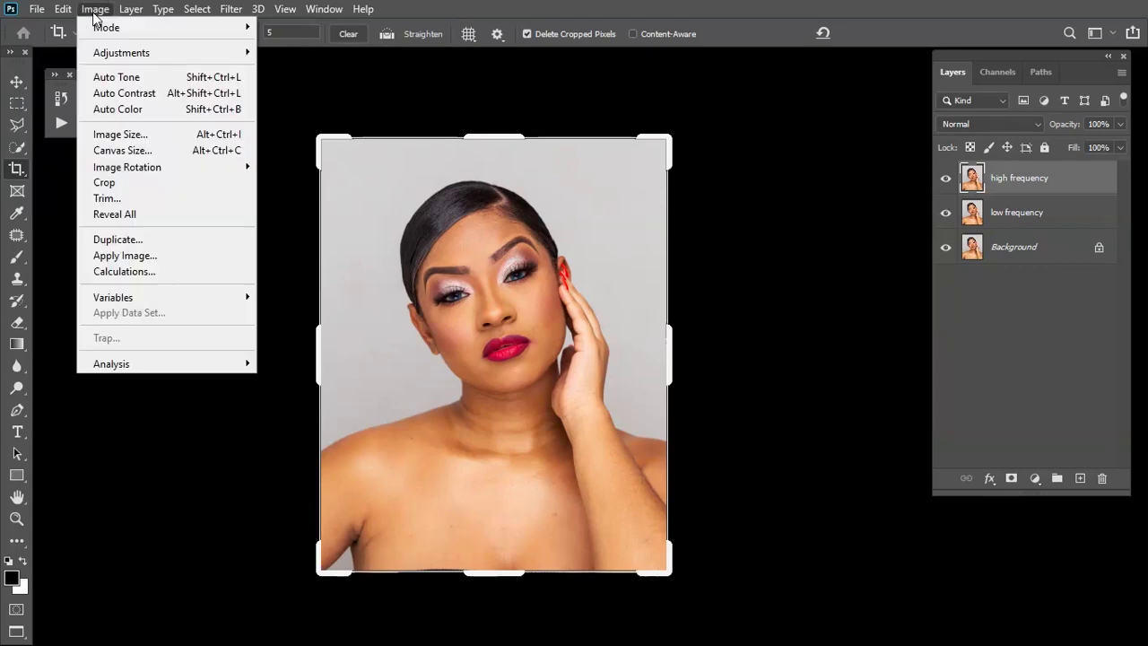
click(156, 256)
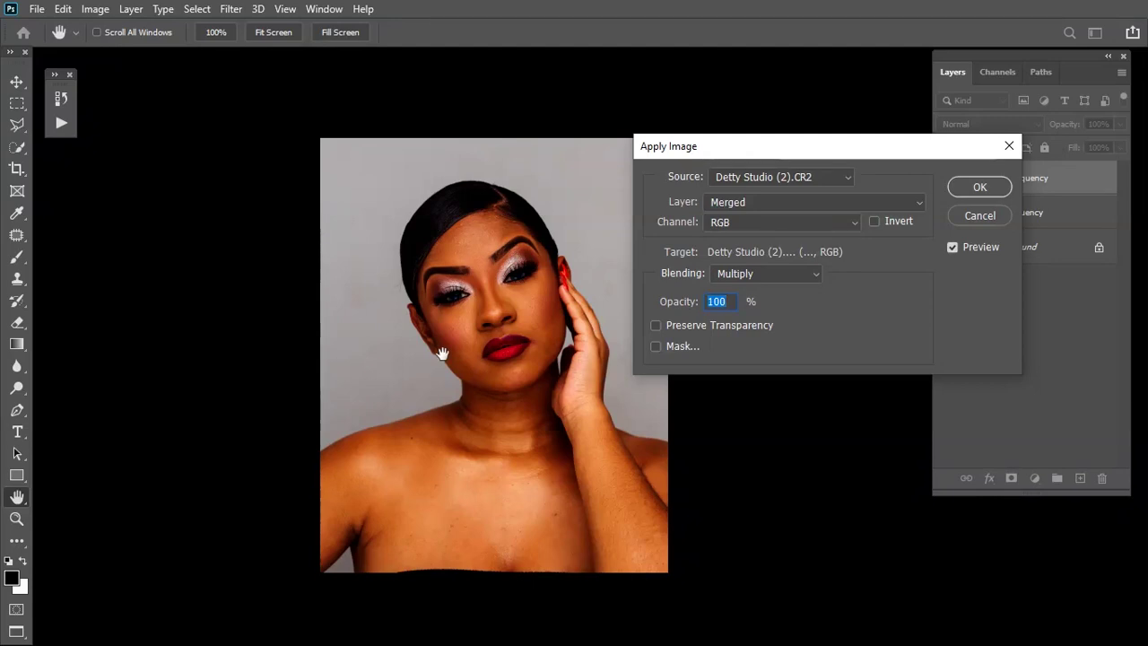
drag(571, 306, 595, 216)
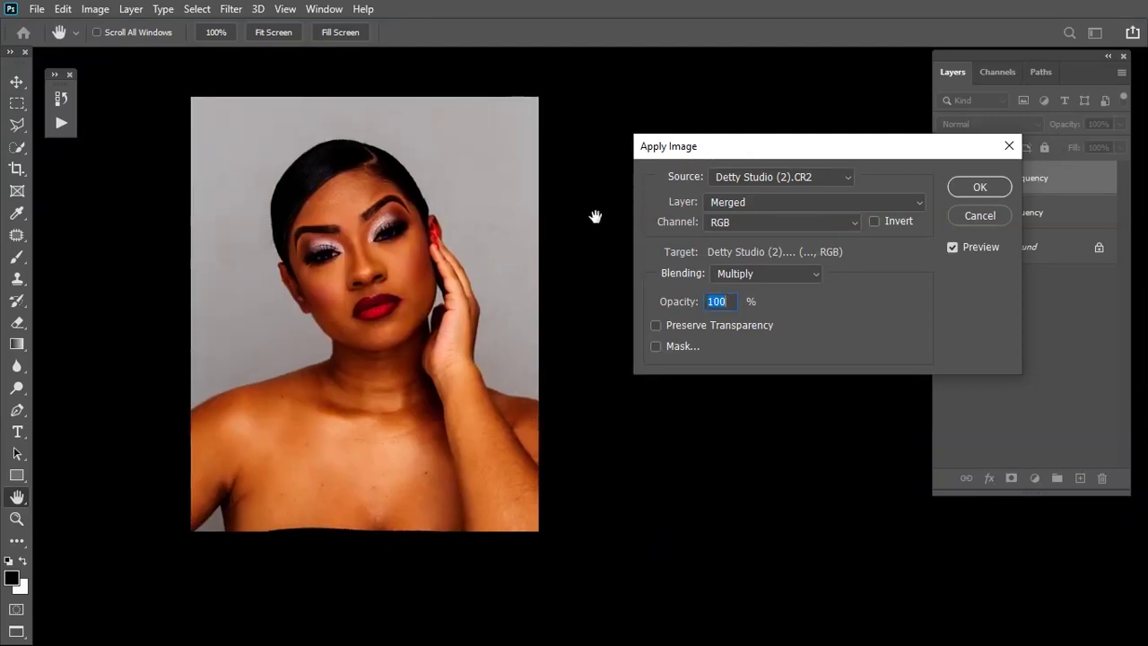
drag(735, 146, 607, 125)
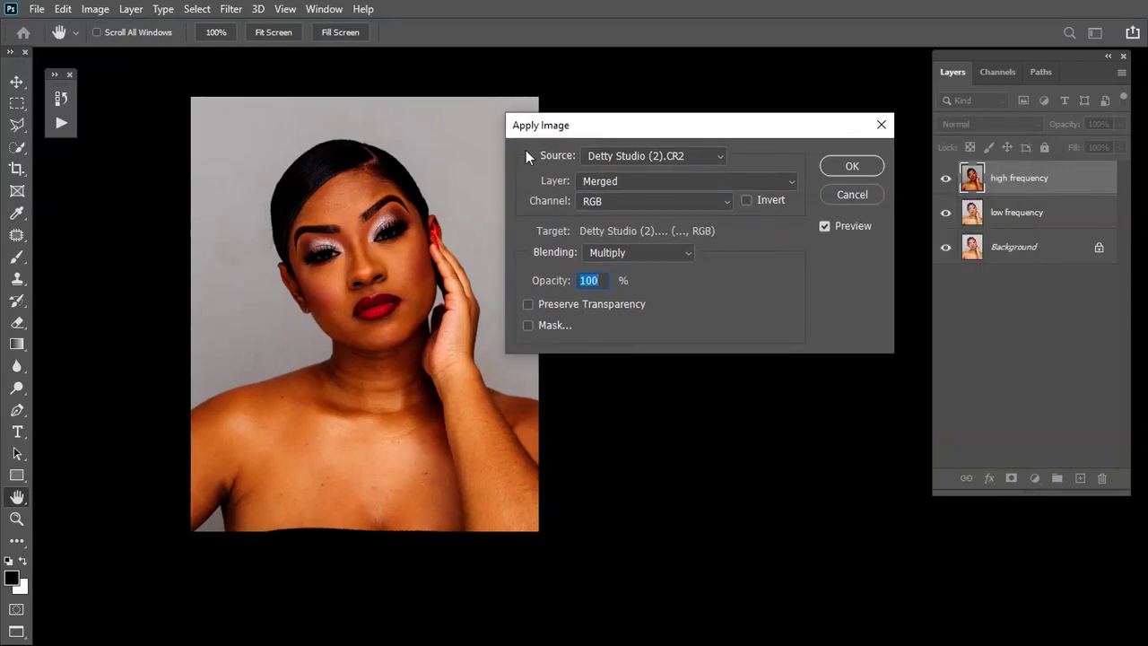
drag(542, 122, 573, 146)
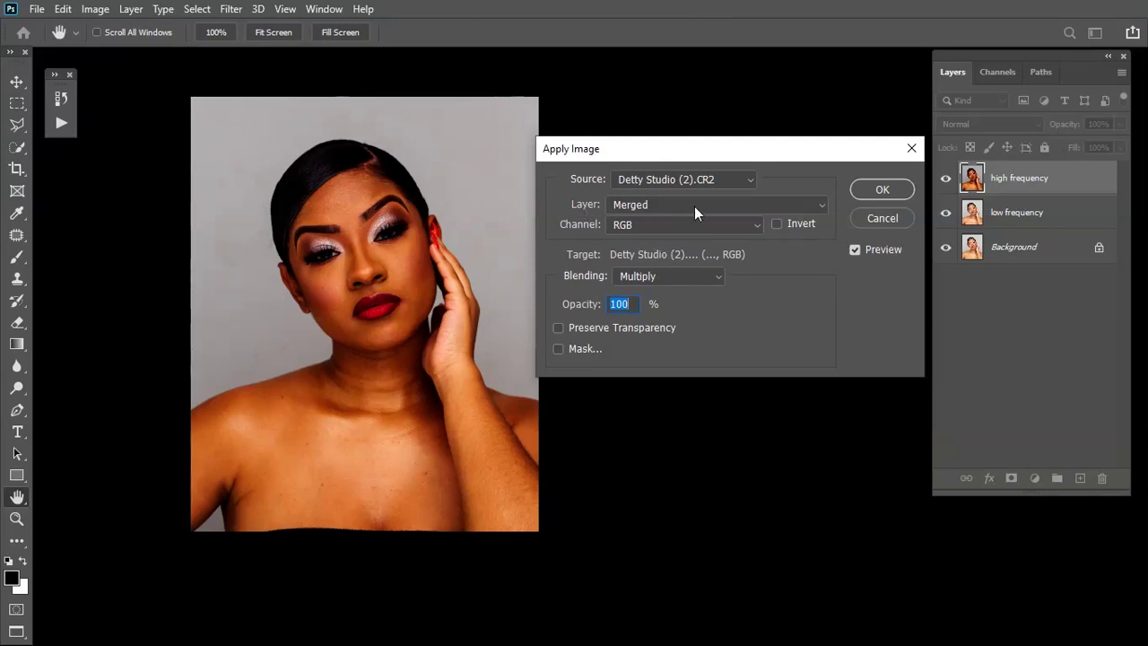
click(649, 204)
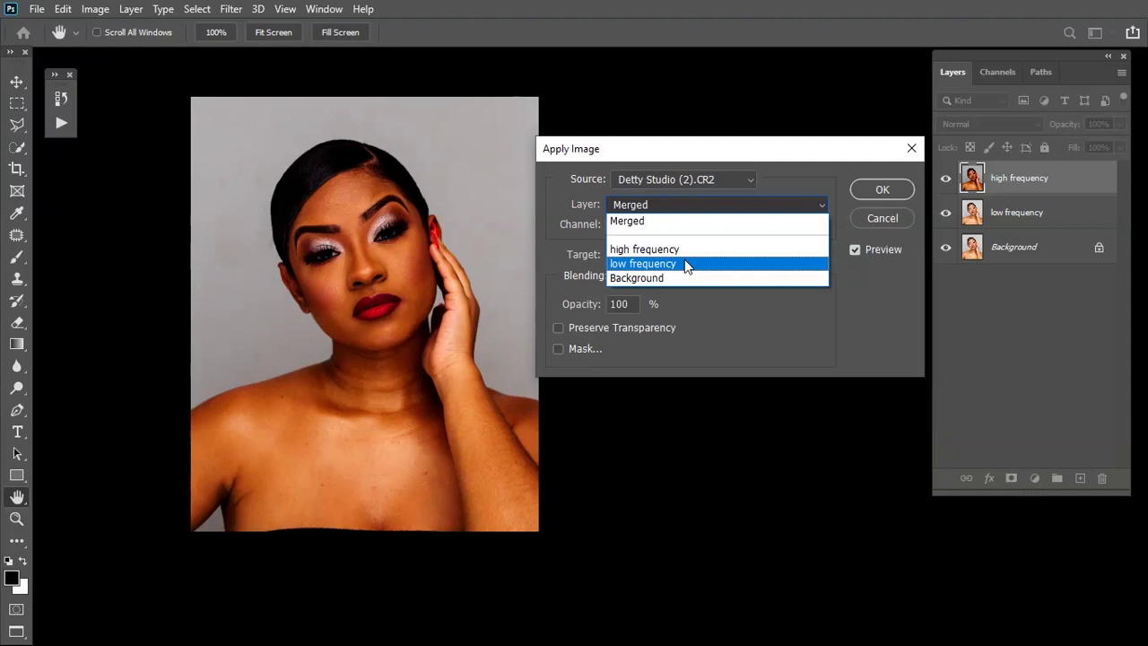
click(685, 264)
click(671, 208)
click(672, 208)
click(667, 208)
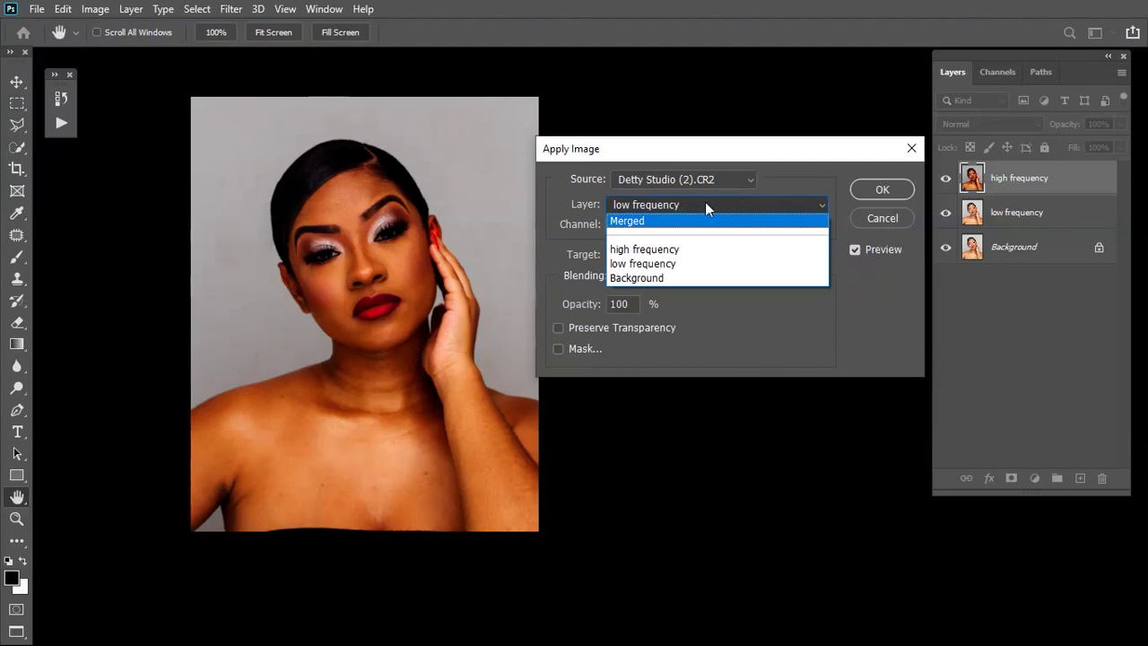
click(653, 262)
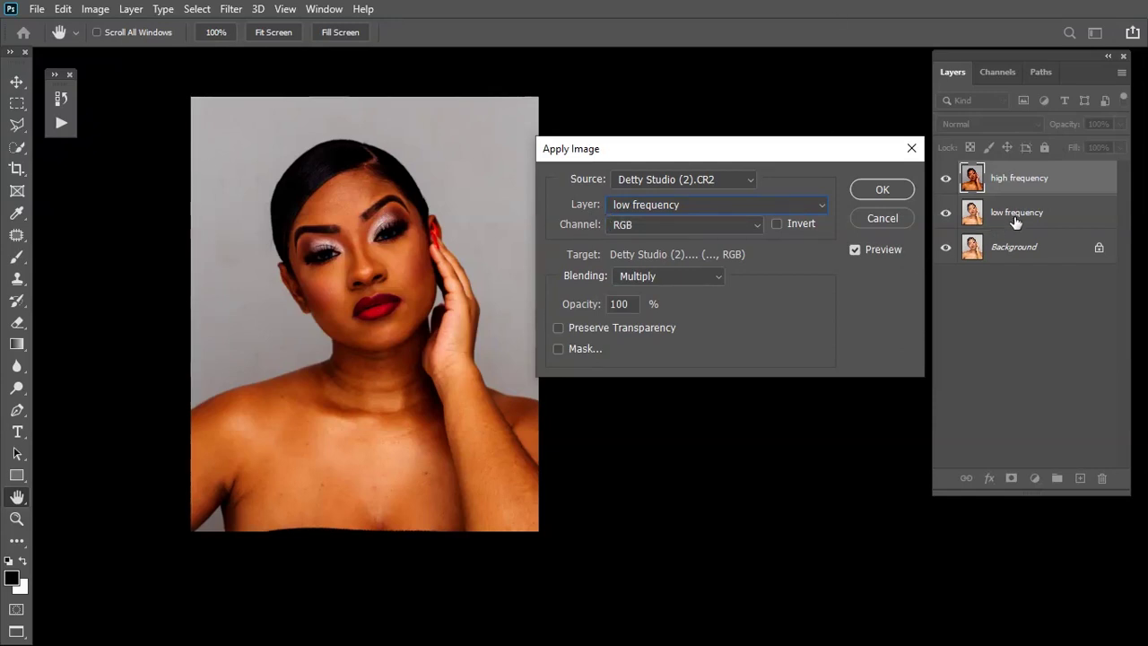
- Apply the low frequency source inverted with Add blending, keeping opacity at 100%, scale at 2 and offset at 0
click(671, 277)
click(670, 527)
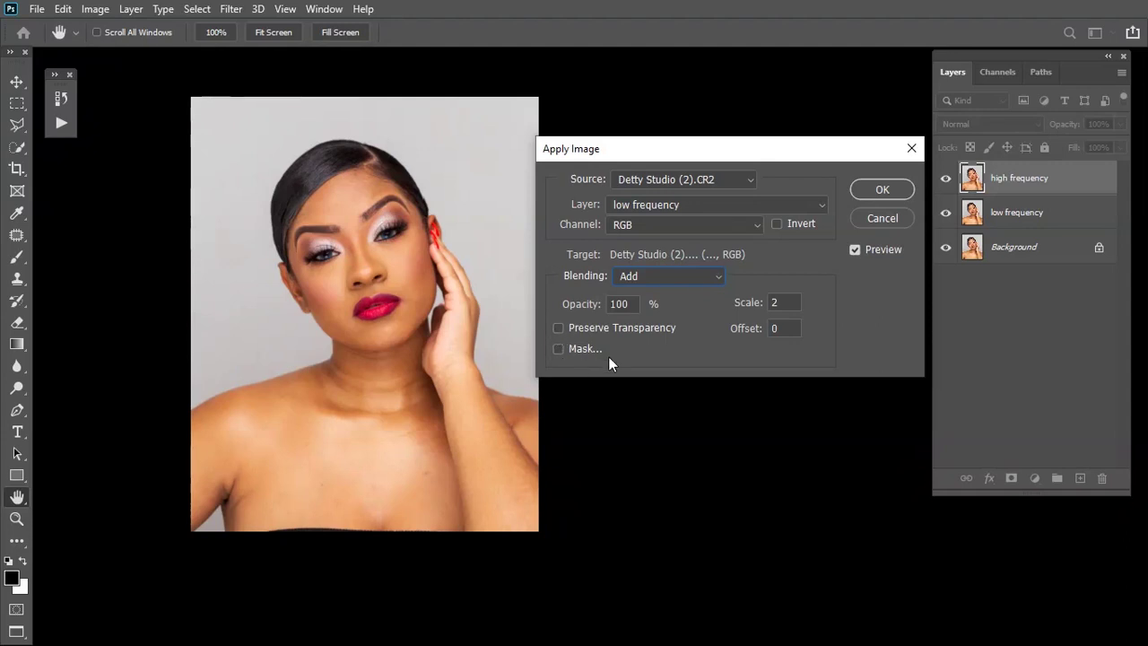
click(778, 225)
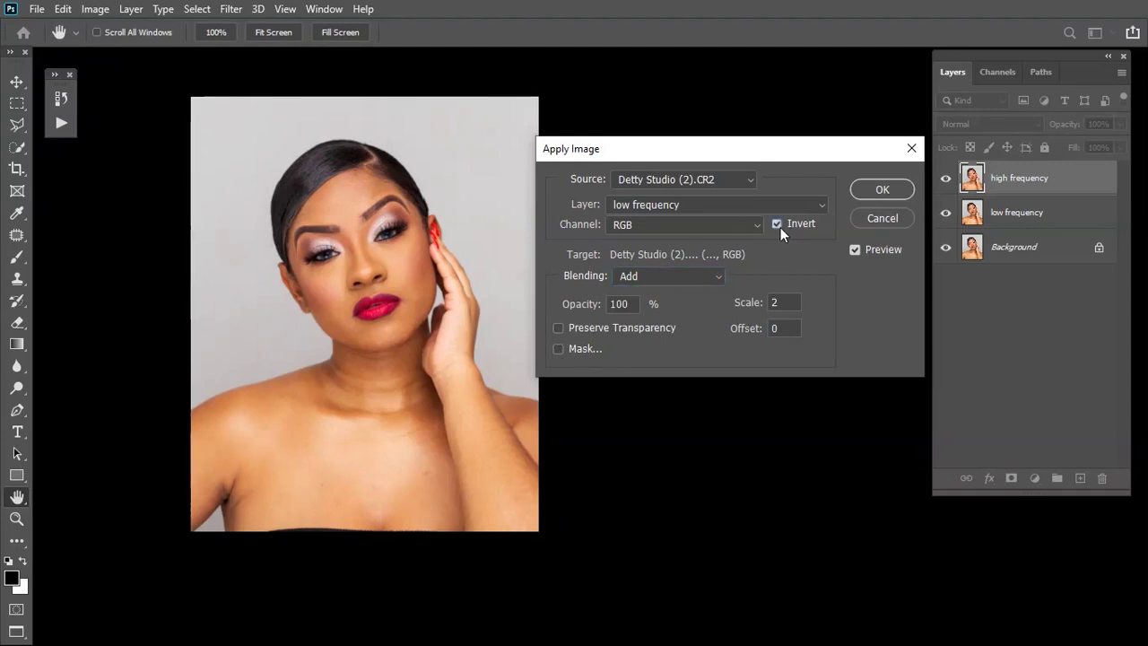
click(884, 190)
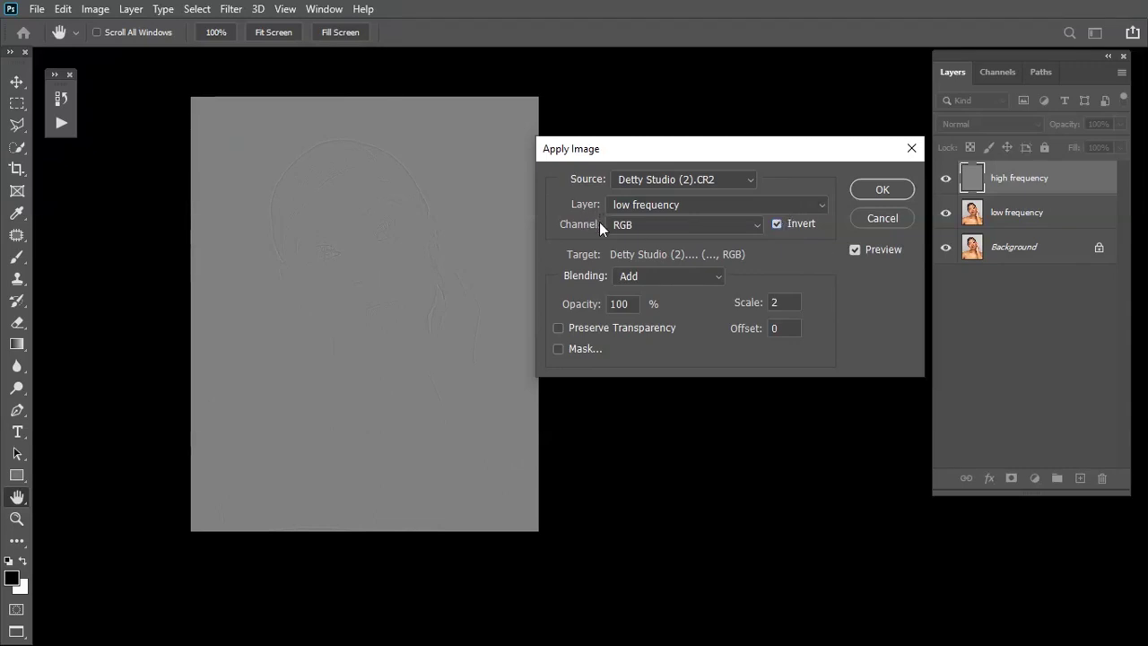
click(657, 208)
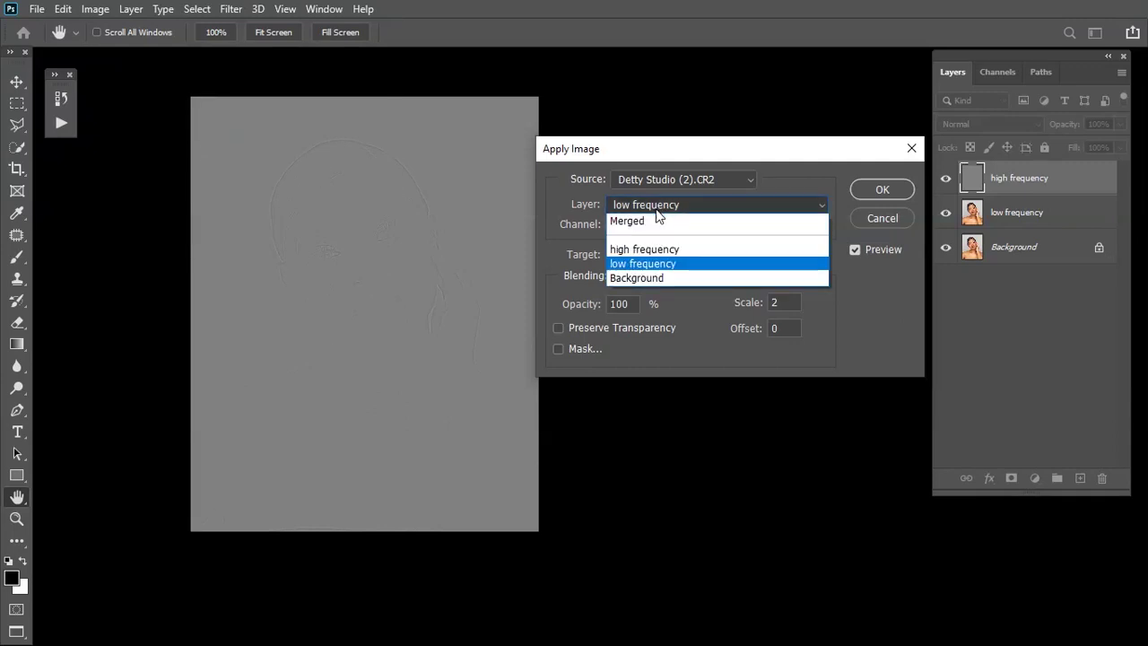
click(640, 262)
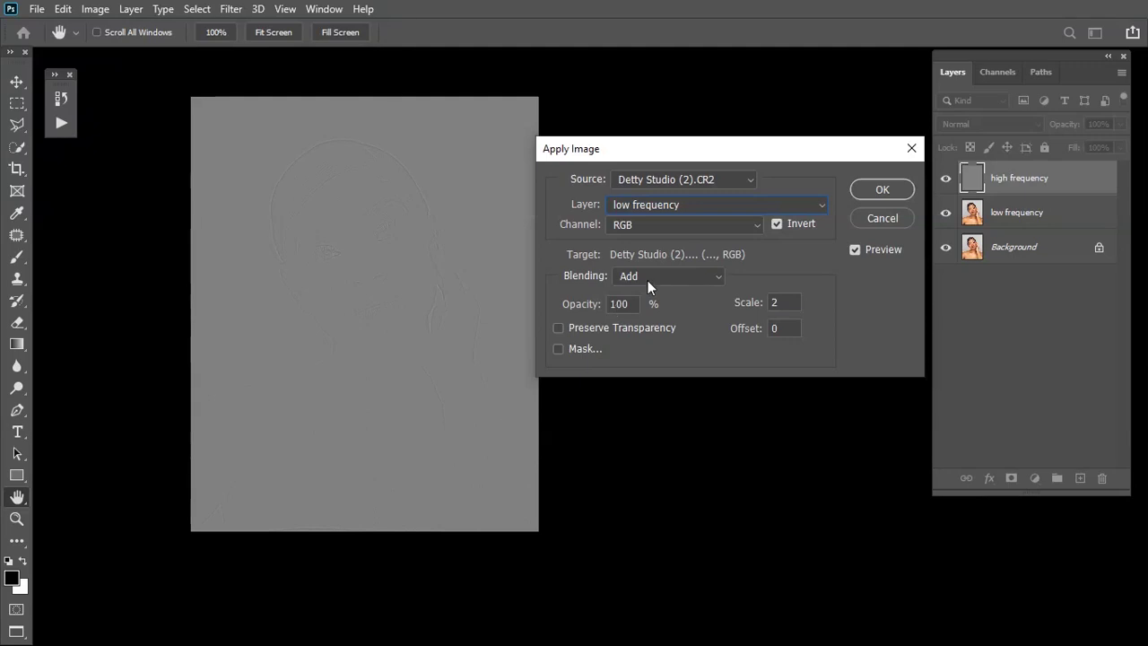
click(898, 194)
- Set the high frequency layer's blend mode to Linear Light
key(c)
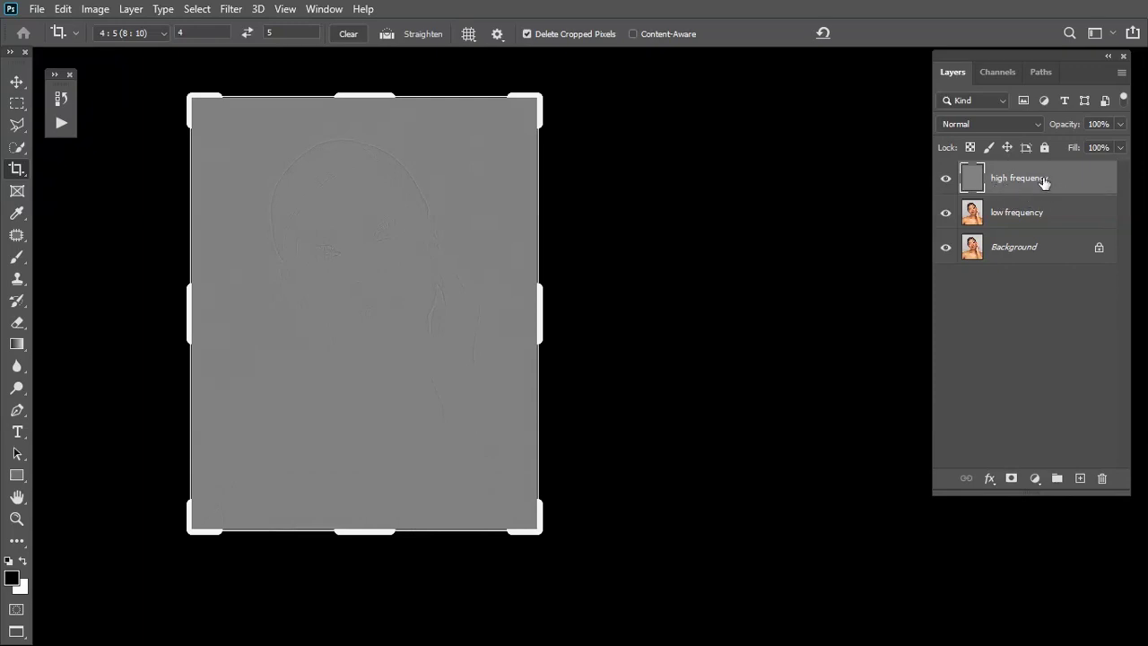
click(981, 120)
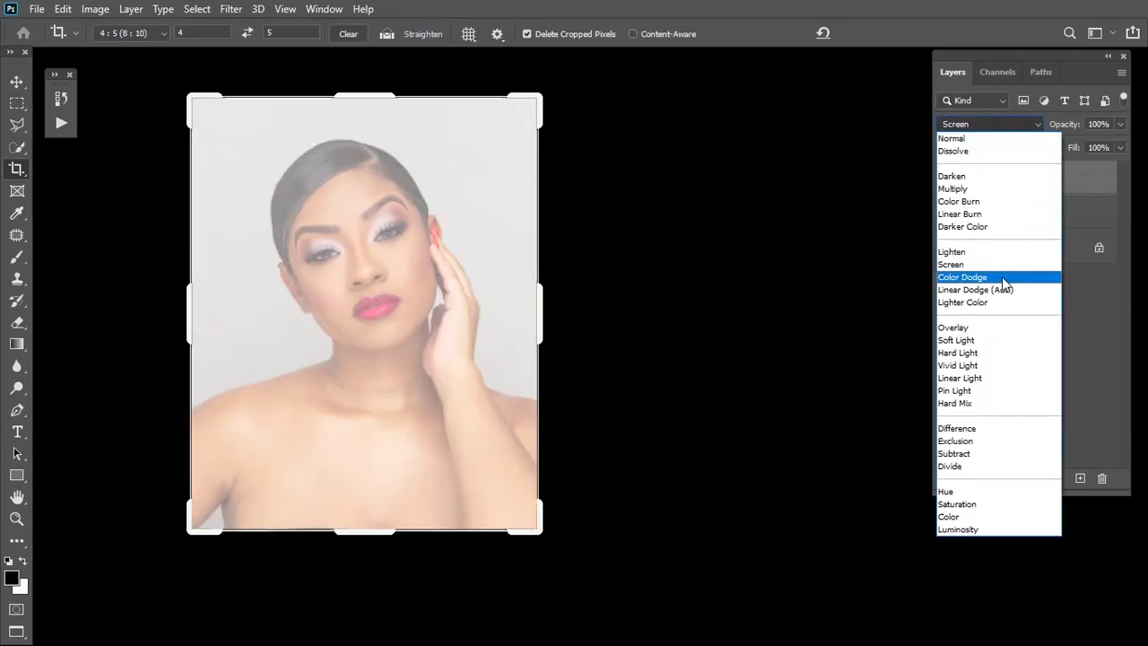
click(1003, 378)
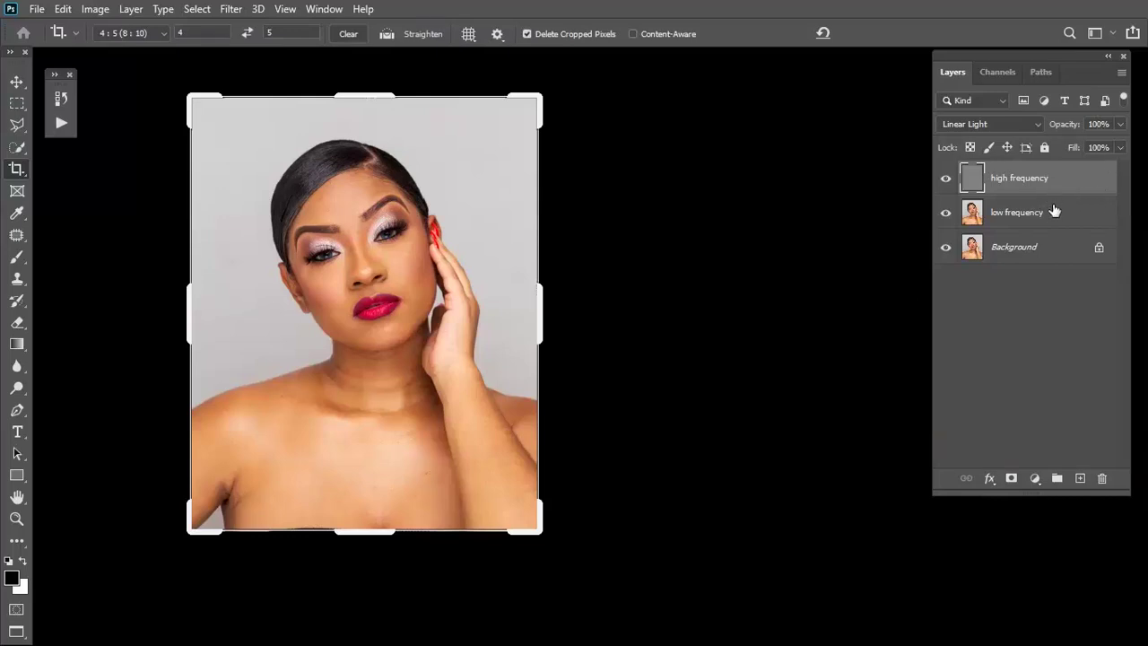
- Duplicate the low frequency layer and the high frequency layer
click(1033, 222)
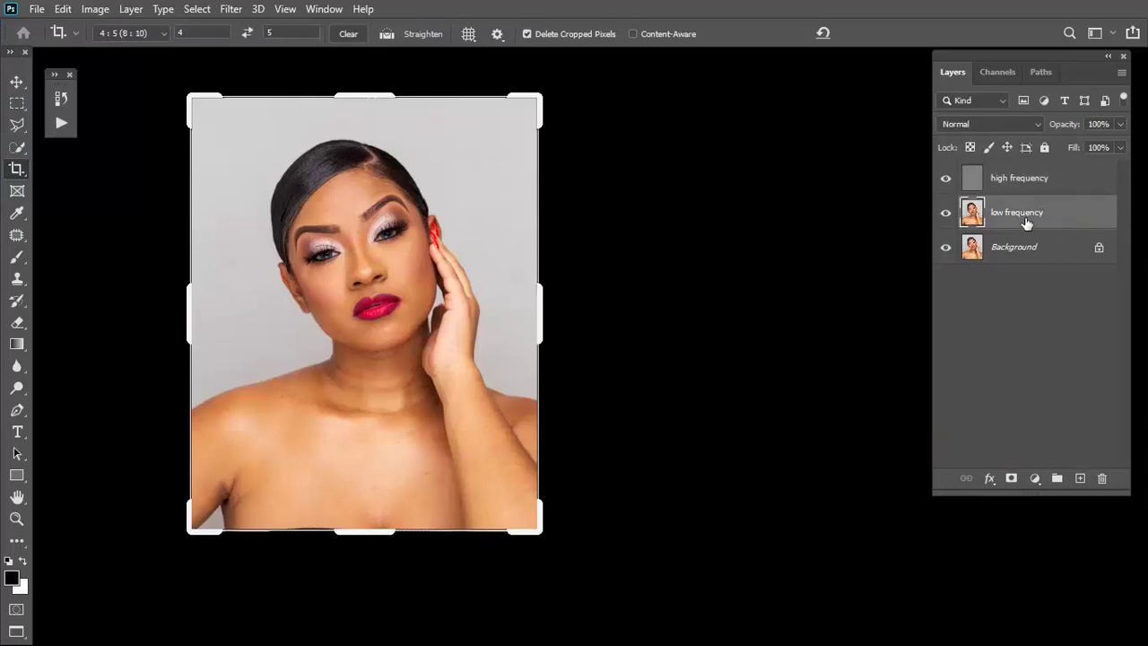
drag(1035, 221, 1082, 480)
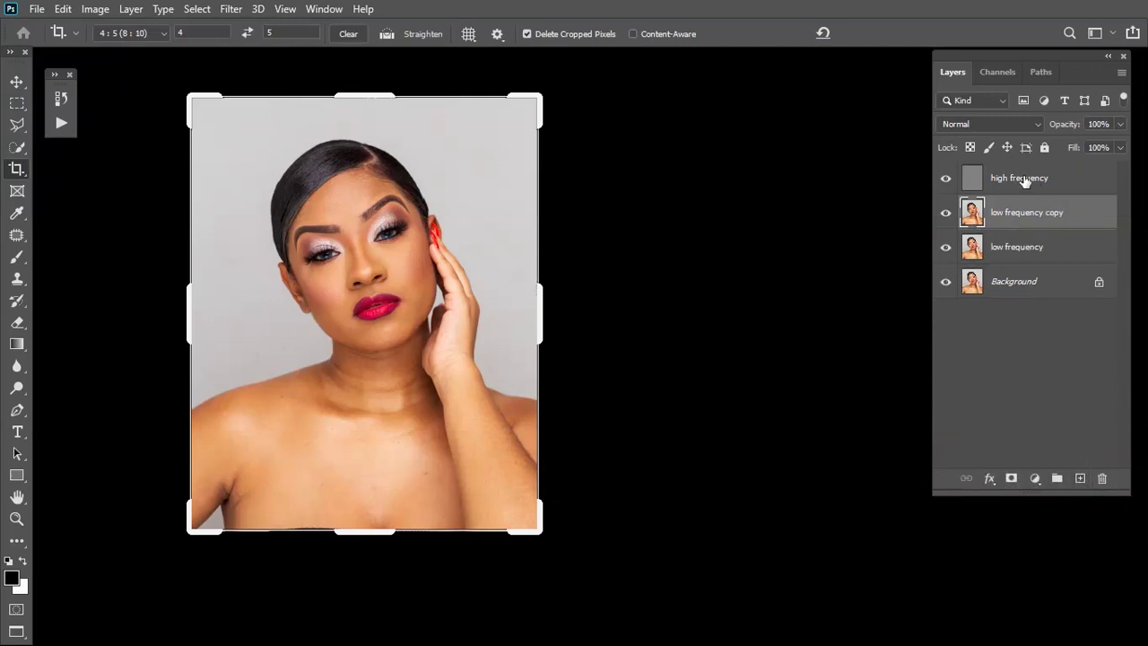
click(1035, 182)
drag(1037, 183, 1082, 477)
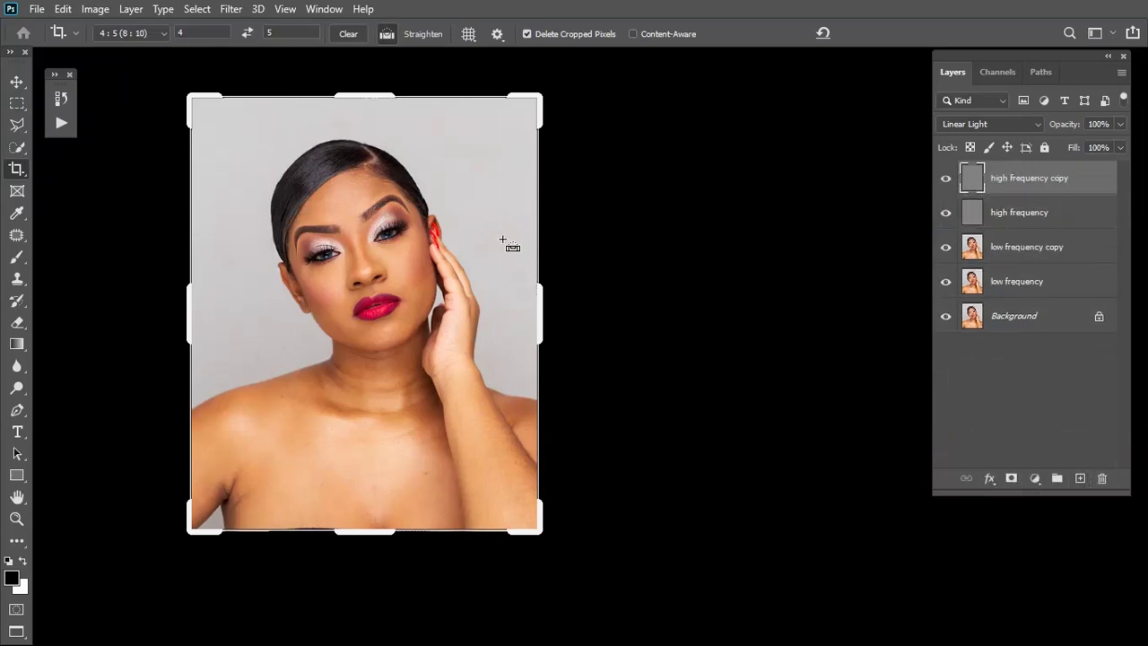
- Compare the face's skin detail closely with the high frequency copy layer hidden and shown
scroll(507, 245, up, 2)
drag(425, 224, 441, 283)
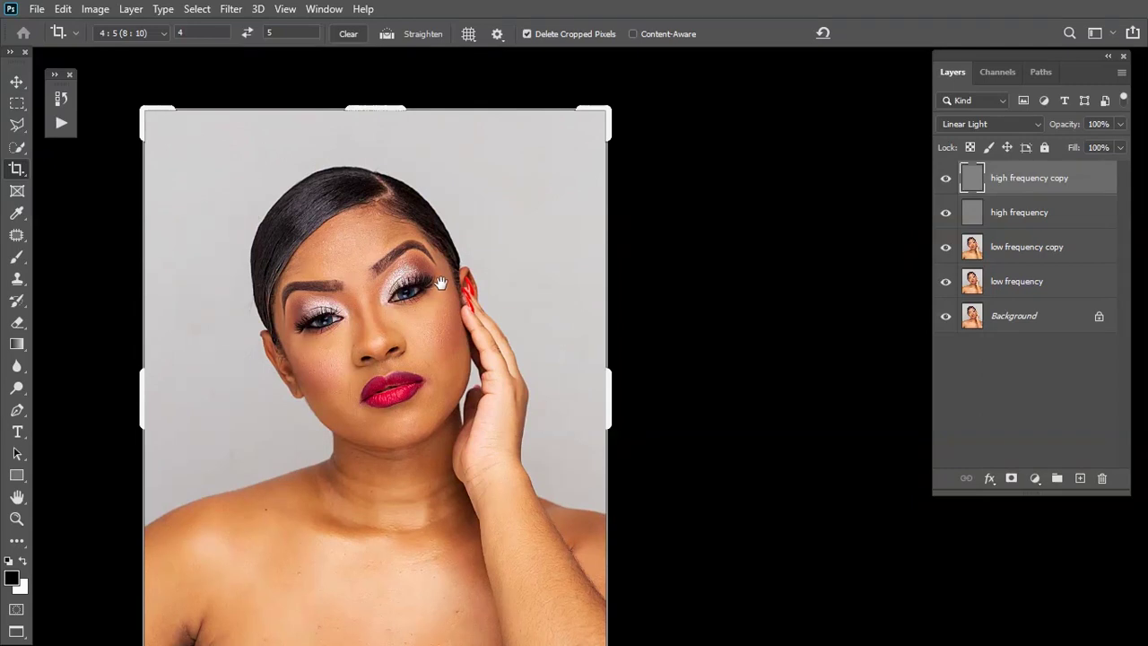
drag(441, 284, 995, 27)
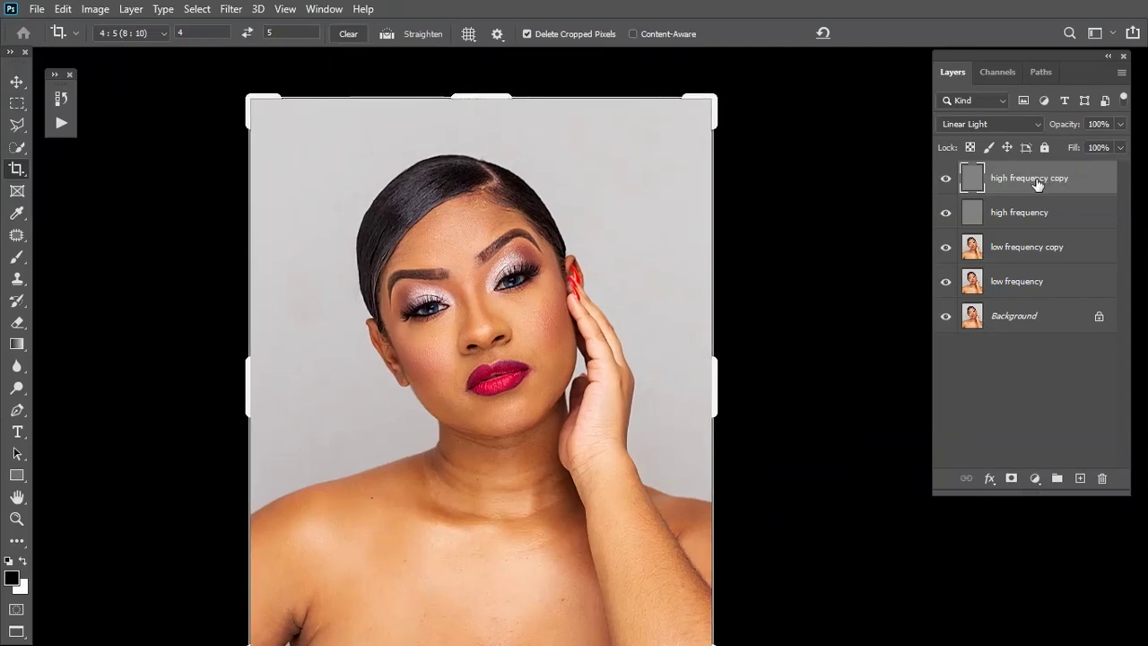
click(947, 180)
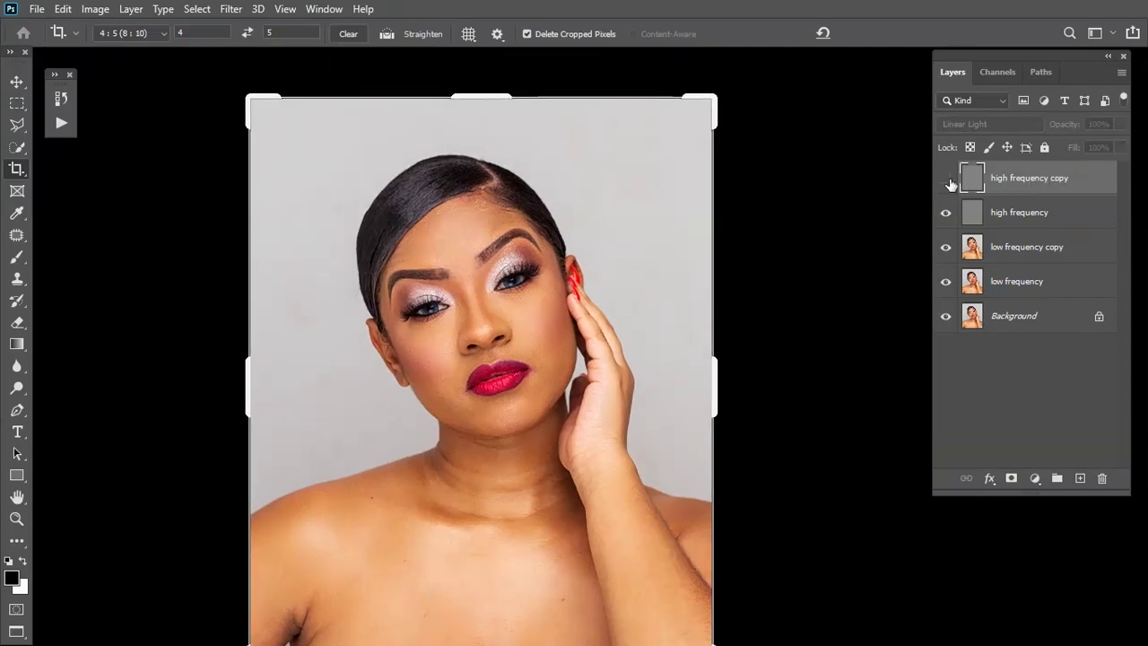
key(ctrl+plus)
click(947, 180)
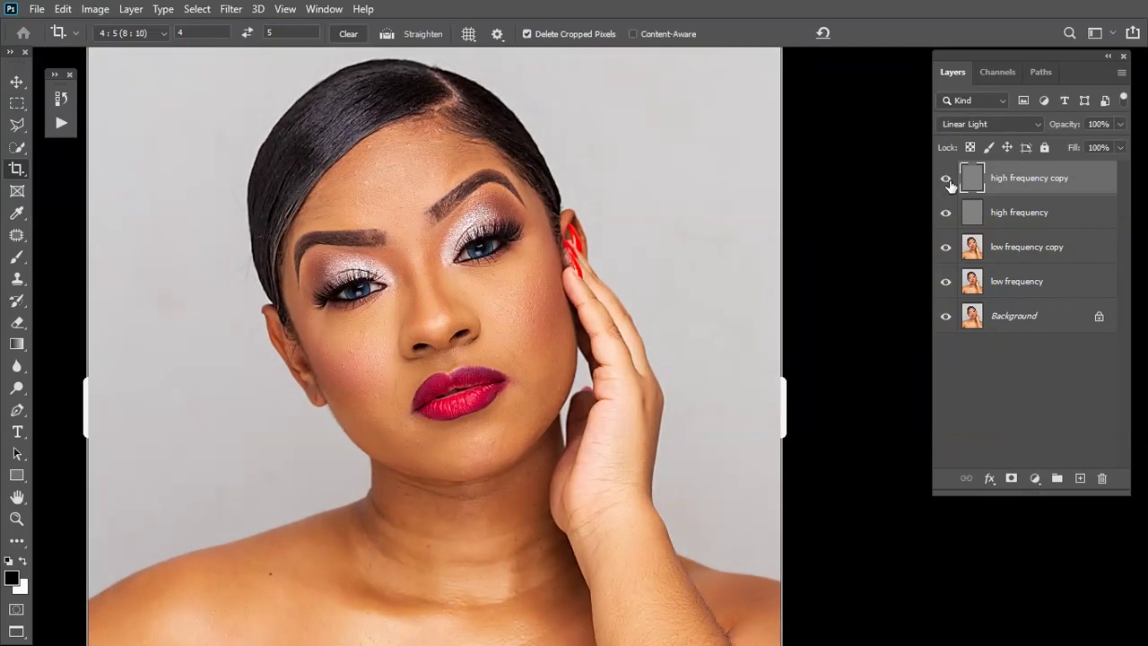
click(947, 181)
click(947, 181)
click(946, 181)
click(947, 181)
click(947, 181)
click(947, 181)
click(947, 181)
click(947, 181)
- Set the high frequency copy layer's blend mode to Normal and clip it to the high frequency layer
click(1004, 126)
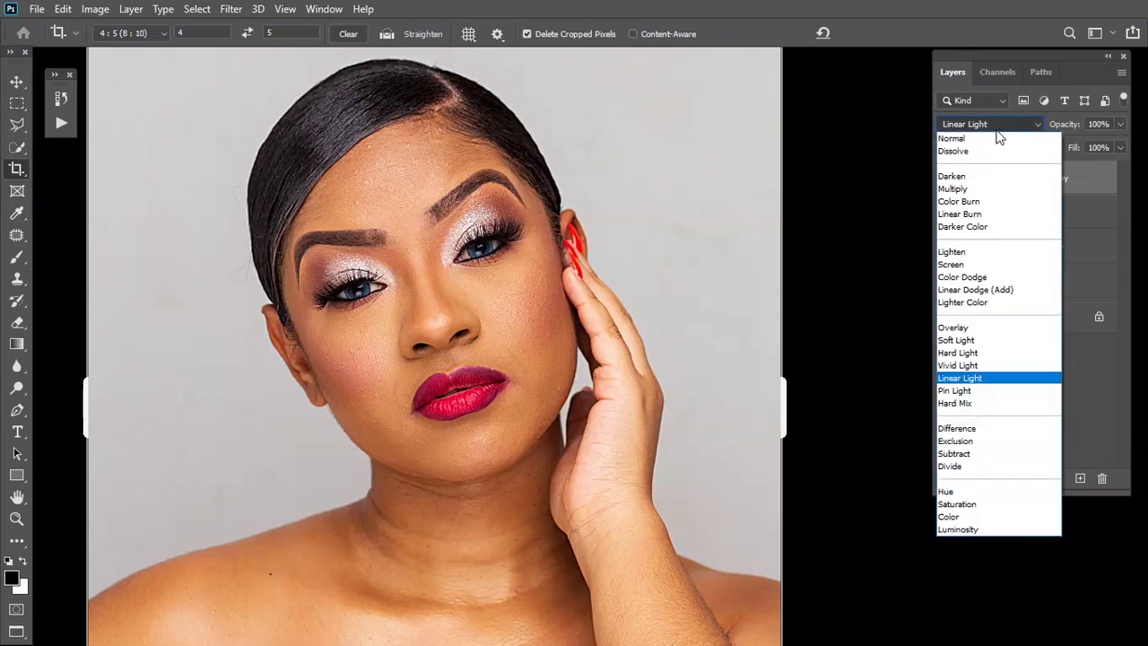
click(961, 127)
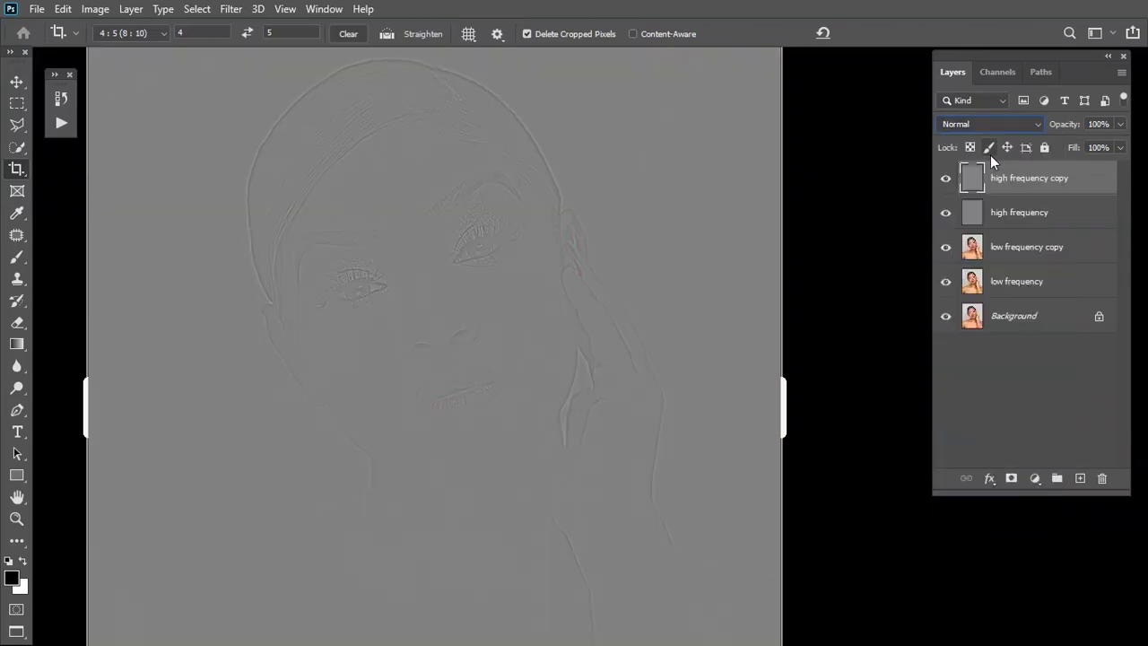
right_click(1046, 181)
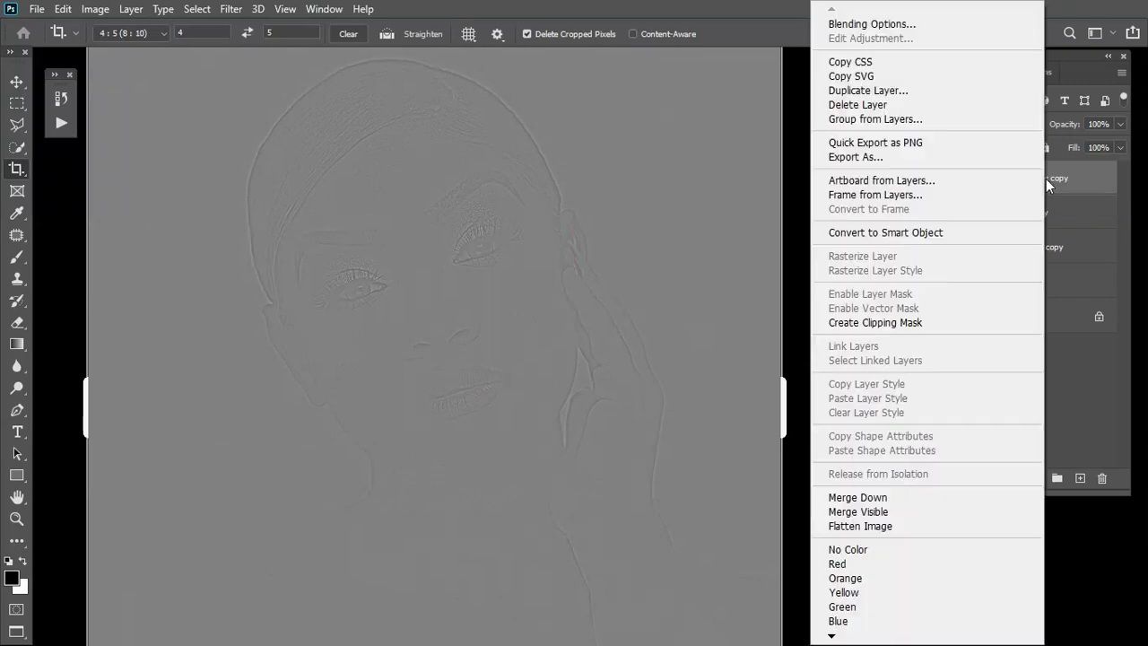
click(910, 324)
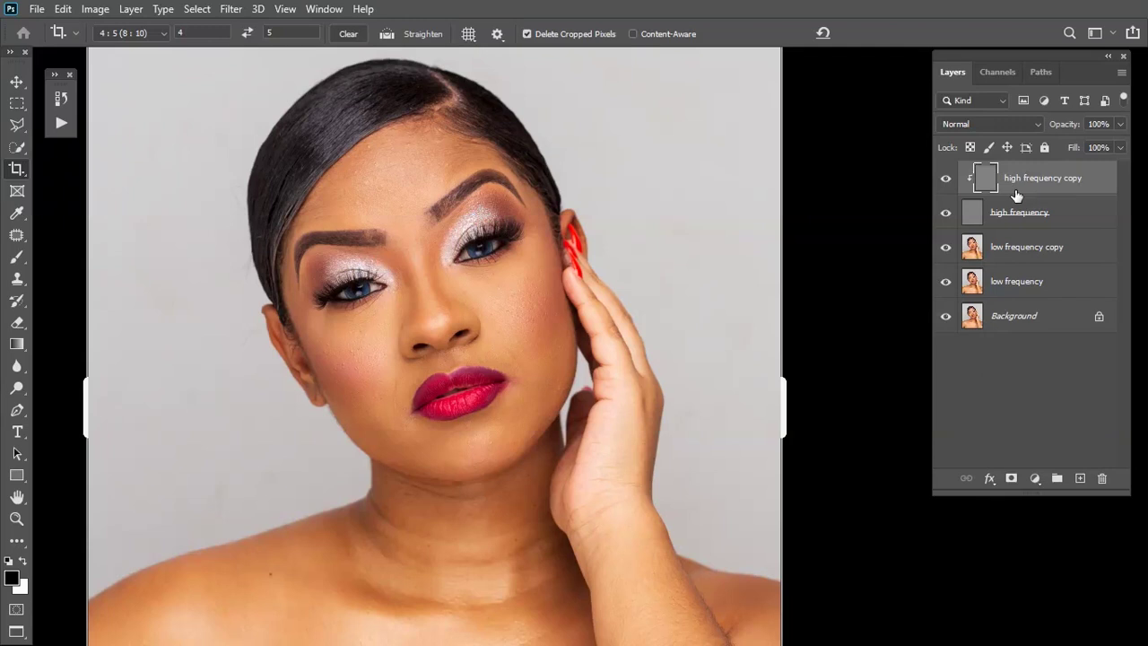
- Group the two high frequency layers and the two low frequency layers above the background
click(18, 82)
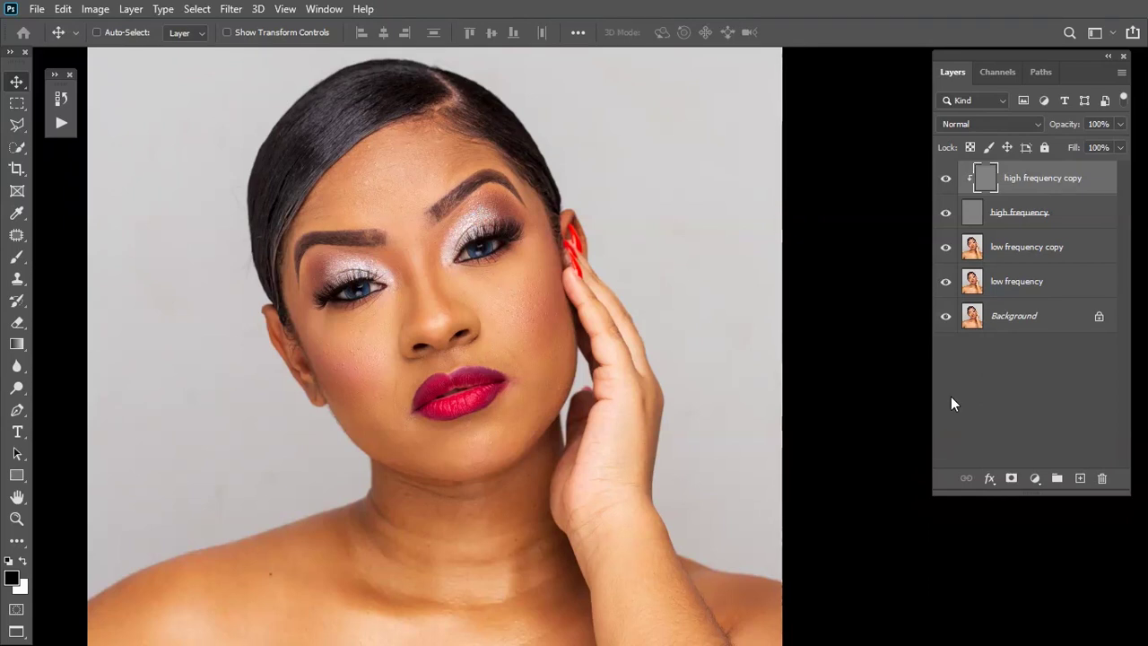
key(ctrl+minus)
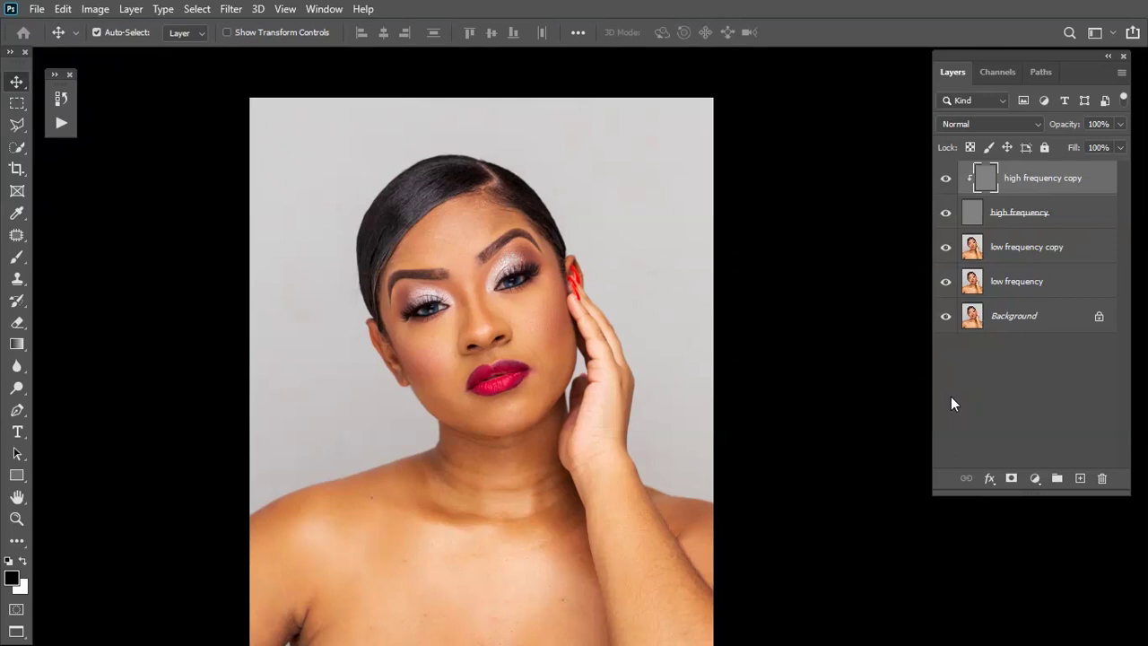
key(ctrl+minus)
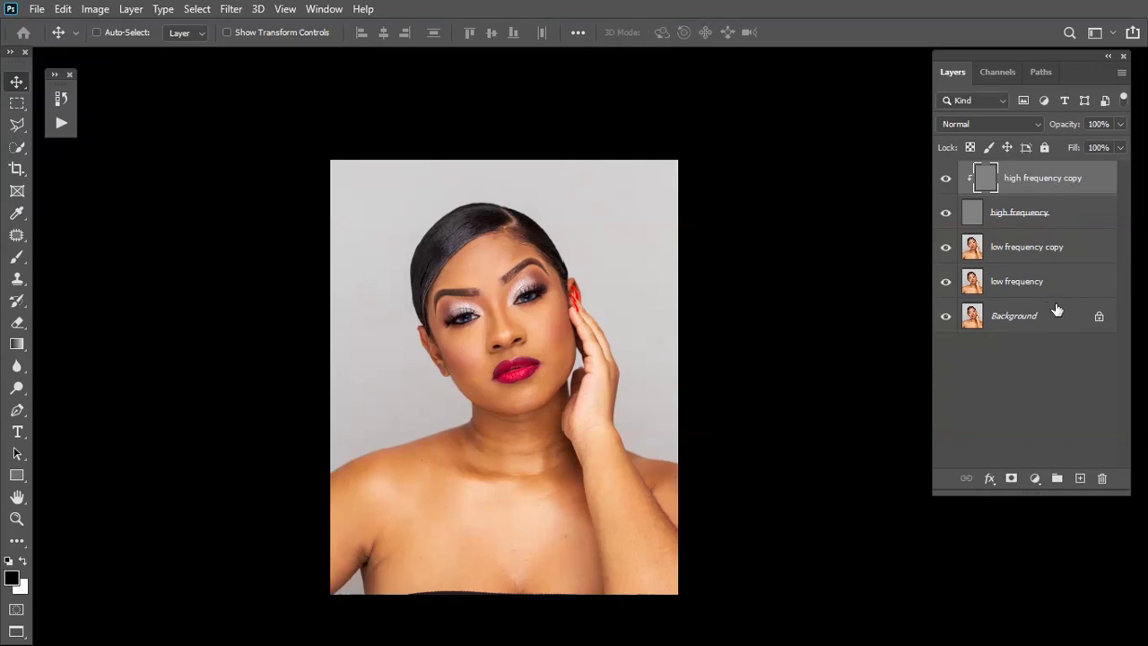
key(ctrl)
shift+click(1076, 220)
shift+click(1071, 262)
shift+click(1046, 284)
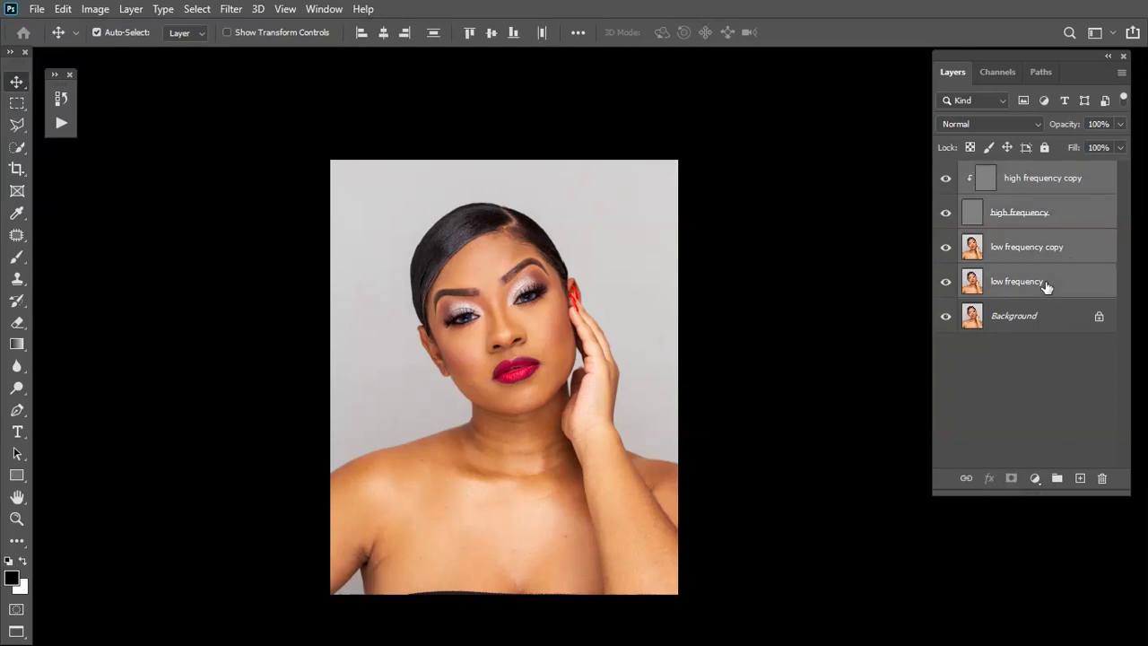
drag(1066, 215, 1057, 478)
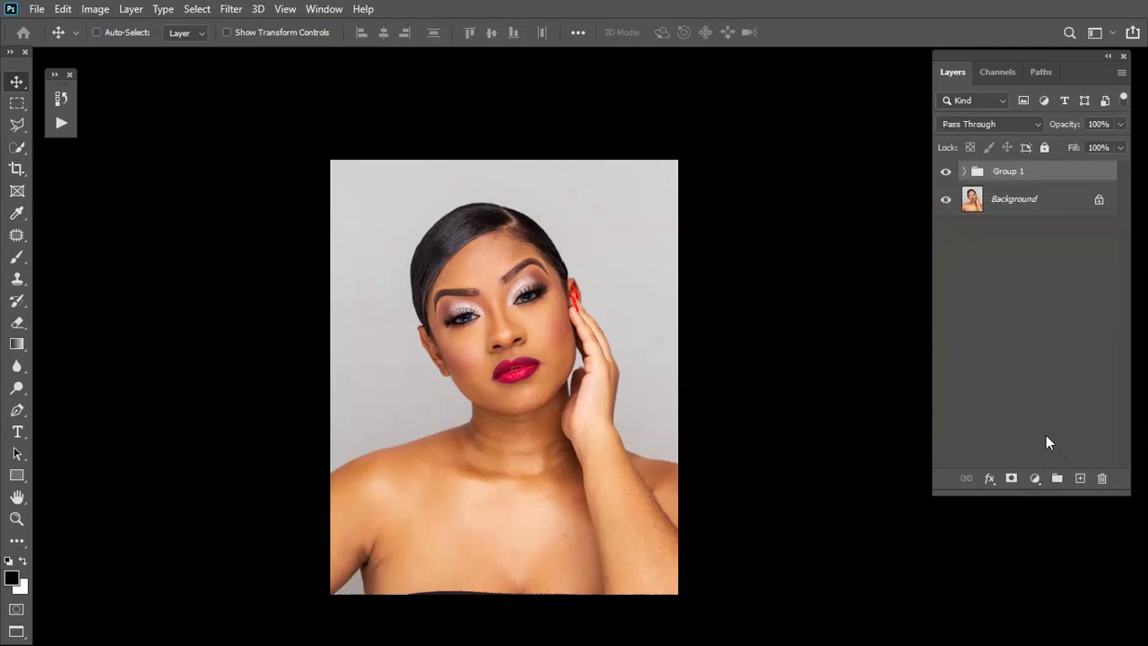
- Expand the new layer group and rename it "frequency separation"
click(964, 171)
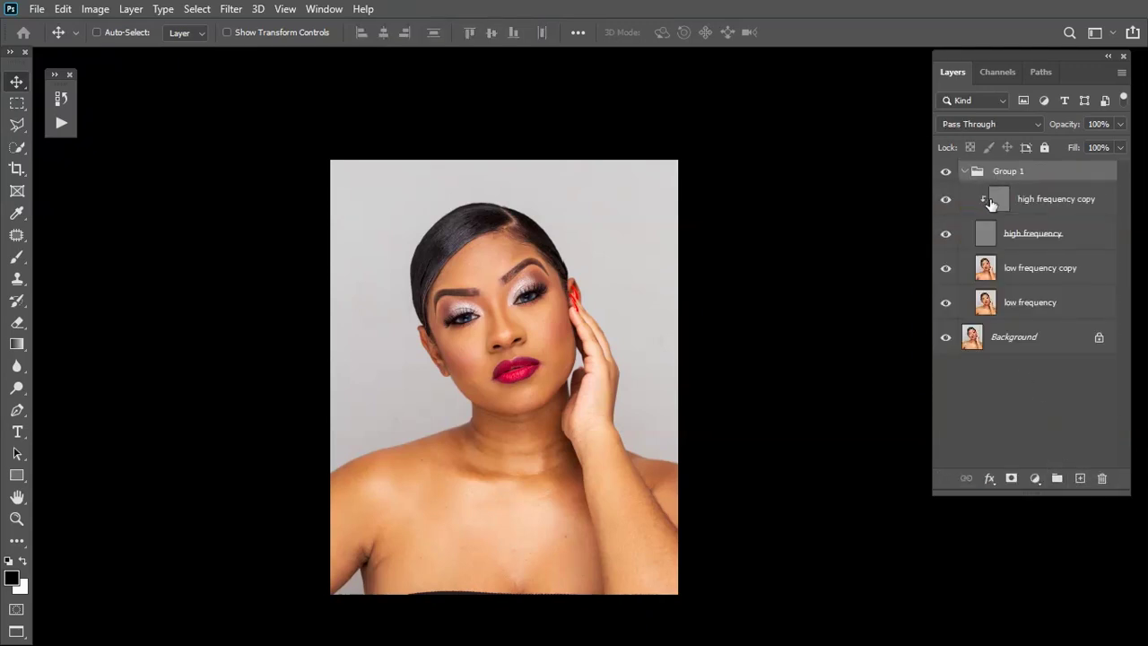
double_click(1015, 175)
text(frequency separation)
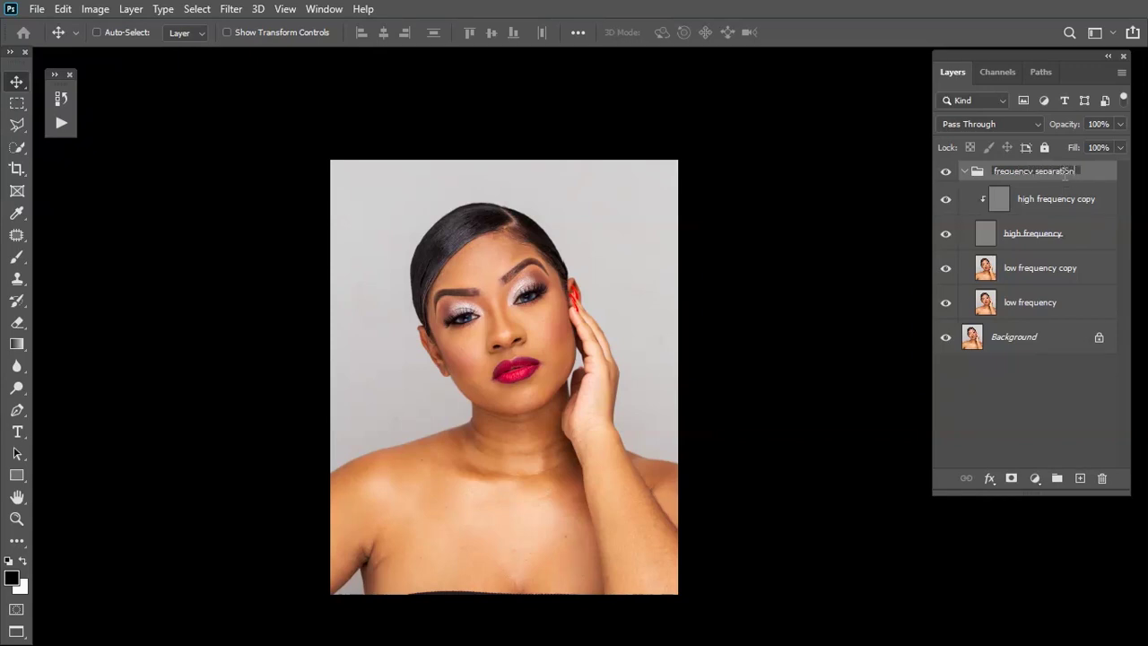
key(Return)
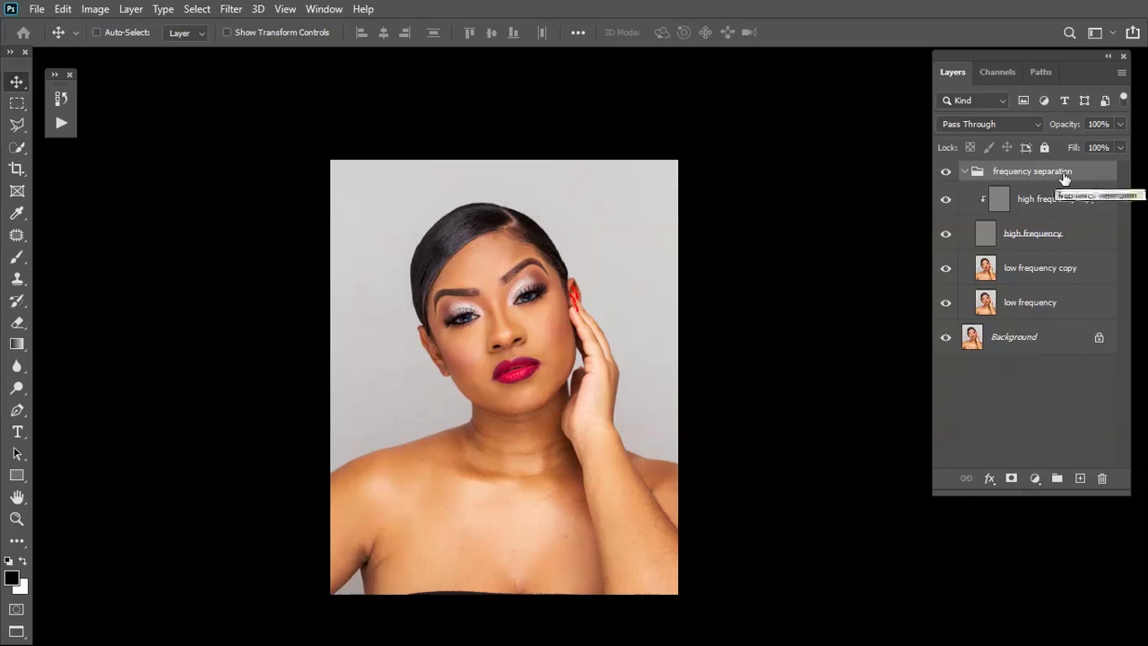
- Save the layered document as a Photoshop file named "Detty Studio (2)" in New folder, with layers and the ICC profile included
key(ctrl+plus)
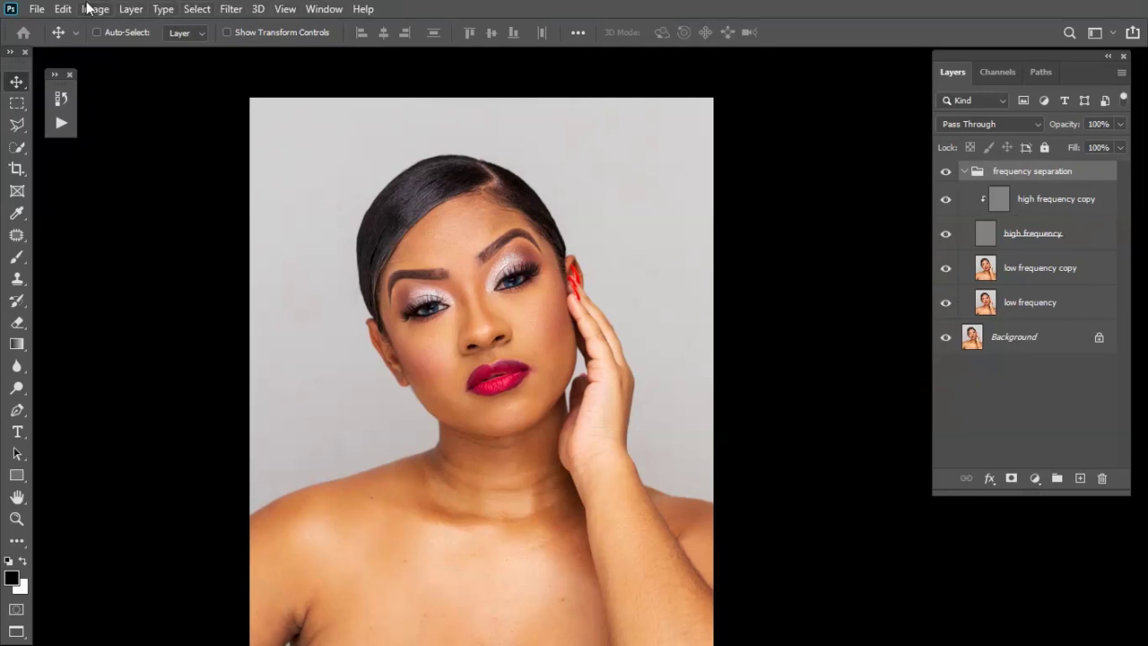
click(37, 9)
key(Escape)
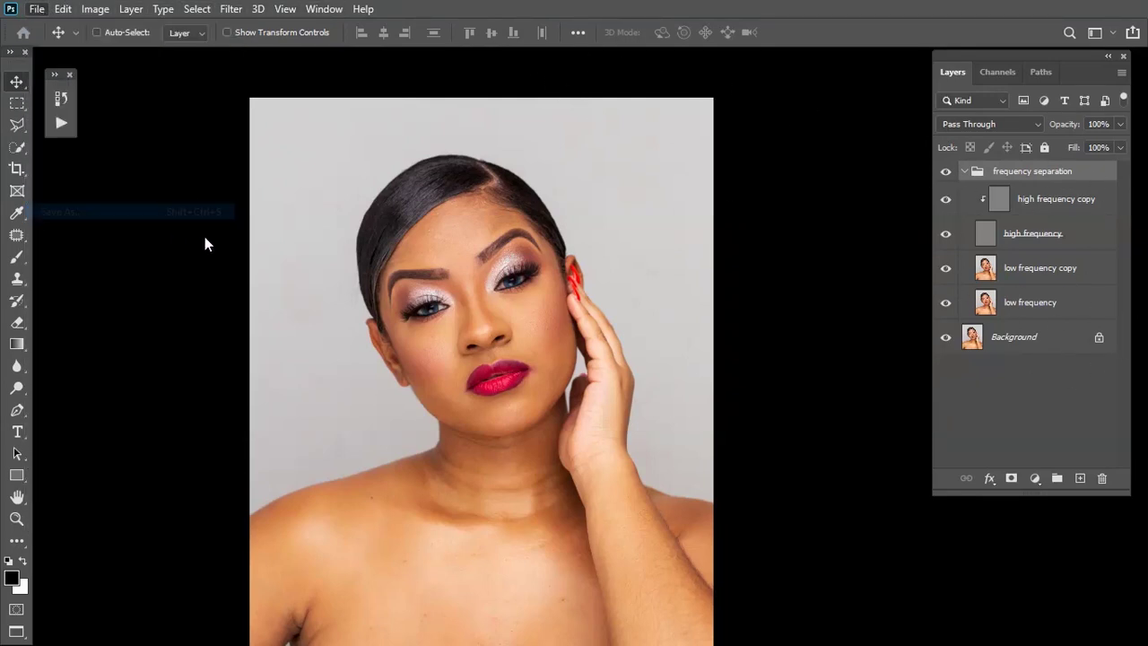
click(418, 242)
key(ctrl+shift+s)
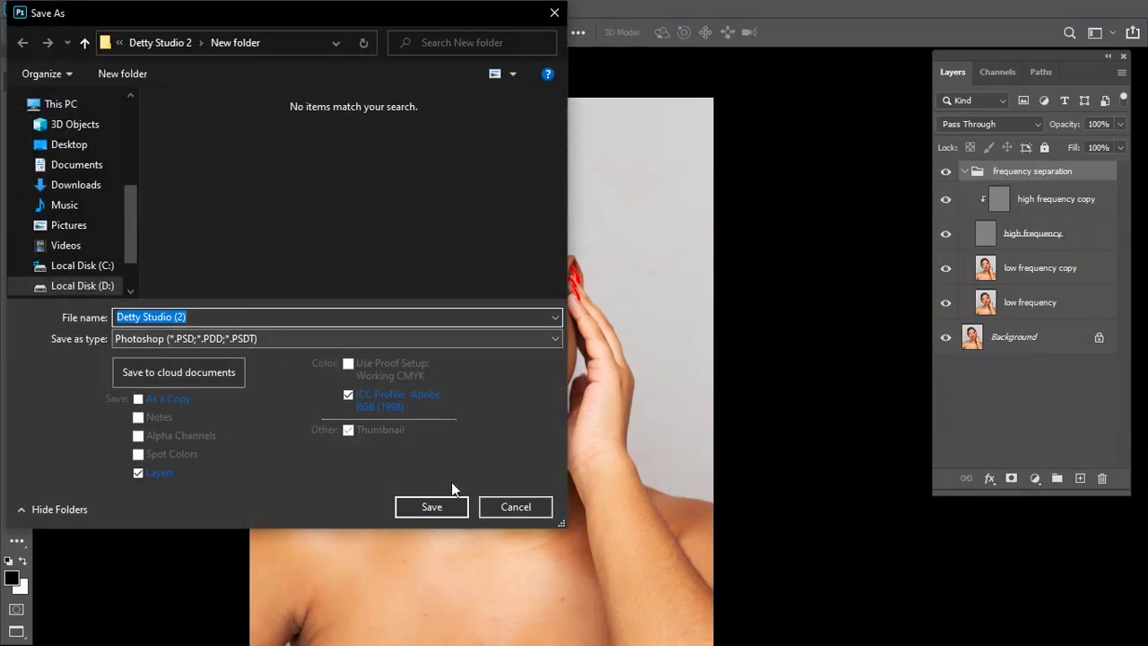
click(436, 507)
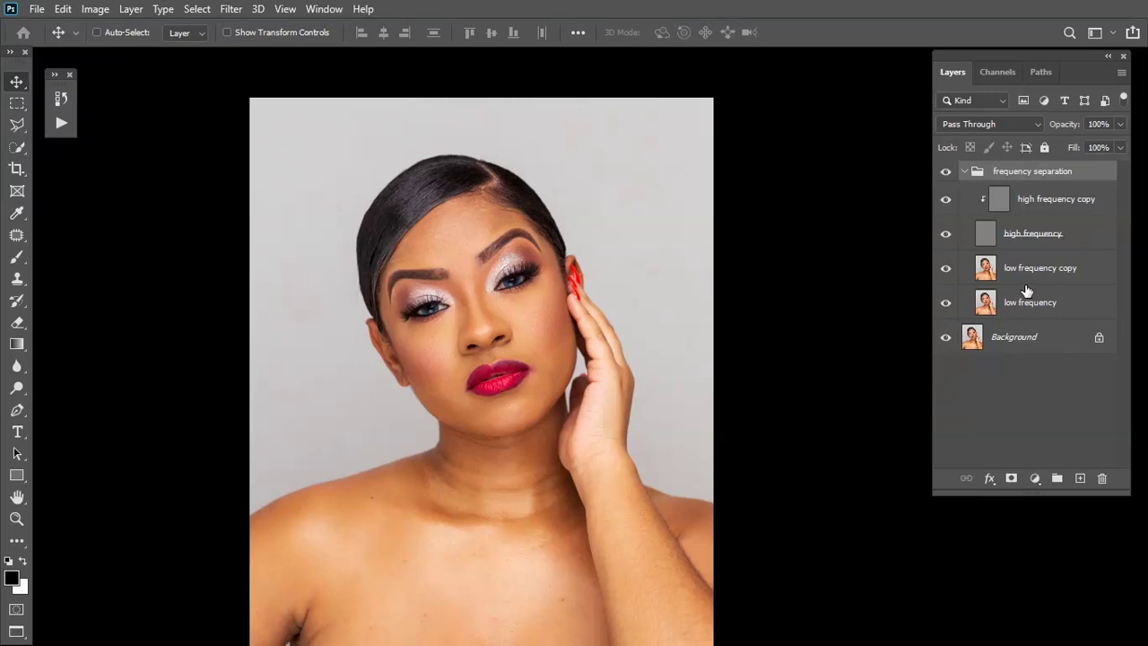
- Add an empty layer named "color matching" above the low frequency copy layer and set its blend mode to Color
click(978, 275)
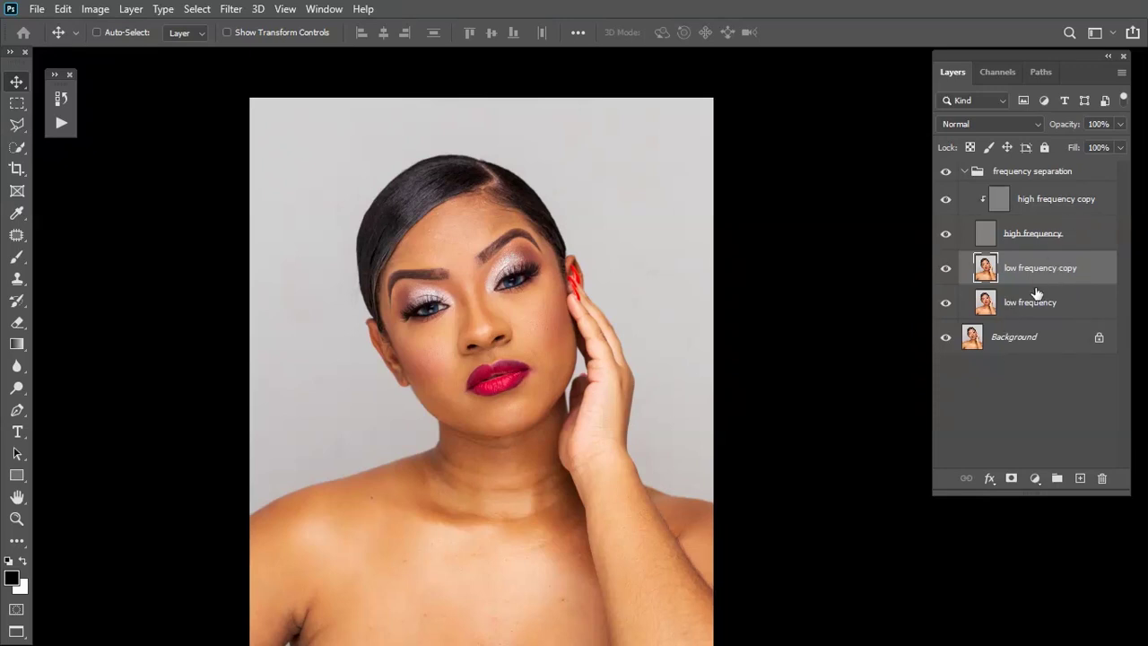
key(ctrl+minus)
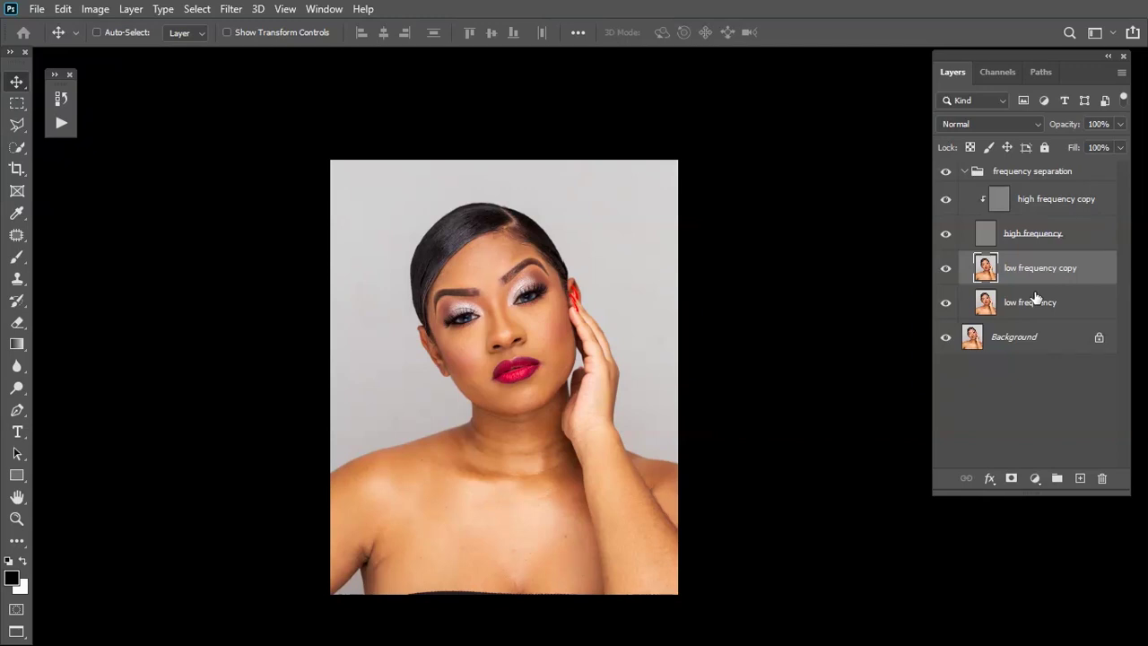
key(ctrl+plus)
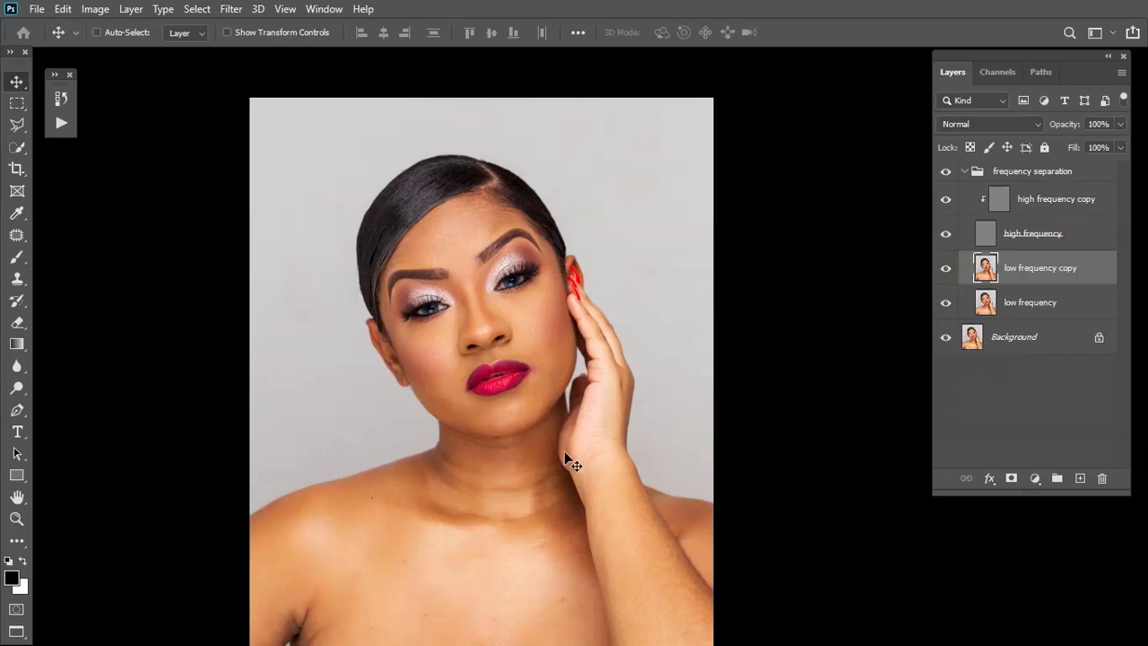
drag(528, 565, 521, 453)
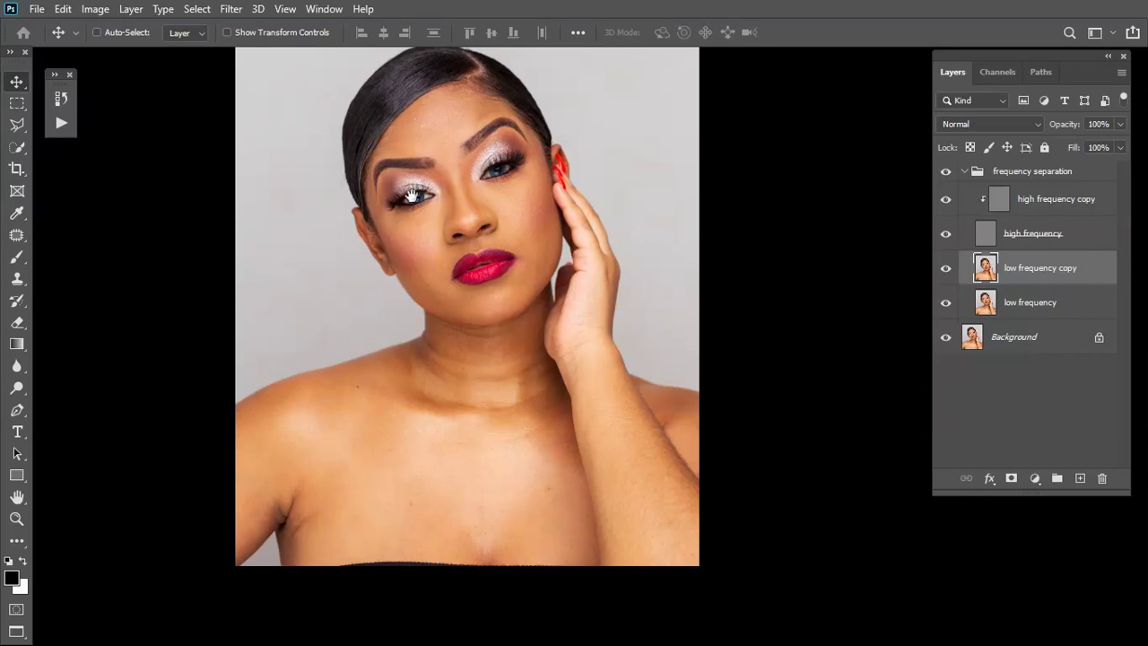
drag(544, 415, 532, 438)
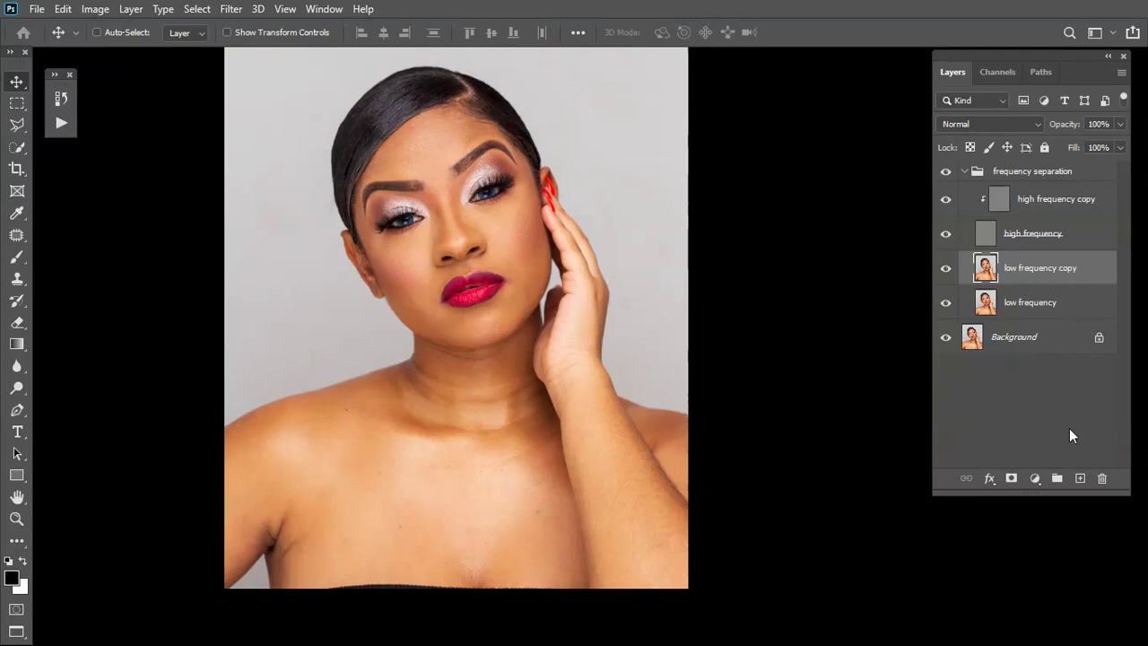
click(1083, 481)
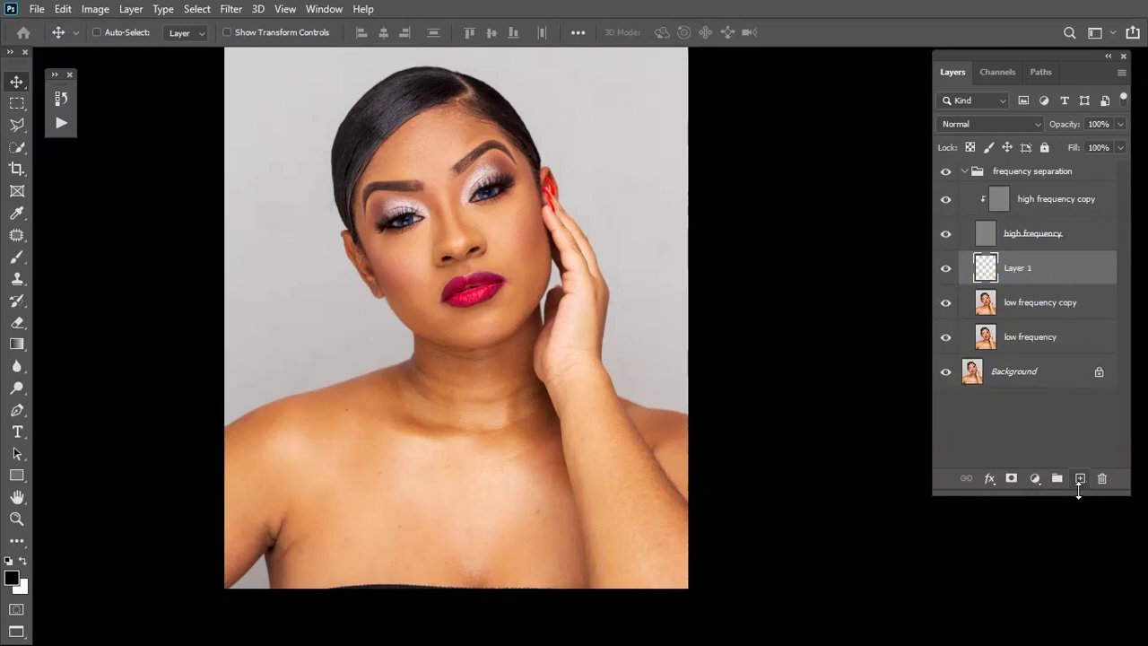
double_click(1021, 269)
text(color matchung)
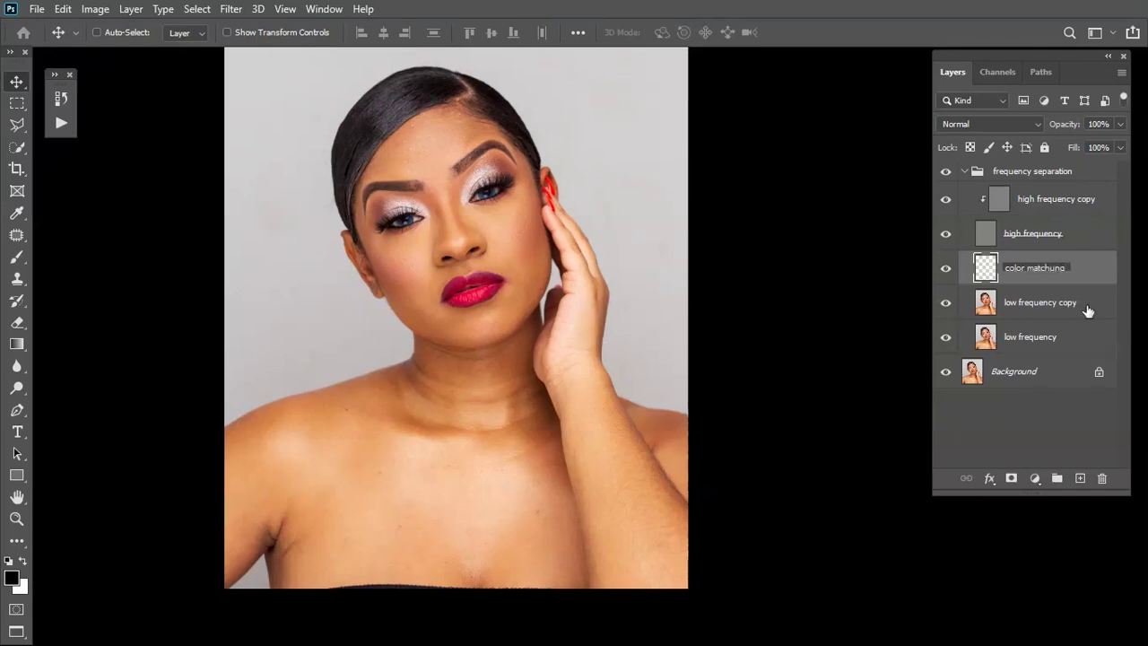
key(BackSpace)
key(BackSpace)
key(BackSpace)
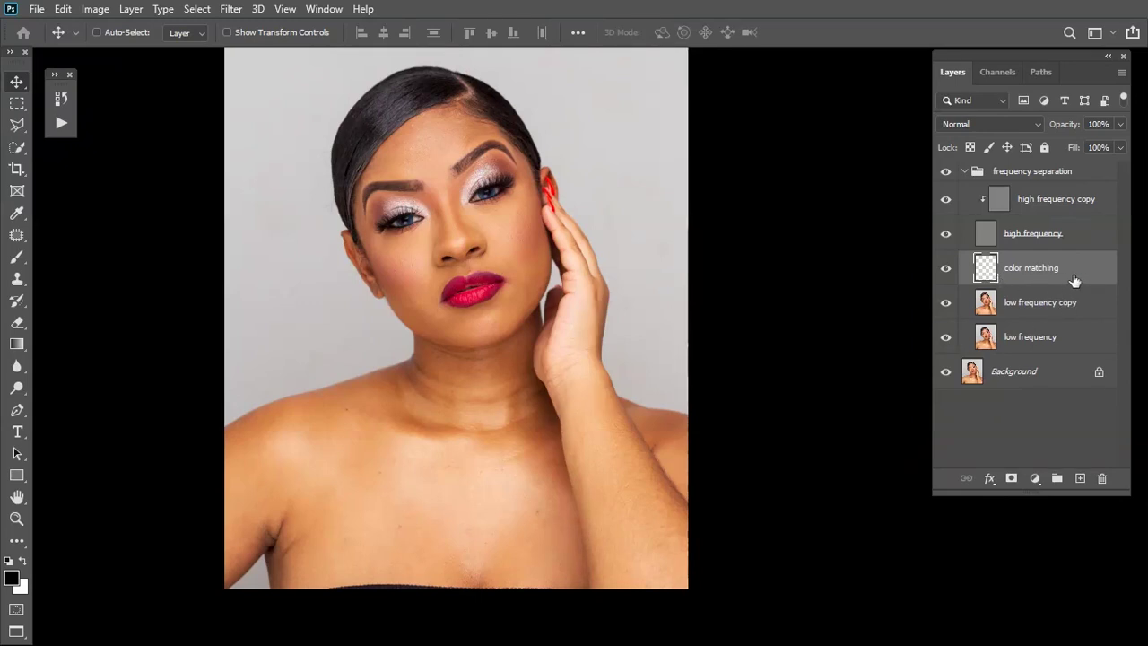
click(1011, 122)
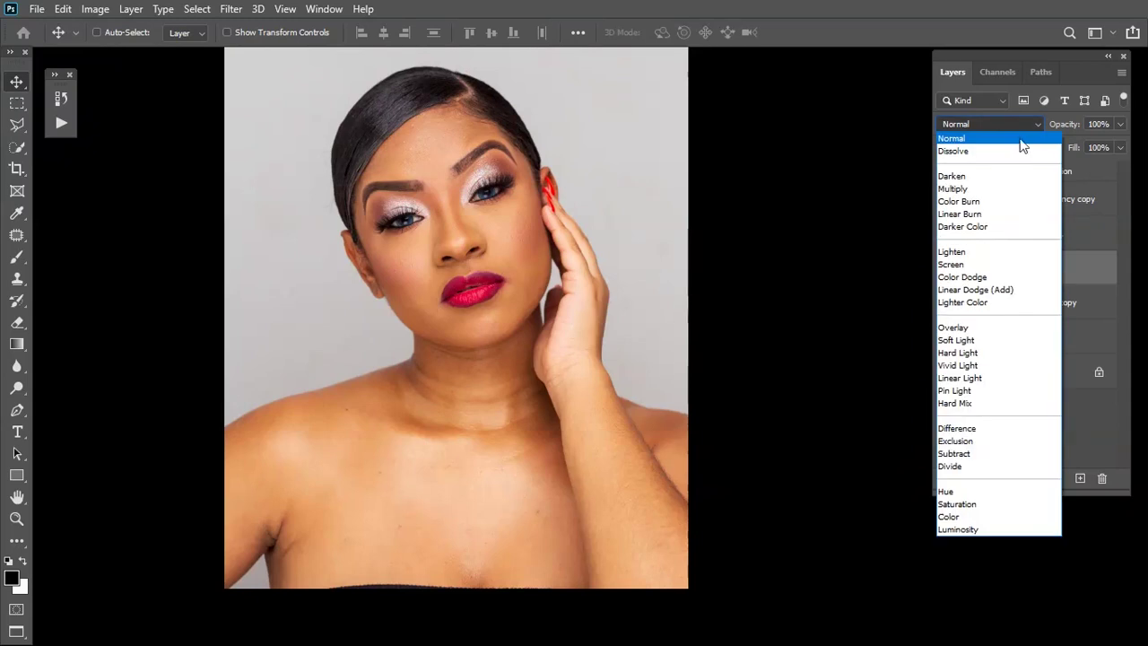
click(971, 518)
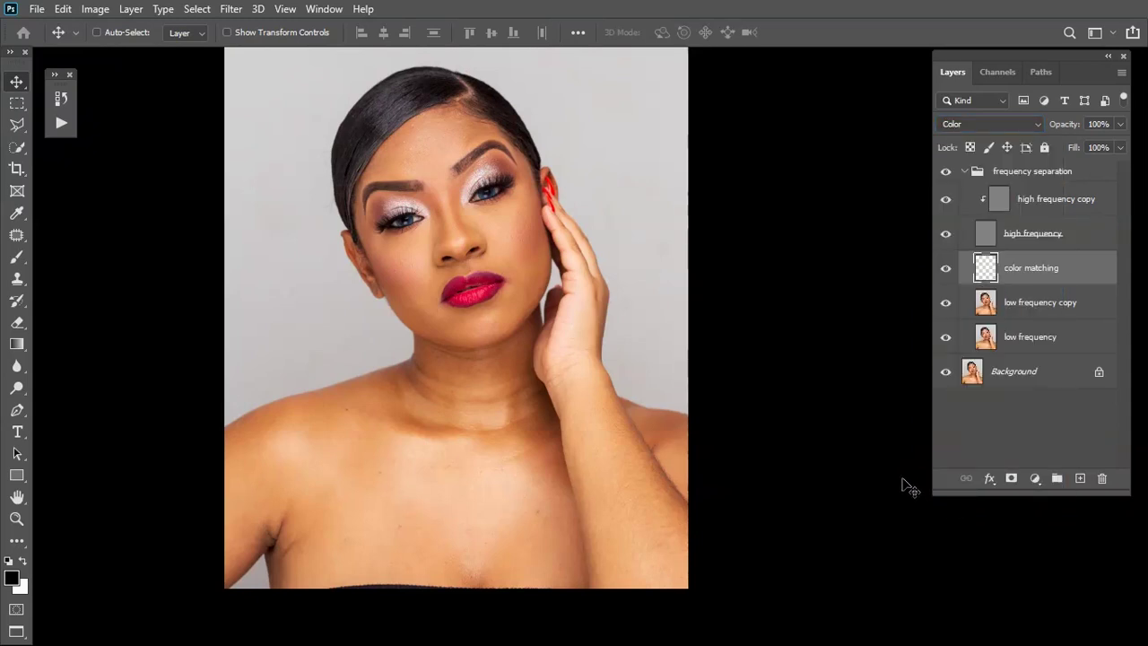
- Activate the Brush tool and set its opacity to 10%
click(24, 260)
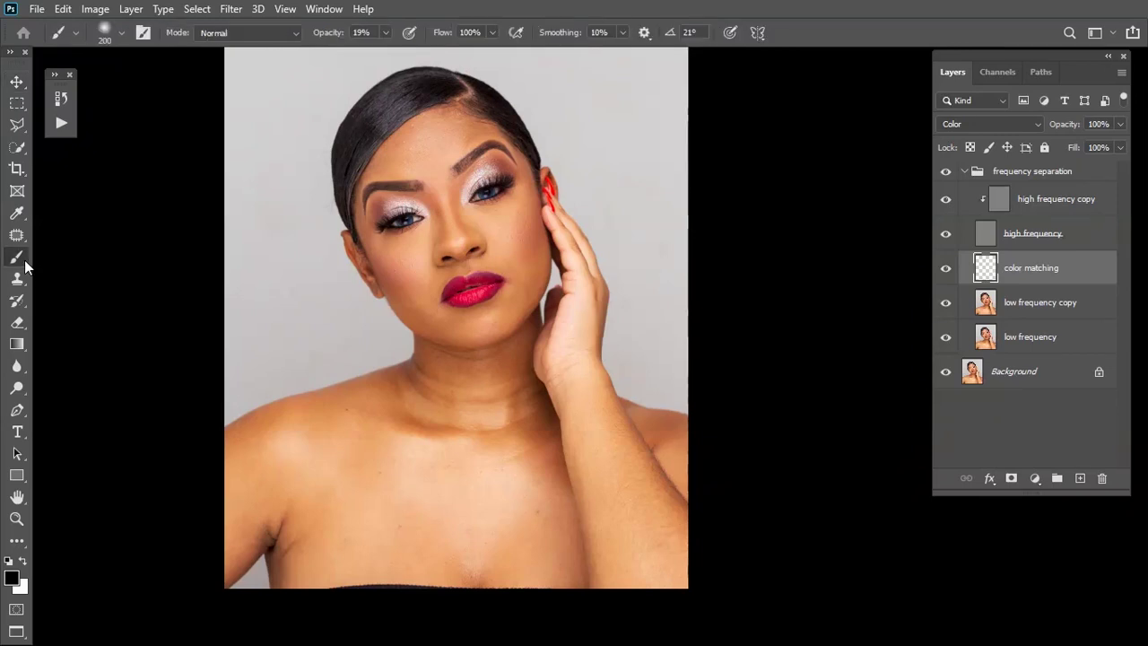
click(385, 32)
drag(386, 54, 379, 57)
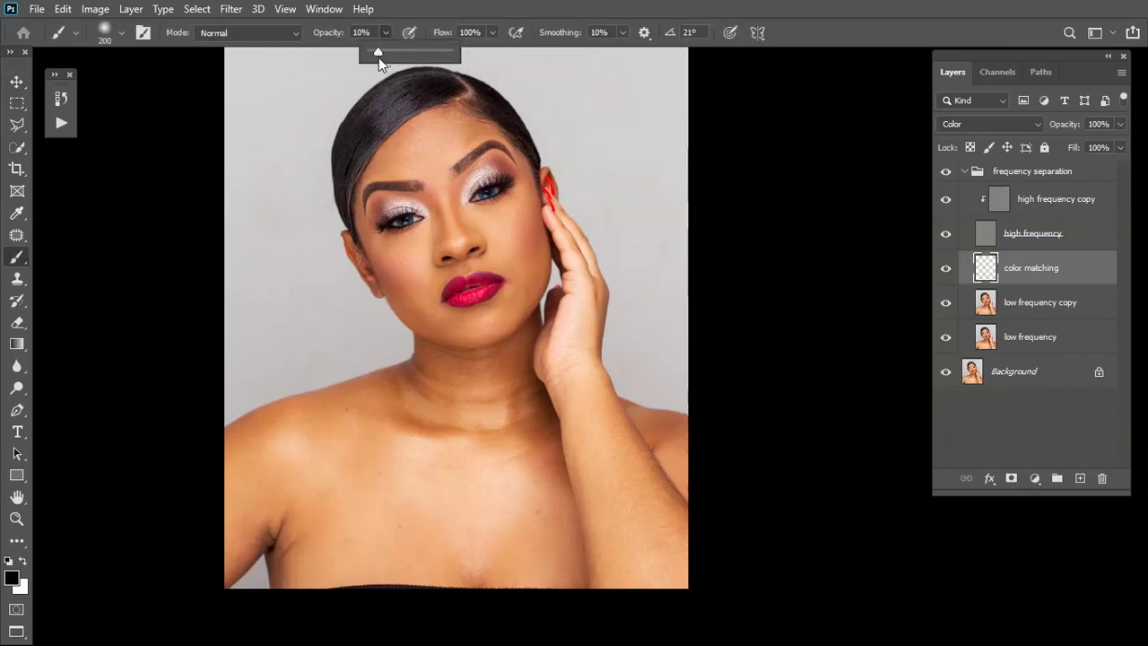
click(379, 77)
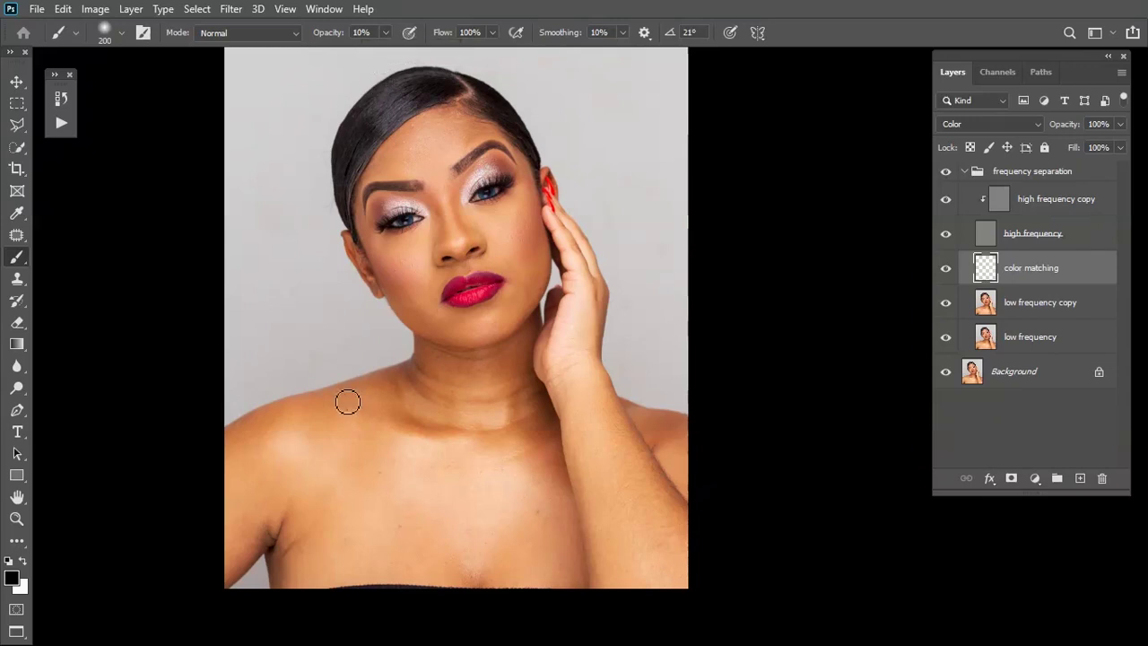
- Examine the skin tones of the face, neck and chest up close for uneven color
key(ctrl+plus)
key(ctrl+plus)
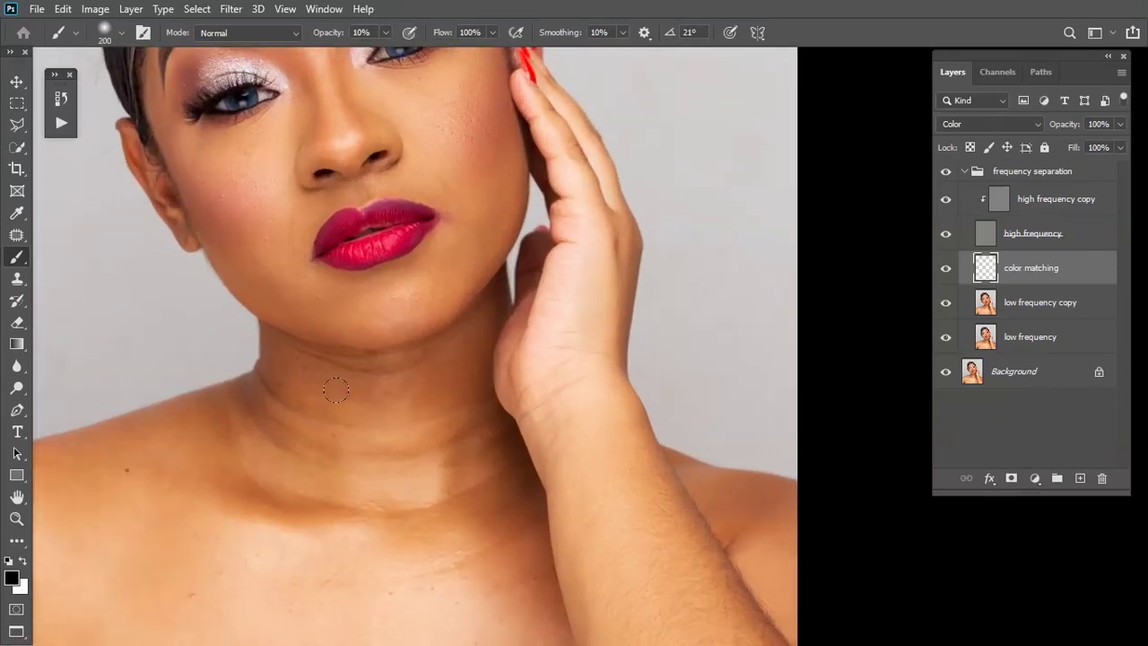
scroll(290, 252, up, 2)
scroll(290, 252, left, 2)
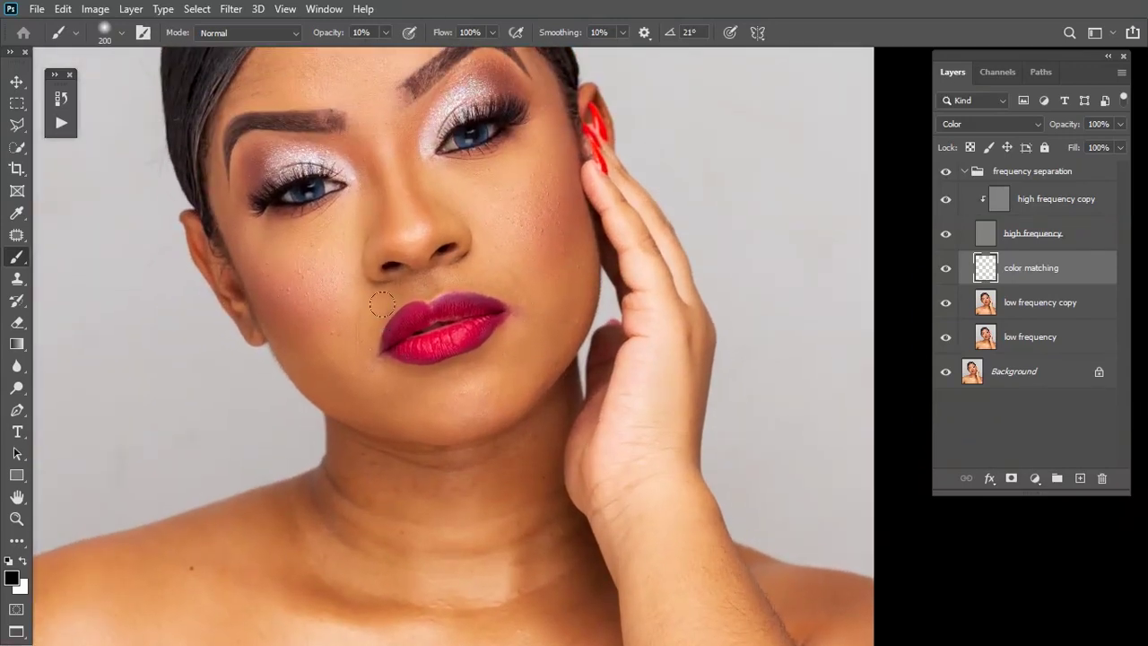
key(ctrl+plus)
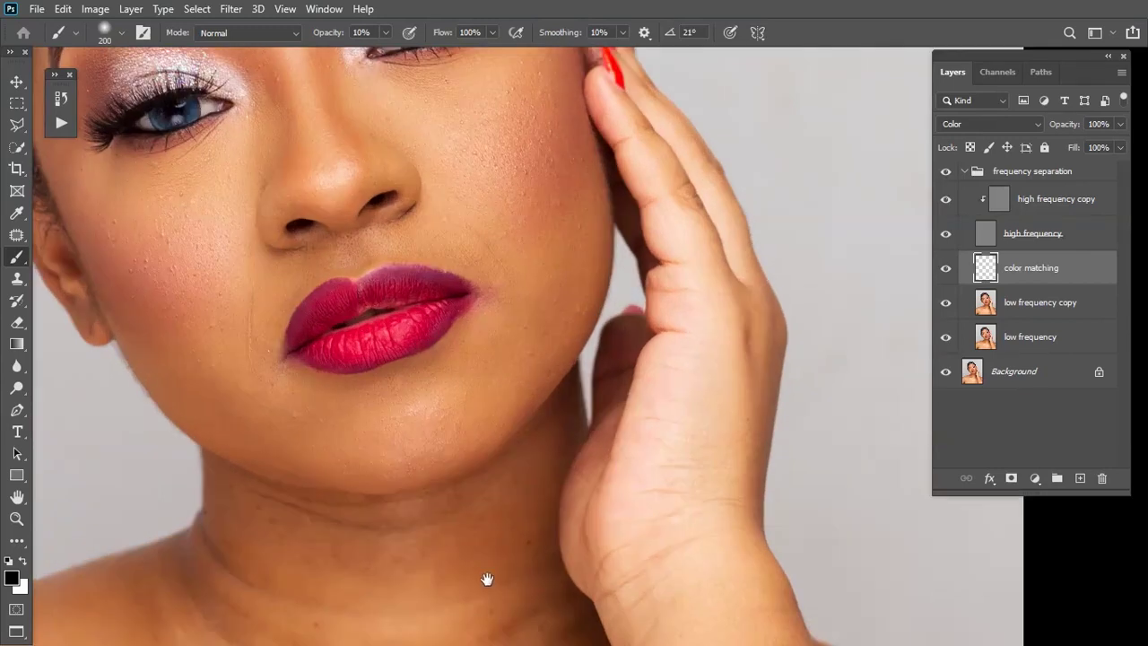
scroll(414, 349, up, 4)
scroll(425, 445, left, 2)
scroll(340, 343, down, 7)
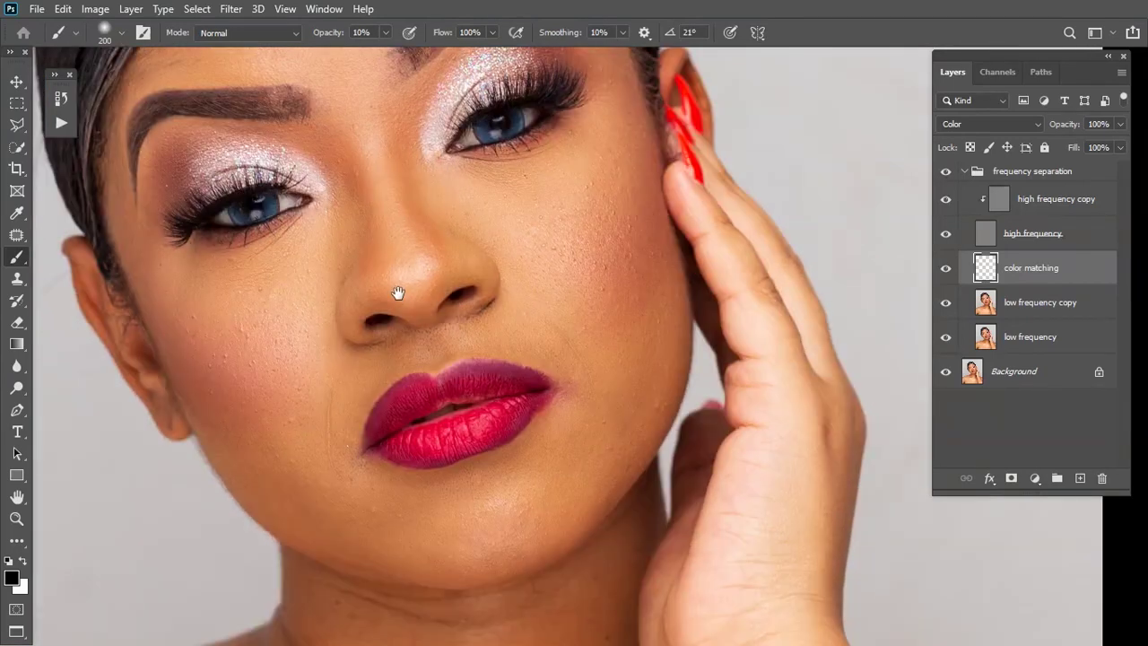
scroll(397, 292, left, 3)
scroll(371, 504, down, 5)
scroll(410, 476, up, 12)
scroll(410, 476, left, 2)
scroll(712, 385, right, 1)
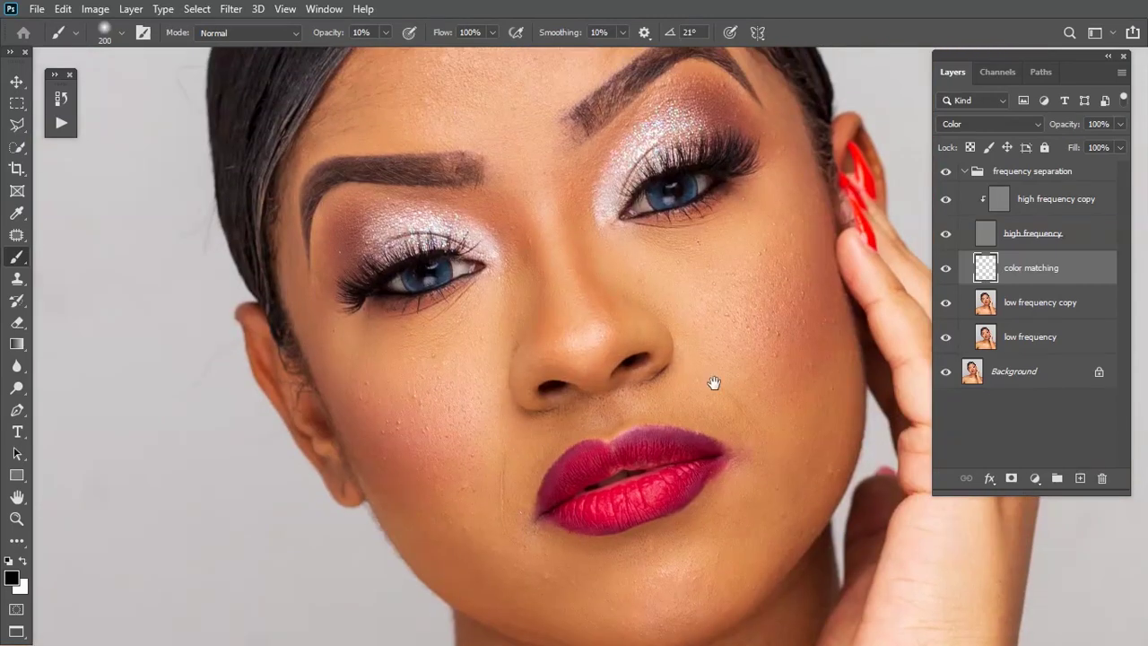
scroll(494, 579, down, 6)
scroll(586, 438, right, 2)
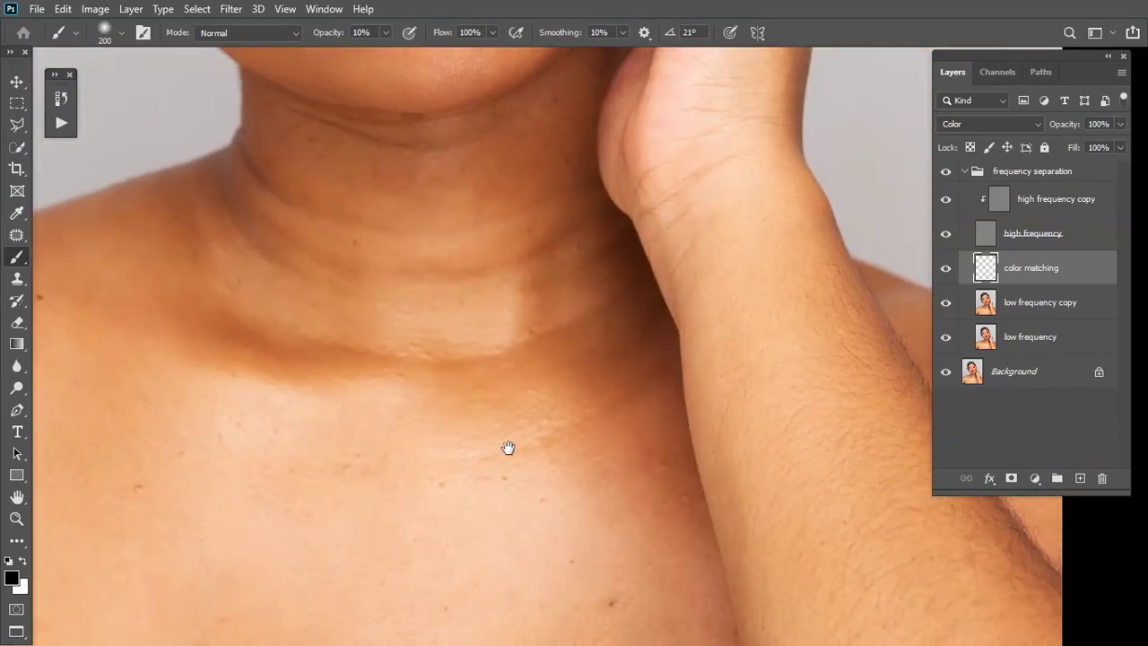
- Inspect the forehead, cheeks, chin and neck for blotchy color and a clean skin tone to sample
scroll(453, 387, up, 4)
scroll(453, 388, up, 7)
scroll(453, 387, left, 3)
scroll(469, 508, down, 2)
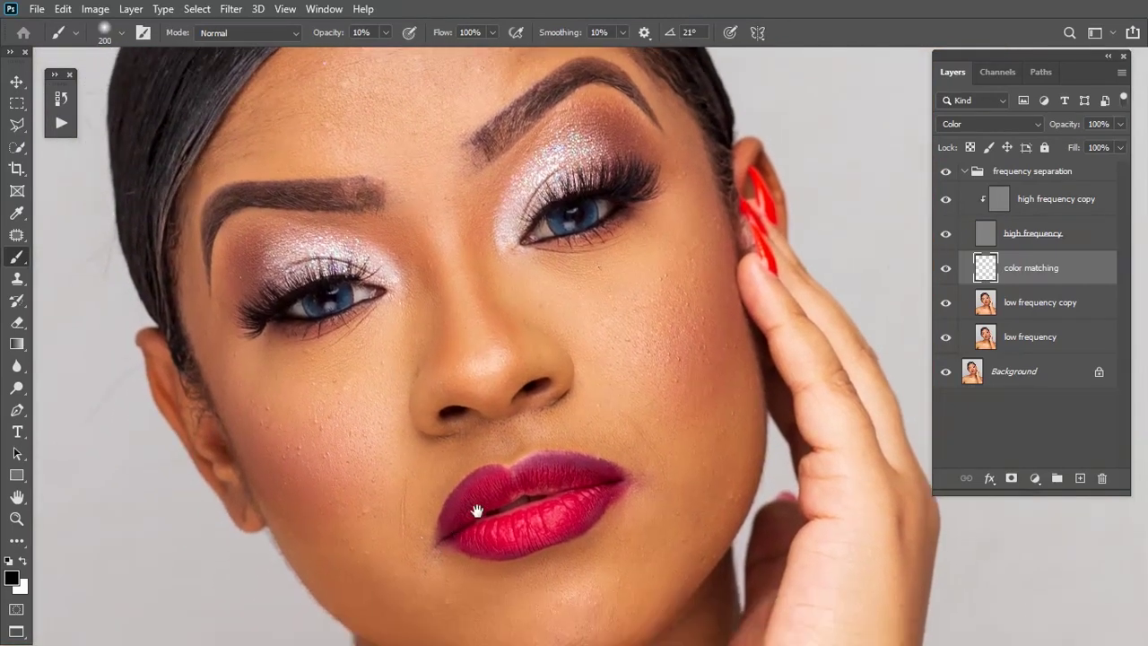
scroll(461, 528, up, 5)
scroll(461, 528, right, 1)
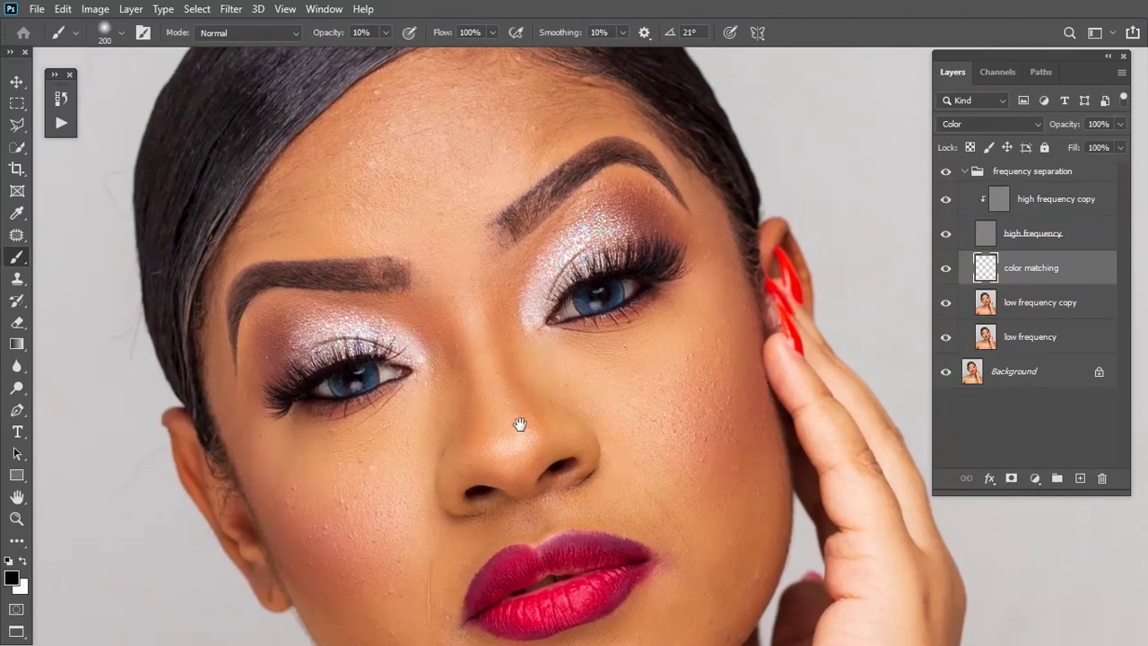
drag(520, 424, 487, 400)
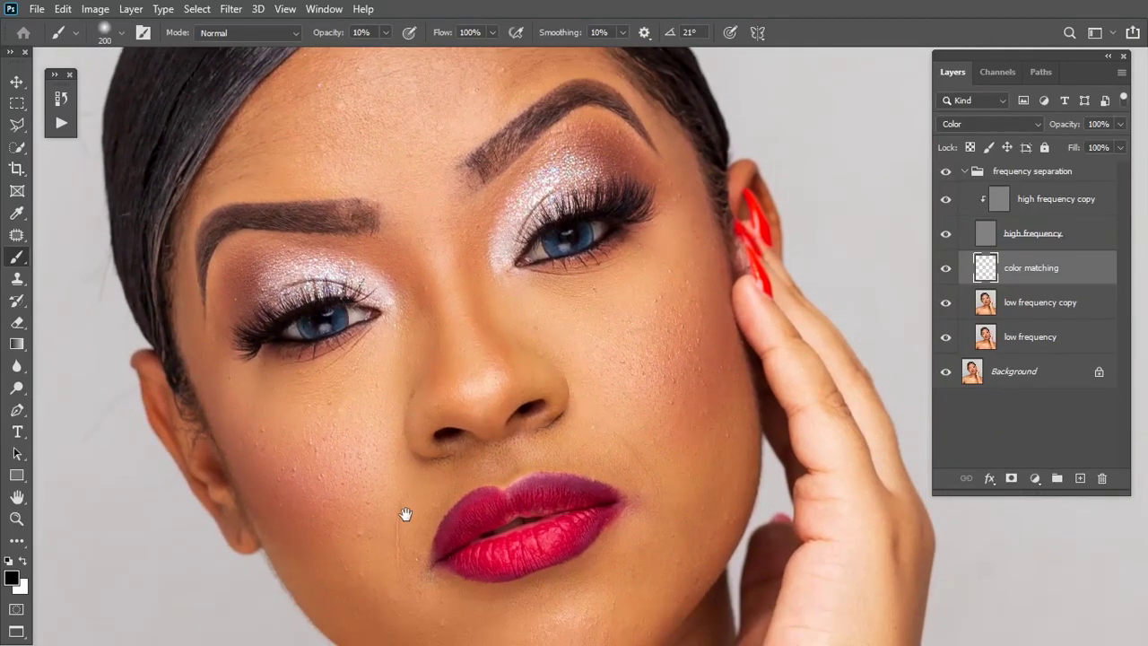
drag(402, 514, 406, 422)
drag(423, 508, 440, 464)
drag(545, 492, 515, 425)
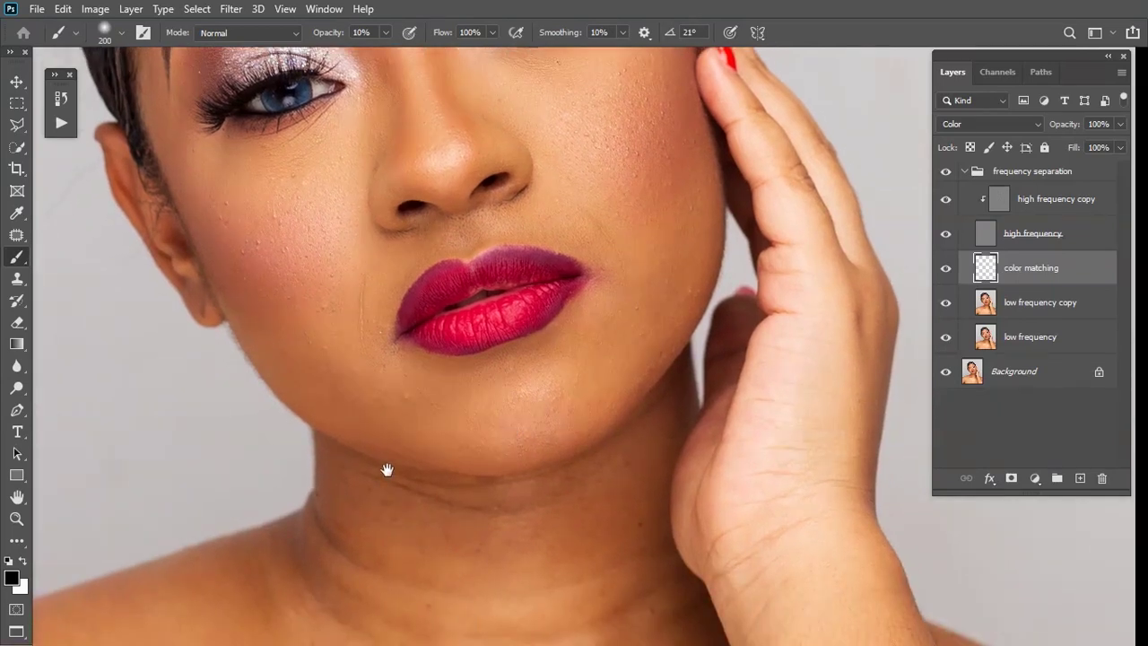
drag(537, 592, 656, 418)
scroll(604, 413, up, 5)
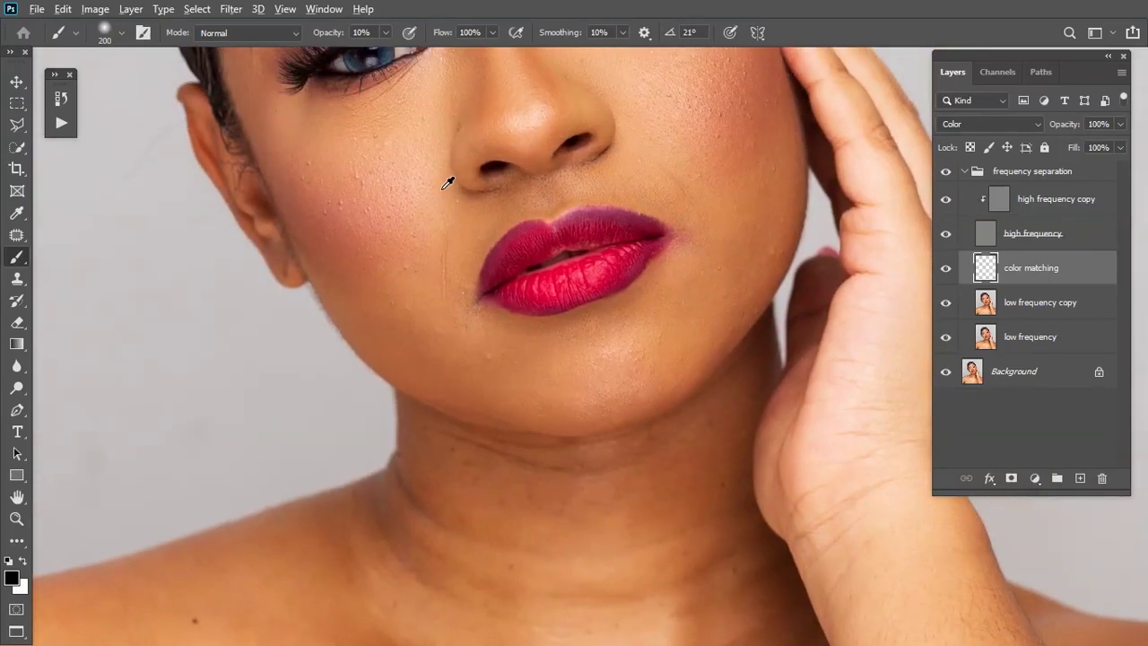
scroll(458, 178, up, 1)
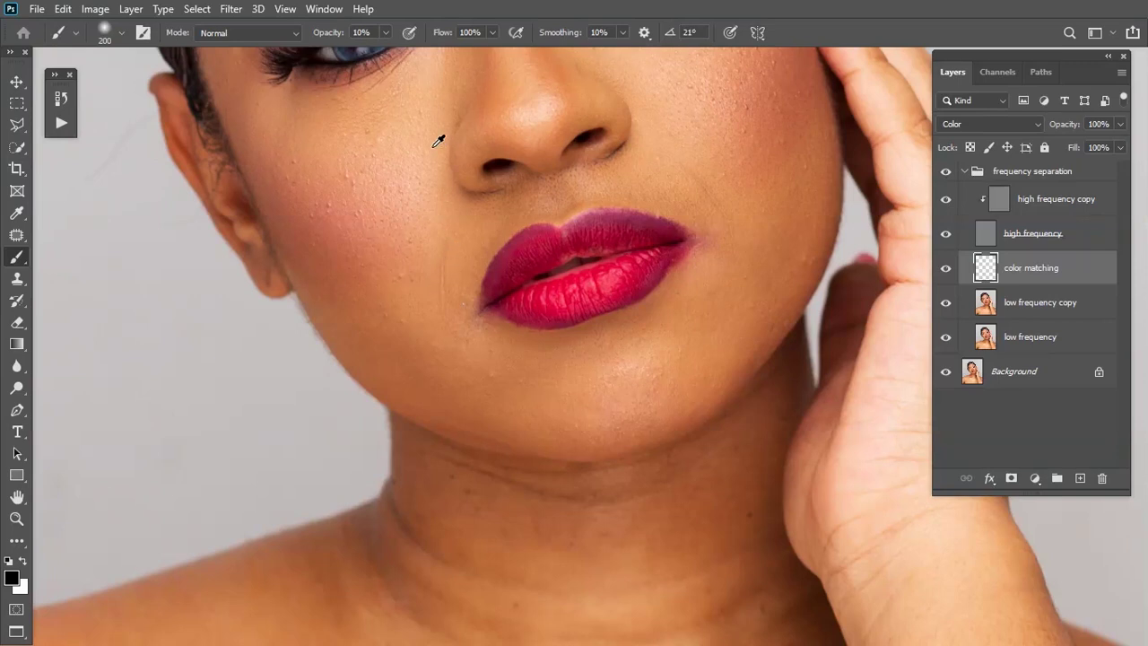
- Sample a light peach tone from the facial skin as the brush color
alt+click(364, 107)
alt+click(625, 373)
drag(593, 180, 543, 329)
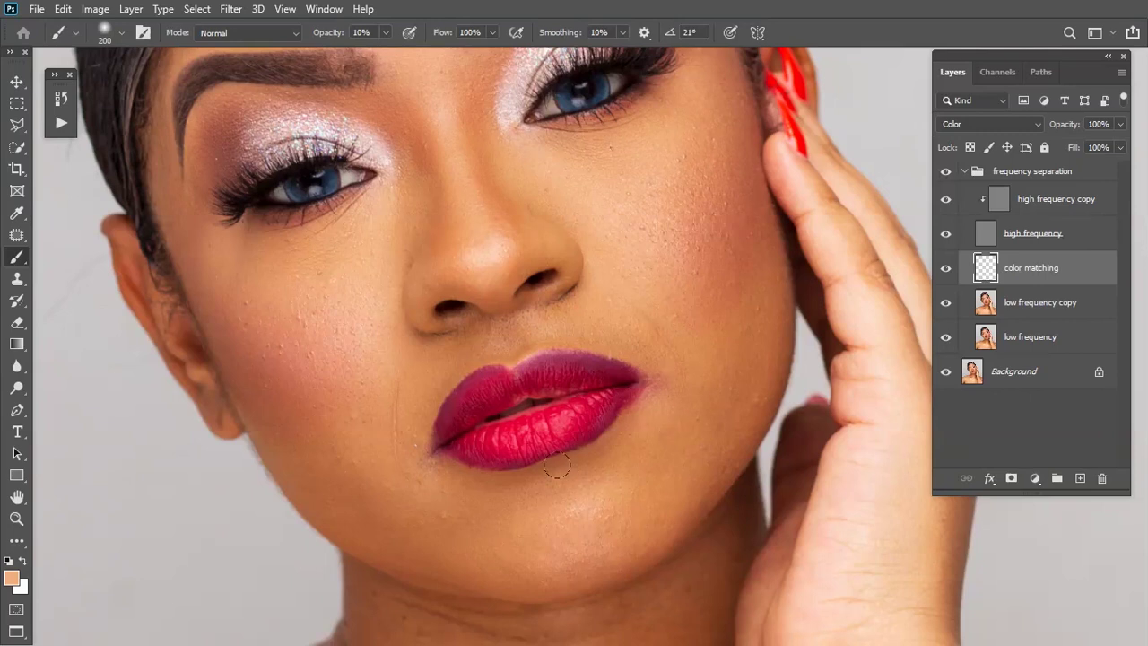
alt+click(501, 531)
alt+click(515, 518)
alt+click(619, 281)
- Brush the sampled peach tone lightly over the uneven areas of the face, adapting the brush size down to 175
key(ctrl+minus)
key(ctrl+minus)
key(ctrl+minus)
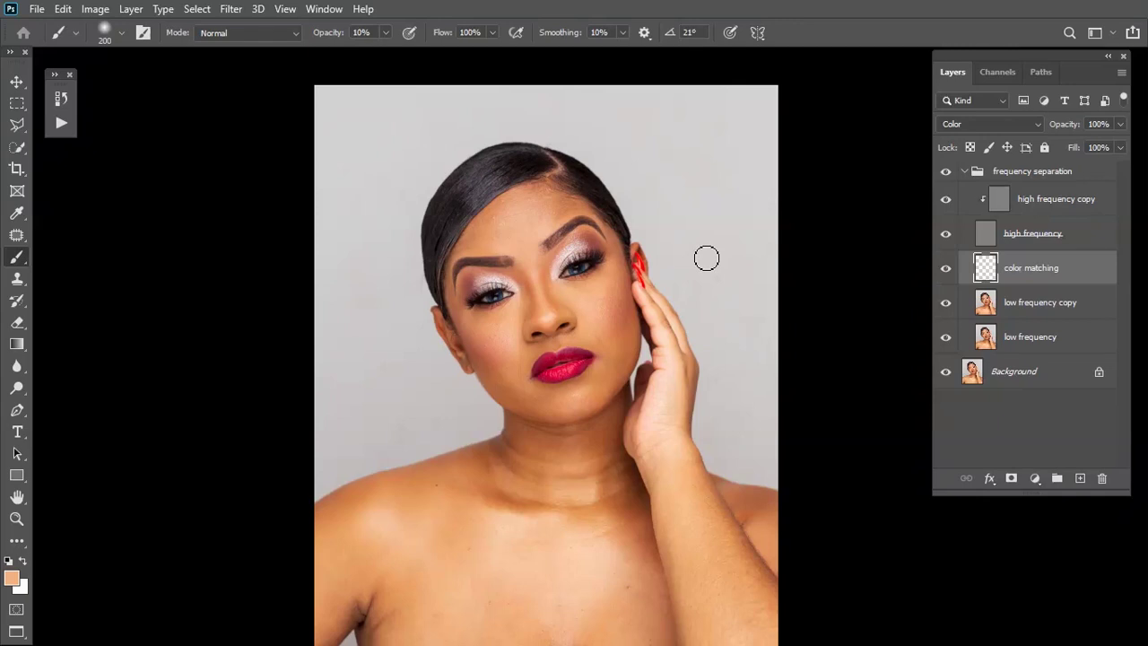
key(ctrl+plus)
scroll(676, 240, up, 1)
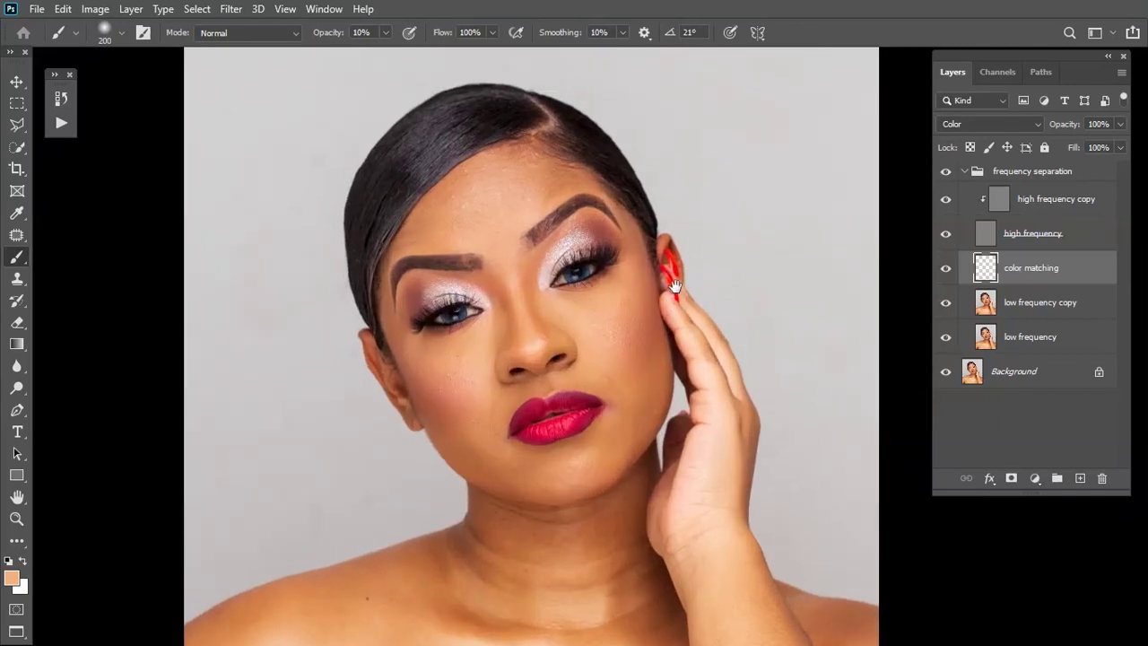
key(bracketright)
key(bracketright)
key(bracketleft)
key(bracketleft)
key(bracketleft)
key(bracketleft)
key(bracketleft)
key(bracketleft)
key(bracketright)
key(bracketleft)
key(bracketleft)
key(bracketright)
key(bracketright)
key(bracketright)
key(bracketleft)
key(bracketleft)
key(bracketleft)
key(bracketright)
key(bracketright)
scroll(619, 452, down, 3)
key(bracketleft)
key(bracketleft)
key(bracketleft)
key(bracketleft)
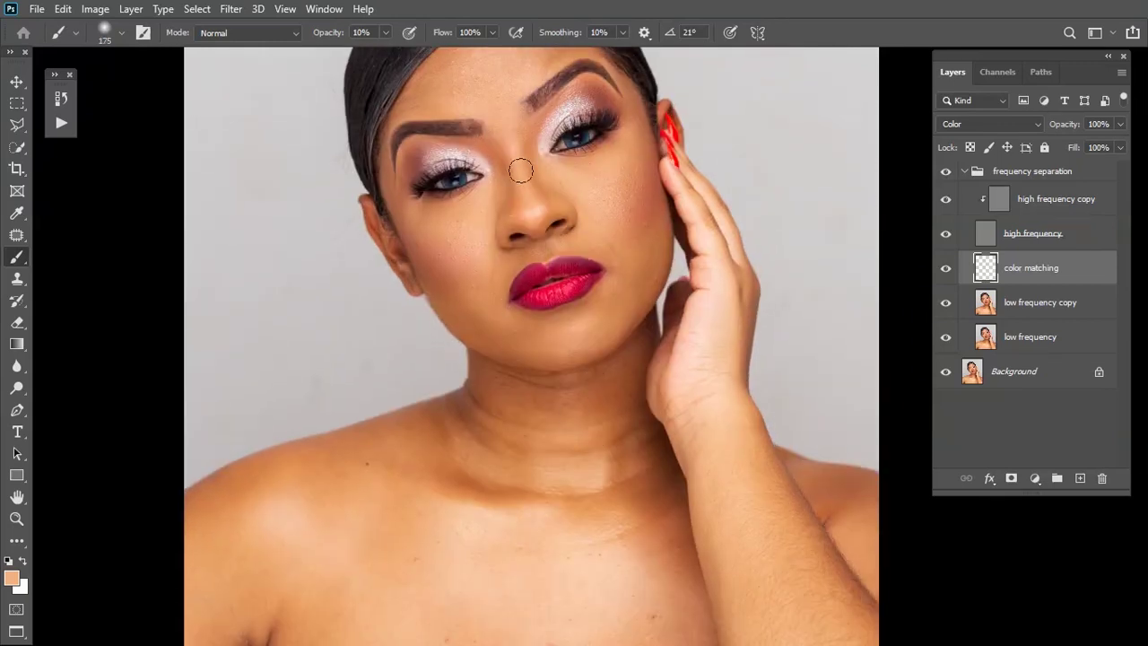
- Brush the peach tone over the neck and shoulder area with a larger brush of 500 to 600
scroll(529, 175, up, 1)
key(bracketright)
key(bracketright)
key(bracketright)
key(bracketright)
key(bracketright)
scroll(471, 364, down, 1)
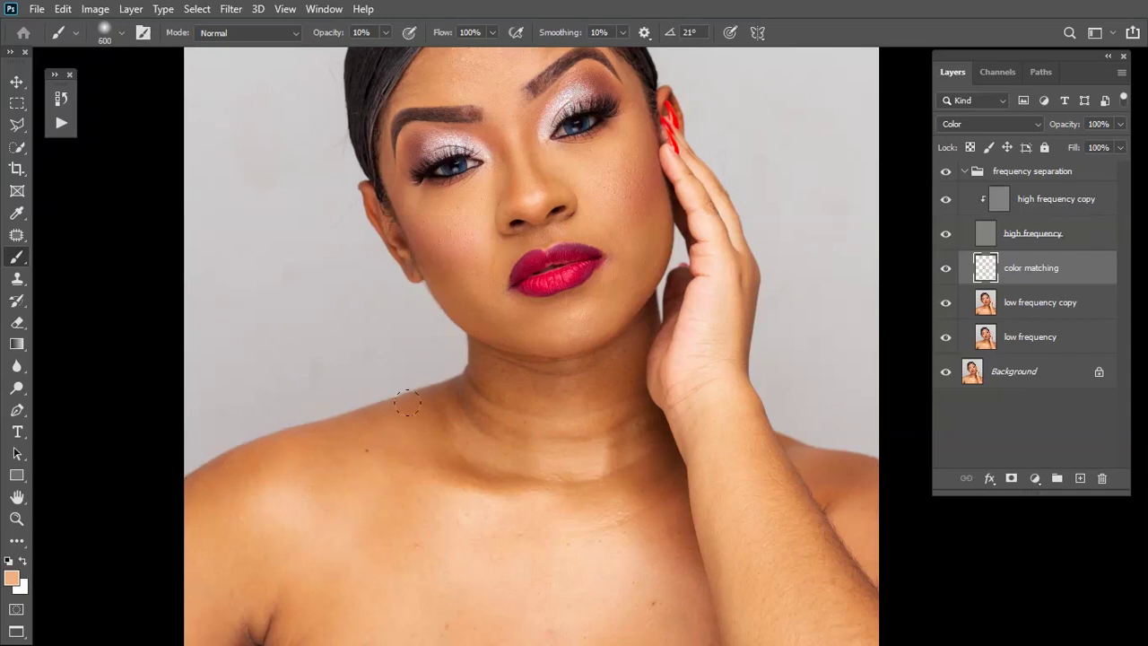
scroll(330, 491, down, 3)
key(bracketleft)
key(bracketleft)
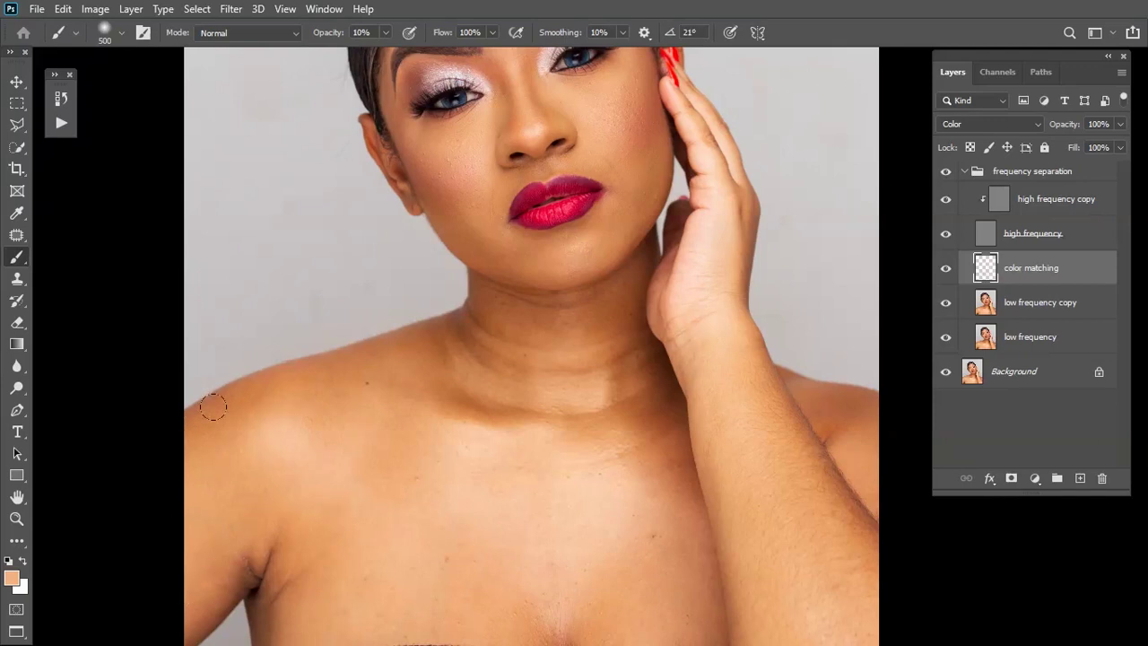
- Even out the color of the chest and forearm with the peach tone, using brush sizes of 400 to 500
scroll(317, 450, down, 5)
key(bracketright)
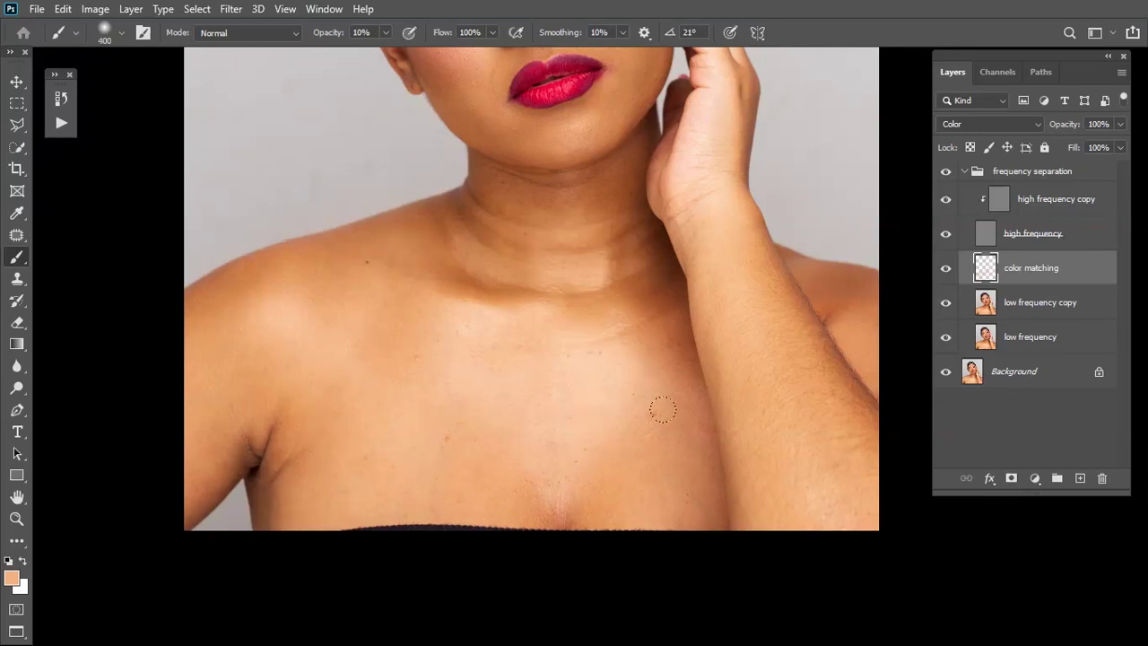
key(bracketright)
key(bracketleft)
key(bracketleft)
scroll(642, 411, up, 2)
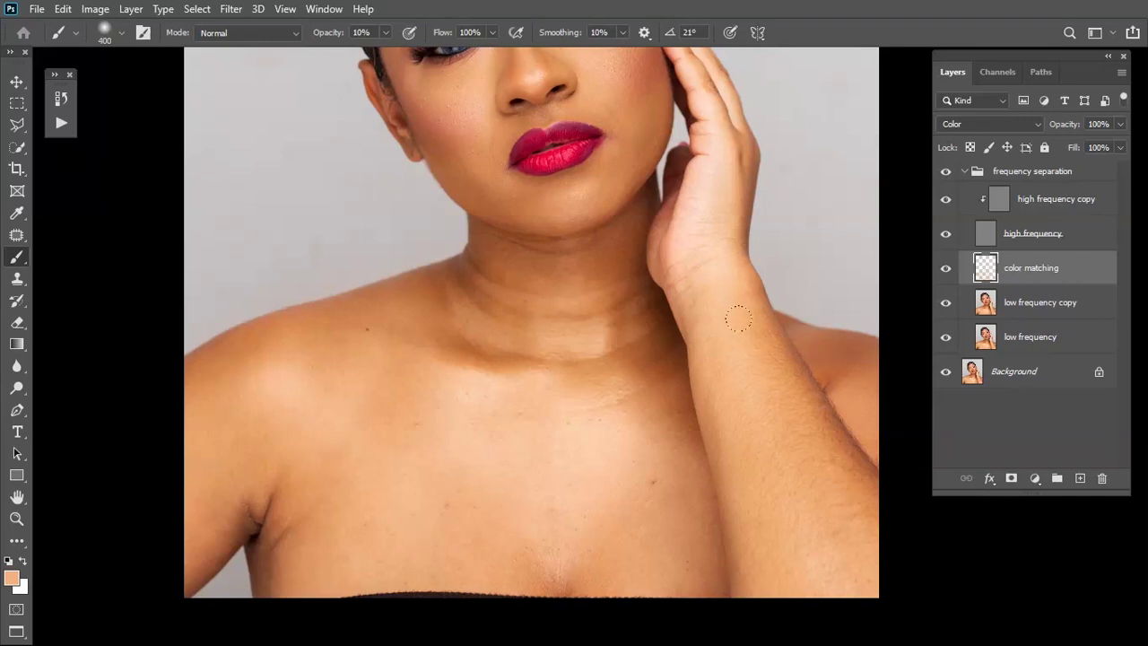
key(bracketleft)
scroll(715, 327, up, 2)
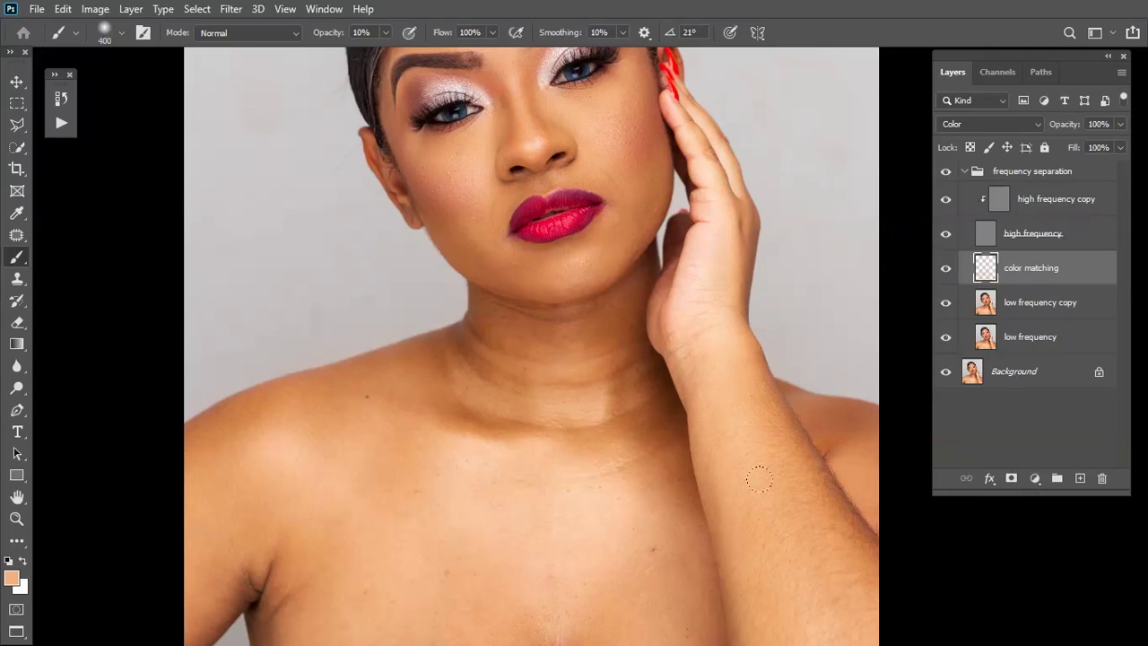
scroll(762, 478, down, 3)
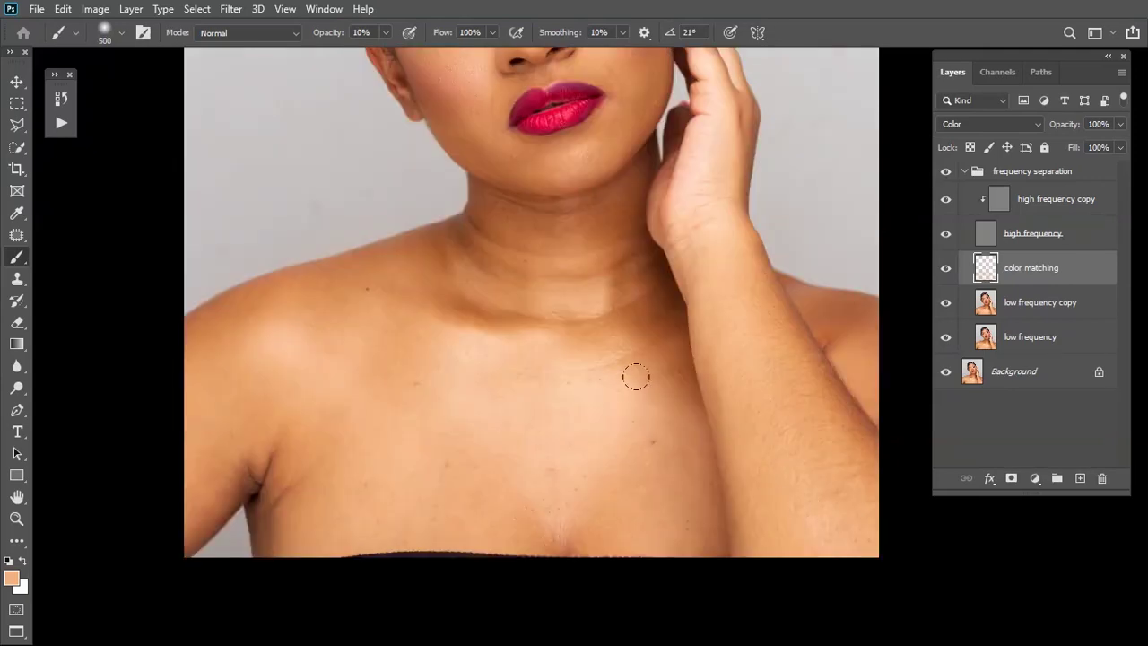
key(bracketleft)
key(bracketleft)
key(bracketleft)
- Refine the color on the lower cheek and forehead with the peach tone, using brush sizes of 175 to 200
scroll(628, 368, up, 3)
key(bracketright)
scroll(597, 328, up, 4)
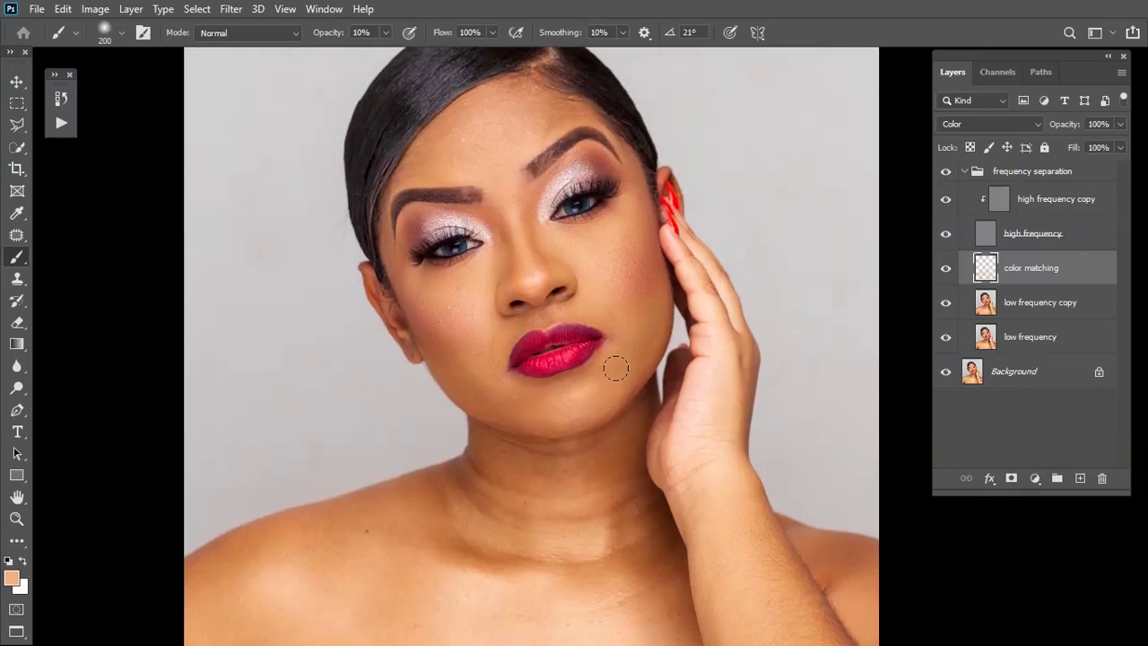
scroll(538, 234, up, 2)
key(bracketleft)
key(bracketleft)
key(bracketleft)
key(bracketright)
key(bracketright)
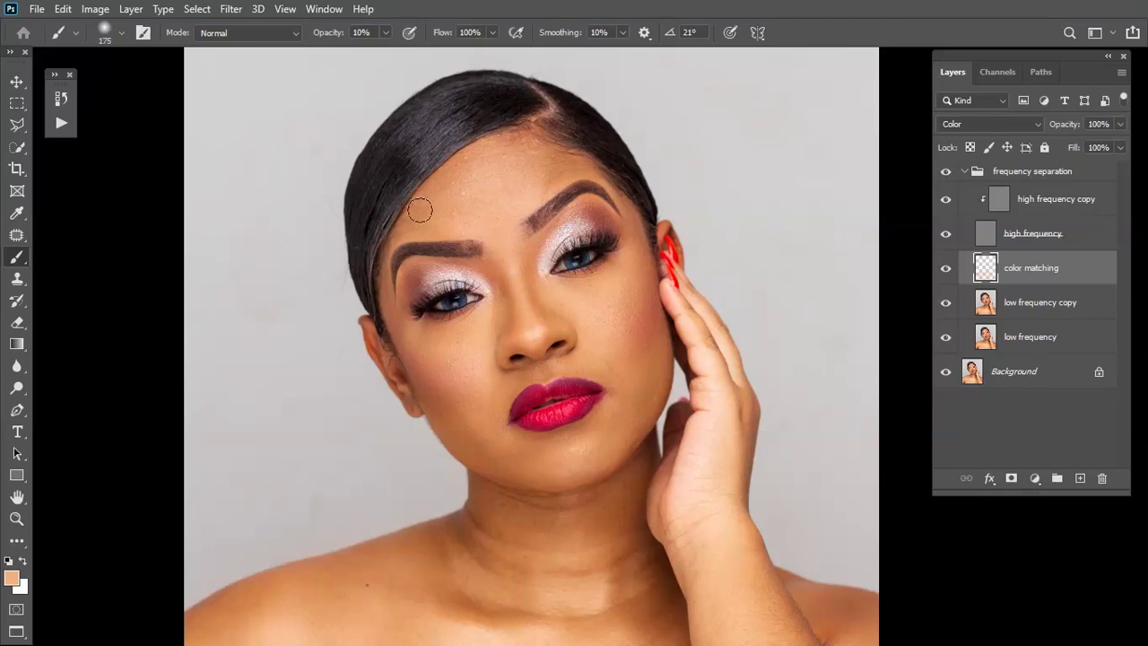
key(bracketright)
key(bracketright)
key(bracketleft)
key(bracketleft)
key(bracketleft)
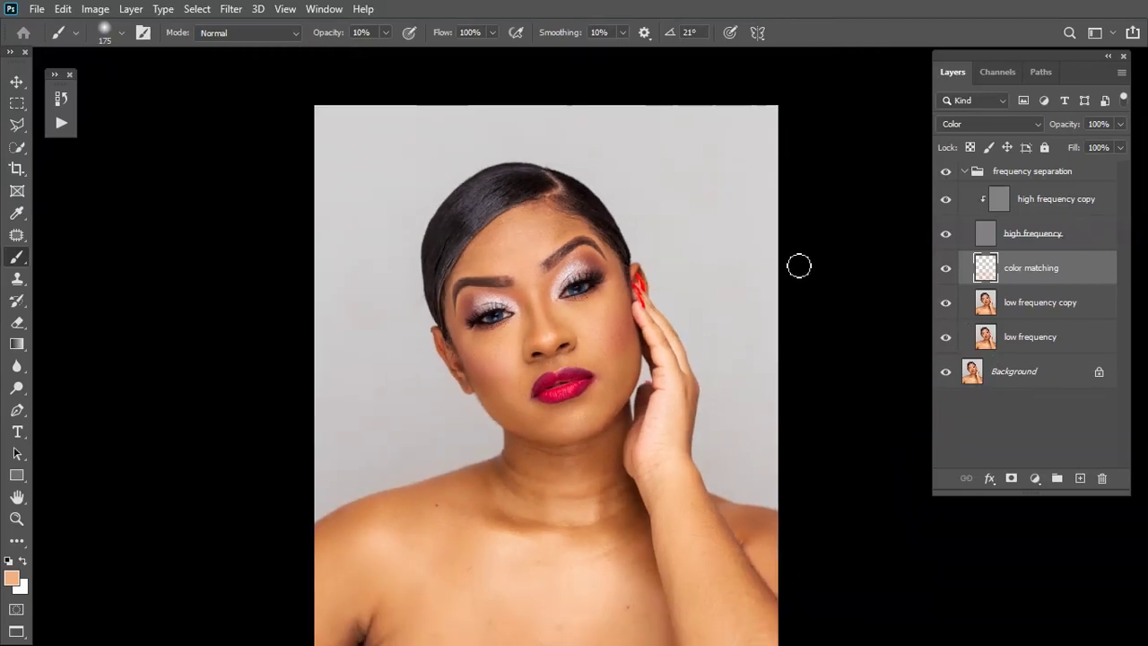
- Compare the portrait with and without the color matching layer, leaving the layer visible
key(ctrl+plus)
click(947, 271)
click(947, 270)
click(948, 271)
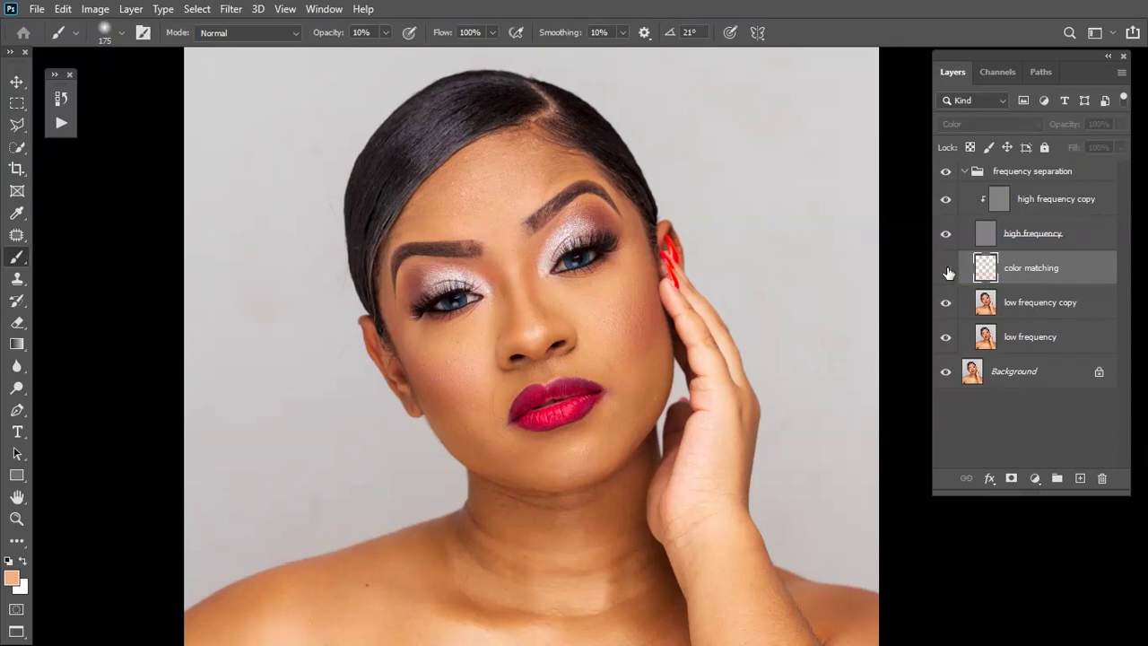
click(947, 271)
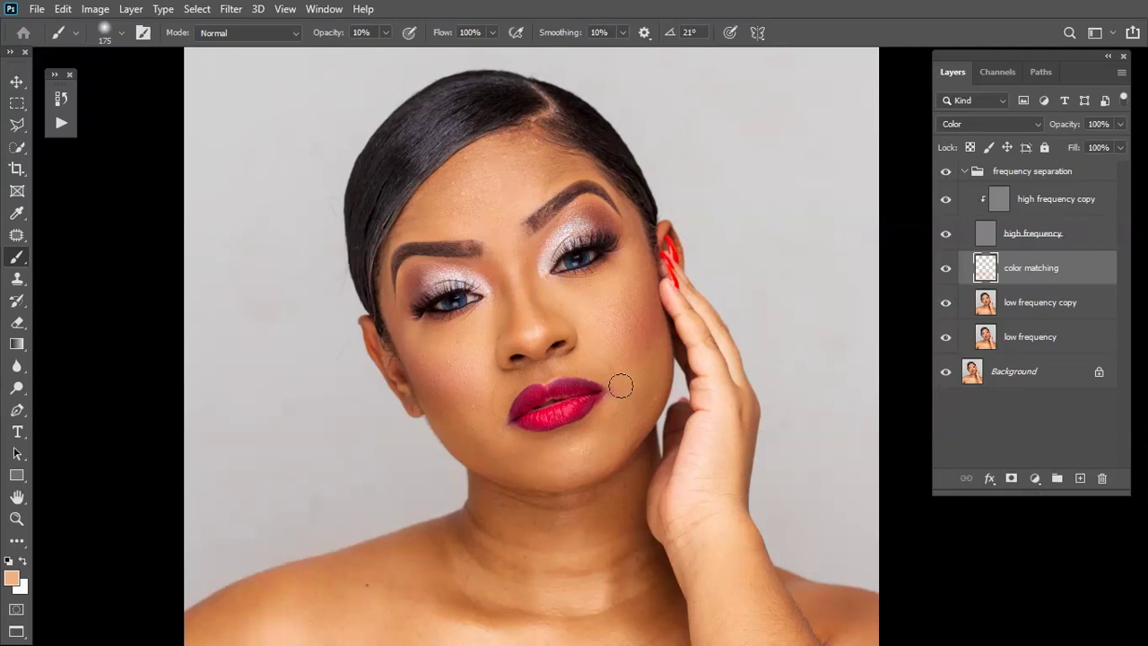
key(ctrl+minus)
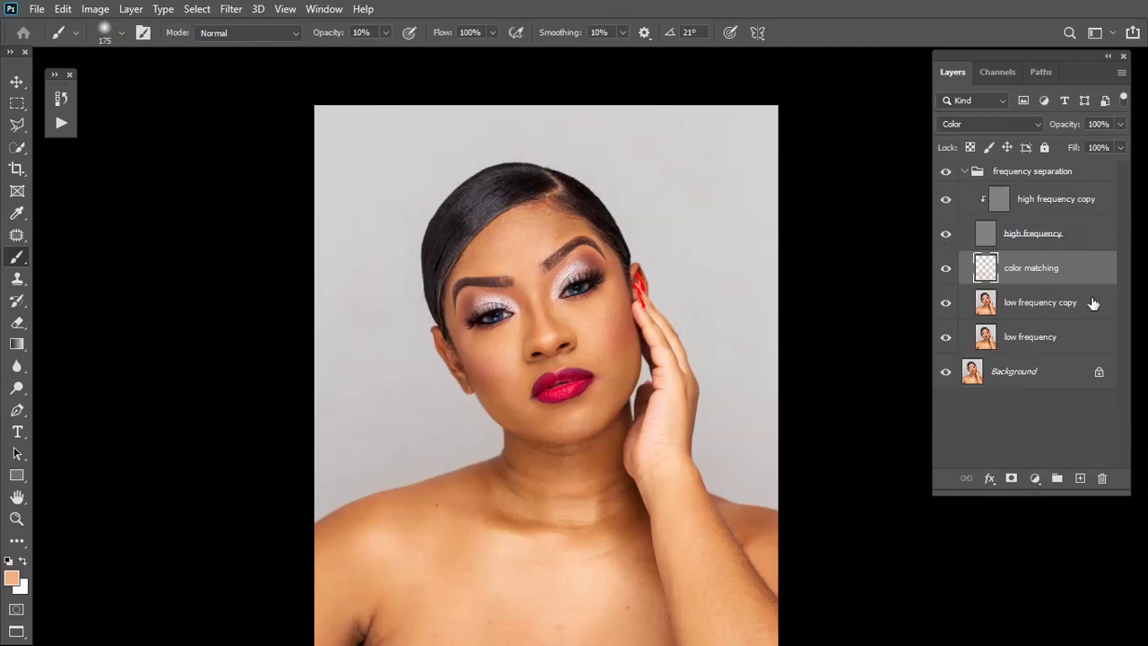
- Add an empty layer named "smooting" above the color matching layer
click(1079, 478)
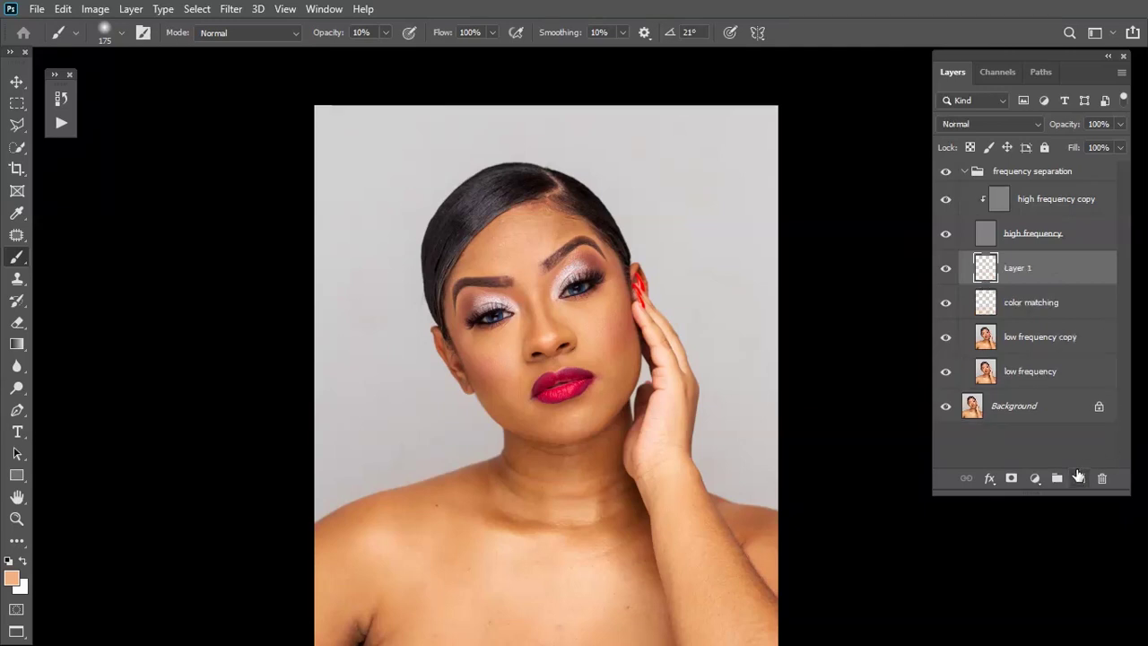
double_click(1019, 269)
text(sm)
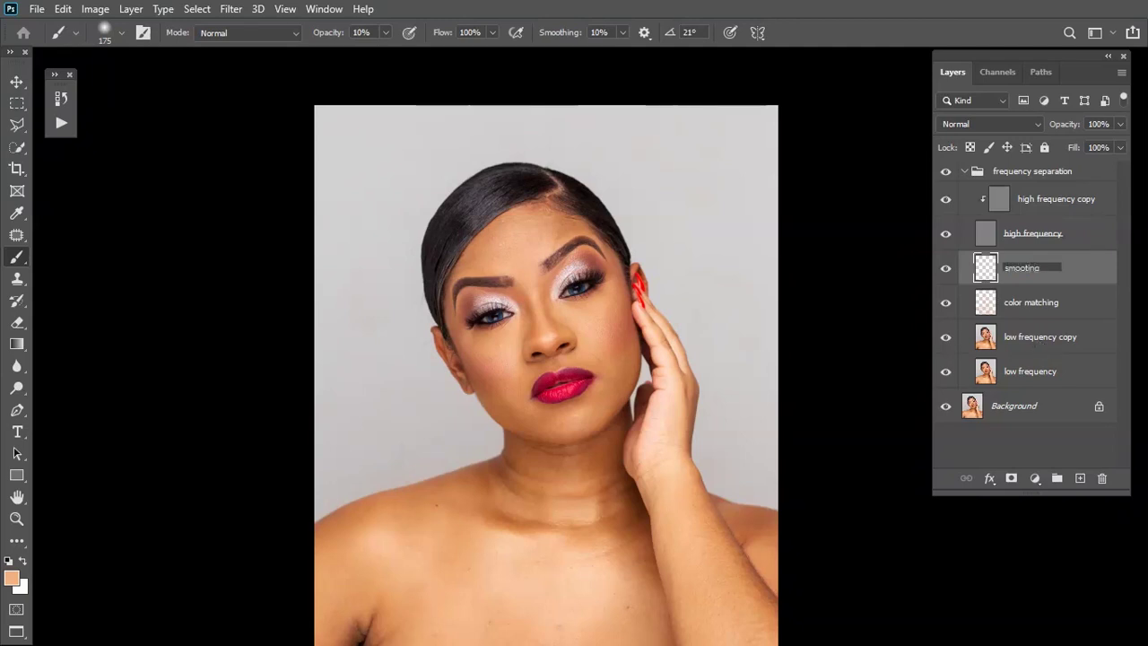
key(Return)
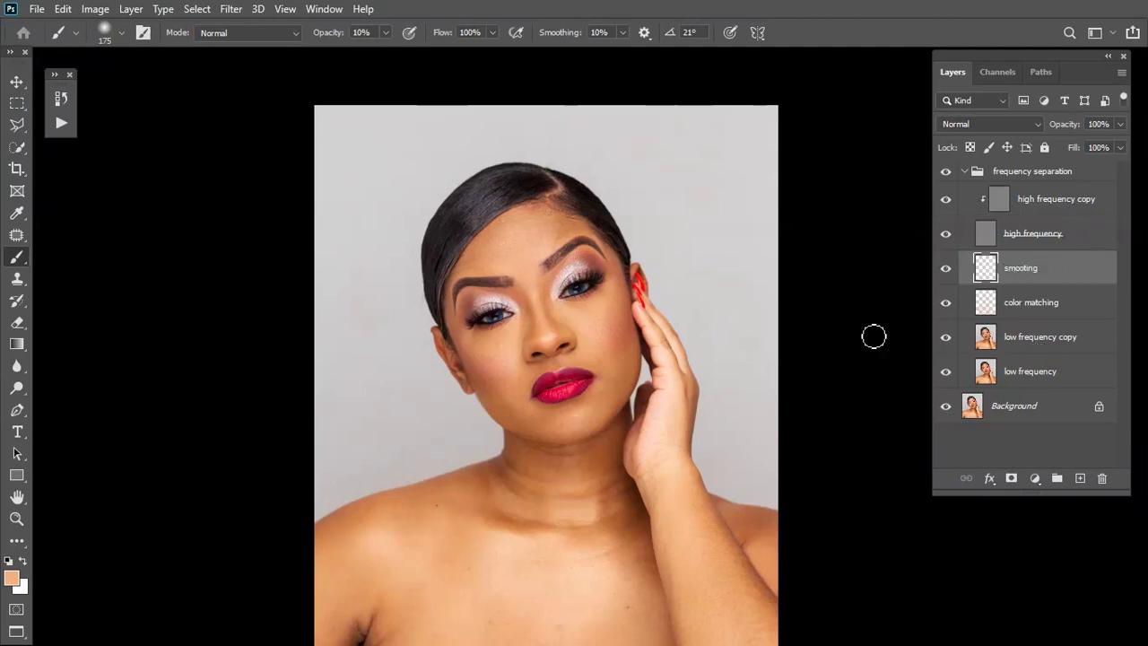
- Activate the Mixer Brush tool and clean the brush, keeping loading after each stroke turned off
right_click(11, 255)
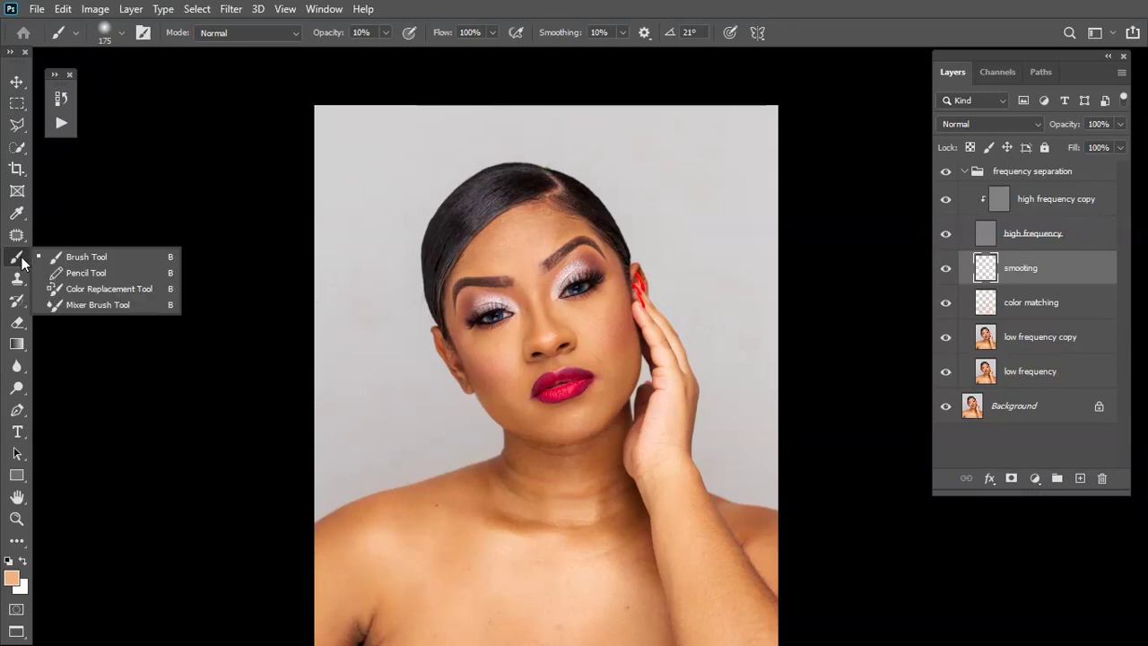
click(85, 305)
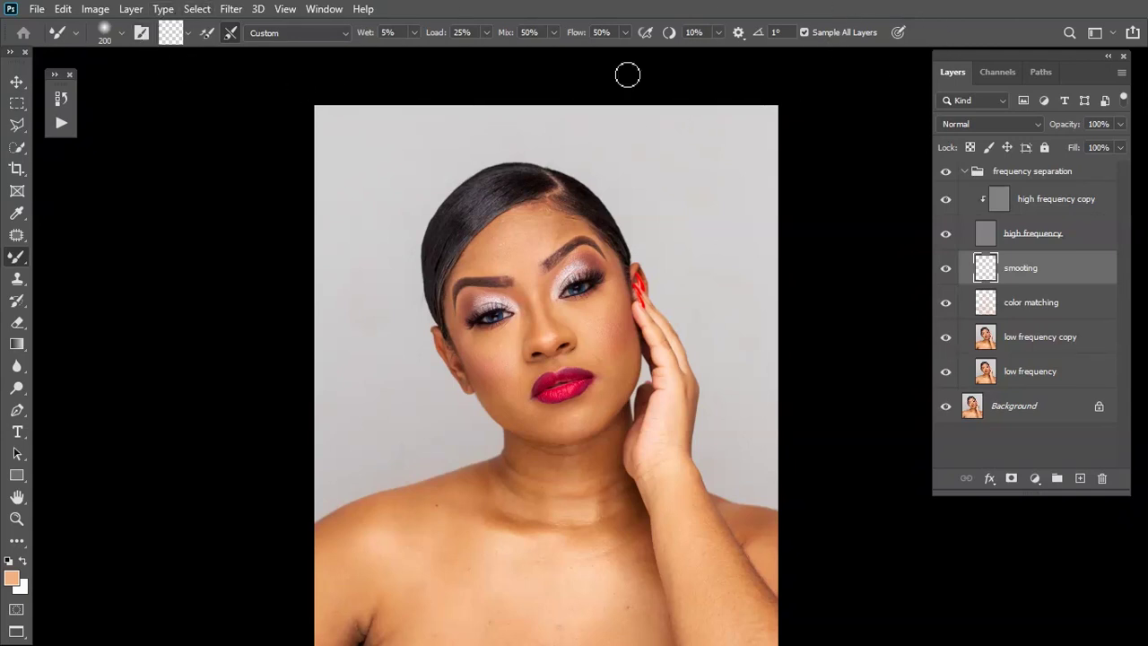
click(187, 34)
click(190, 64)
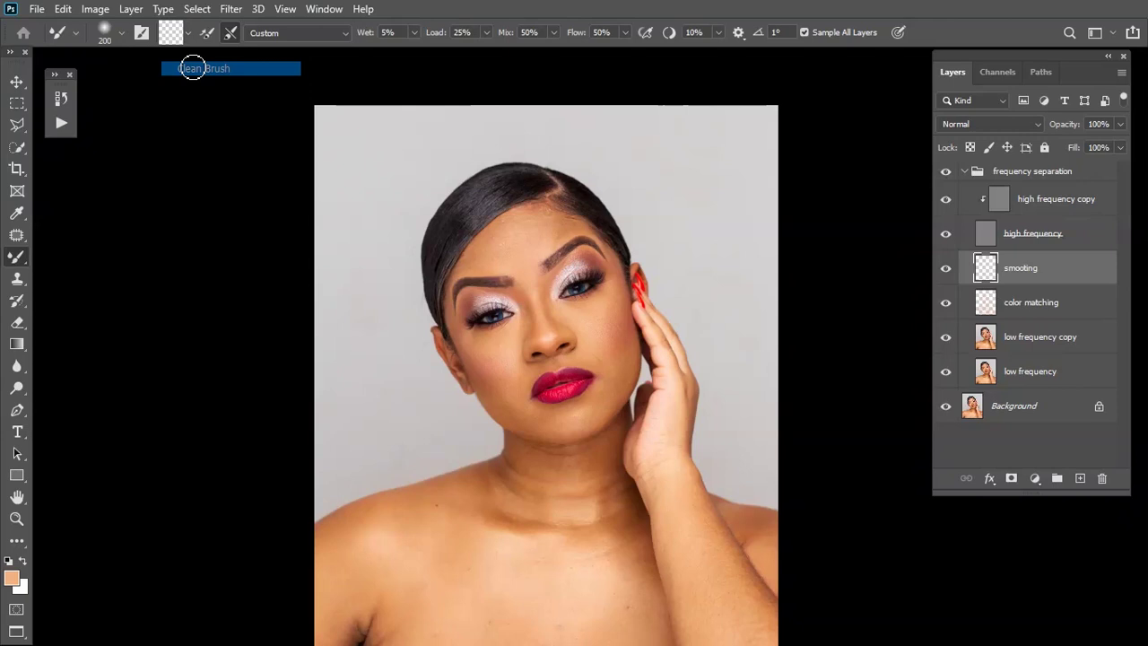
click(206, 39)
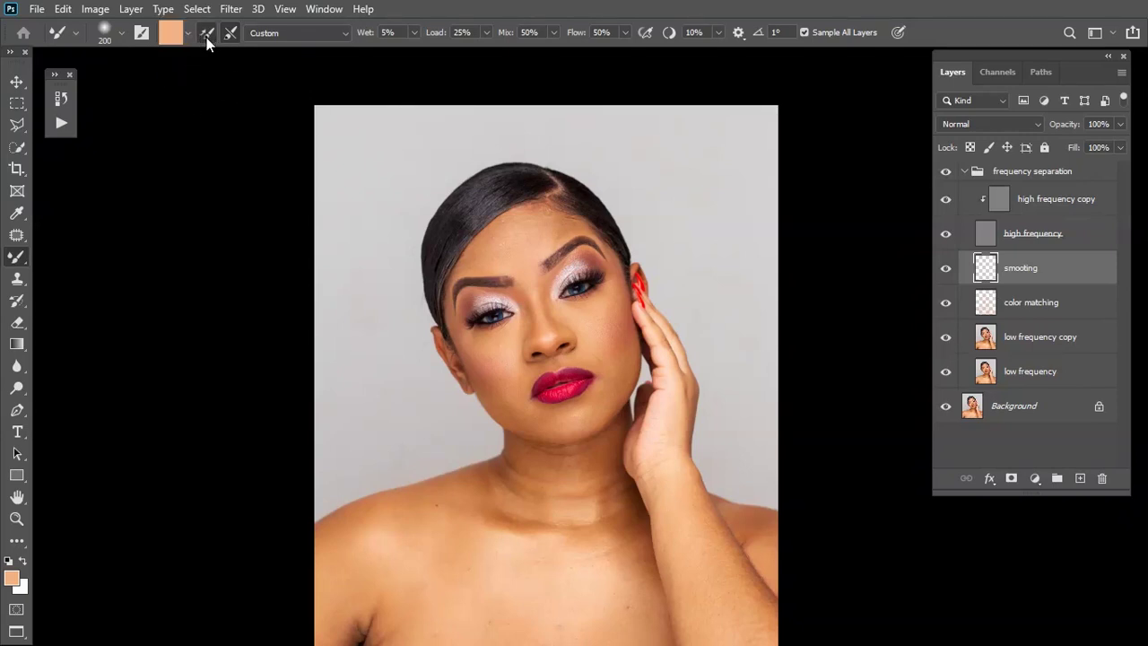
click(206, 39)
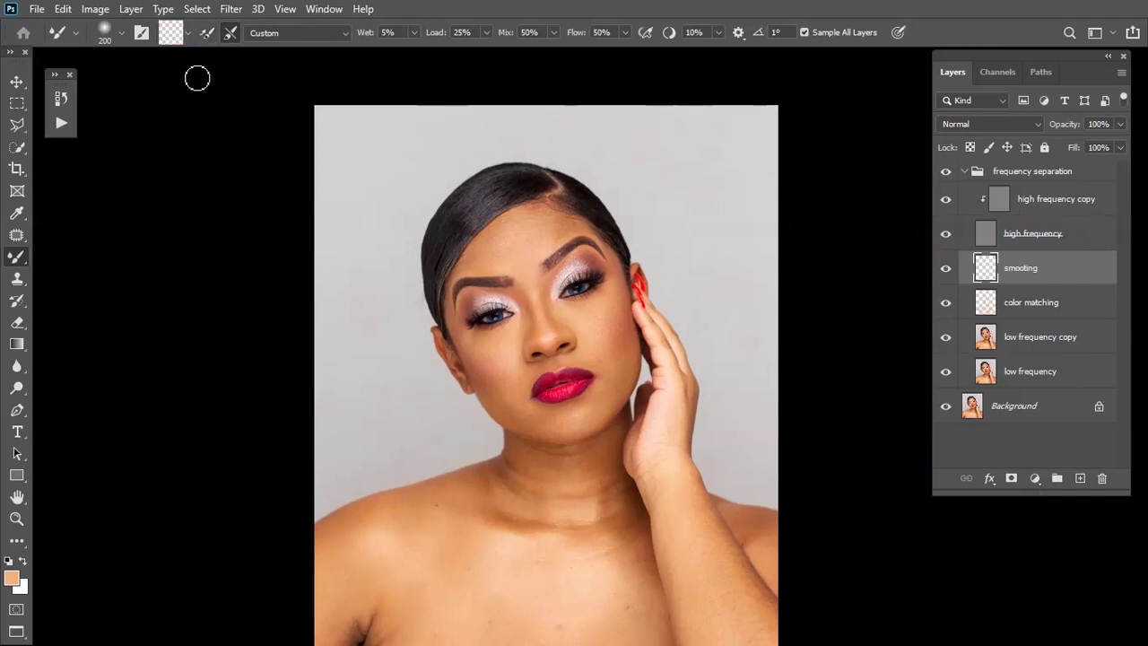
click(187, 35)
click(246, 136)
click(187, 34)
click(200, 66)
- Frame the face and hide the high frequency layer to expose the skin's tonal transitions
drag(384, 550, 331, 502)
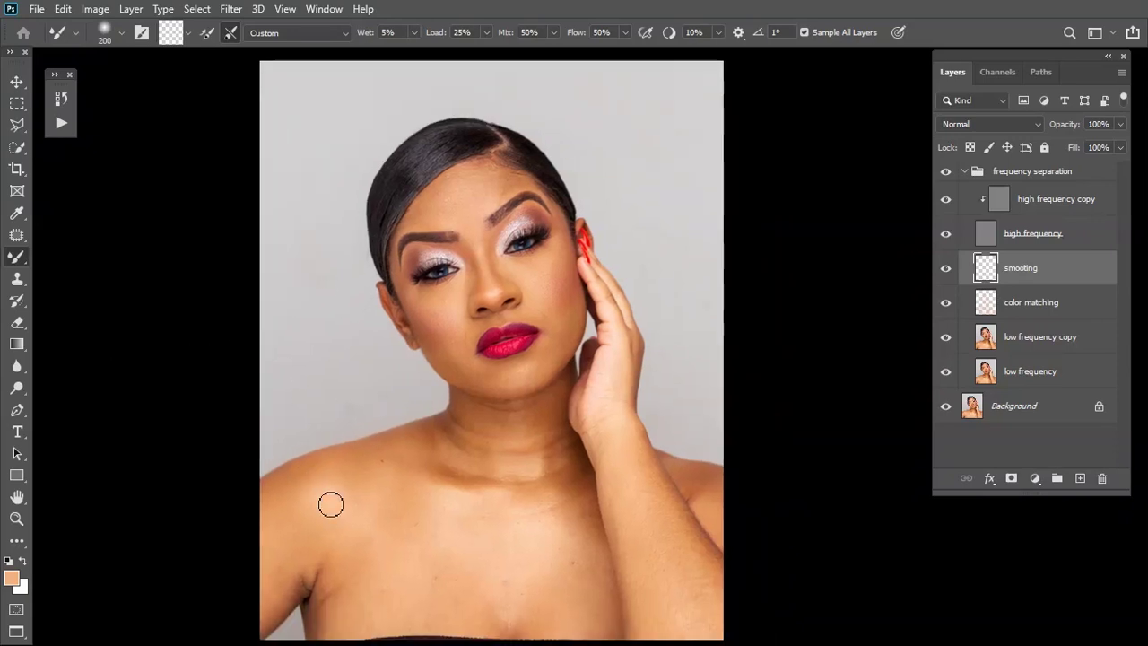
key(ctrl+plus)
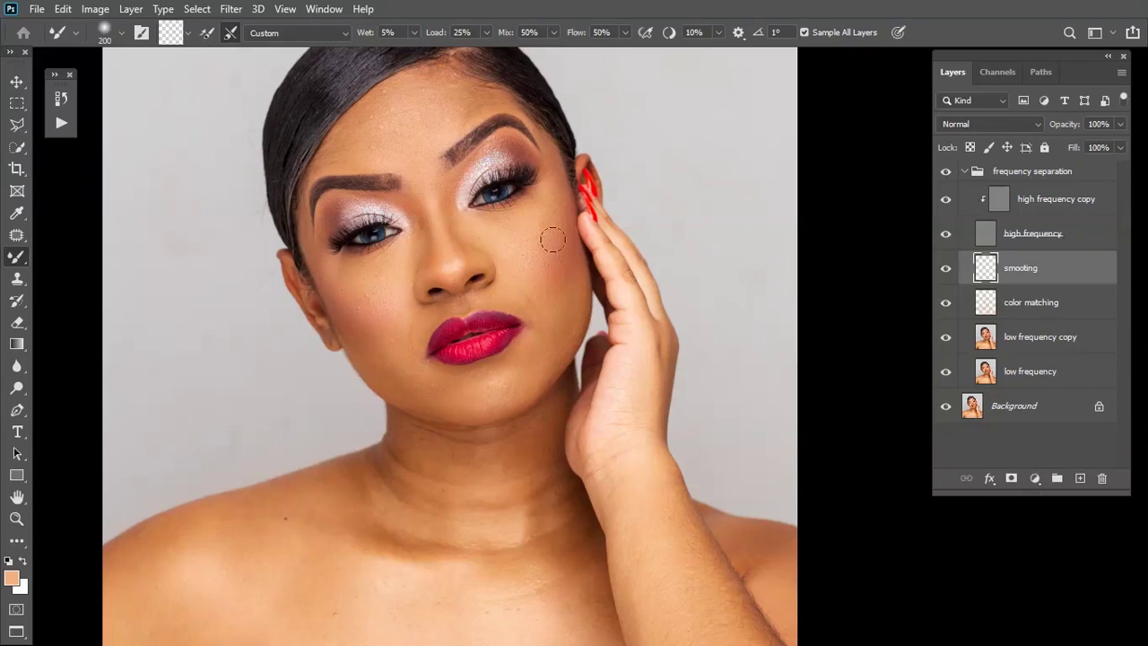
drag(553, 239, 590, 307)
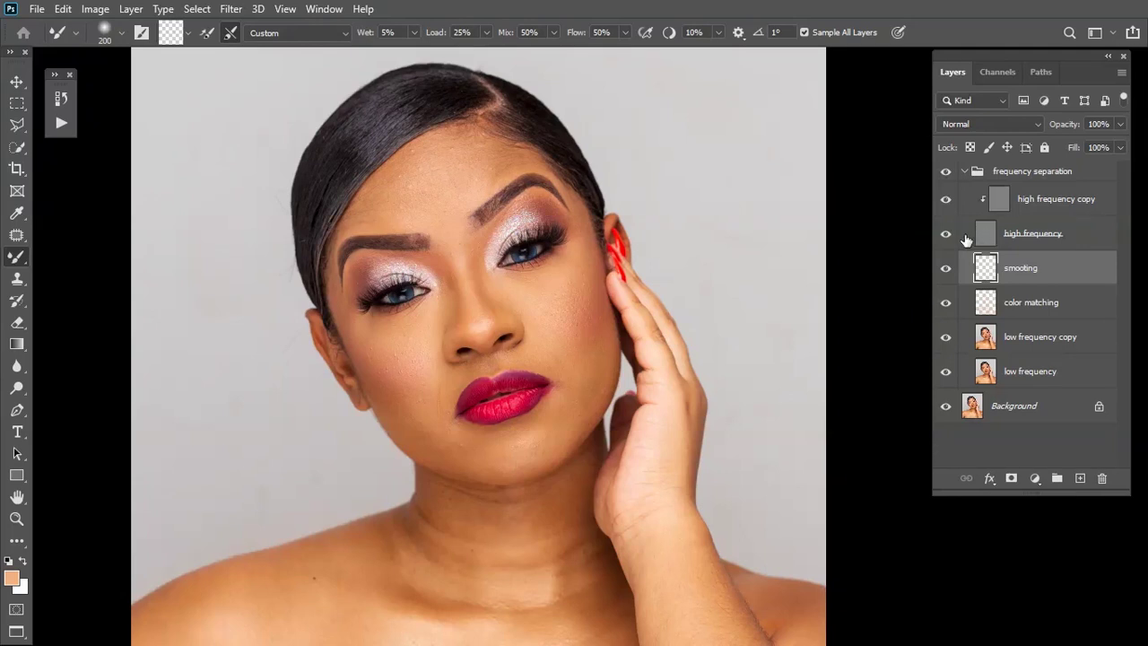
click(947, 236)
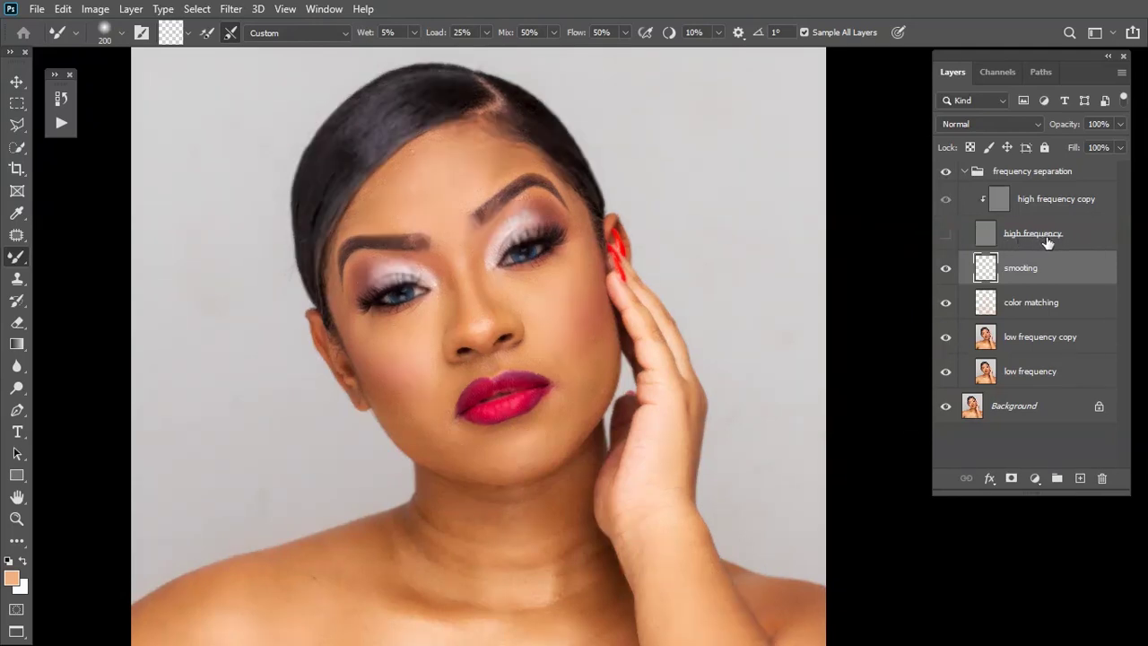
- Blend the tonal transitions across the face on the smooting layer with the Mixer Brush, adapting the brush size to each area
key(bracketleft)
key(bracketleft)
key(bracketright)
key(bracketleft)
key(bracketleft)
key(bracketleft)
key(bracketleft)
key(bracketleft)
key(bracketleft)
key(bracketright)
key(bracketright)
key(bracketright)
key(bracketright)
key(bracketright)
key(bracketright)
key(bracketleft)
key(bracketleft)
key(bracketright)
key(bracketright)
key(bracketright)
key(bracketright)
key(bracketleft)
key(bracketleft)
key(bracketleft)
key(bracketleft)
key(bracketleft)
key(bracketright)
key(bracketright)
key(bracketleft)
key(bracketleft)
key(bracketleft)
key(bracketleft)
key(bracketright)
key(bracketright)
key(bracketright)
key(bracketleft)
key(bracketleft)
key(bracketright)
key(bracketright)
key(bracketright)
key(bracketright)
key(bracketright)
key(bracketleft)
key(bracketleft)
key(bracketleft)
key(bracketright)
key(bracketright)
key(bracketleft)
key(bracketleft)
key(bracketleft)
- Smooth the skin tones around the mouth and across the chin with the Mixer Brush, varying its size for narrow and broad areas
scroll(457, 309, down, 3)
key(bracketright)
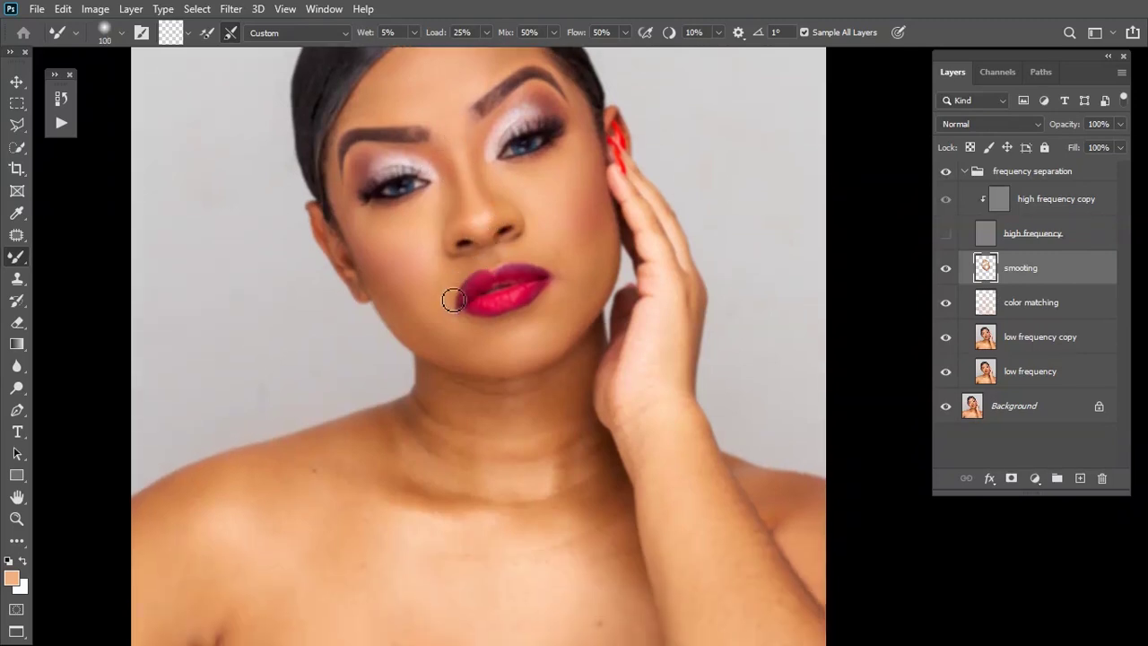
key(bracketright)
key(bracketright)
key(bracketright)
key(bracketleft)
key(bracketleft)
key(bracketleft)
key(bracketright)
key(bracketright)
key(bracketright)
key(bracketright)
scroll(546, 238, down, 3)
key(bracketleft)
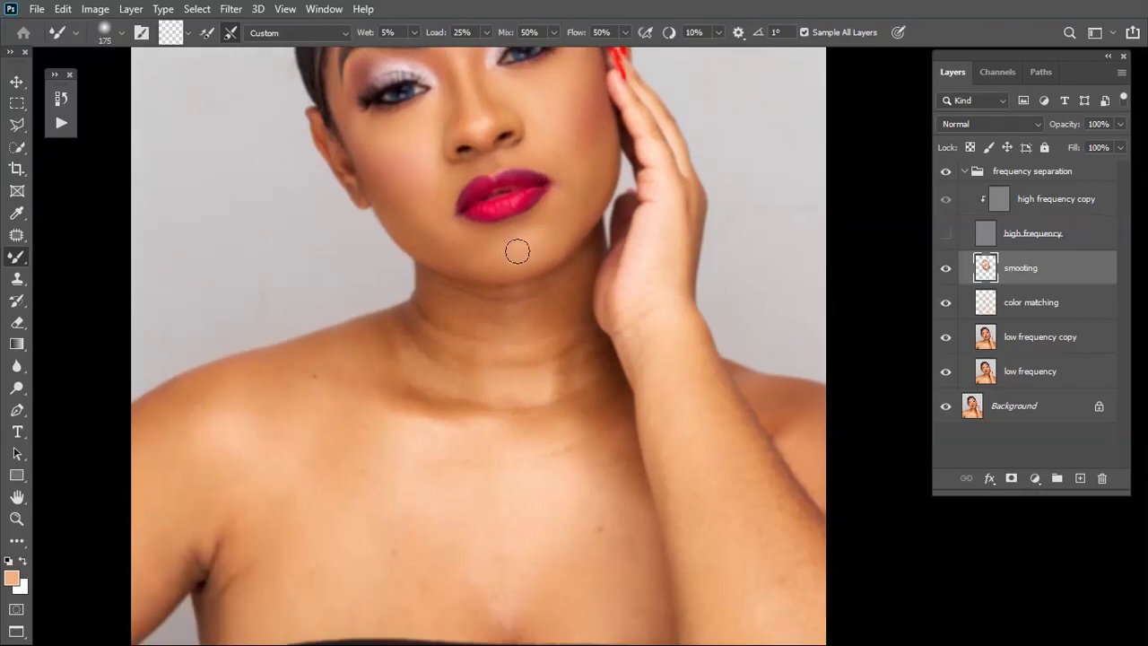
- Blend the light and dark transitions on the neck with the Mixer Brush enlarged to about 250 px
scroll(526, 251, down, 2)
key(bracketright)
key(bracketright)
key(bracketright)
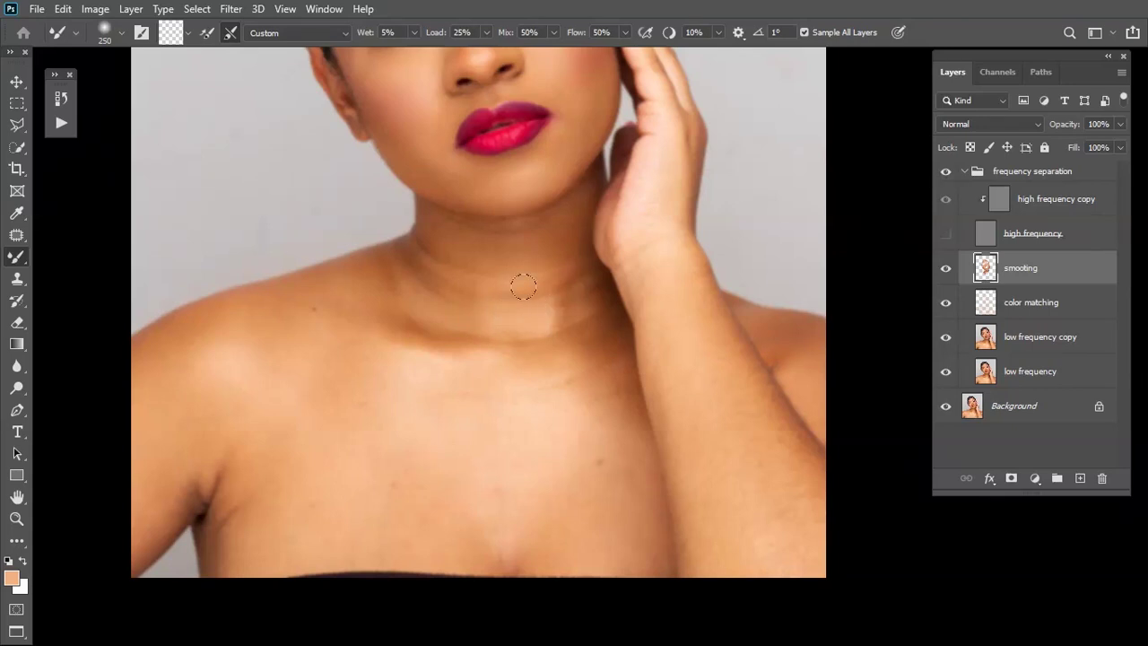
drag(563, 315, 589, 298)
- Smooth the tones on the shoulders, chest, forearm and hand with the Mixer Brush, using sizes from 400 down to 150 px
key(ctrl+minus)
key(bracketleft)
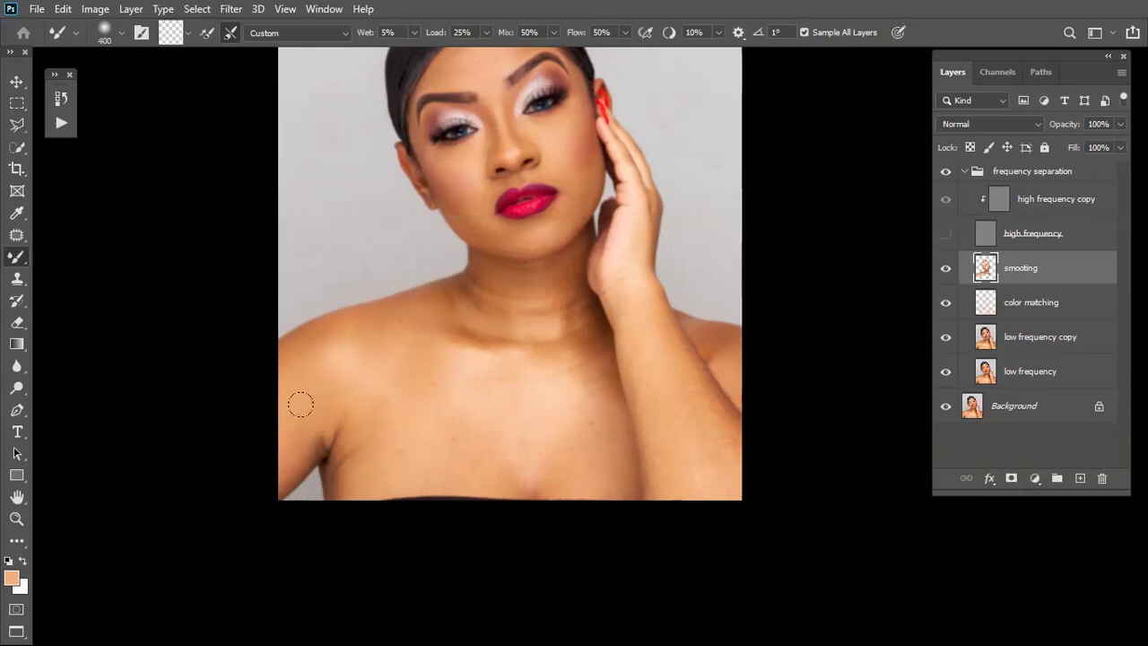
key(bracketleft)
key(bracketleft)
key(bracketleft)
key(bracketright)
key(bracketright)
key(bracketright)
key(bracketleft)
key(bracketleft)
key(bracketleft)
key(bracketleft)
key(bracketleft)
key(bracketleft)
key(bracketright)
key(bracketleft)
key(bracketleft)
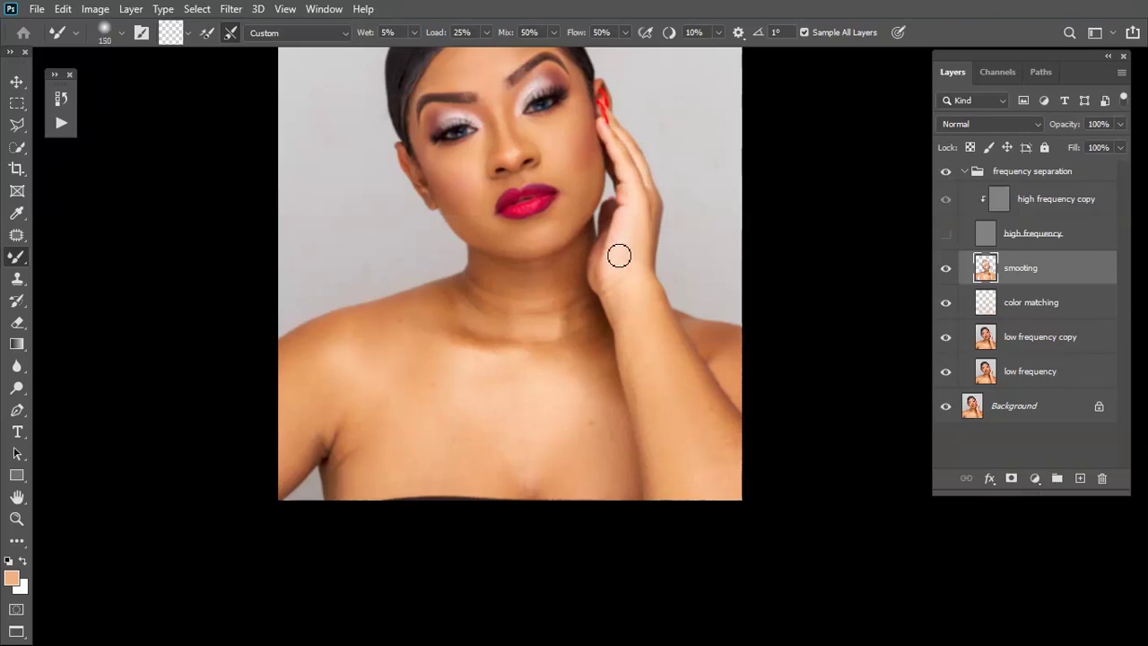
- Blend the chest skin beside the armpit with a Mixer Brush of about 400 px
key(bracketright)
key(bracketright)
key(bracketright)
key(bracketright)
key(bracketright)
mouse_move(375, 462)
mouse_down()
mouse_move(319, 472)
mouse_move(331, 496)
mouse_move(370, 409)
mouse_move(347, 469)
mouse_up()
key(bracketright)
key(bracketleft)
- Touch up the tonal transitions on the forehead and between the eyebrows, reducing the Mixer Brush from 250 to 125 px
scroll(532, 292, up, 2)
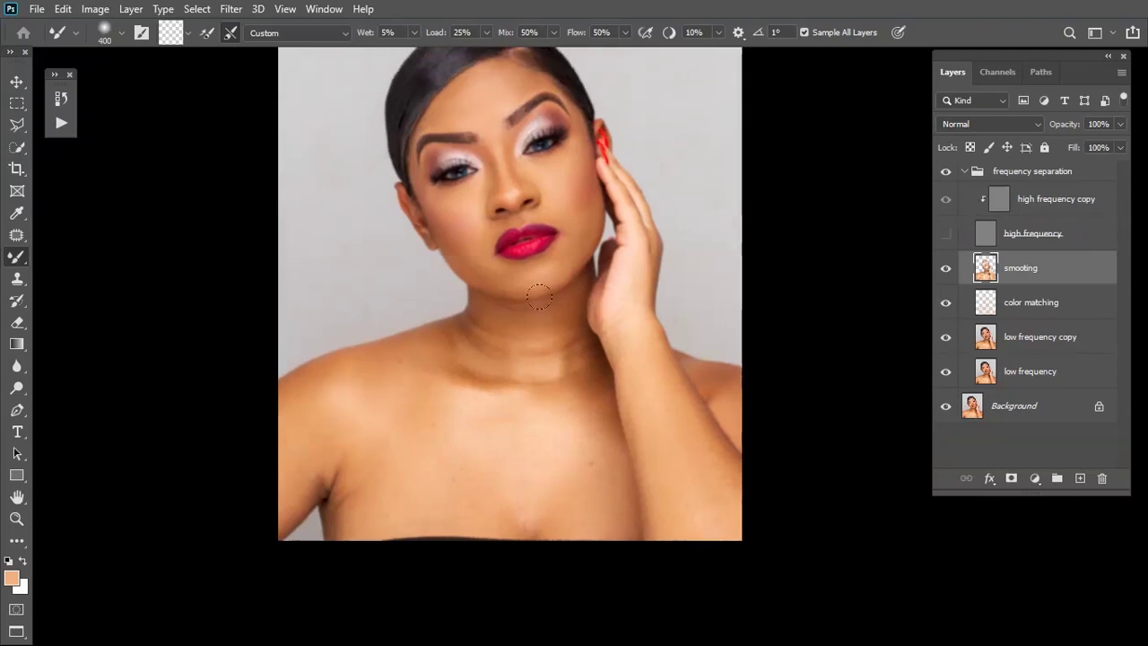
scroll(548, 304, up, 1)
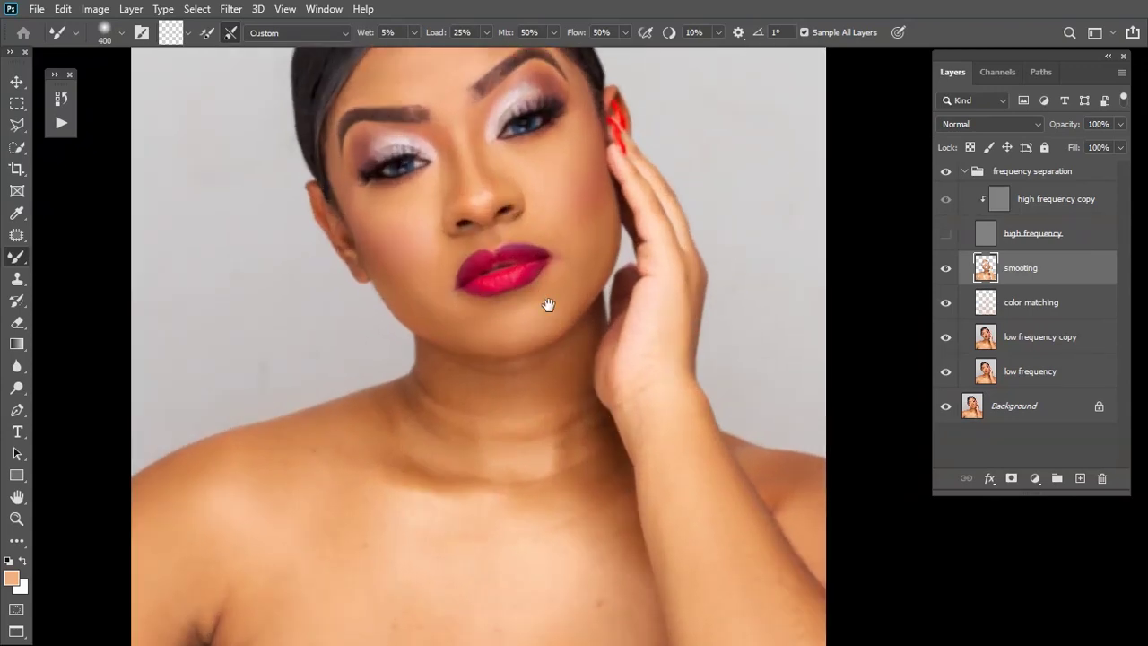
scroll(538, 248, up, 3)
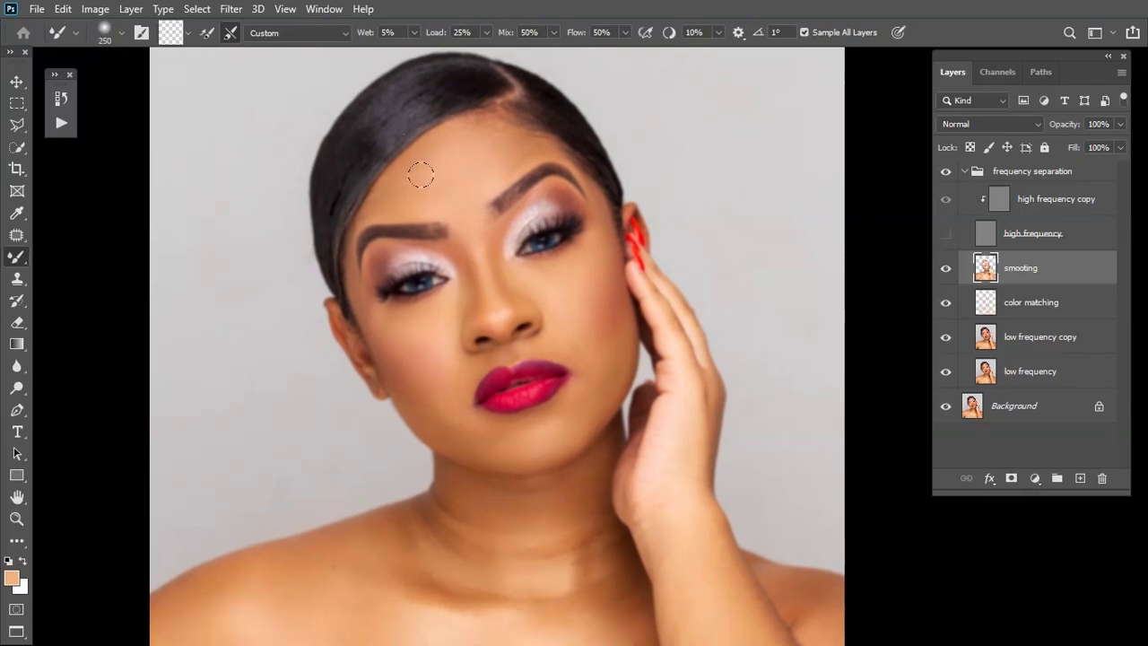
key(bracketleft)
key(bracketleft)
key(bracketleft)
key(bracketleft)
scroll(420, 195, down, 2)
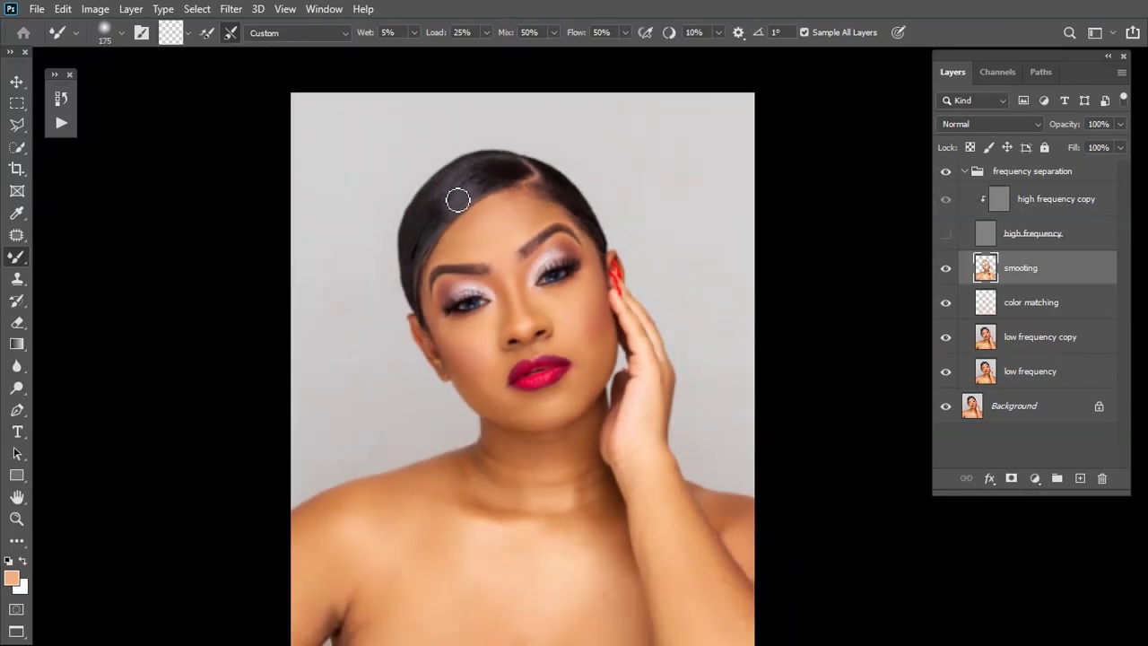
key(ctrl+plus)
key(bracketright)
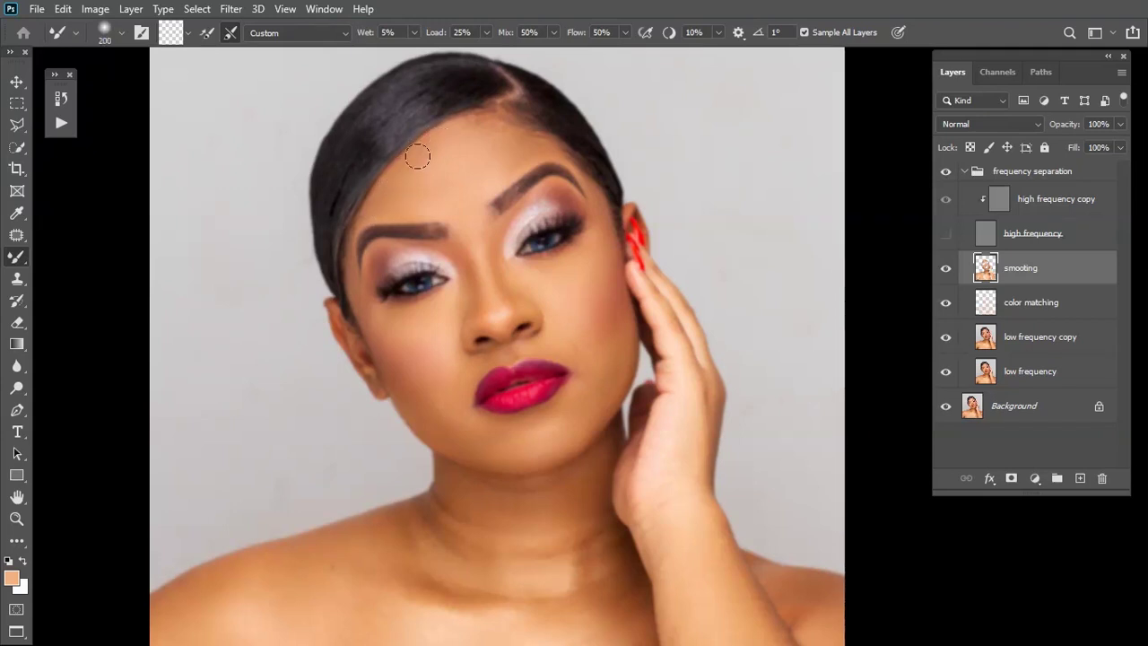
key(bracketright)
key(bracketleft)
key(bracketleft)
key(bracketleft)
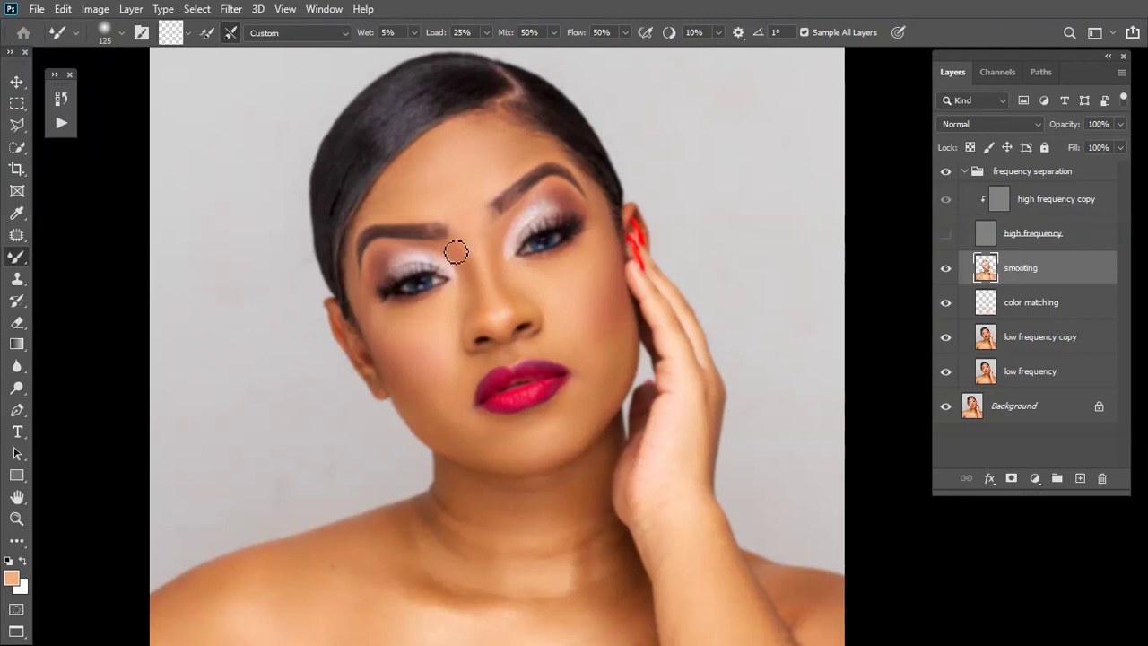
- Smooth the cheek below the eye toward the ear with the Mixer Brush at about 150 to 175 px
key(bracketright)
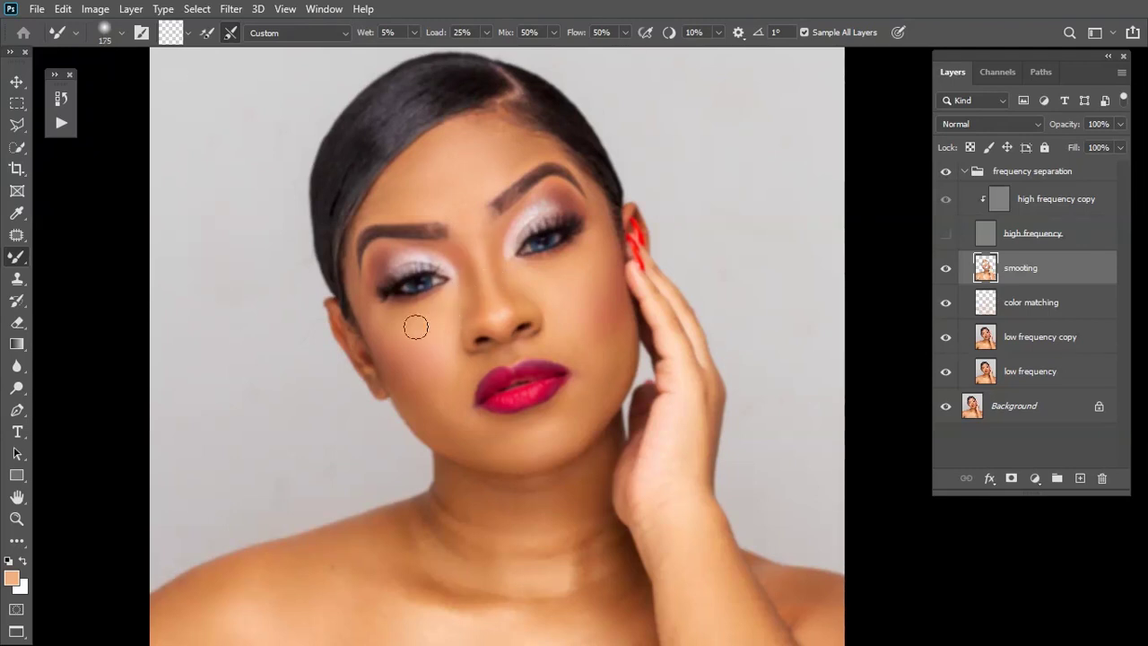
key(bracketleft)
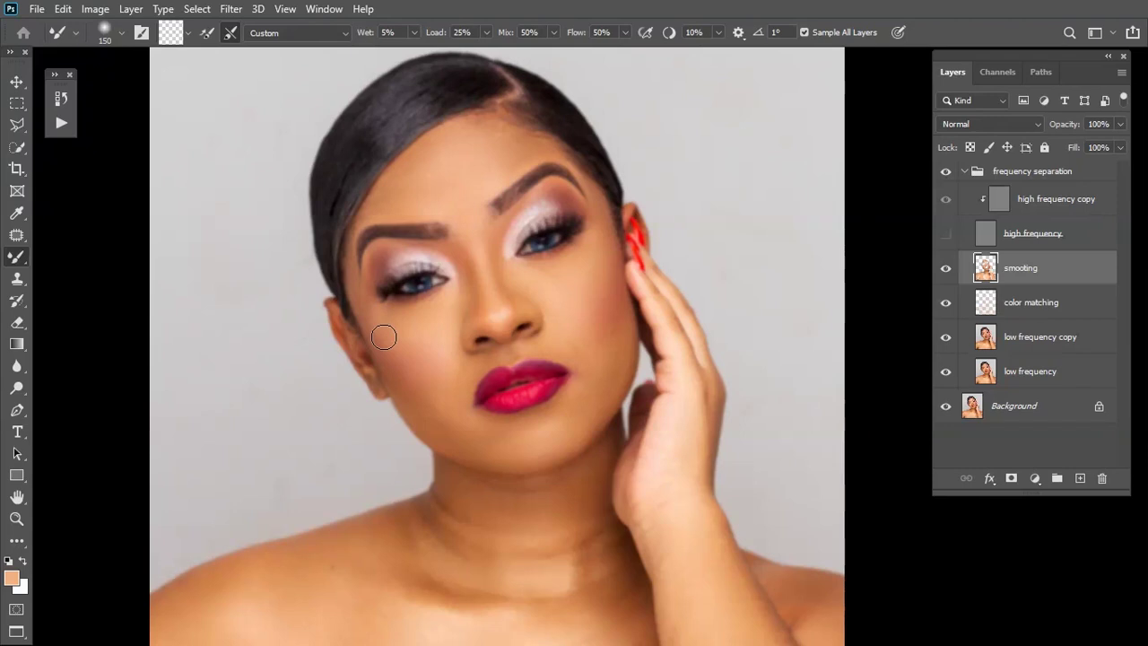
key(bracketright)
key(bracketright)
key(bracketleft)
key(bracketleft)
key(bracketleft)
- Refine the remaining tones on the upper face near the hairline, reducing the Mixer Brush from 250 to 90 px for detail
scroll(429, 172, up, 1)
key(bracketright)
key(bracketright)
key(bracketright)
key(bracketright)
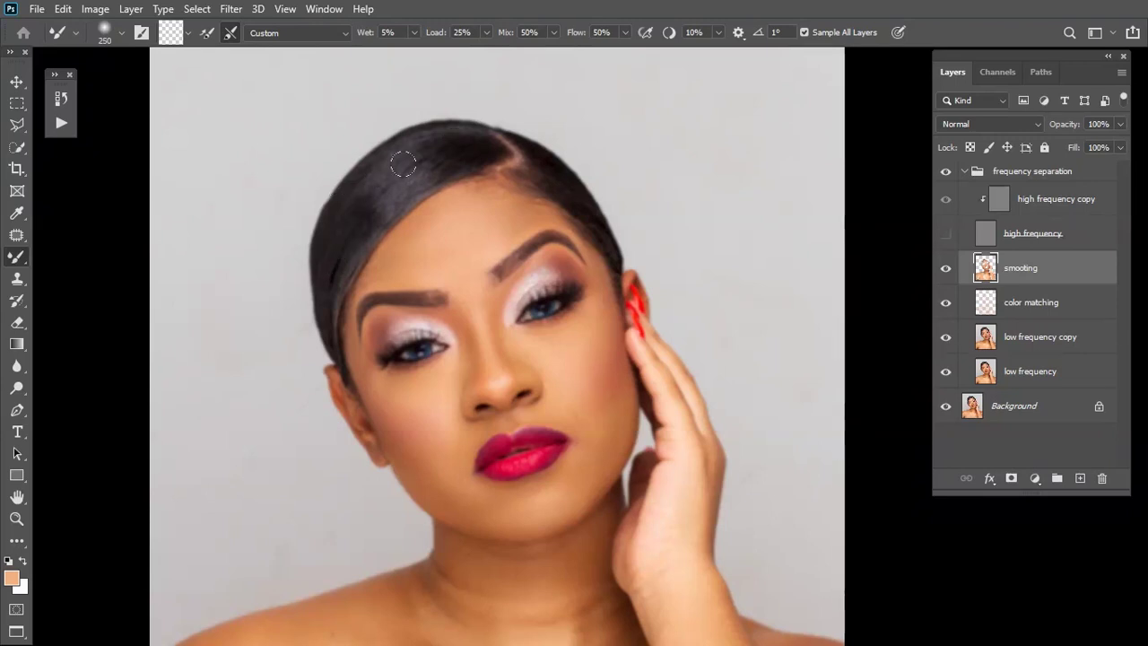
key(bracketleft)
key(bracketleft)
key(bracketleft)
key(bracketleft)
key(bracketleft)
key(bracketleft)
key(bracketleft)
key(bracketright)
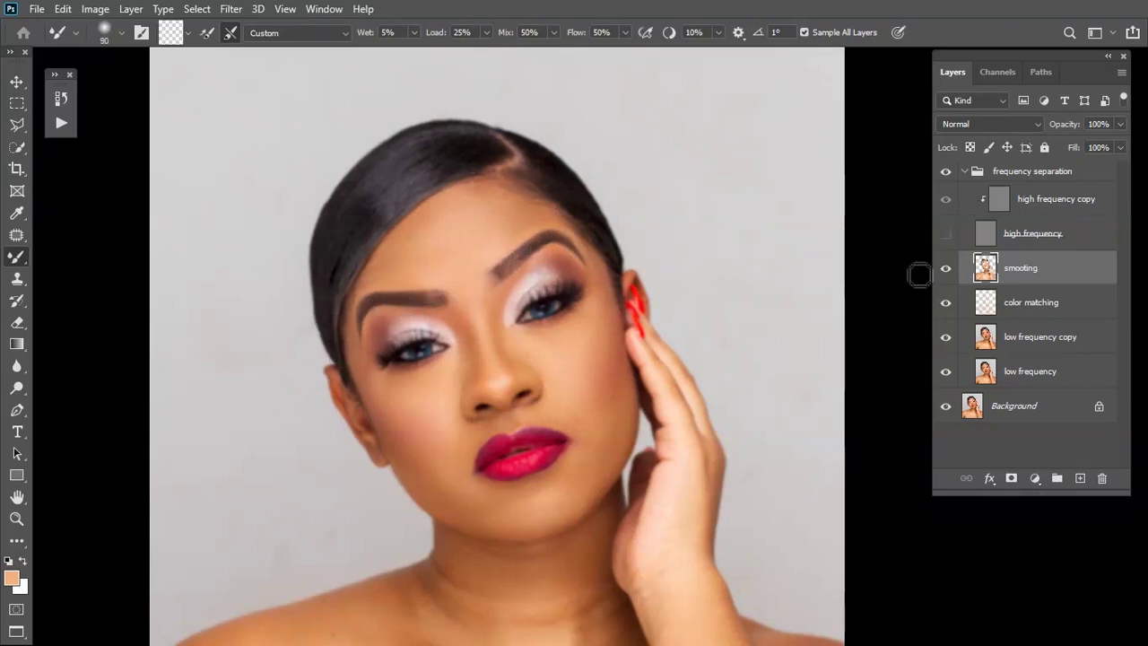
- Show the high frequency layer again to bring back the skin texture, and frame the face closely
click(946, 237)
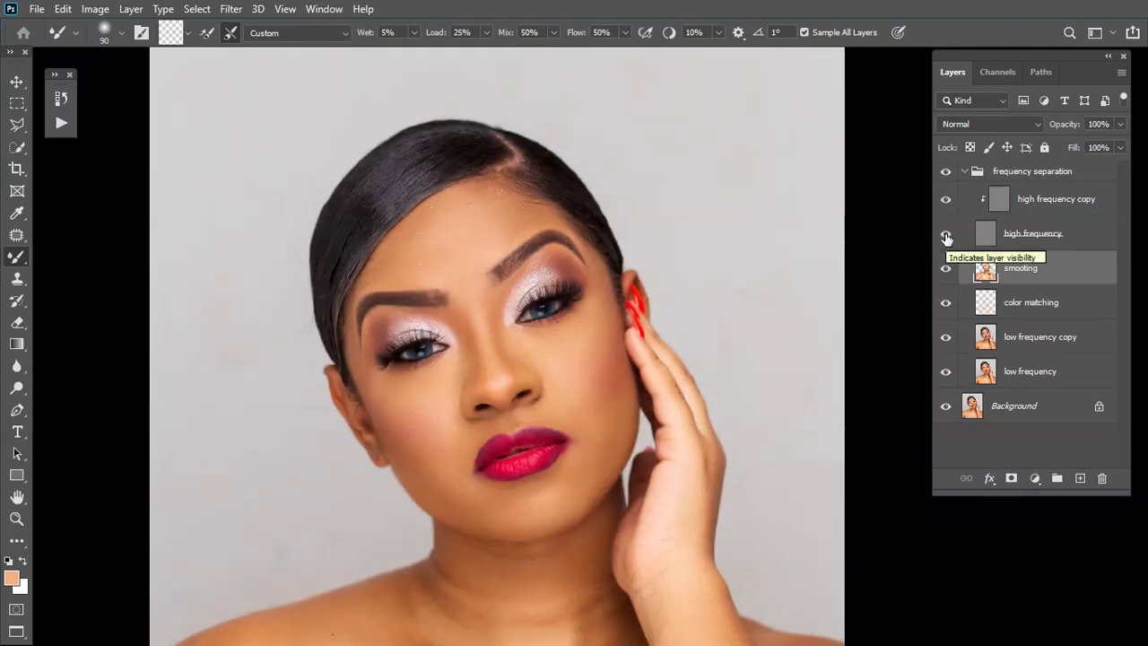
key(ctrl+plus)
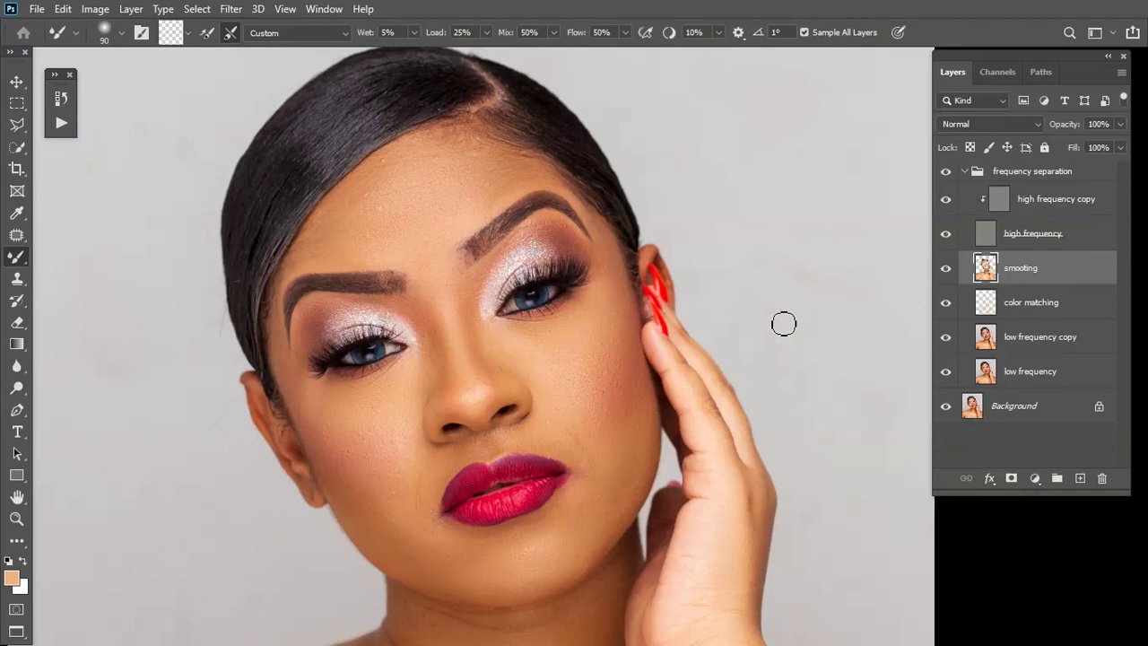
drag(500, 471, 520, 381)
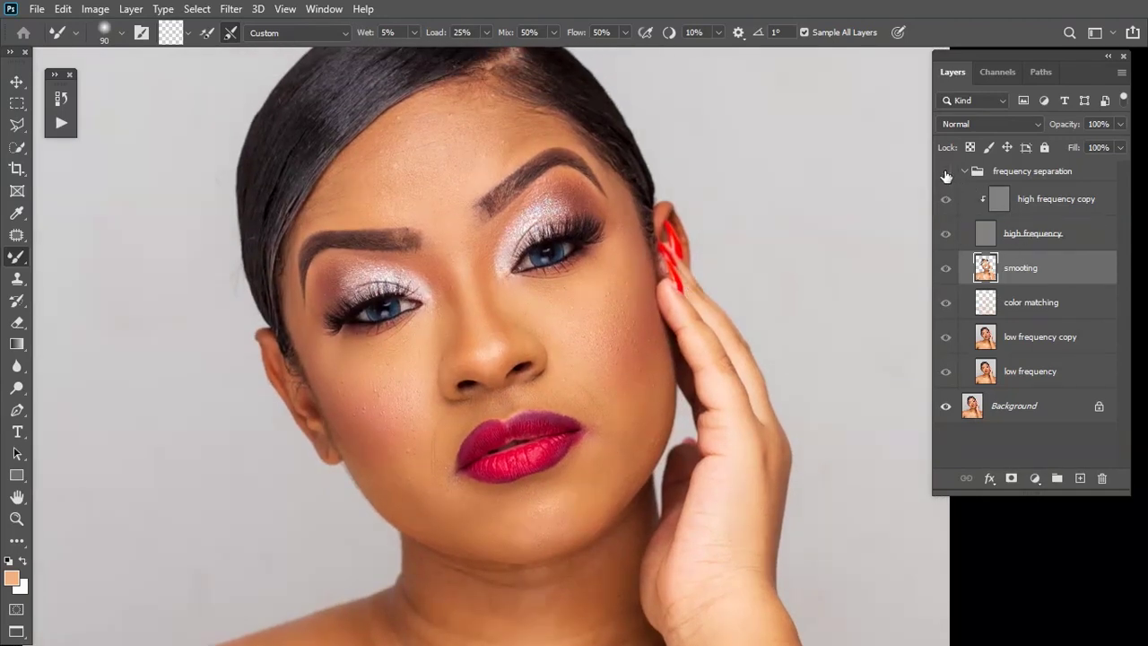
- Compare the portrait with and without the frequency separation group at several magnifications, leaving the group visible
key(ctrl+minus)
key(ctrl+minus)
key(ctrl+minus)
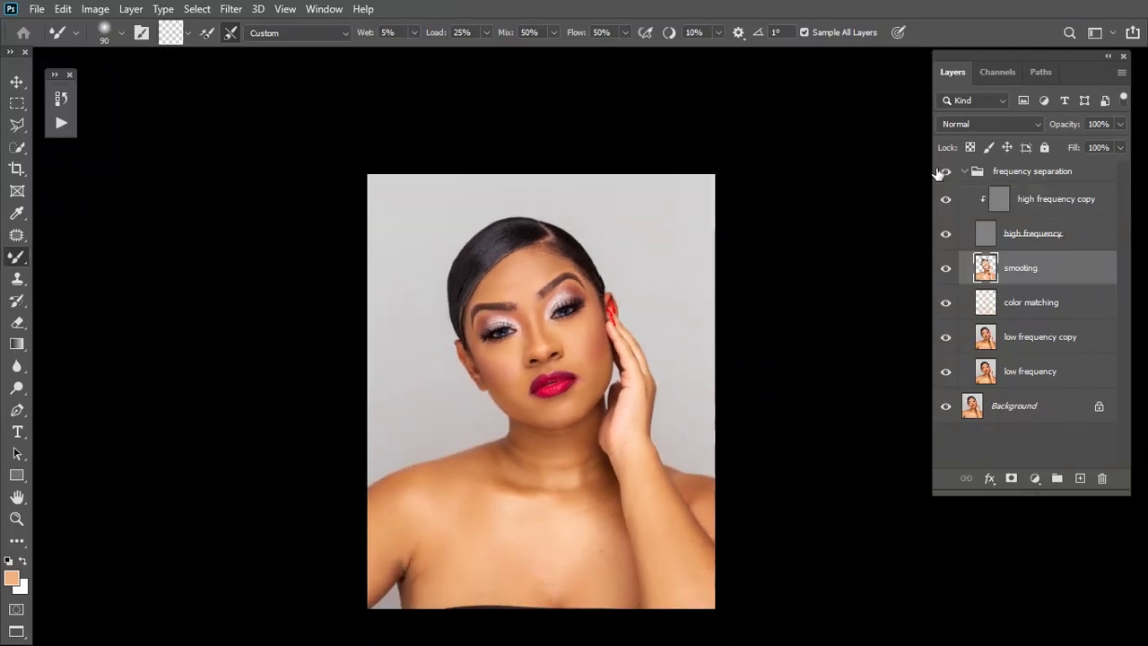
key(ctrl+plus)
key(ctrl+plus)
key(ctrl+plus)
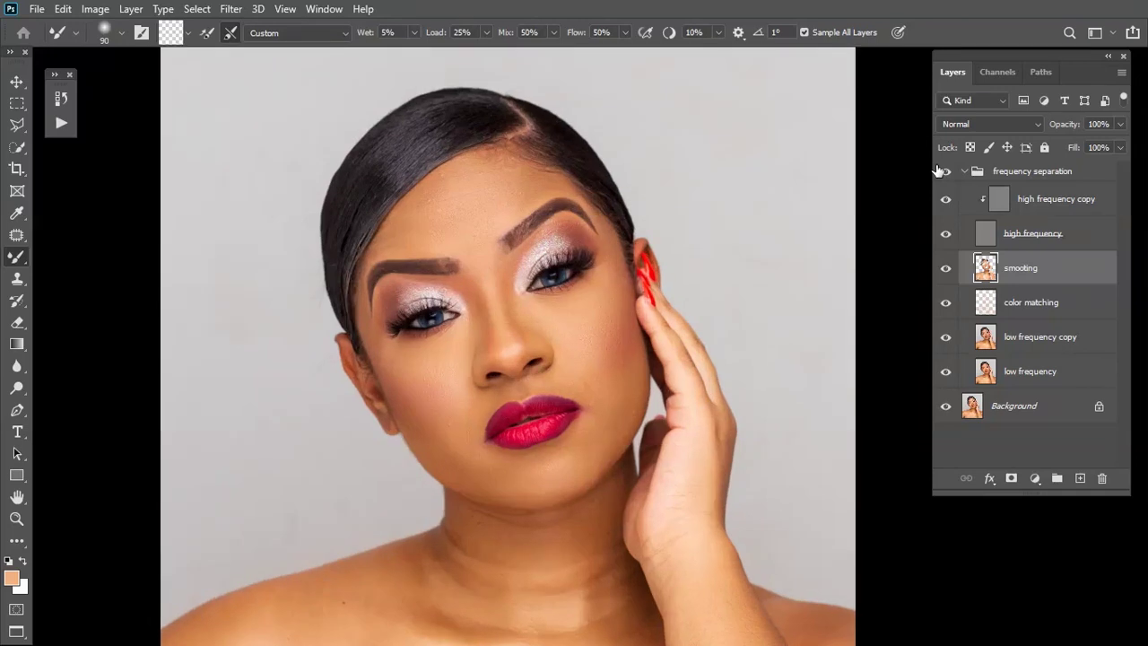
click(946, 174)
click(947, 174)
click(947, 174)
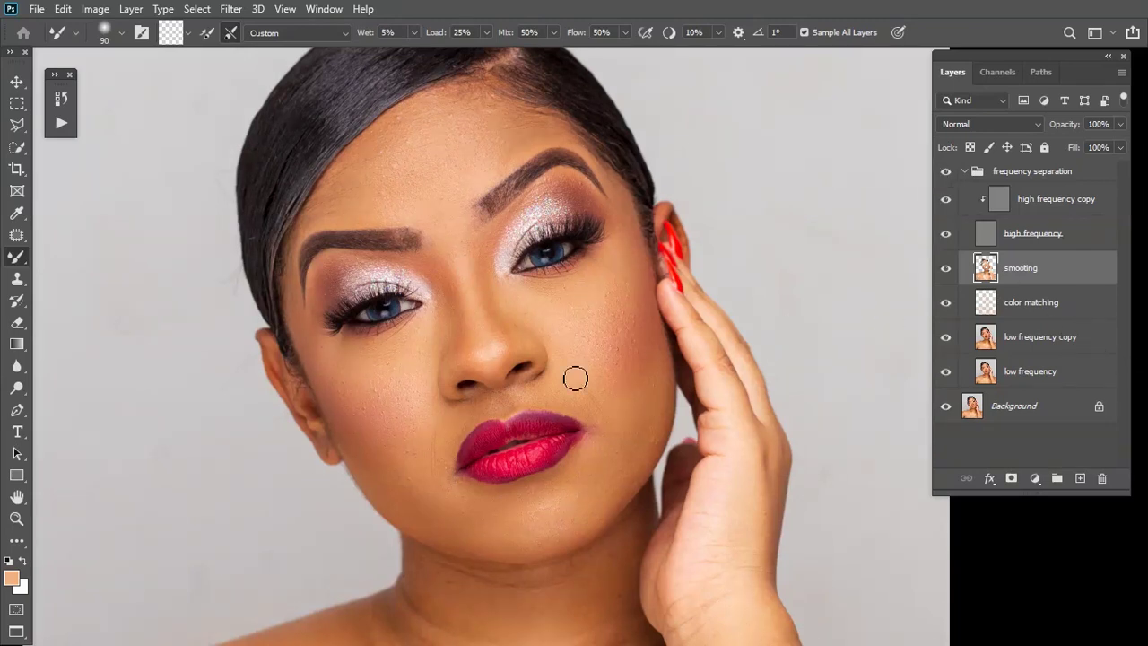
- Examine the skin texture up close on both cheeks, around the mouth and chin, and across the eyebrows and forehead
scroll(574, 378, up, 3)
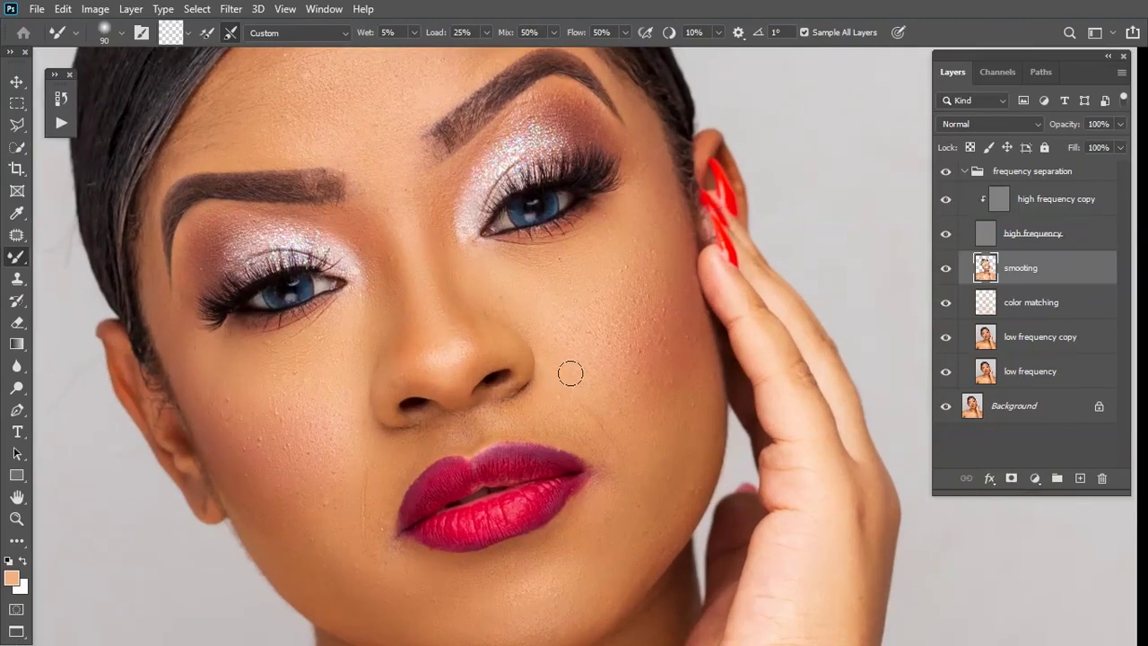
scroll(571, 373, up, 2)
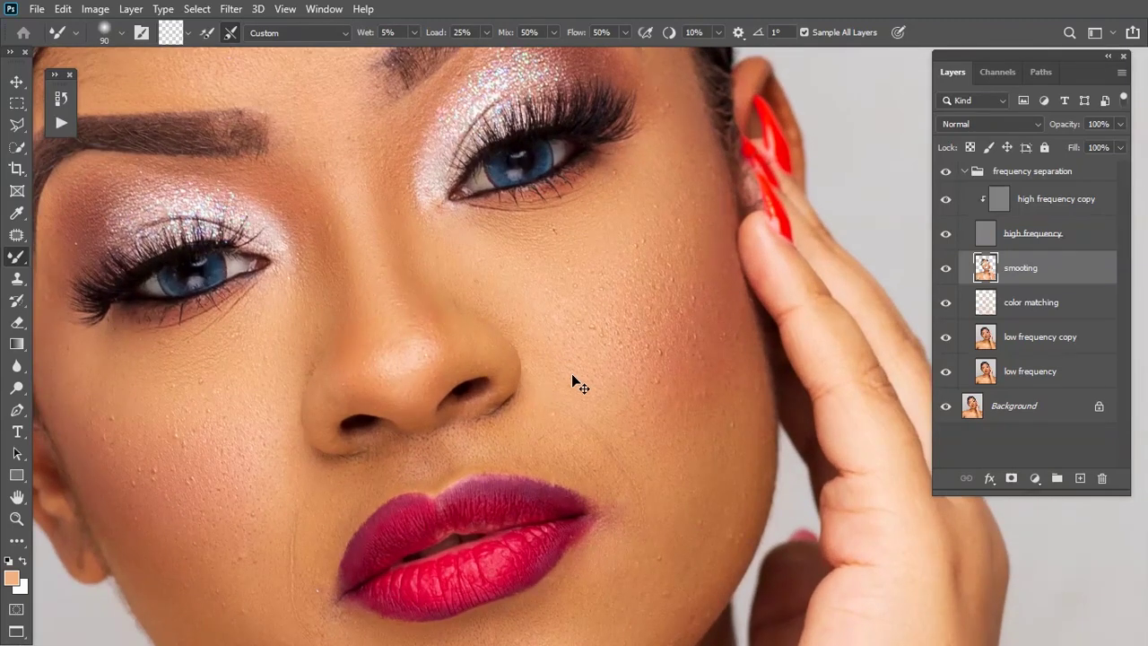
scroll(571, 373, up, 2)
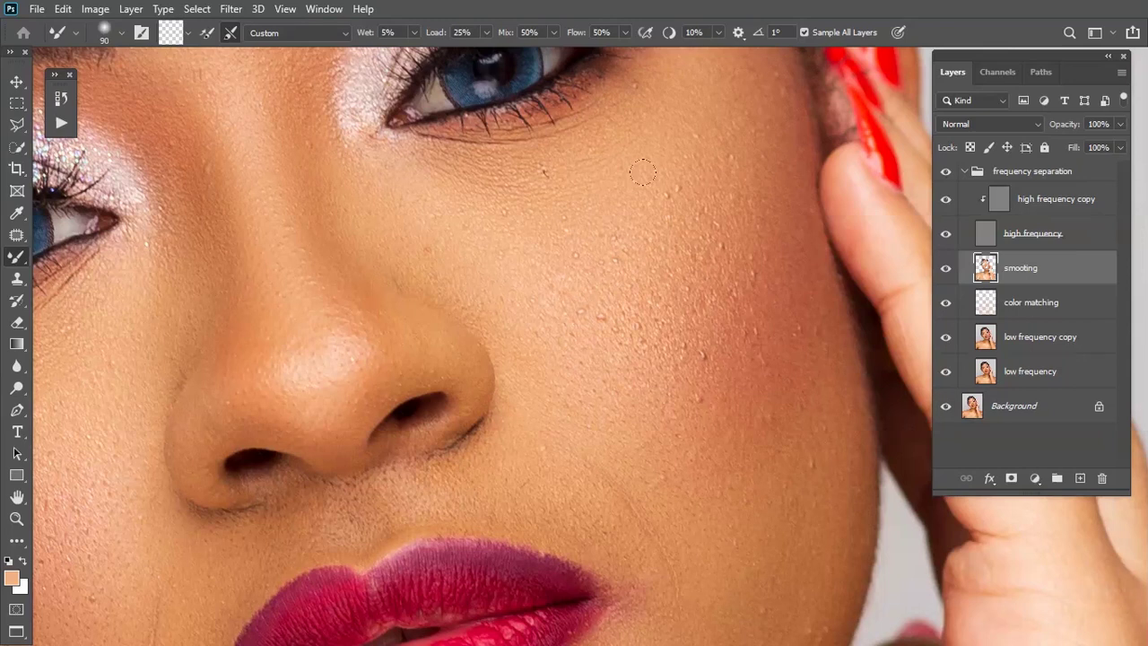
scroll(535, 264, left, 10)
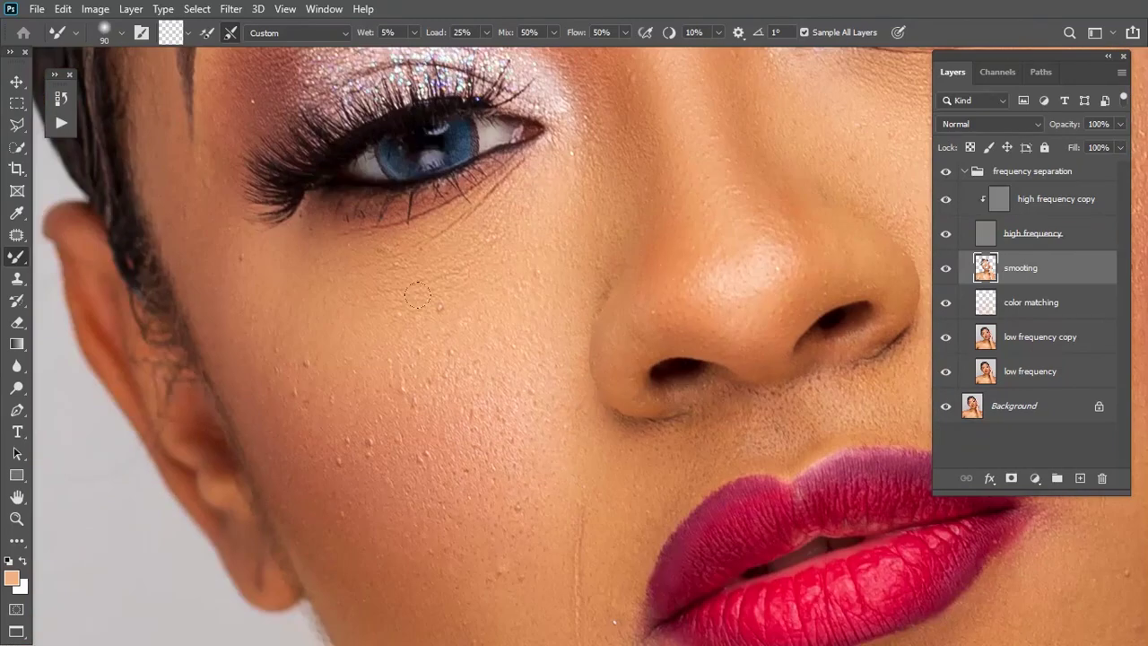
scroll(432, 308, down, 3)
scroll(433, 308, right, 2)
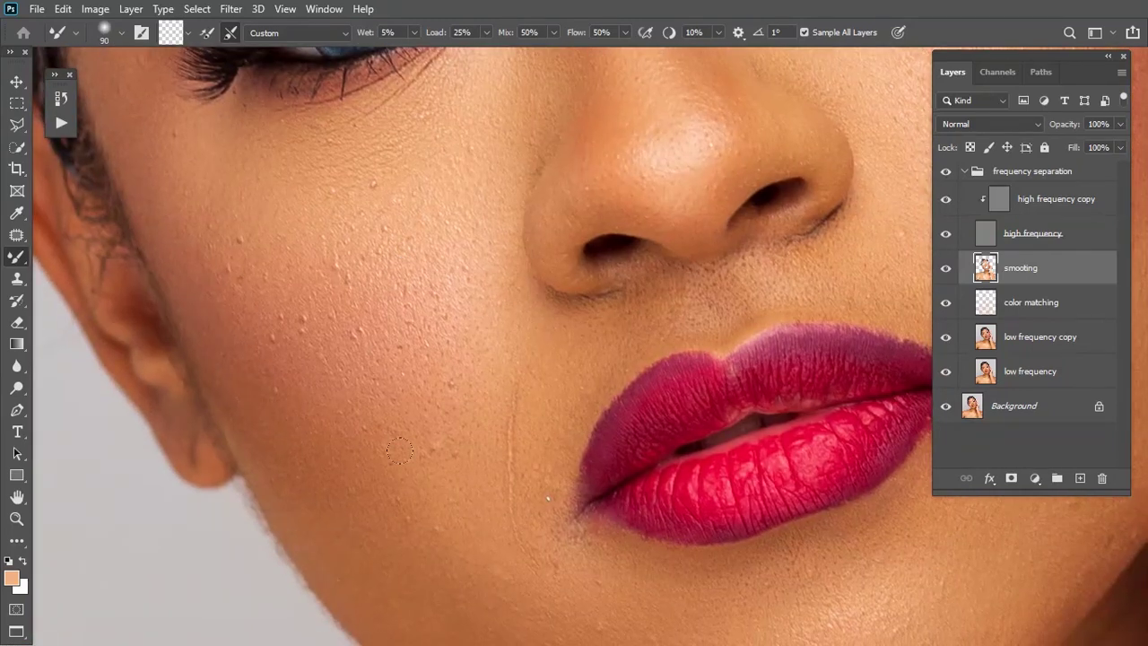
scroll(428, 356, down, 6)
scroll(429, 356, right, 3)
scroll(418, 233, up, 1)
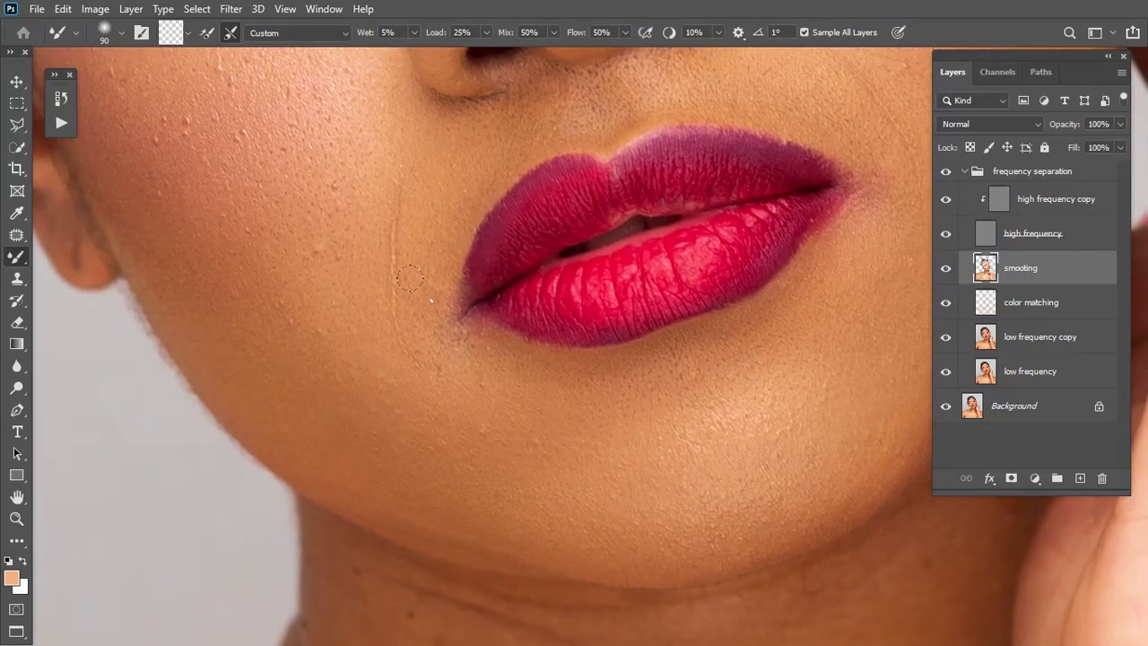
scroll(443, 258, up, 1)
scroll(443, 258, right, 2)
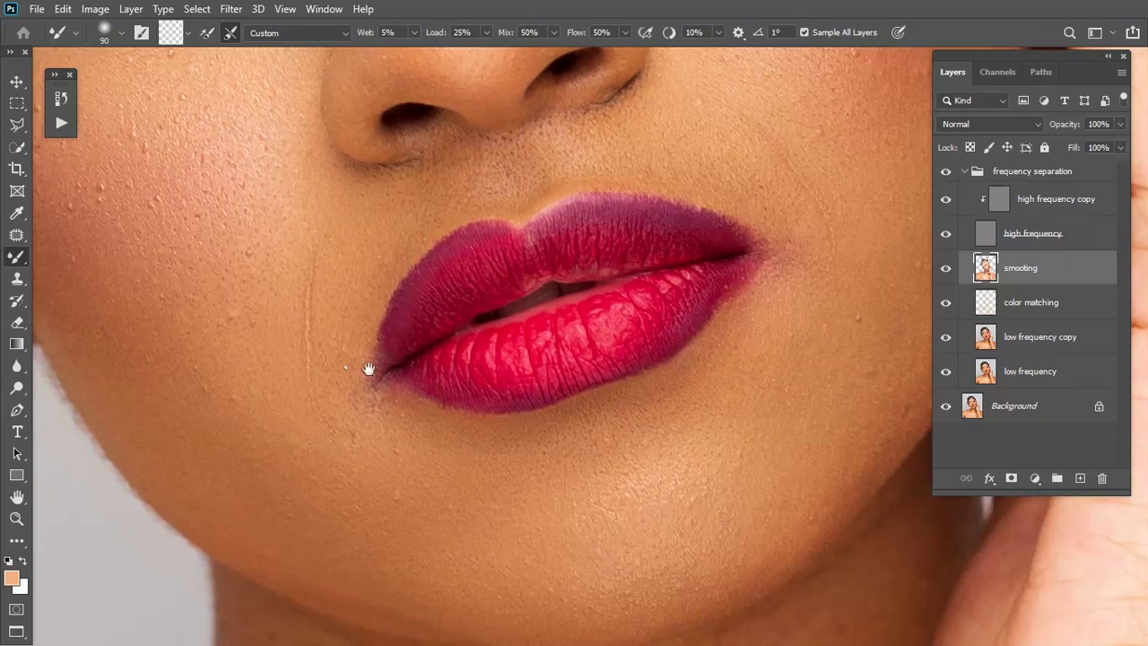
scroll(367, 369, up, 2)
scroll(368, 368, right, 4)
scroll(597, 264, up, 3)
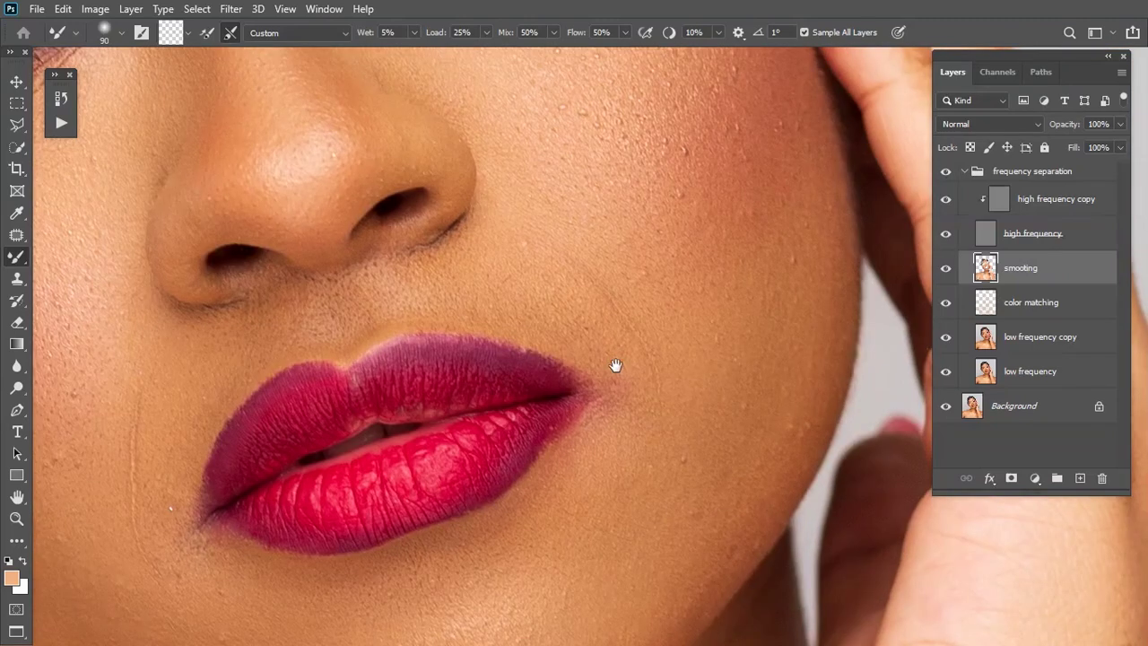
scroll(610, 257, up, 3)
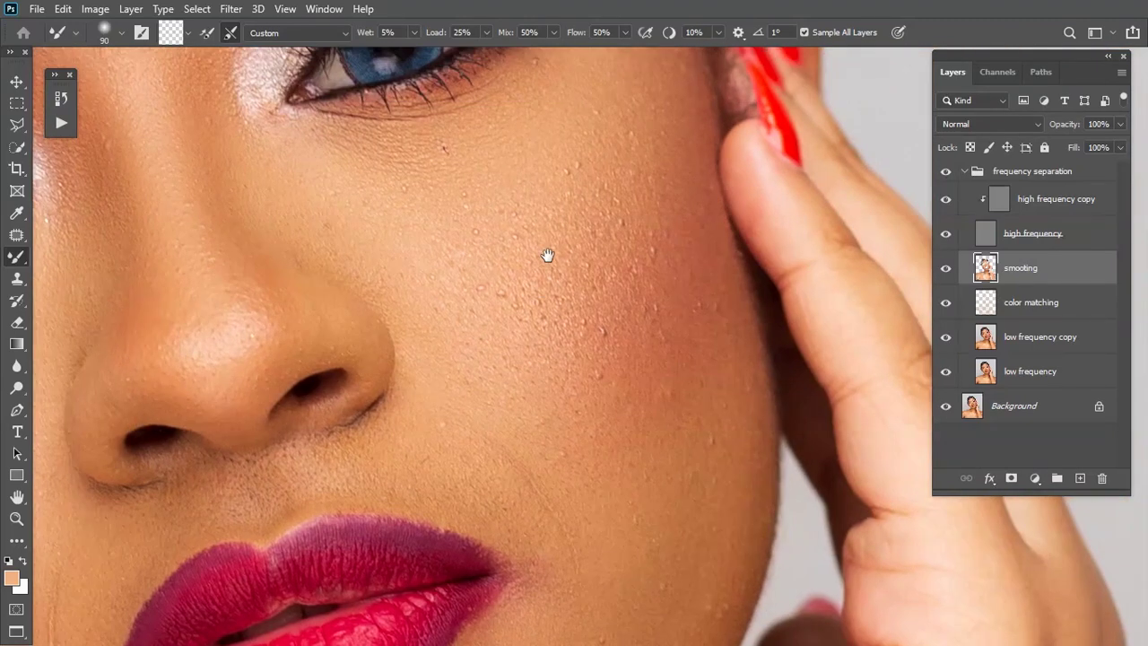
scroll(457, 249, up, 3)
scroll(456, 248, left, 5)
scroll(451, 252, left, 2)
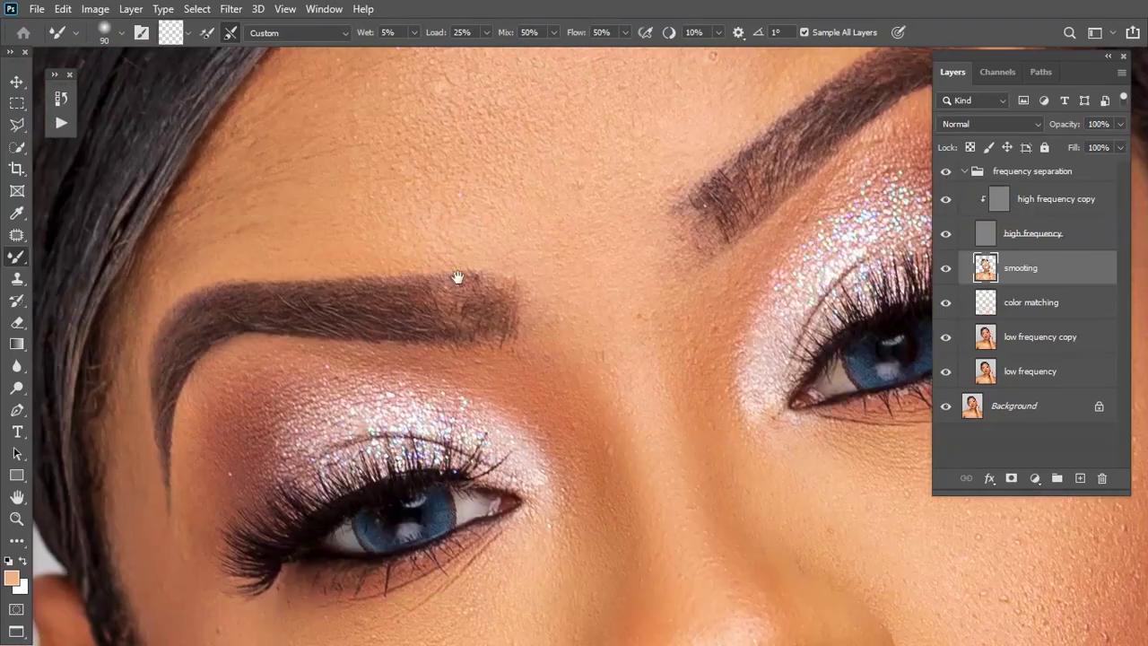
- Select the high frequency copy layer and switch to the Clone Stamp tool
scroll(456, 277, down, 6)
scroll(397, 371, right, 2)
scroll(449, 423, down, 2)
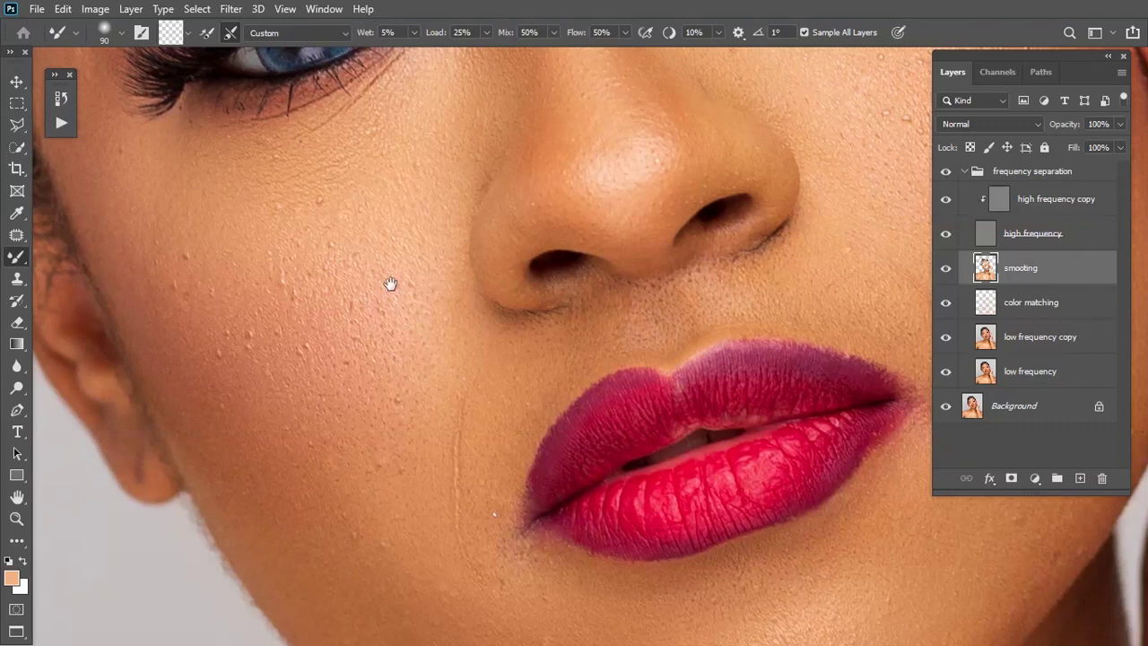
click(1001, 201)
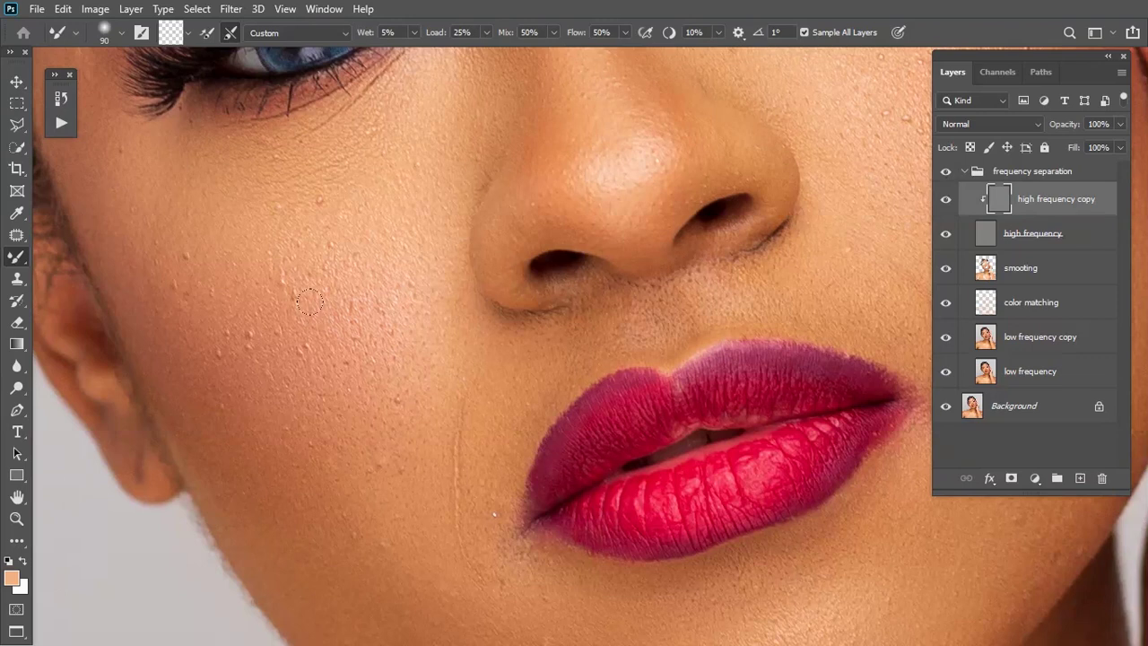
click(18, 278)
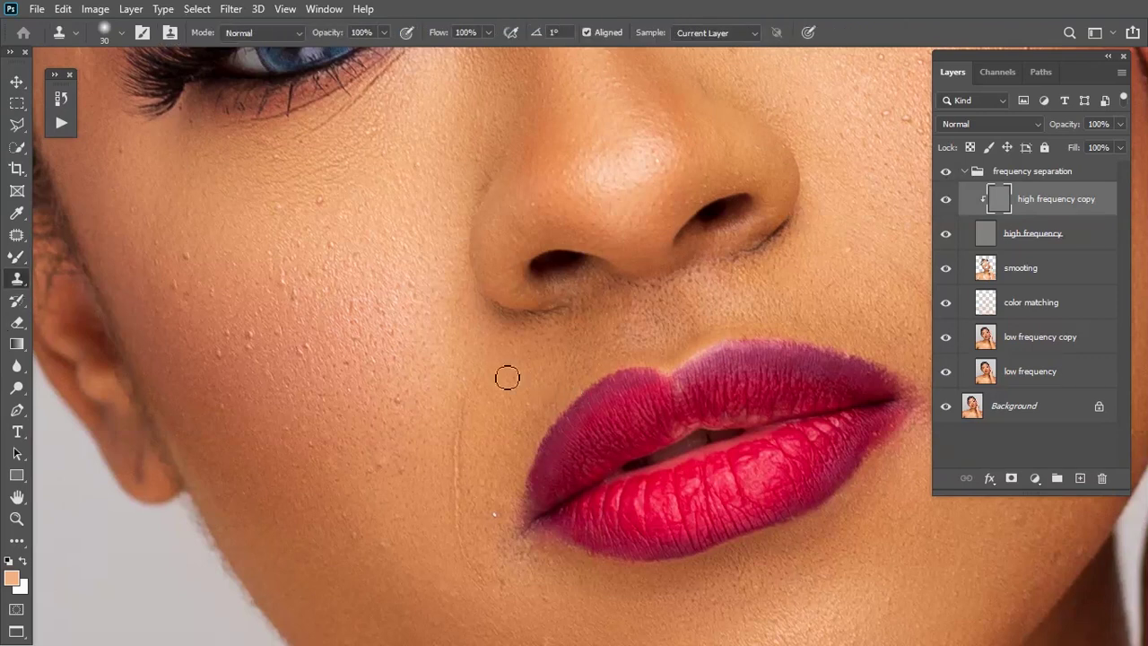
- Clone clean skin texture over the raised bumps on the upper cheek beneath the eye, using a 25 to 30 px brush
scroll(442, 335, up, 3)
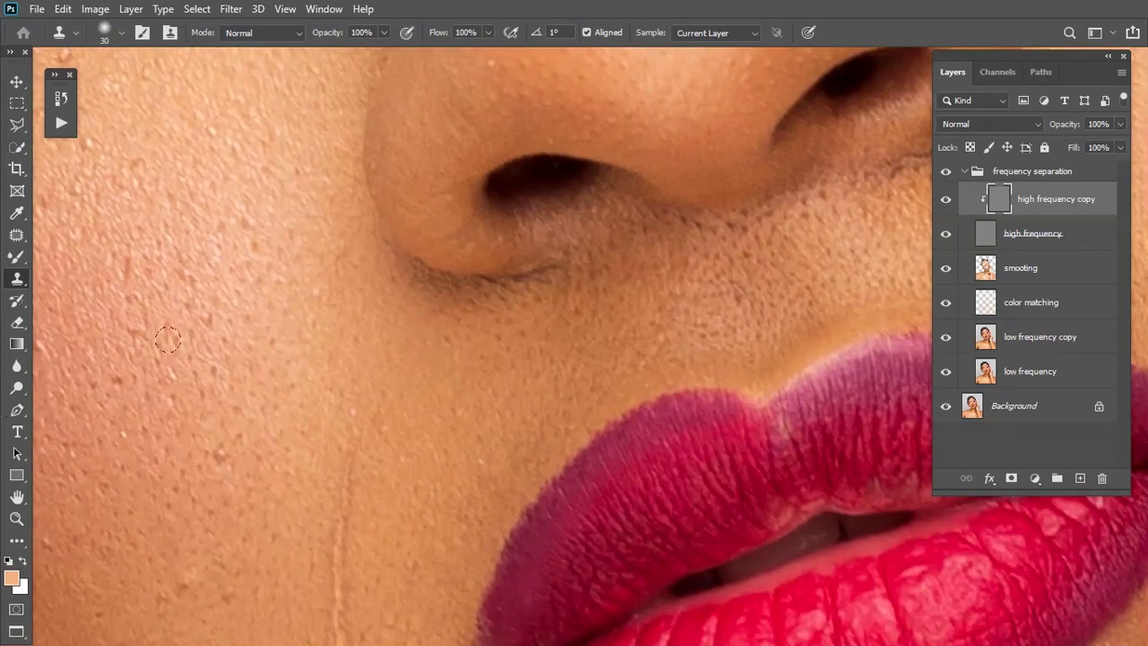
drag(168, 340, 459, 356)
drag(300, 374, 342, 321)
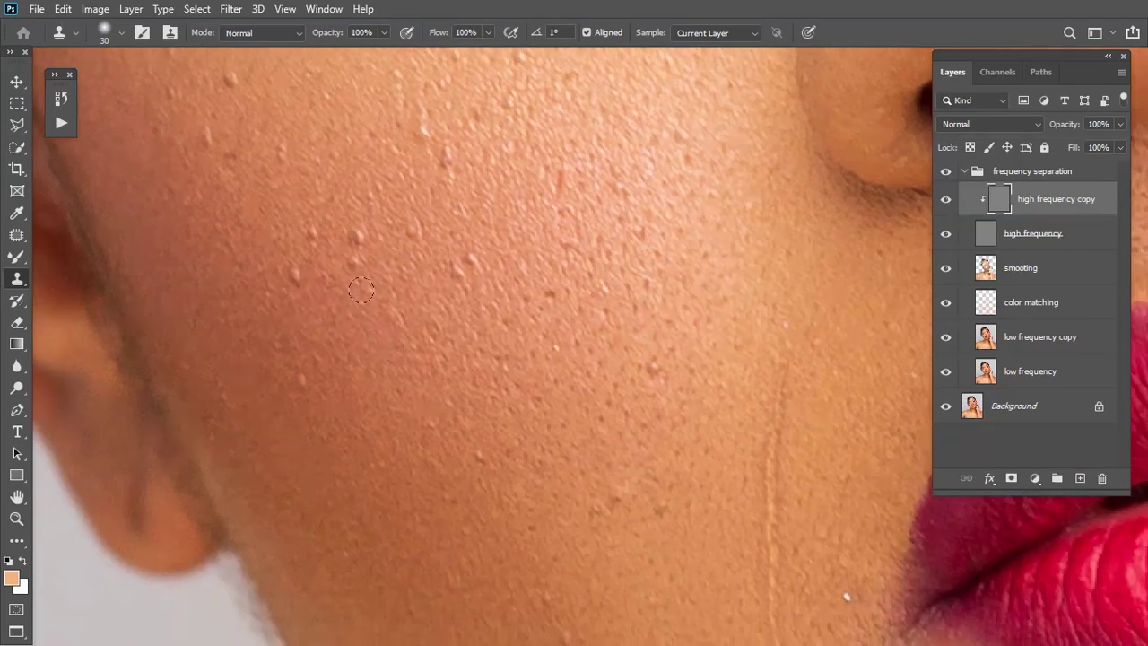
scroll(354, 278, up, 5)
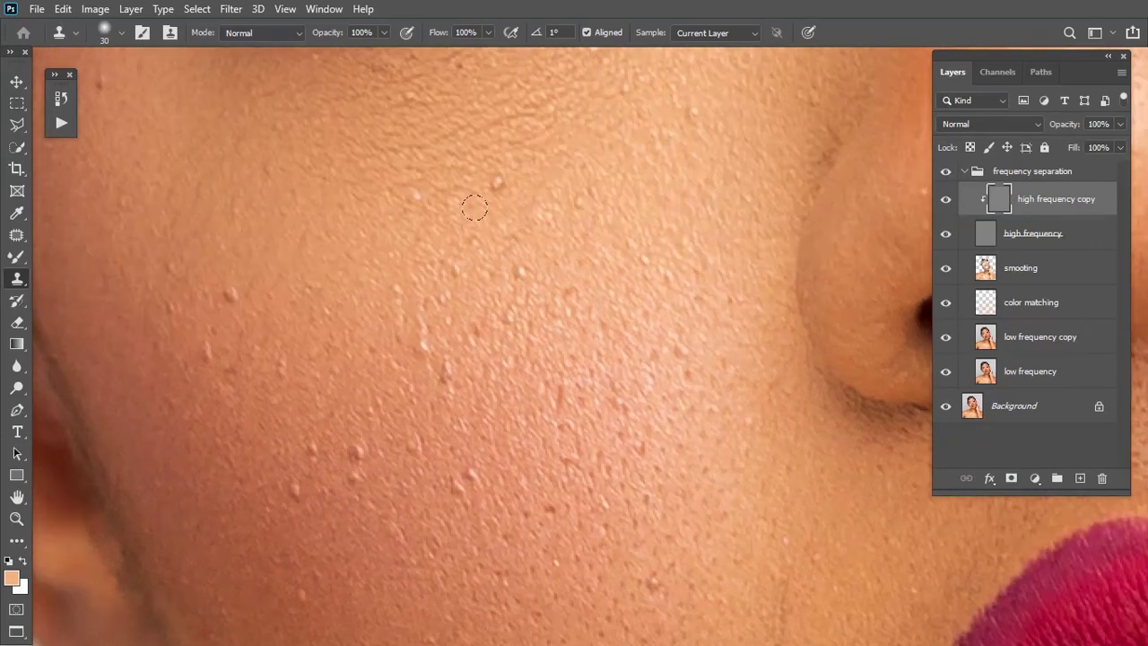
scroll(476, 208, up, 1)
key(bracketleft)
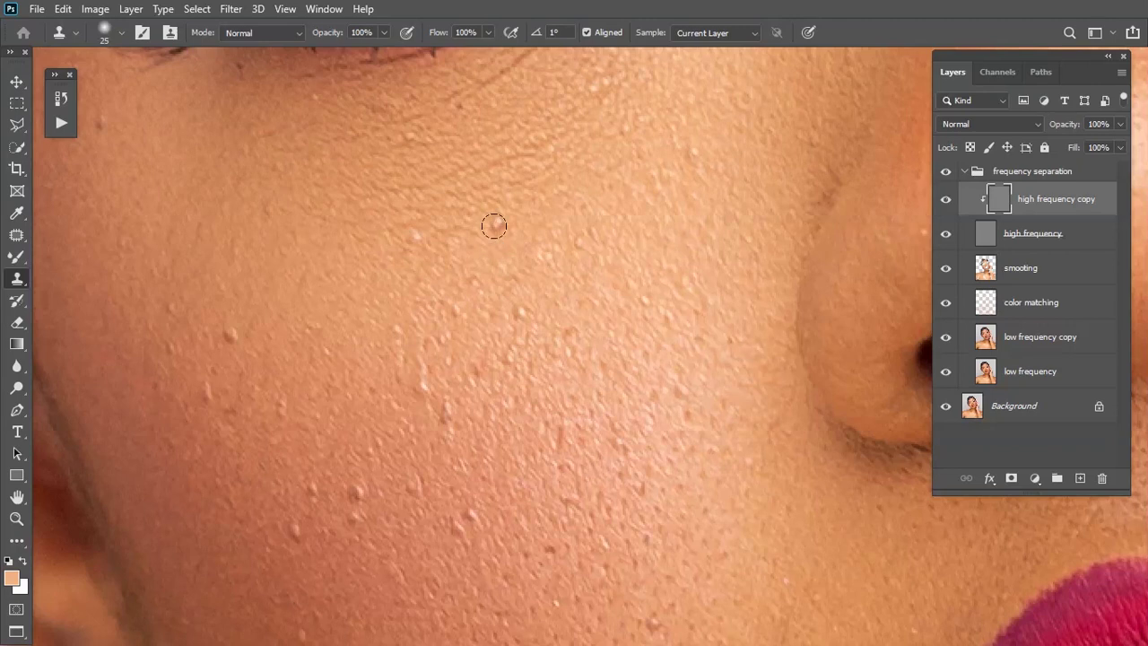
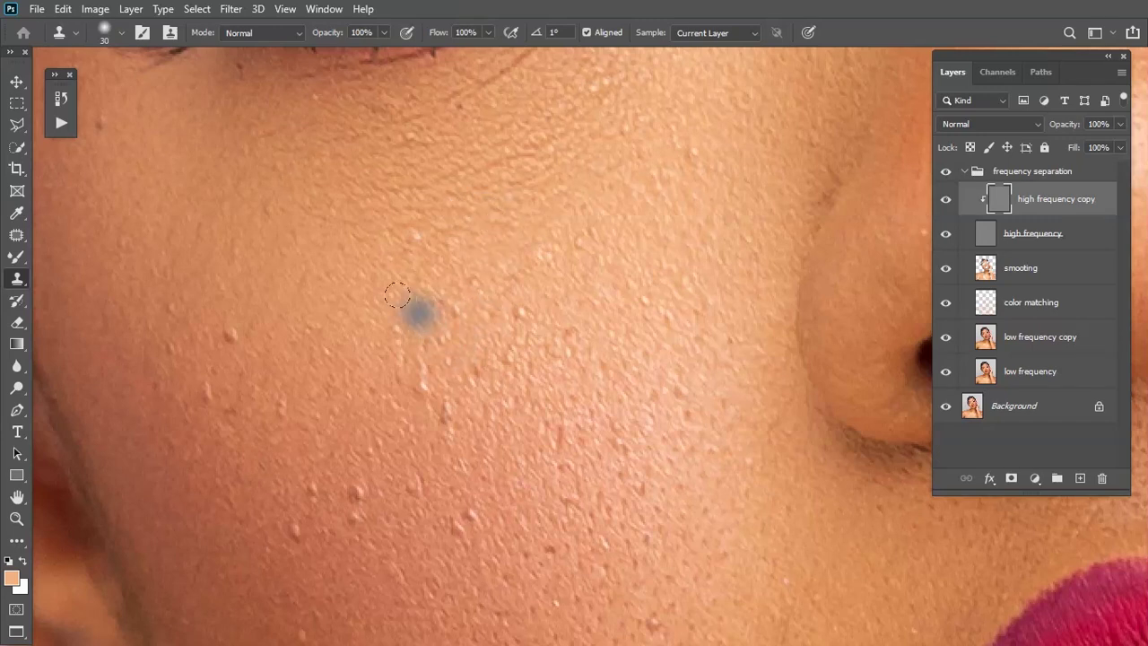
scroll(422, 287, up, 2)
scroll(422, 287, left, 2)
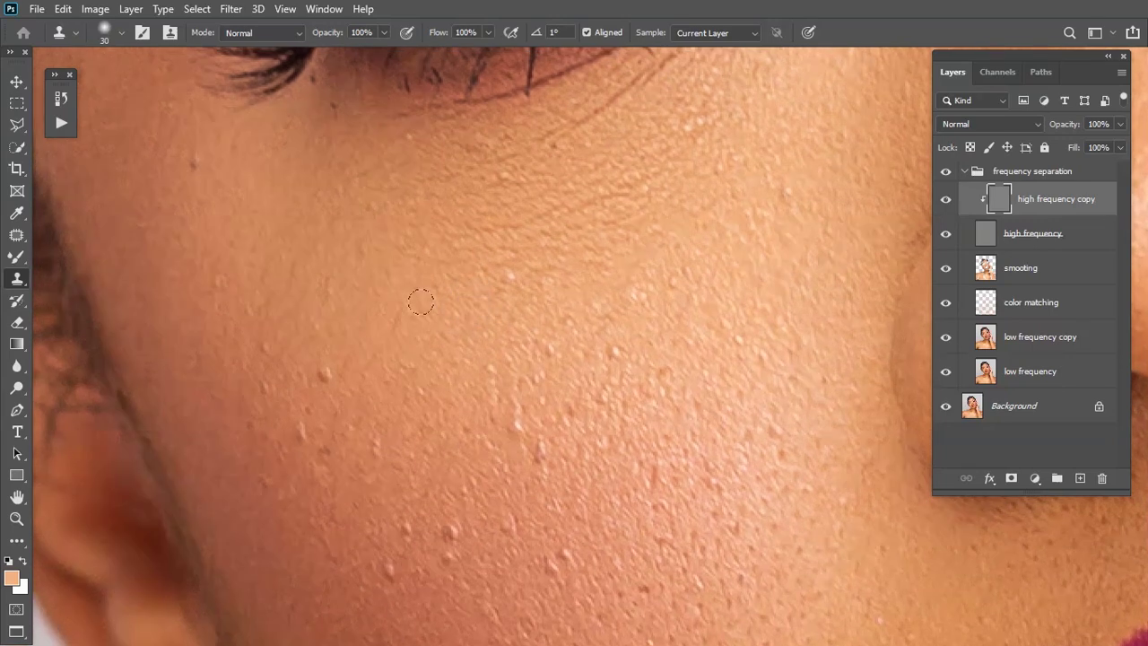
alt+click(321, 327)
click(325, 360)
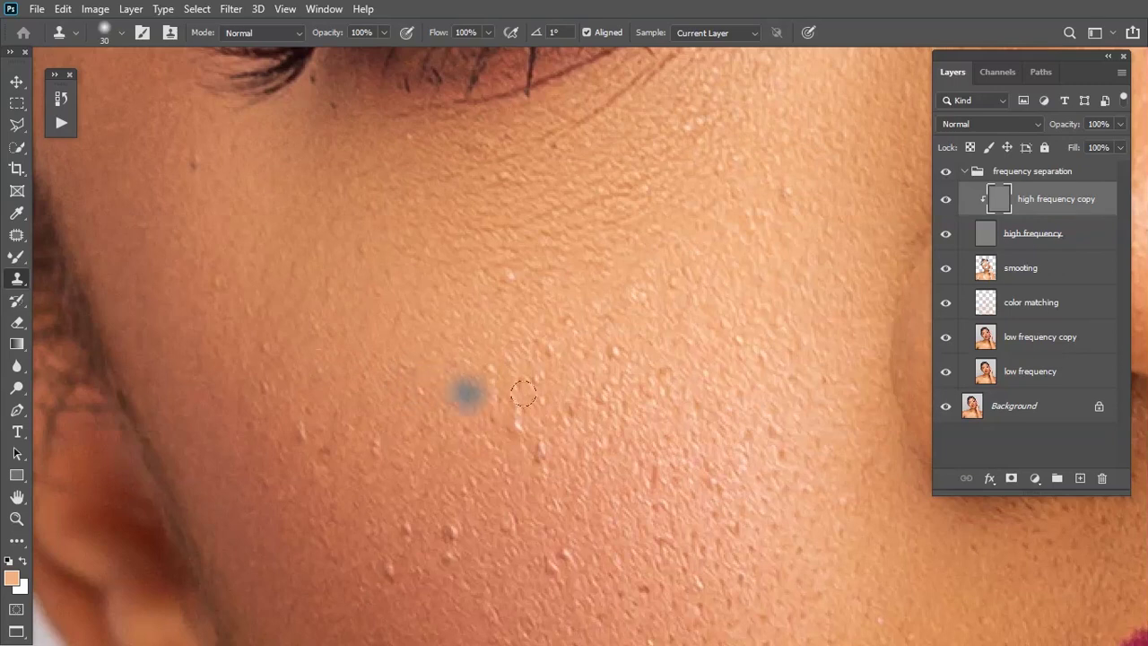
- Reduce the Clone Stamp brush to 25 px and clone clean texture over the blemishes on the lower cheek
drag(440, 410, 392, 251)
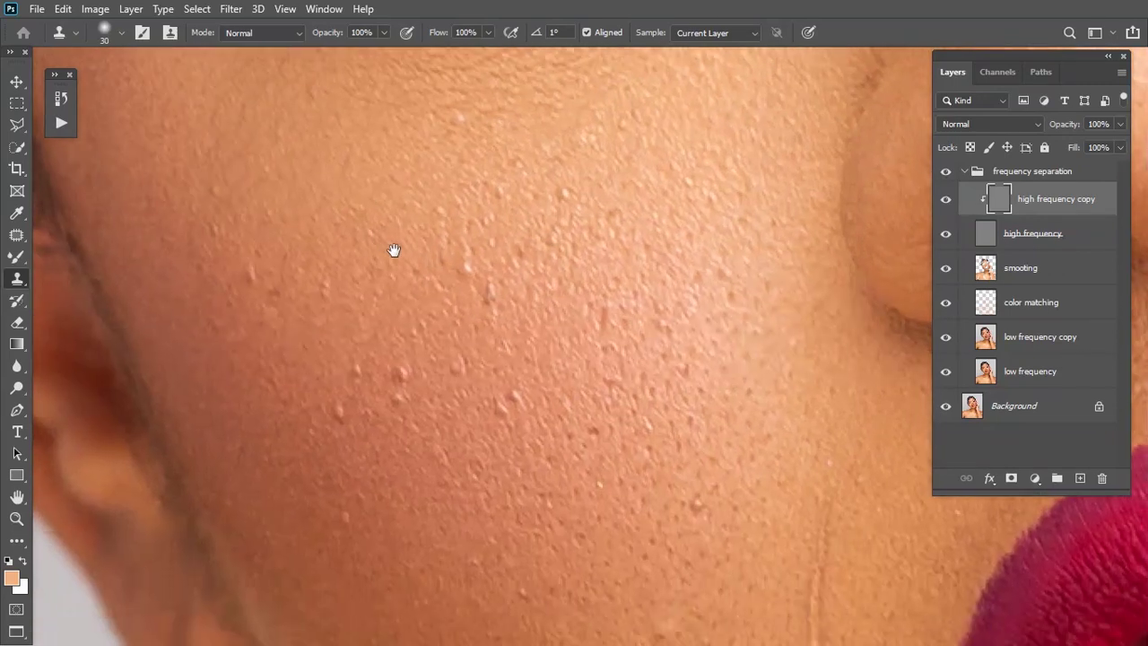
scroll(422, 315, down, 2)
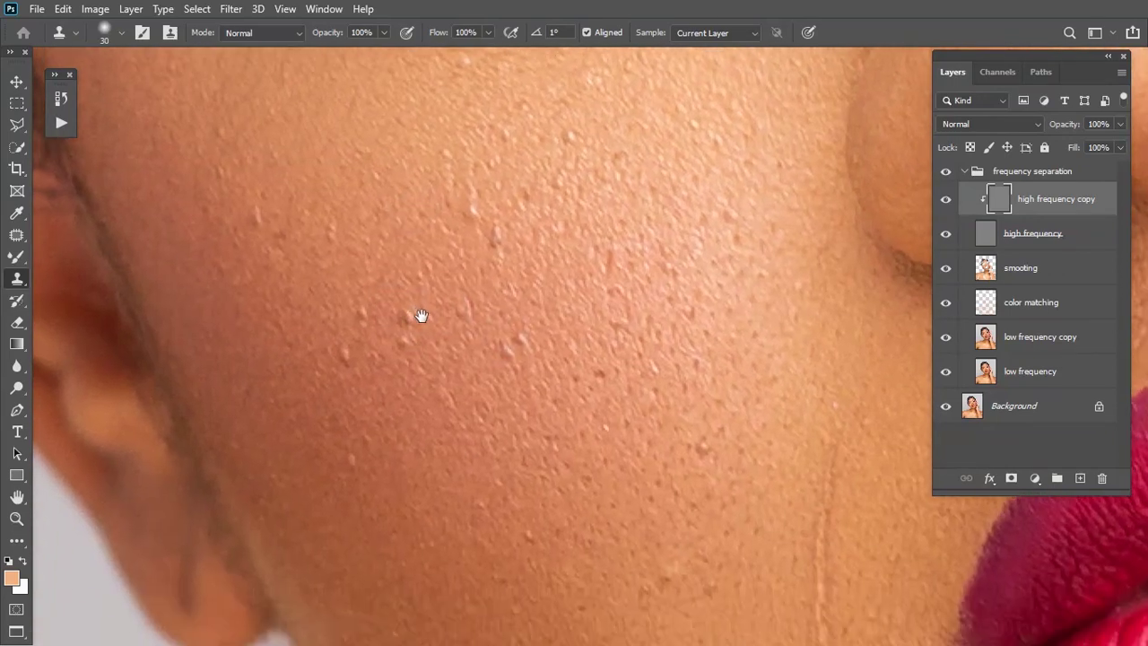
key(bracketleft)
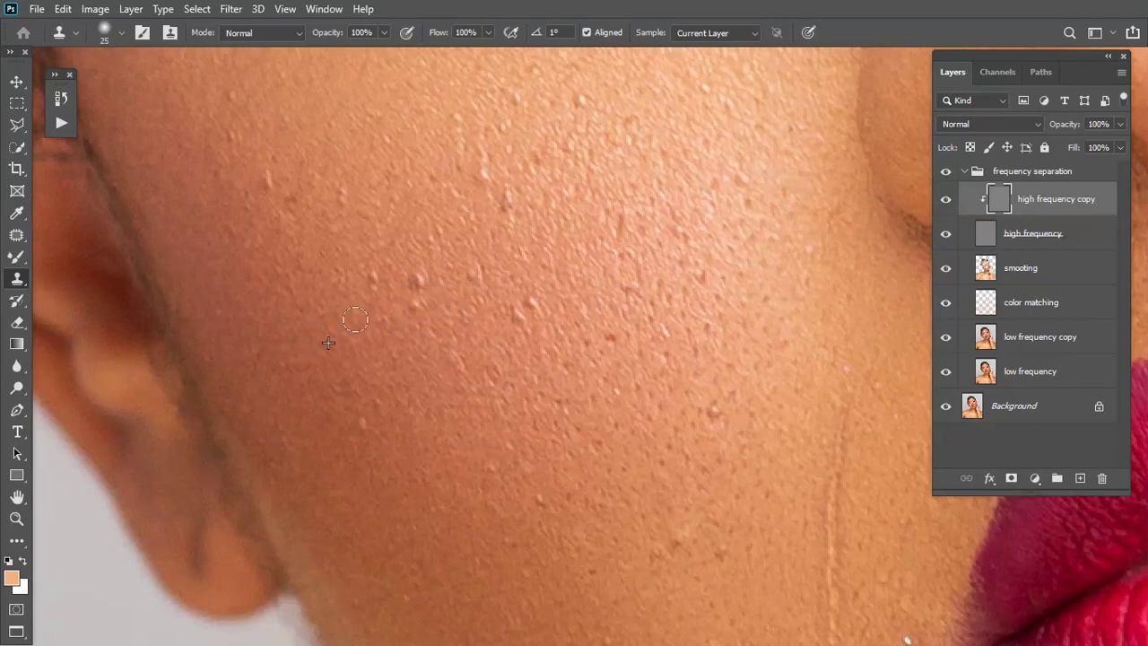
drag(546, 398, 433, 234)
drag(438, 291, 469, 356)
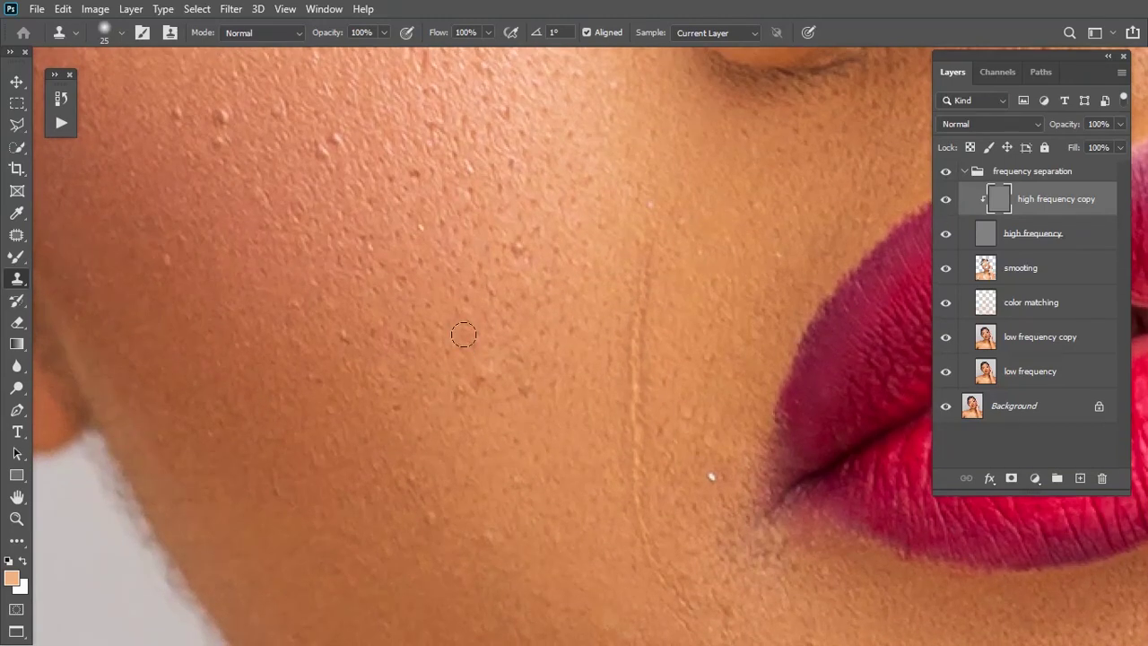
alt+click(474, 356)
drag(461, 302, 484, 371)
scroll(492, 305, up, 1)
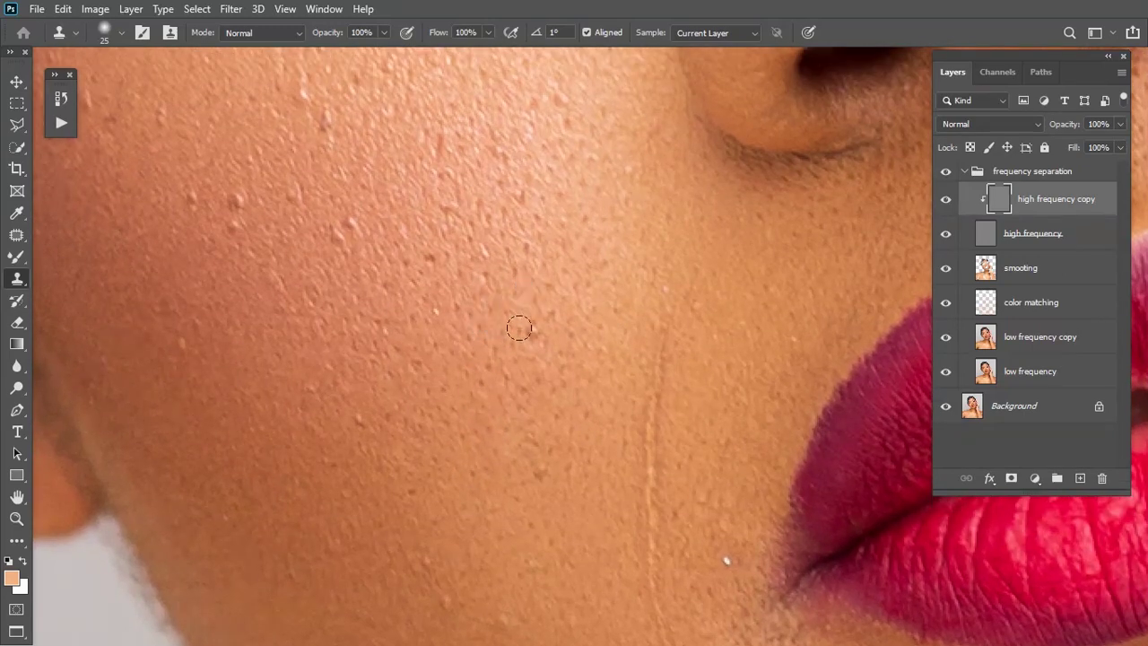
- Clone away the cluster of raised bumps across the middle of the cheek using nearby smooth texture
drag(392, 284, 539, 405)
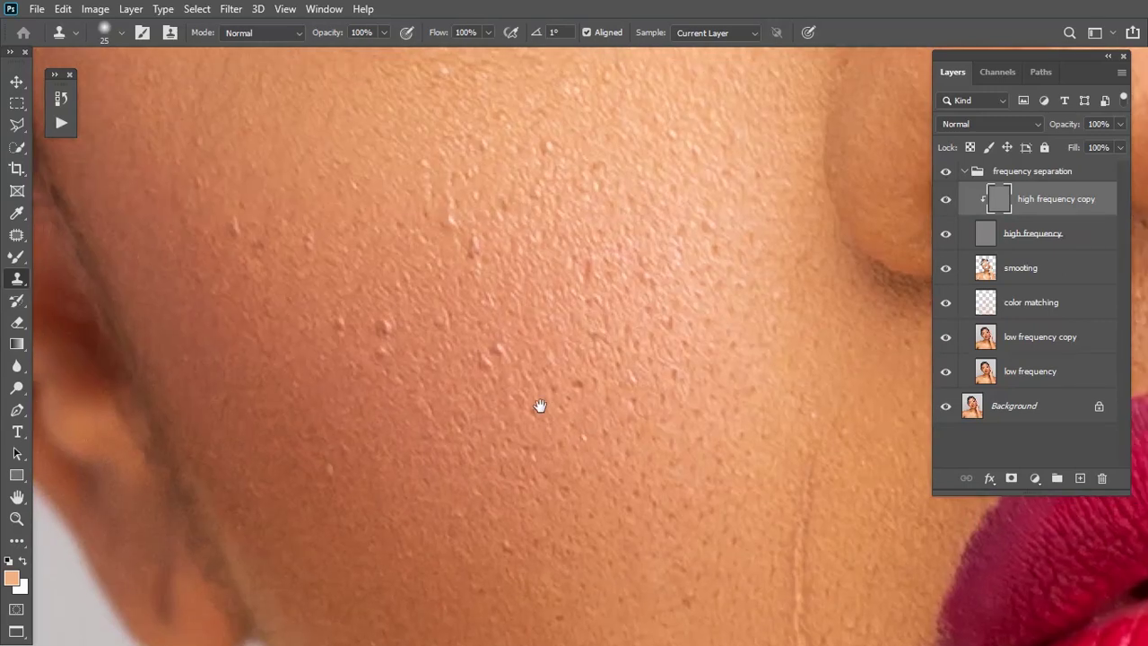
alt+click(506, 306)
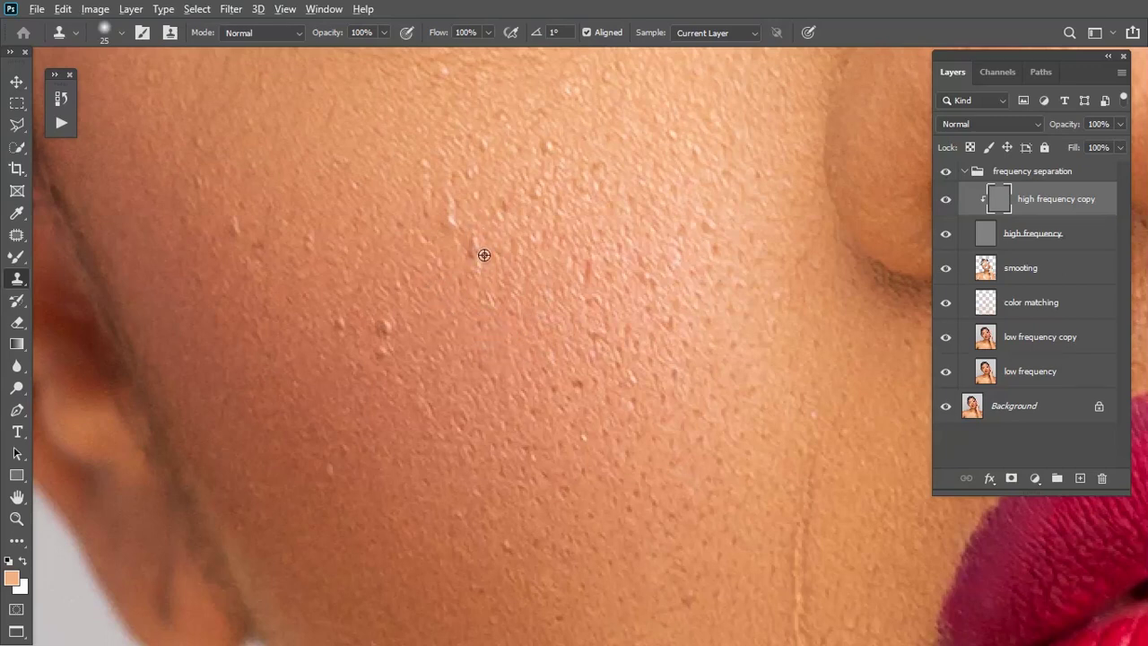
click(463, 252)
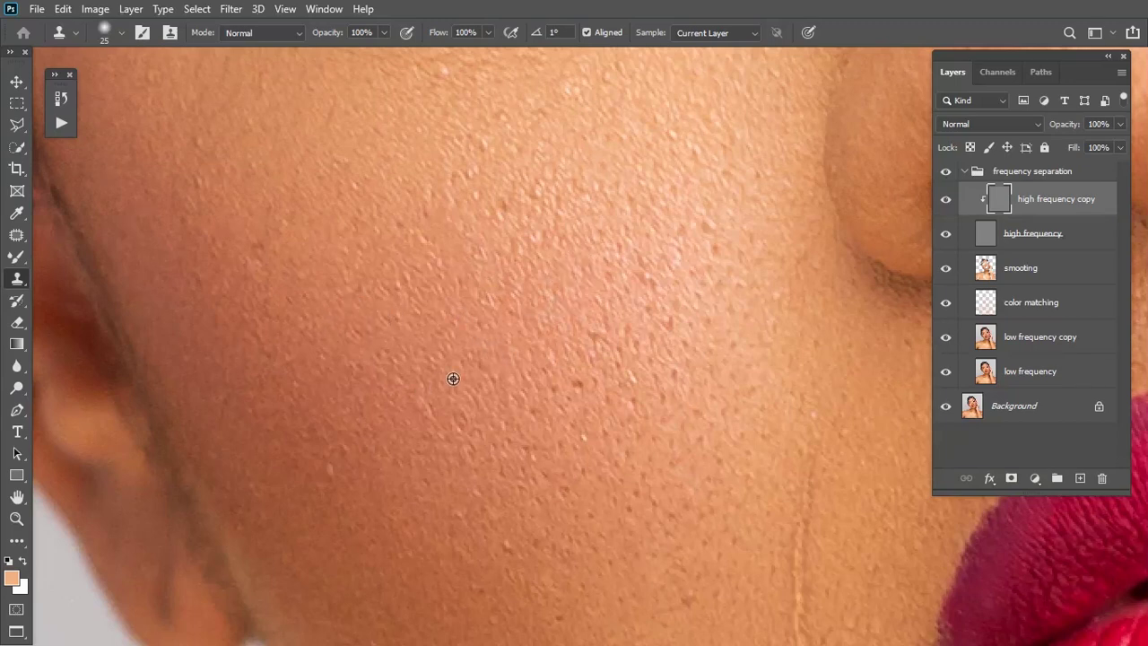
- Clone clean texture over the remaining small spots on the upper cheek below the lashes
scroll(648, 517, down, 3)
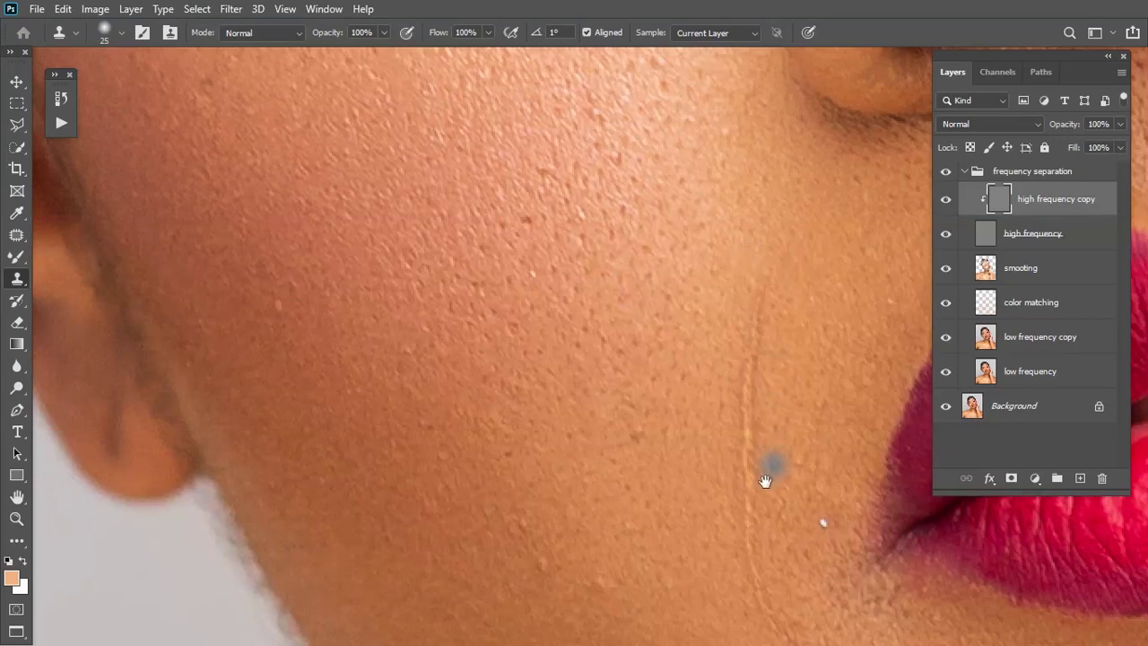
drag(765, 482, 699, 311)
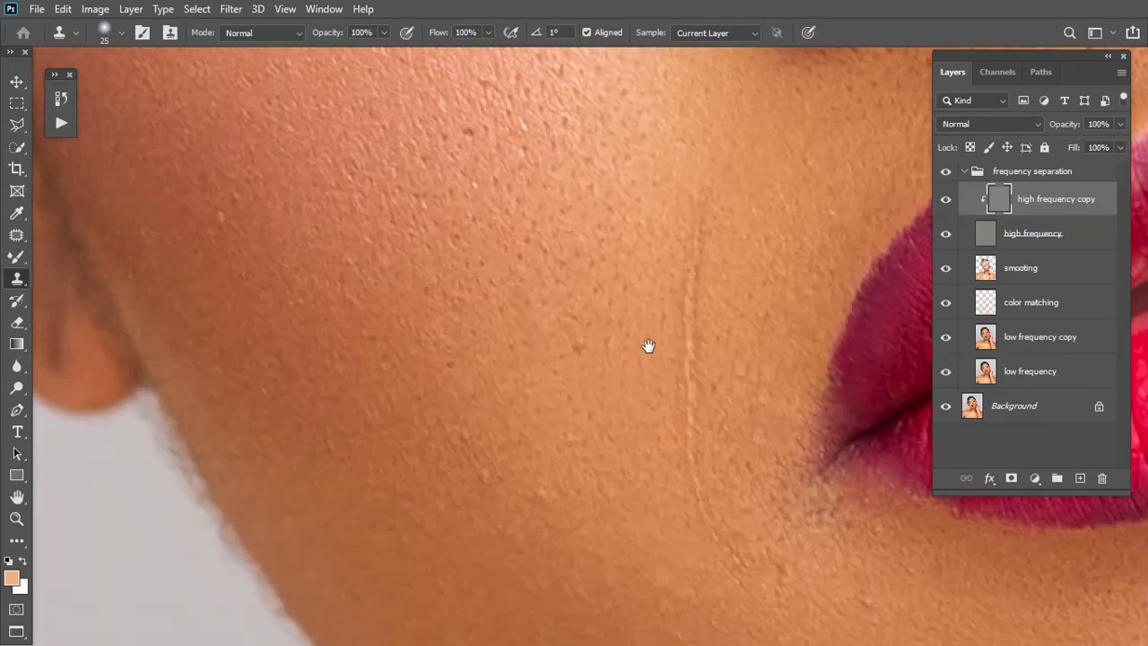
drag(506, 152, 542, 358)
scroll(542, 358, up, 5)
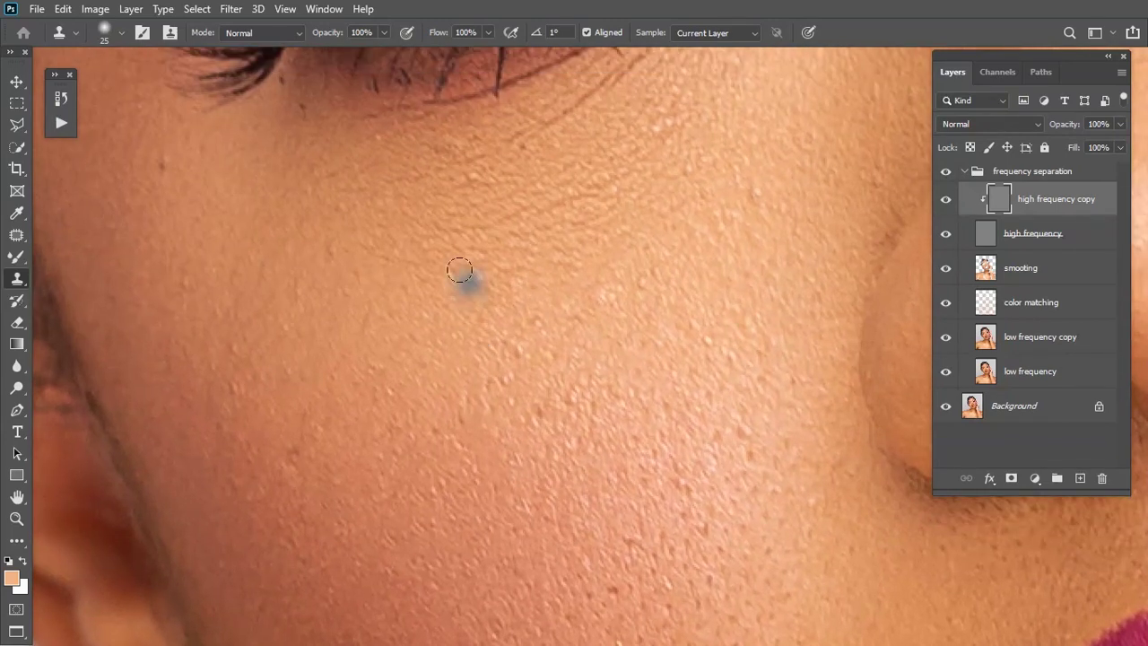
alt+click(463, 265)
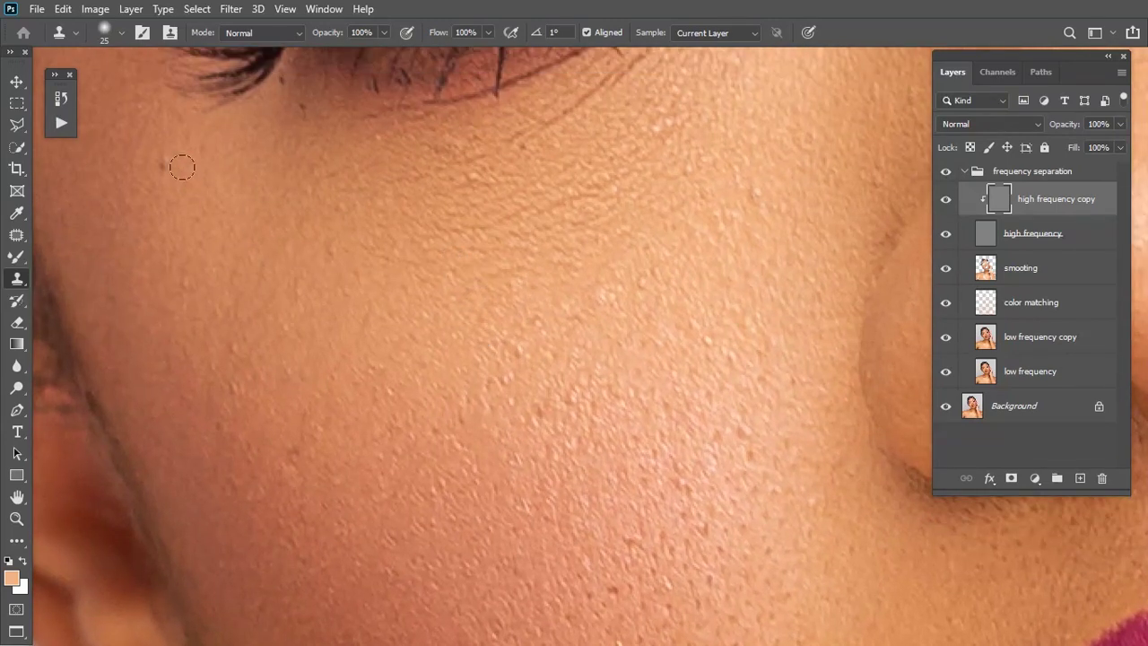
click(482, 253)
click(750, 198)
click(637, 317)
click(589, 374)
- Clone over the leftover dark specks in the reddish central area of the cheek
drag(525, 326, 521, 247)
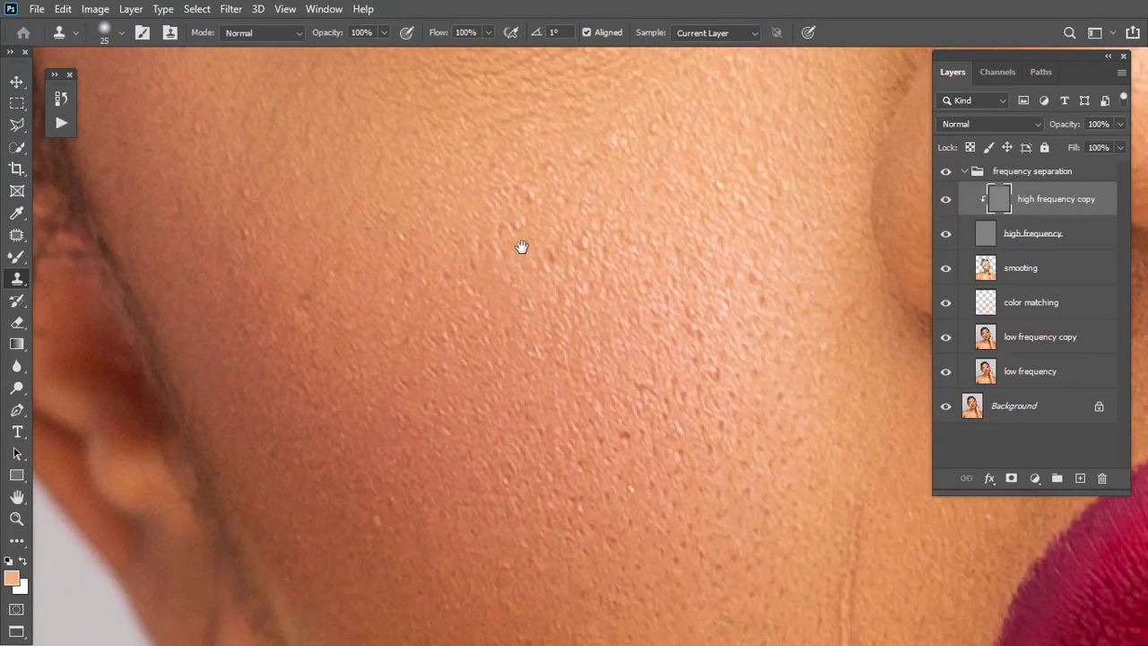
click(305, 260)
click(578, 336)
click(640, 428)
- Clone clean texture over the dark pores and specks on the lower cheek between the earlobe and the smile line
drag(593, 387, 553, 297)
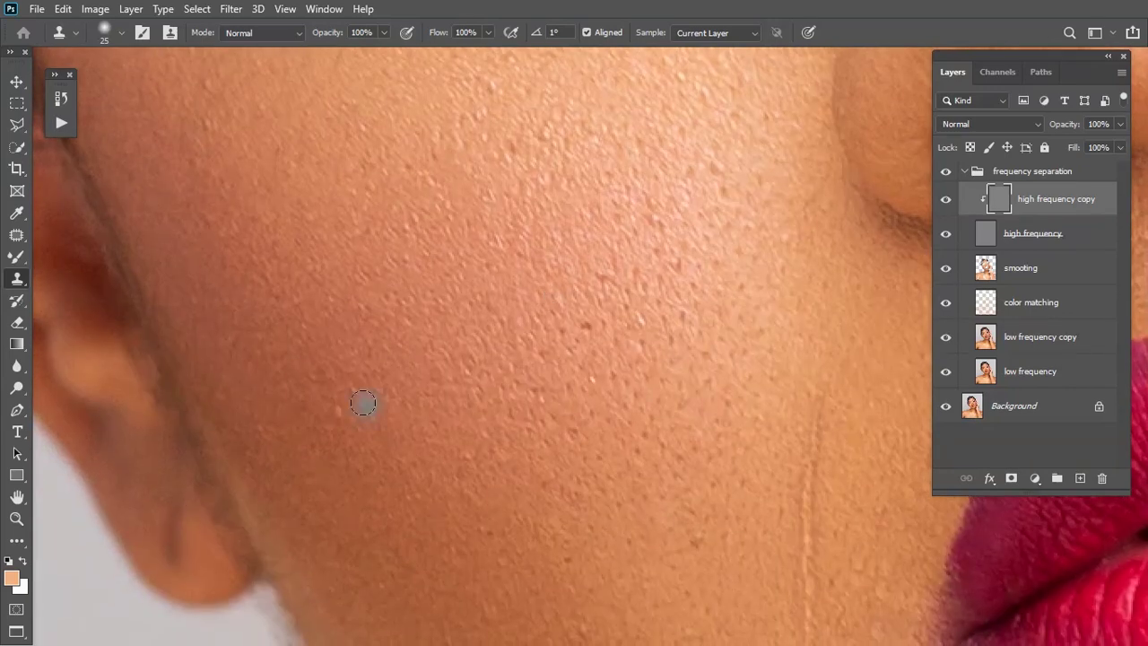
click(356, 411)
click(575, 379)
click(586, 379)
drag(567, 279, 550, 403)
mouse_move(619, 450)
mouse_down()
mouse_move(615, 336)
mouse_move(564, 308)
mouse_up()
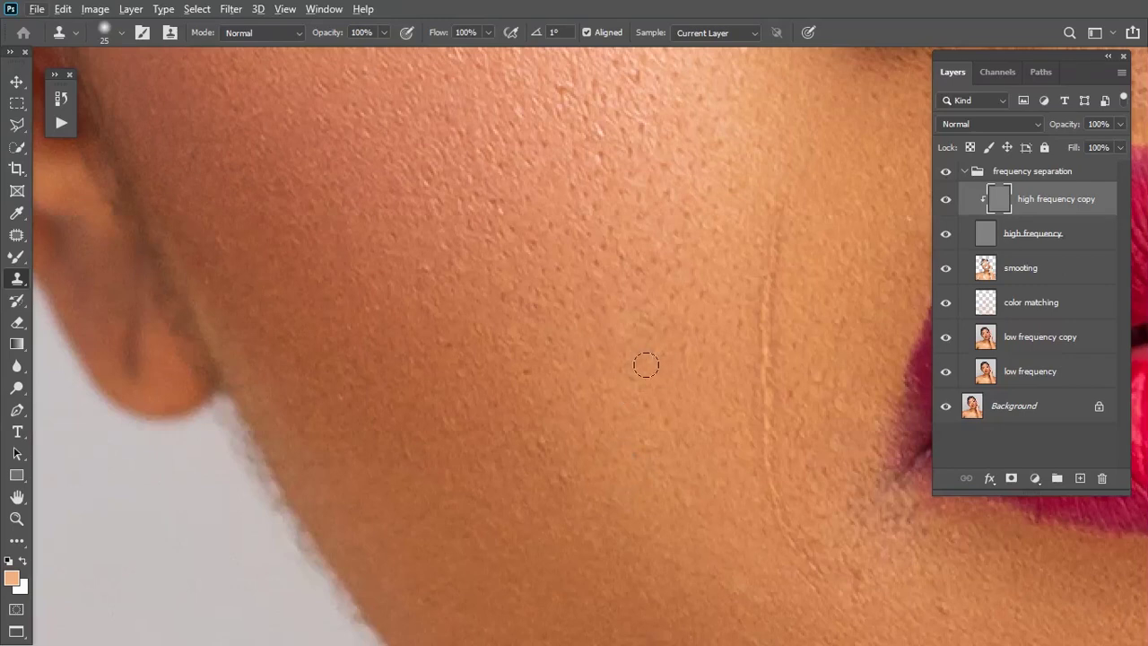
drag(610, 395, 528, 425)
- Clone smooth texture over the small bumps and pores on the inner cheek beside the nose
scroll(528, 425, up, 5)
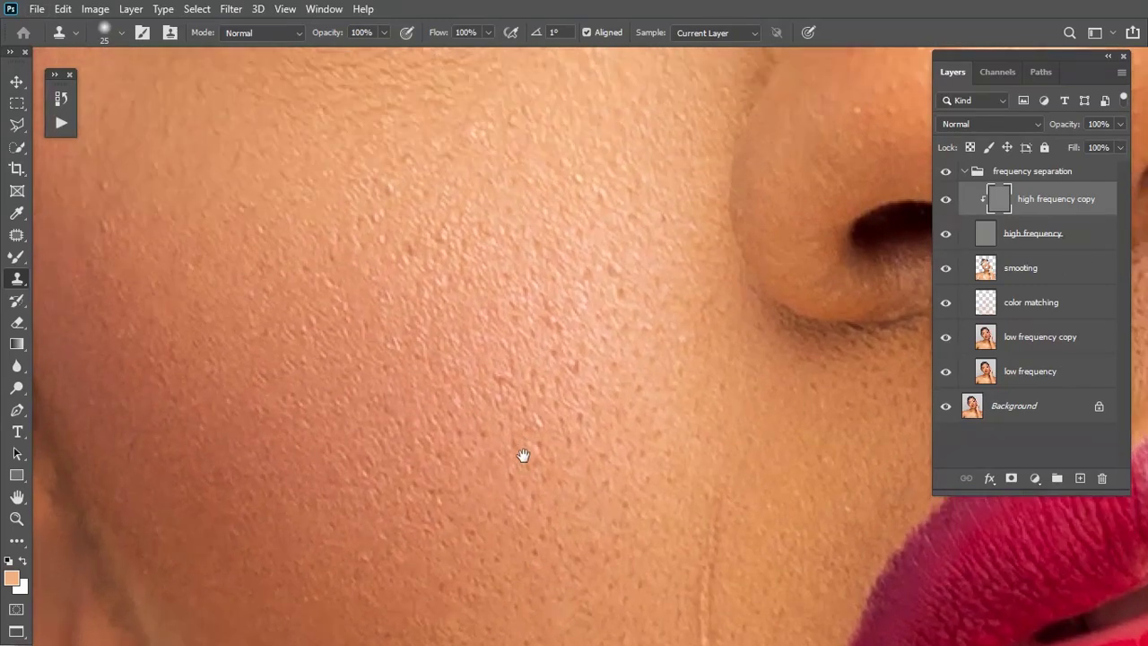
alt+click(545, 326)
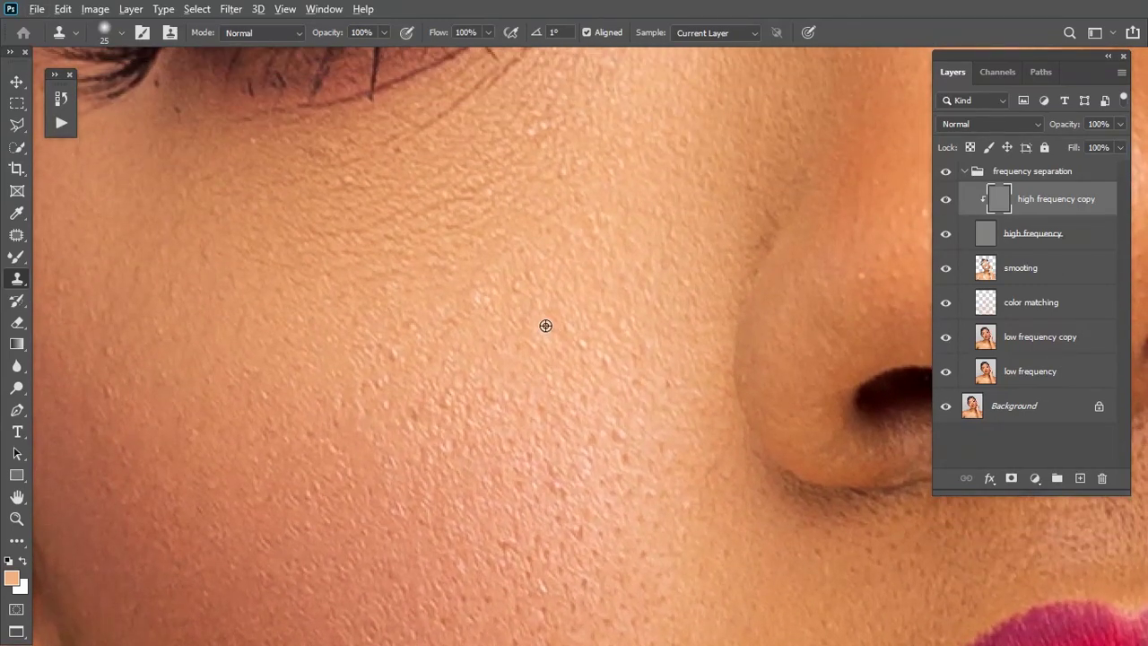
click(572, 343)
drag(617, 429, 640, 429)
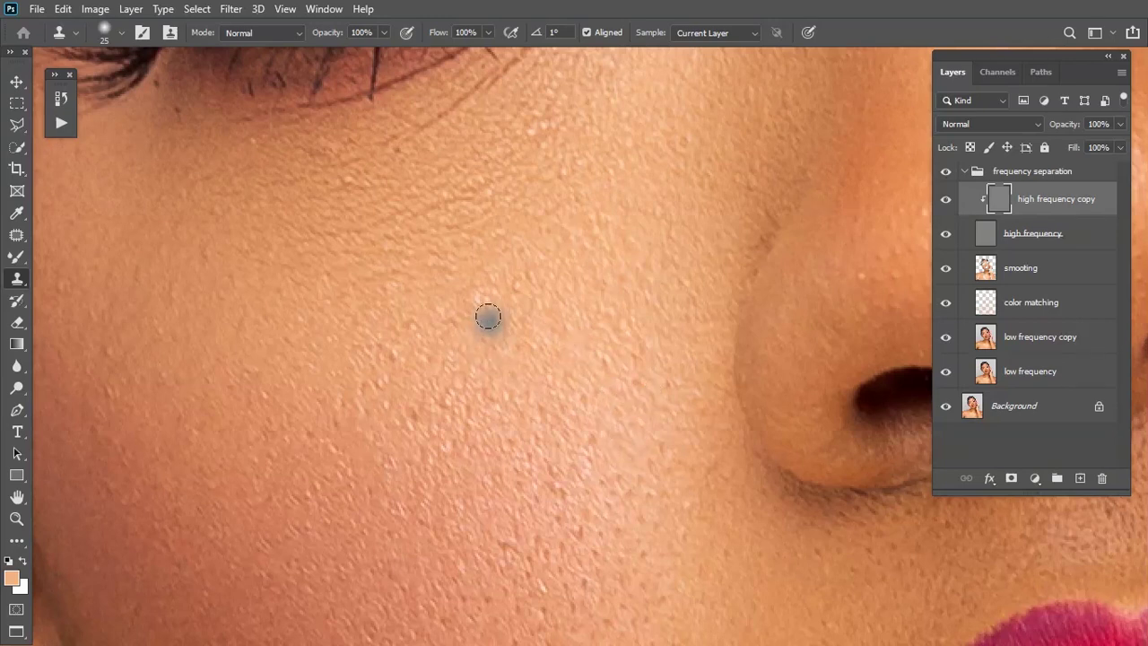
alt+click(487, 266)
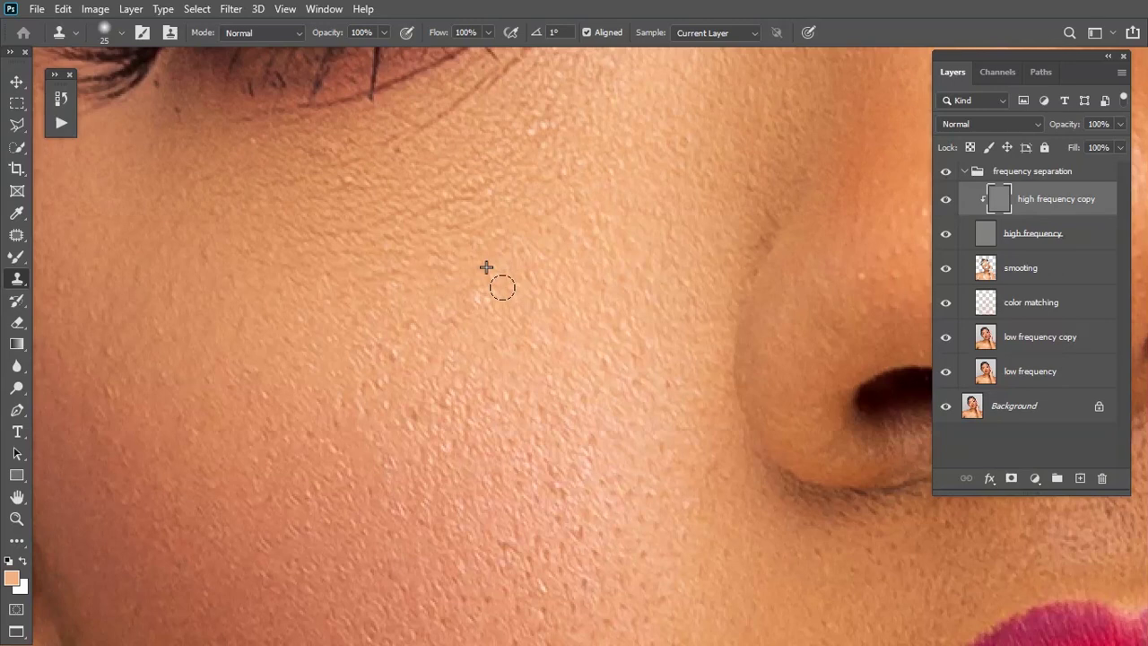
click(502, 351)
key(ctrl+z)
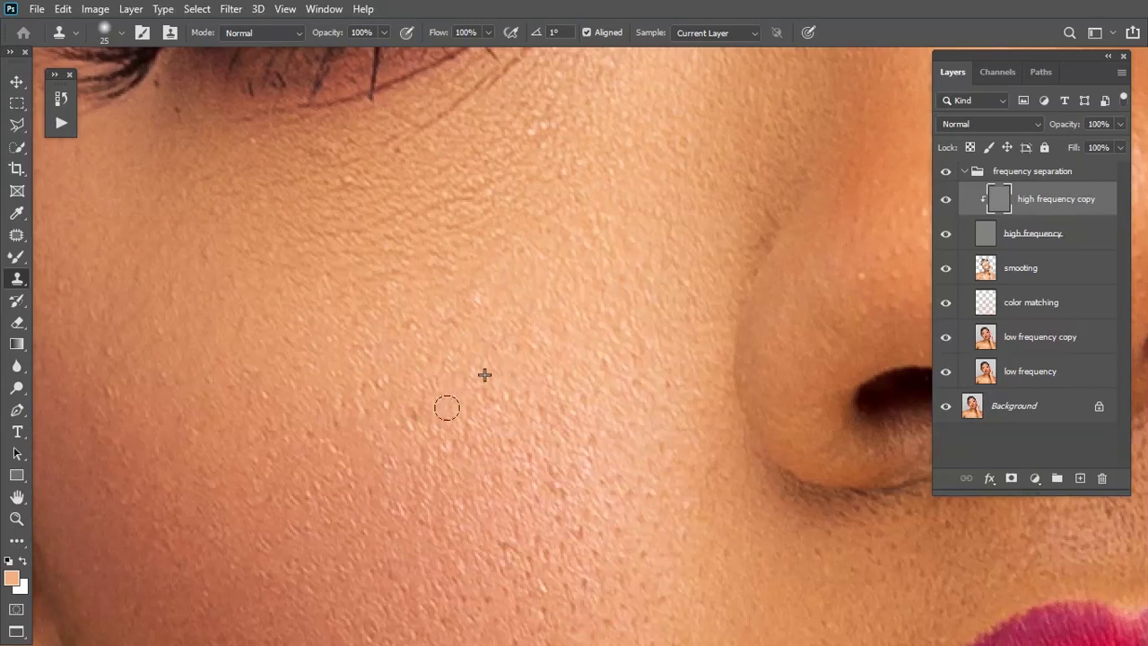
- Clone adjacent cheek texture along the full length of the vertical smile line crease beside the mouth to remove it
drag(584, 584, 577, 313)
drag(598, 356, 595, 62)
drag(592, 118, 584, 267)
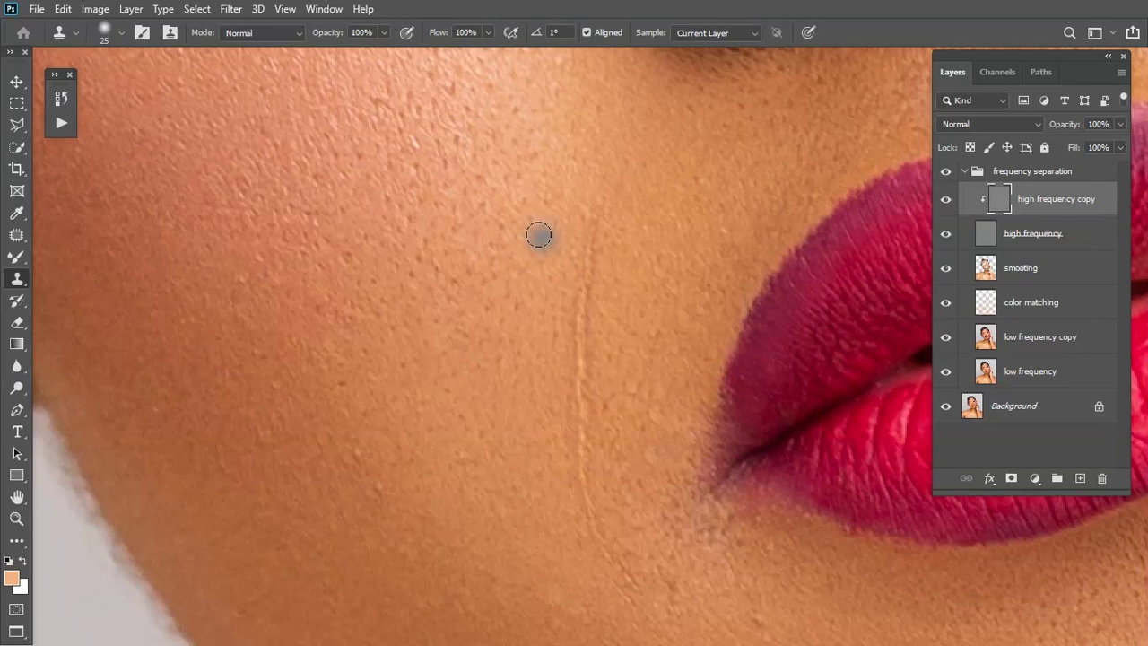
key(alt)
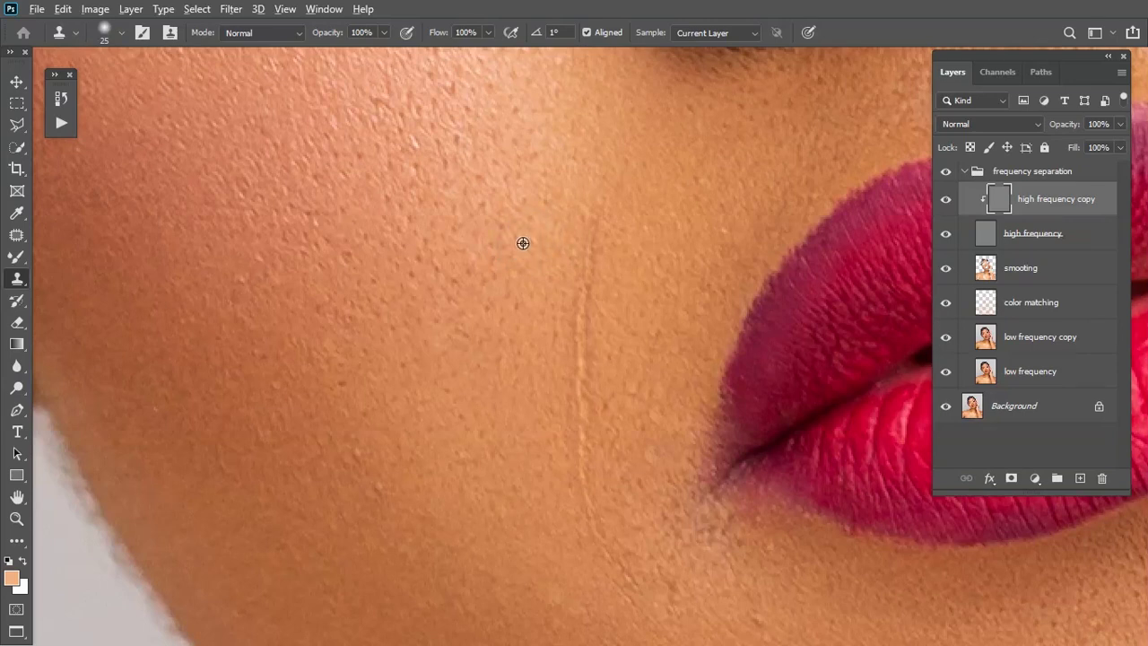
alt+click(529, 236)
click(598, 230)
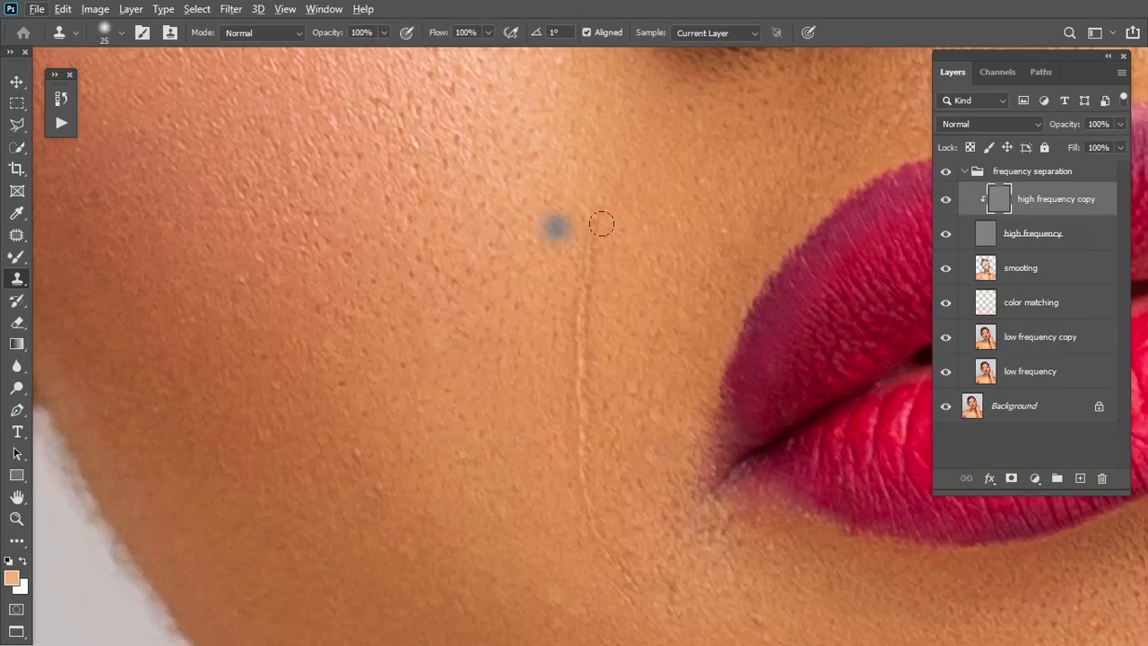
click(502, 237)
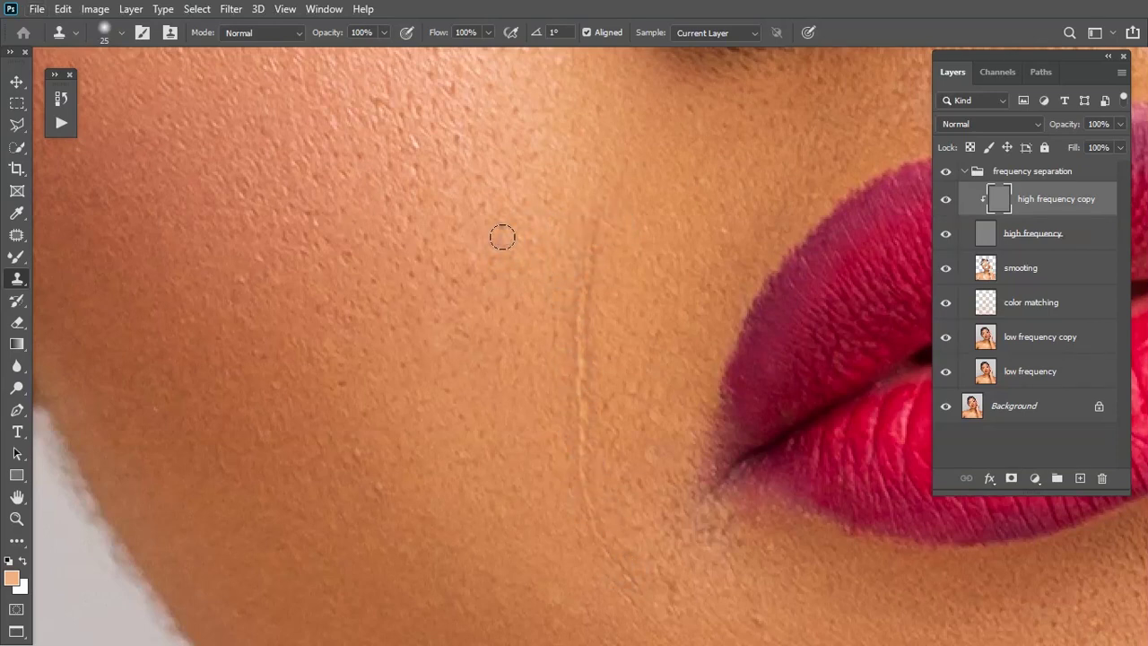
alt+click(528, 223)
mouse_move(589, 229)
mouse_down()
mouse_move(577, 379)
mouse_move(586, 528)
mouse_move(603, 550)
mouse_up()
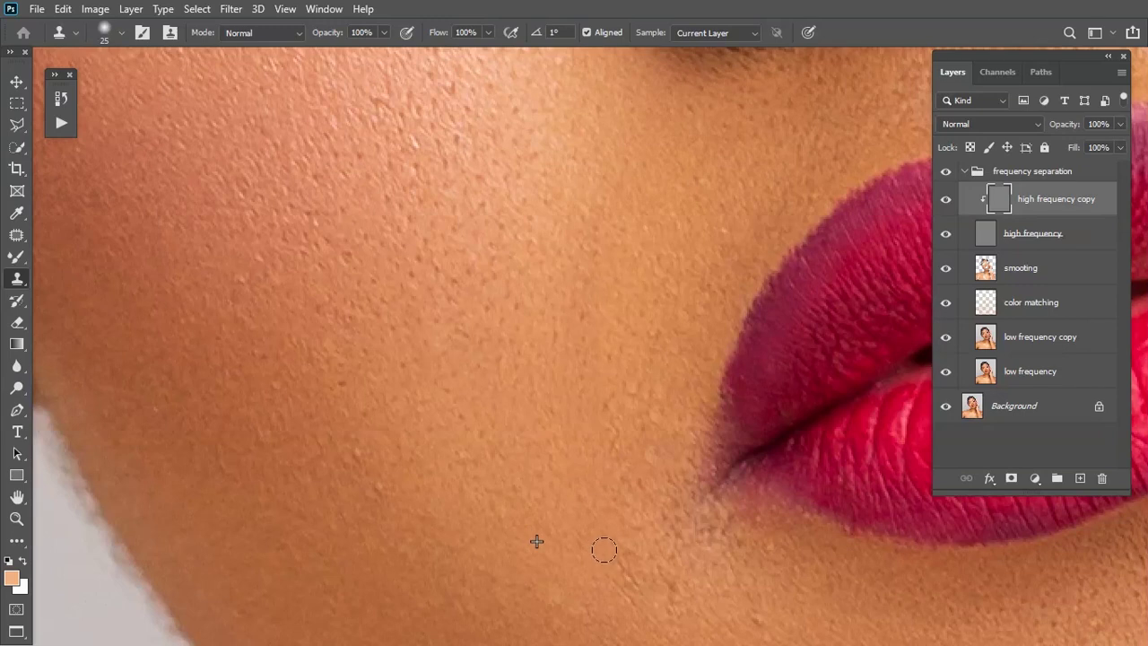
- Clone clean texture over the raised bump and small blemishes on the lower cheek on the hand side of the mouth
drag(748, 316, 555, 310)
drag(680, 300, 484, 310)
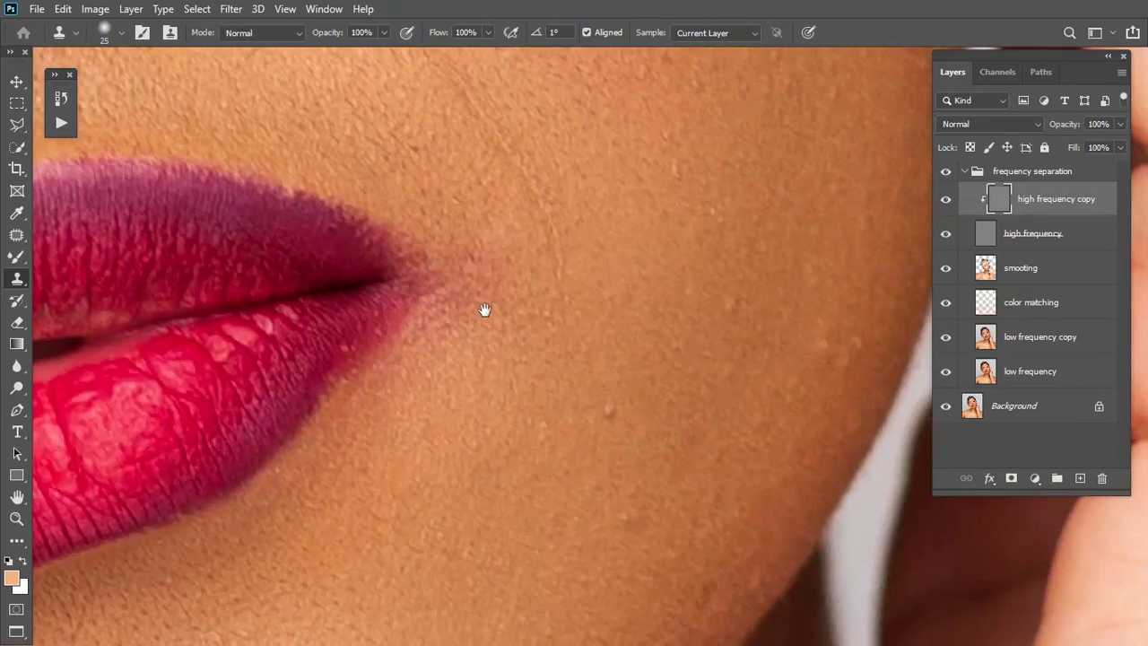
click(604, 413)
click(732, 321)
key(alt)
drag(659, 316, 739, 503)
drag(617, 271, 635, 331)
key(alt)
drag(626, 272, 631, 286)
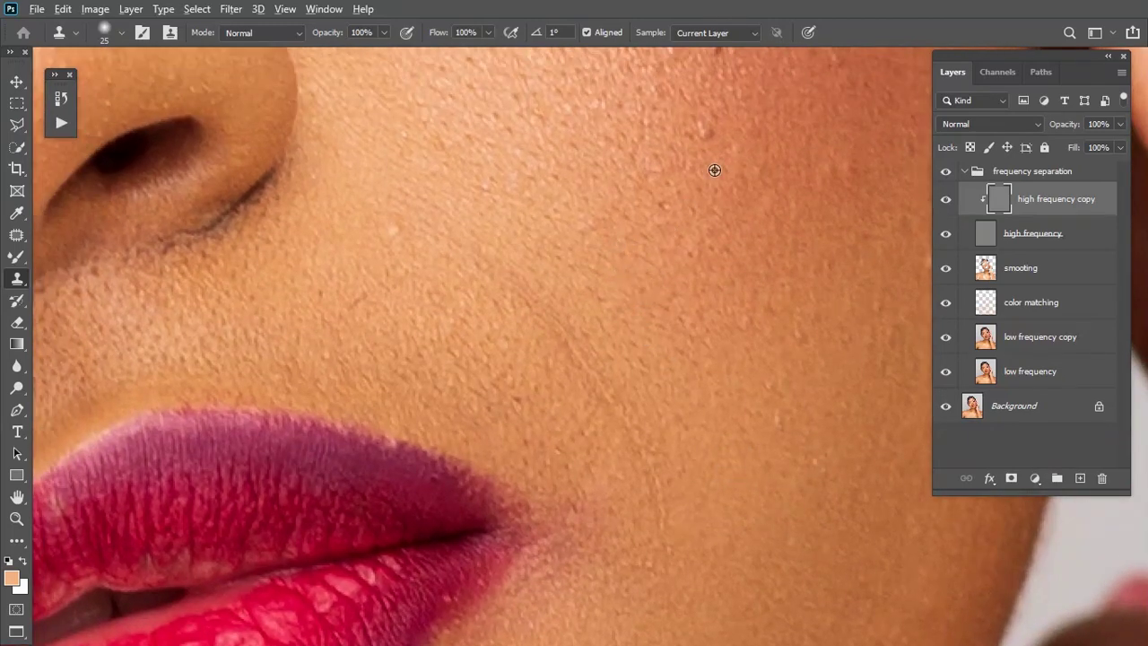
- Clone over the dark cheek bump and the full length of the curved smile line beside the nose and mouth corner
mouse_move(701, 126)
mouse_down()
mouse_move(694, 120)
mouse_move(792, 339)
mouse_up()
key(alt)
mouse_move(520, 274)
mouse_down()
mouse_move(599, 372)
mouse_move(664, 512)
mouse_up()
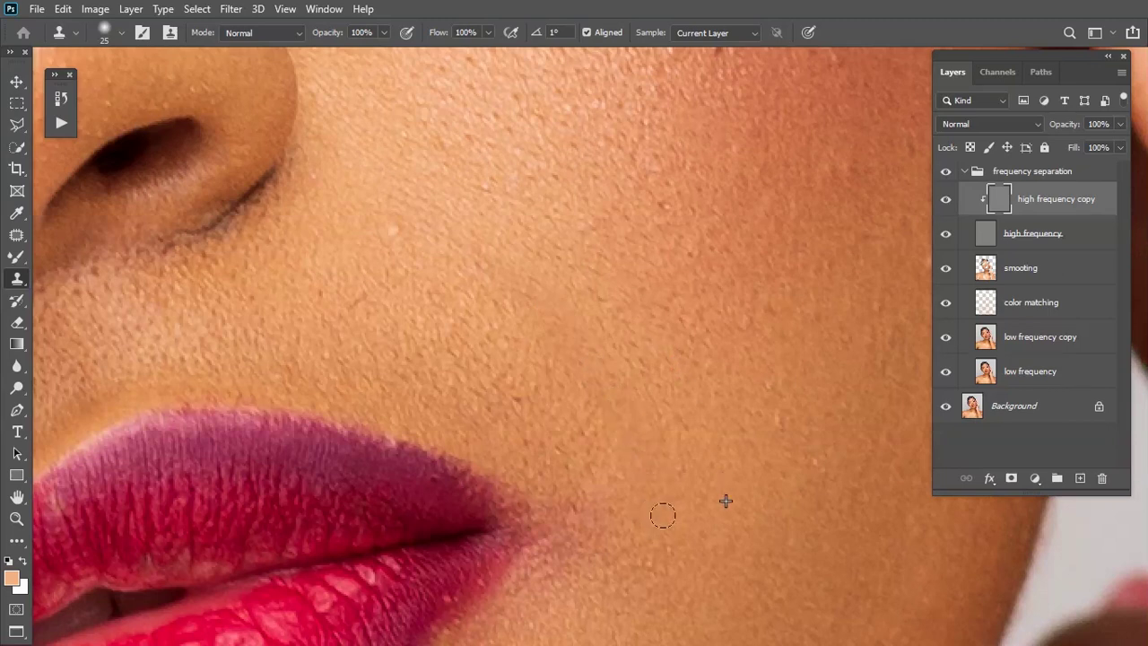
- Clone adjacent texture over the scattered small bumps on the middle of the cheek beside the nostril
key(space)
mouse_move(618, 212)
mouse_down()
mouse_move(690, 409)
mouse_move(574, 492)
mouse_up()
key(alt)
drag(665, 323, 620, 310)
key(alt)
click(423, 238)
key(alt)
alt+click(433, 266)
click(462, 243)
alt+click(440, 310)
click(498, 273)
key(alt)
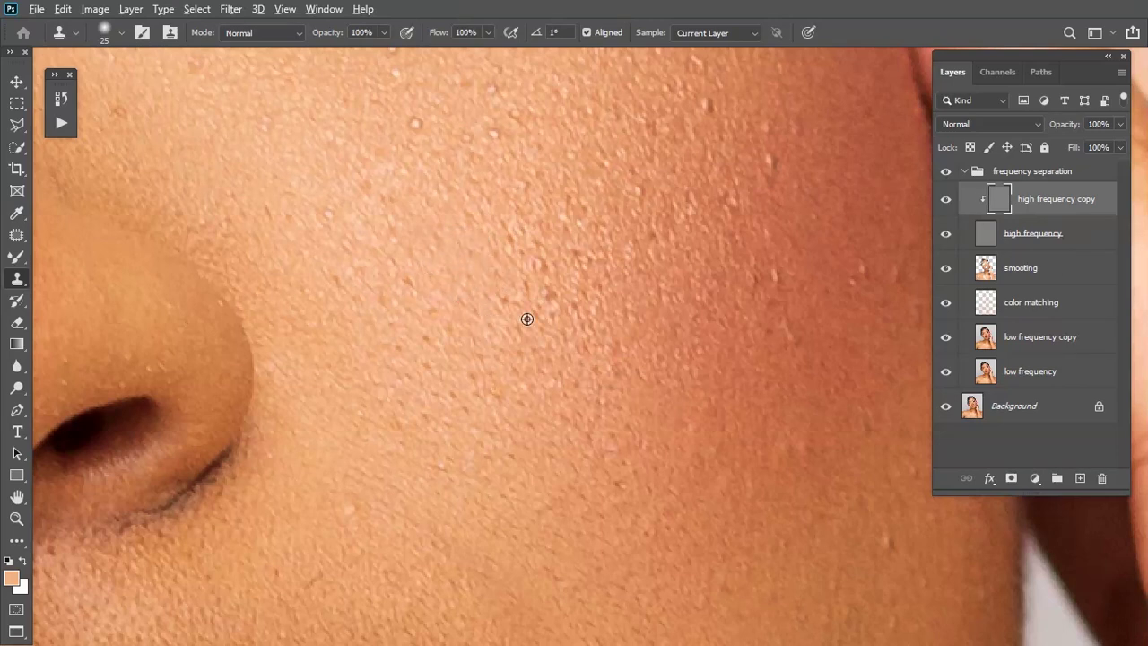
click(540, 292)
- Clone clean skin over the round bumps on the shiny upper cheek below the under-eye area
drag(503, 243, 469, 390)
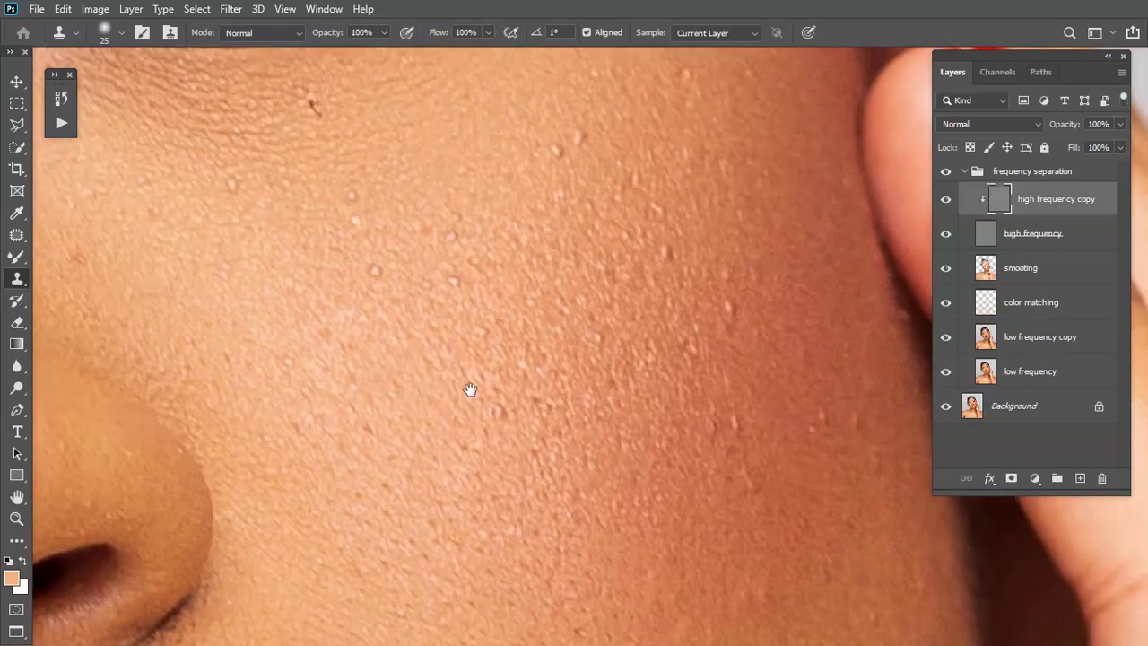
alt+click(366, 303)
click(381, 294)
click(451, 283)
alt+click(418, 313)
click(425, 285)
click(349, 192)
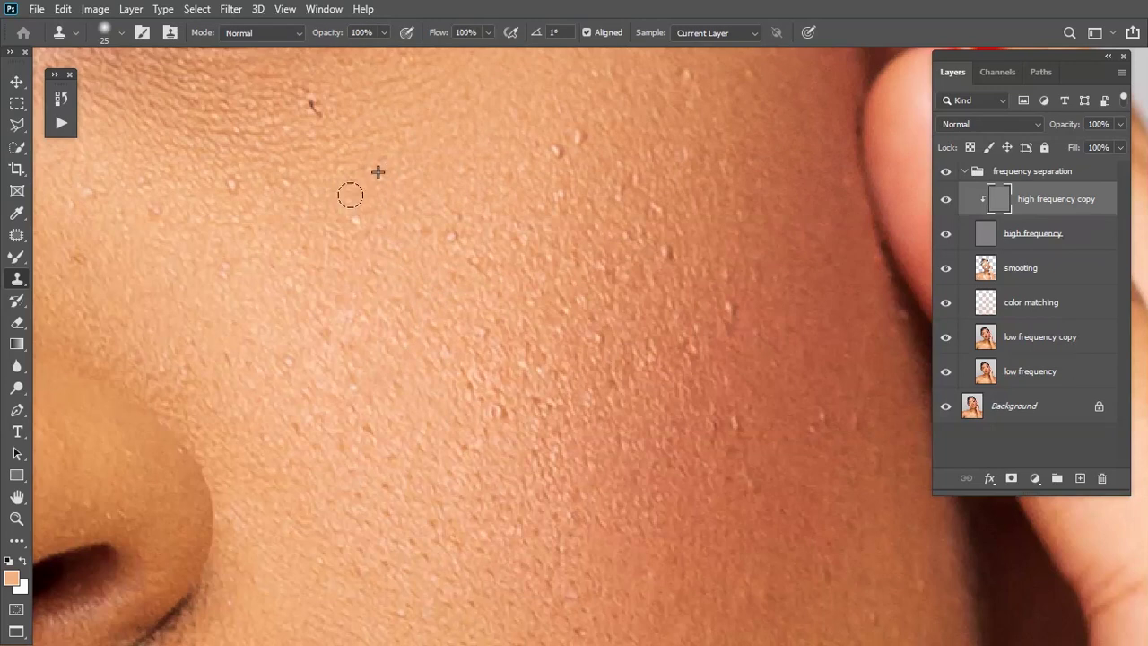
click(358, 224)
click(355, 221)
- Clone over the dark hair-like mark under the eye and the small spots between the under-eye area and the nose
drag(320, 213, 523, 398)
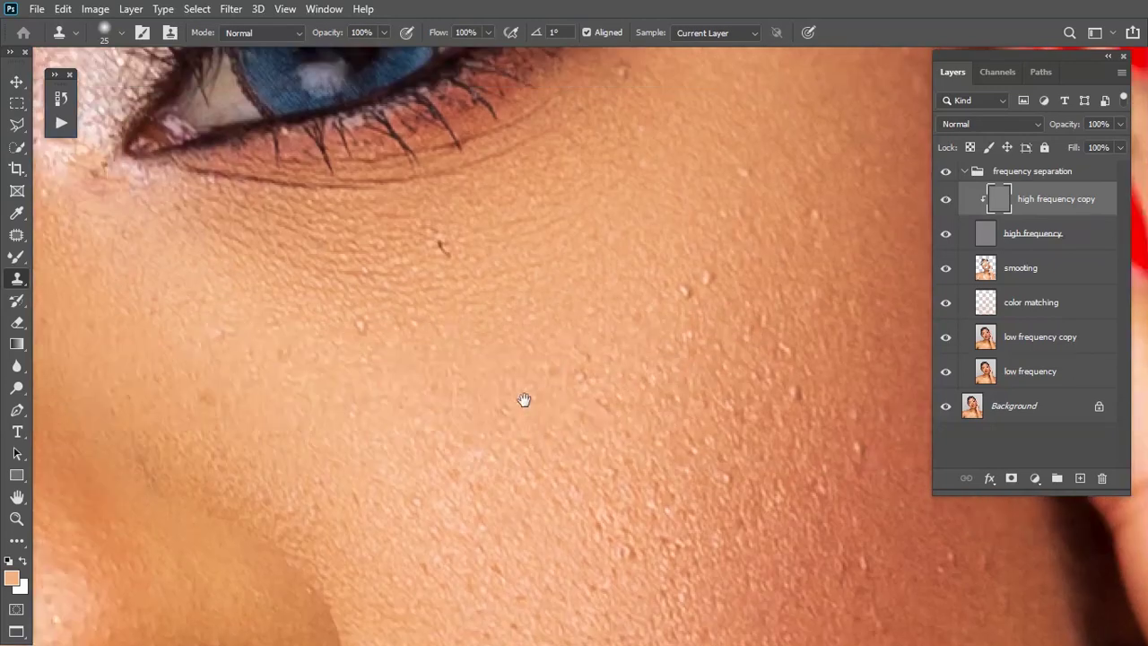
click(565, 334)
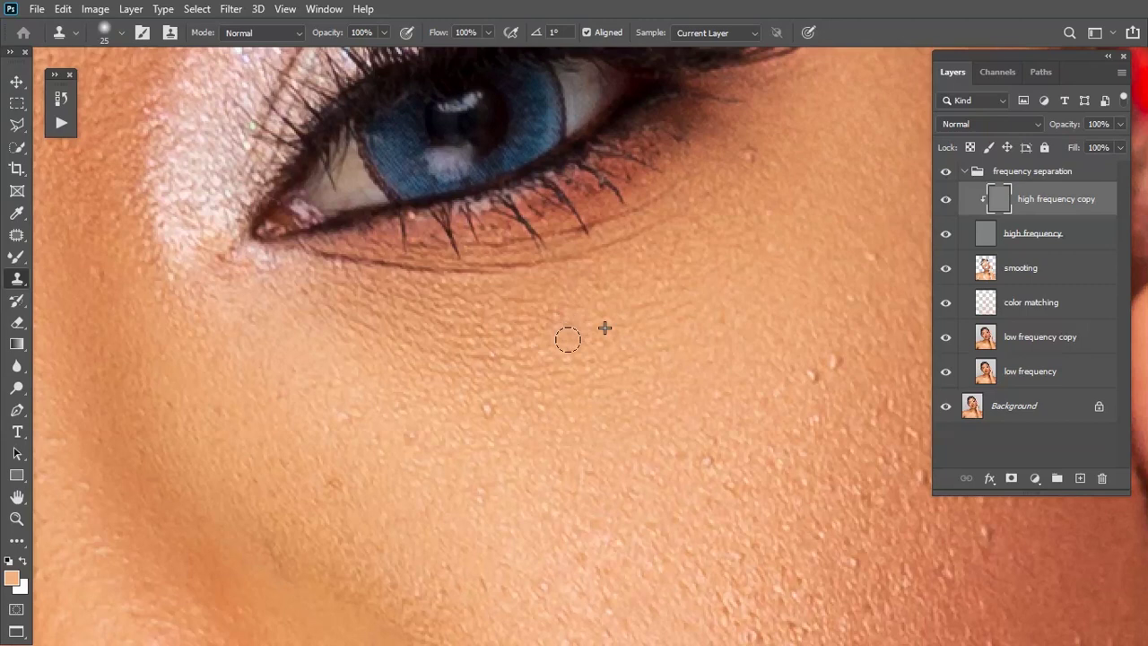
click(486, 414)
click(375, 467)
click(305, 513)
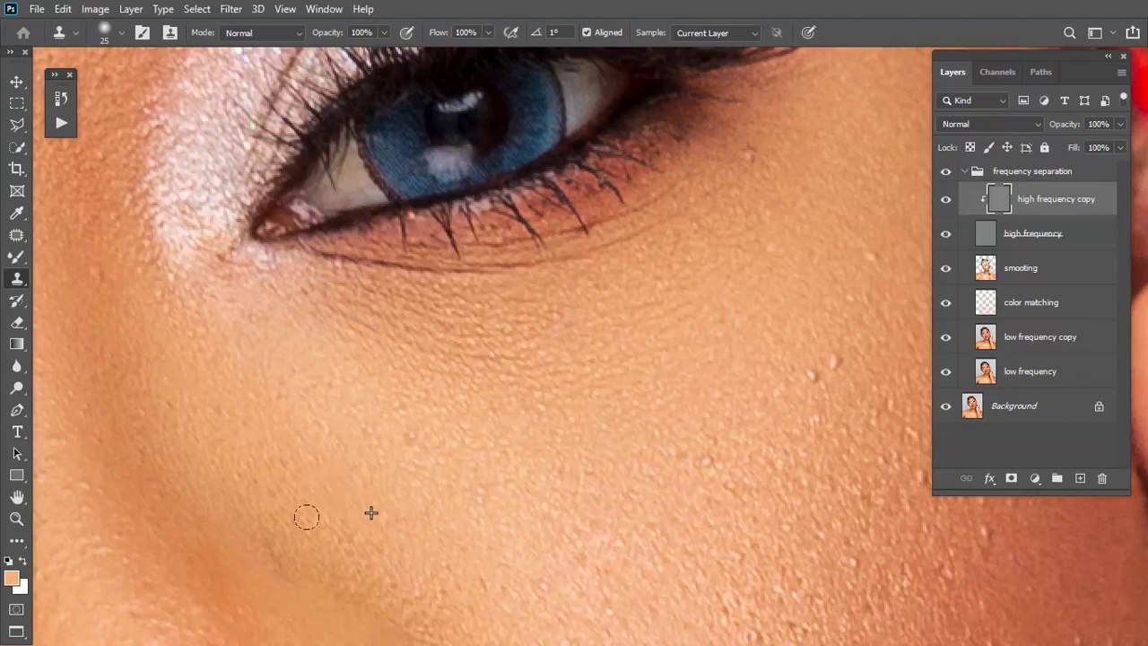
- Clone over the pair of bumps and the smaller blemishes on the cheekbone below the eye's outer corner
drag(750, 404, 566, 456)
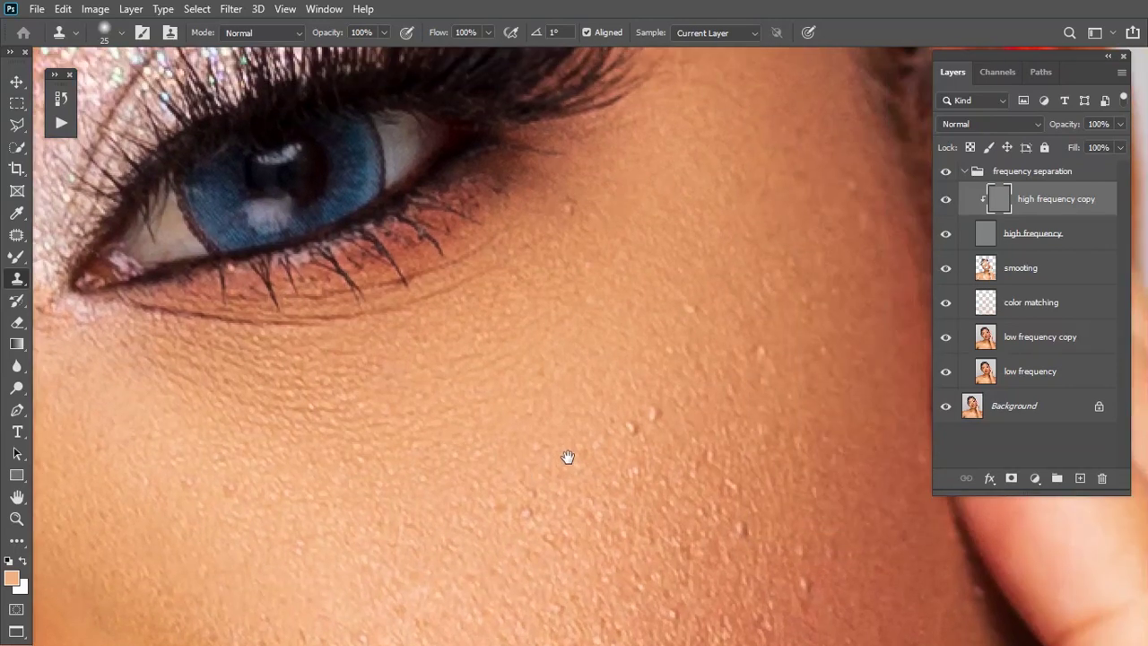
mouse_move(651, 406)
mouse_down()
mouse_move(620, 429)
mouse_move(647, 416)
mouse_up()
alt+click(713, 278)
drag(690, 303, 687, 311)
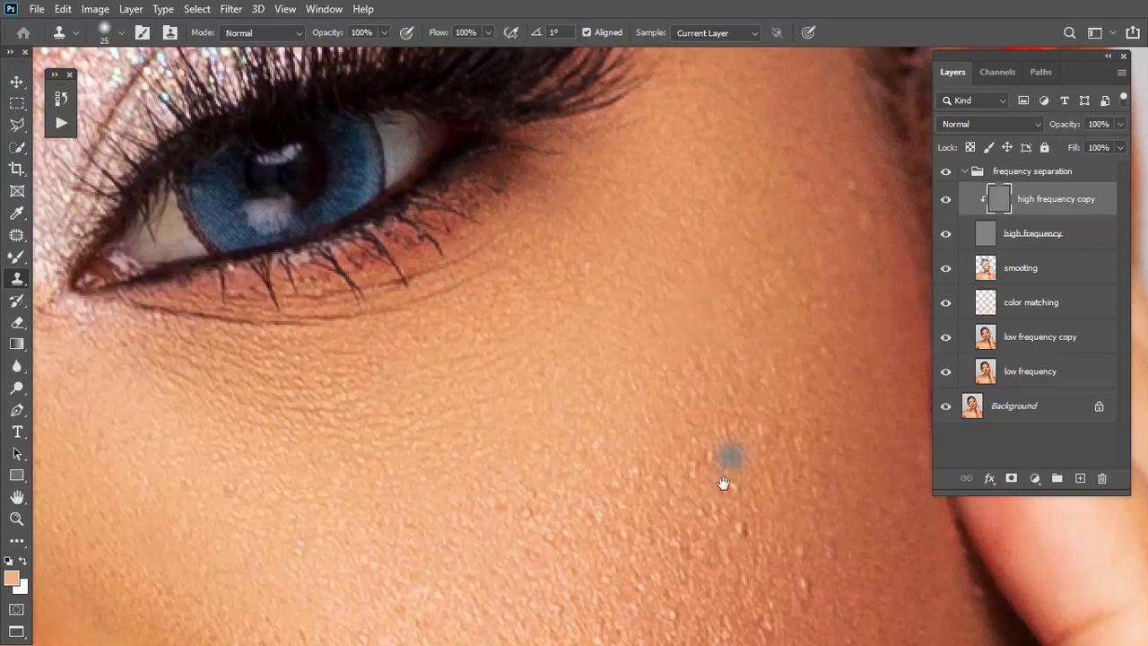
- Clone smooth texture over the raised bumps on the reddish outer cheek beside the fingers
drag(727, 456, 646, 269)
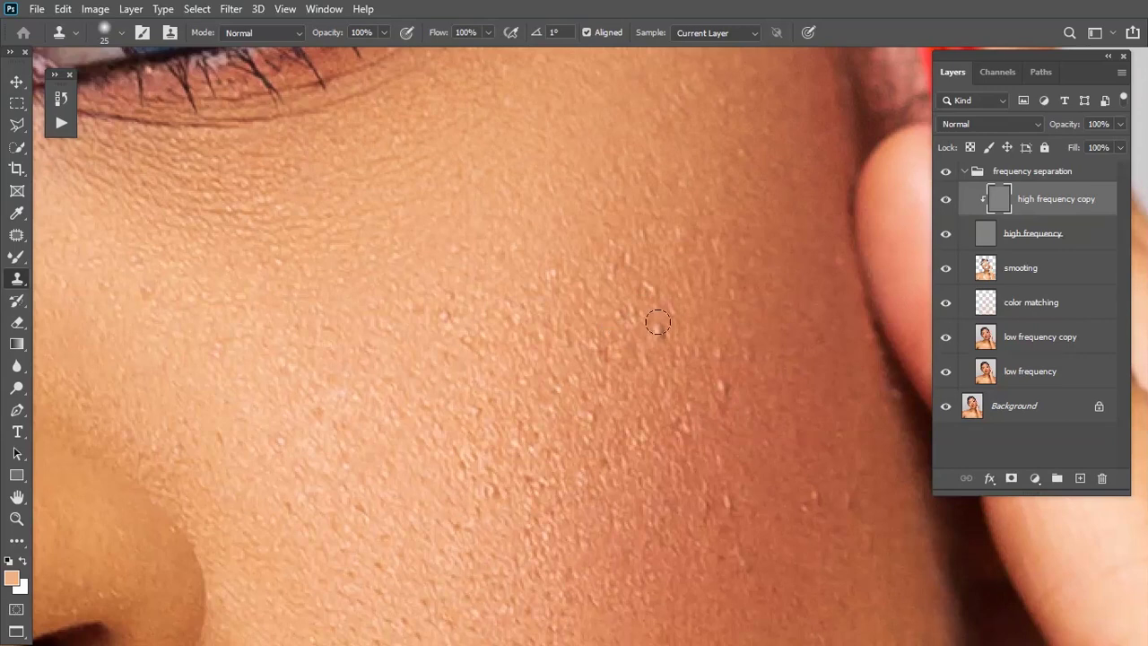
mouse_move(701, 368)
mouse_down()
mouse_move(723, 392)
mouse_move(712, 469)
mouse_move(632, 351)
mouse_up()
alt+click(617, 375)
click(651, 354)
alt+click(633, 419)
click(665, 417)
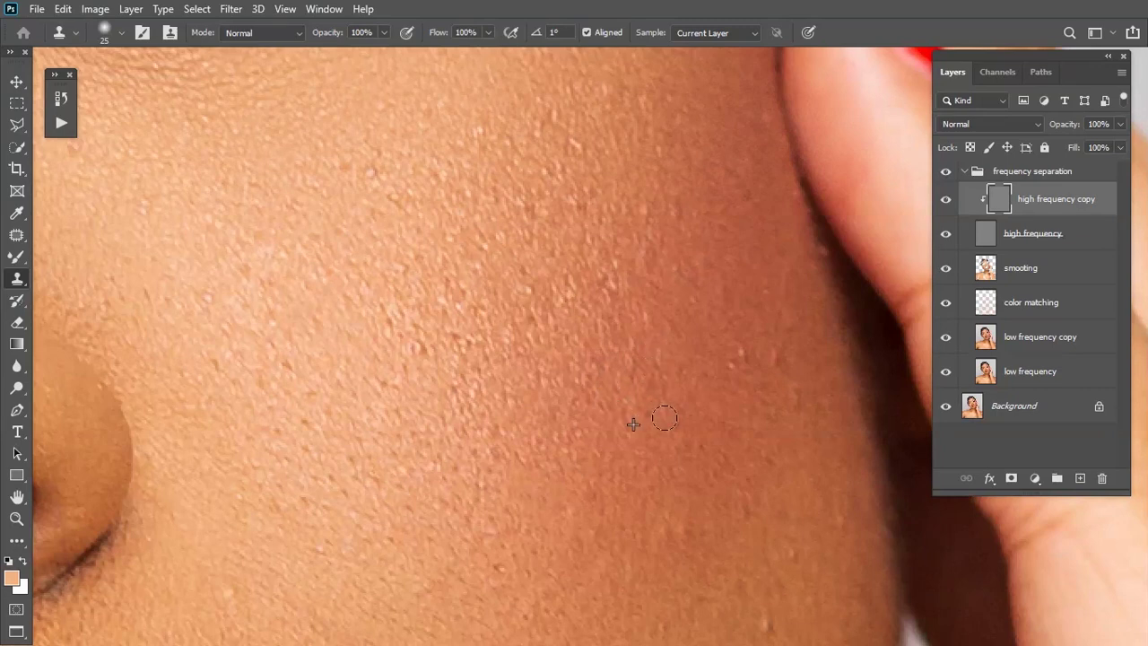
click(738, 358)
click(772, 356)
- Clone over the remaining bumps on the lower outer cheek near the jaw edge
drag(725, 466, 617, 266)
click(632, 375)
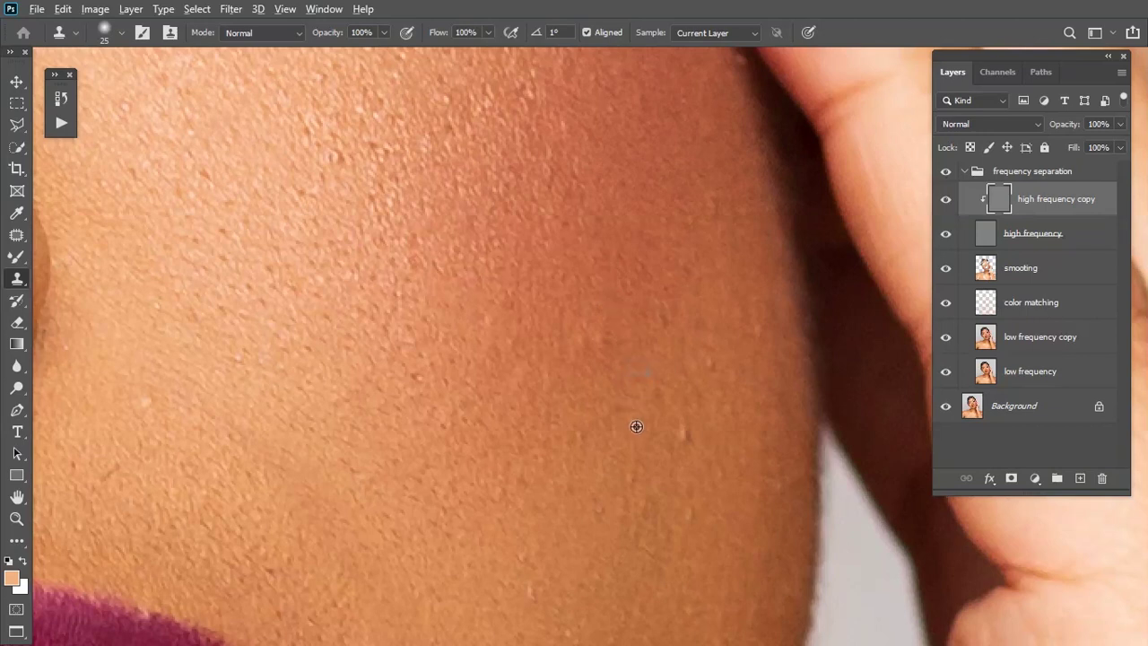
click(654, 439)
click(671, 395)
click(661, 389)
click(655, 313)
- Clone forehead texture over the pink speck and the small scar-like mark near the hairline
mouse_move(359, 260)
mouse_down()
mouse_move(451, 261)
mouse_move(620, 451)
mouse_up()
drag(430, 90, 564, 277)
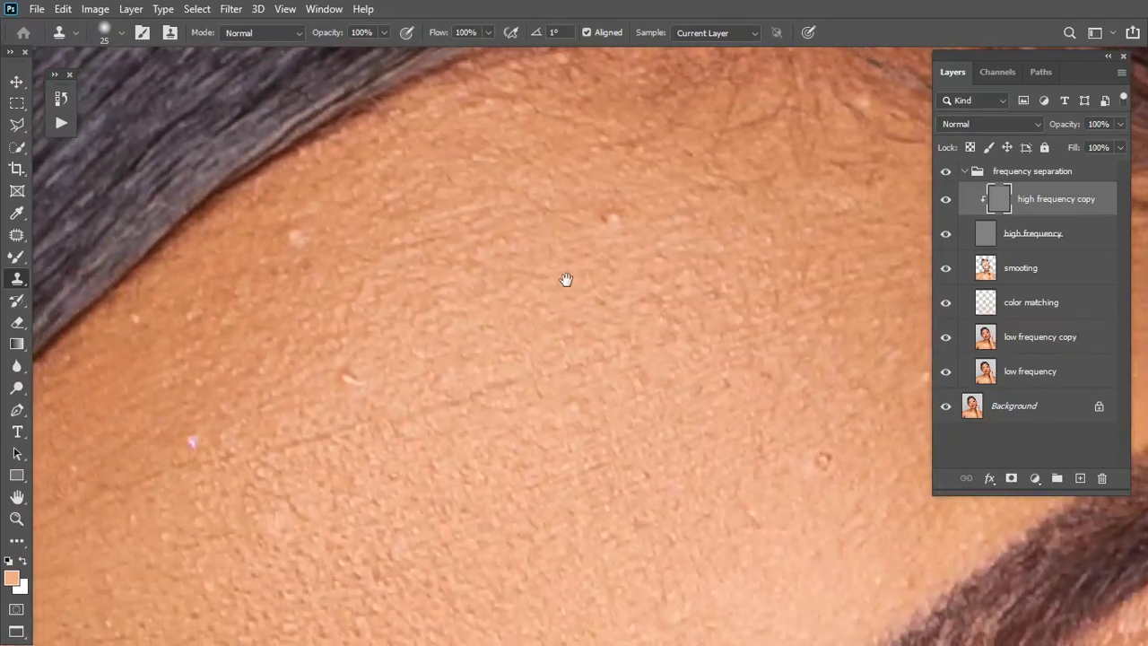
drag(674, 215, 742, 186)
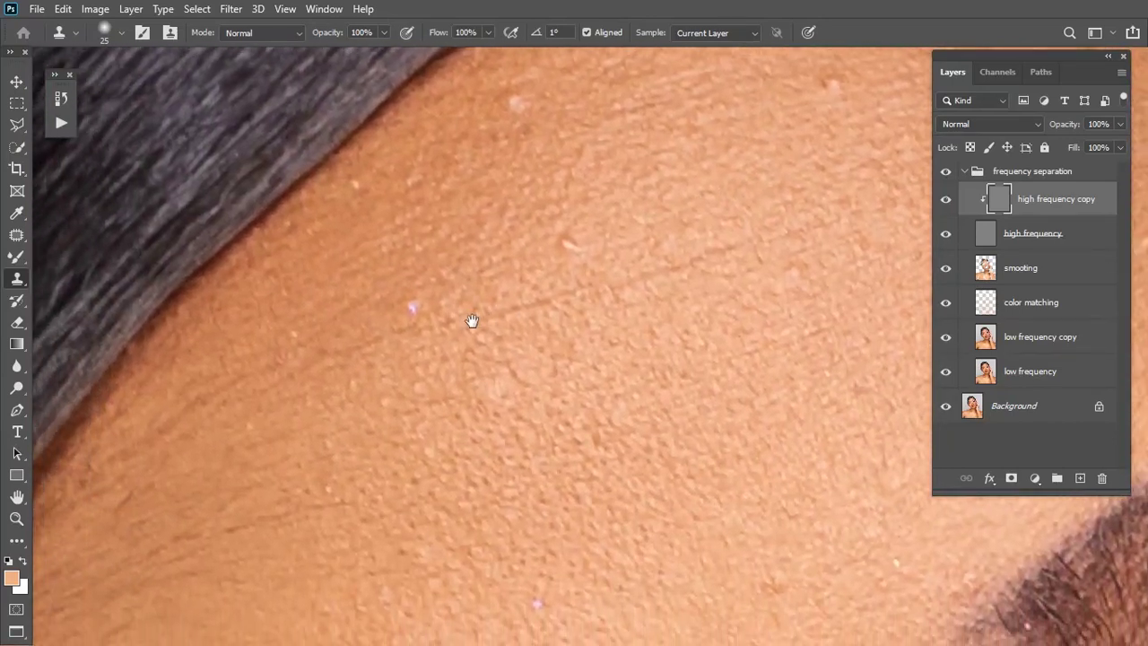
alt+click(380, 332)
click(405, 306)
alt+click(334, 467)
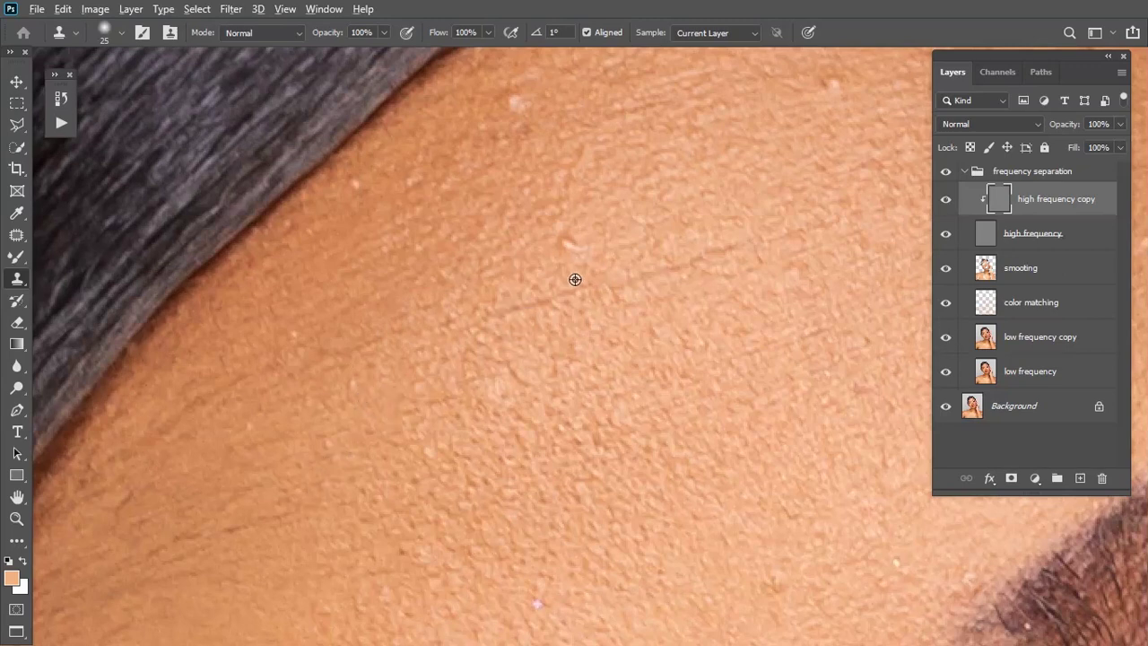
alt+click(523, 248)
click(564, 238)
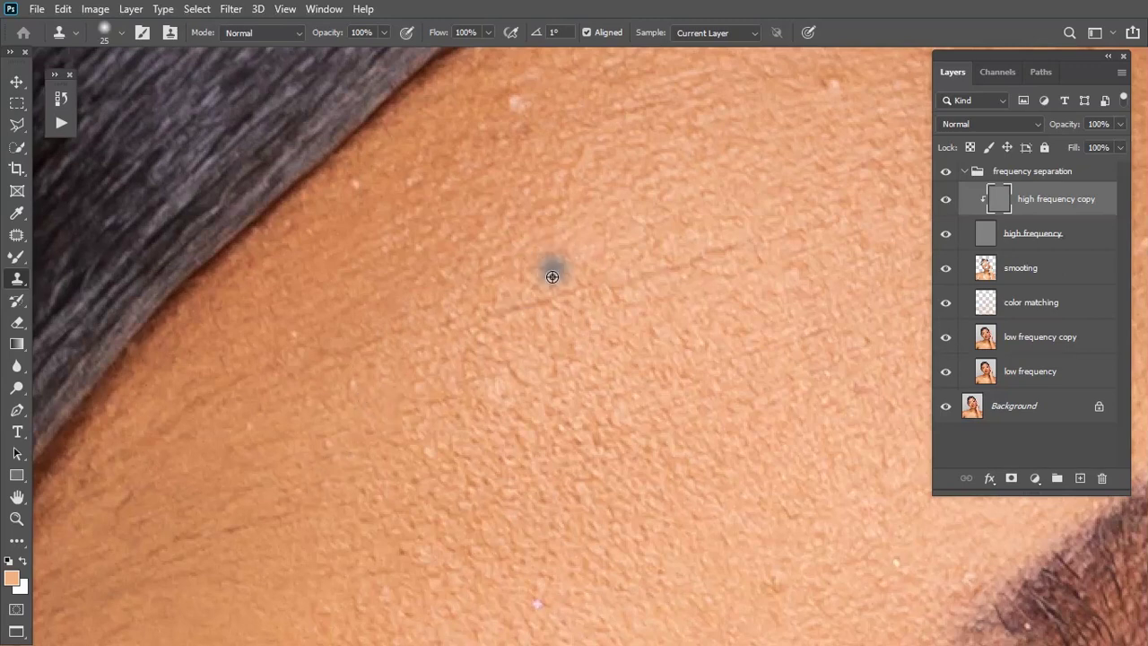
- Clone over the fine diagonal forehead line and the pale spot beside the hairline
alt+click(513, 278)
mouse_move(515, 302)
mouse_down()
mouse_move(622, 259)
mouse_move(700, 250)
mouse_up()
alt+click(520, 129)
click(514, 104)
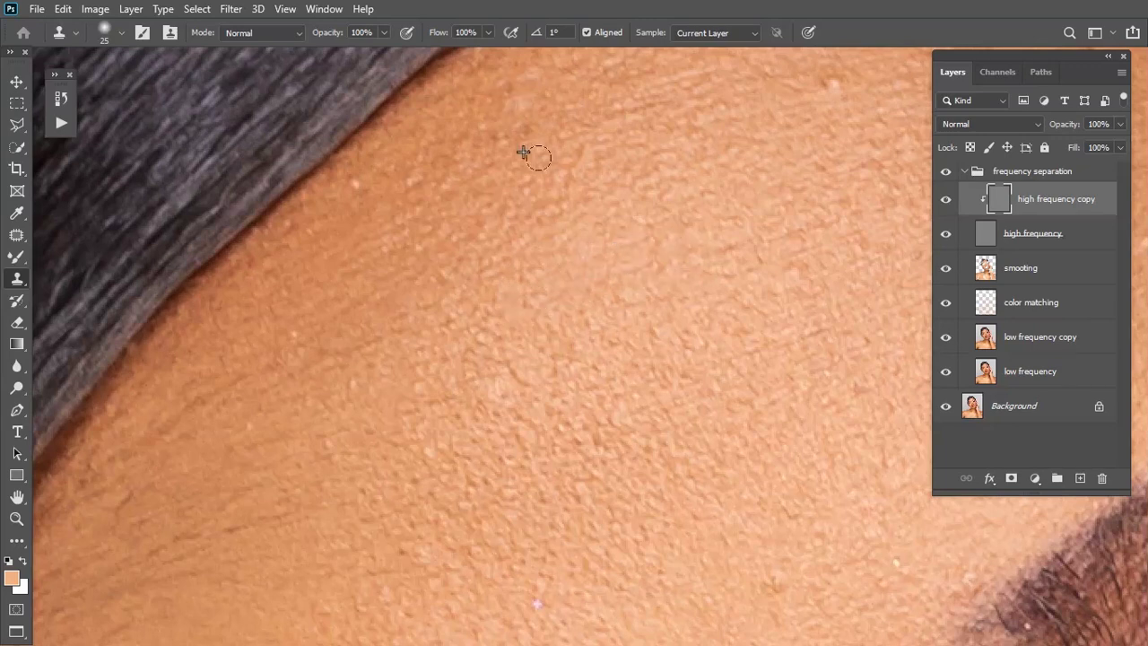
- Clone over the bump on the upper forehead and the two blemishes above the arched eyebrow
scroll(538, 242, down, 3)
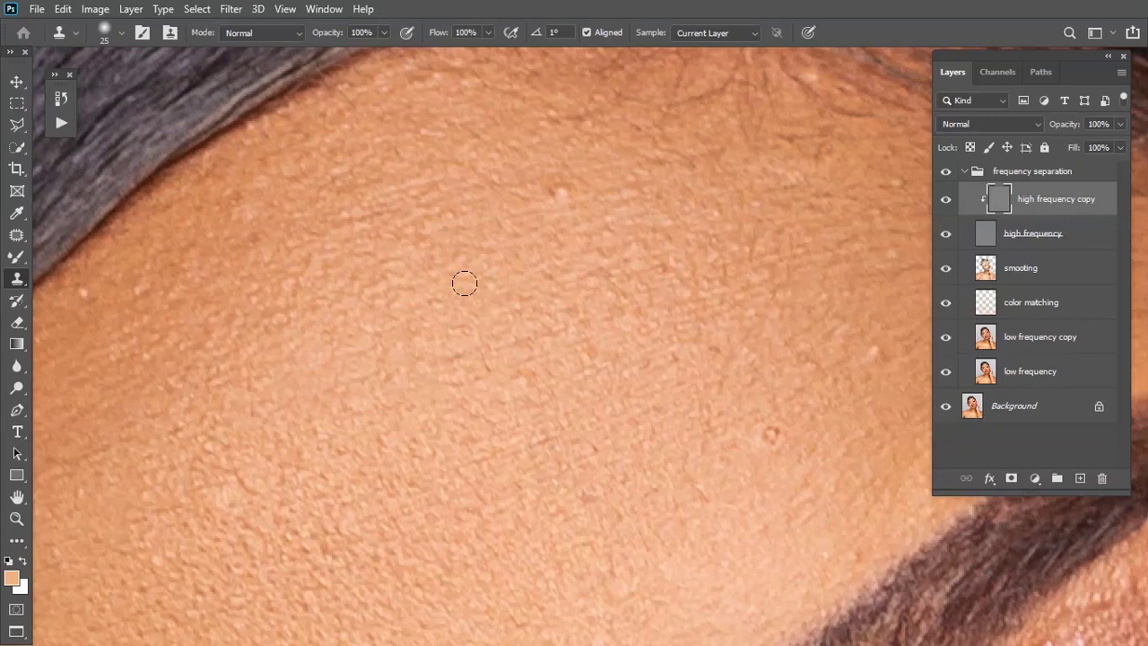
alt+click(548, 233)
mouse_move(558, 196)
mouse_down()
mouse_move(546, 189)
mouse_move(557, 187)
mouse_up()
drag(682, 386, 512, 238)
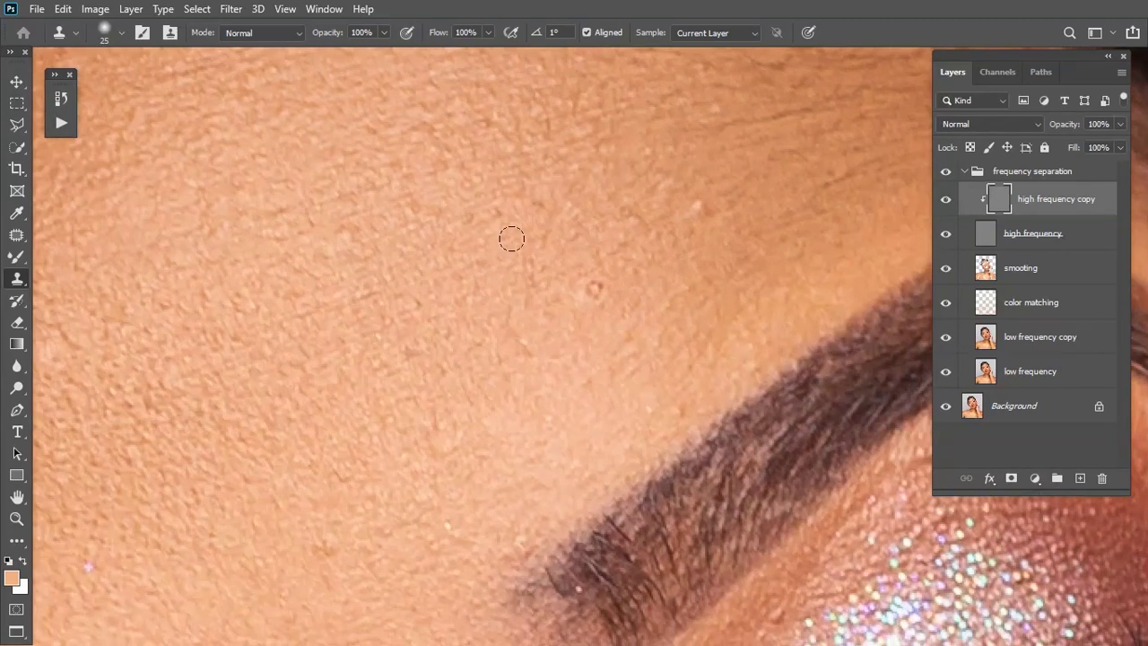
drag(590, 285, 589, 290)
alt+click(709, 239)
mouse_move(700, 205)
mouse_down()
mouse_move(712, 211)
mouse_move(646, 239)
mouse_move(597, 402)
mouse_move(607, 233)
mouse_move(538, 209)
mouse_move(552, 198)
mouse_up()
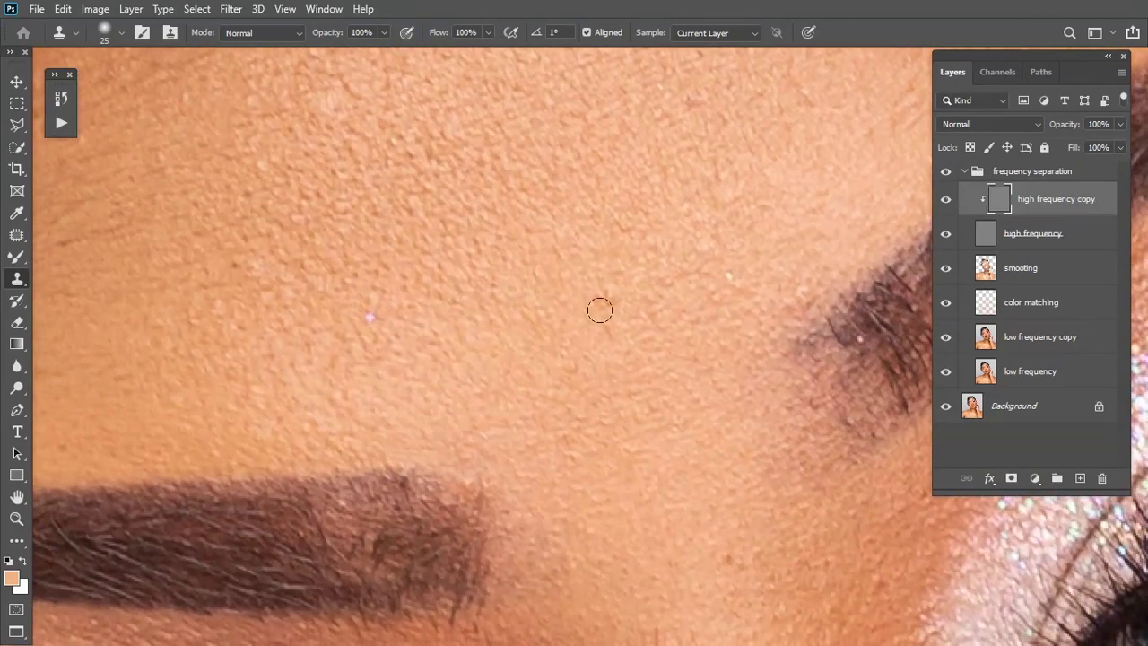
- Clone over the blemish above the gap between the eyebrows and the pink speck on the lower forehead
alt+click(579, 263)
drag(604, 290, 602, 320)
alt+click(398, 341)
click(363, 315)
- Clone over the light spots and bumps on the side of the forehead between the hairline and the straight eyebrow
mouse_move(269, 301)
mouse_down()
mouse_move(558, 358)
mouse_move(548, 375)
mouse_up()
alt+click(590, 380)
click(616, 332)
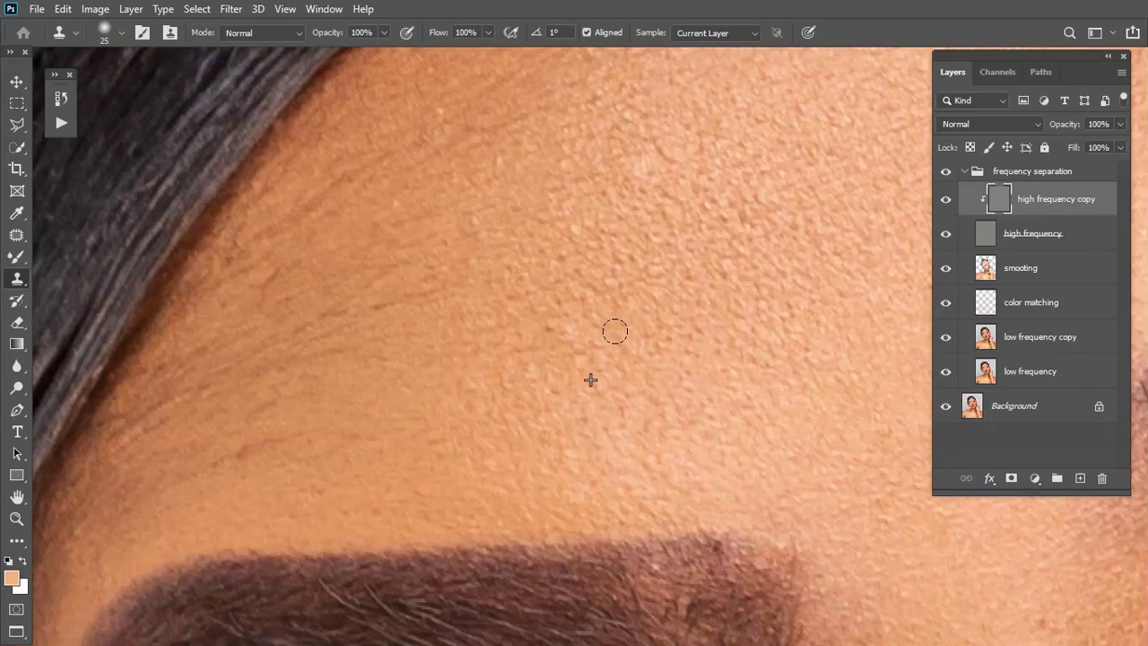
alt+click(528, 170)
click(536, 214)
click(601, 384)
drag(664, 473, 504, 312)
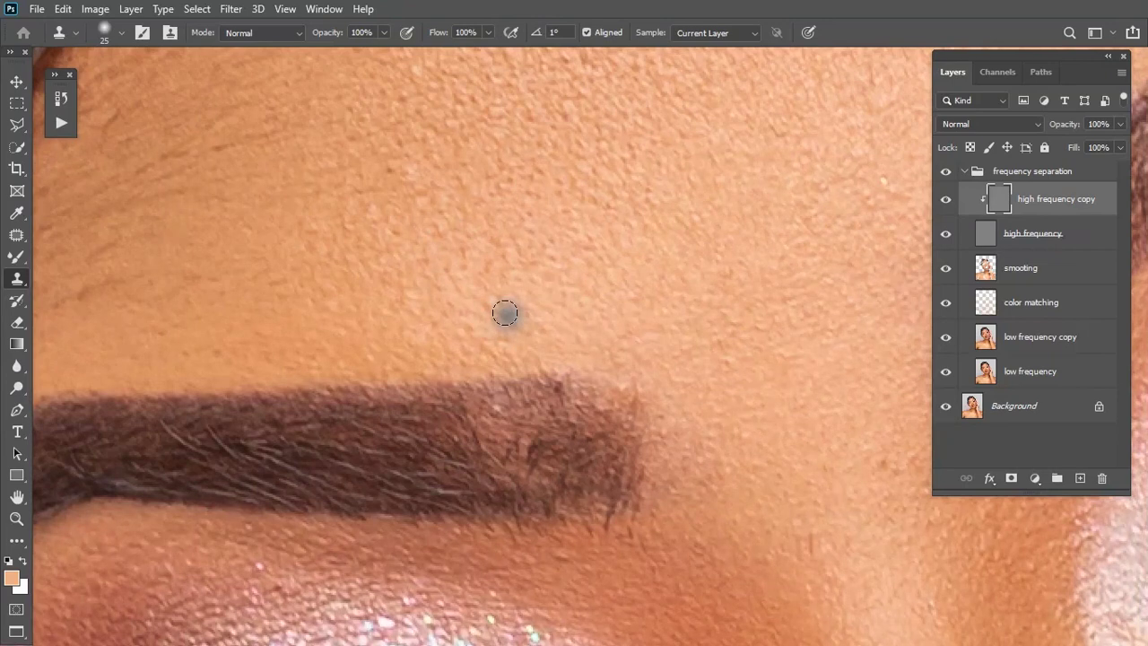
- Enlarge the Clone Stamp brush to 50 and clone over the dark mole and small specks on the chest nearest the raised arm
scroll(505, 312, down, 5)
scroll(507, 314, down, 4)
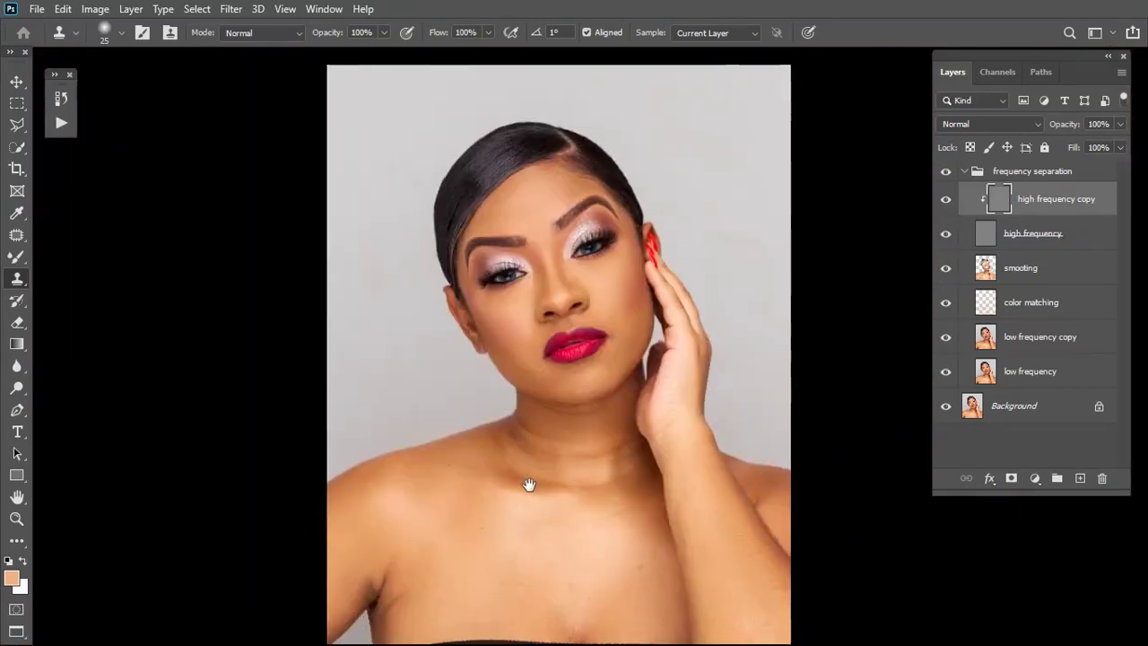
scroll(619, 600, up, 2)
scroll(619, 603, up, 2)
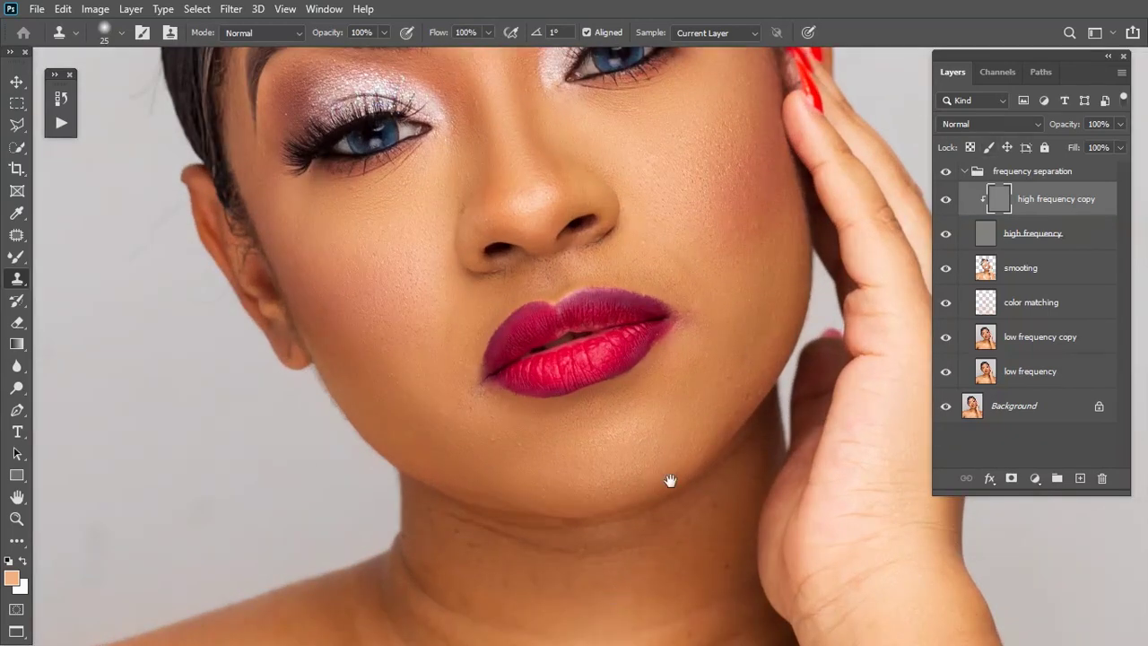
scroll(669, 479, down, 8)
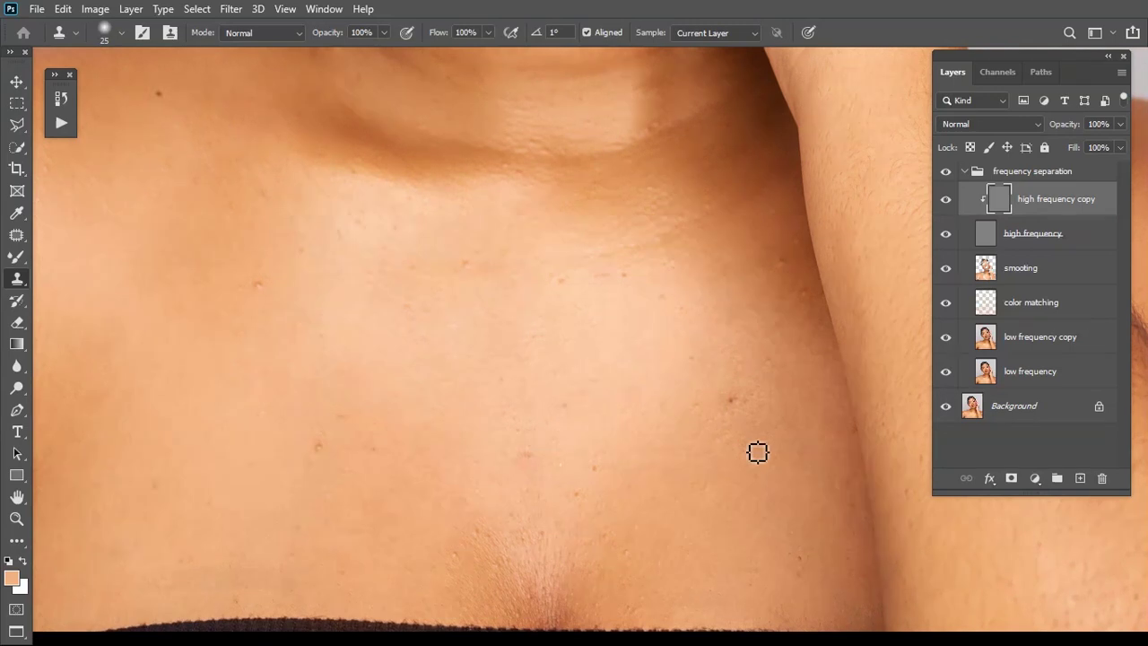
scroll(750, 451, up, 1)
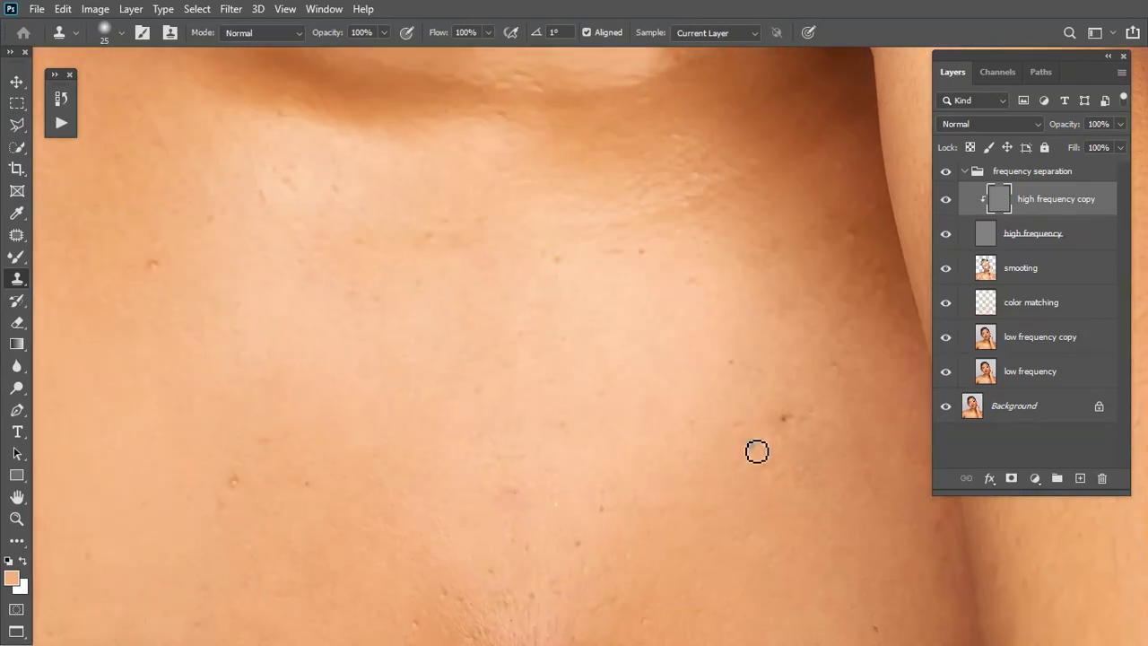
key(bracketright)
key(bracketright)
alt+click(778, 407)
click(789, 423)
click(854, 296)
key(bracketright)
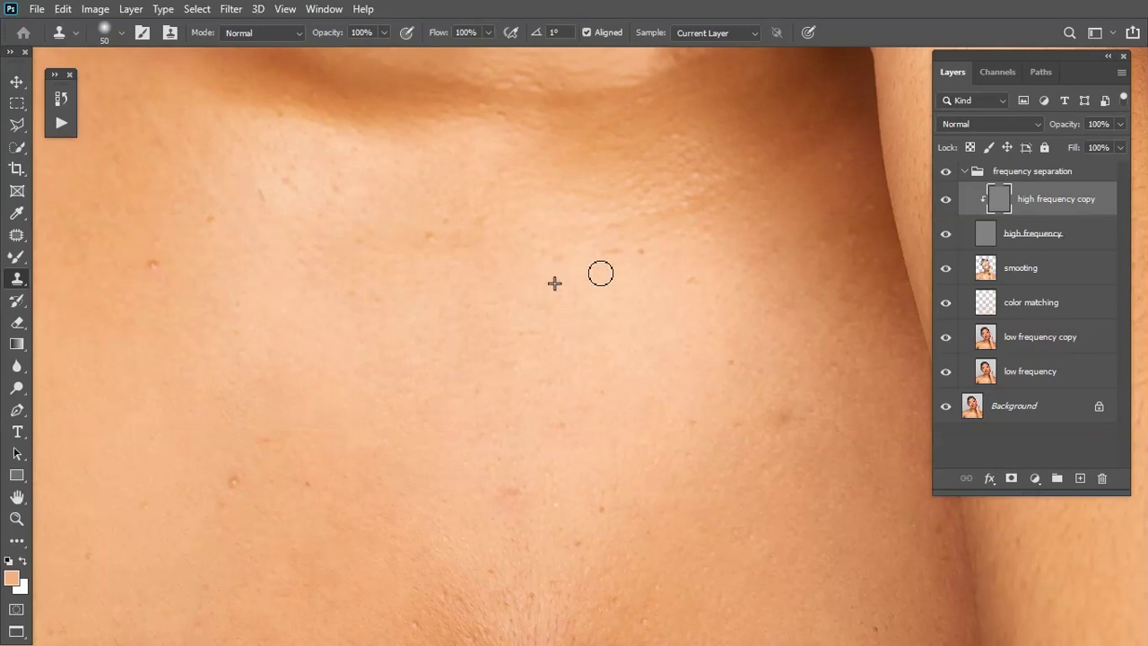
alt+click(645, 261)
- Clone clean skin over the two raised reddish spots on the opposite side of the chest
drag(259, 314, 530, 341)
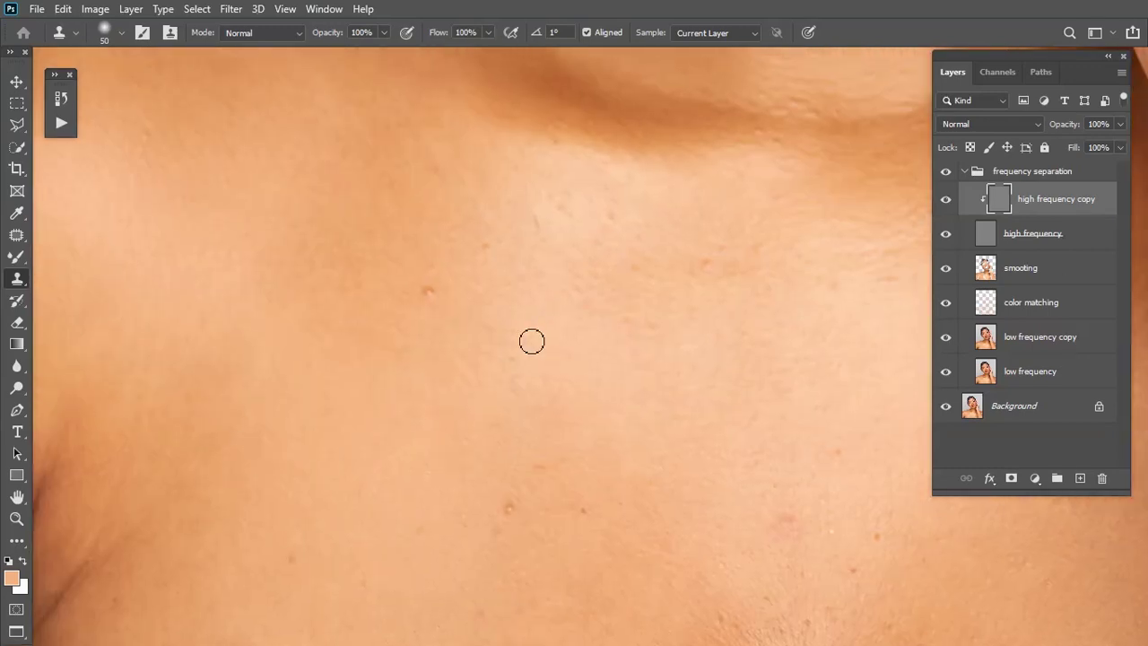
click(428, 296)
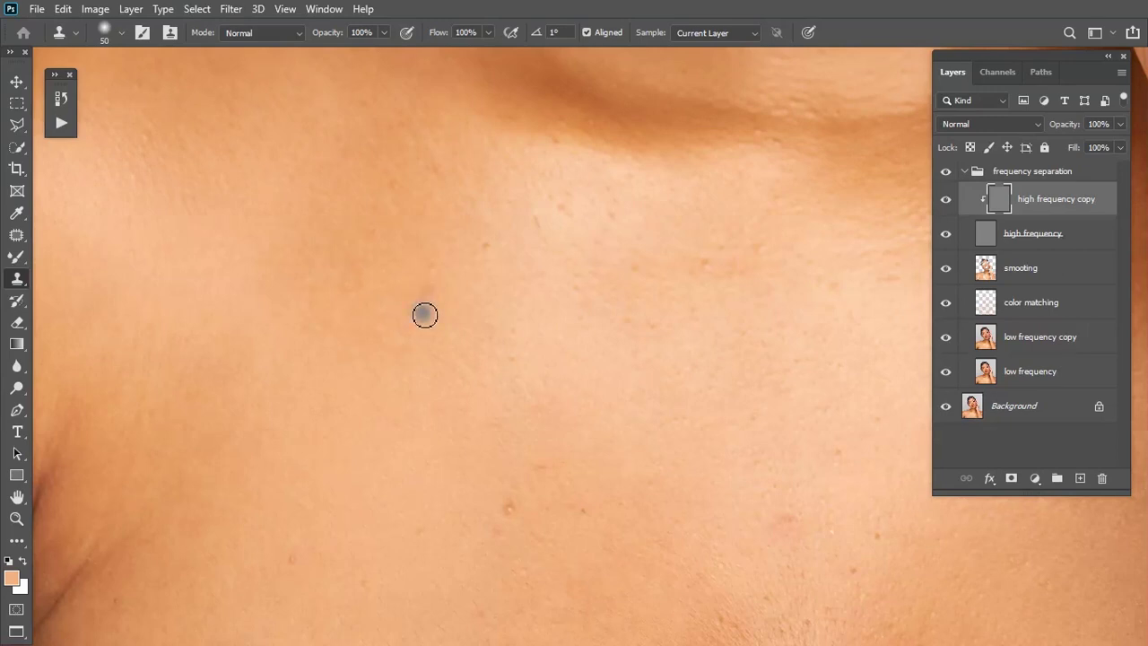
drag(481, 483, 507, 326)
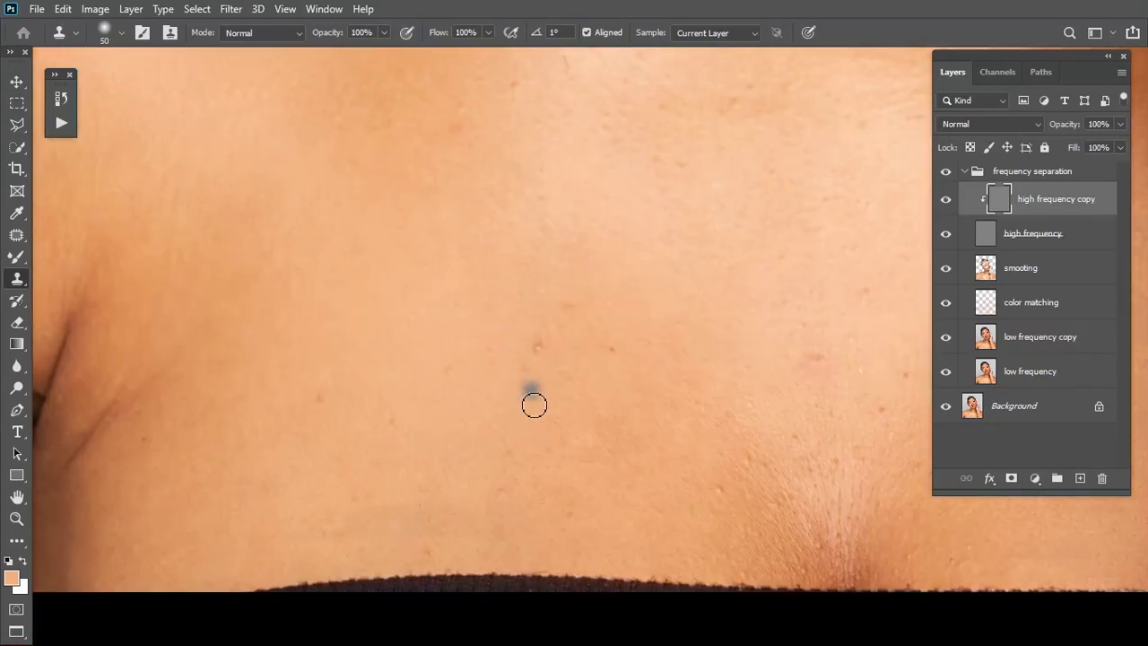
alt+click(505, 356)
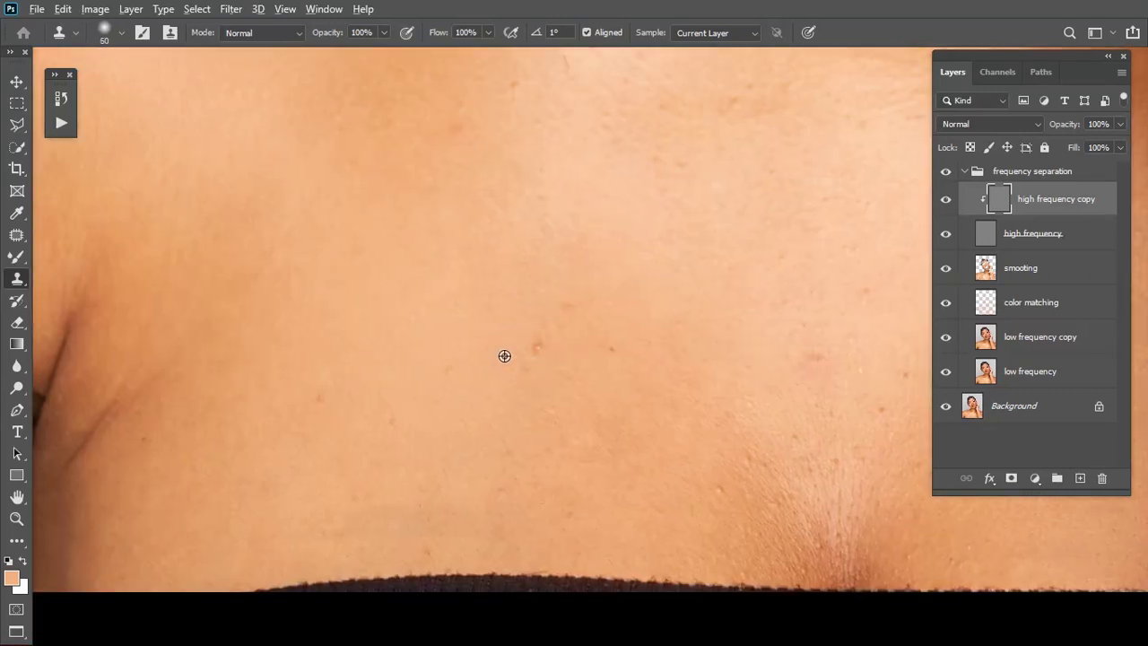
mouse_move(538, 345)
mouse_down()
mouse_move(559, 310)
mouse_move(554, 325)
mouse_up()
- Clone over the small leftover specks on the lower chest between the armpit and the garment edge
drag(406, 397, 457, 300)
alt+click(436, 338)
alt+click(404, 323)
click(392, 295)
- Clone shoulder texture over the dark mole below the shoulder line with the brush at size 60
mouse_move(210, 54)
mouse_down()
mouse_move(414, 278)
mouse_move(448, 289)
mouse_move(367, 374)
mouse_up()
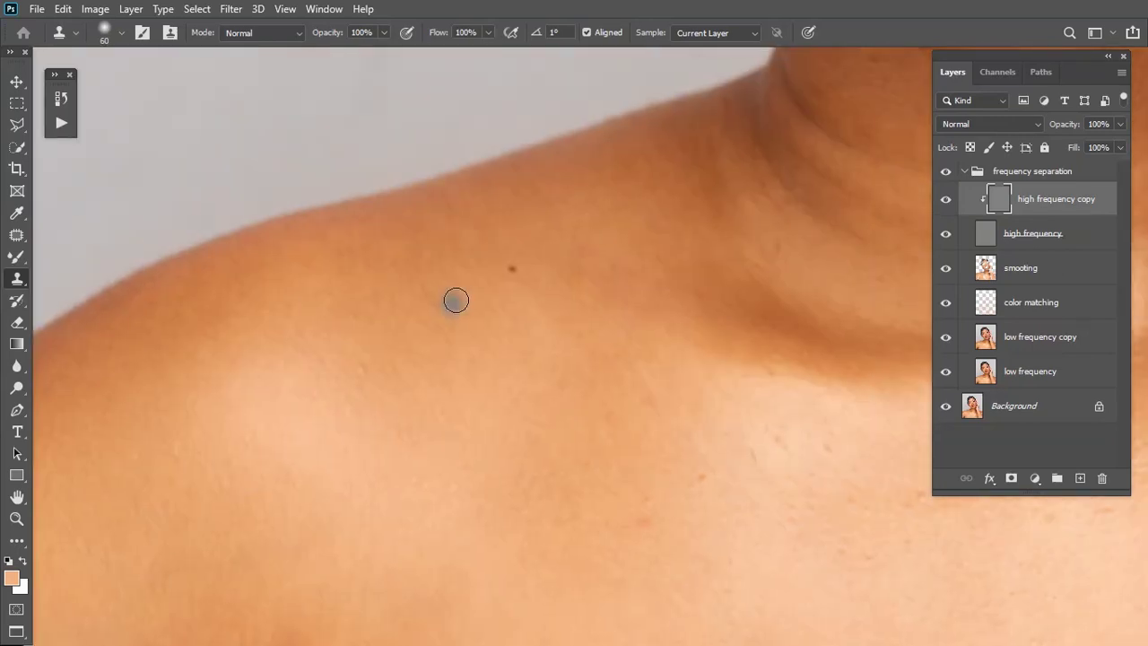
click(509, 267)
drag(571, 363, 508, 272)
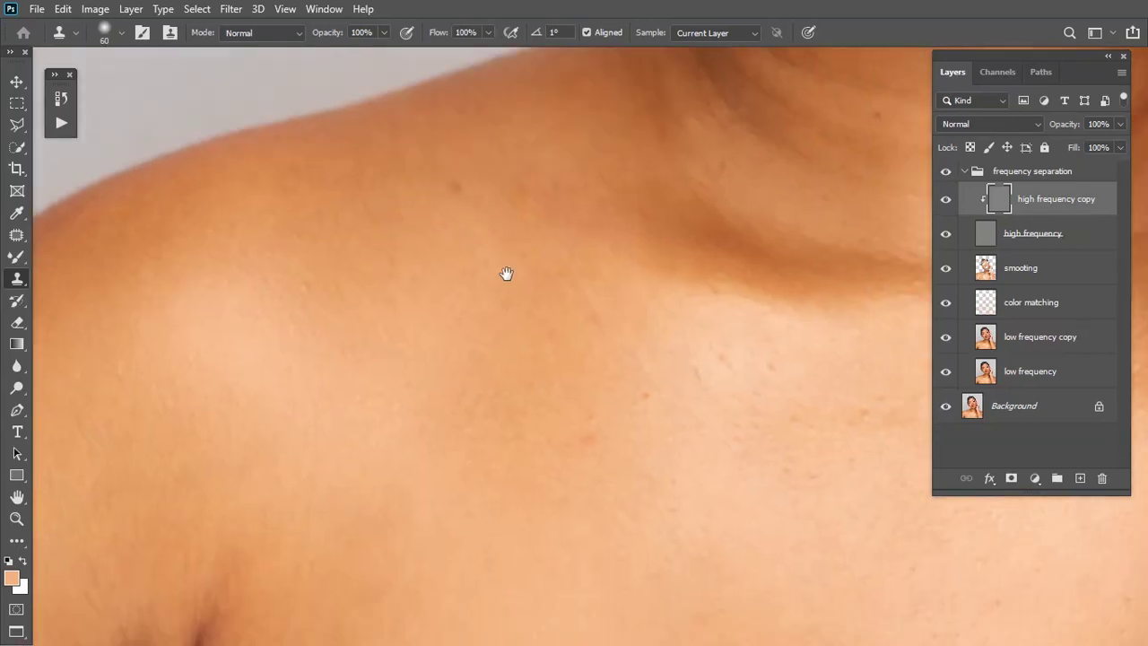
- Collapse the frequency separation group
click(628, 376)
mouse_move(628, 377)
mouse_down()
mouse_move(598, 351)
mouse_move(502, 357)
mouse_move(591, 355)
mouse_move(567, 334)
mouse_move(520, 368)
mouse_up()
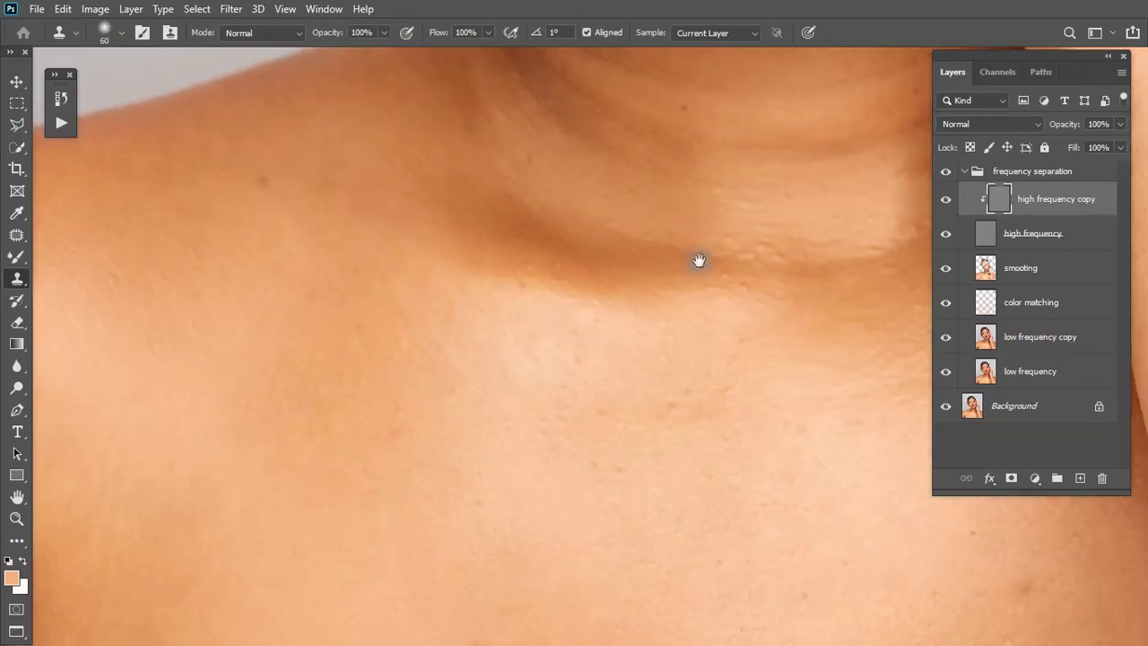
key(ctrl+minus)
key(ctrl+minus)
key(ctrl+minus)
key(ctrl+0)
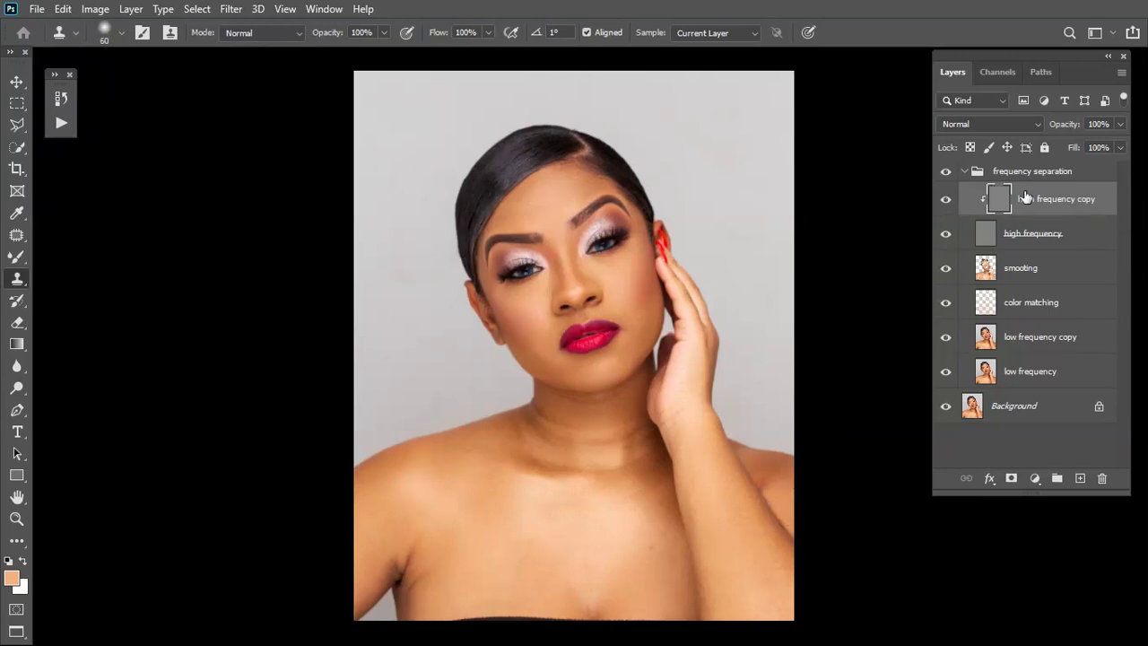
click(965, 172)
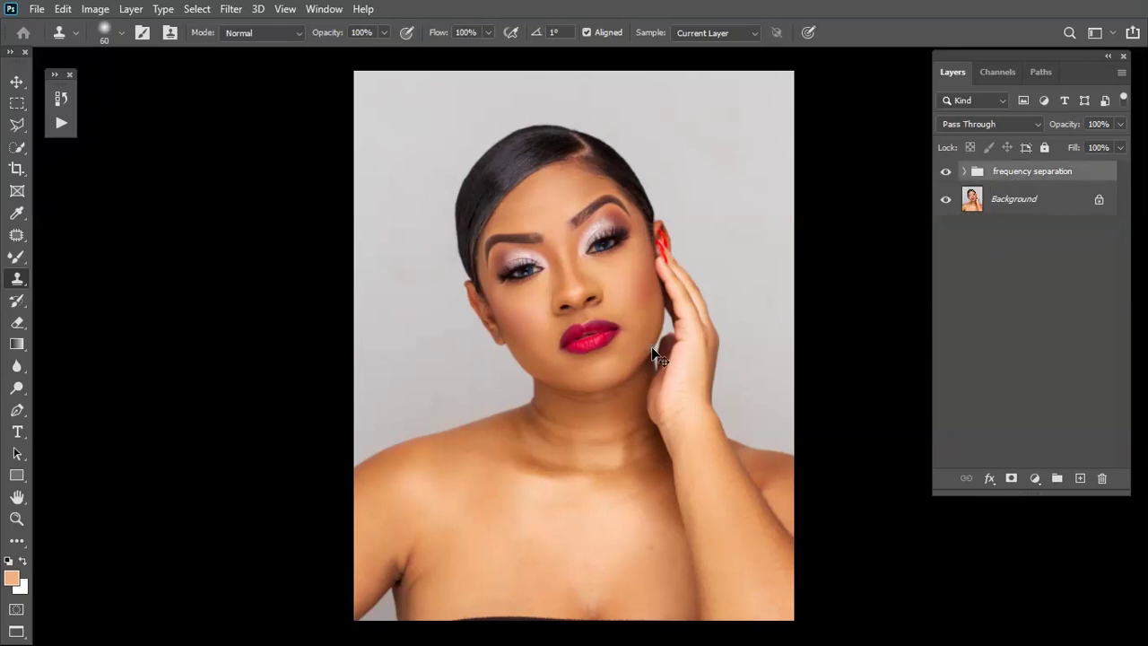
- Compare the portrait with and without the frequency separation group, at full view and closer on the face
key(ctrl+0)
click(945, 171)
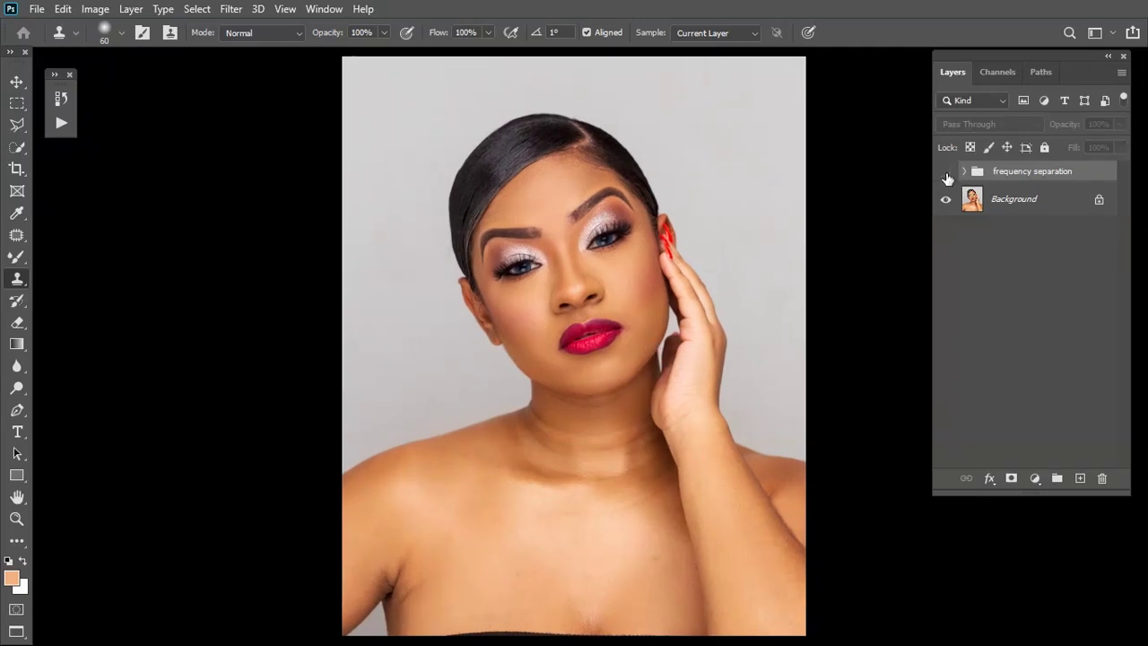
click(945, 172)
click(945, 172)
key(ctrl+plus)
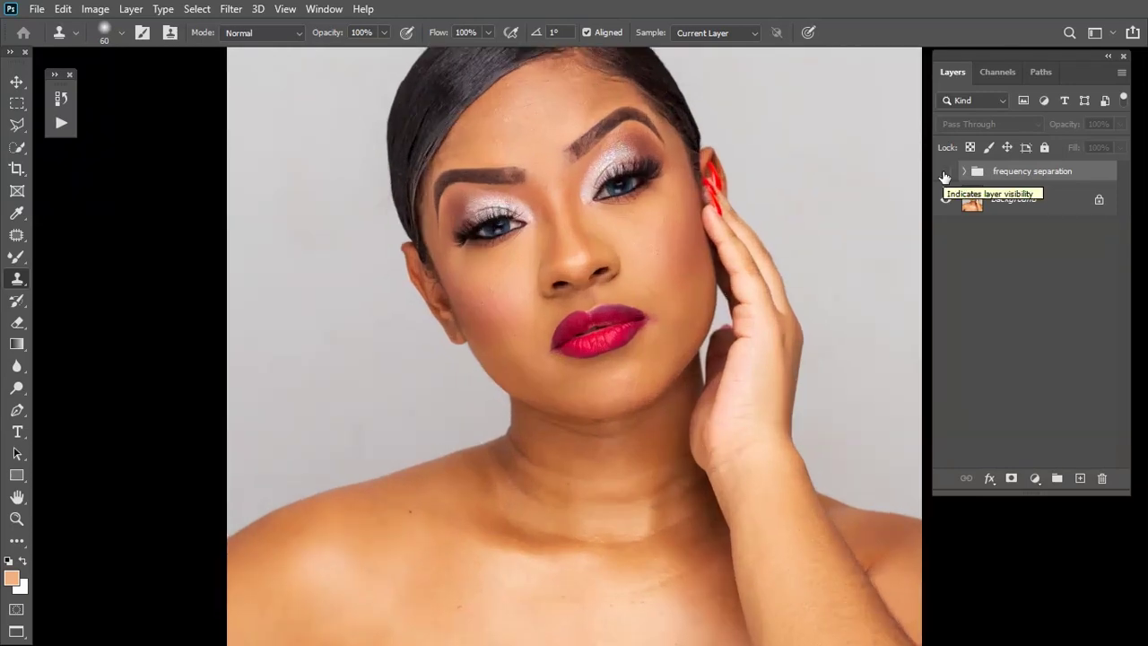
drag(572, 280, 567, 303)
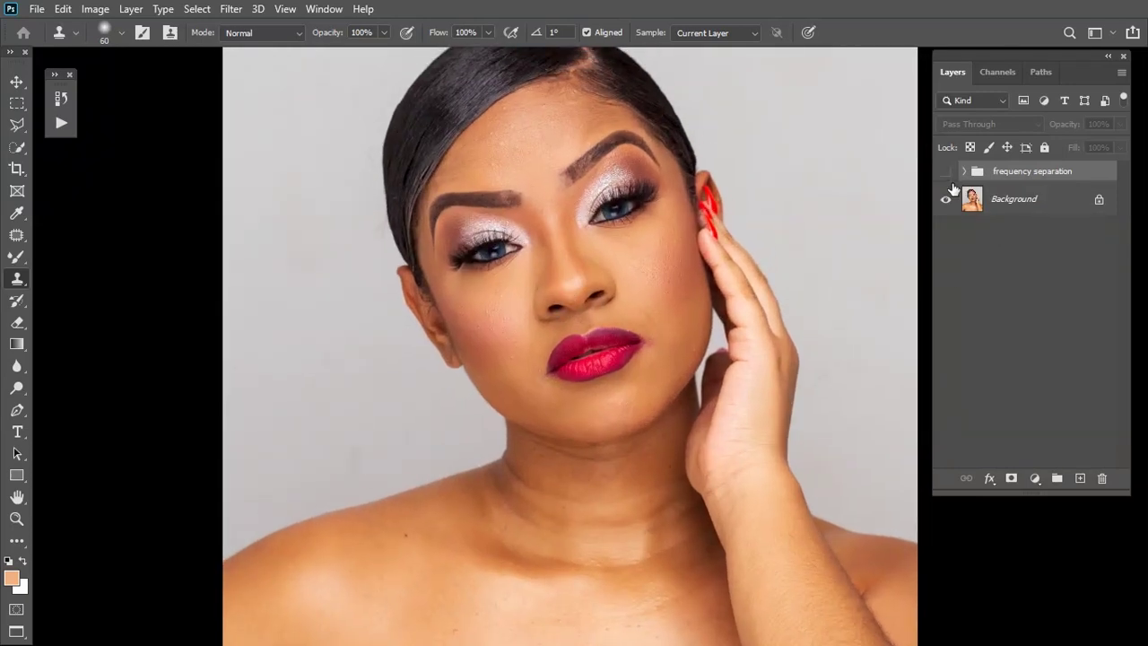
click(945, 173)
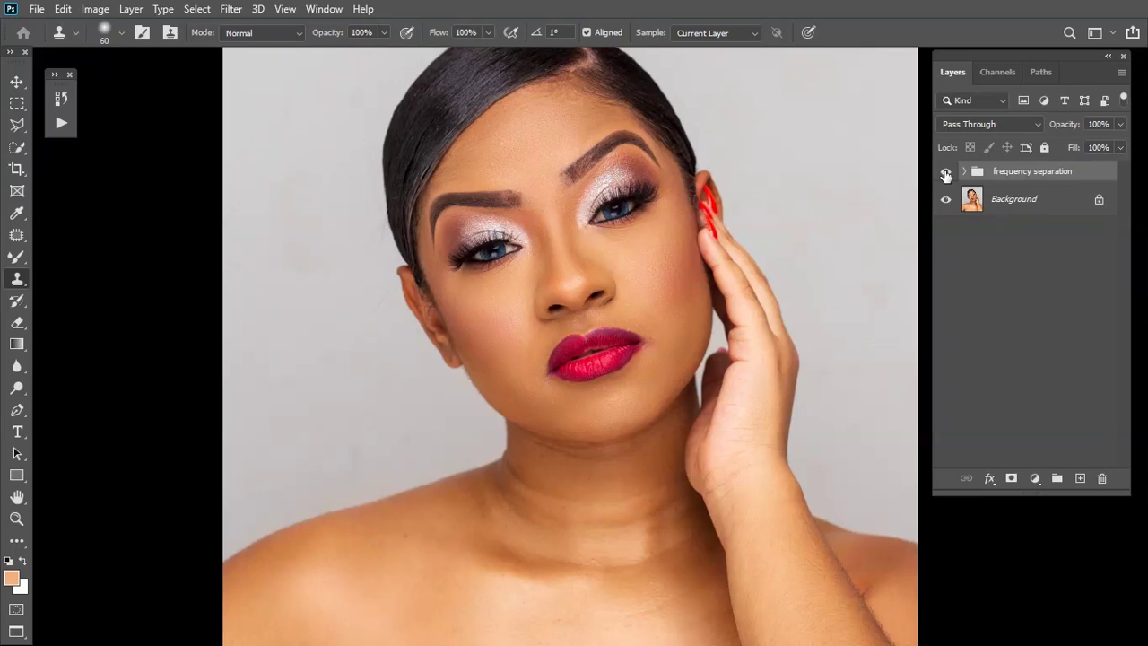
key(ctrl+minus)
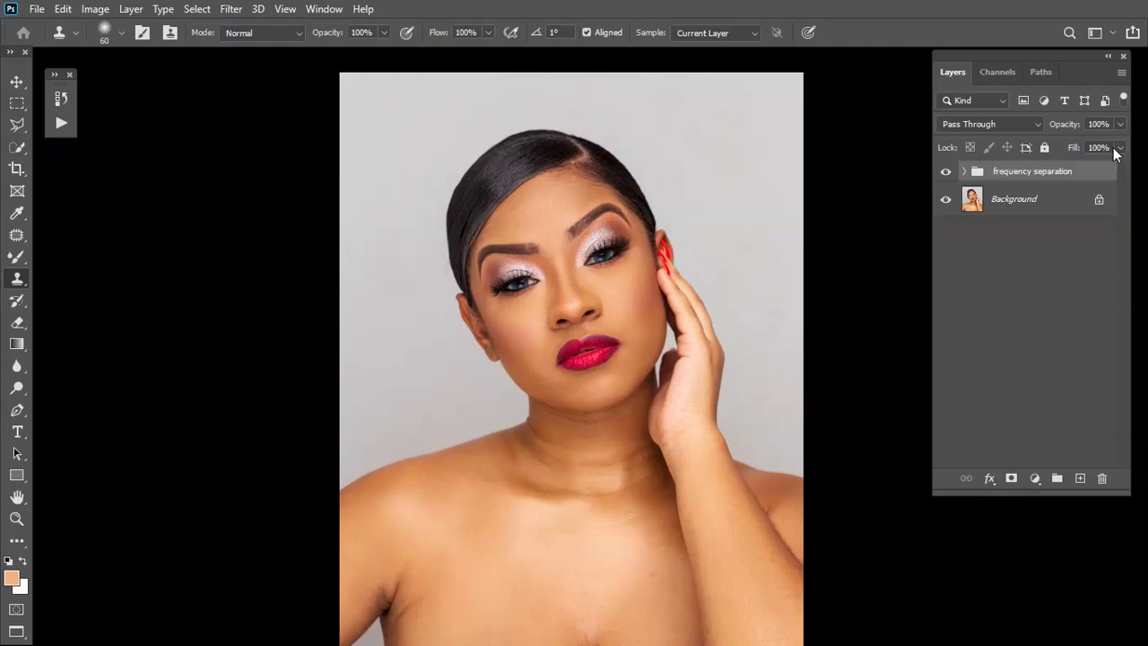
- Save the retouched portrait as the layered Photoshop file Detty Studio (2), replacing the existing file
click(37, 9)
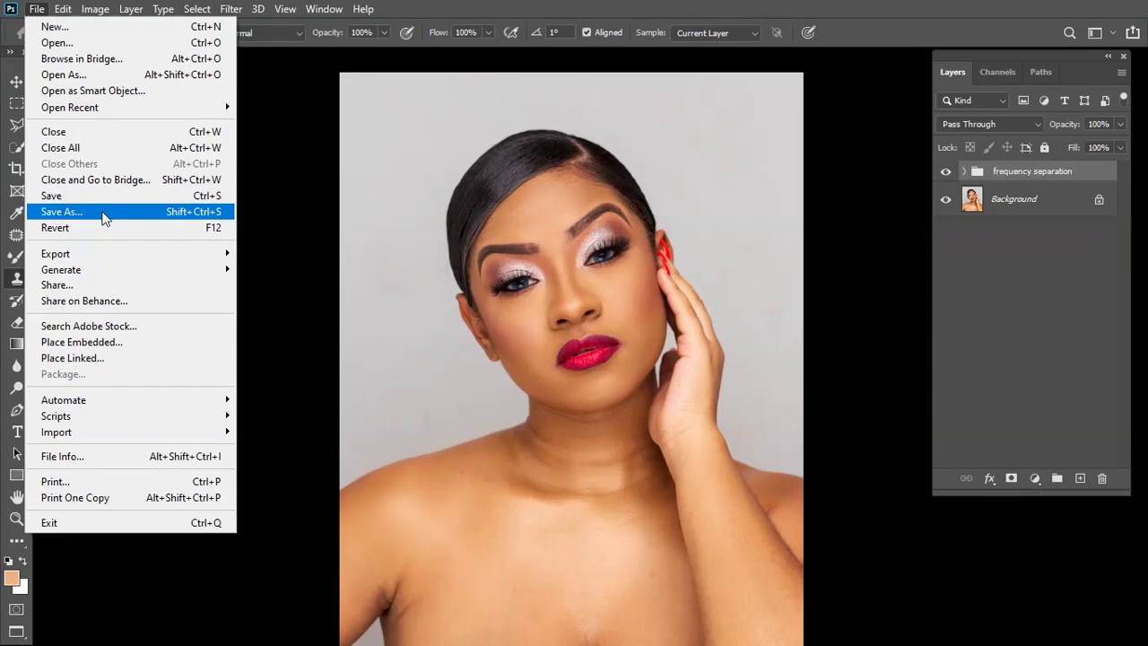
click(109, 212)
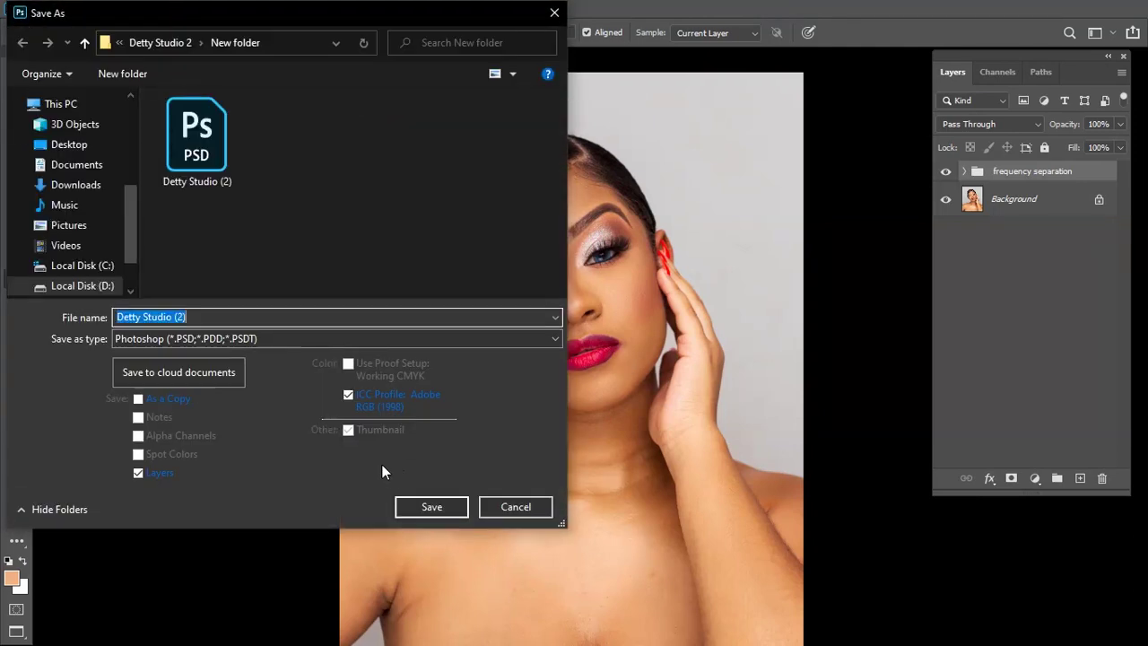
click(440, 499)
click(610, 313)
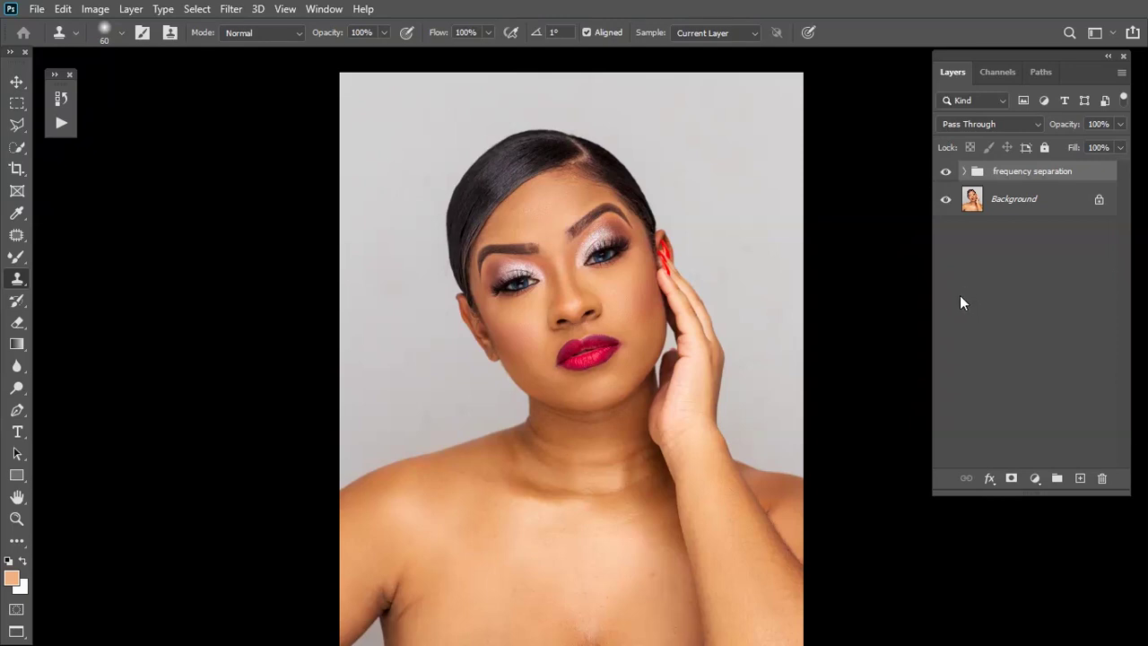
- Add a Curves adjustment layer above the frequency separation group and duplicate it
drag(761, 308, 690, 301)
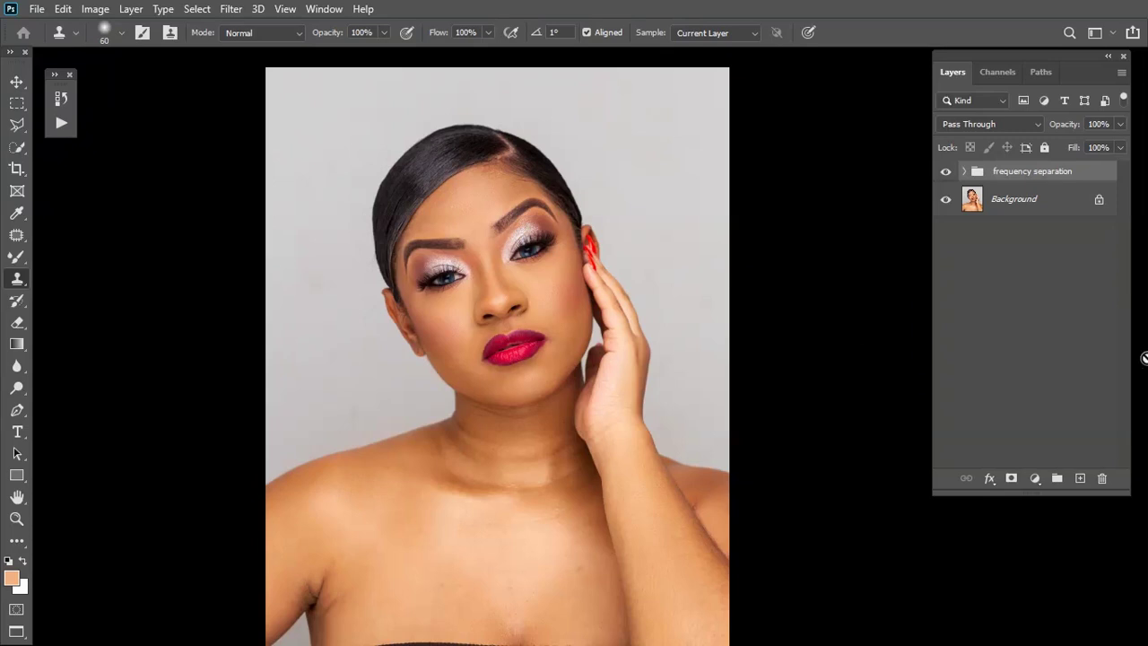
click(1035, 480)
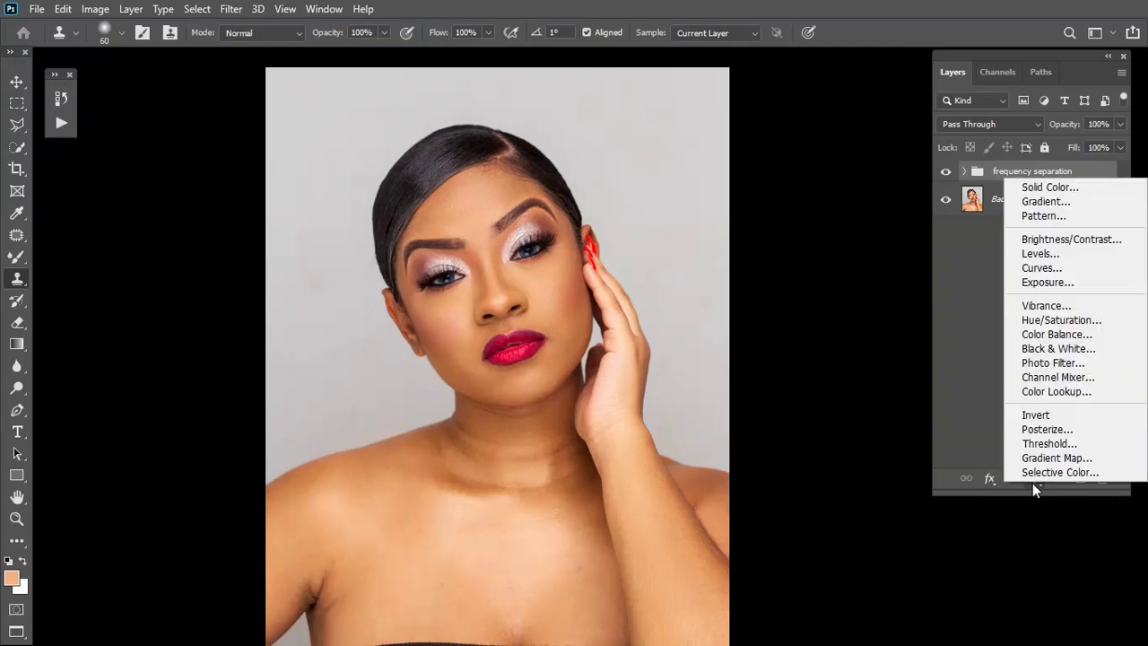
click(1040, 268)
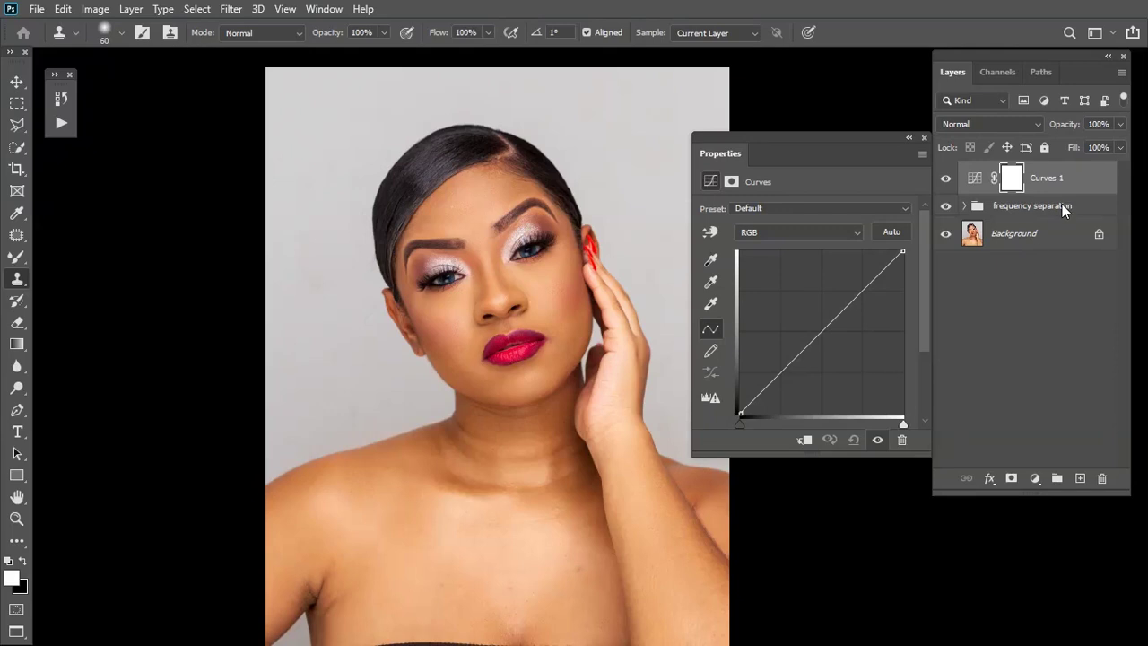
drag(1067, 184, 1083, 476)
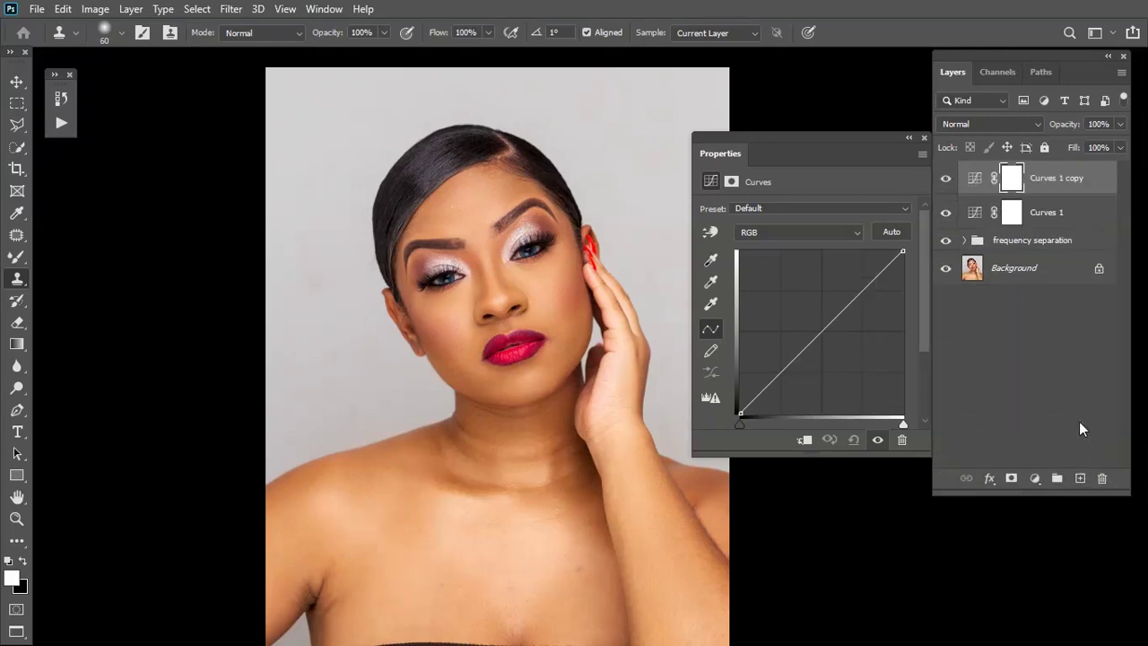
- Rename the duplicated Curves layer to dorge and the original Curves layer to burn
double_click(1049, 177)
text(do)
text(dg)
text(e)
key(Return)
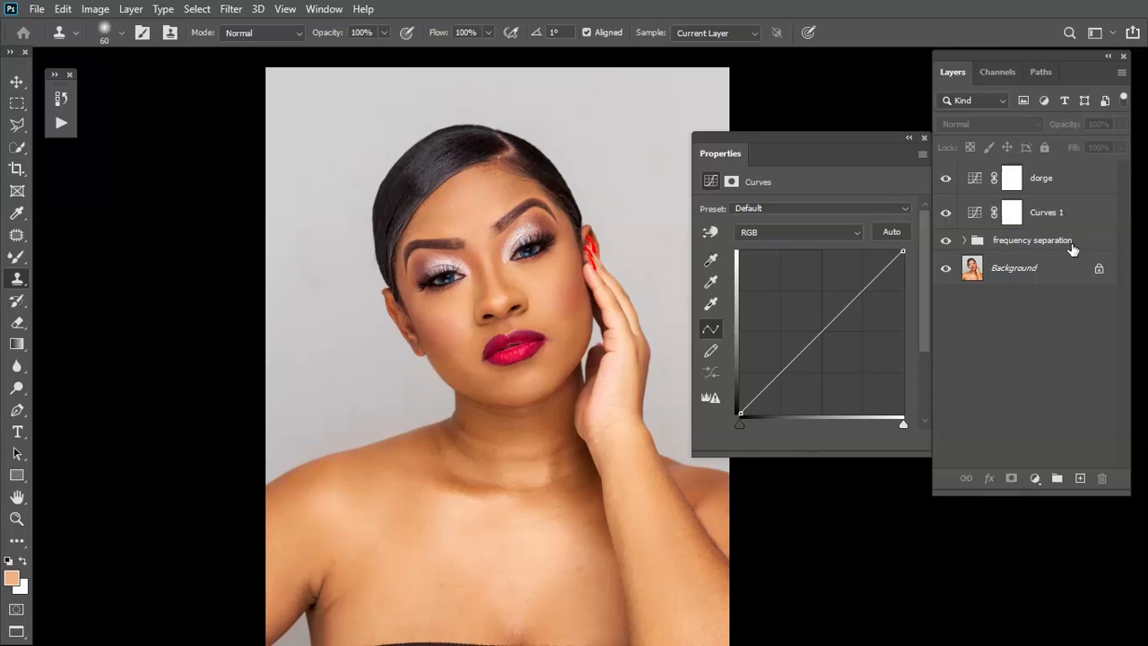
double_click(1046, 211)
text(bur)
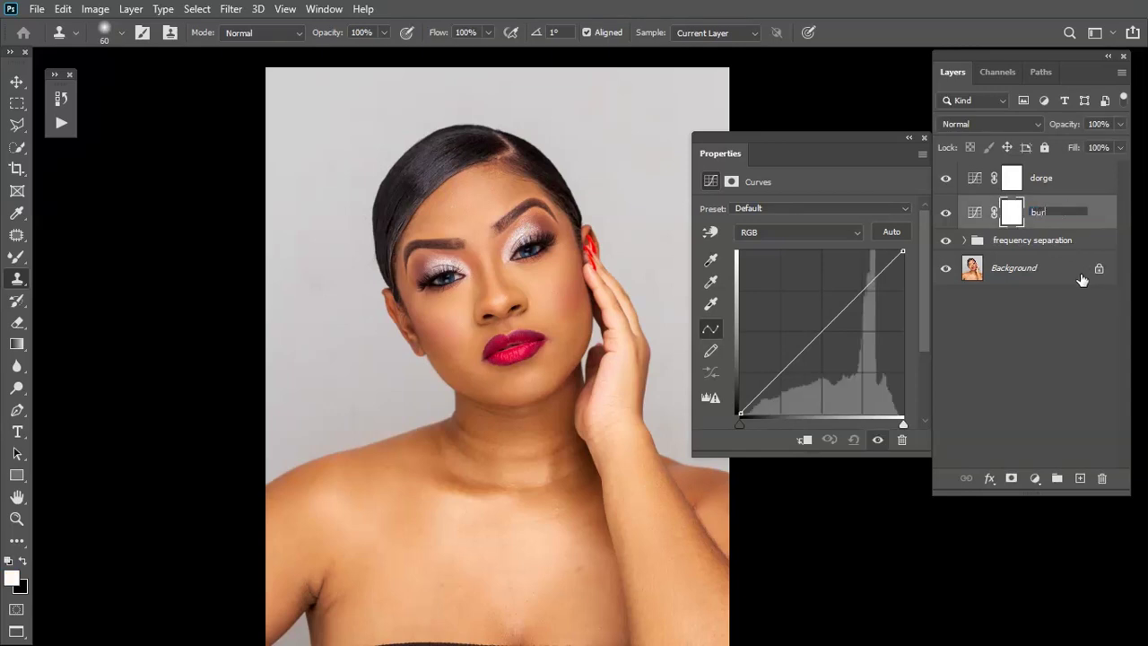
text(n)
key(Return)
- Group the dorge and burn Curves layers and name the group dorge and burn
shift+click(1063, 187)
drag(1059, 197, 1063, 478)
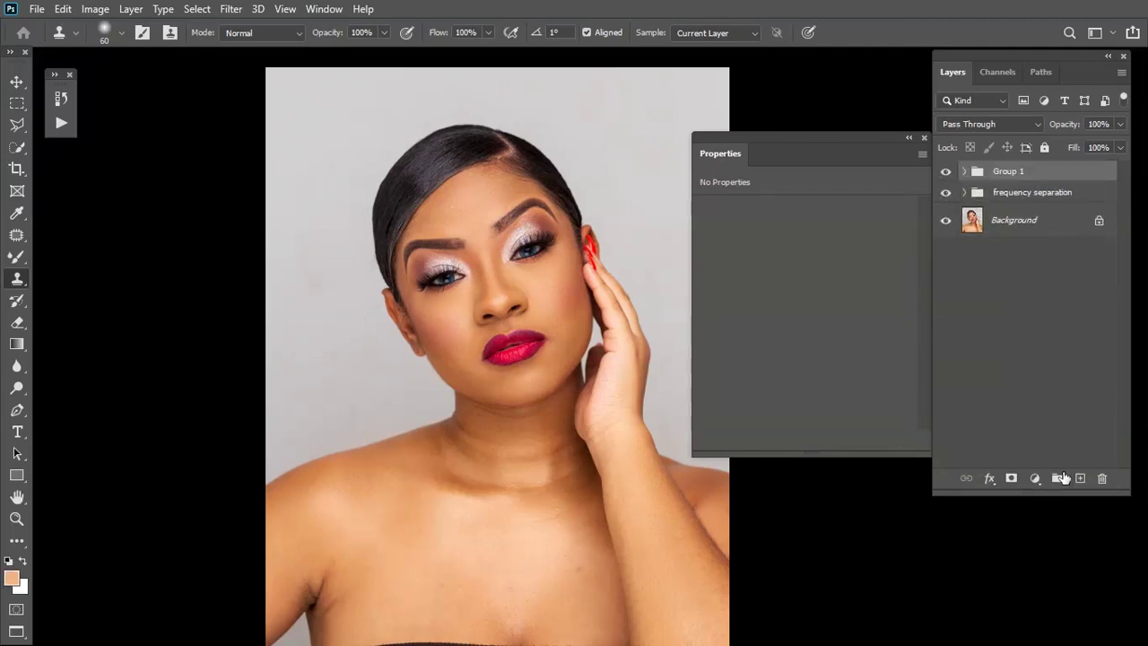
click(964, 171)
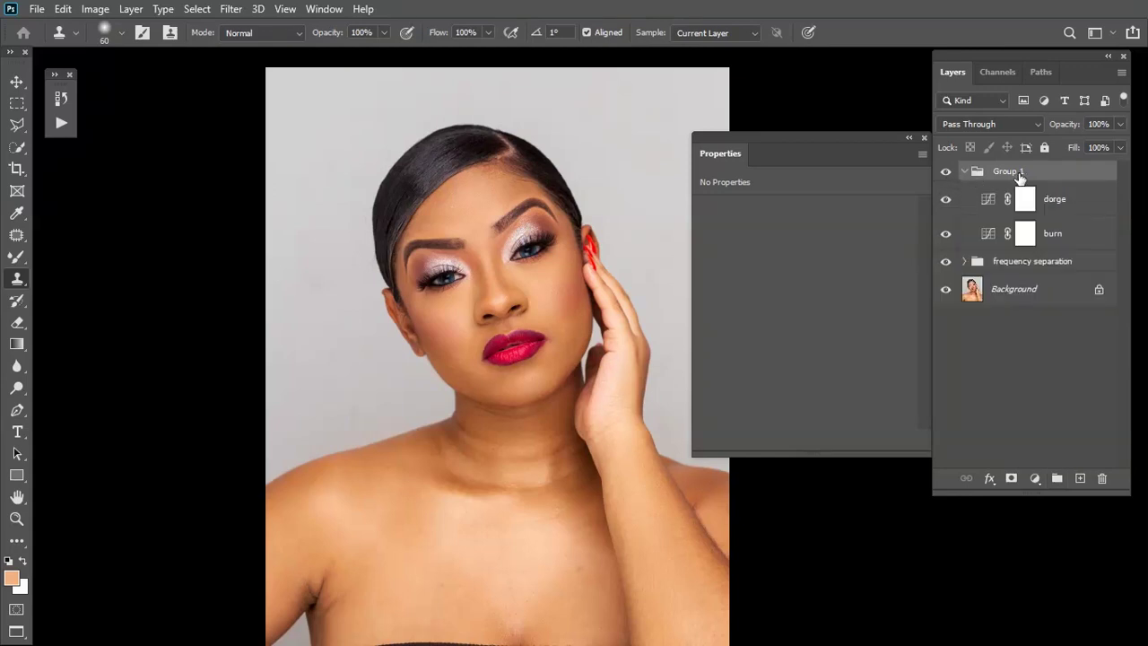
double_click(1013, 173)
text(dorge and burn)
click(1033, 372)
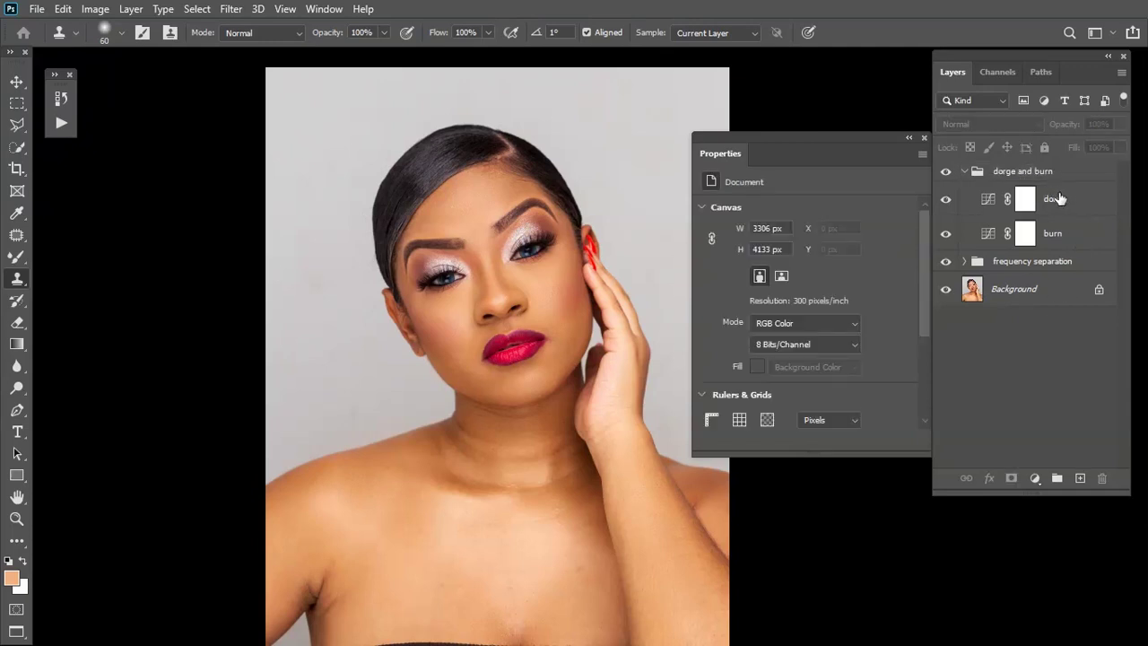
- Set the dorge layer's blend mode to Screen and invert its mask to black
click(1085, 209)
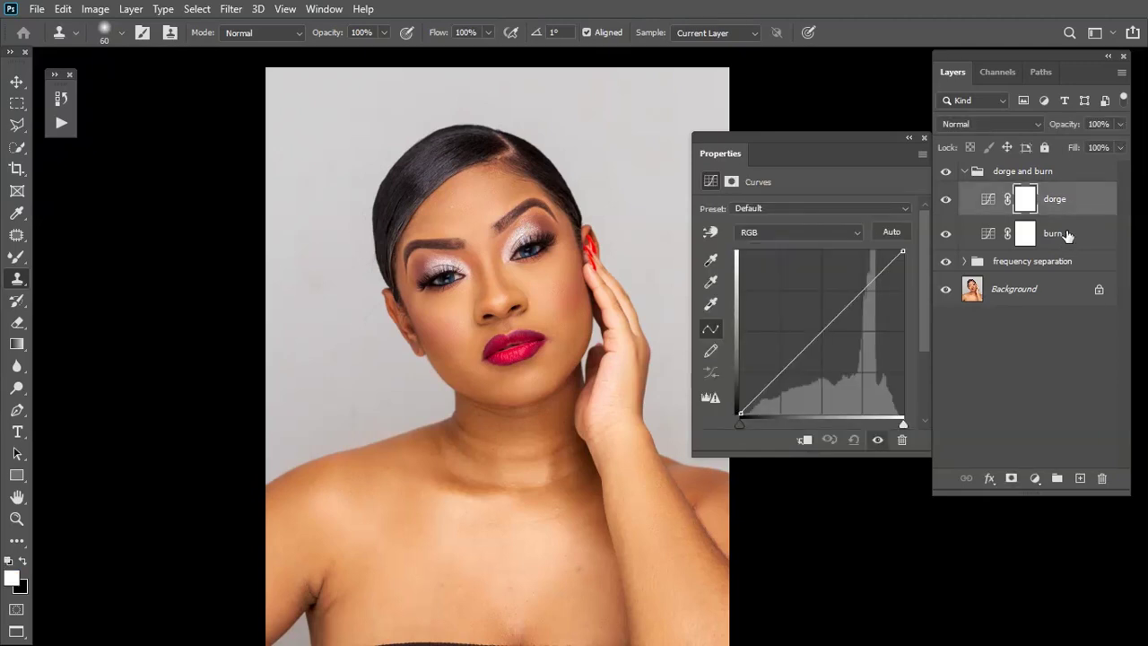
click(1061, 237)
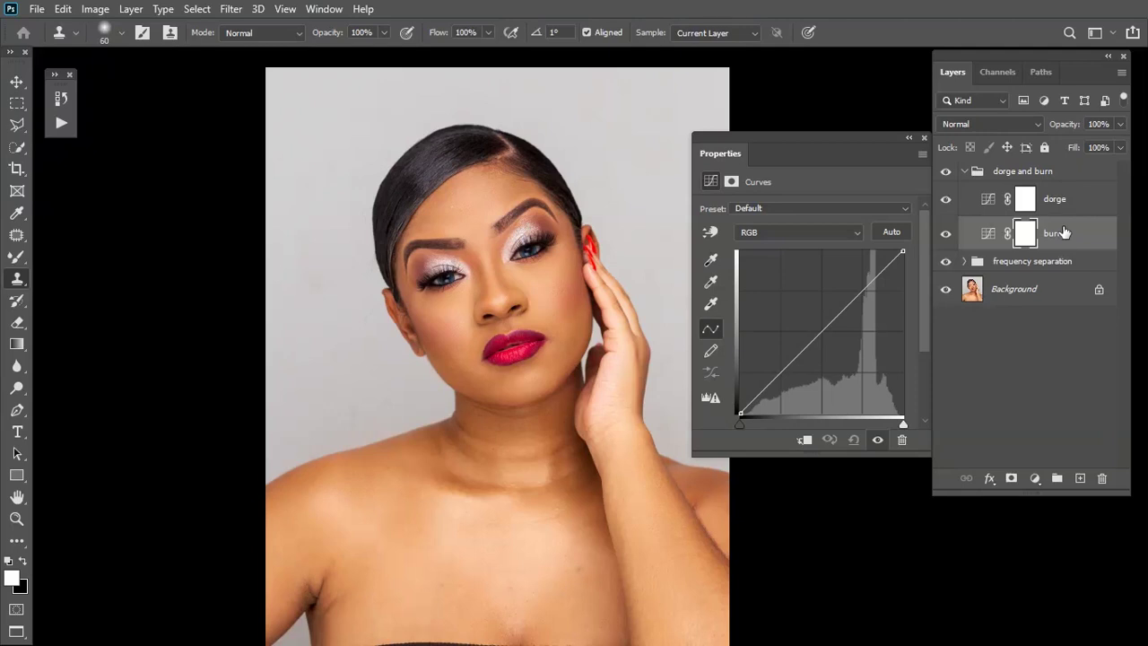
click(996, 189)
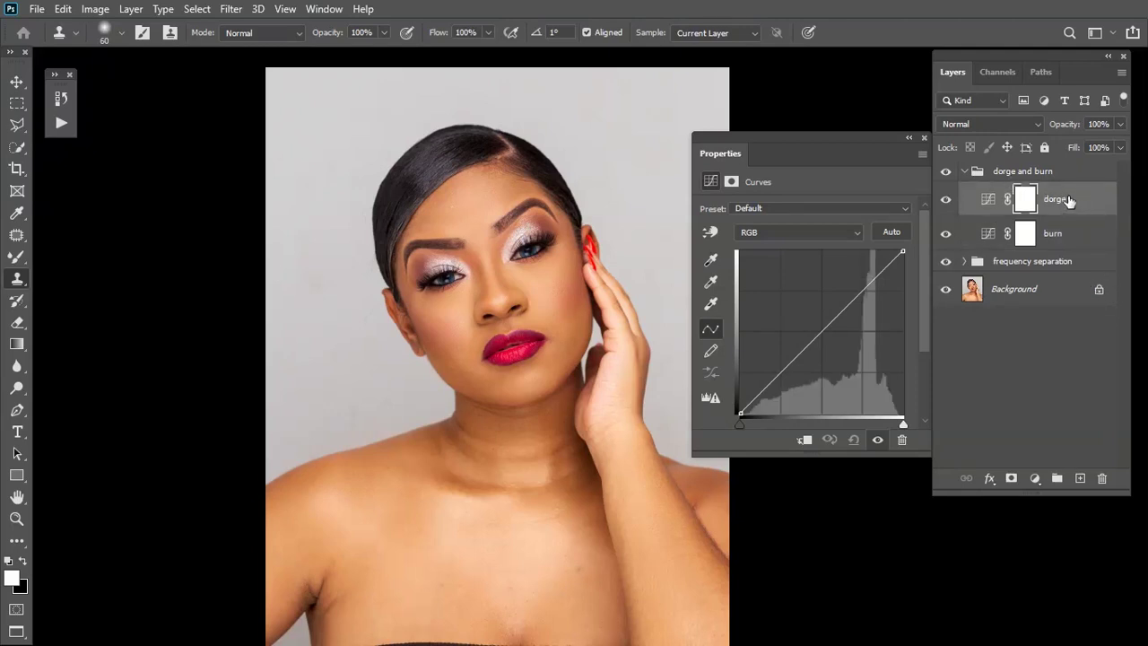
click(998, 124)
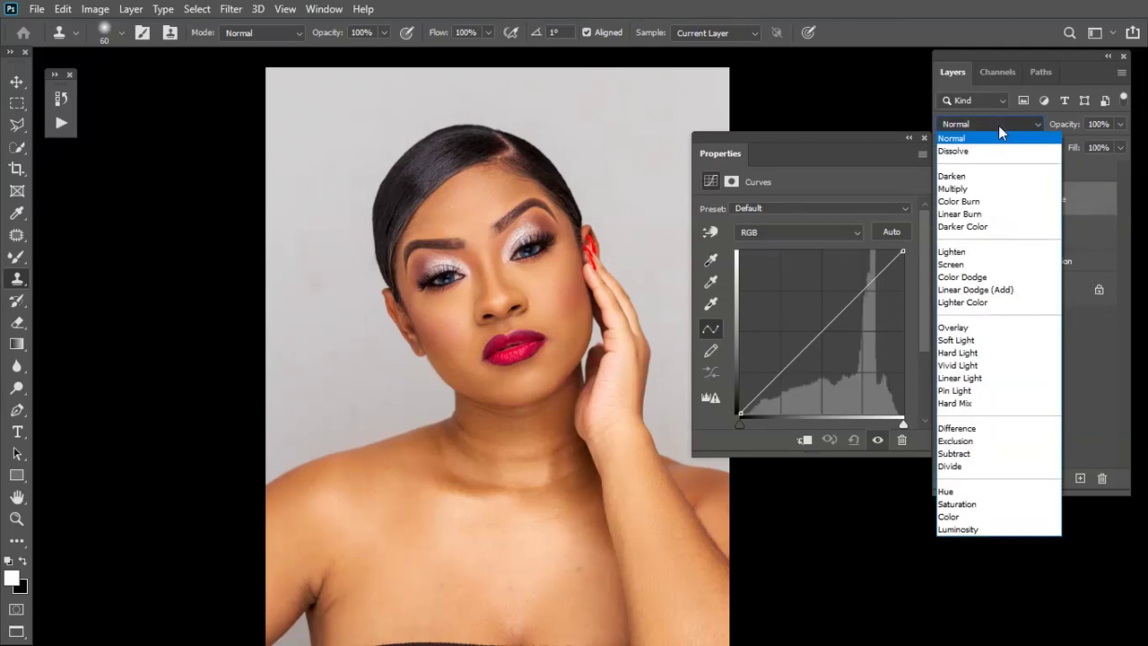
click(984, 260)
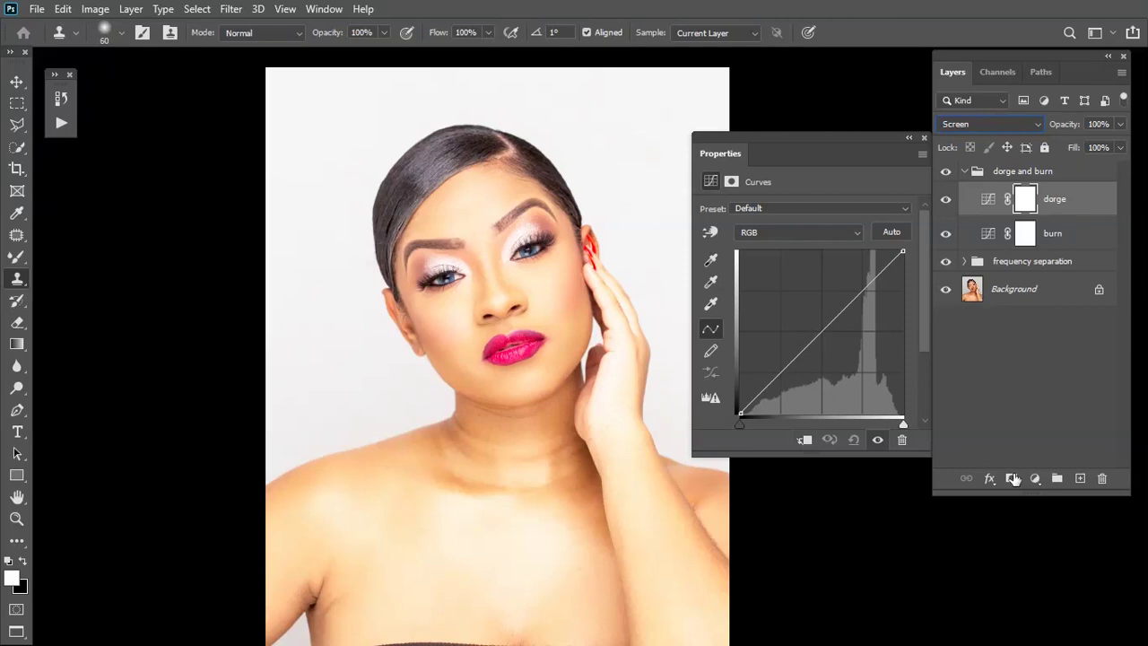
click(1027, 201)
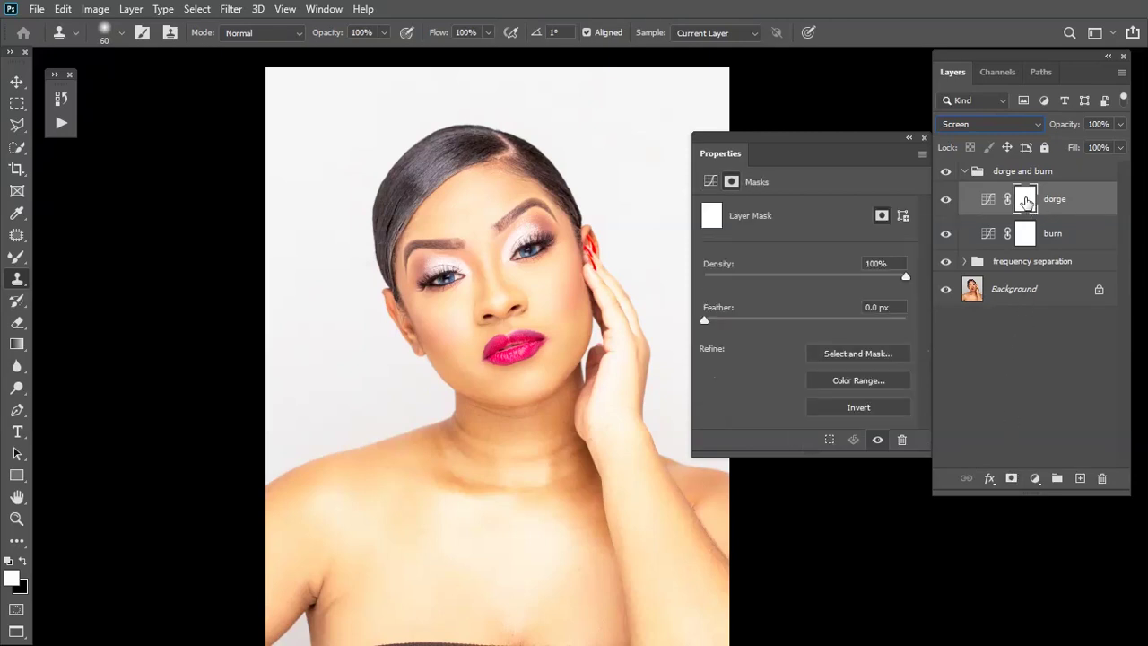
click(873, 411)
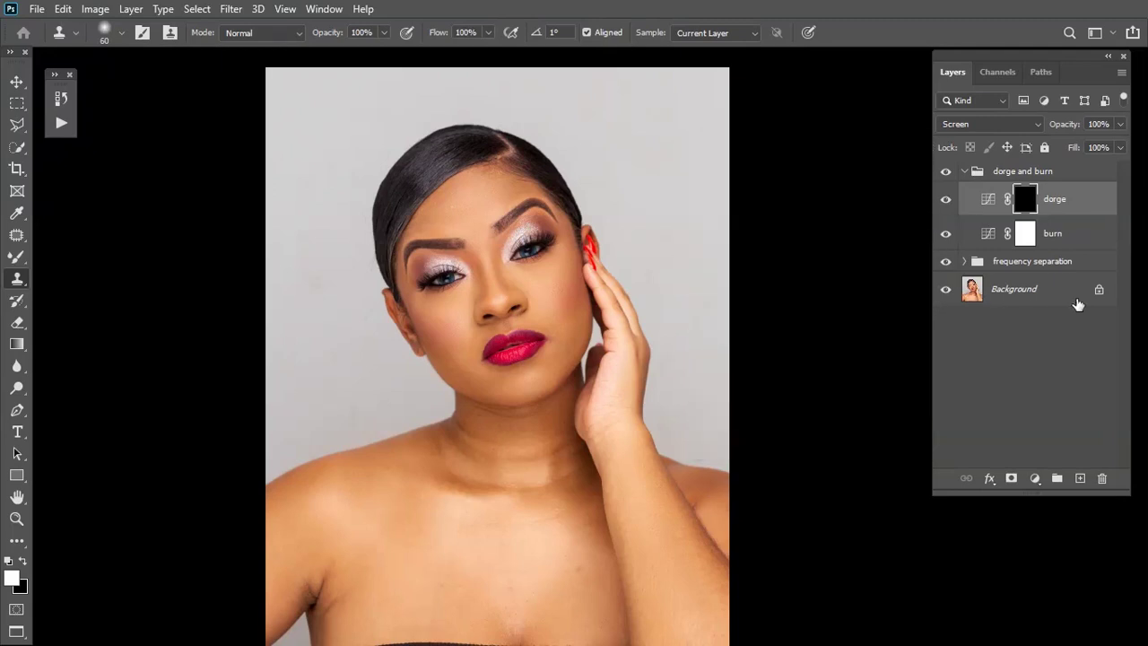
- Set the burn layer's blend mode to Multiply and invert its mask to black
click(1074, 238)
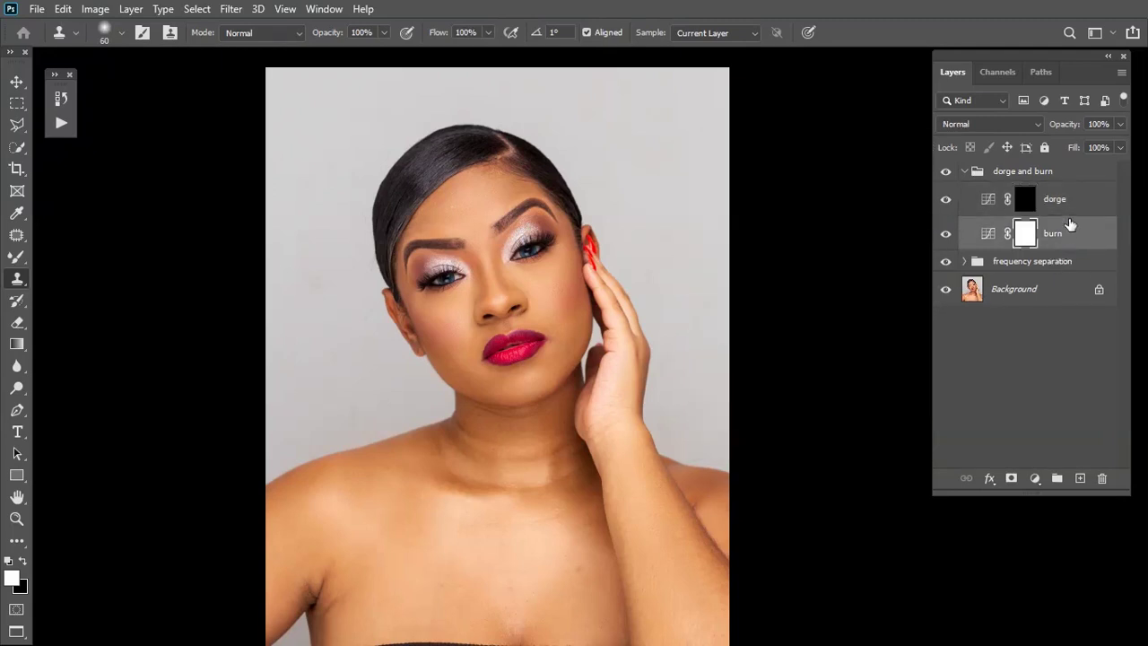
click(985, 121)
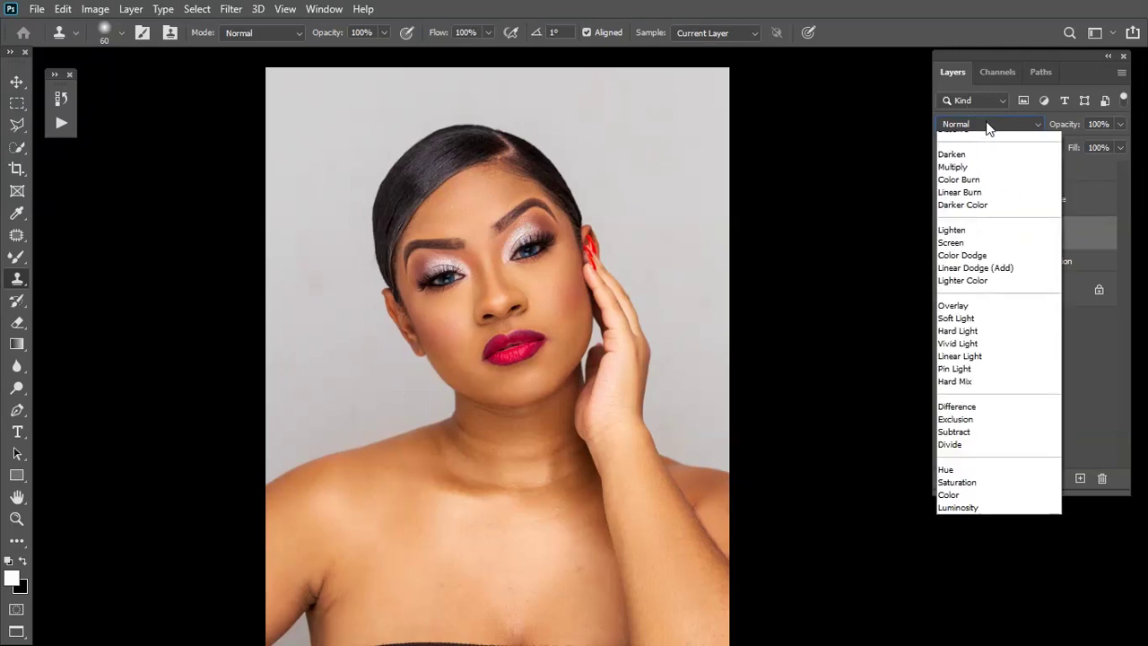
click(976, 192)
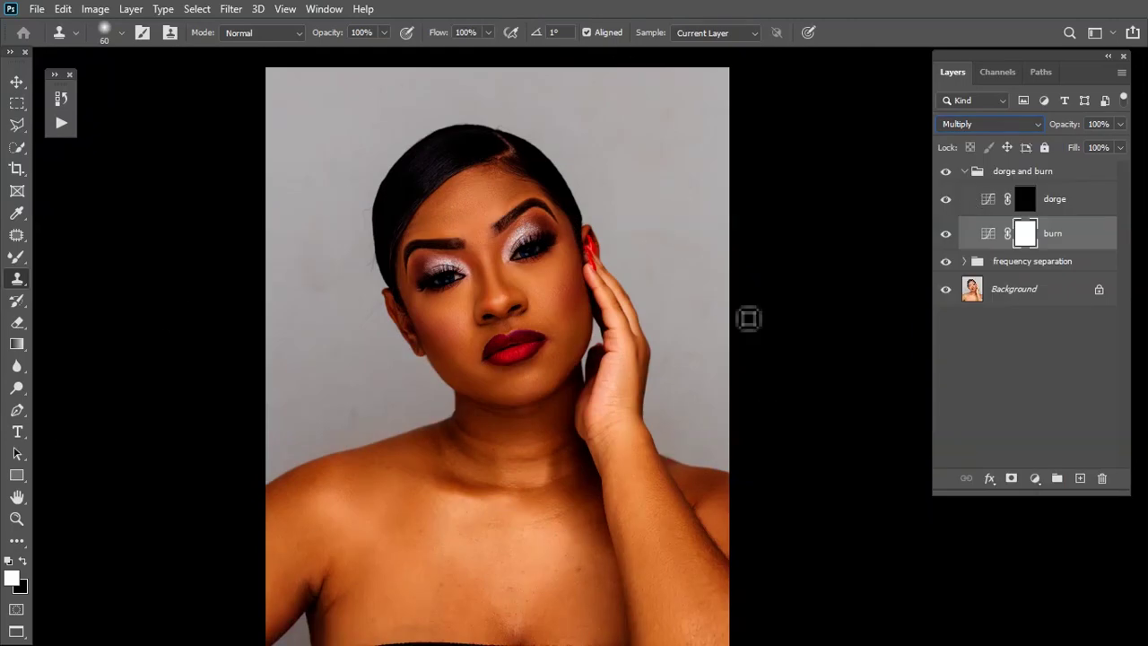
double_click(1024, 234)
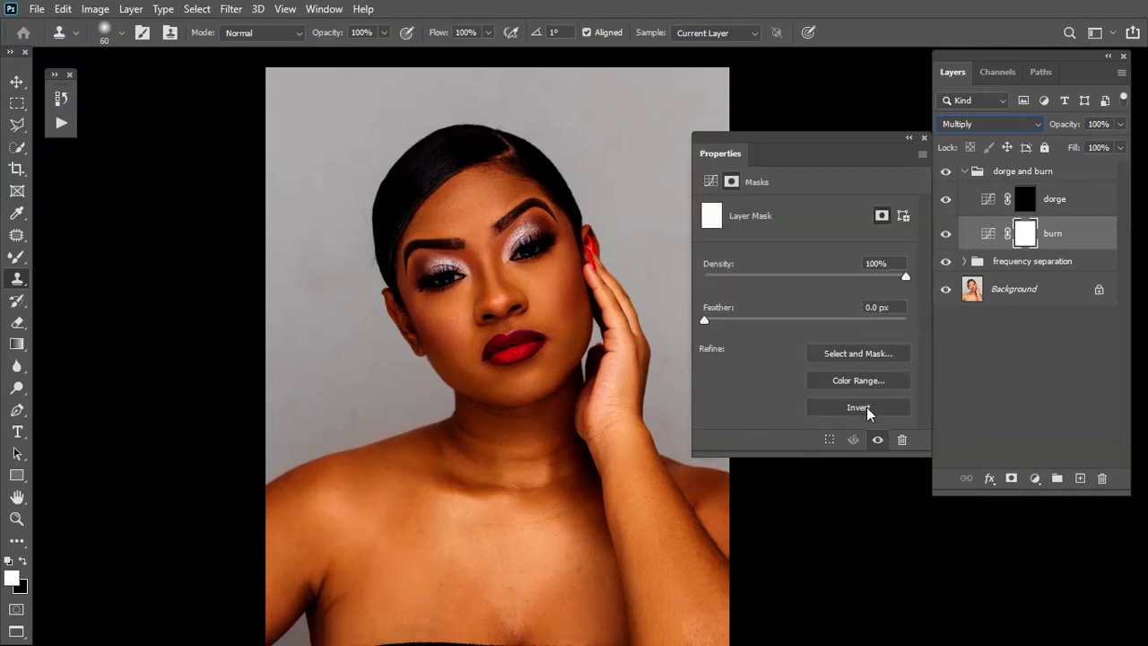
click(866, 409)
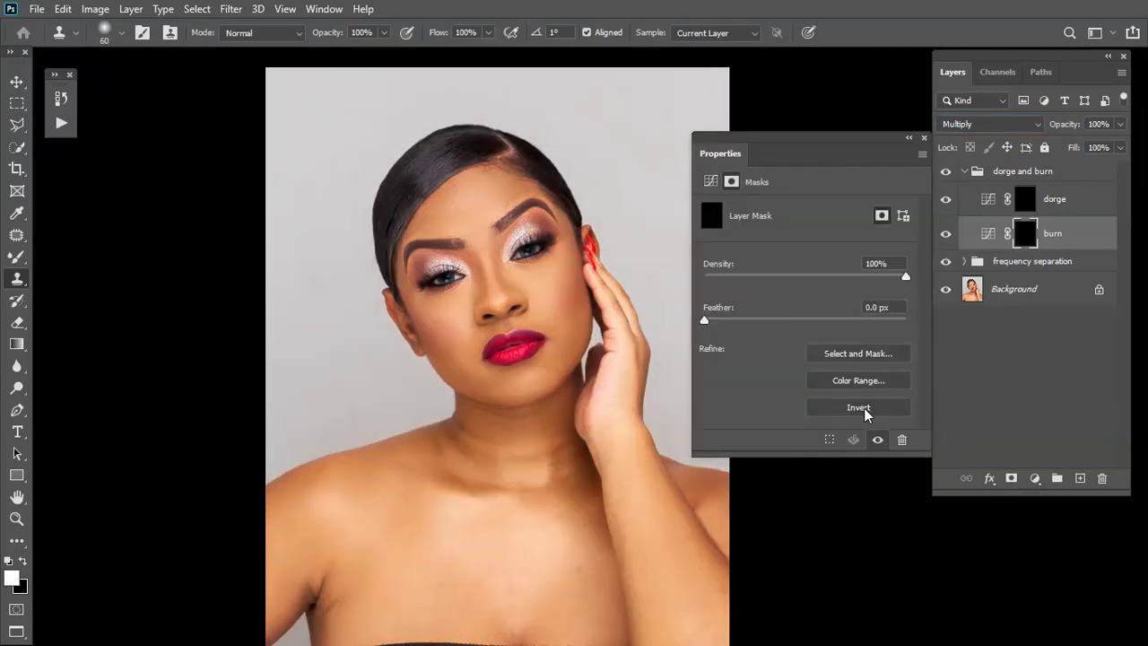
click(924, 139)
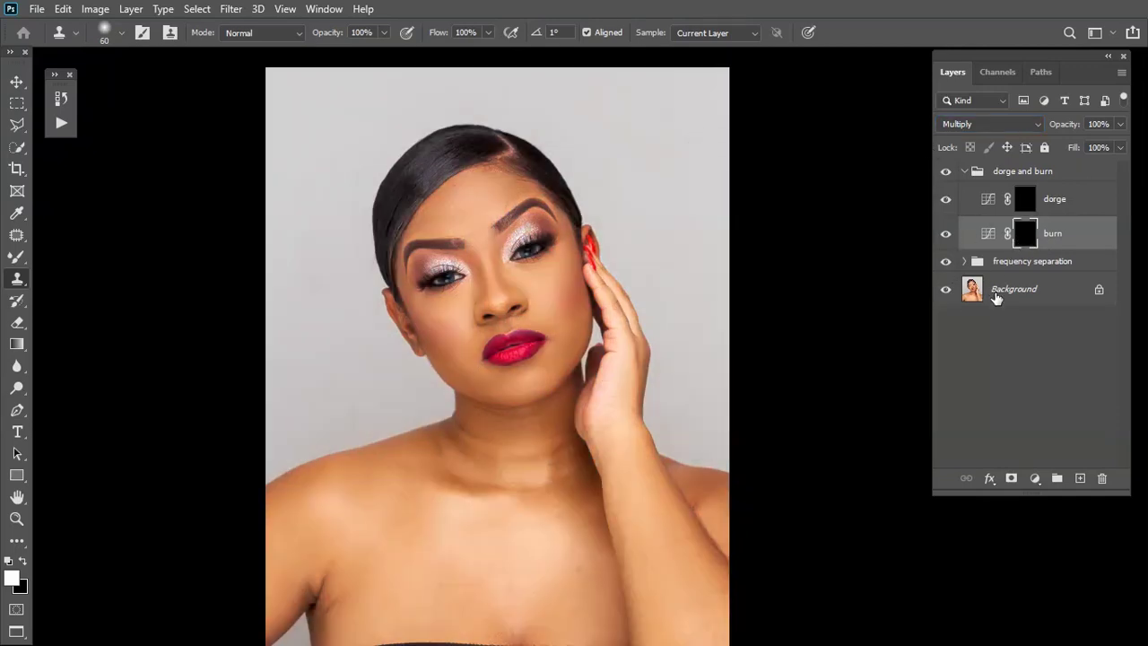
- Duplicate the dorge and burn group with its curves layers and rename the copy Global dorge and burn
click(1039, 177)
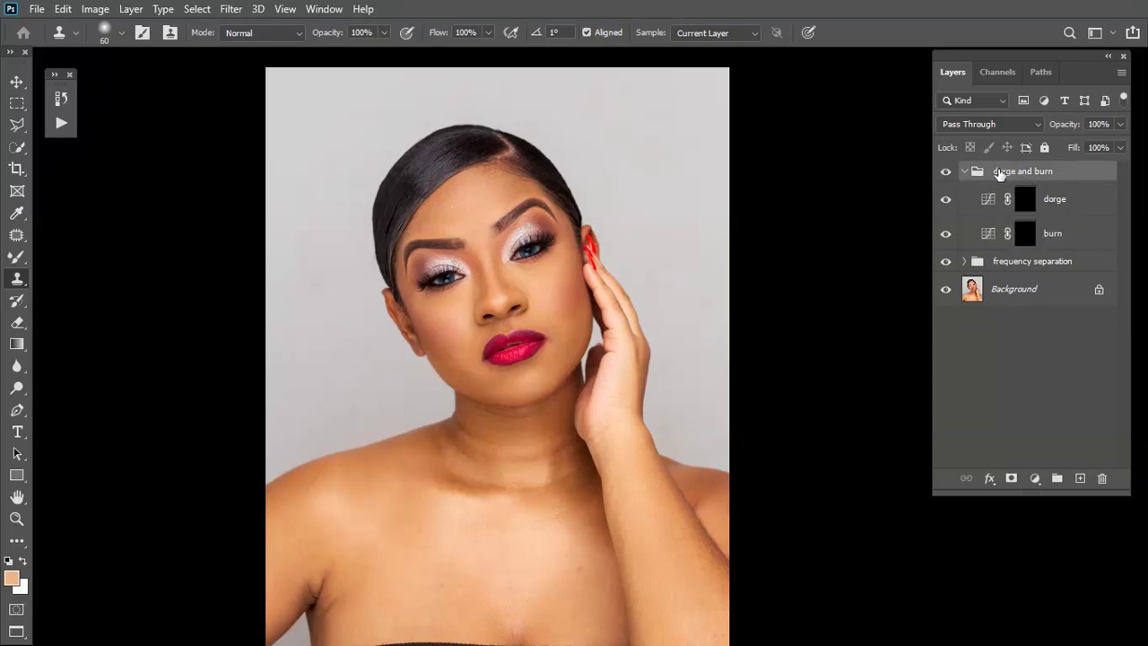
mouse_move(1023, 176)
mouse_down()
mouse_move(1083, 385)
mouse_move(1081, 478)
mouse_up()
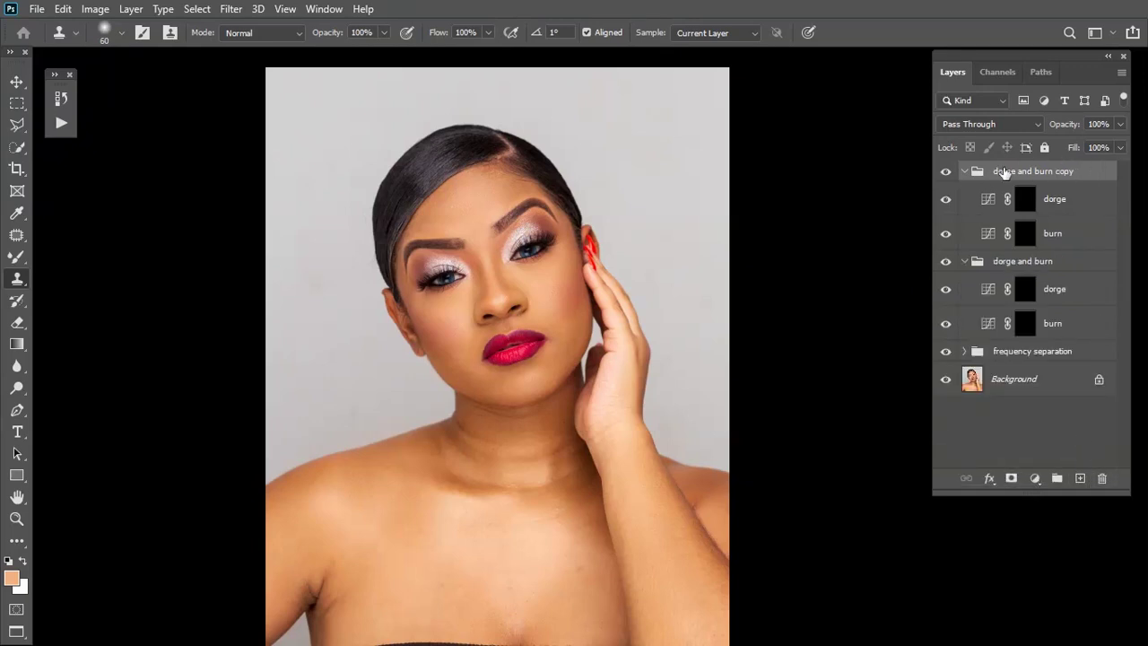
double_click(1076, 170)
key(Right)
key(BackSpace)
key(BackSpace)
key(BackSpace)
key(BackSpace)
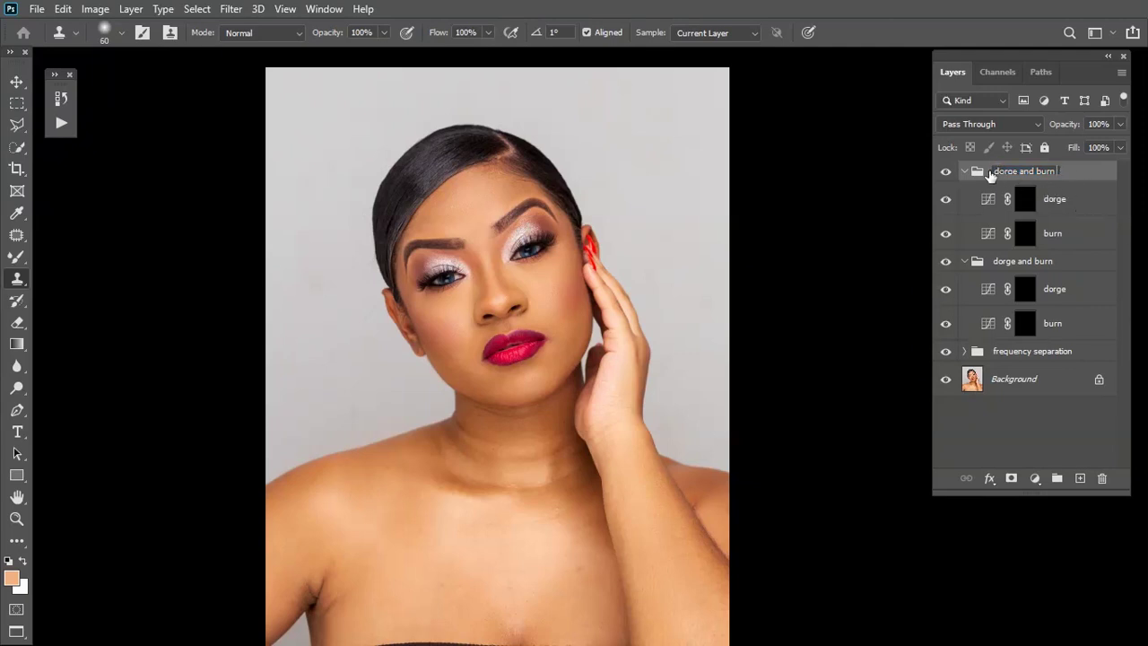
text(Gloa)
key(BackSpace)
text(bal)
- Rename the original dorge and burn group as Local dorge and burn
double_click(1056, 261)
click(994, 261)
text(Local)
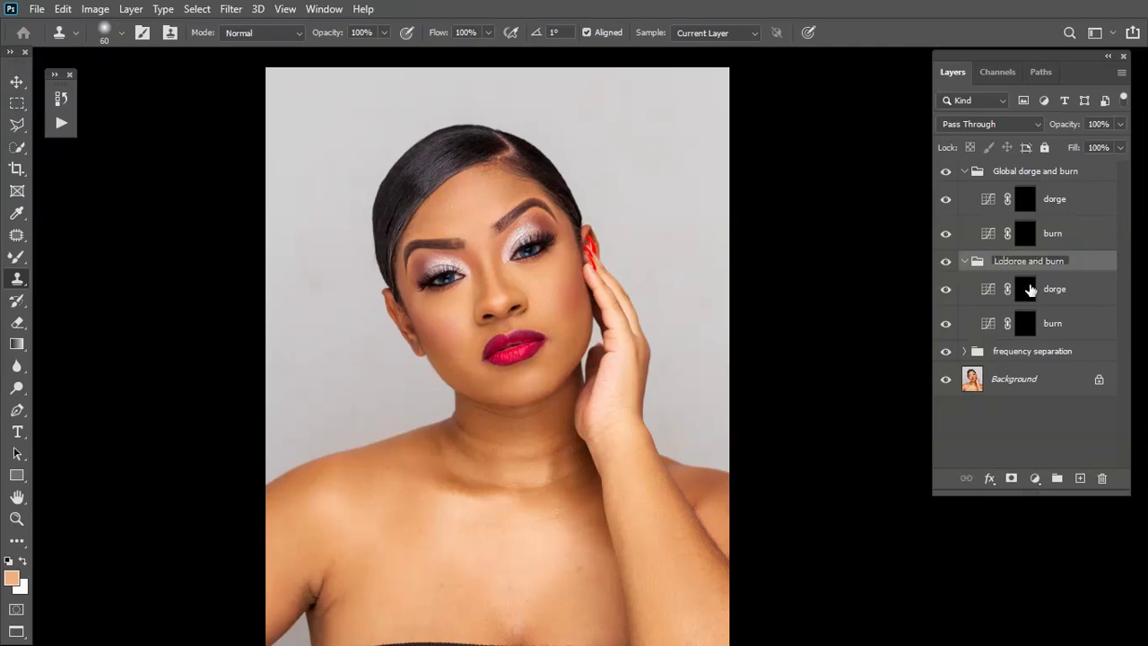
key(Return)
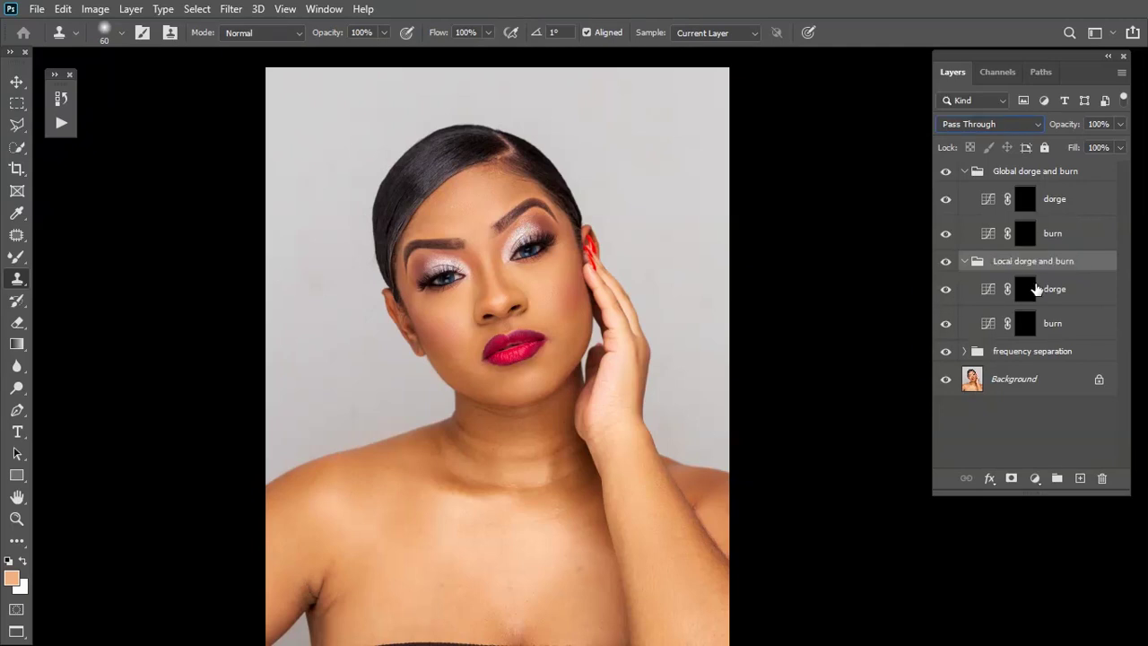
click(1023, 428)
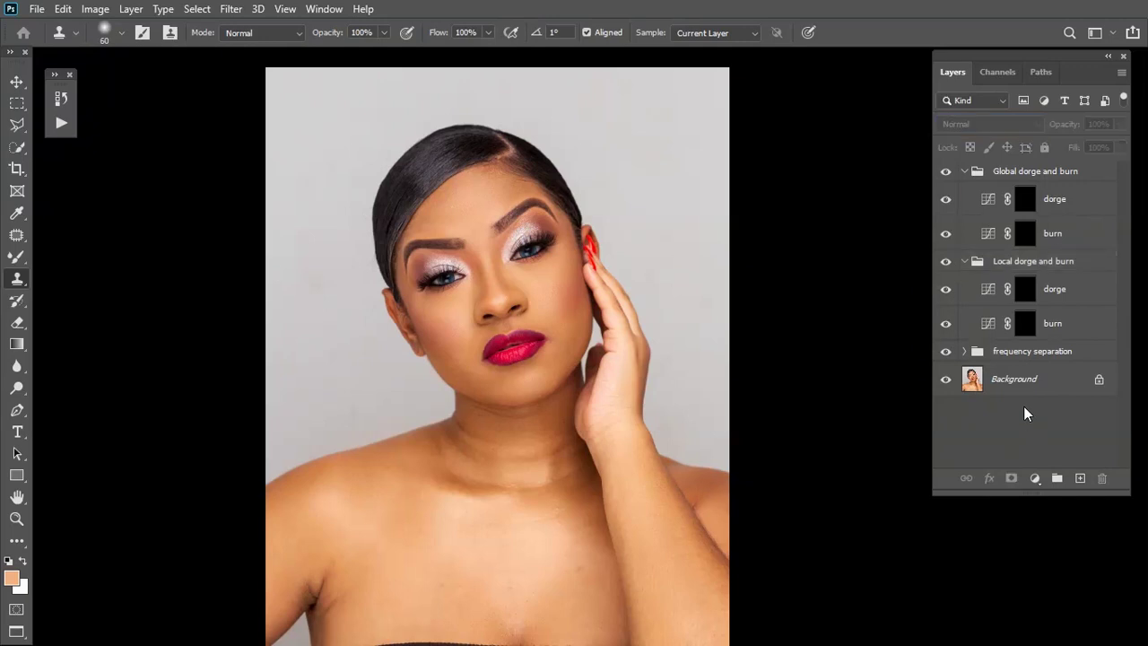
click(1036, 265)
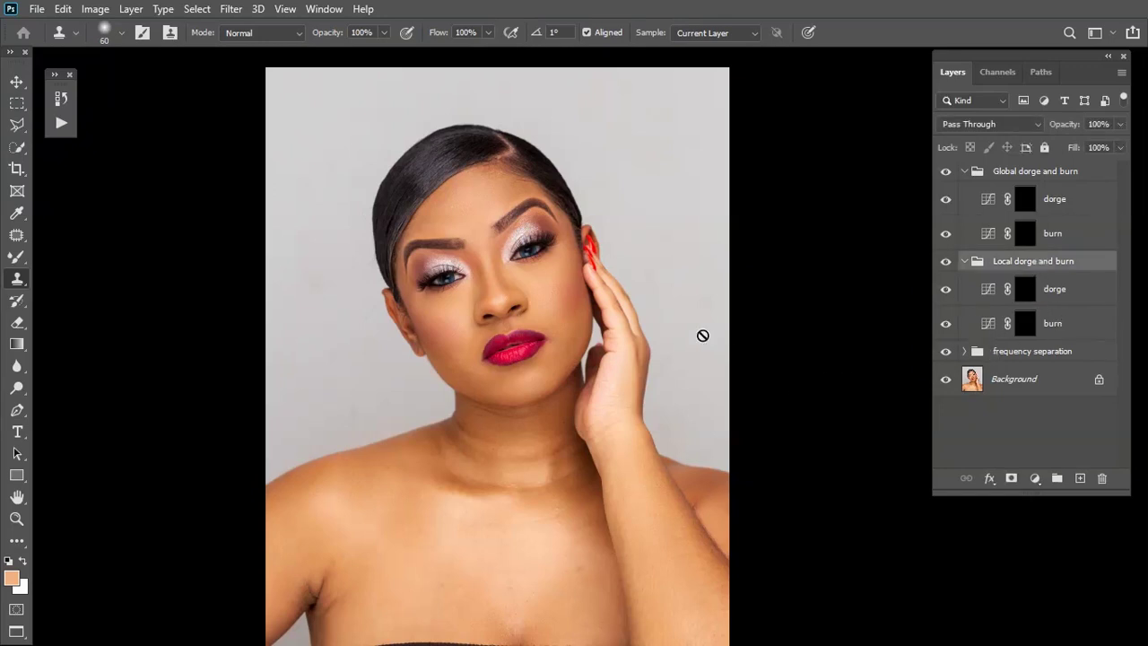
key(ctrl+plus)
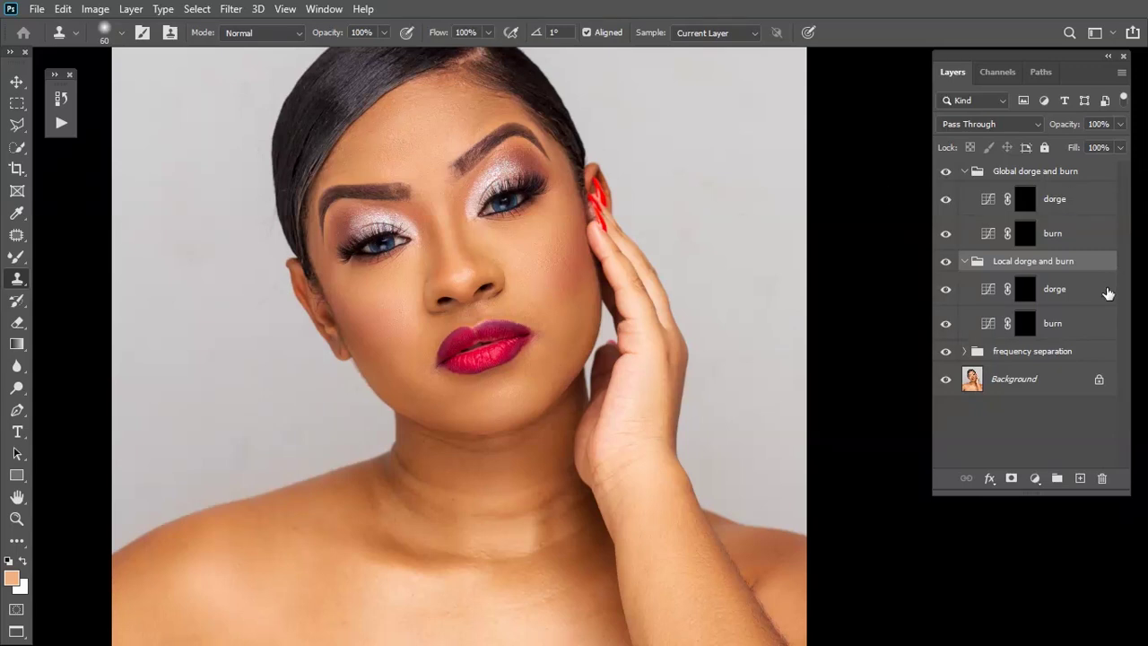
click(1080, 293)
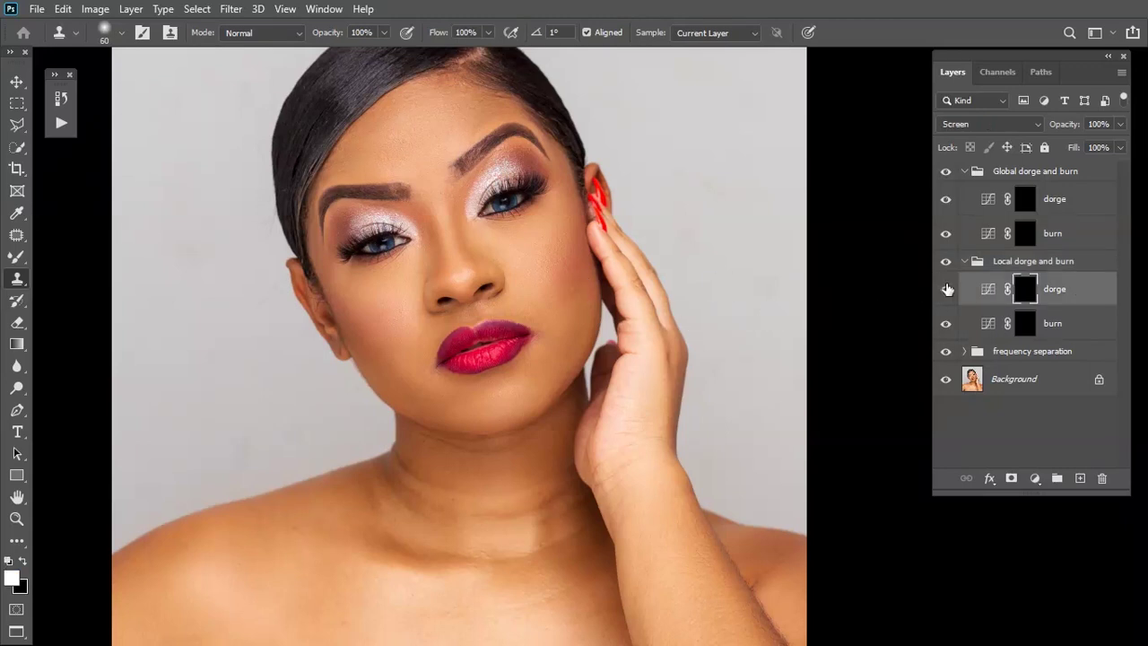
scroll(594, 319, up, 2)
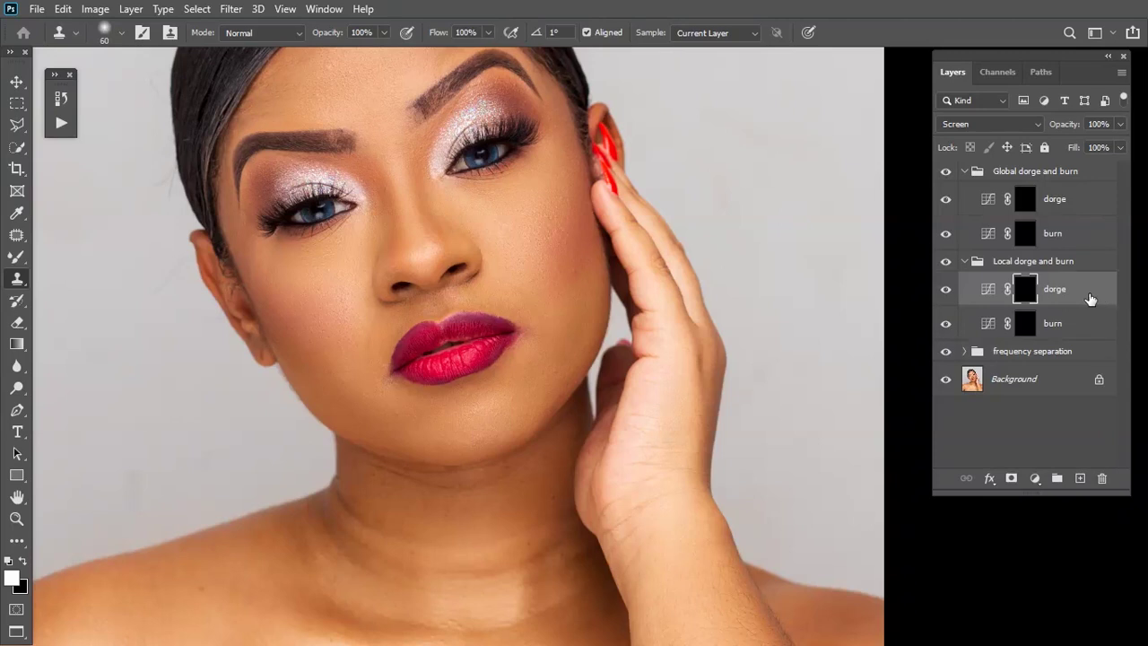
click(1078, 333)
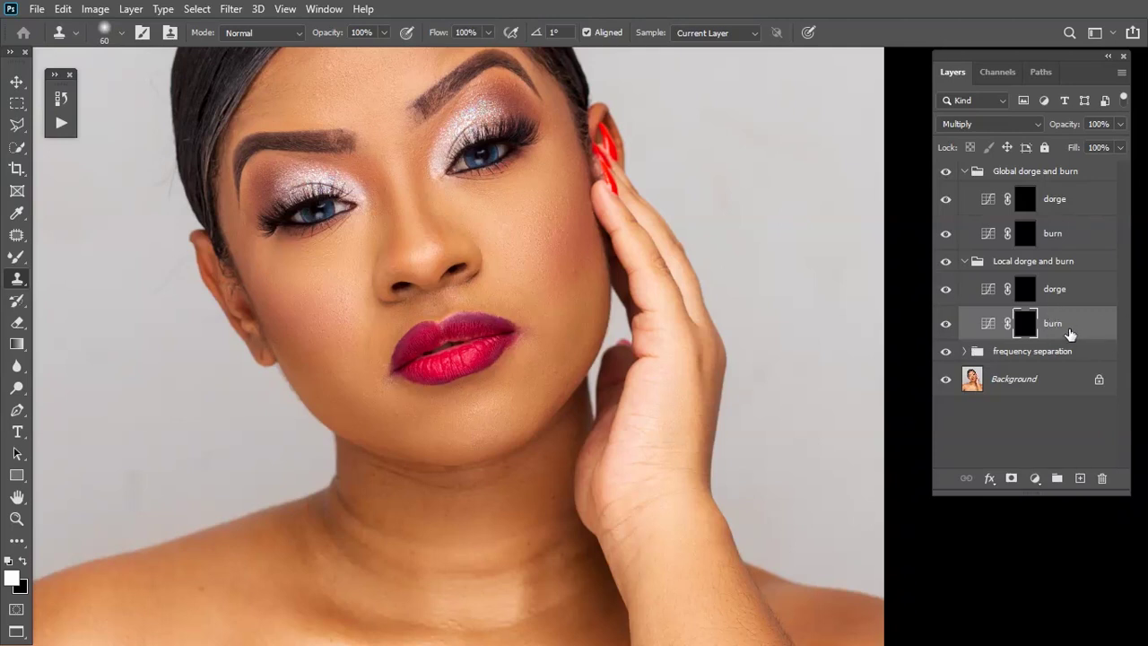
click(1027, 262)
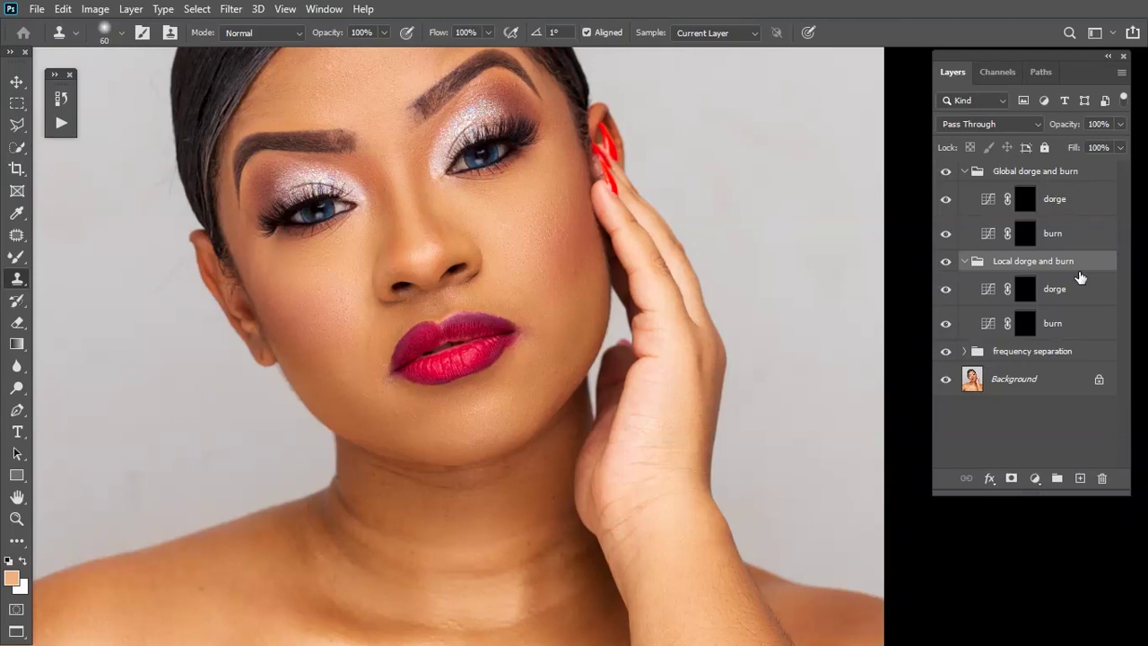
click(1051, 177)
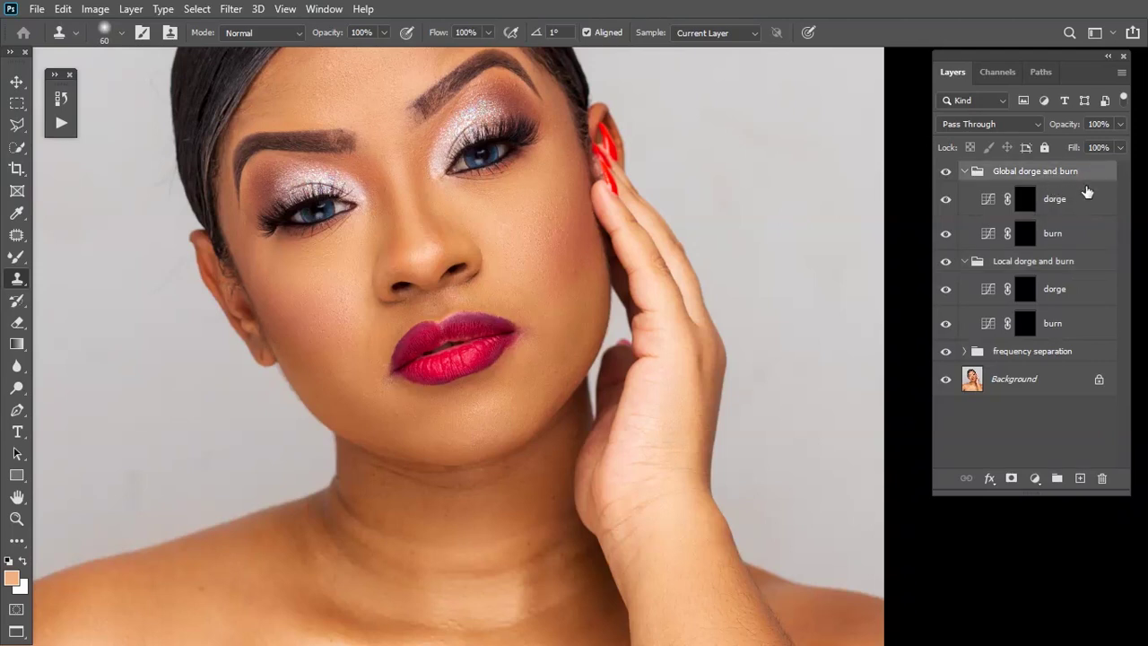
key(ctrl+minus)
key(ctrl+minus)
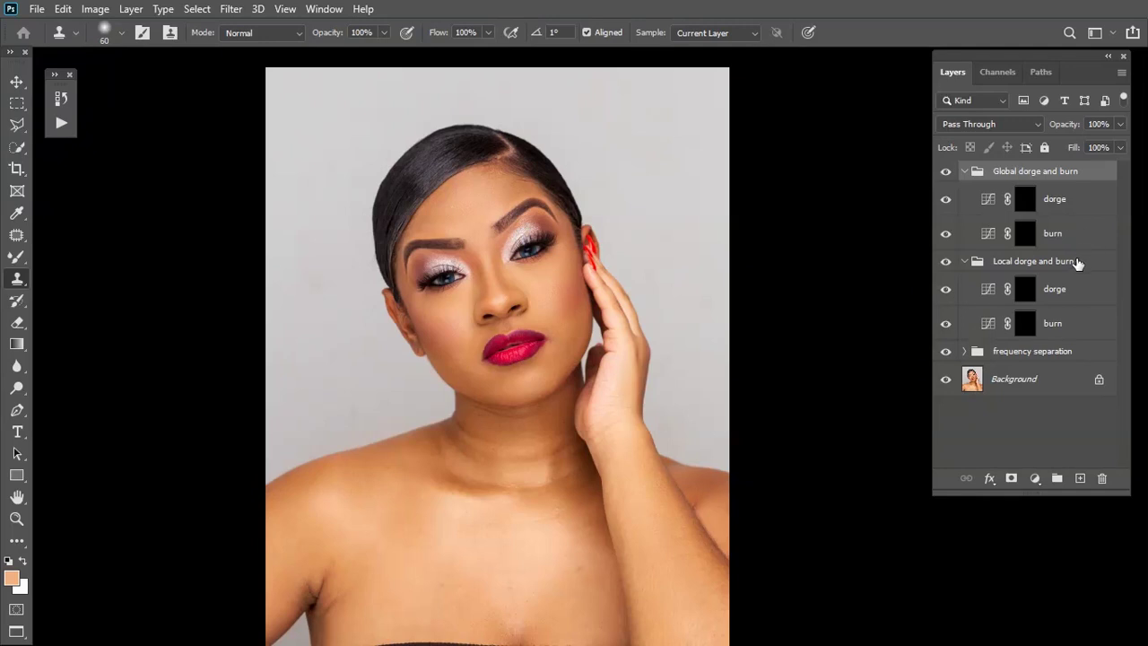
click(1077, 262)
- Add a Solid Color fill layer in neutral gray with saturation 0% and brightness 50% (808080)
click(1055, 171)
click(1036, 484)
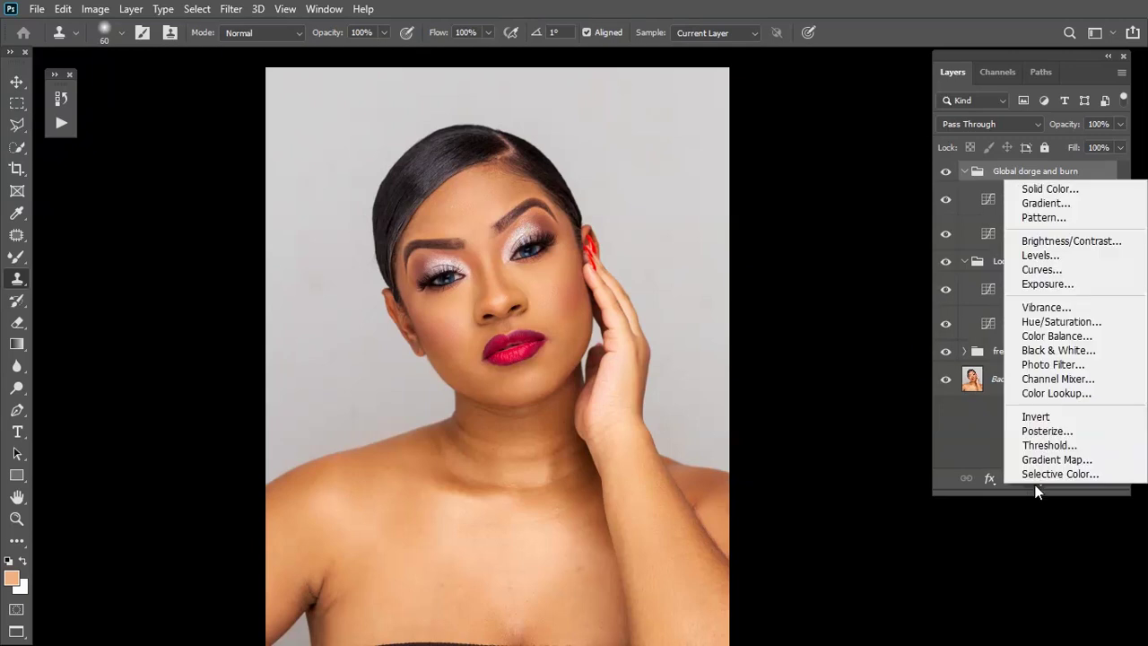
click(1067, 189)
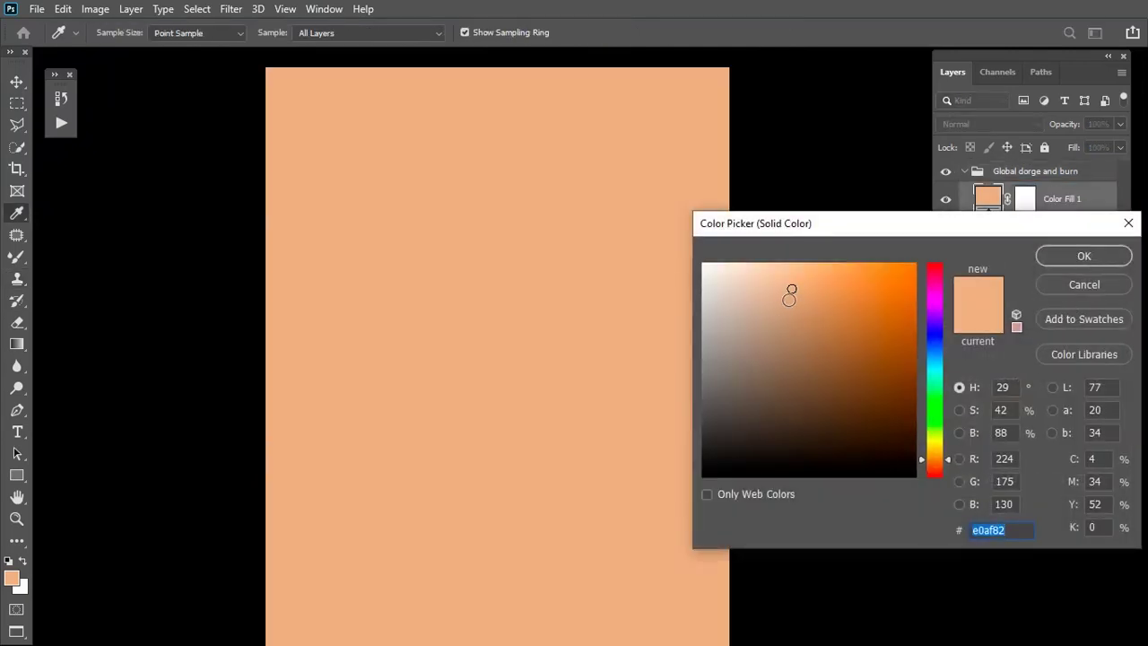
drag(743, 356, 692, 385)
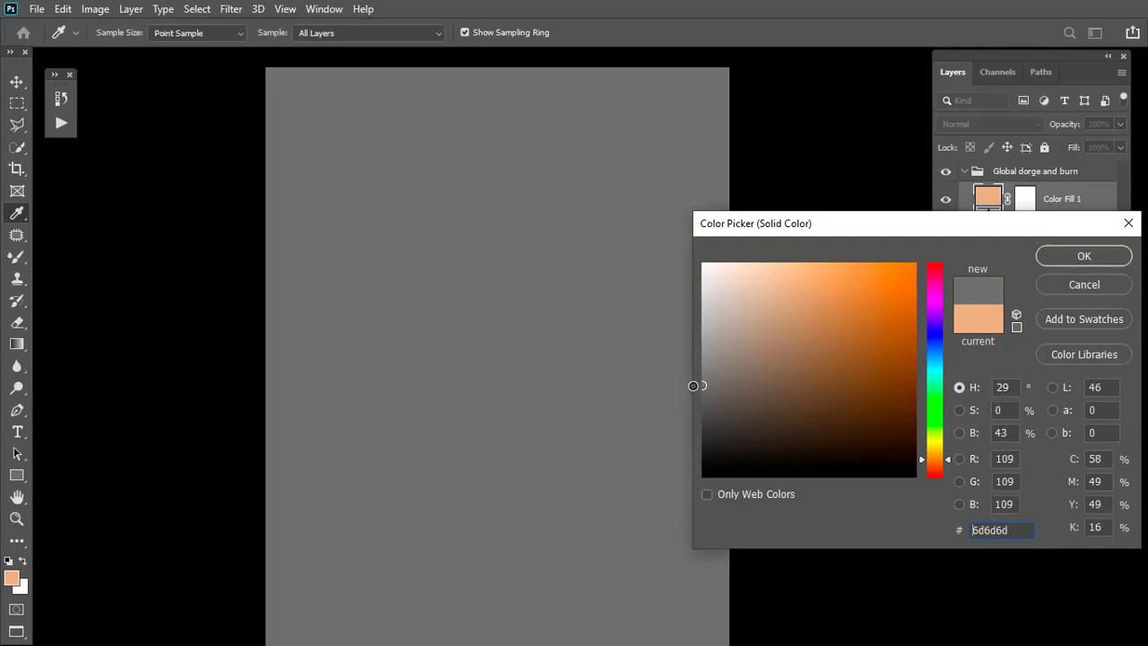
click(1001, 432)
text(50)
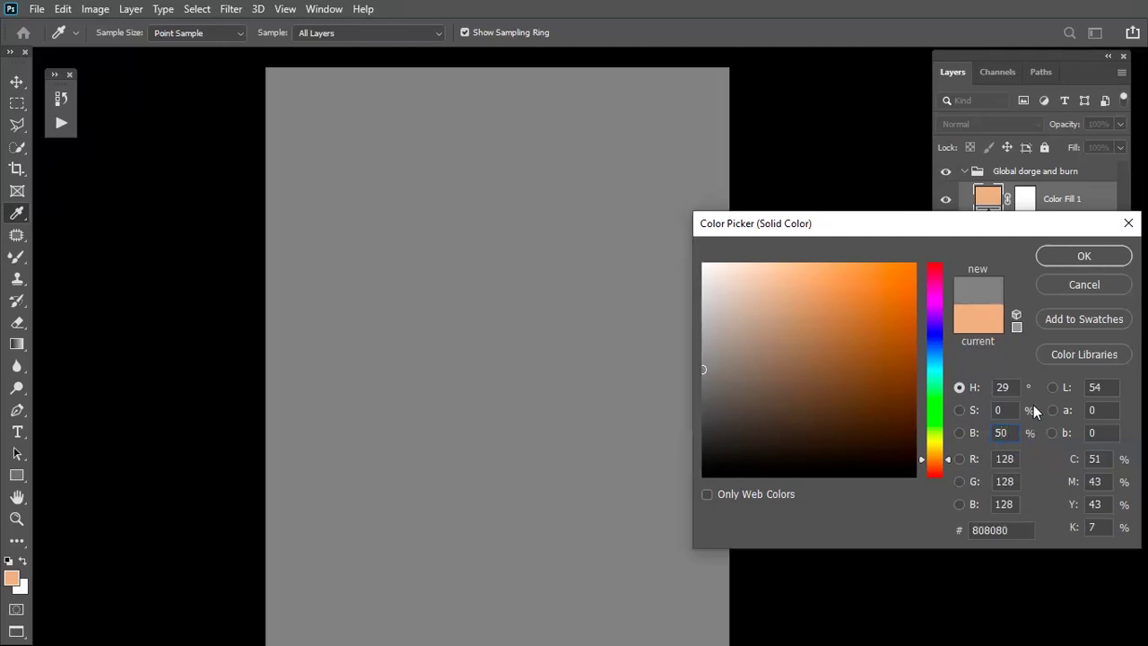
text(s)
click(1090, 255)
- Move the gray fill layer above the Global dorge and burn group and set its blend mode to Color
drag(1074, 206, 1076, 162)
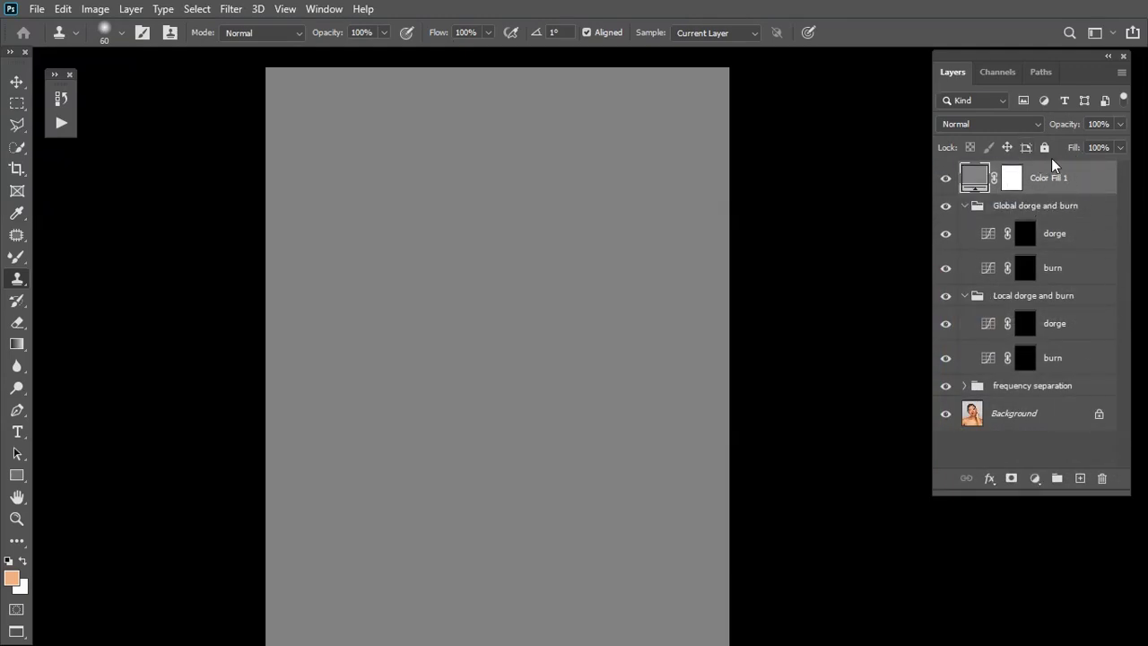
click(993, 124)
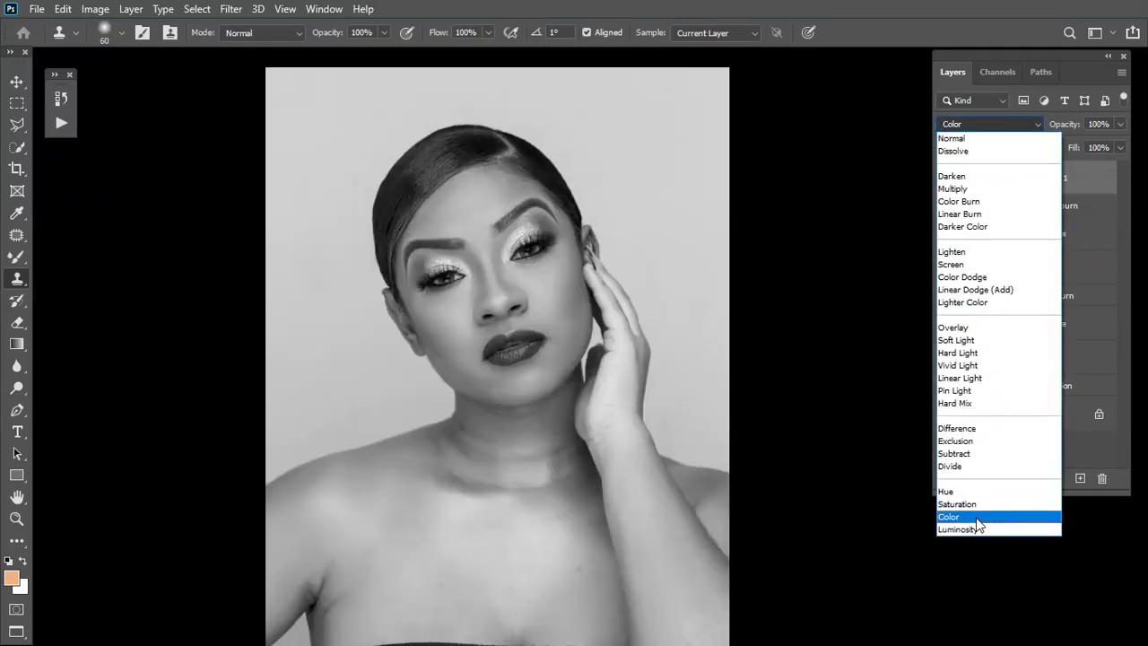
click(969, 517)
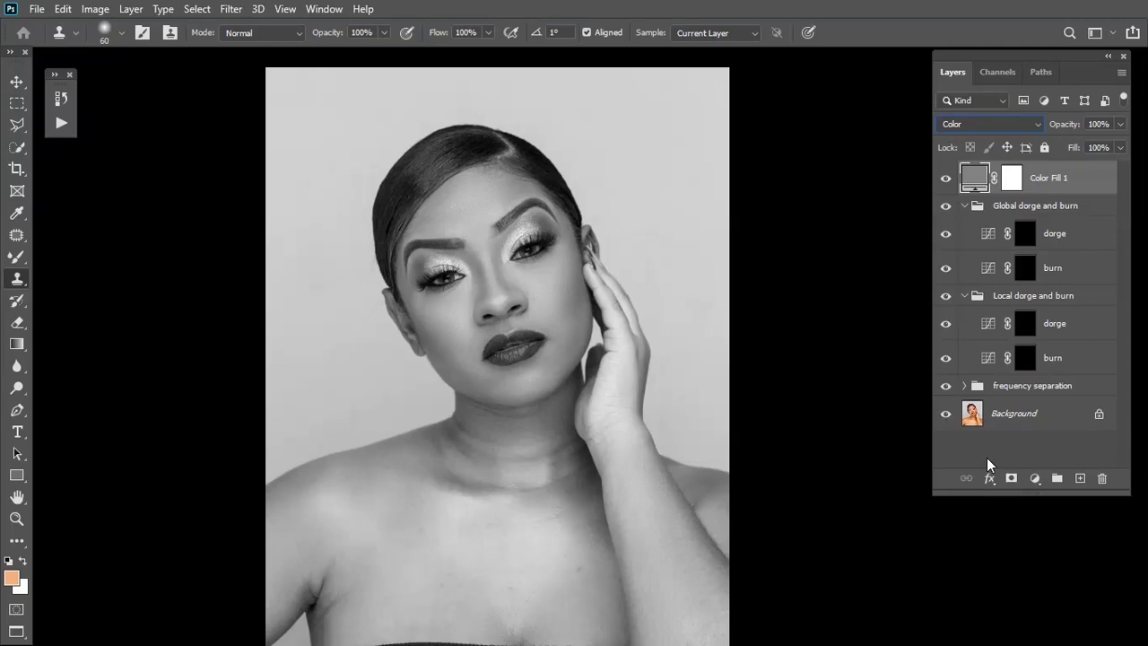
key(ctrl+plus)
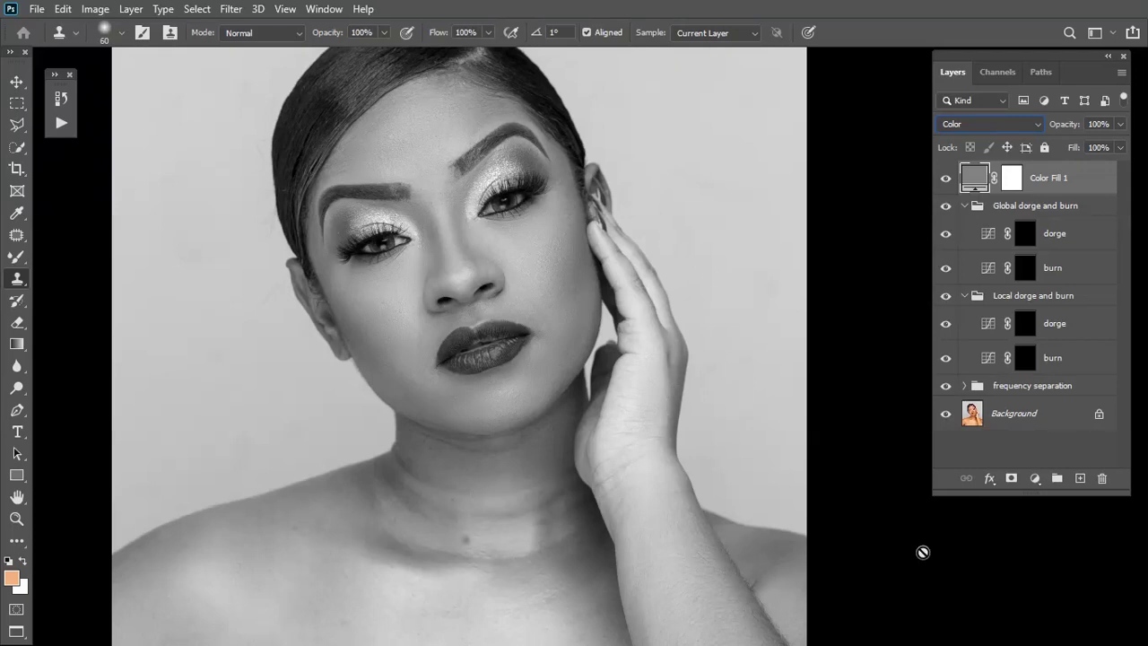
click(945, 178)
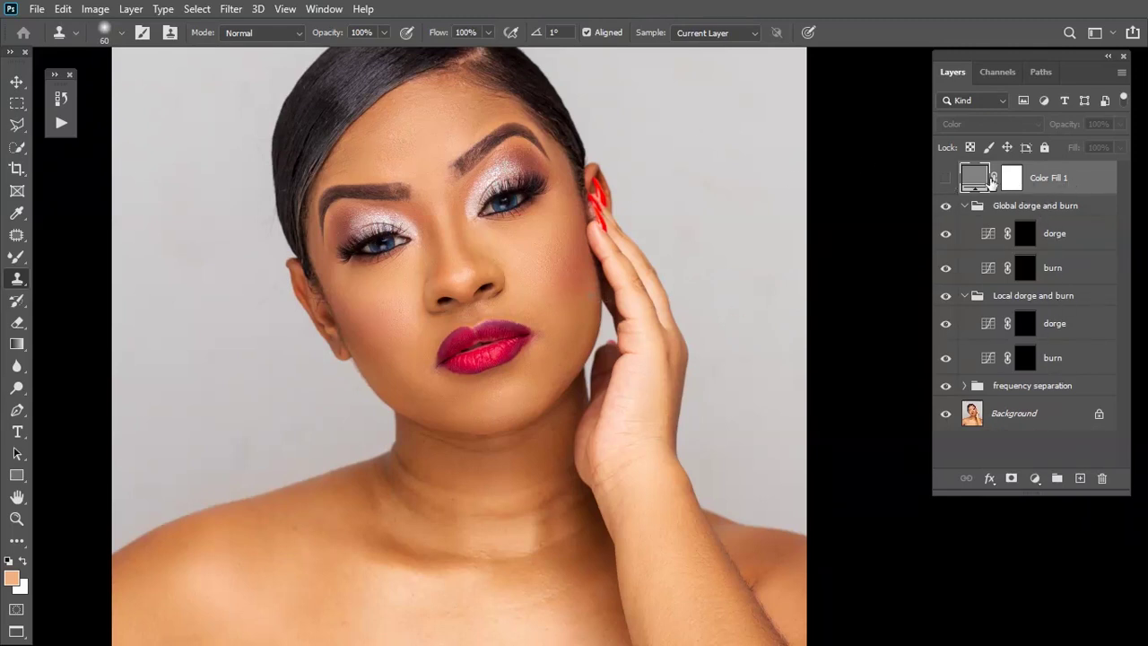
click(946, 180)
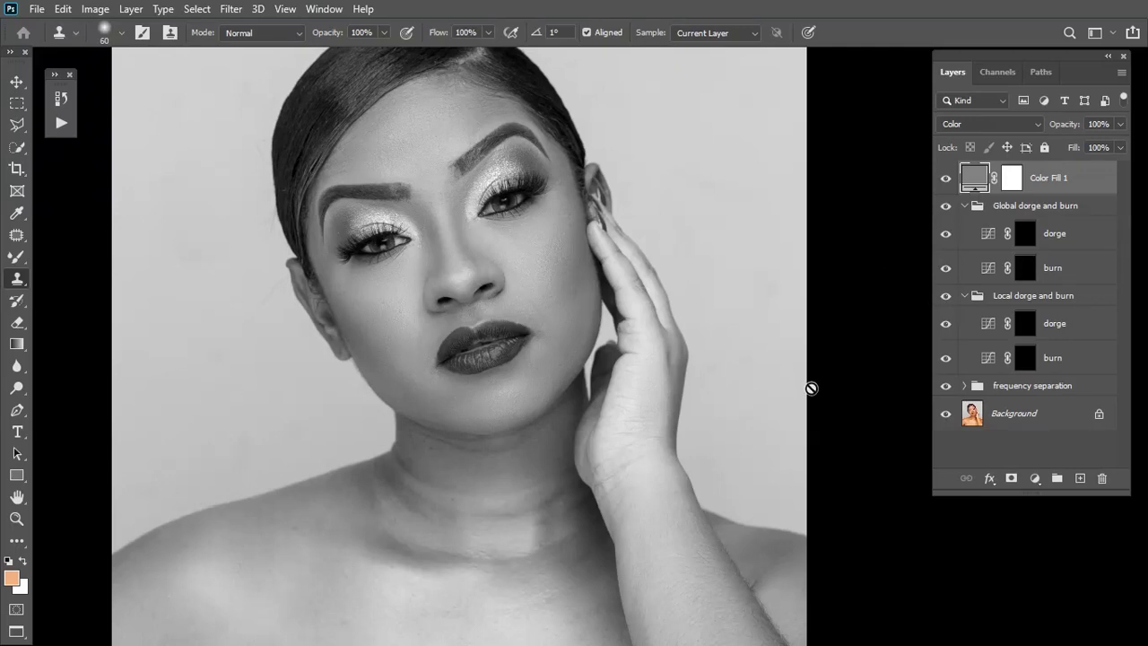
- Switch from the Clone Stamp to the Brush Tool and set the brush opacity to 2%
click(1044, 298)
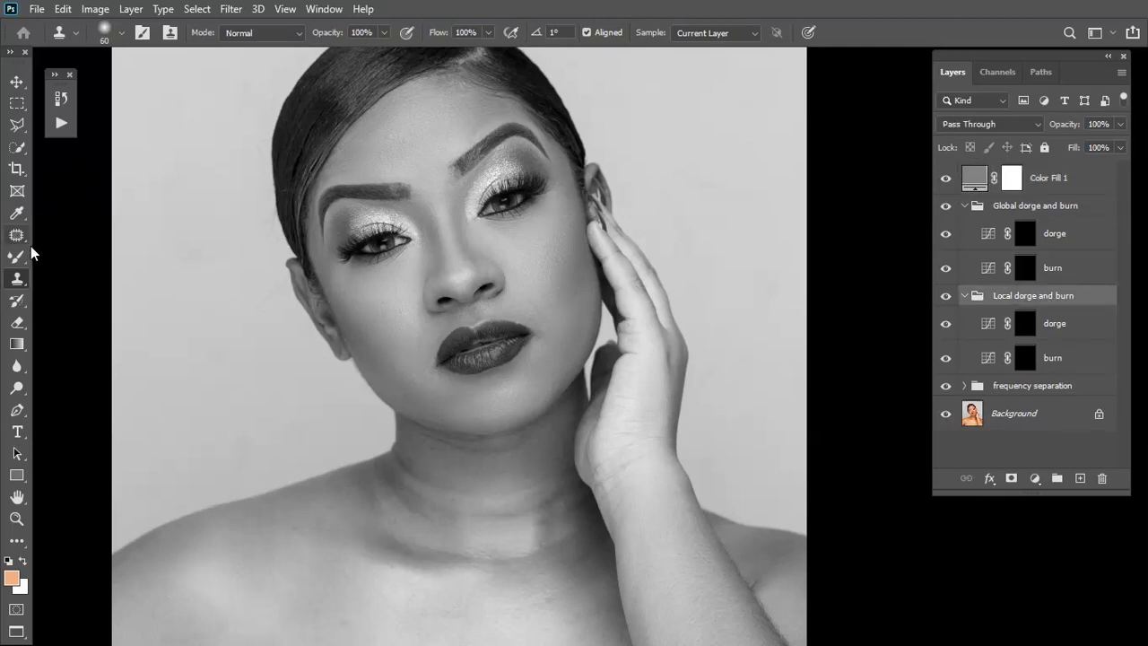
click(15, 262)
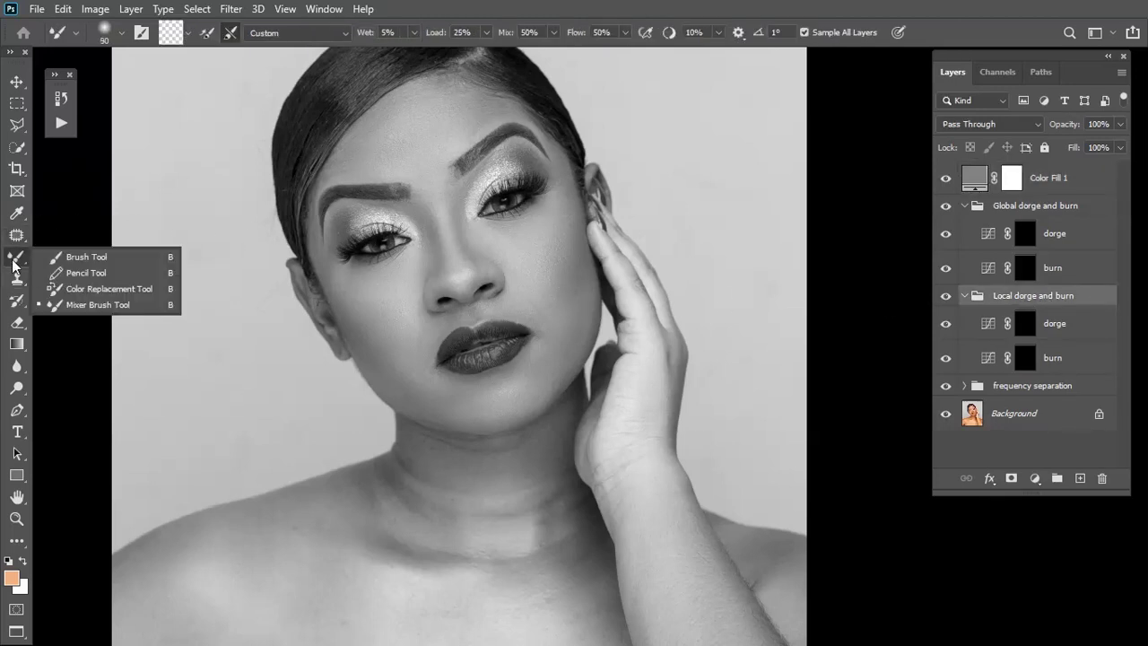
click(81, 258)
click(386, 32)
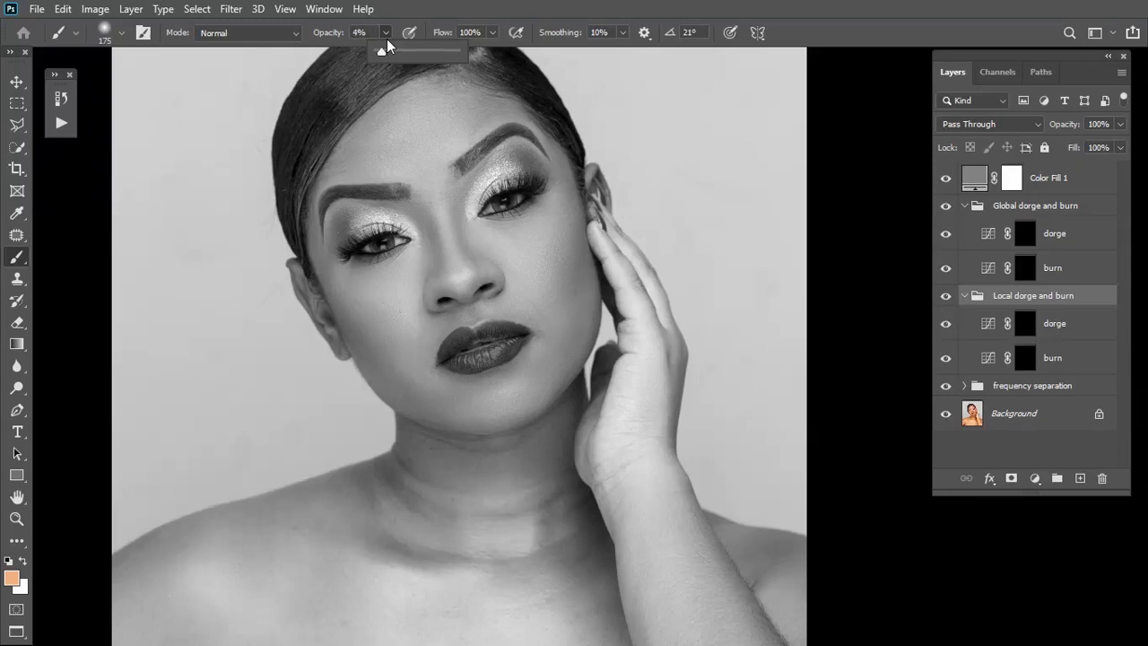
click(387, 39)
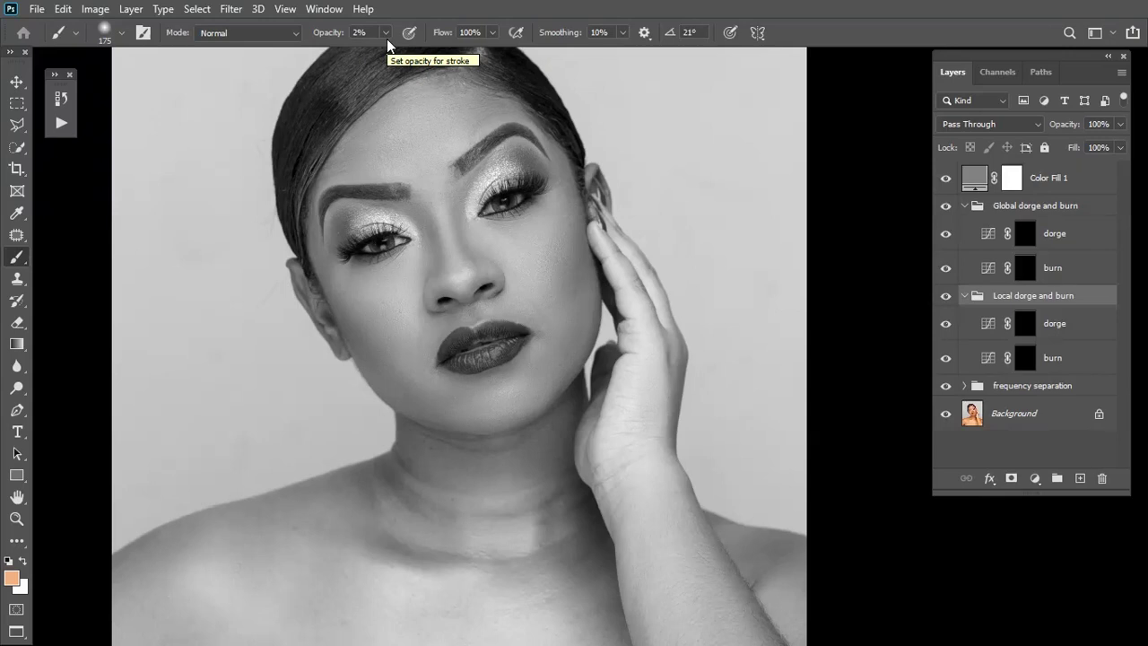
- Target the mask of the dorge layer in the Local group and set the brush size to 70 pixels
key(ctrl+plus)
key(ctrl+plus)
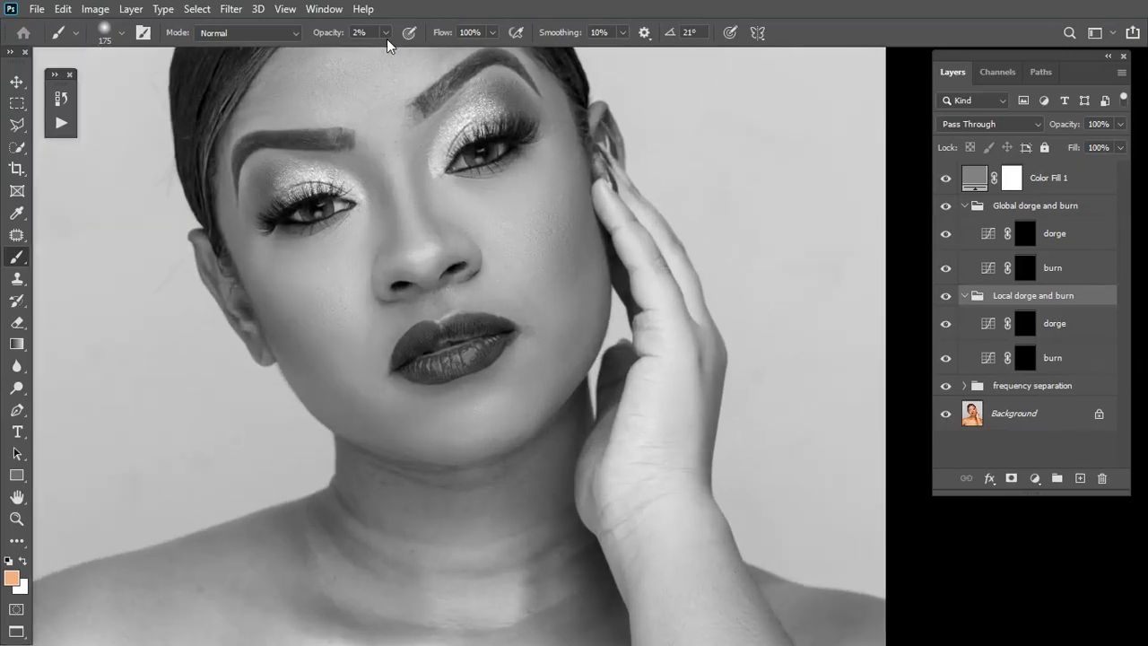
drag(319, 273, 459, 450)
drag(508, 384, 465, 428)
drag(404, 486, 415, 442)
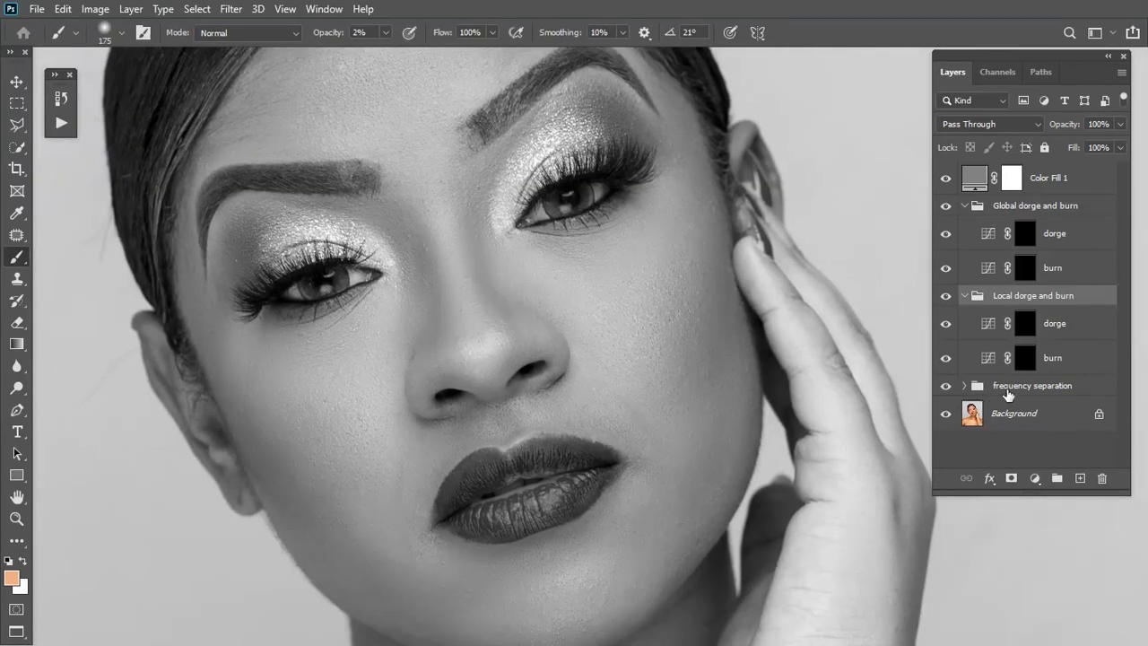
click(1024, 323)
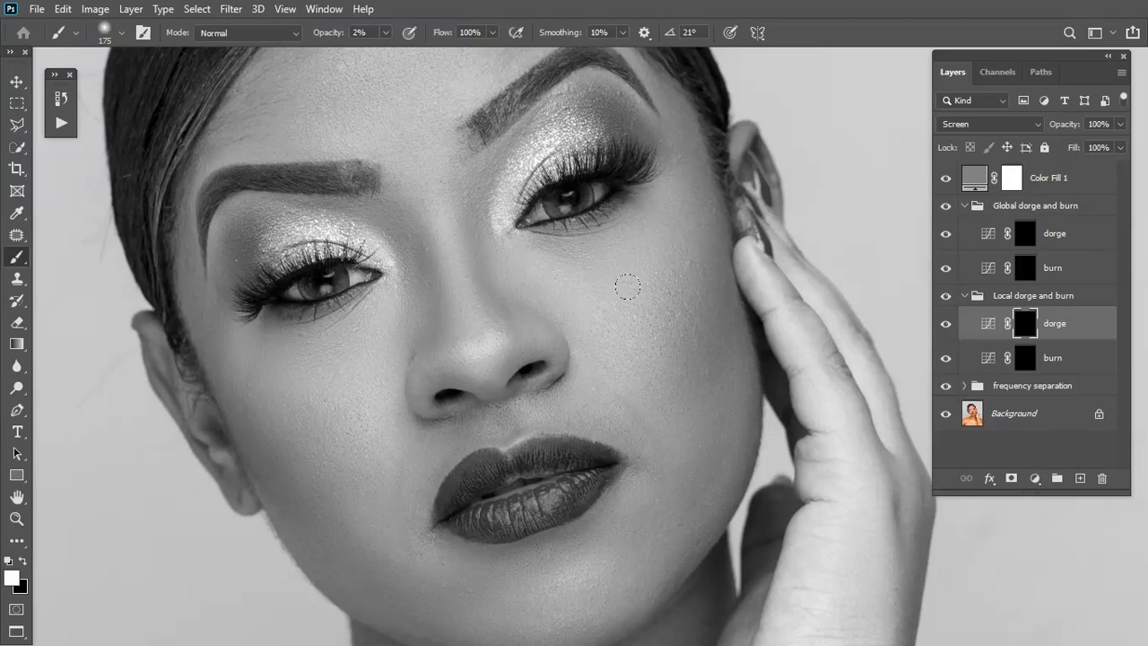
key(bracketleft)
key(bracketleft)
key(bracketleft)
key(bracketleft)
key(bracketleft)
key(bracketleft)
key(bracketleft)
scroll(687, 338, up, 2)
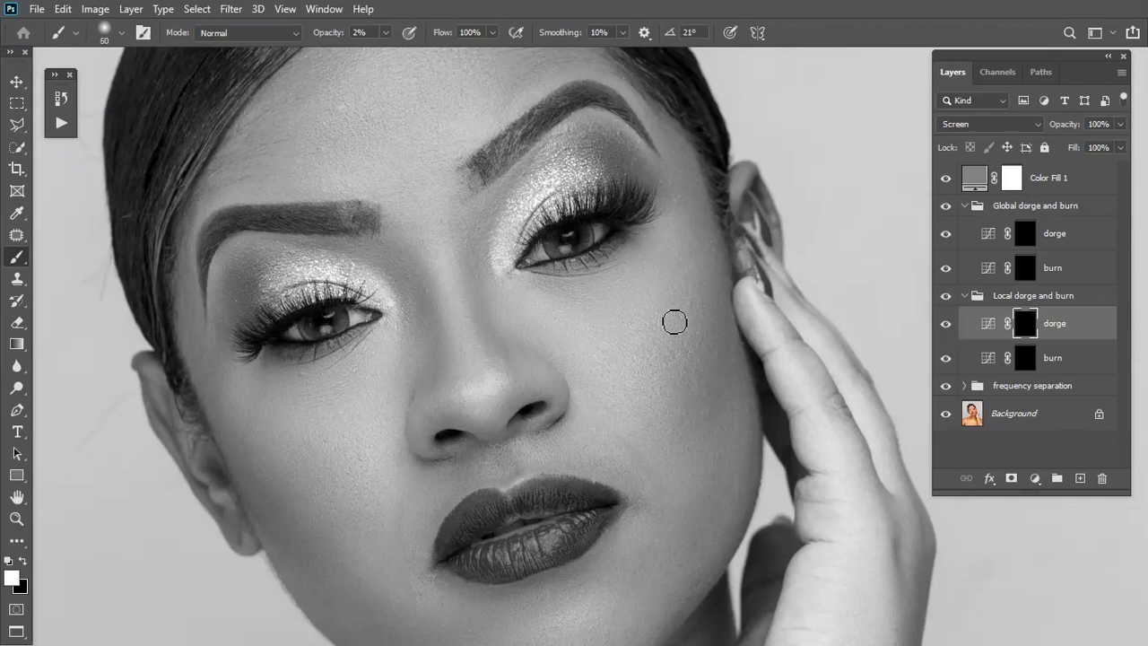
key(bracketright)
- Dodge the darker patches on the cheek, chin and neck on the local dorge mask at 2% opacity with the 70 px brush
drag(402, 430, 517, 218)
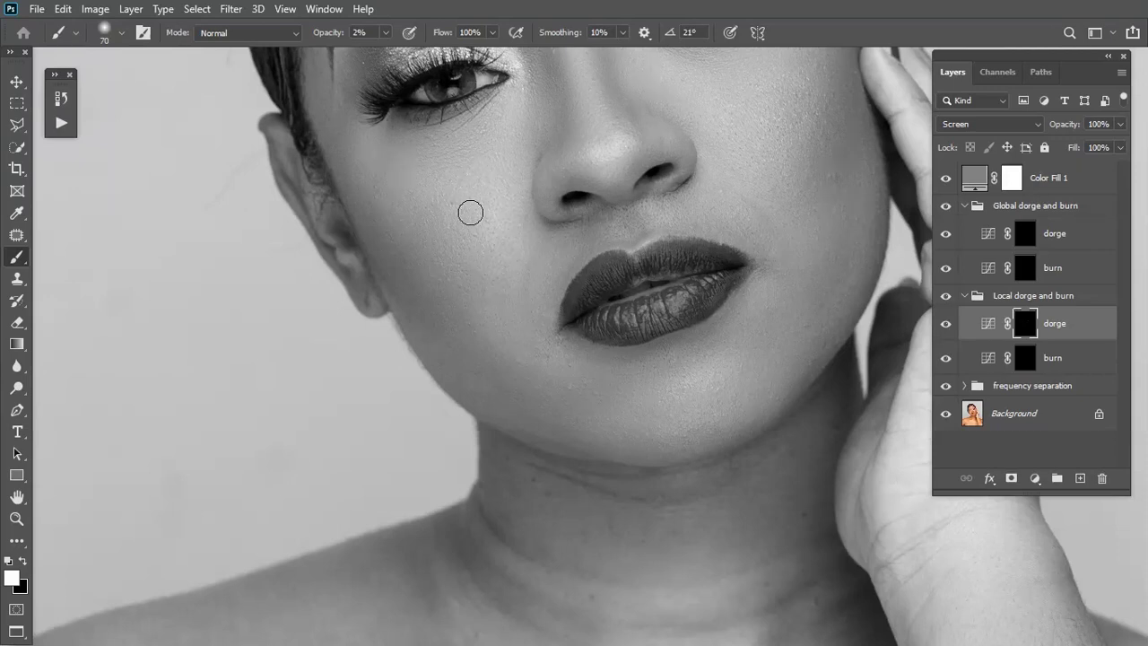
scroll(470, 212, down, 3)
scroll(454, 238, down, 2)
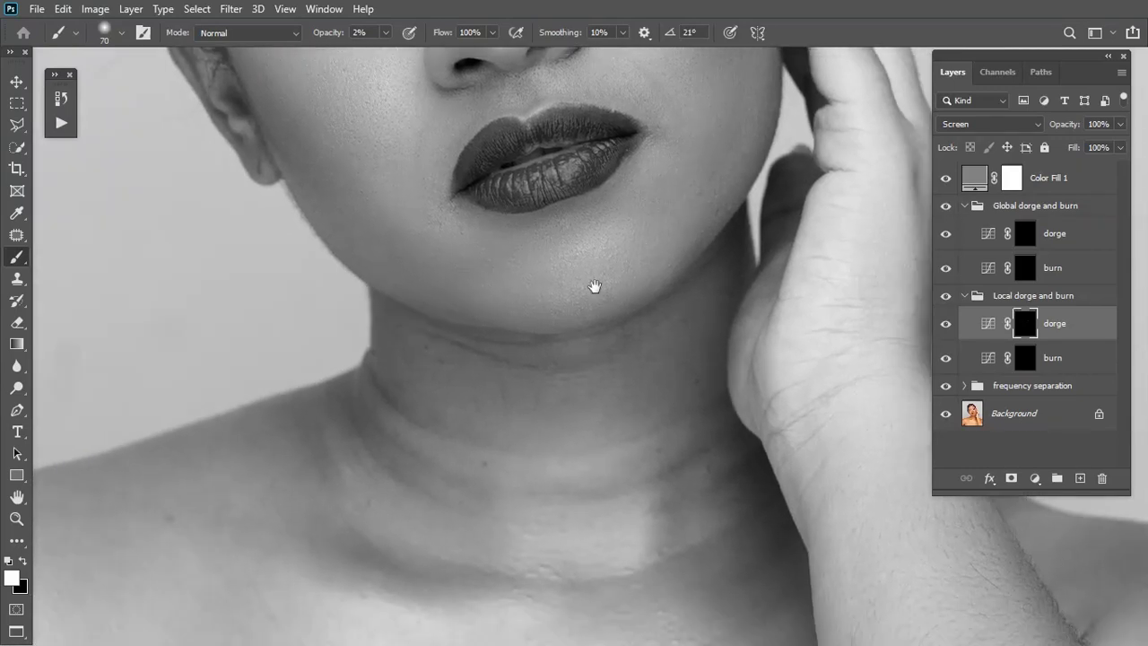
drag(595, 286, 533, 326)
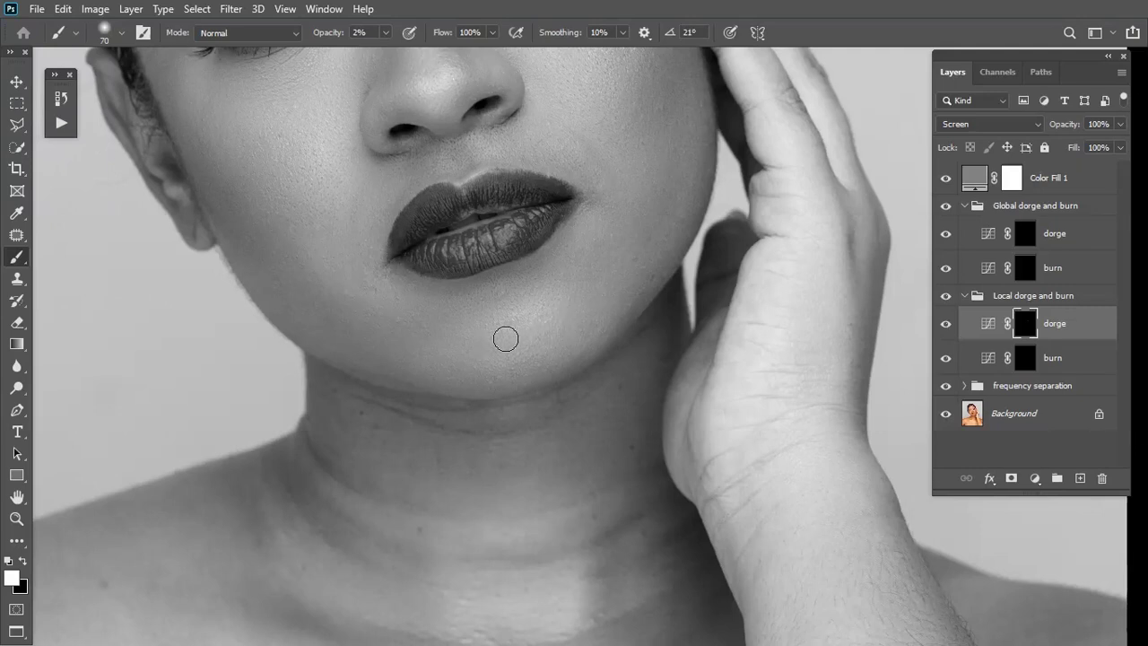
drag(455, 397, 601, 260)
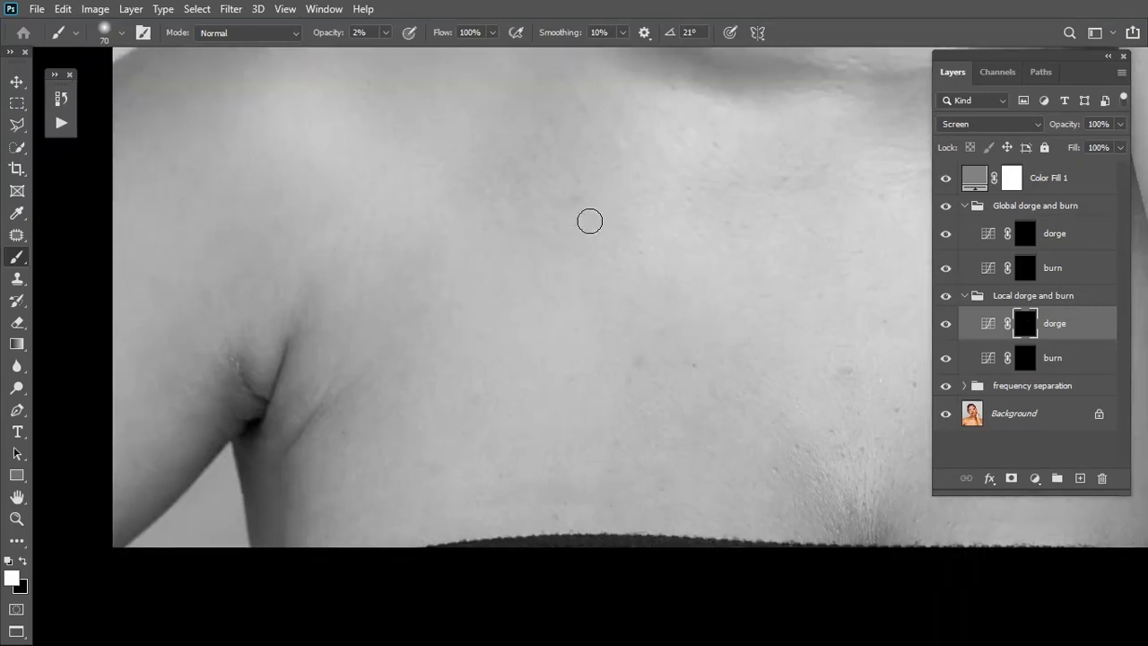
- Continue local dodging on the upper chest, nose area and forehead with the 70 px brush at 2% opacity
scroll(589, 221, down, 5)
drag(658, 205, 520, 390)
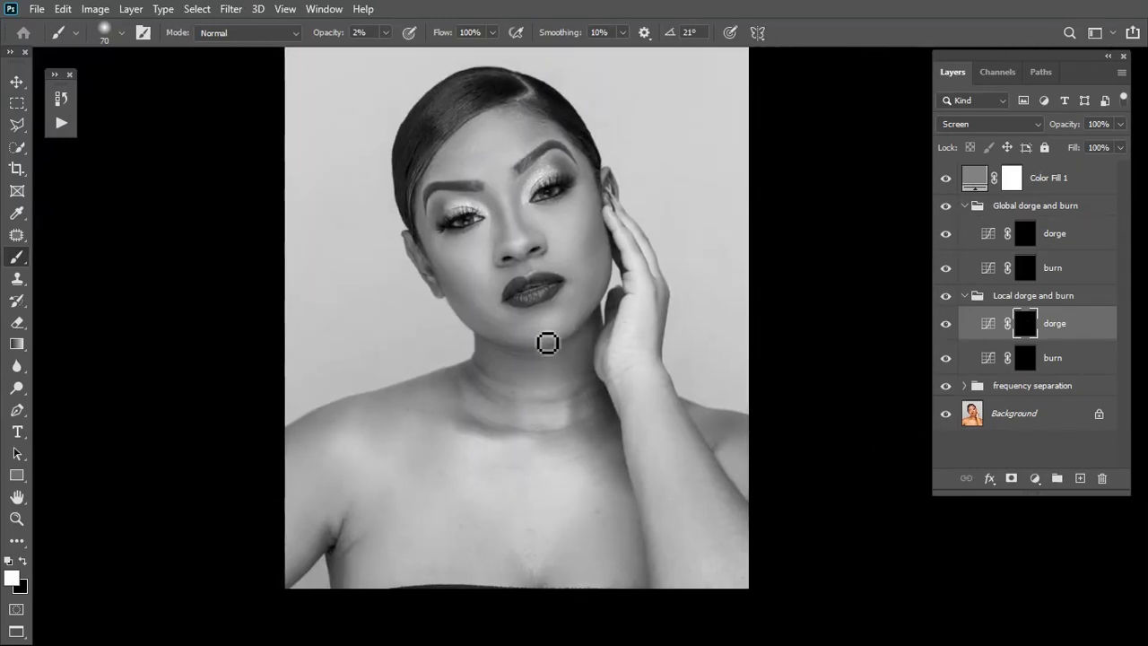
drag(550, 285, 554, 323)
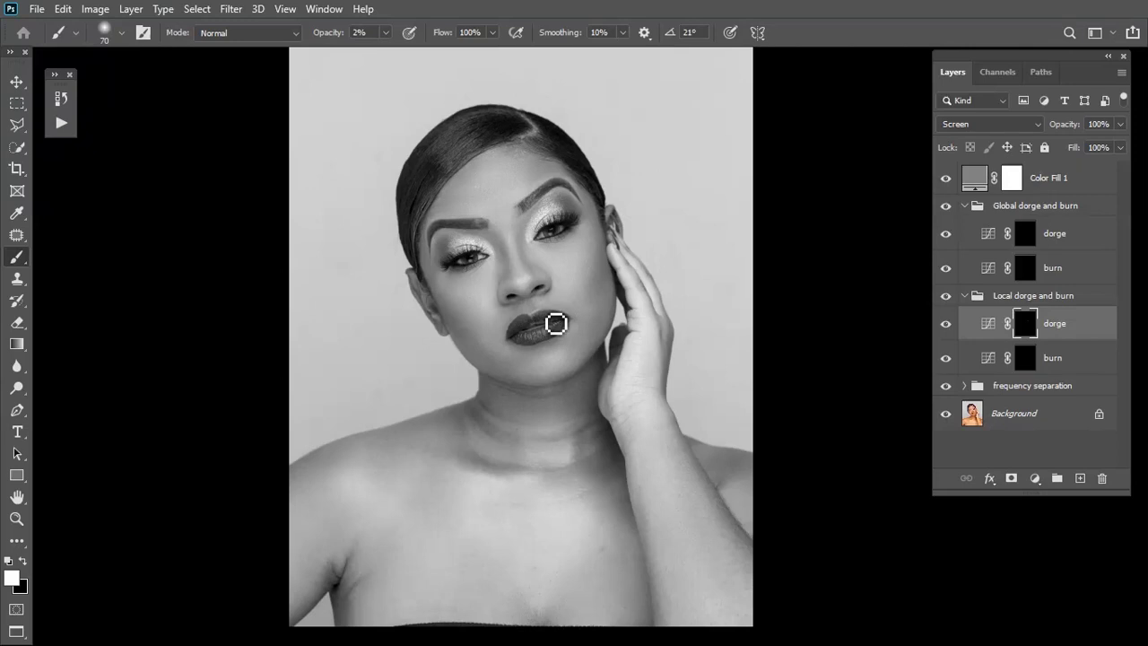
scroll(554, 321, up, 3)
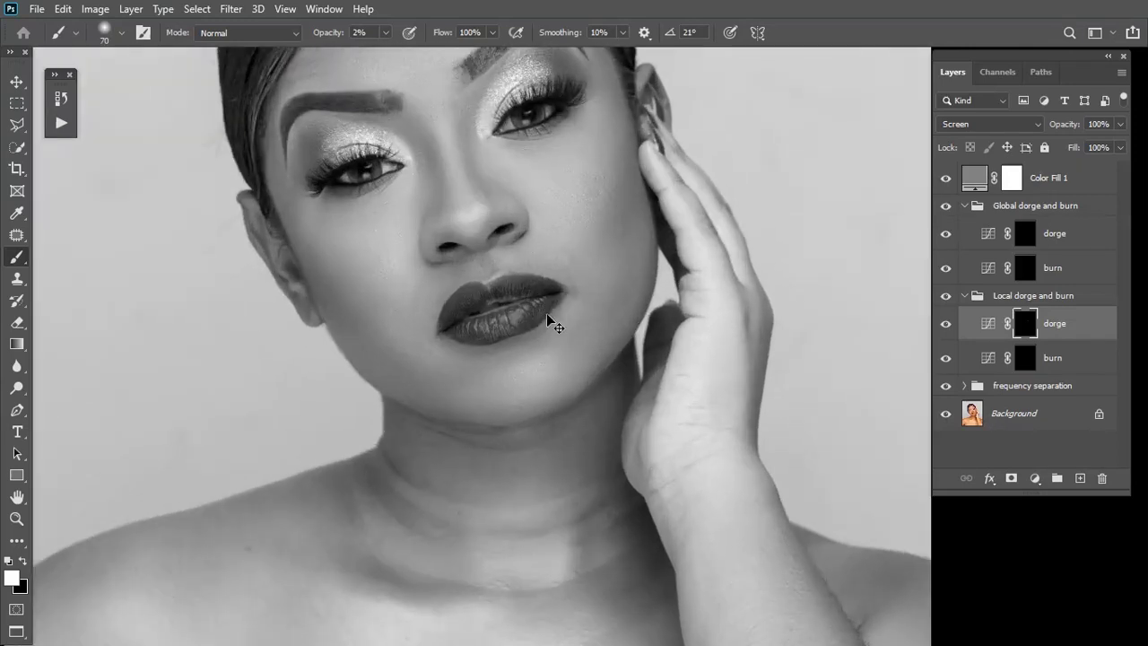
scroll(549, 321, up, 2)
scroll(545, 314, up, 2)
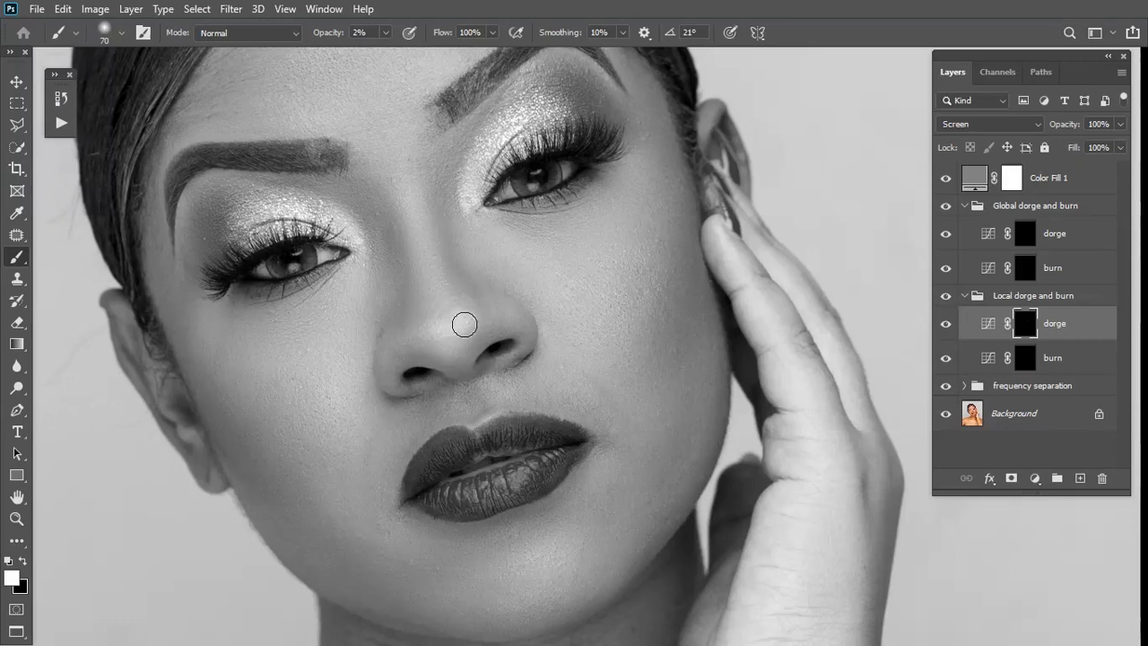
scroll(485, 309, up, 5)
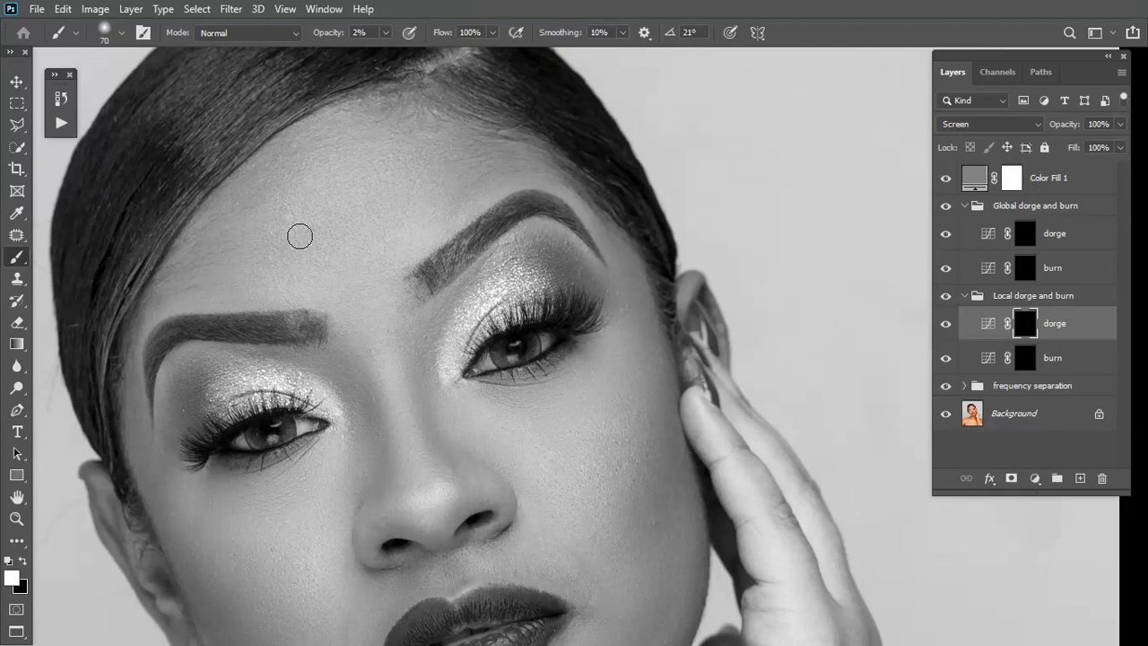
scroll(325, 238, up, 1)
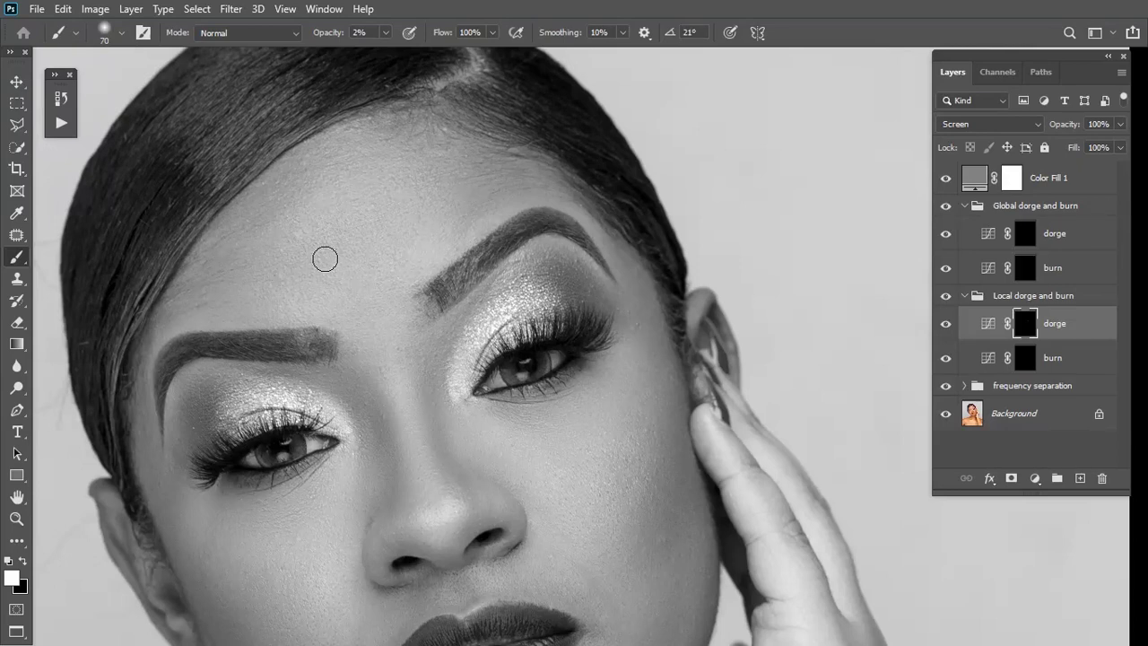
- Target the local burn mask and darken uneven bright spots on the forehead, under-eye area and cheeks with a 60–70 px brush
click(978, 358)
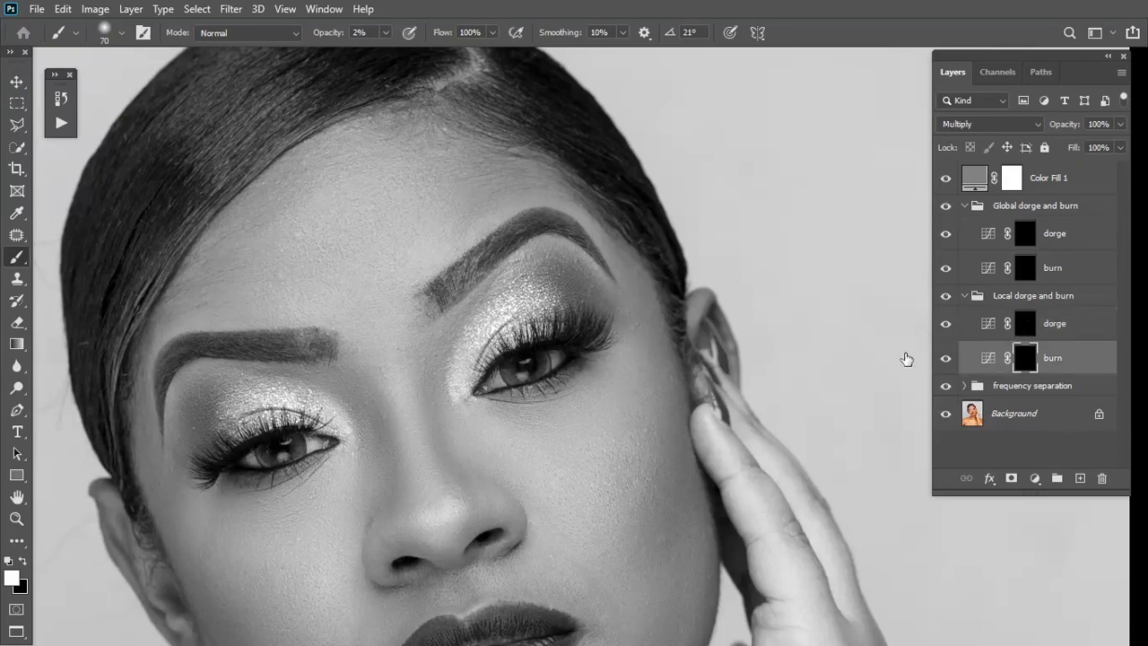
key(bracketleft)
scroll(269, 332, down, 4)
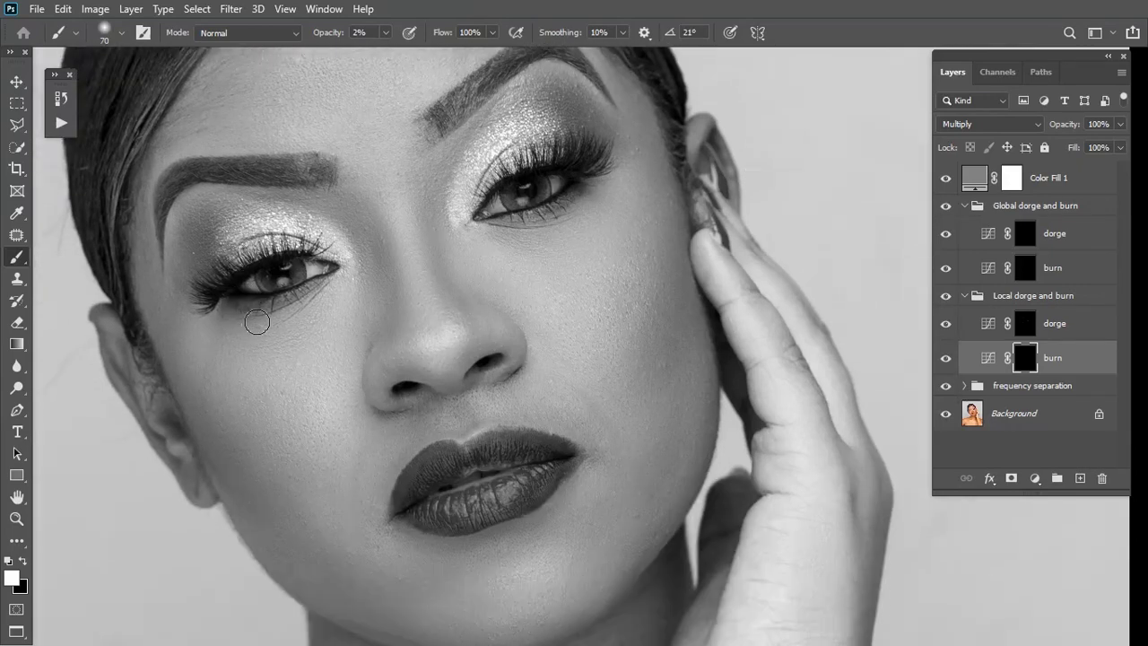
key(bracketleft)
key(bracketright)
key(bracketright)
scroll(538, 321, down, 3)
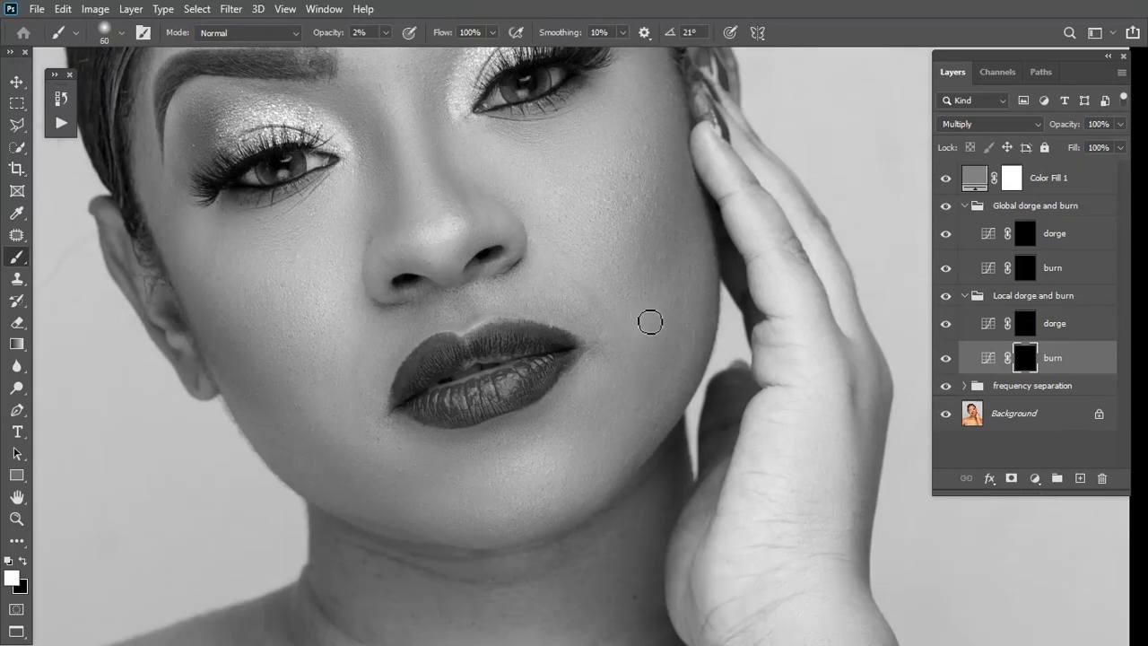
- Burn bright patches along the cheek edge, around the mouth and along the jaw on the local burn mask with an 80–100 px brush
key(bracketright)
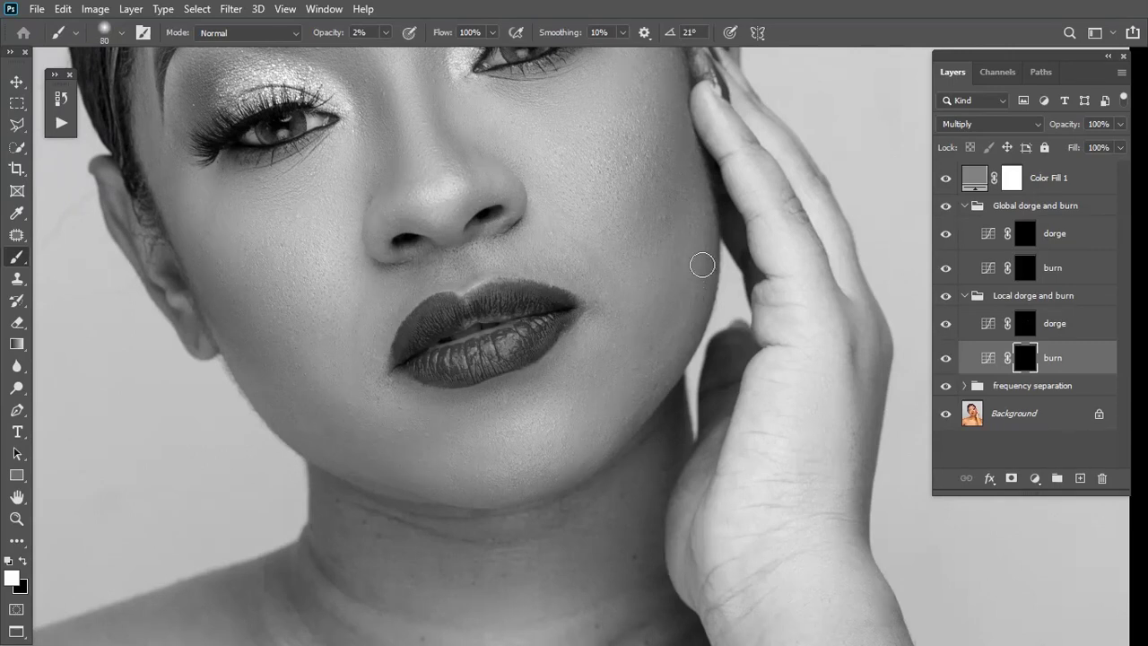
key(bracketright)
key(bracketright)
scroll(627, 348, down, 2)
key(bracketleft)
key(bracketleft)
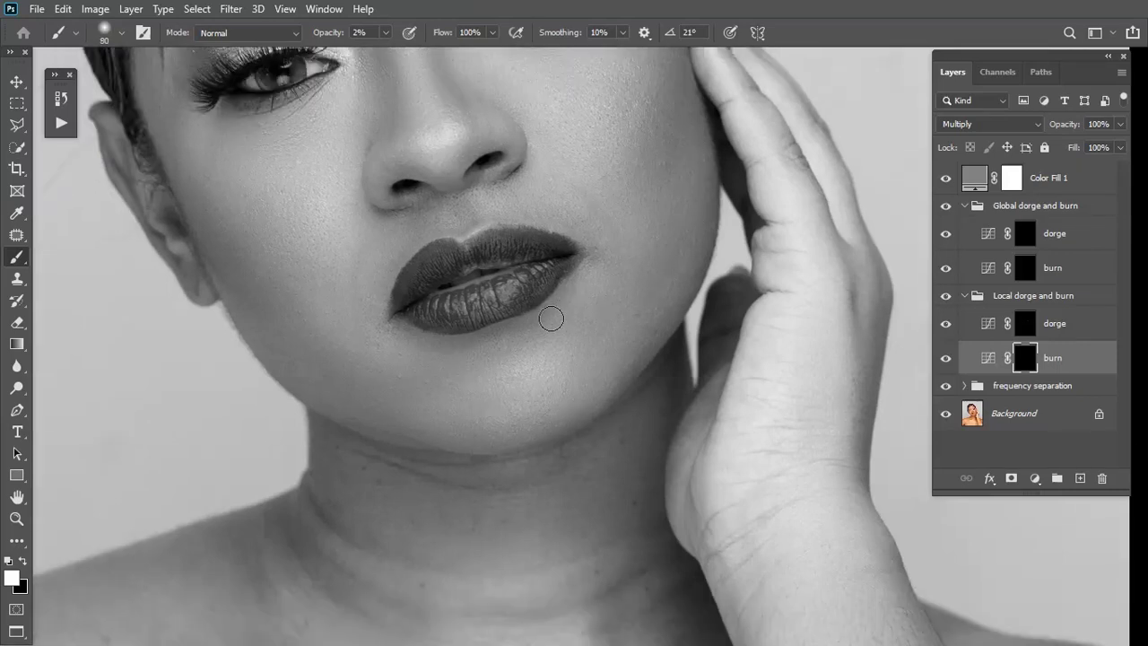
key(bracketright)
scroll(279, 319, up, 1)
scroll(291, 323, down, 5)
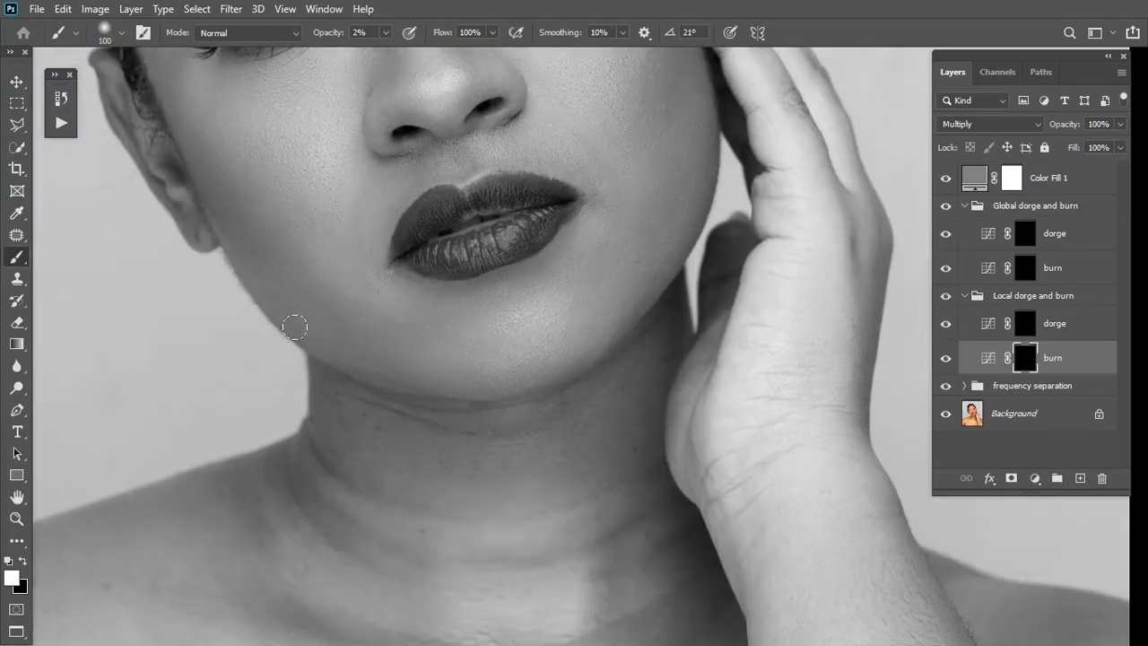
- Burn the uneven highlights along the shoulder edge on the local burn mask with the 100 px brush at 2% opacity
scroll(512, 423, left, 3)
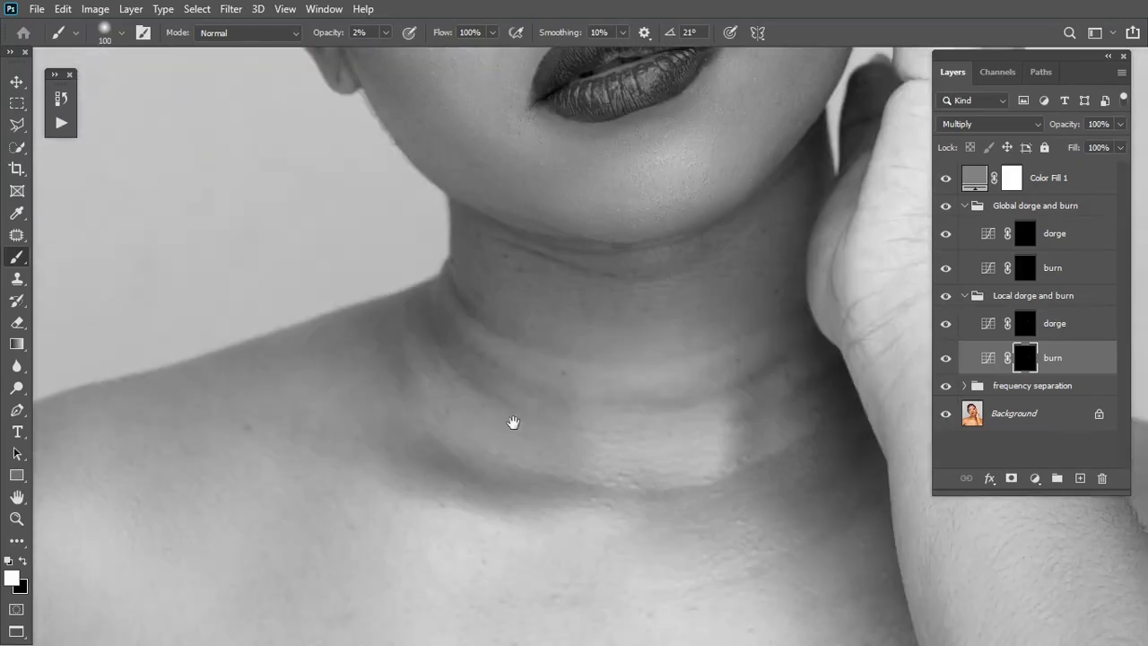
drag(525, 336, 389, 386)
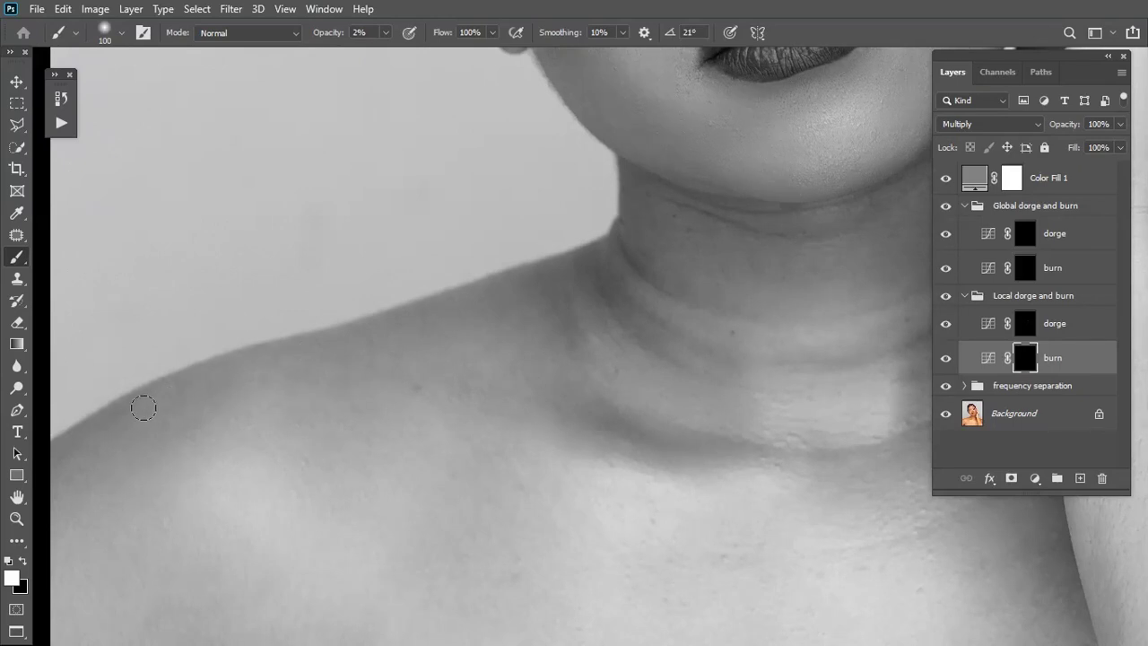
drag(118, 412, 229, 392)
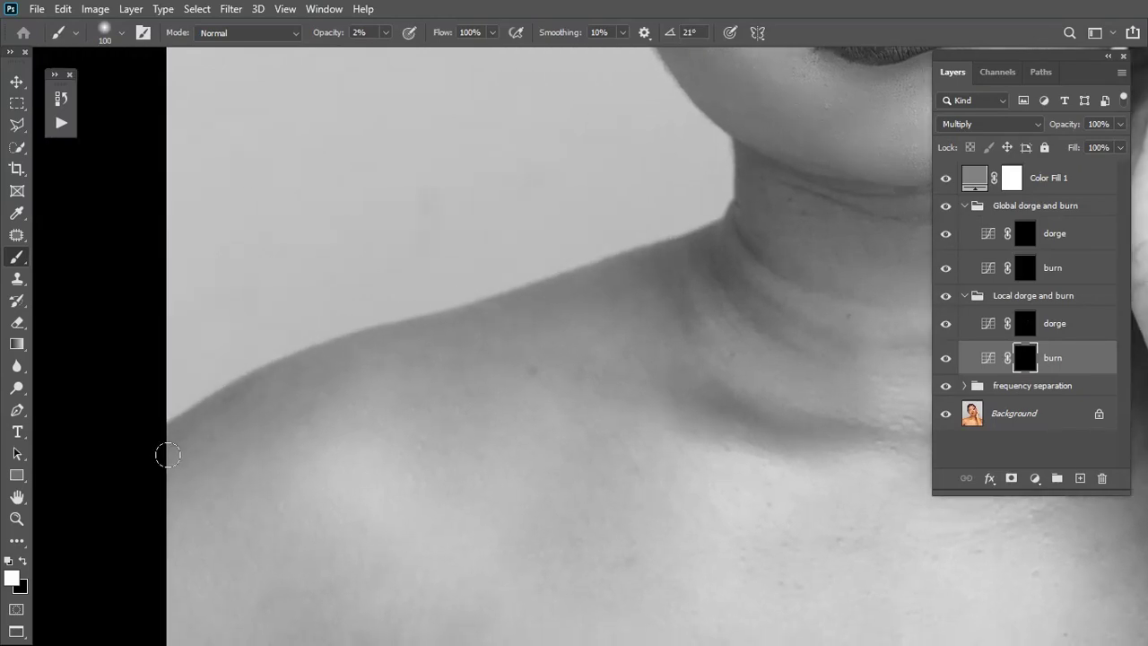
scroll(418, 342, up, 10)
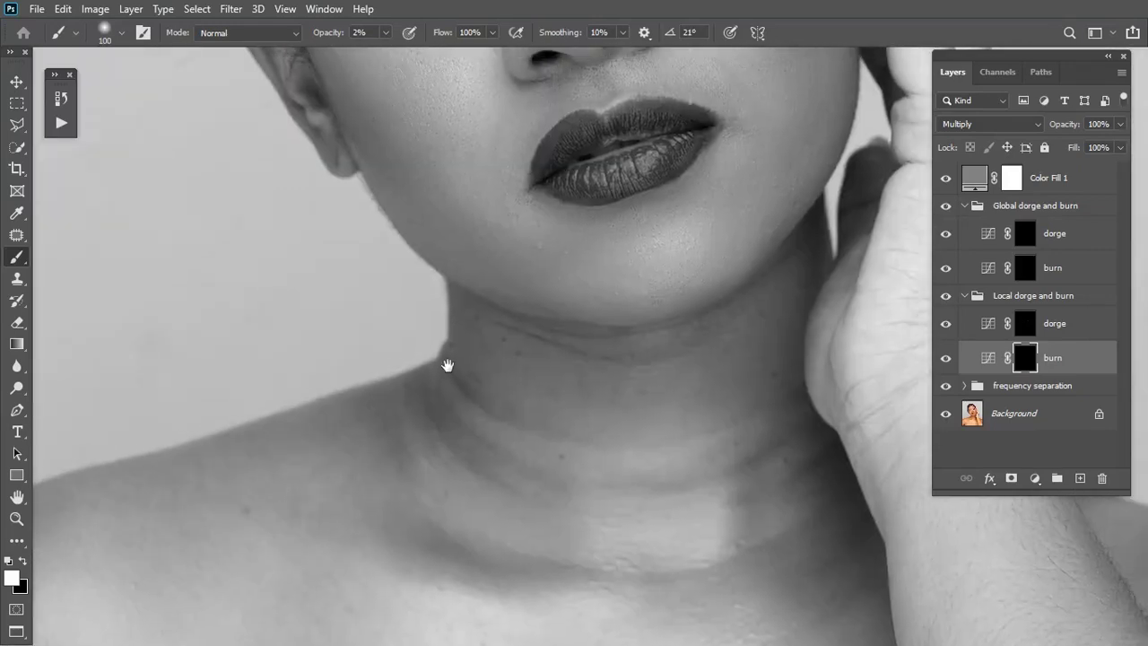
scroll(453, 467, up, 5)
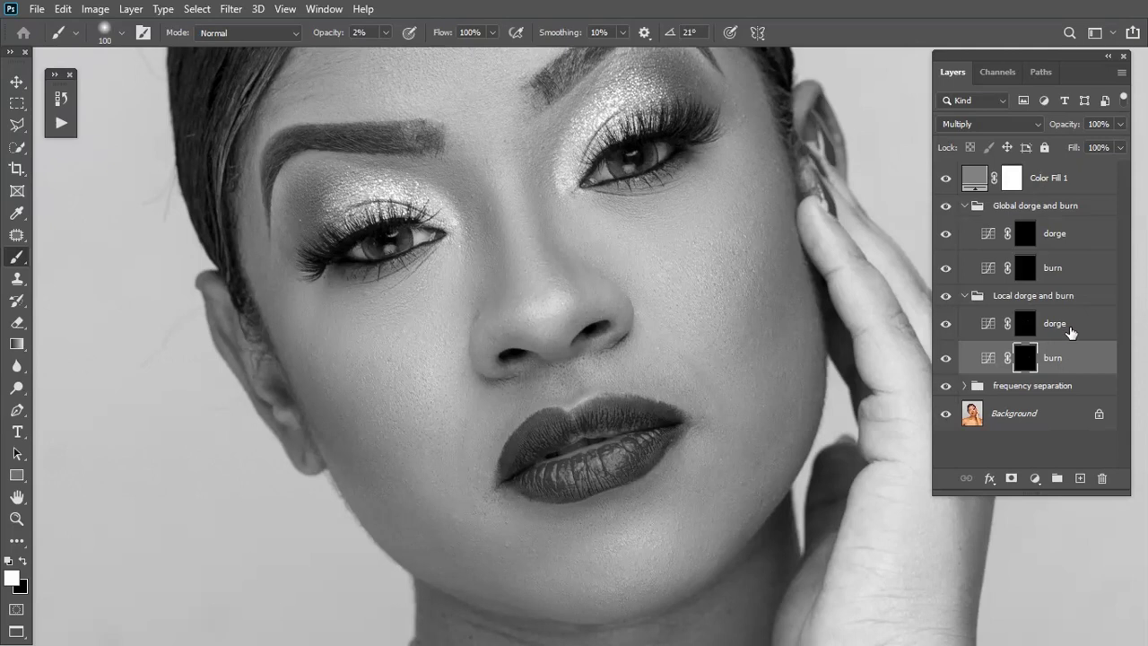
- Target the dorge mask in the Global dorge and burn group and set the brush opacity to 1%, with the whole portrait in view
click(1031, 236)
click(386, 33)
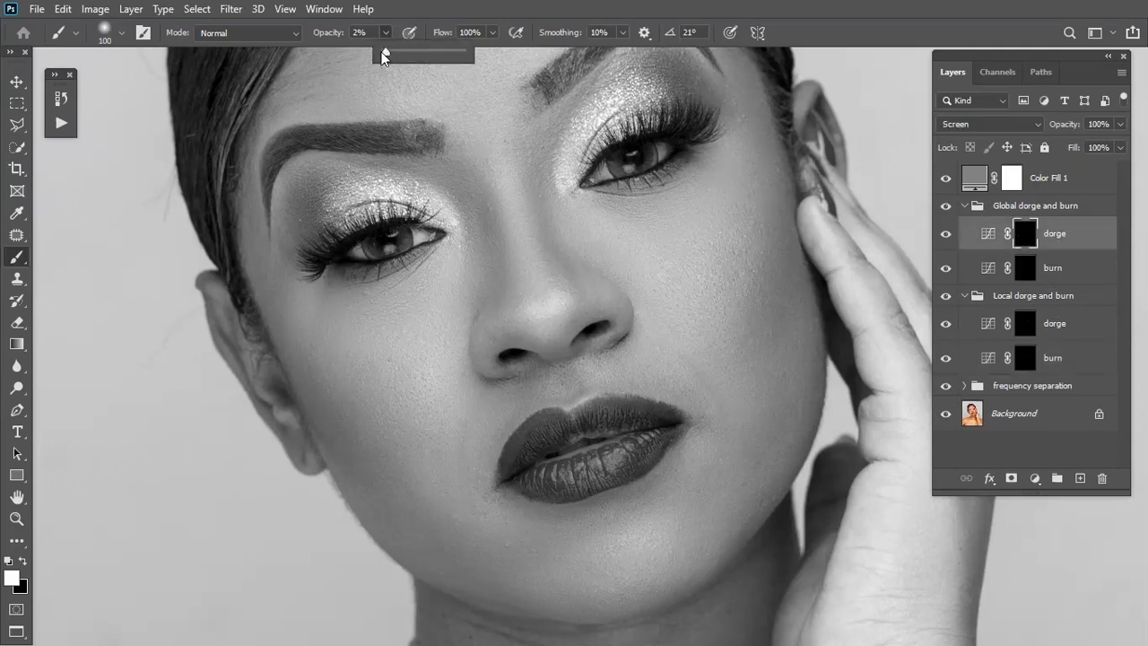
drag(383, 52, 378, 56)
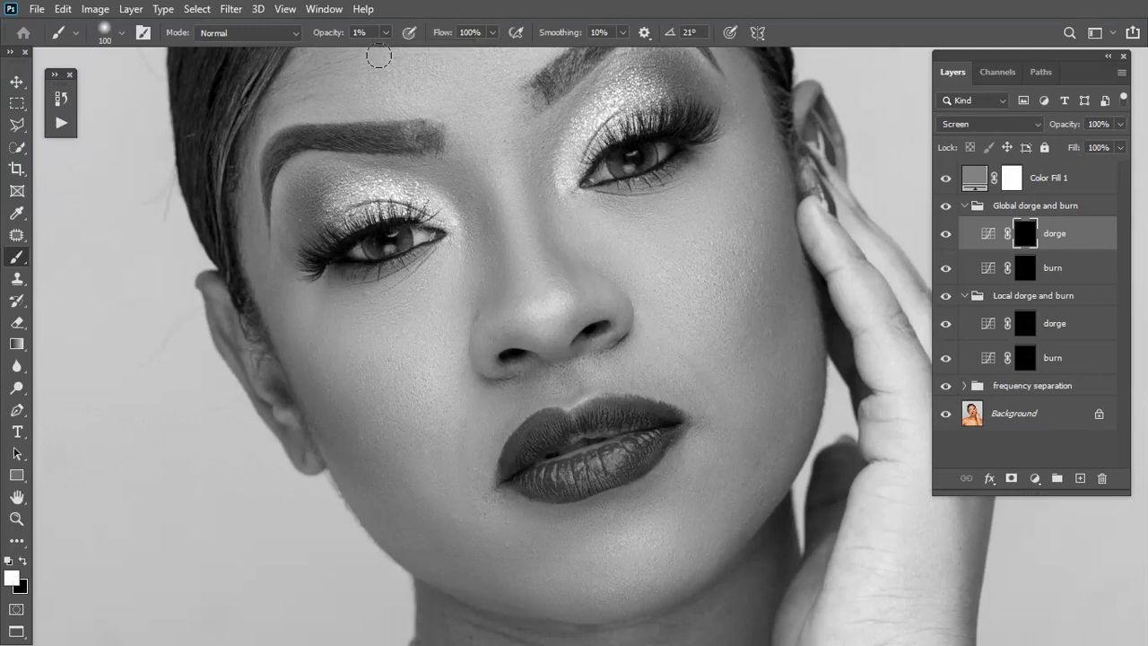
key(ctrl+0)
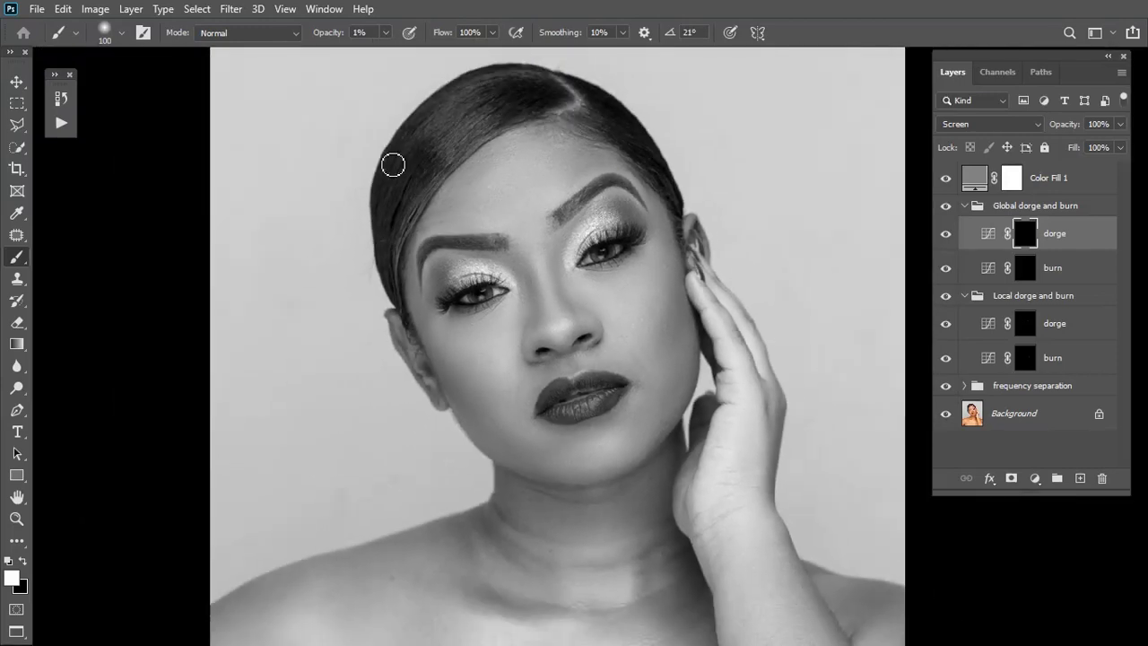
- Build up the facial highlights on the global dorge mask at 1% opacity, varying the brush size to fit each area
key(bracketright)
key(bracketright)
key(bracketright)
key(bracketright)
key(bracketright)
key(bracketleft)
key(bracketleft)
key(bracketleft)
key(bracketleft)
key(bracketleft)
key(bracketright)
key(bracketright)
key(bracketright)
key(bracketleft)
key(bracketright)
key(bracketright)
key(bracketright)
key(bracketleft)
key(bracketright)
key(bracketleft)
key(bracketleft)
key(bracketleft)
key(bracketleft)
key(bracketleft)
key(bracketright)
key(bracketright)
key(bracketright)
scroll(601, 338, down, 2)
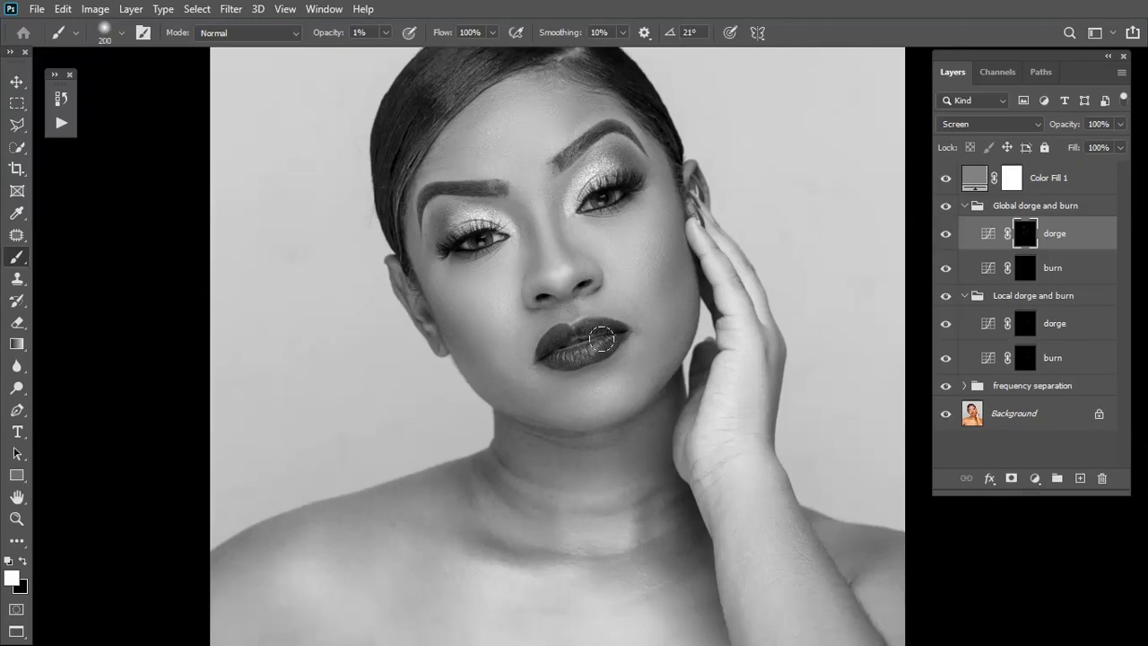
- Dodge the body and hand highlights on the global dorge mask at 1% opacity, resizing the brush for each area
scroll(601, 338, down, 2)
key(bracketright)
scroll(610, 339, down, 7)
key(bracketright)
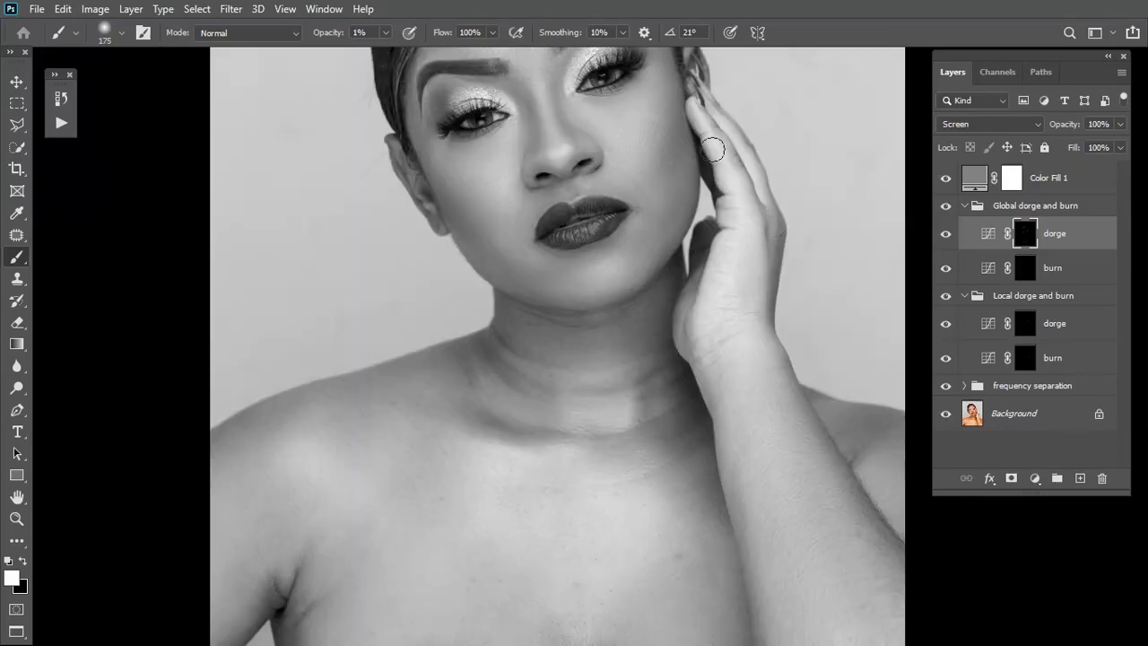
key(bracketright)
key(bracketright)
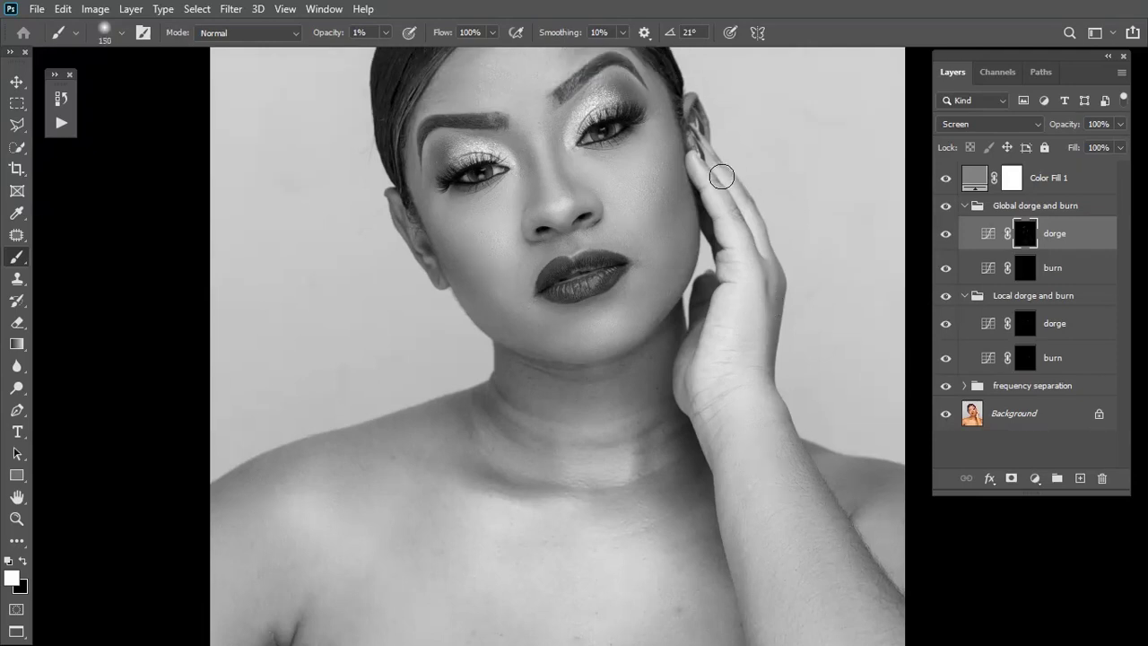
key(bracketleft)
key(bracketleft)
key(bracketleft)
- Target the global burn mask and deepen the shadows along the forehead and hairline with a 150 px brush
click(1029, 272)
scroll(628, 225, up, 2)
key(bracketright)
key(bracketright)
key(bracketright)
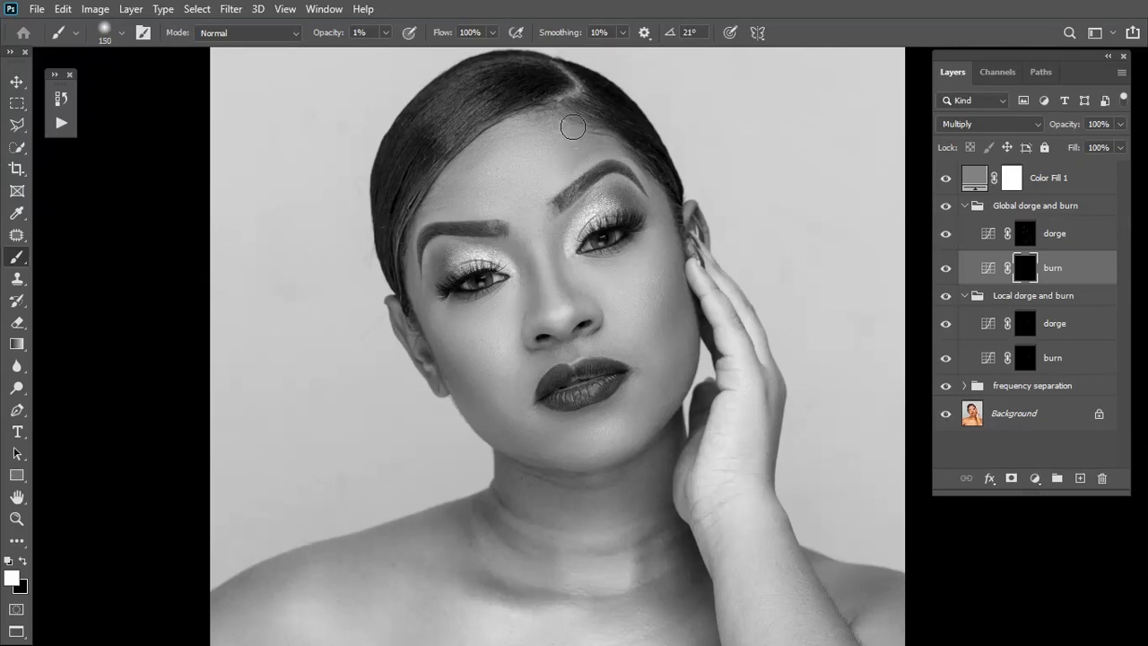
scroll(448, 215, down, 1)
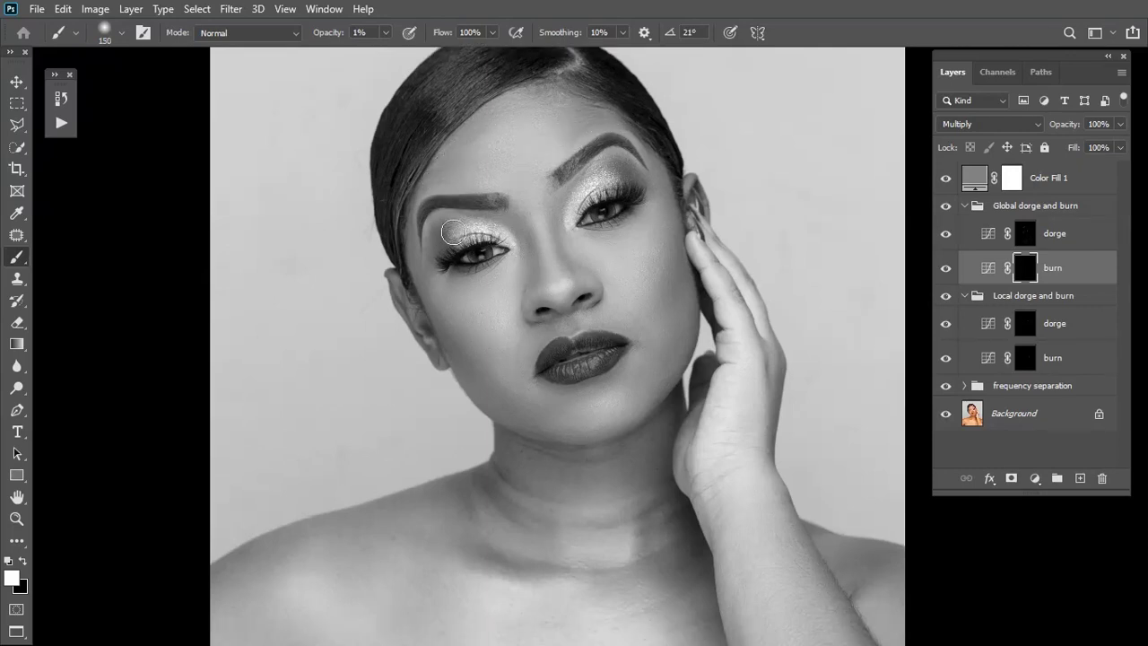
- Burn the shadows around the eyes and beside the mouth on the global burn mask, varying the brush size from about 100 px
key(bracketright)
key(bracketleft)
key(bracketleft)
key(bracketleft)
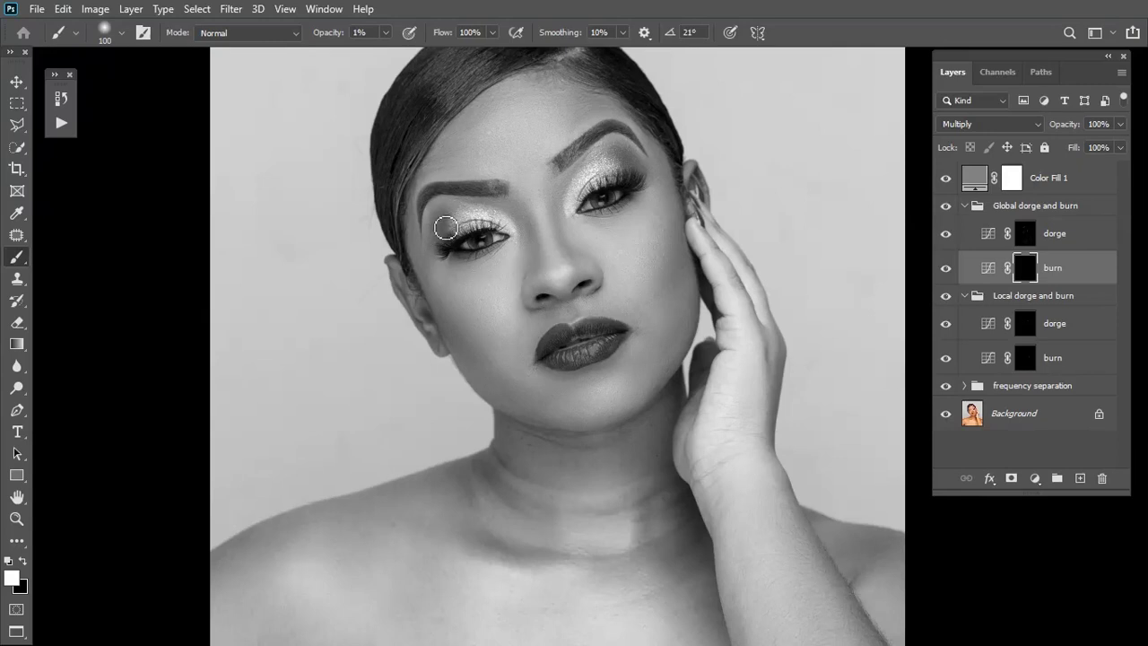
key(bracketright)
key(bracketright)
key(bracketright)
key(bracketright)
key(bracketleft)
key(bracketleft)
key(bracketleft)
key(bracketright)
scroll(528, 309, down, 1)
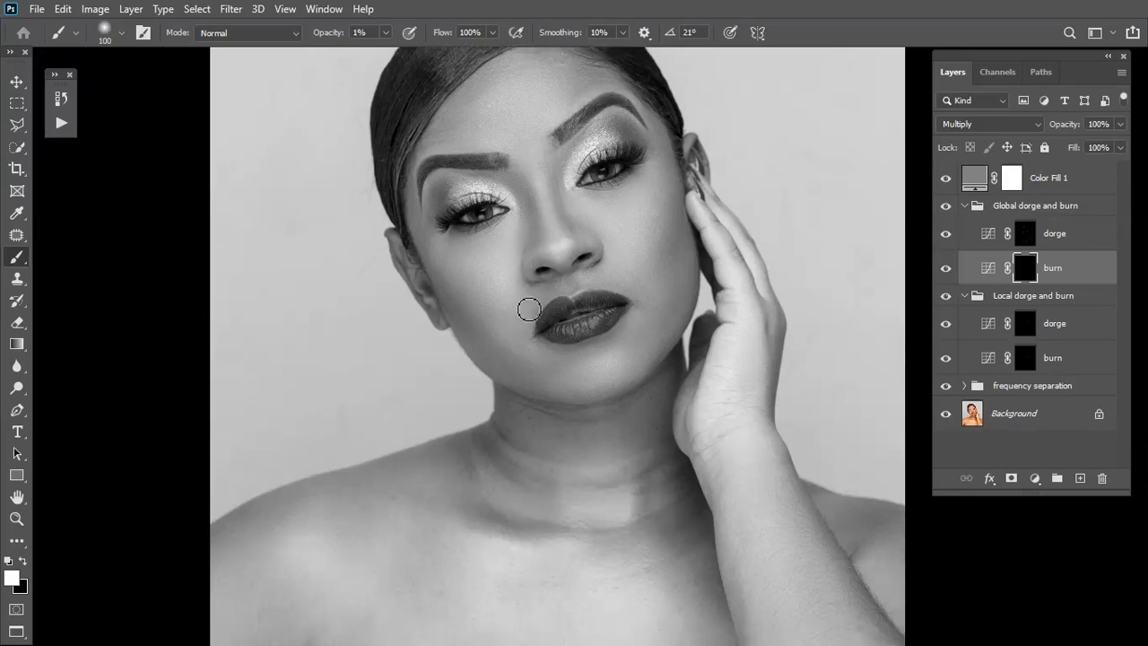
- Burn the shadows of the lower face and neck on the global burn mask, enlarging the brush from 175 to 300 px
scroll(528, 309, down, 4)
key(bracketright)
key(bracketright)
key(bracketright)
key(bracketright)
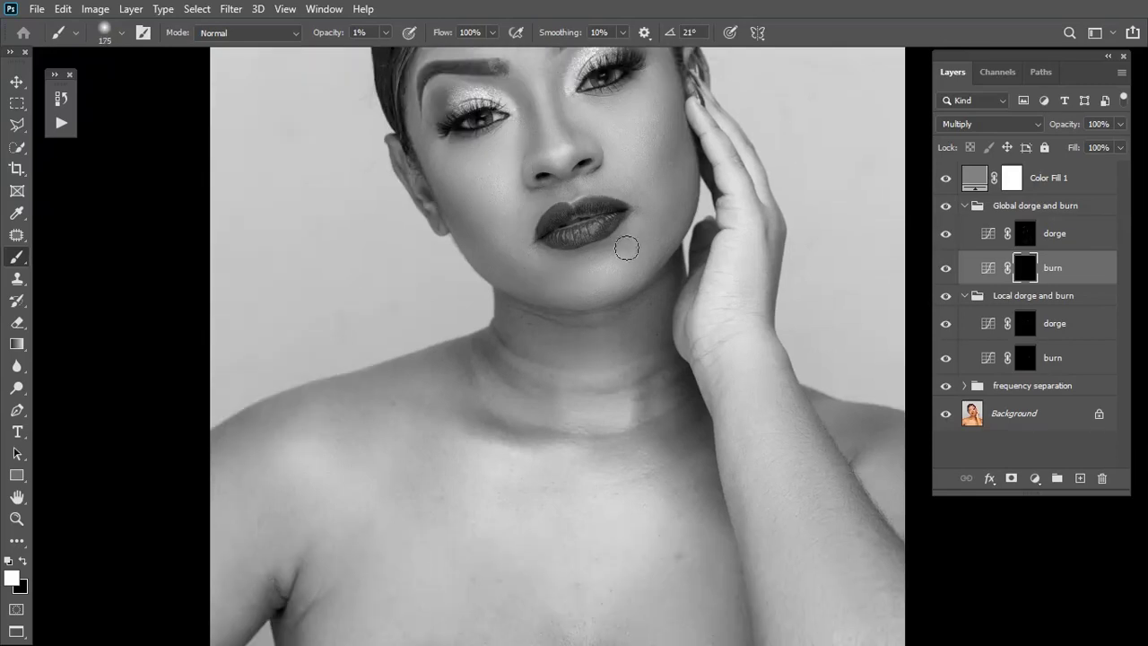
scroll(518, 377, down, 2)
key(bracketright)
scroll(518, 378, down, 1)
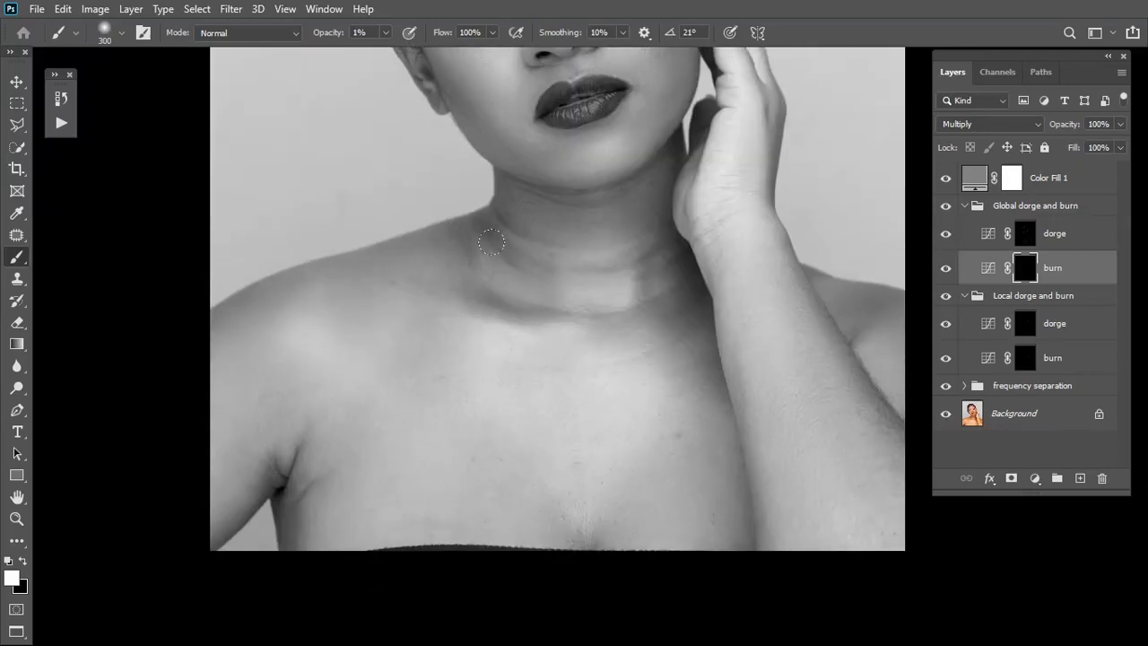
- Burn the shadows of the neck, chest and shoulders on the global burn mask, varying the brush between 250 and 400 px
key(bracketright)
key(bracketleft)
drag(692, 326, 541, 234)
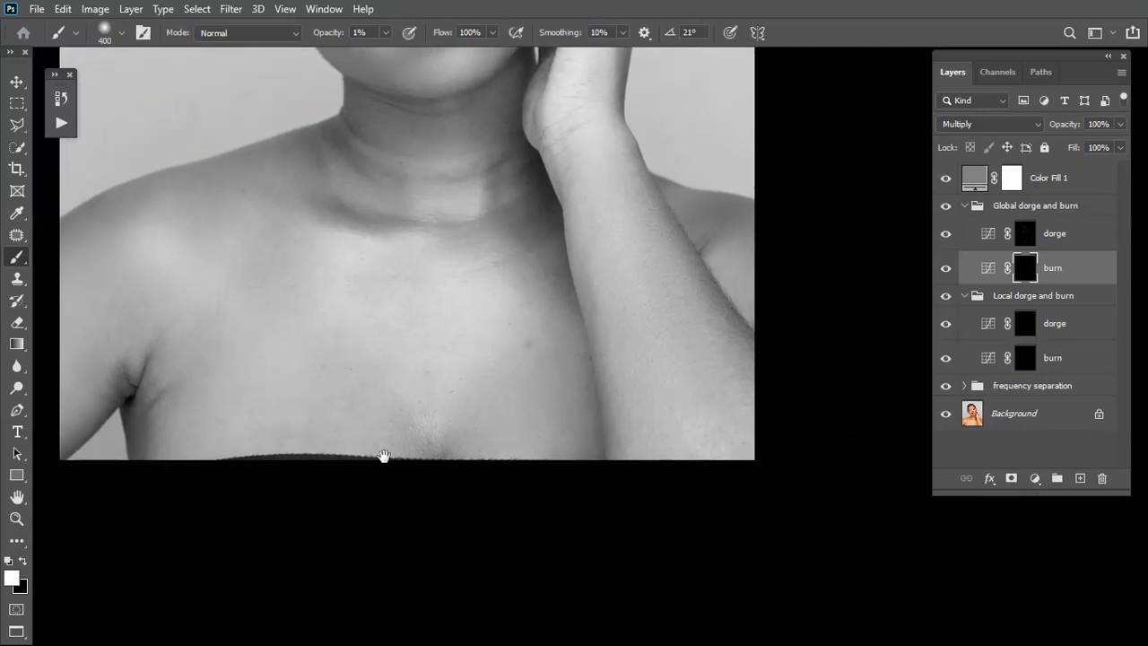
drag(384, 455, 453, 462)
key(bracketleft)
key(bracketright)
key(bracketright)
key(bracketleft)
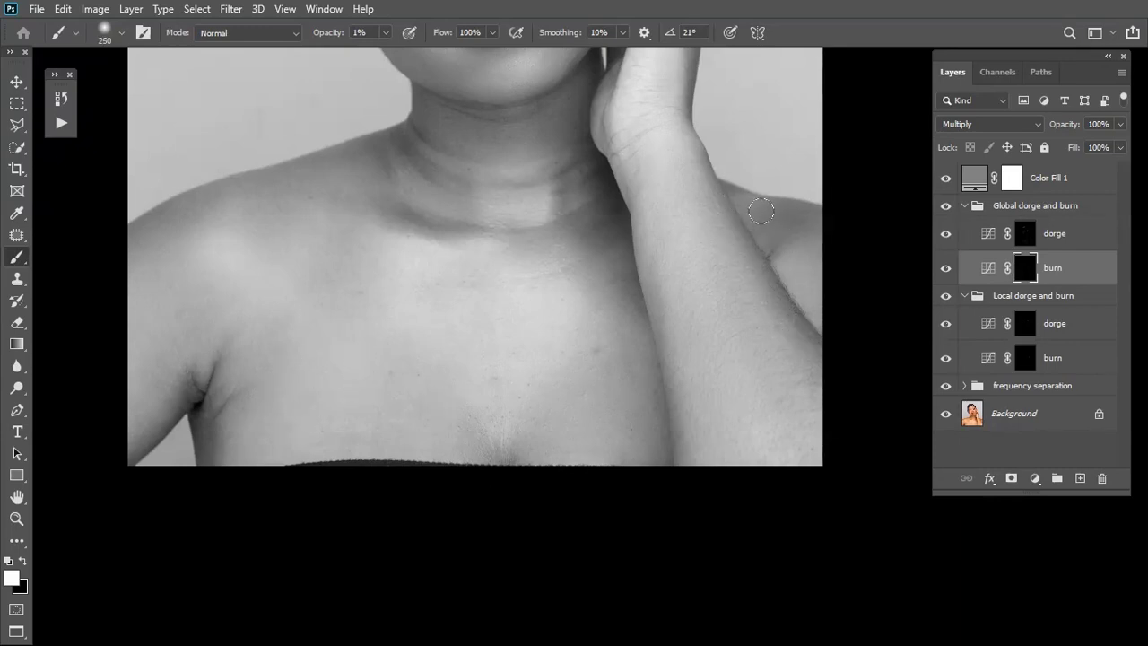
- Burn the shadow edges of the raised hand and fingers on the global burn mask with a brush of about 150 to 175 px
drag(760, 215, 684, 484)
key(bracketleft)
key(bracketleft)
key(bracketleft)
key(bracketleft)
key(bracketleft)
key(bracketright)
key(bracketright)
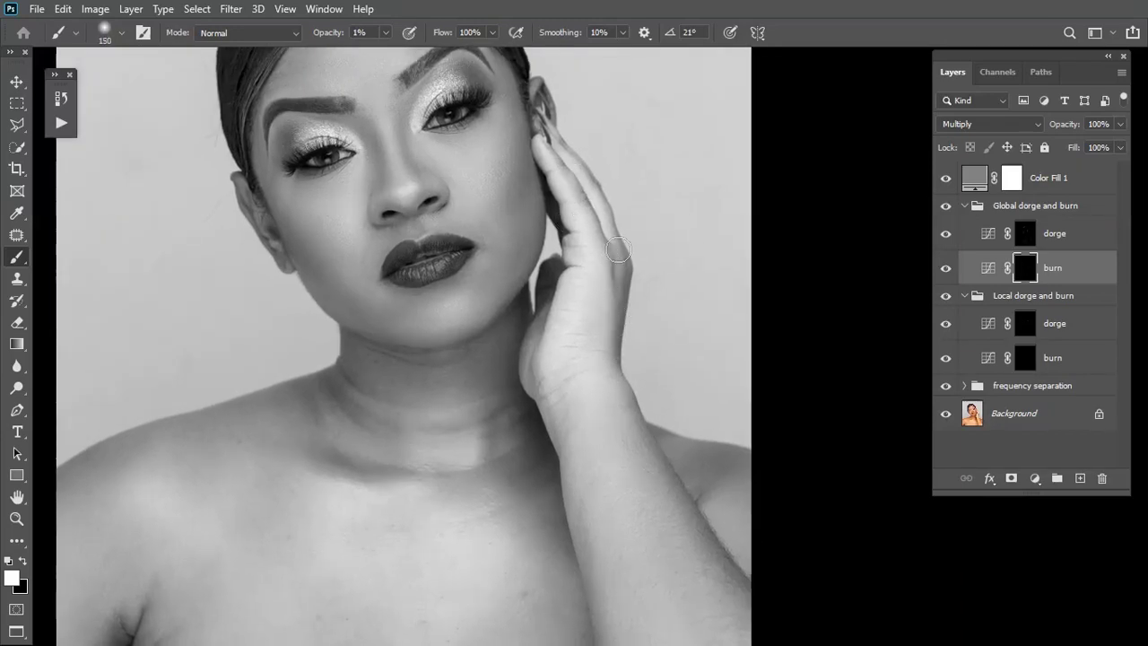
key(bracketright)
key(bracketright)
key(bracketleft)
- Burn the darker areas of the lips on the global burn mask, reducing the brush to 80 px
drag(316, 187, 363, 357)
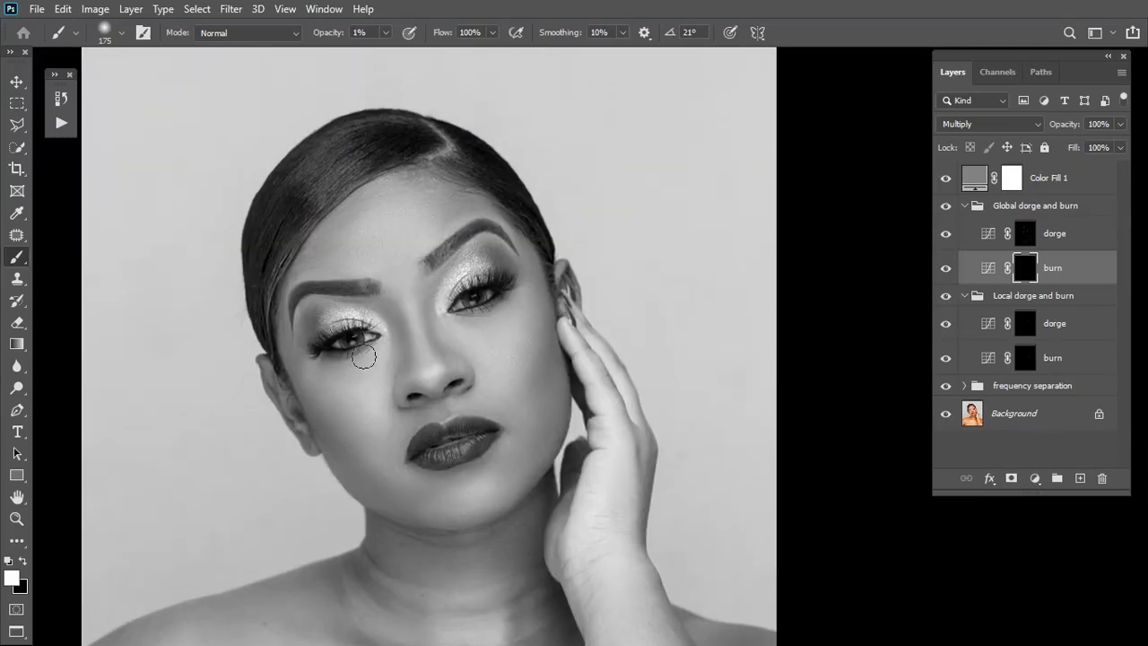
scroll(417, 361, up, 8)
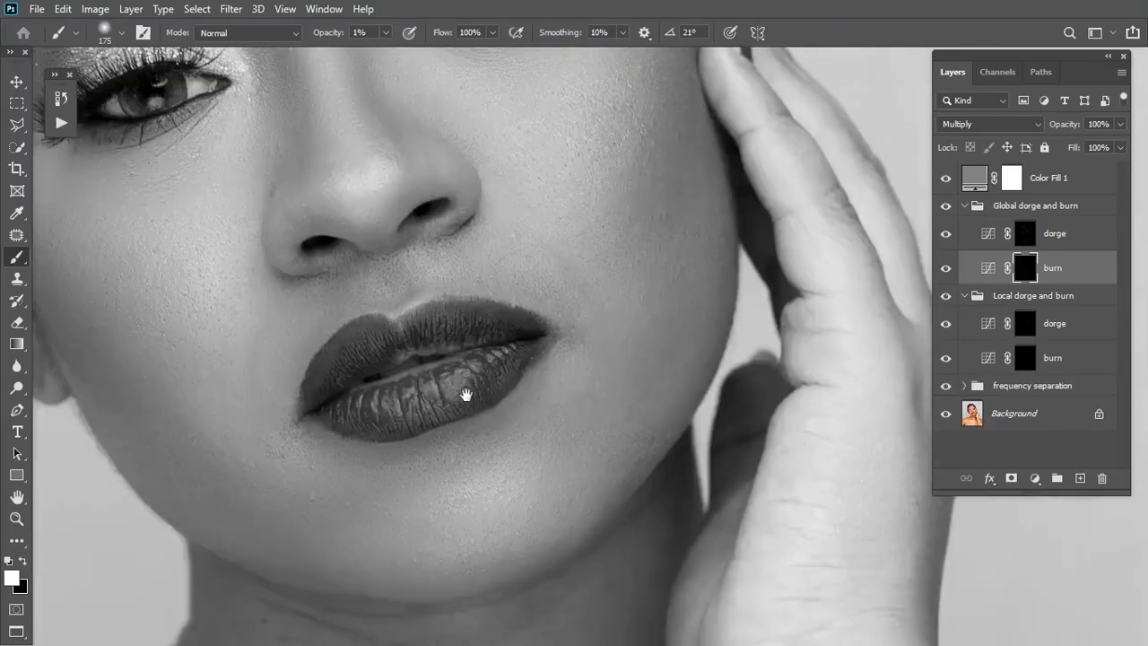
drag(466, 394, 473, 385)
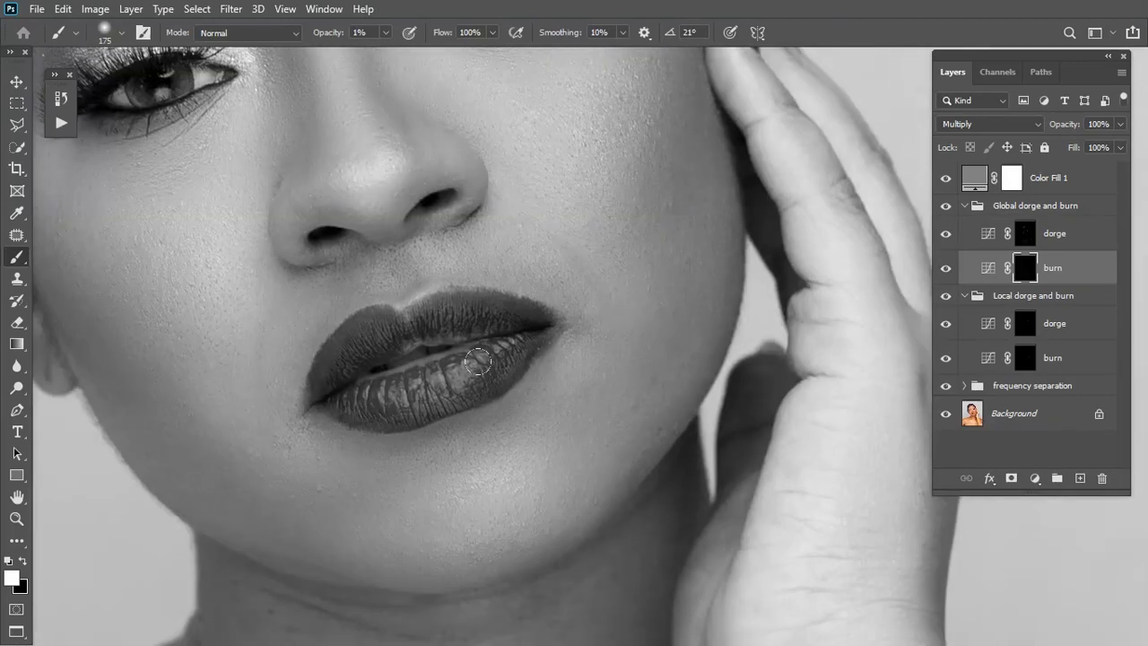
key(bracketleft)
key(bracketleft)
key(bracketleft)
key(bracketleft)
key(bracketleft)
key(bracketright)
- Burn around the eyebrows and the hair on the global burn mask, enlarging the brush from 80 to 300 px
drag(379, 246, 564, 405)
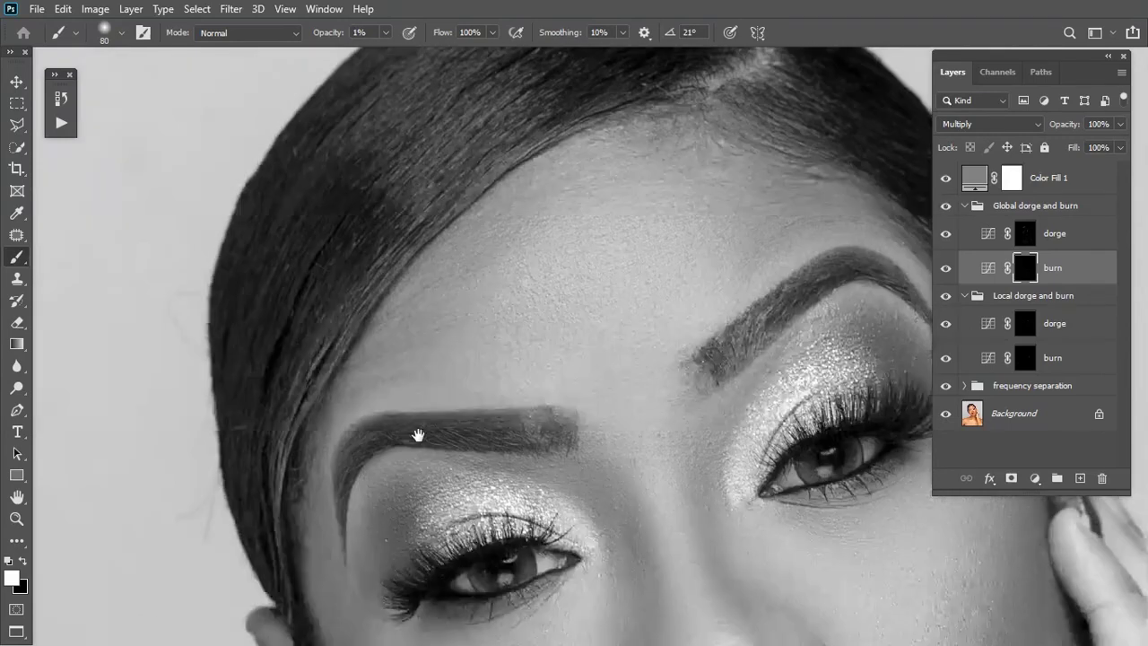
drag(398, 310, 413, 426)
scroll(419, 422, down, 2)
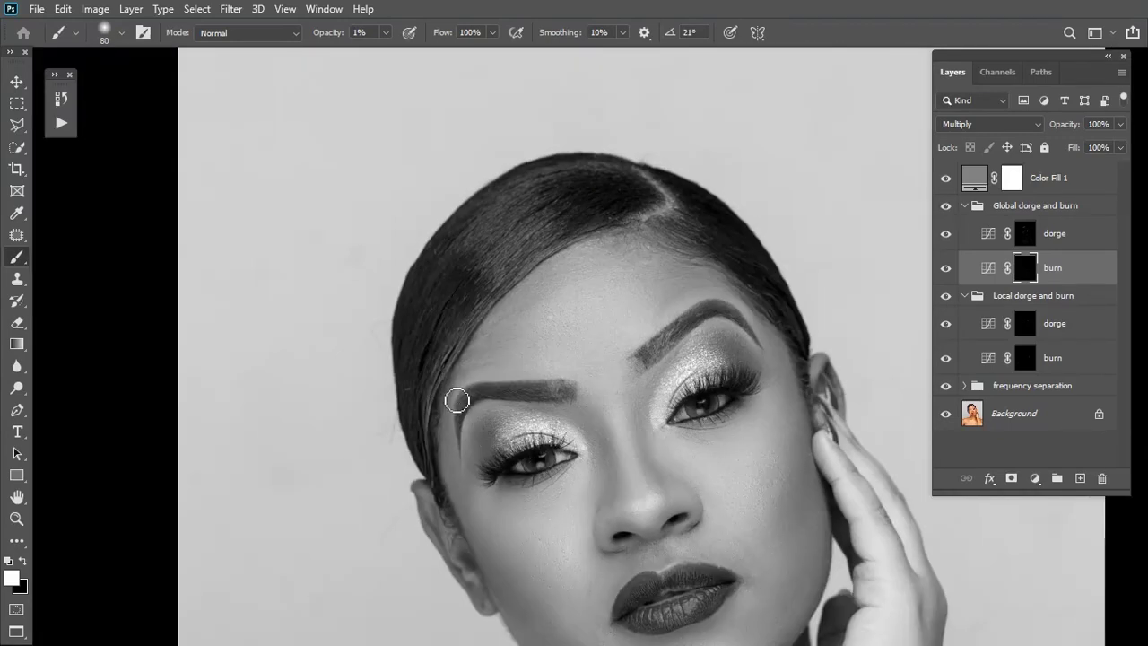
key(bracketright)
key(bracketright)
key(bracketright)
key(bracketright)
key(bracketright)
key(bracketright)
key(bracketleft)
key(bracketright)
- Delete the gray Color Fill 1 layer to return the portrait to full color
click(1042, 237)
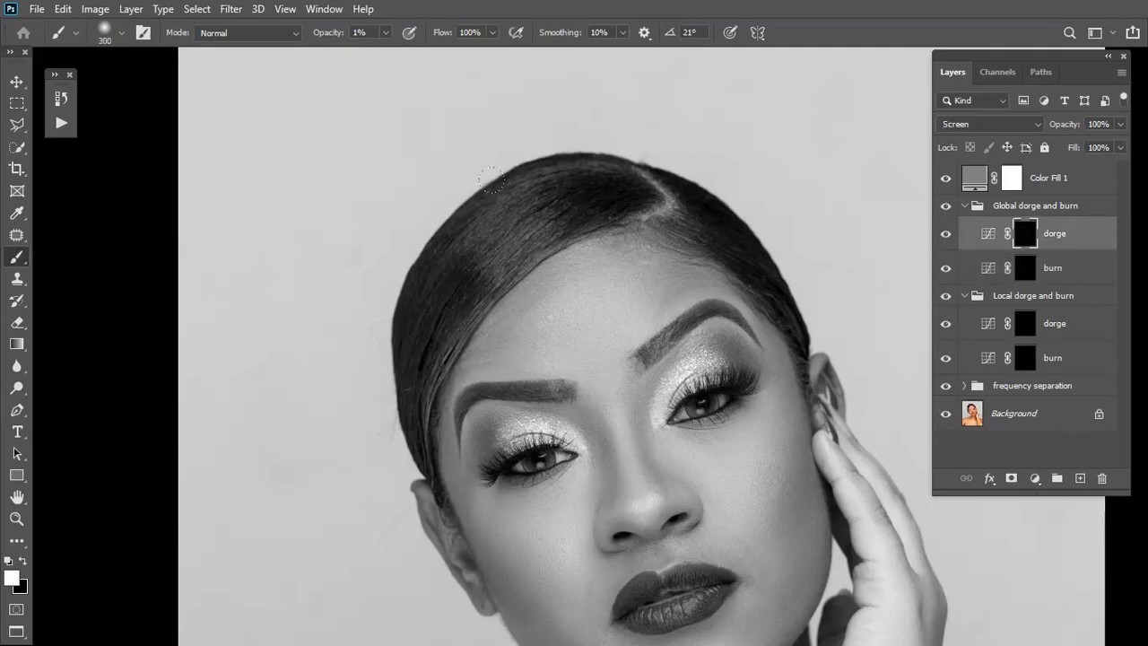
key(ctrl+minus)
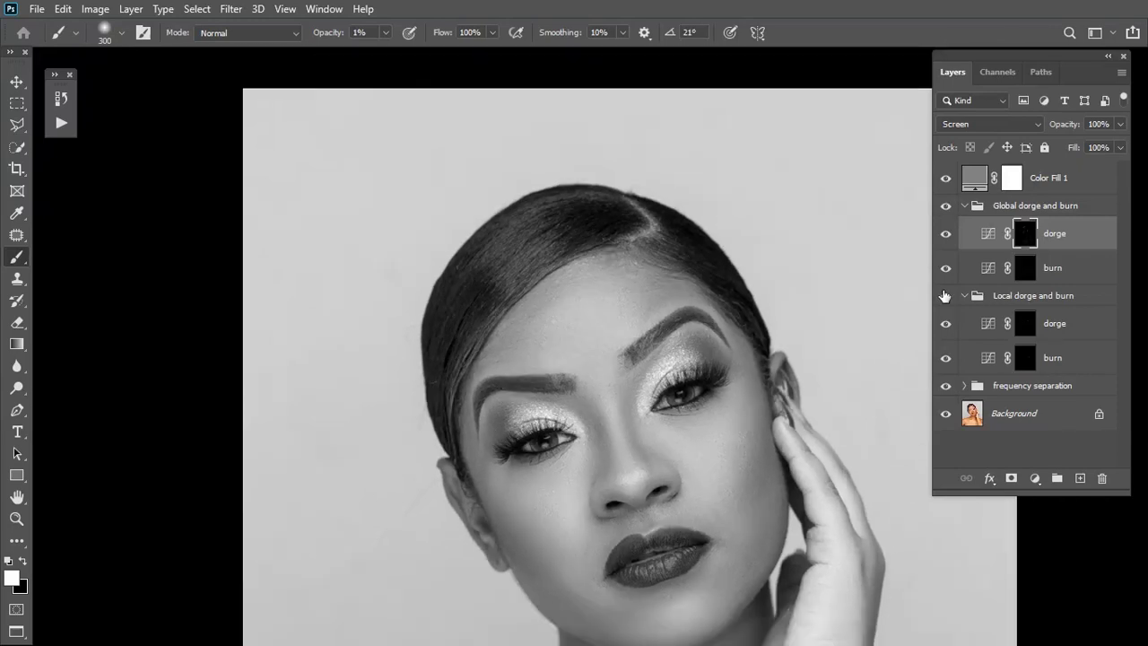
drag(1051, 178, 1110, 478)
drag(639, 508, 540, 363)
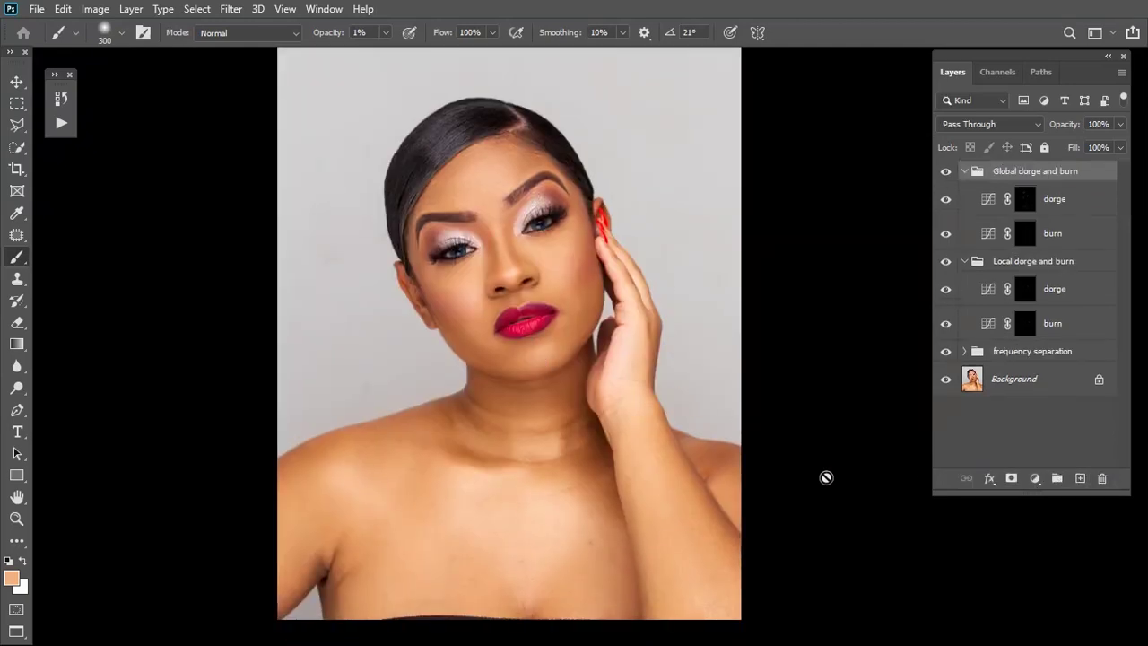
- Compare the portrait with and without the global and local dodge and burn groups, leaving both groups visible
key(ctrl+minus)
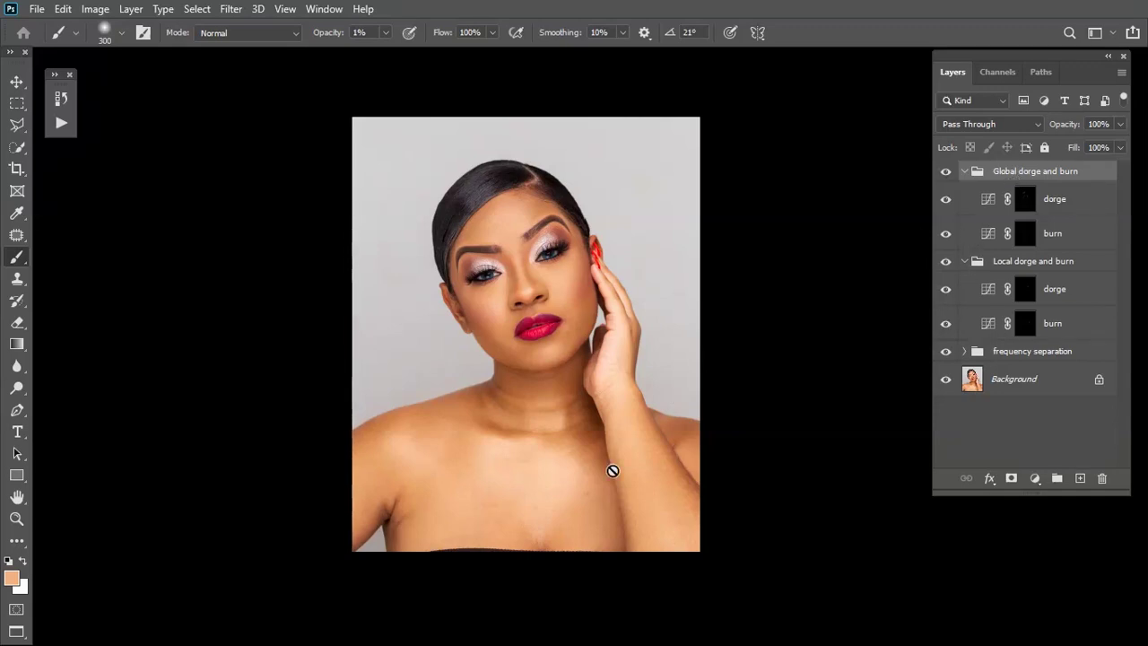
key(ctrl+plus)
click(946, 172)
click(945, 261)
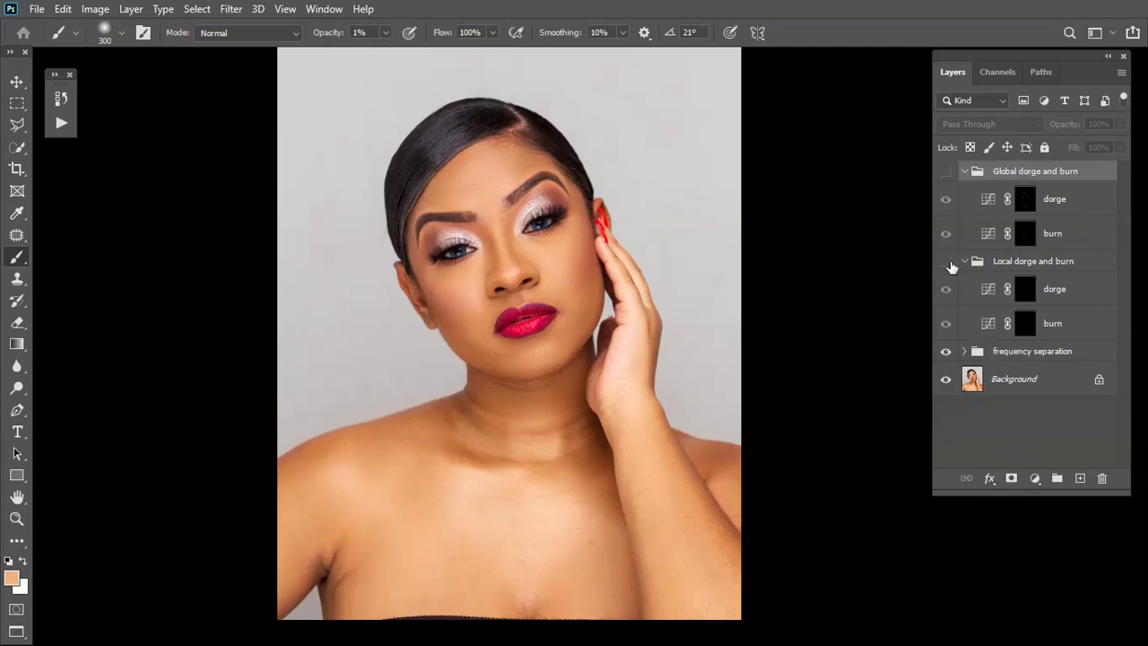
click(946, 261)
click(946, 172)
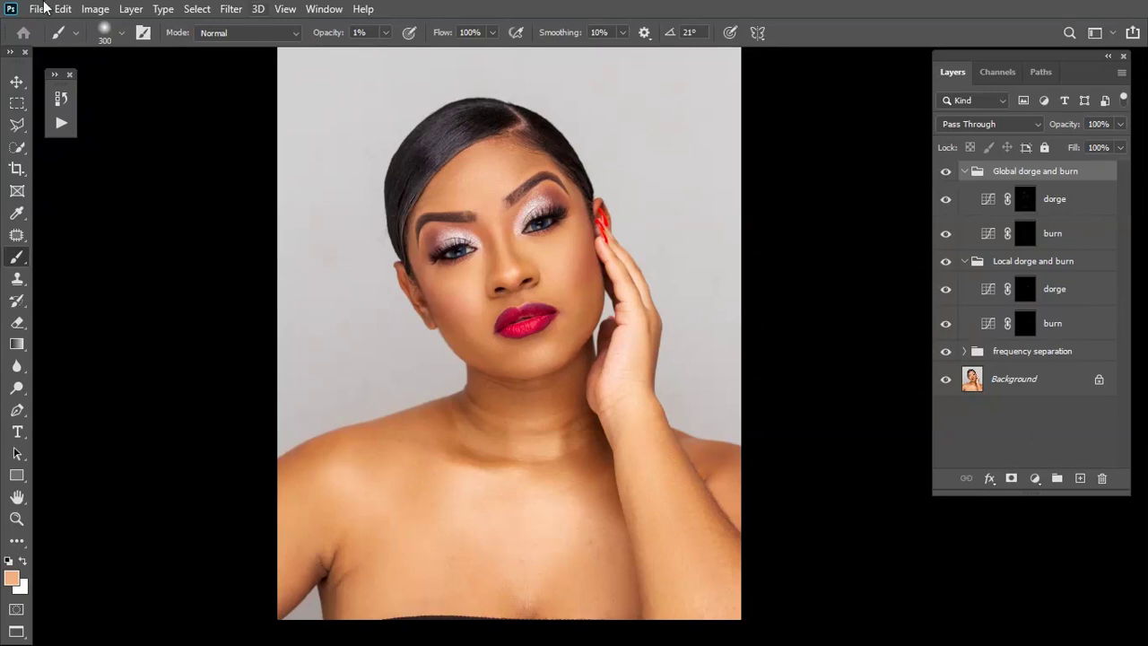
- Save the layered document over the existing Photoshop file Detty Studio (2)
click(40, 9)
click(84, 212)
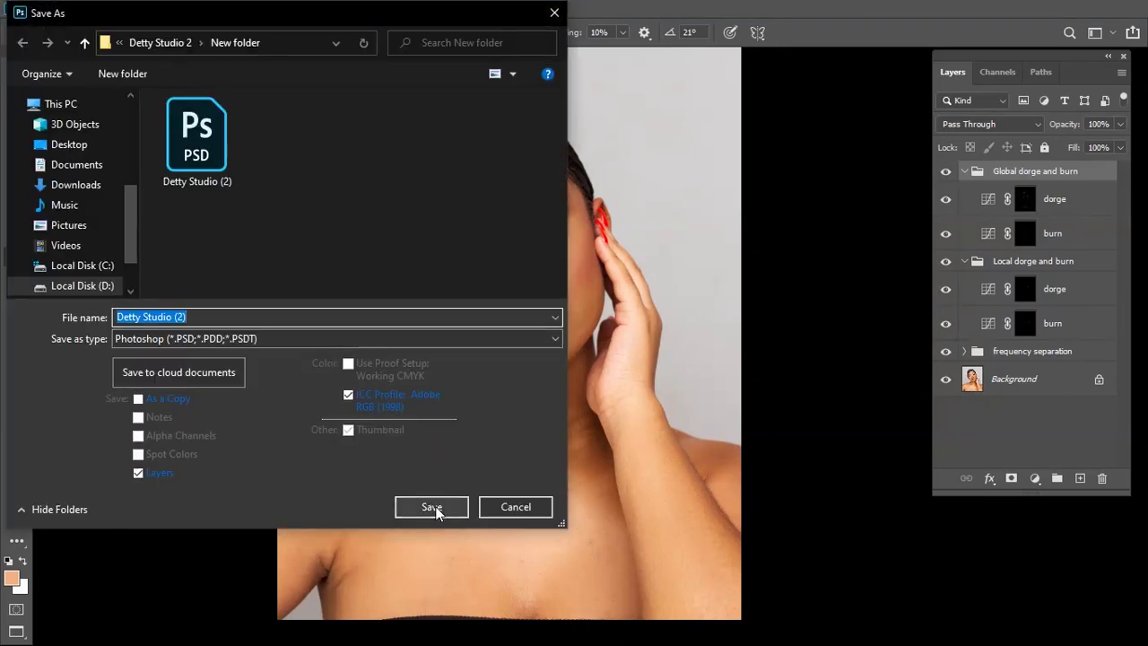
click(435, 506)
click(616, 315)
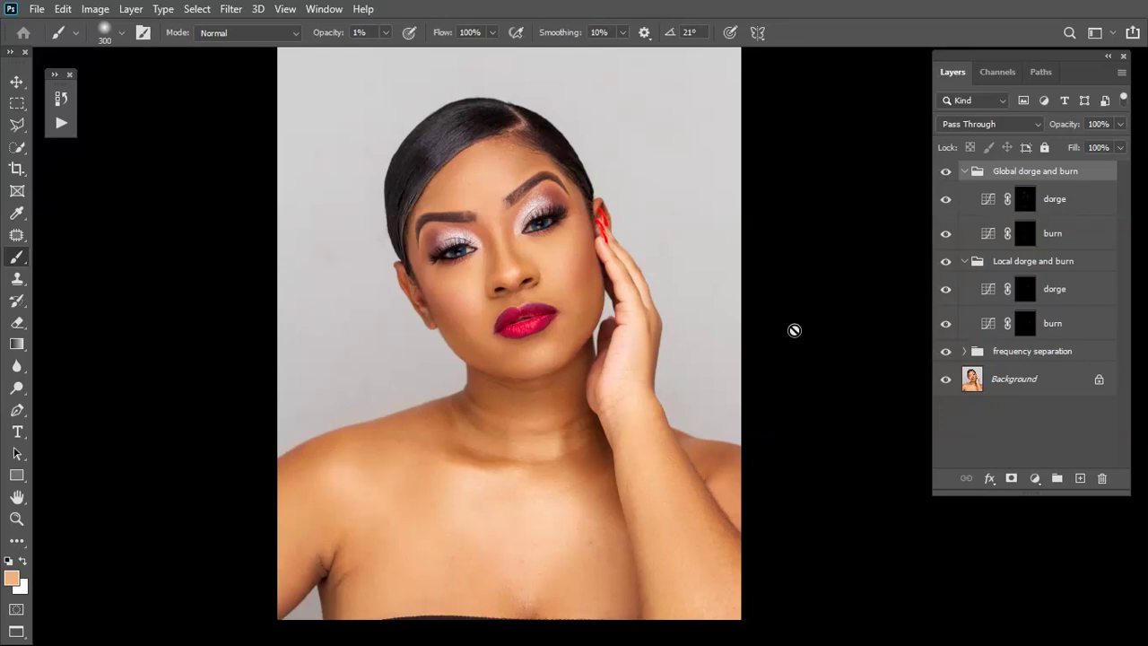
- Combine the global and local dodge and burn groups into one group named "dorge and burn"
ctrl+click(1041, 265)
drag(1051, 173, 1057, 478)
double_click(1006, 172)
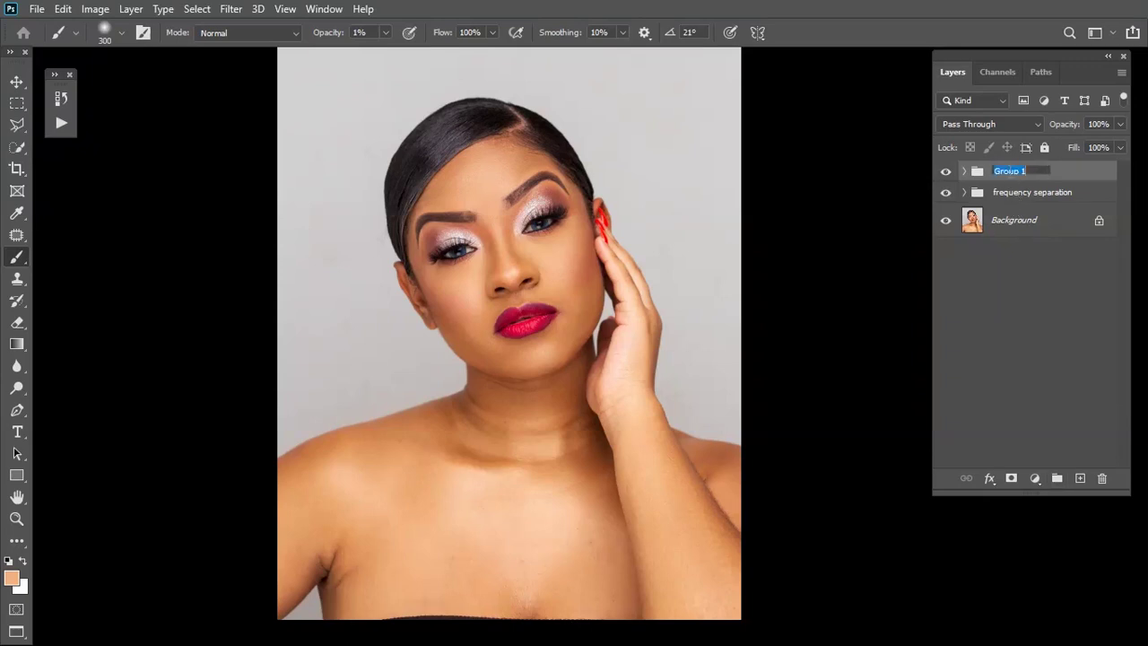
text(dorge and burn)
key(Return)
- Stamp all visible layers onto a new top layer and convert it to a smart object
key(ctrl+shift+alt+e)
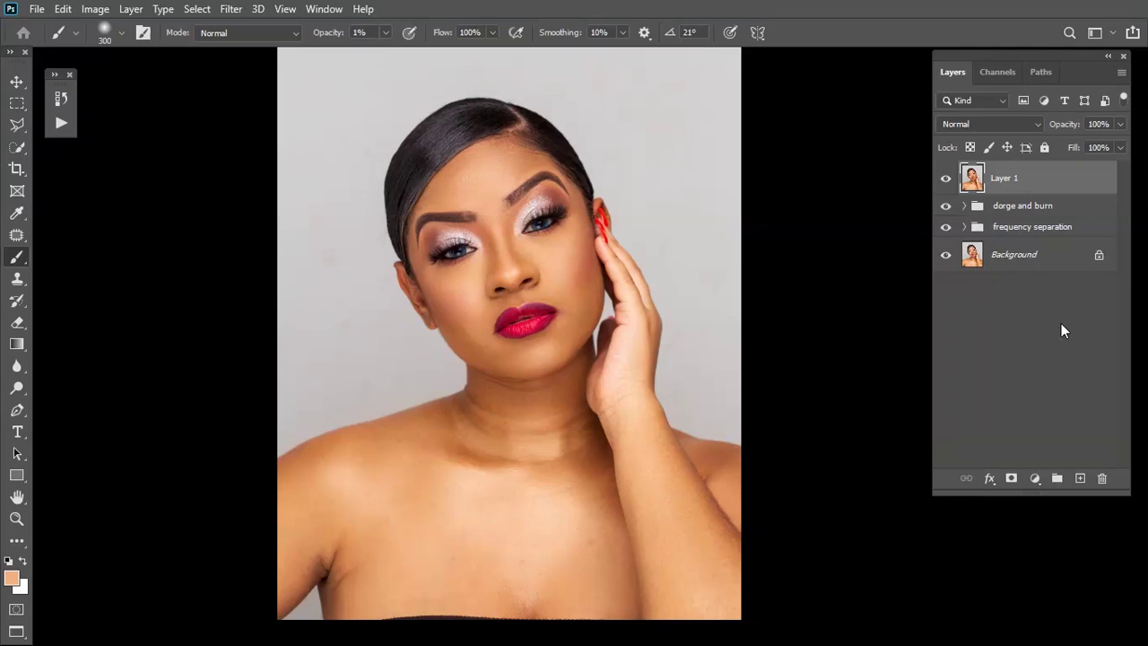
right_click(1002, 182)
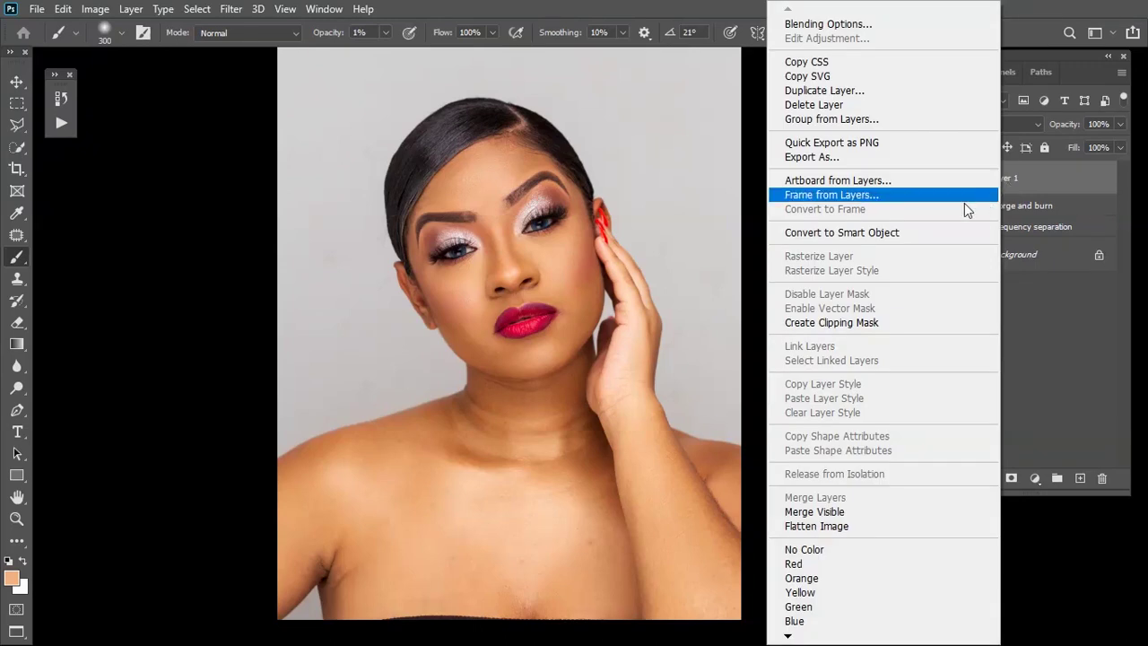
click(912, 233)
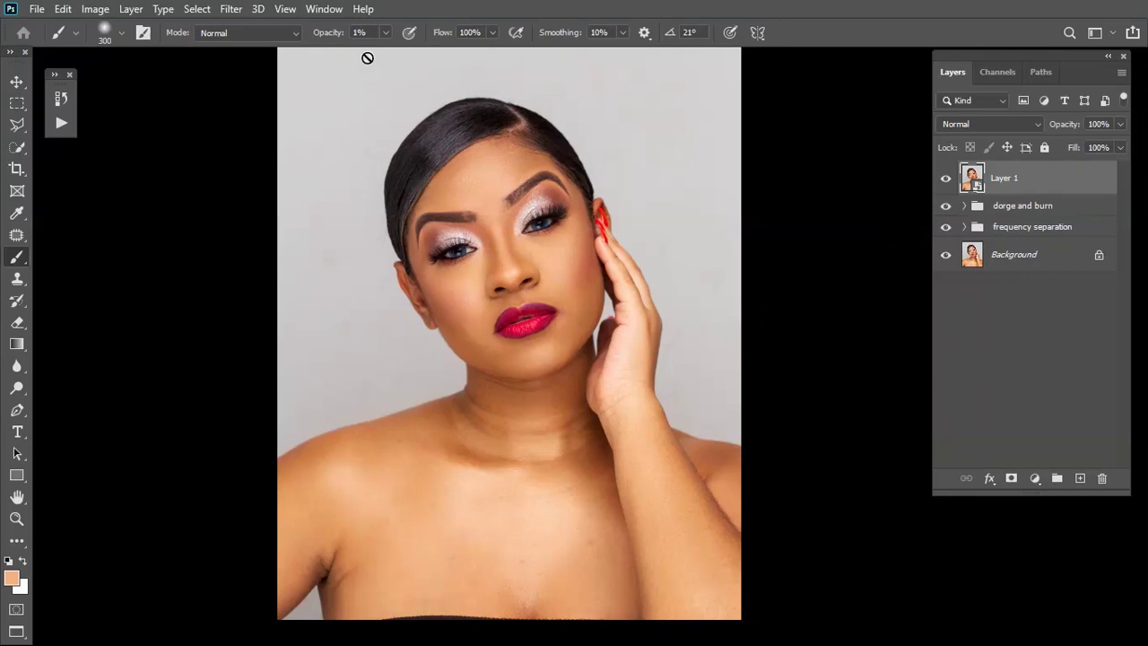
- Open the Camera Raw Filter on the stamped smart object and set the Temperature to +2
click(235, 9)
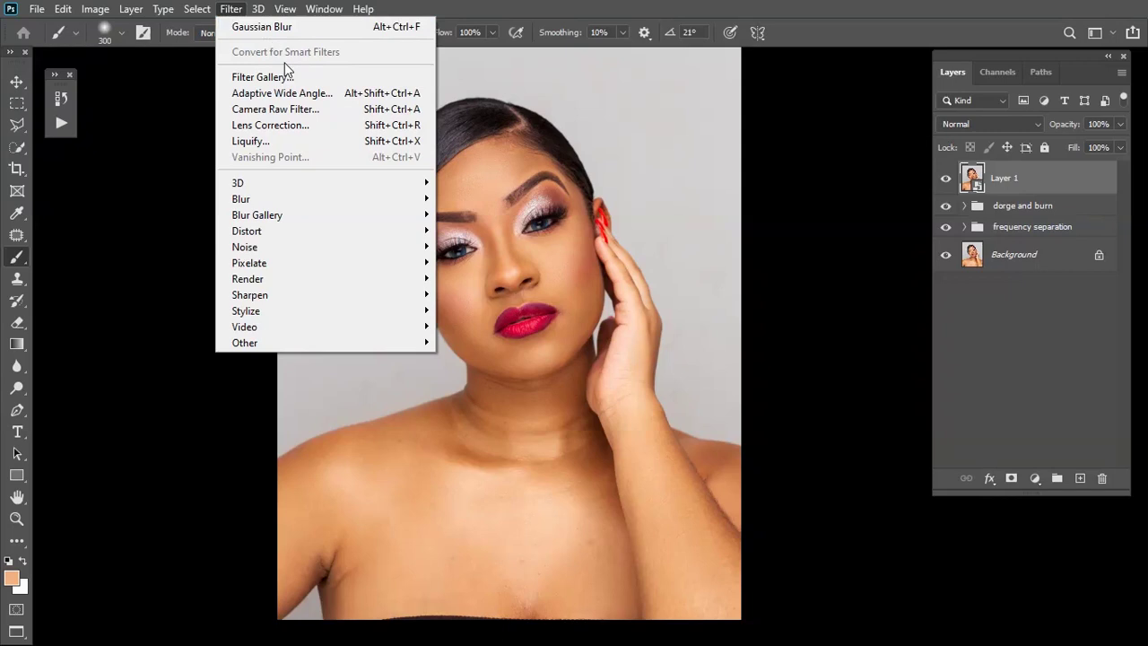
click(313, 109)
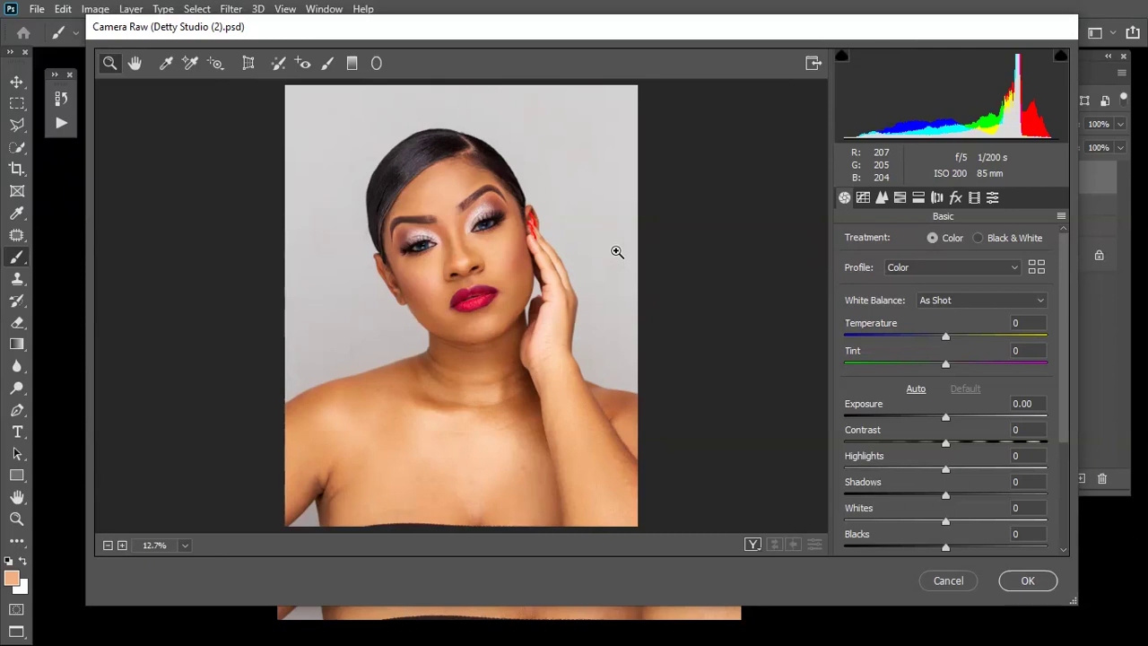
click(538, 252)
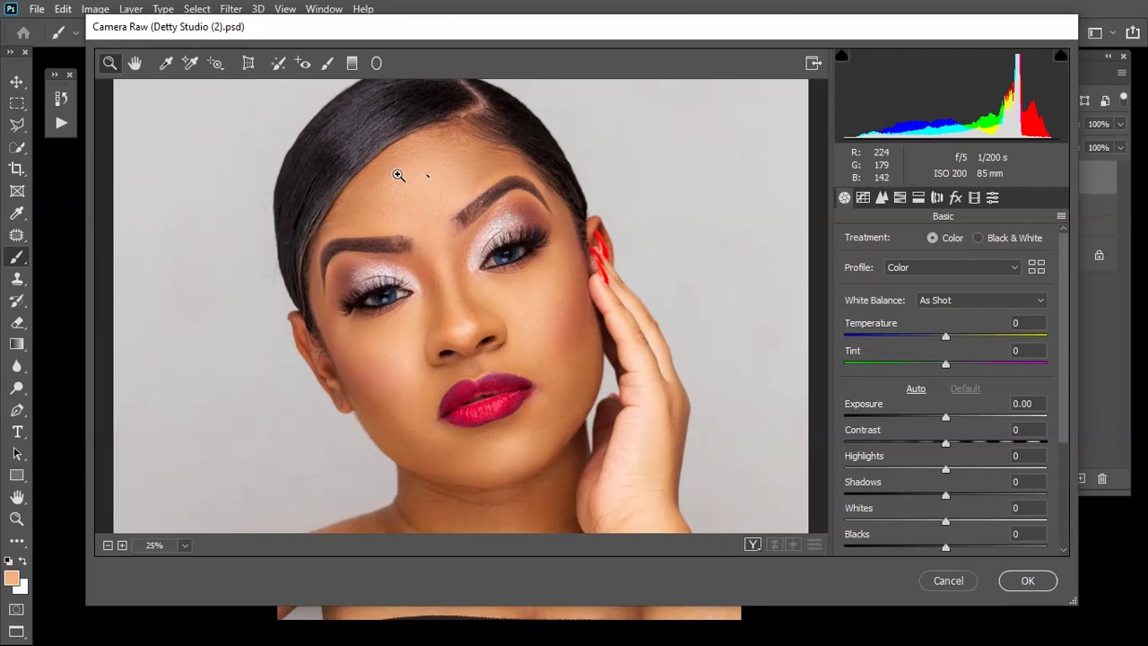
key(ctrl+minus)
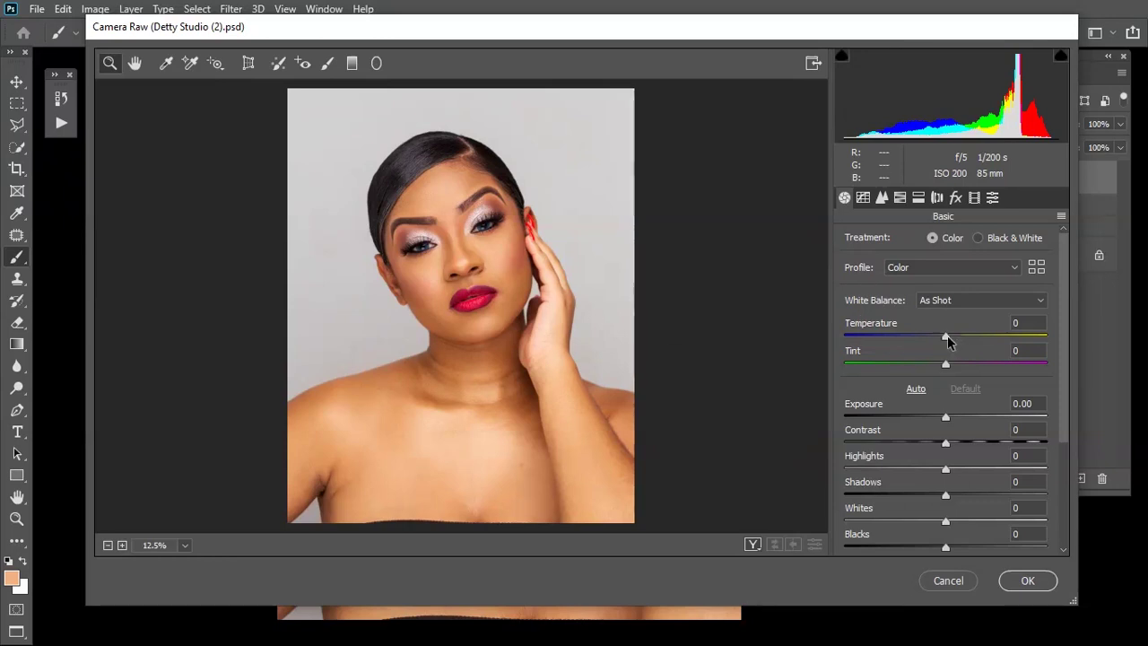
drag(948, 342, 951, 342)
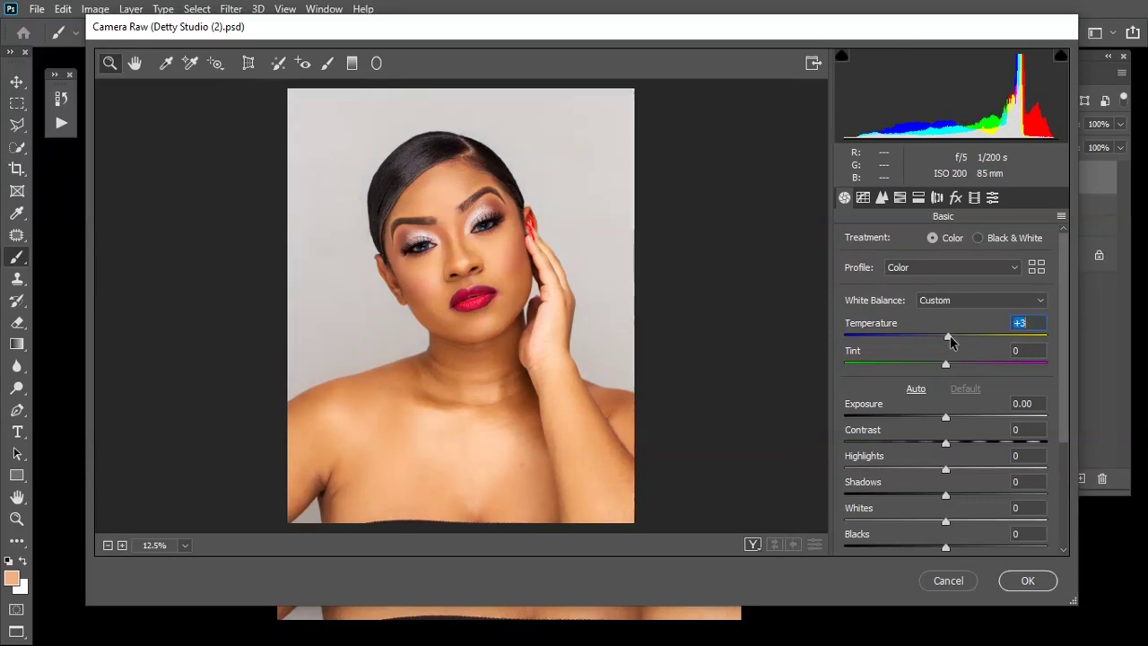
drag(951, 341, 950, 341)
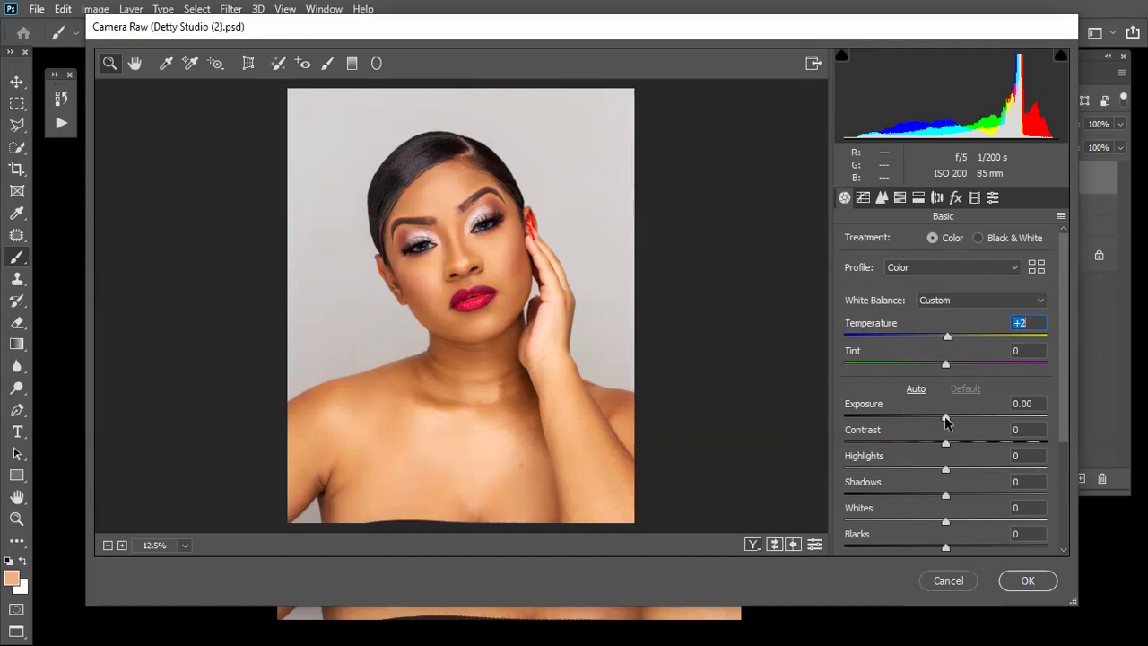
- Set the Camera Raw Exposure to +0.10 and the Highlights to -13
drag(945, 422, 949, 422)
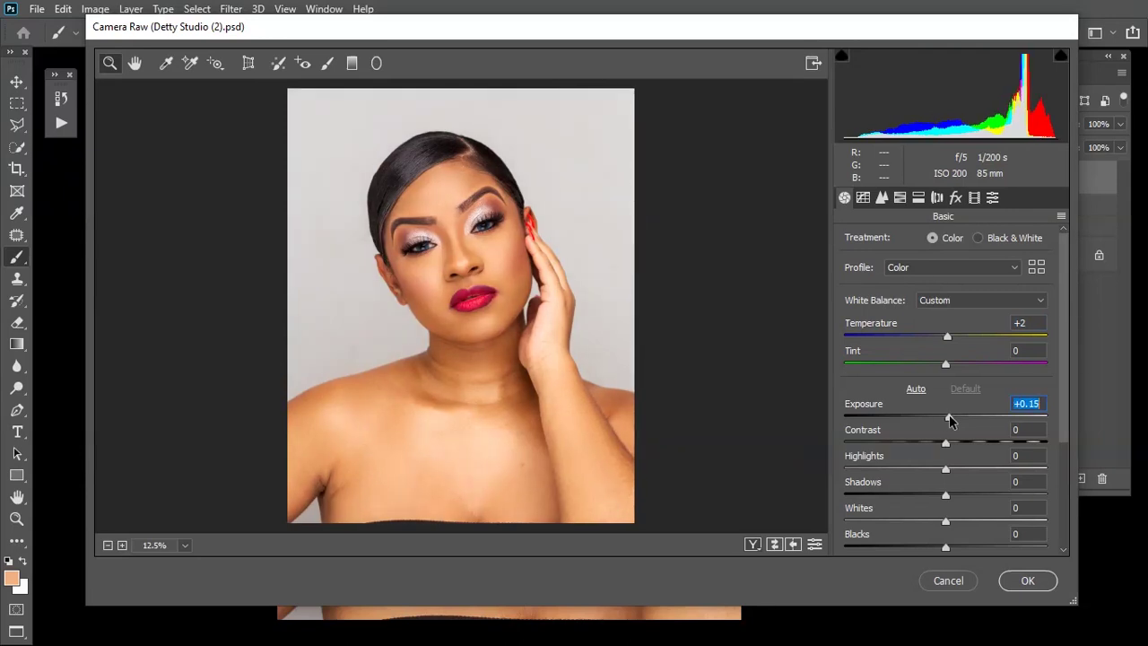
drag(949, 419, 947, 419)
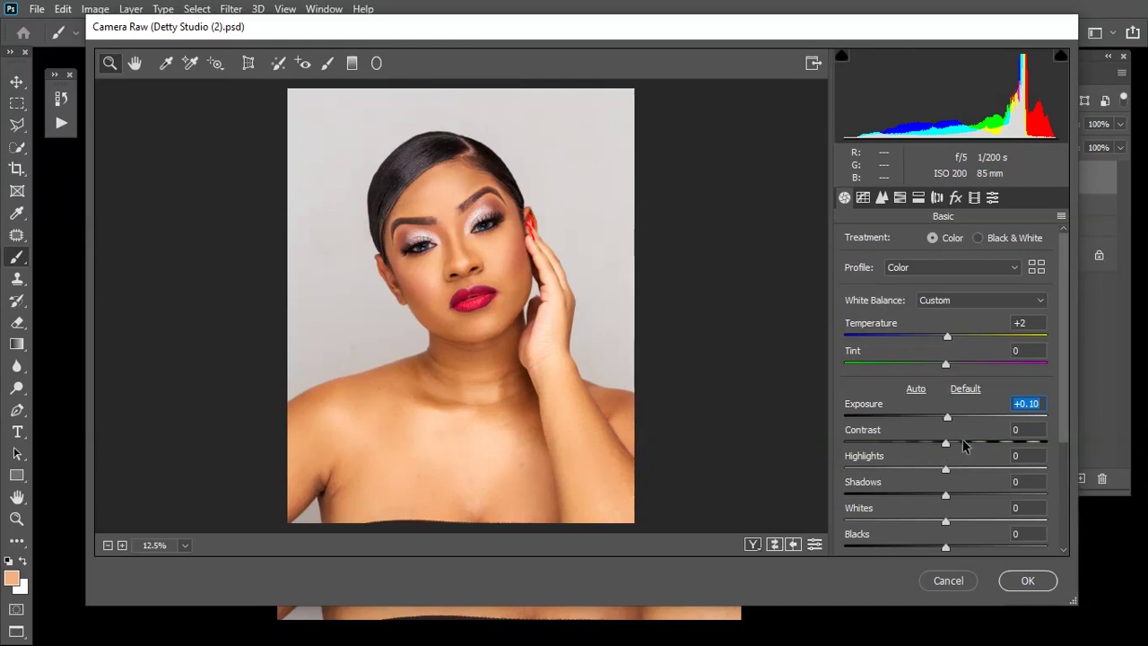
drag(945, 469, 932, 472)
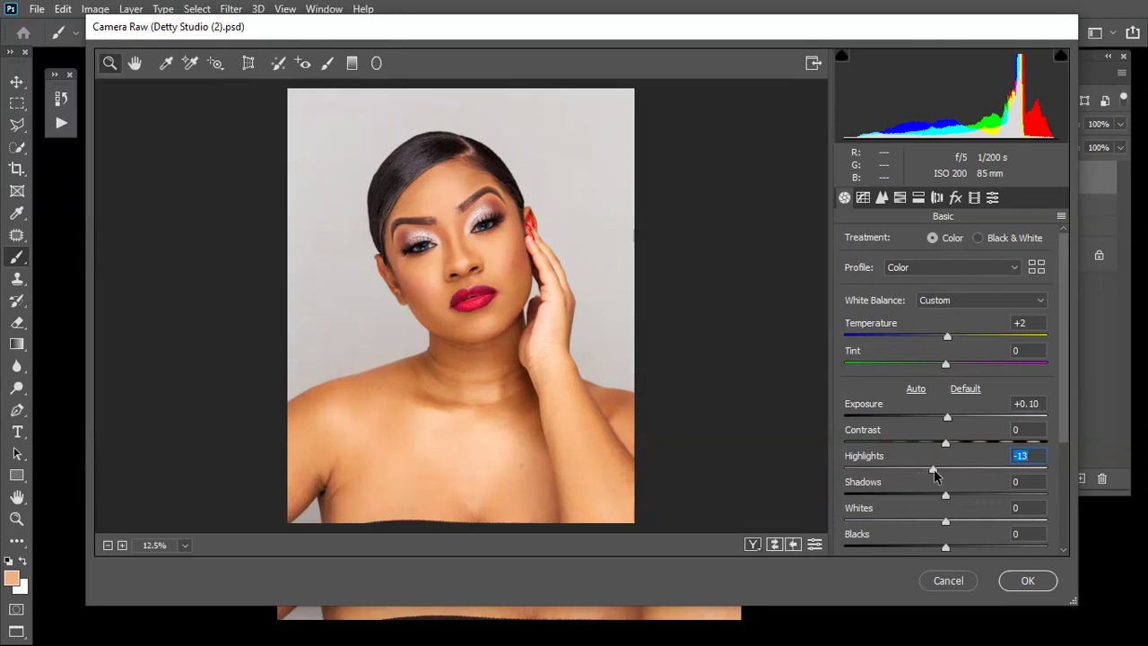
- Set the Camera Raw Shadows to +14 and the Blacks to -19
scroll(1063, 394, down, 3)
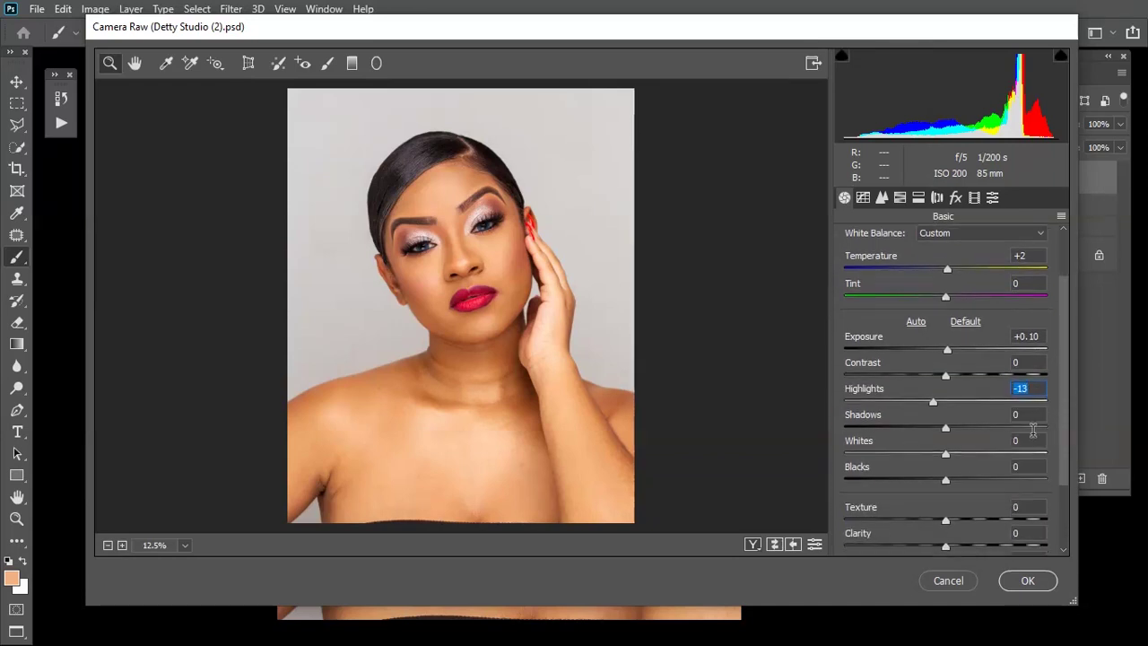
drag(944, 427, 958, 427)
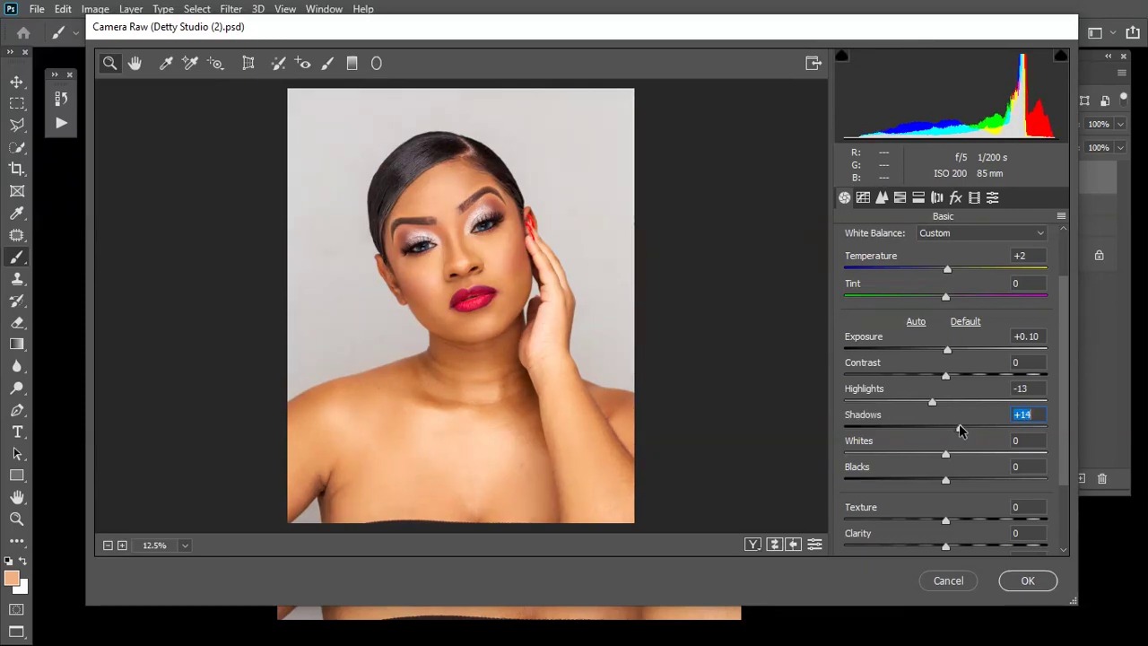
scroll(973, 429, down, 2)
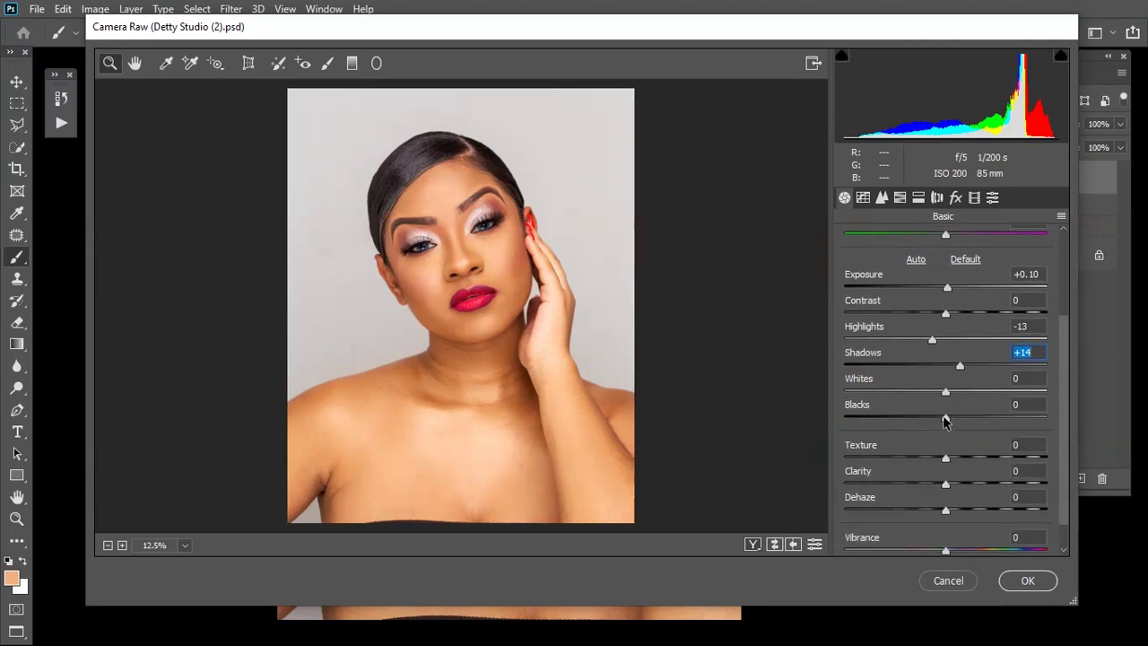
mouse_move(944, 422)
mouse_down()
mouse_move(928, 418)
mouse_move(962, 418)
mouse_move(931, 422)
mouse_up()
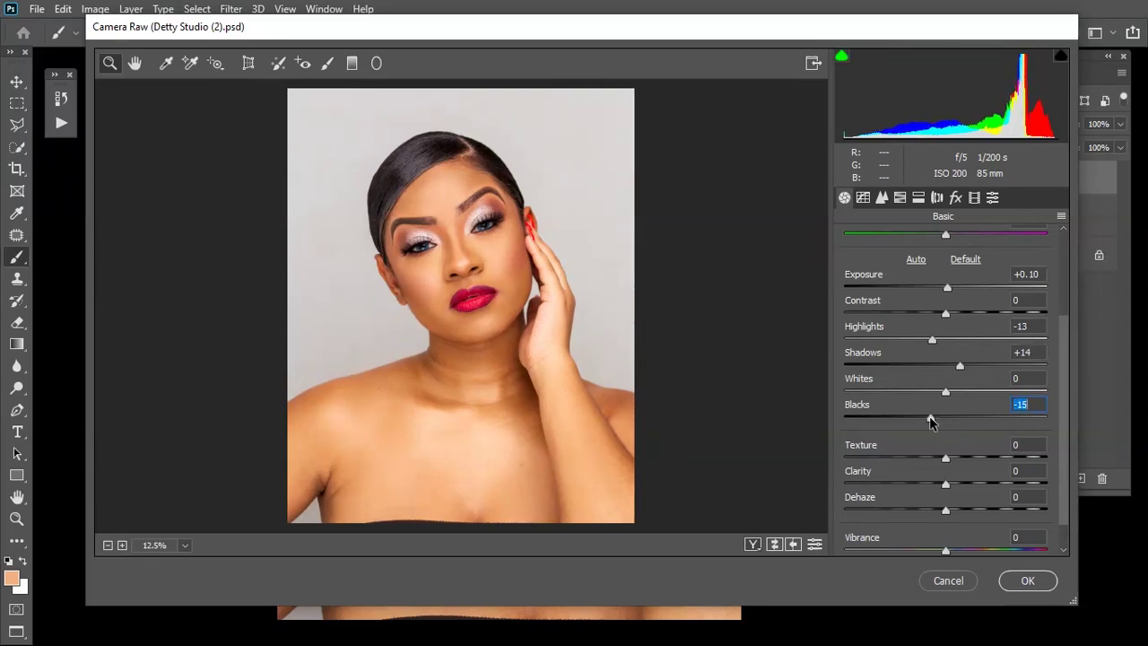
drag(930, 420, 927, 427)
- Set the Camera Raw Dehaze to +4
drag(1068, 392, 1056, 424)
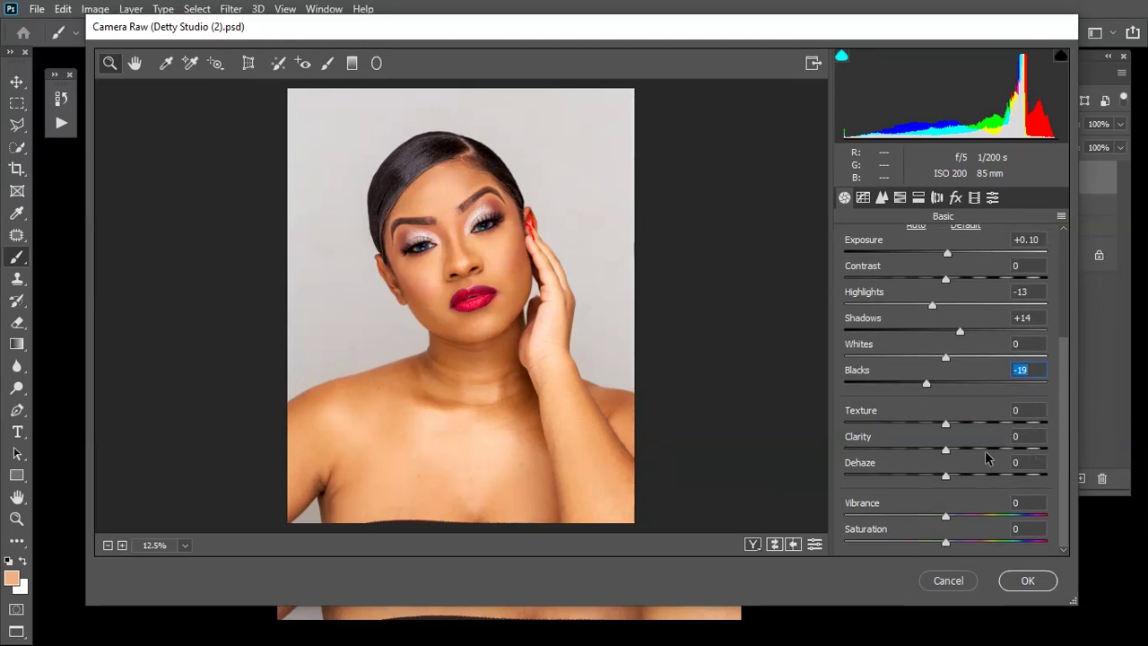
drag(946, 483, 953, 481)
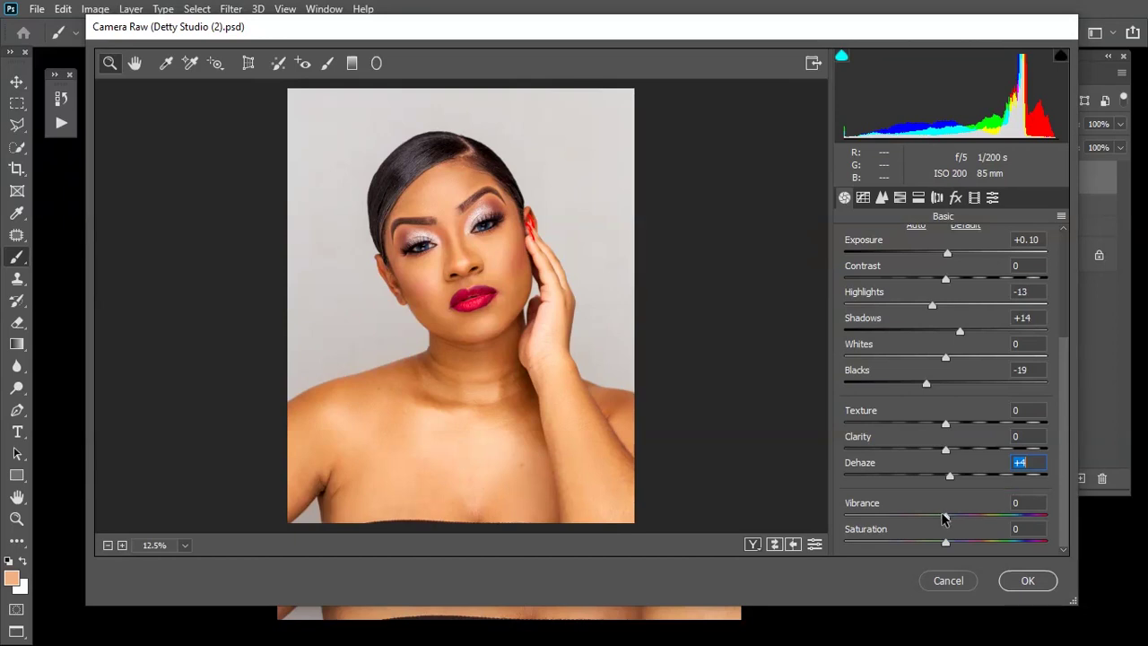
- Set the Camera Raw Vibrance to +6 and the Saturation to -2
drag(945, 517, 953, 523)
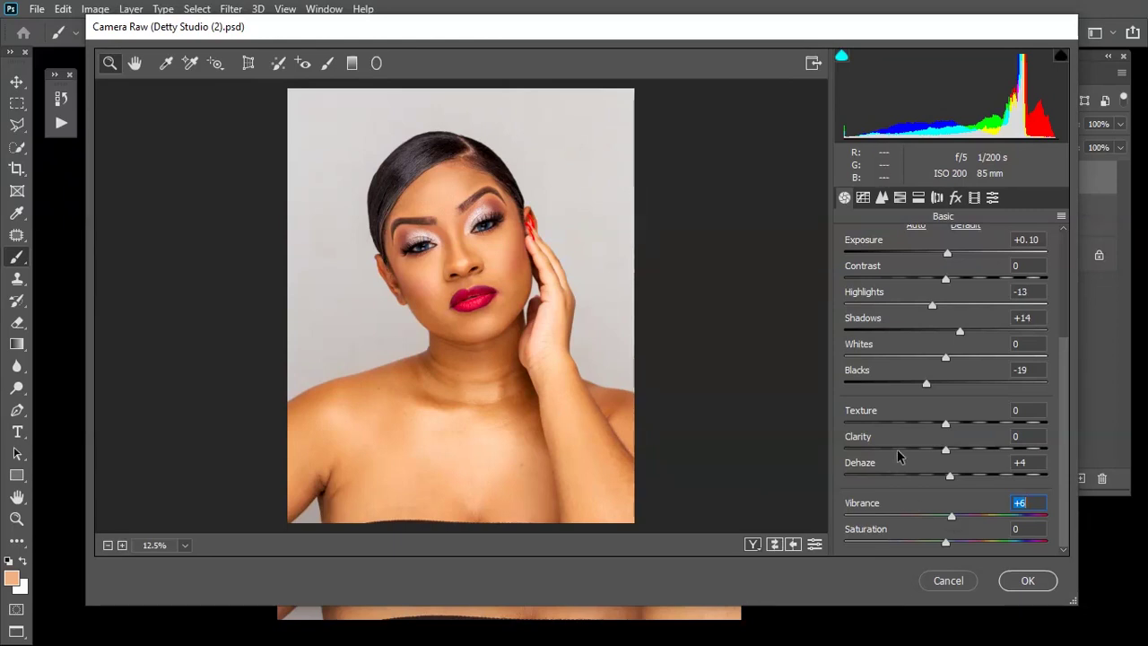
drag(946, 544, 943, 544)
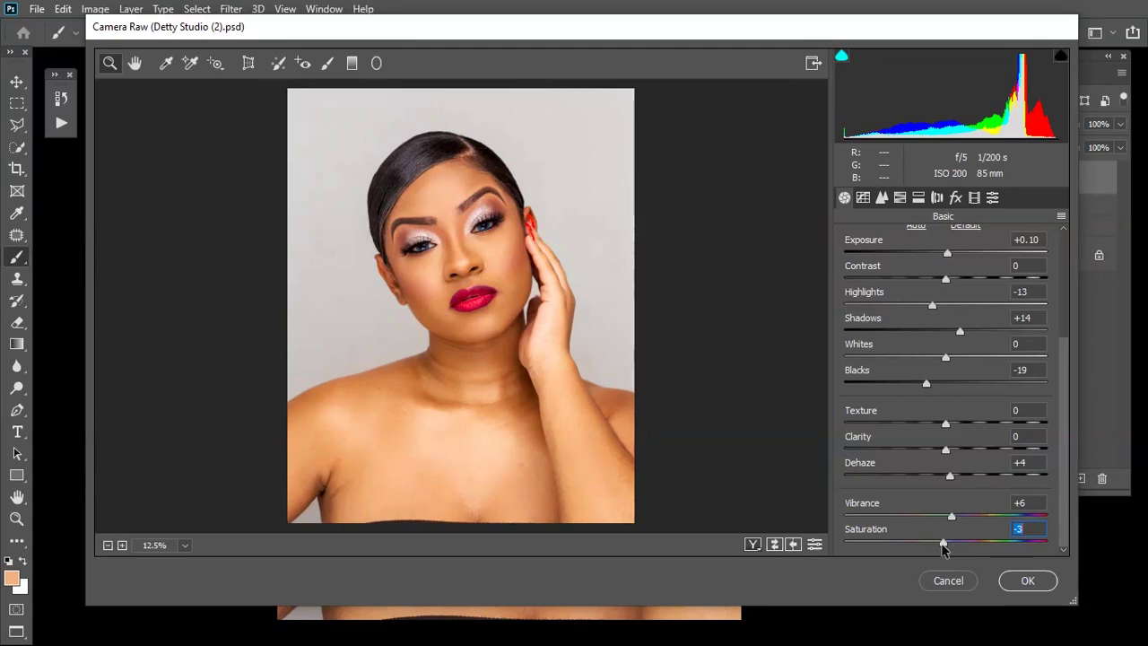
drag(943, 543, 943, 547)
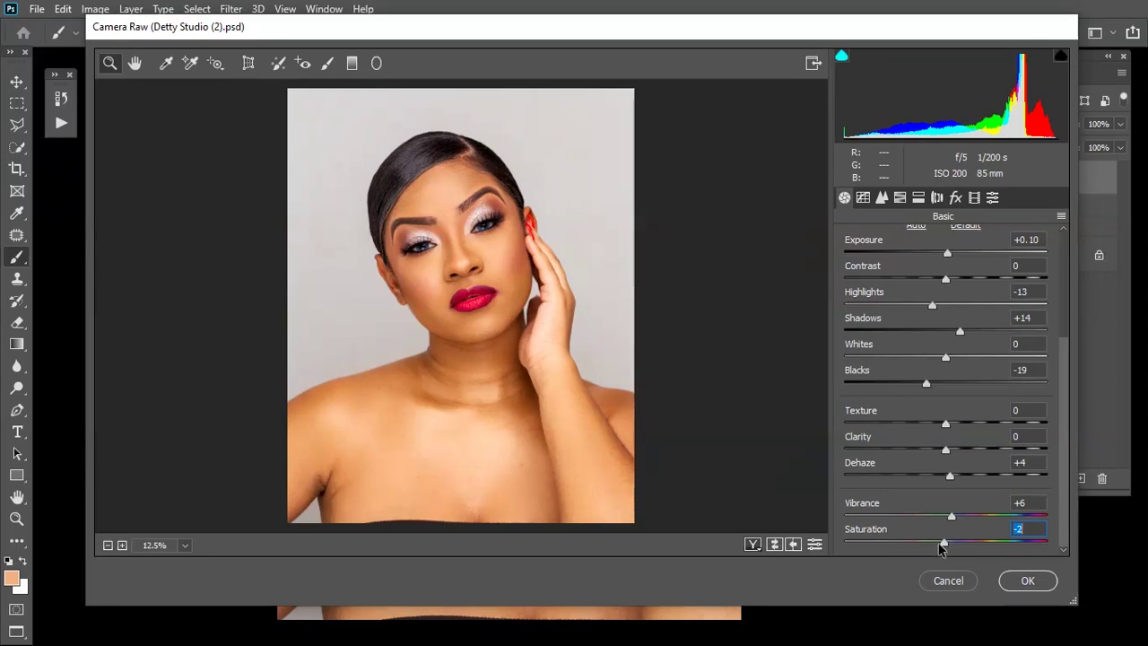
- Set the HSL Saturation of Reds to +11, Oranges +8, Yellows +4, Aquas +7, Blues +17 and Magentas +12
click(900, 198)
drag(951, 304, 959, 309)
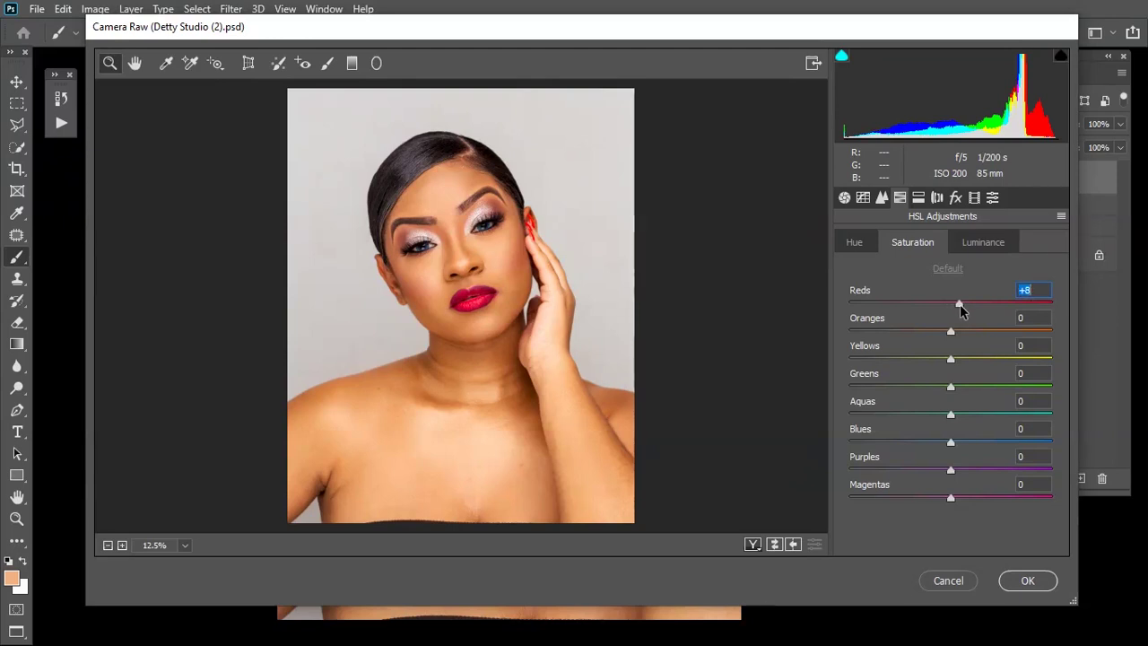
drag(961, 304, 962, 305)
drag(953, 334, 960, 336)
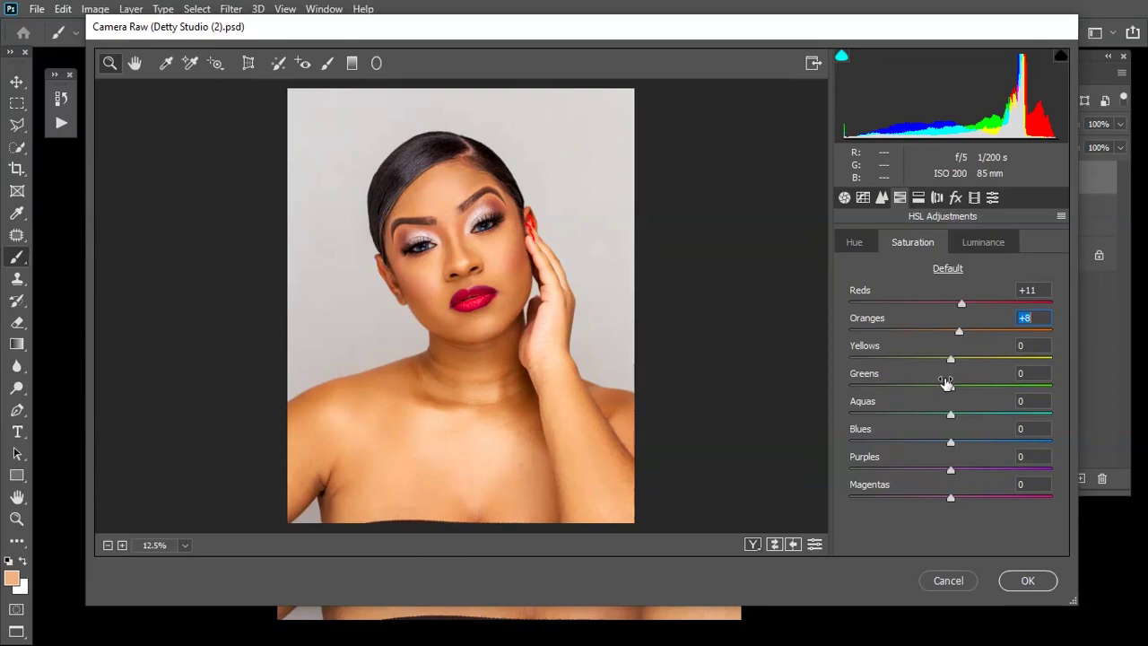
drag(953, 364, 957, 358)
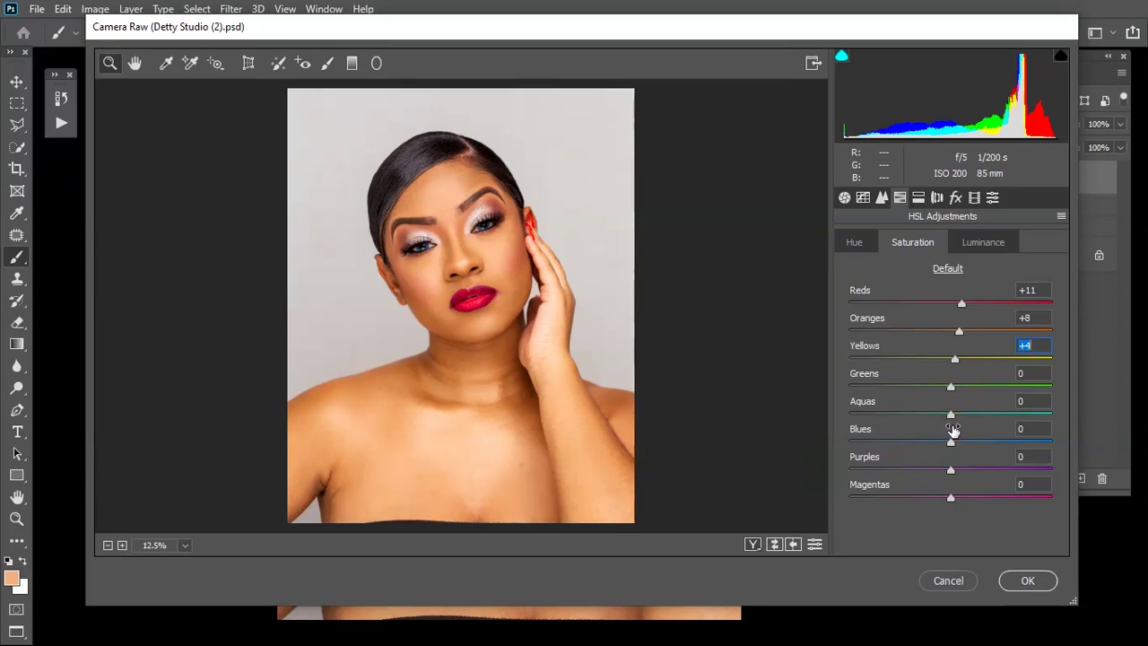
drag(951, 414, 968, 442)
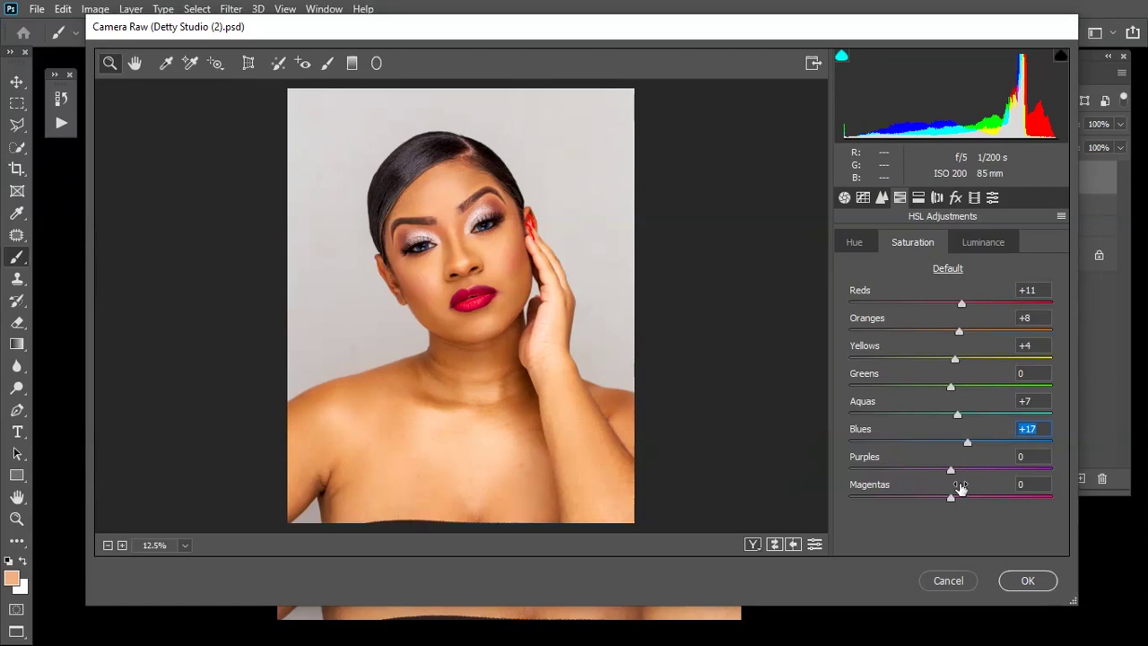
drag(957, 497, 964, 498)
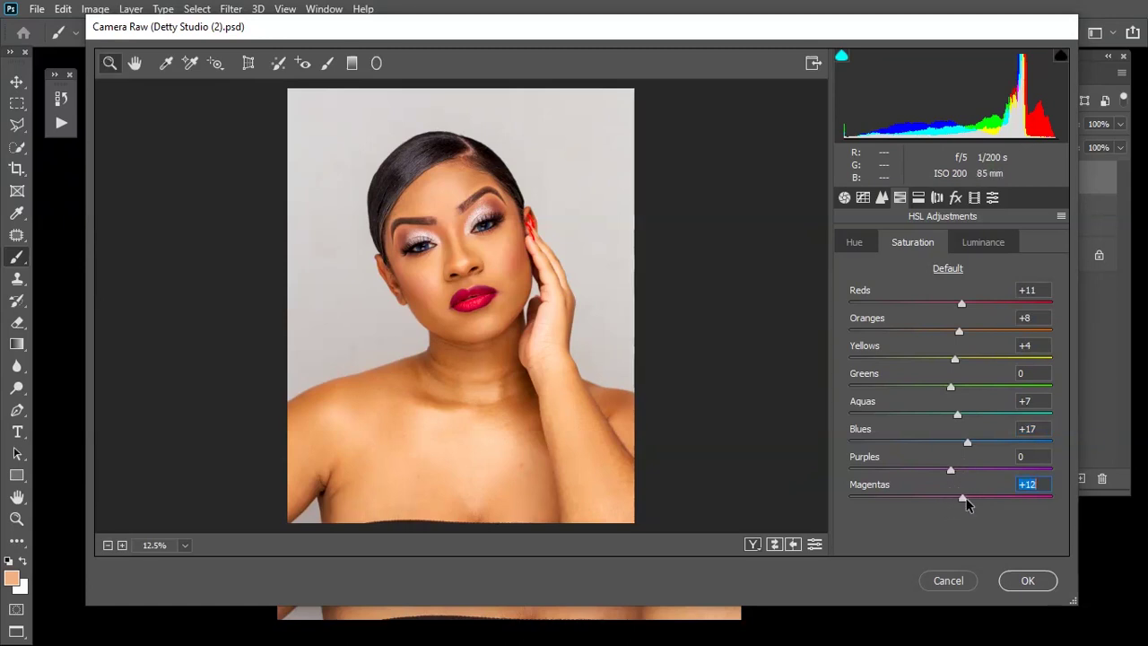
- Set the Split Toning Shadows Saturation to 2 and the Calibration Blue Primary Saturation to +13
click(918, 197)
drag(852, 422, 856, 422)
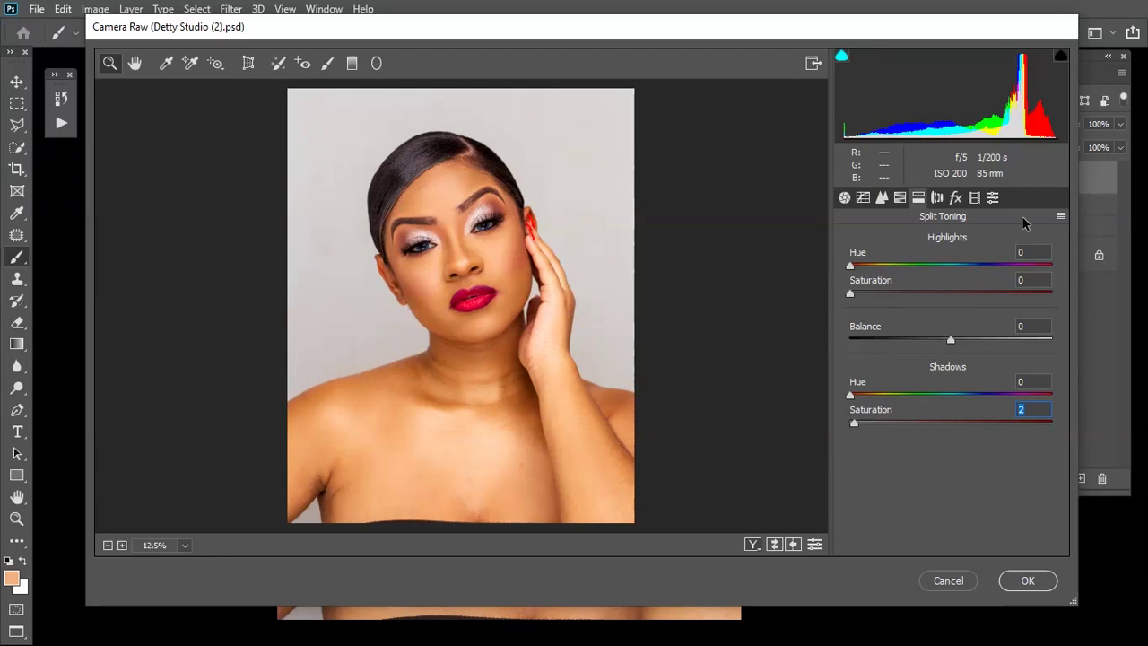
click(970, 198)
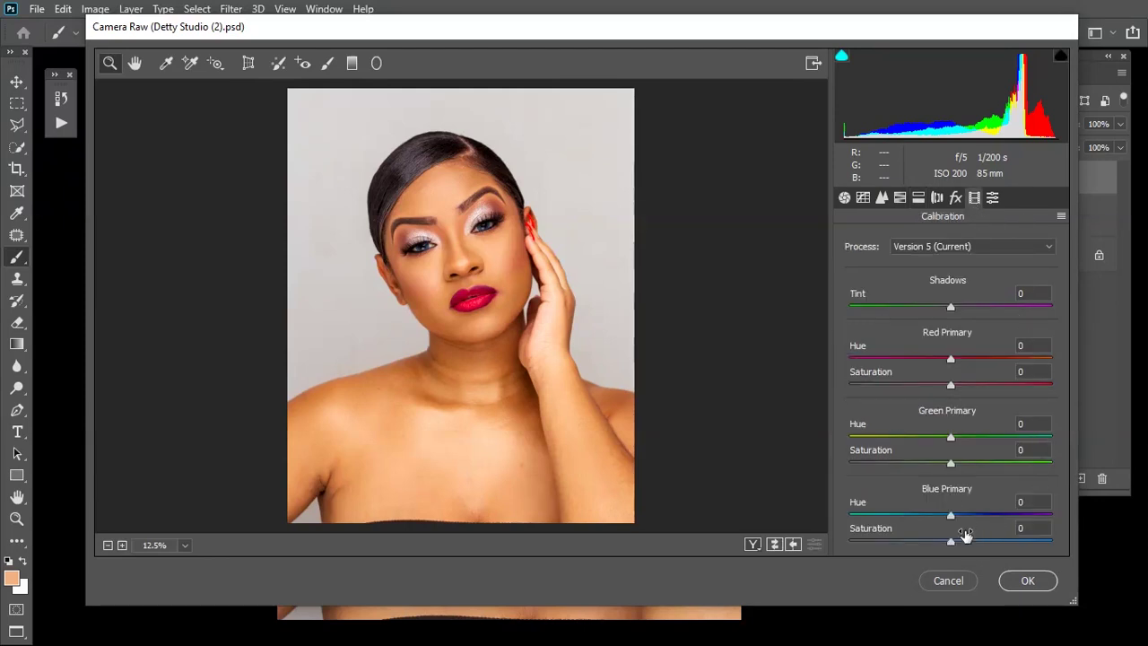
drag(952, 542, 963, 544)
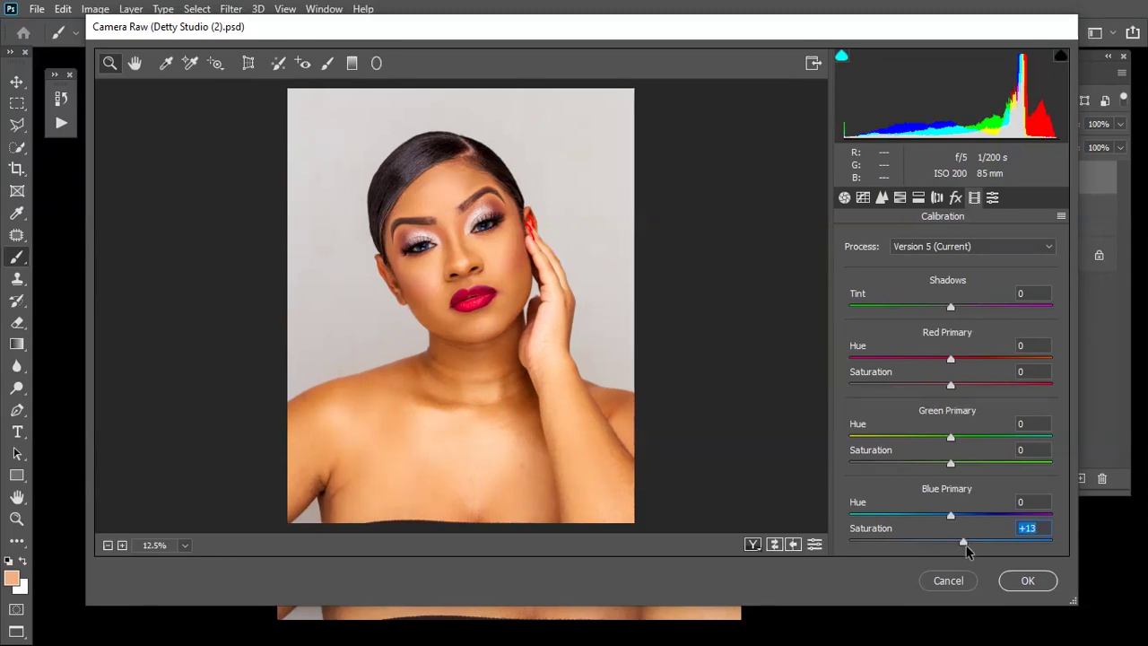
- Inspect the graded face up close and compare the portrait before and after side by side
click(517, 320)
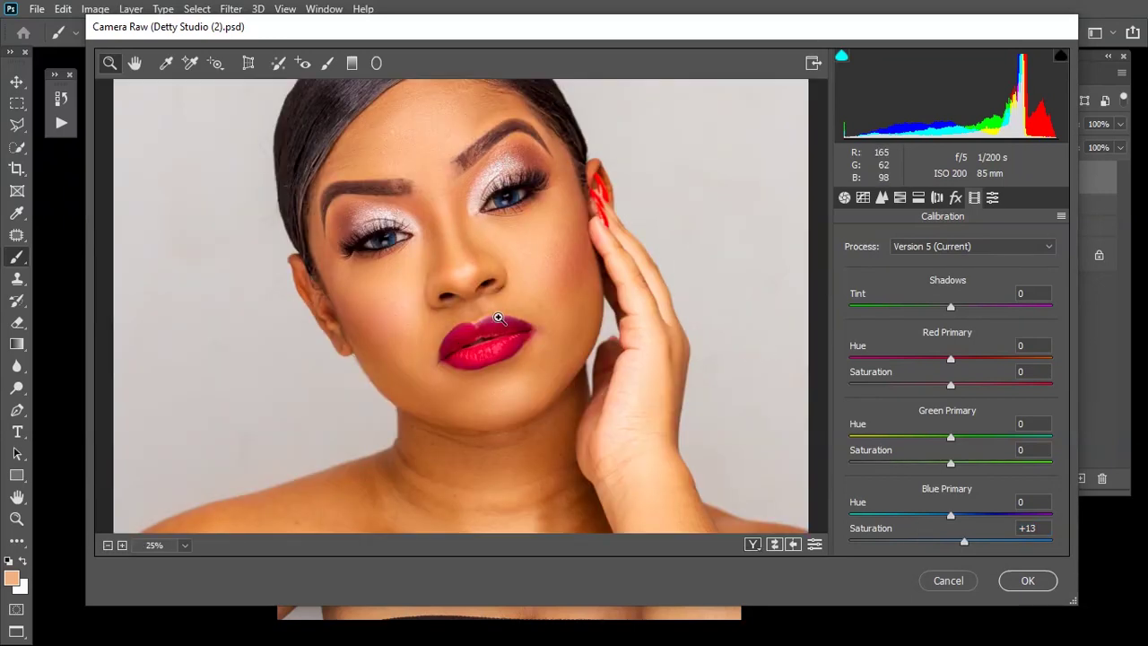
scroll(499, 317, up, 3)
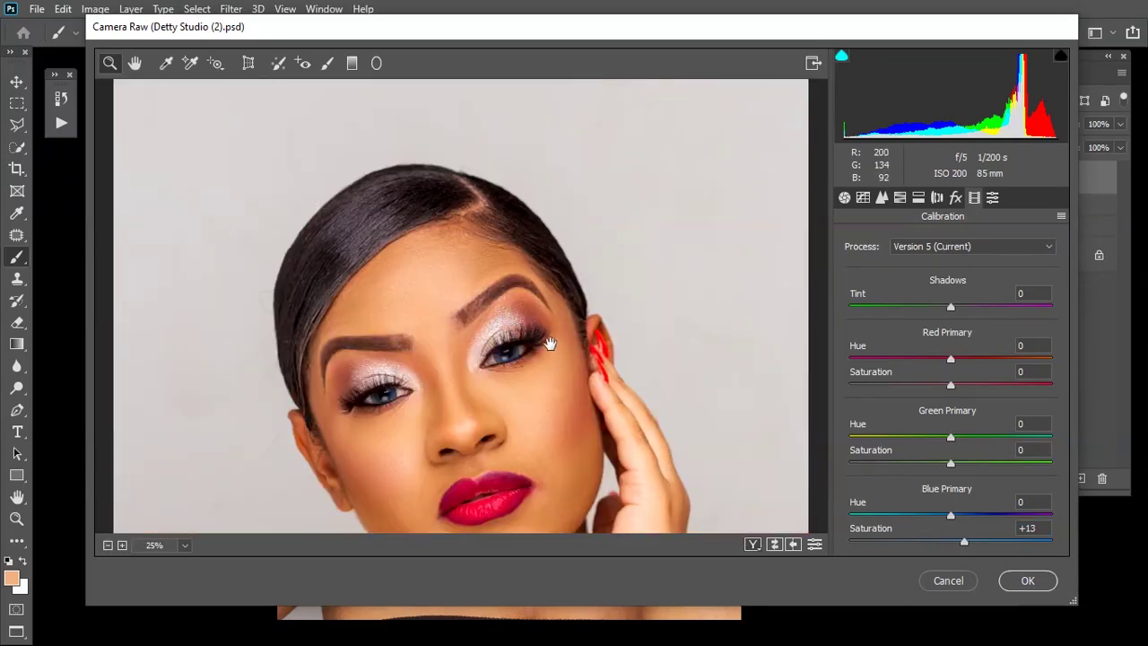
drag(550, 343, 494, 320)
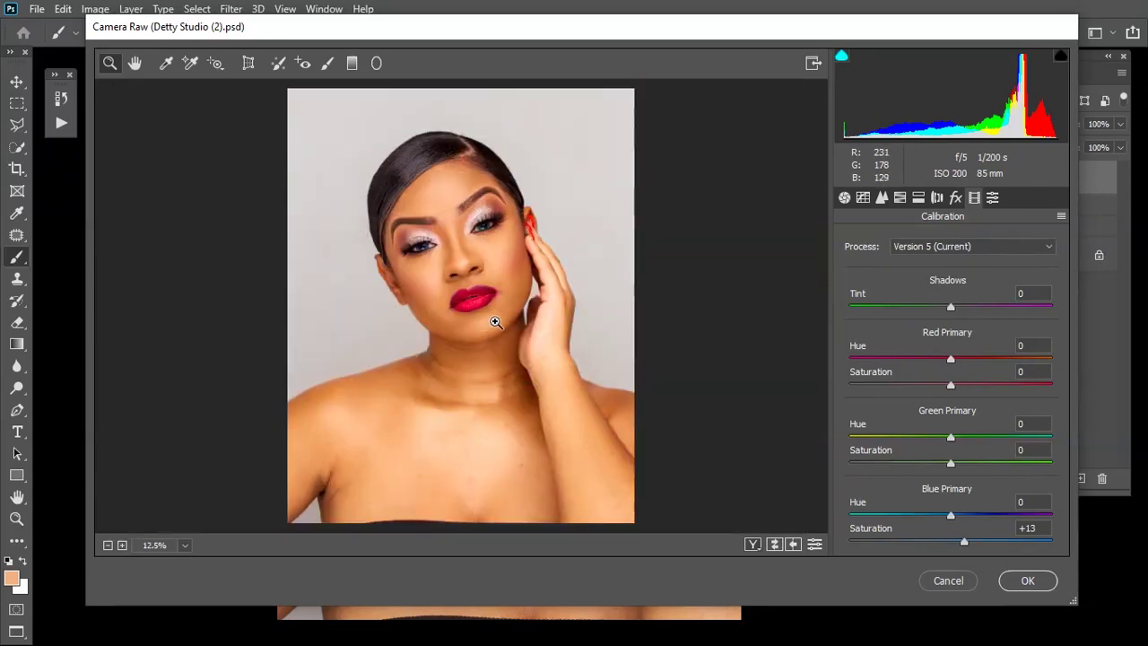
click(751, 545)
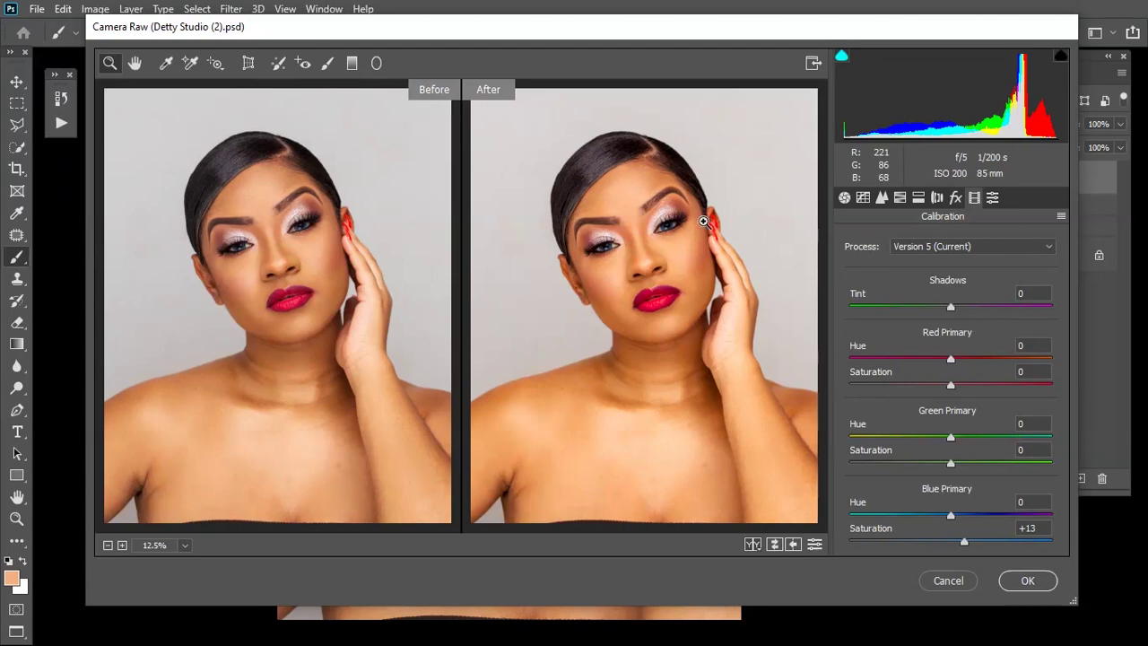
click(1061, 216)
click(1055, 338)
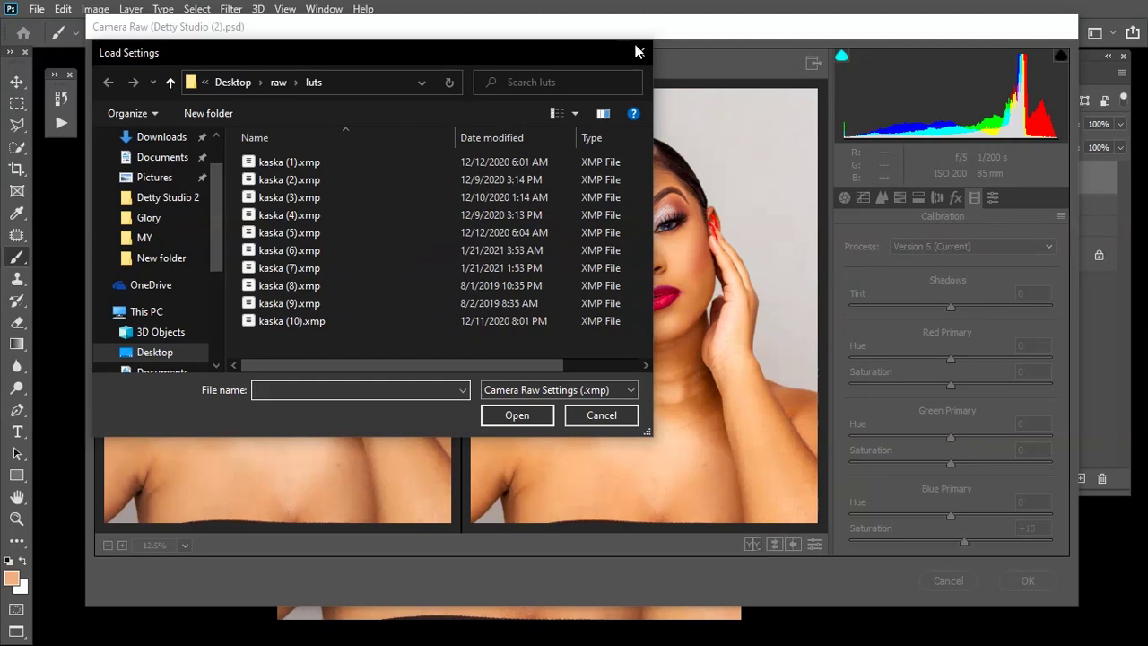
click(635, 51)
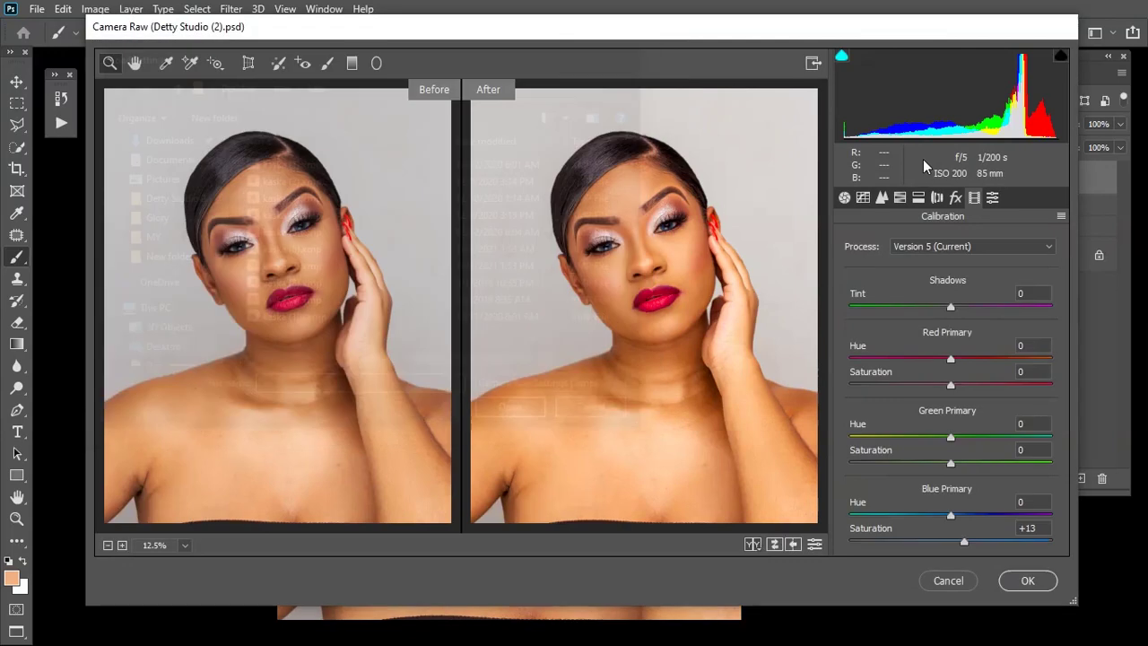
- Save the current Camera Raw settings with the default subset as an XMP preset named kaska2029
click(1061, 216)
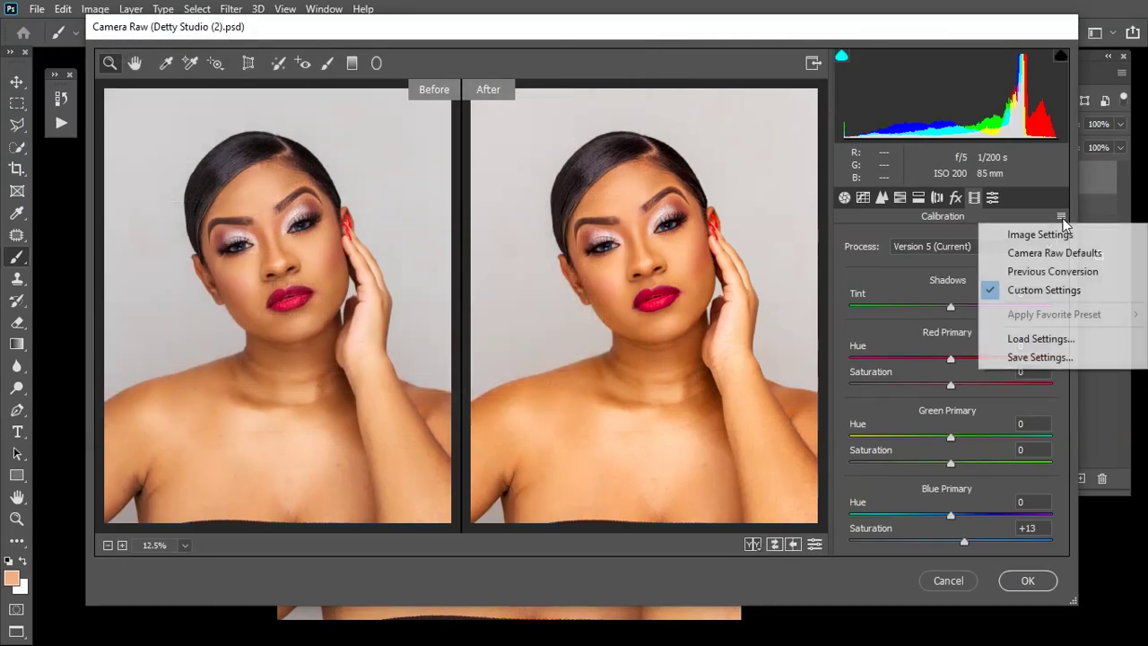
click(1053, 356)
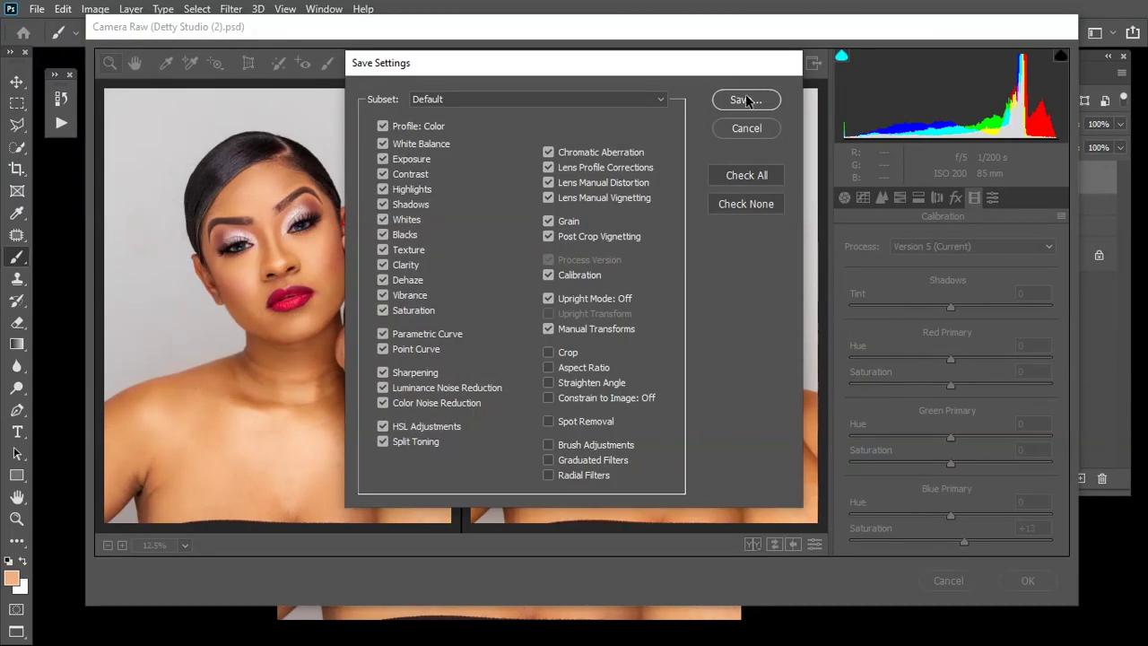
click(747, 100)
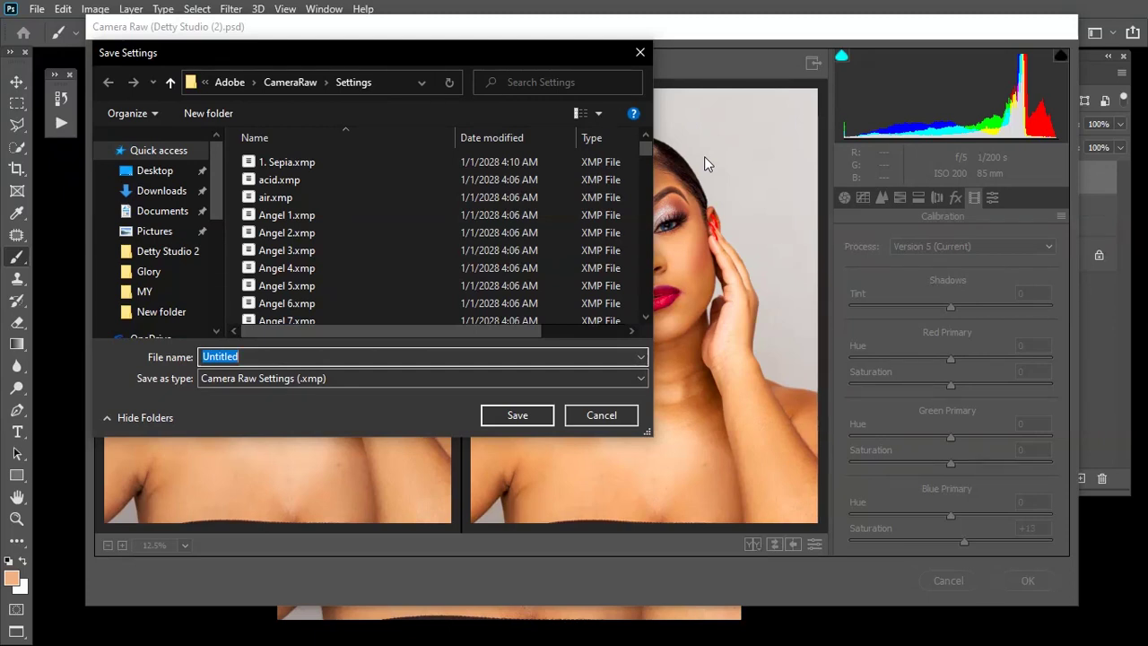
text(kaska)
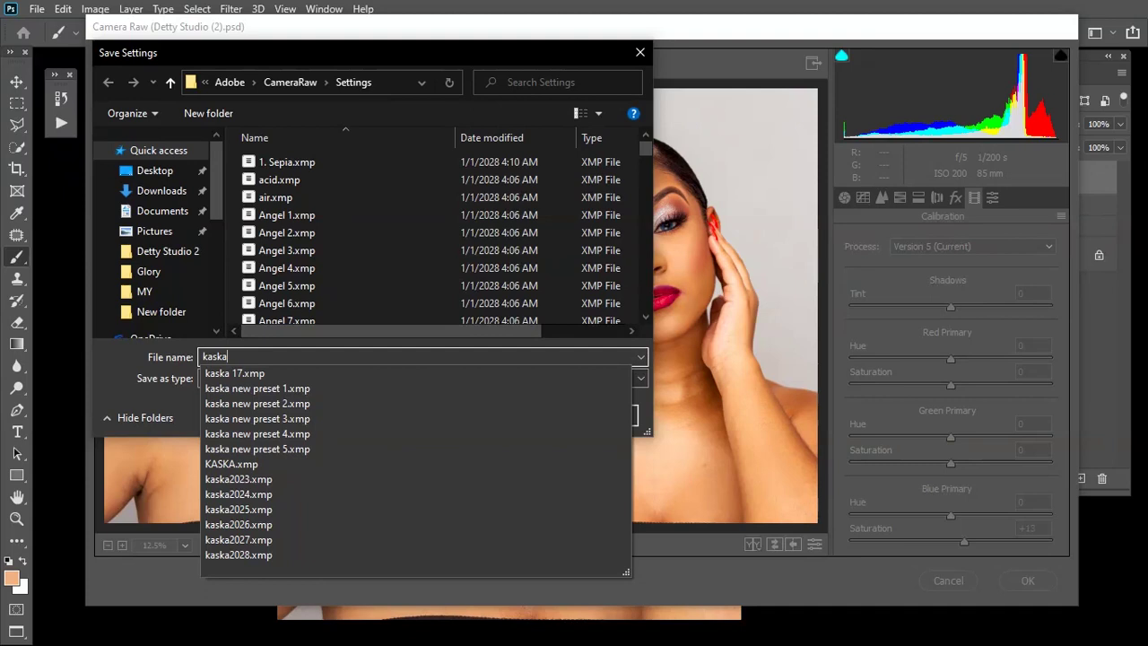
text(2029)
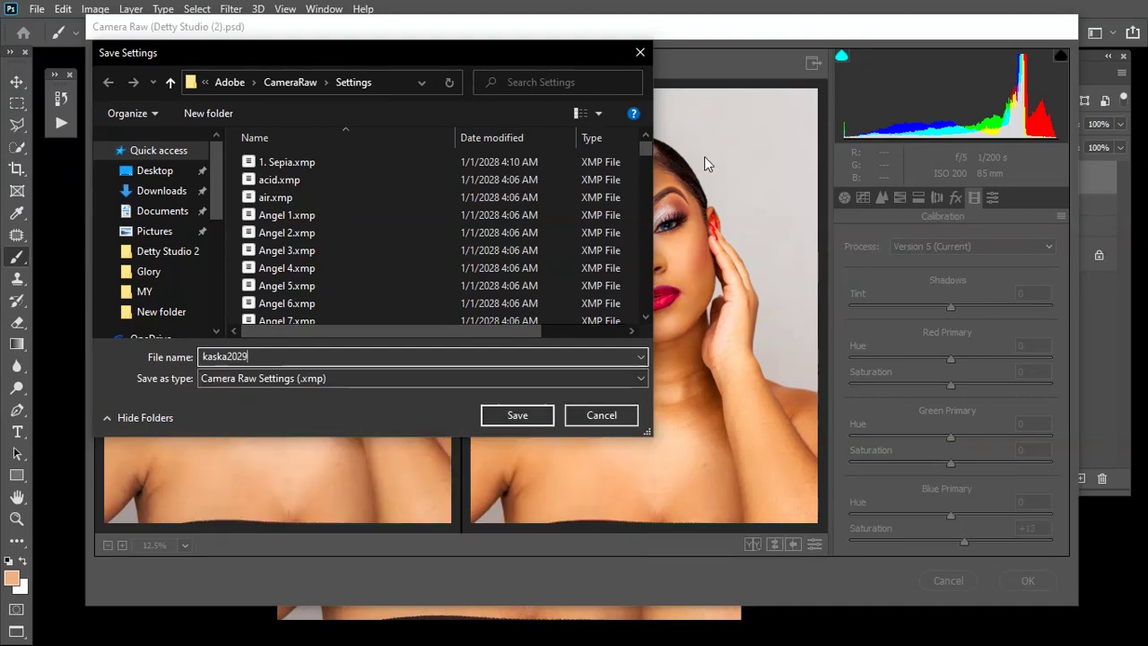
click(539, 417)
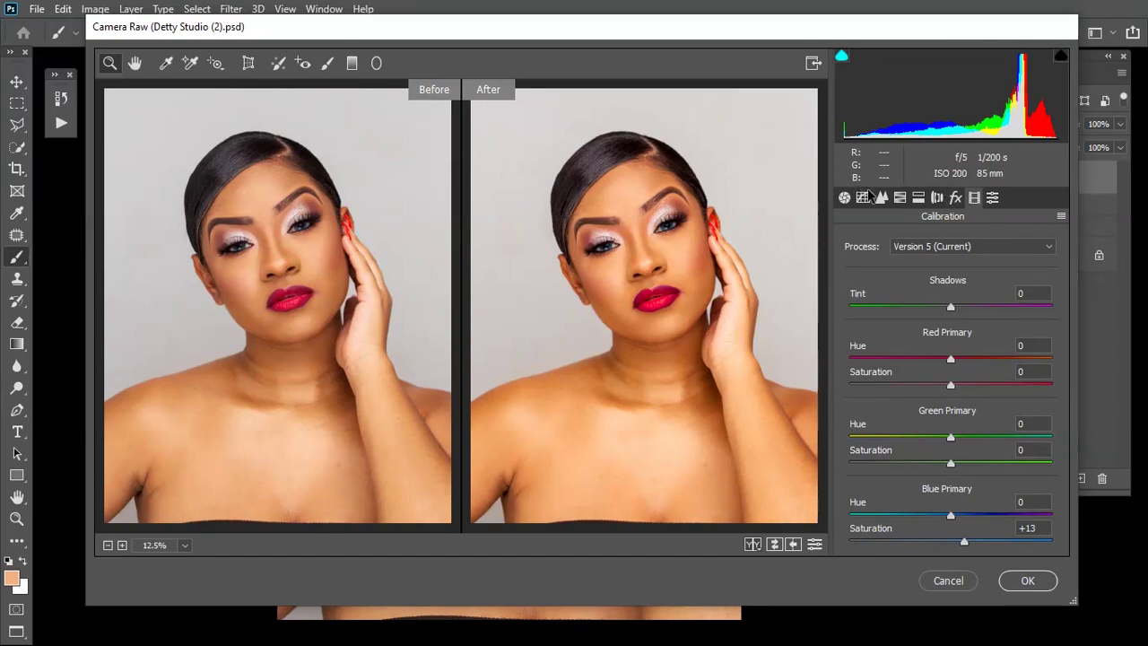
click(1060, 216)
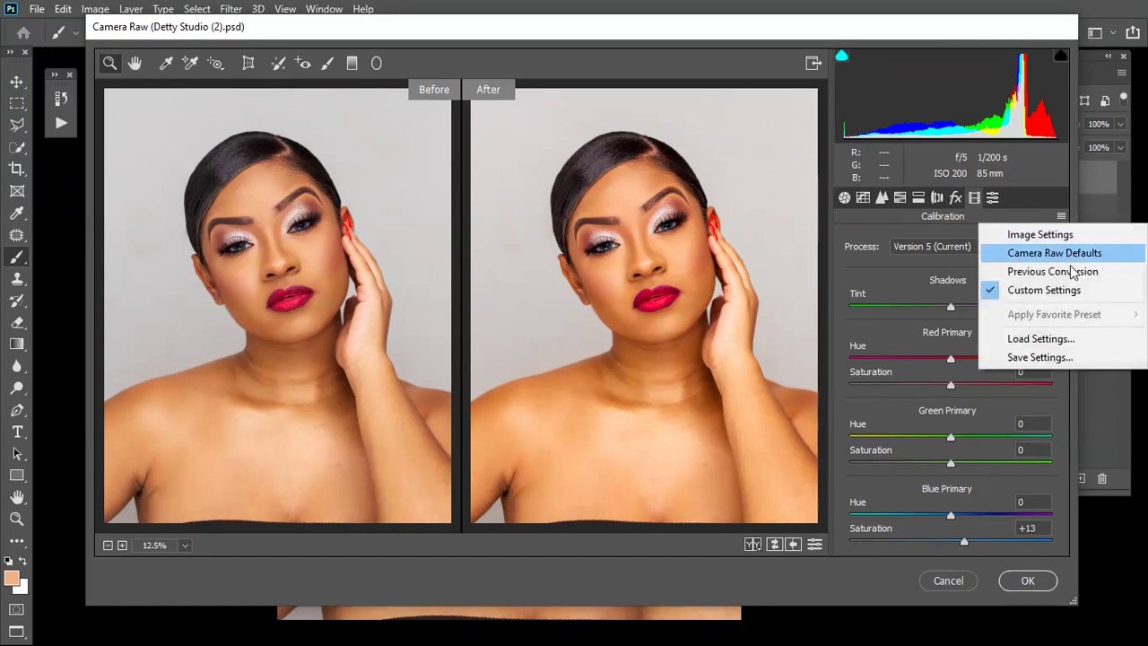
click(1069, 340)
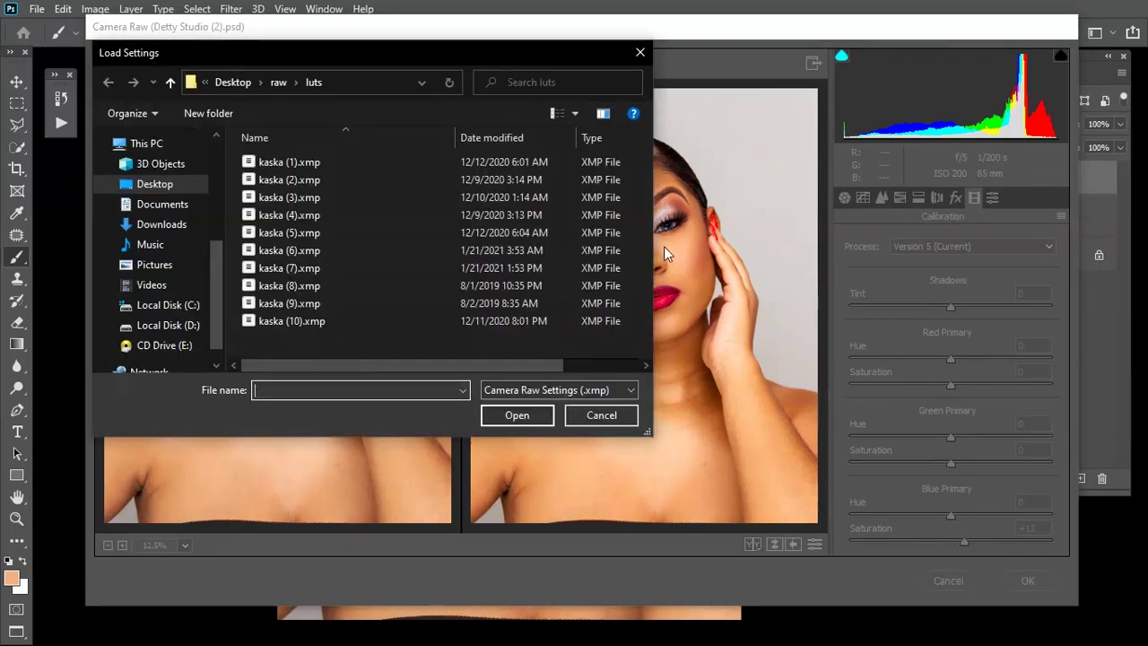
click(601, 414)
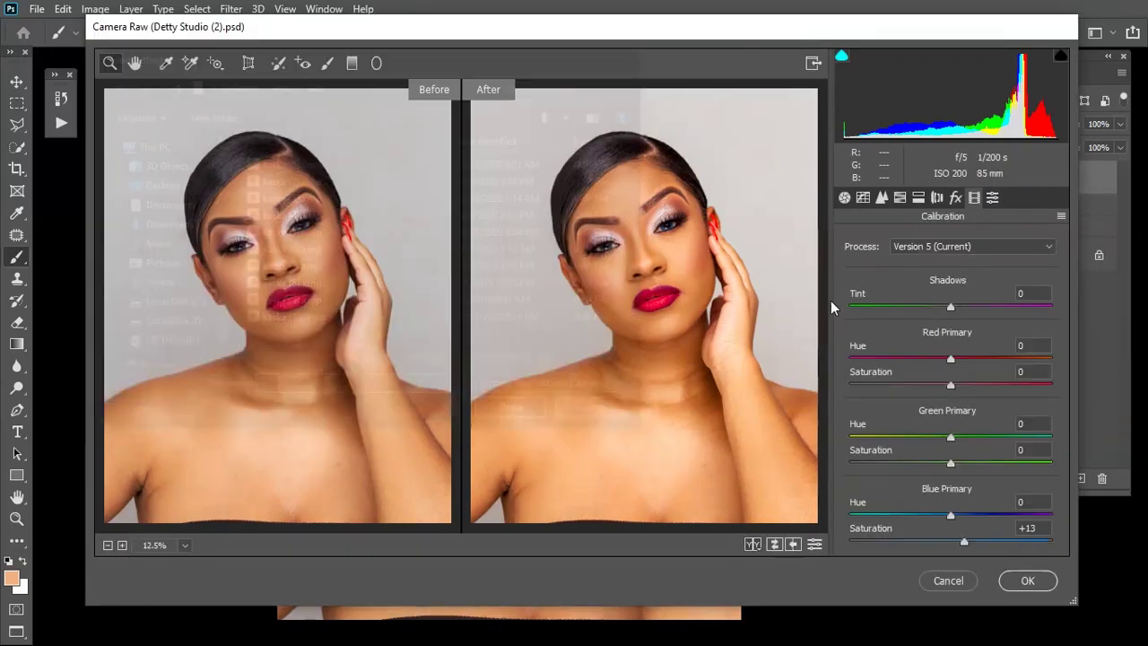
- Locate the saved kaska2029 preset in the Camera Raw preset list
click(992, 196)
drag(1064, 237, 1059, 398)
scroll(1058, 398, down, 4)
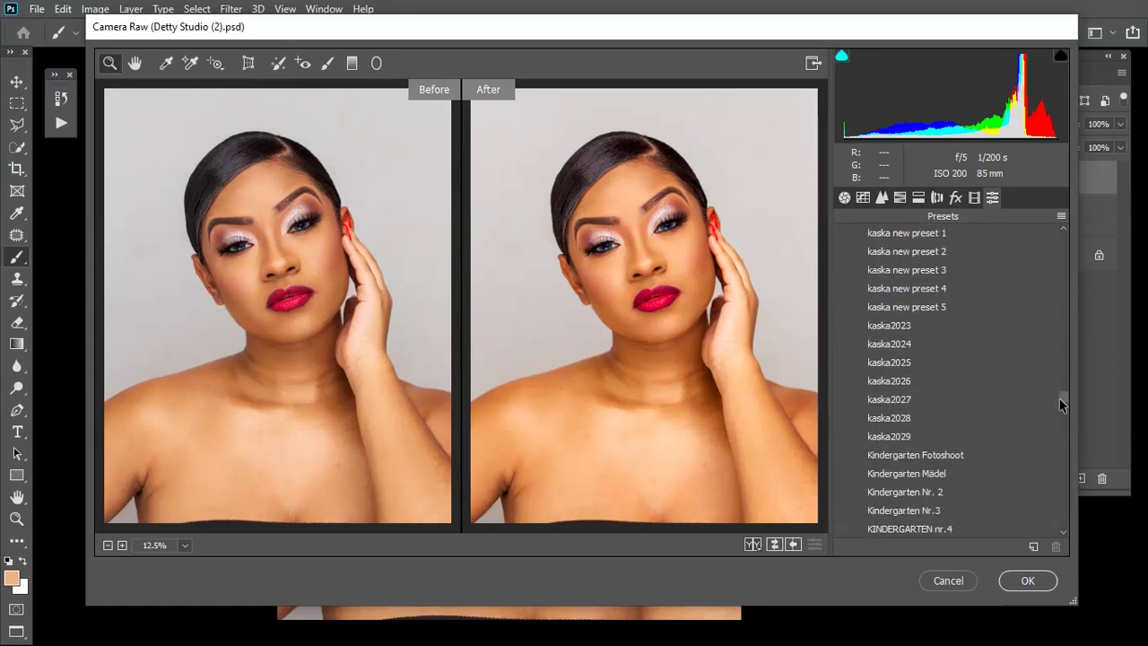
click(891, 440)
click(881, 454)
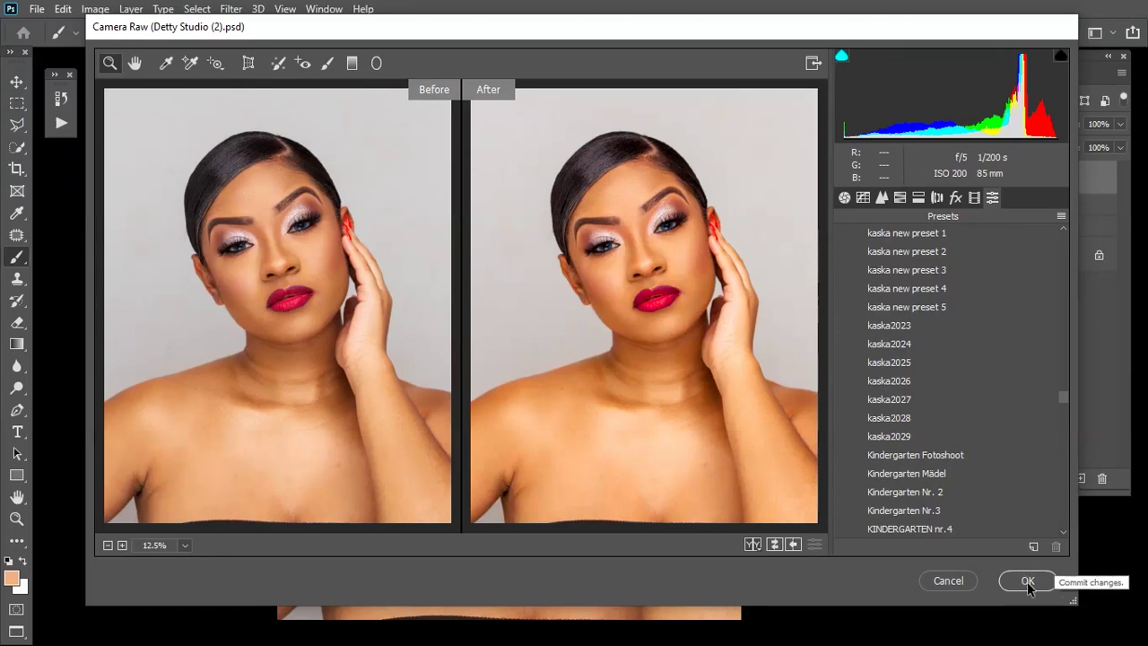
- Switch the preview back to a single view and commit the Camera Raw Filter to the smart object
click(752, 545)
click(754, 547)
click(753, 546)
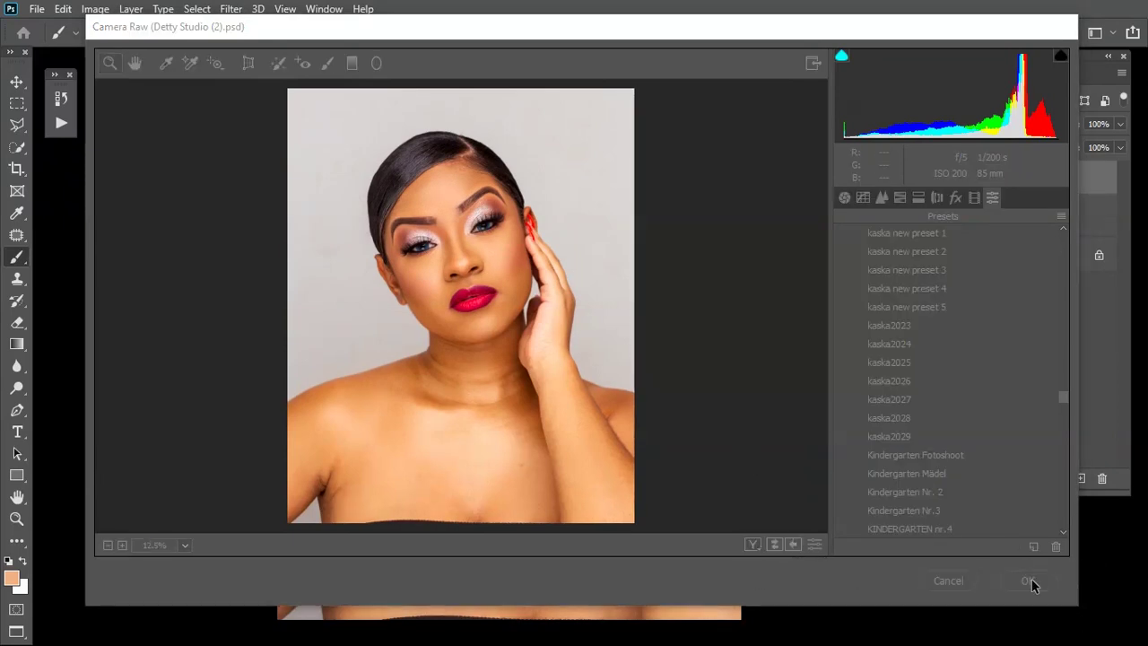
click(1031, 581)
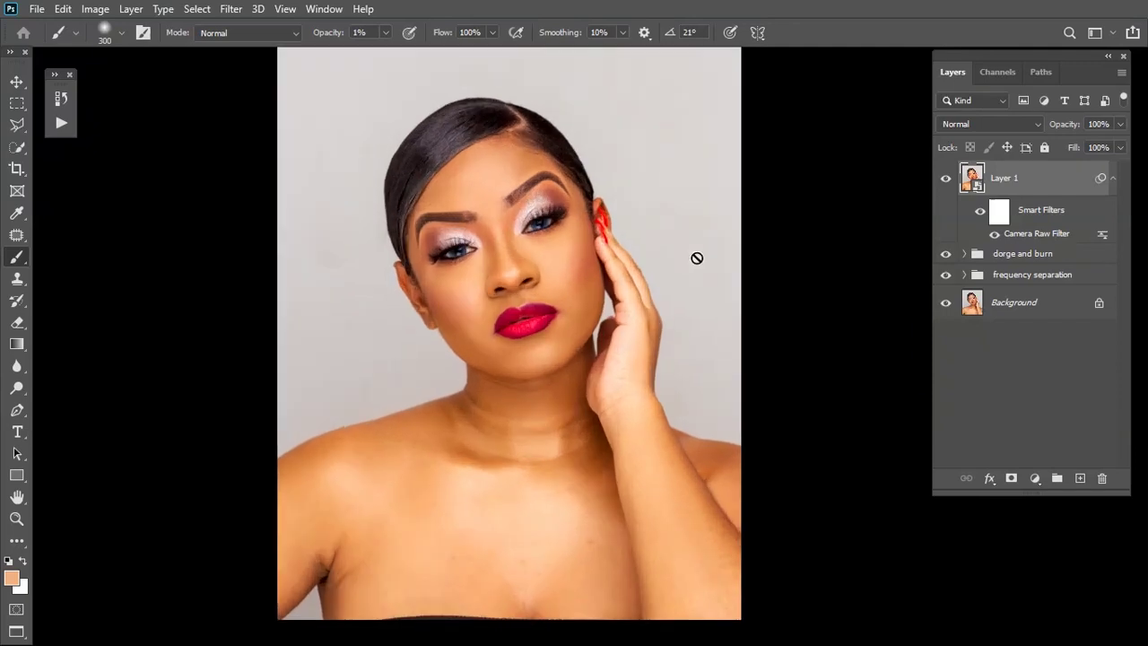
- Add a Solid Color fill layer in white (ffffff) above the graded smart object
drag(828, 225, 795, 239)
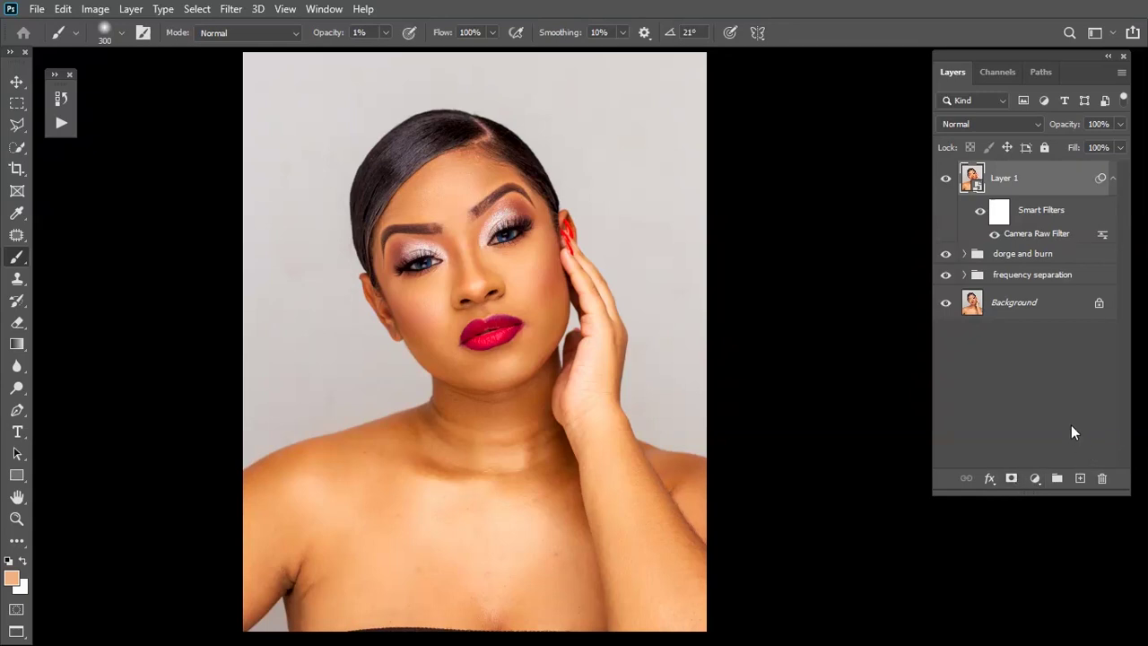
click(1035, 482)
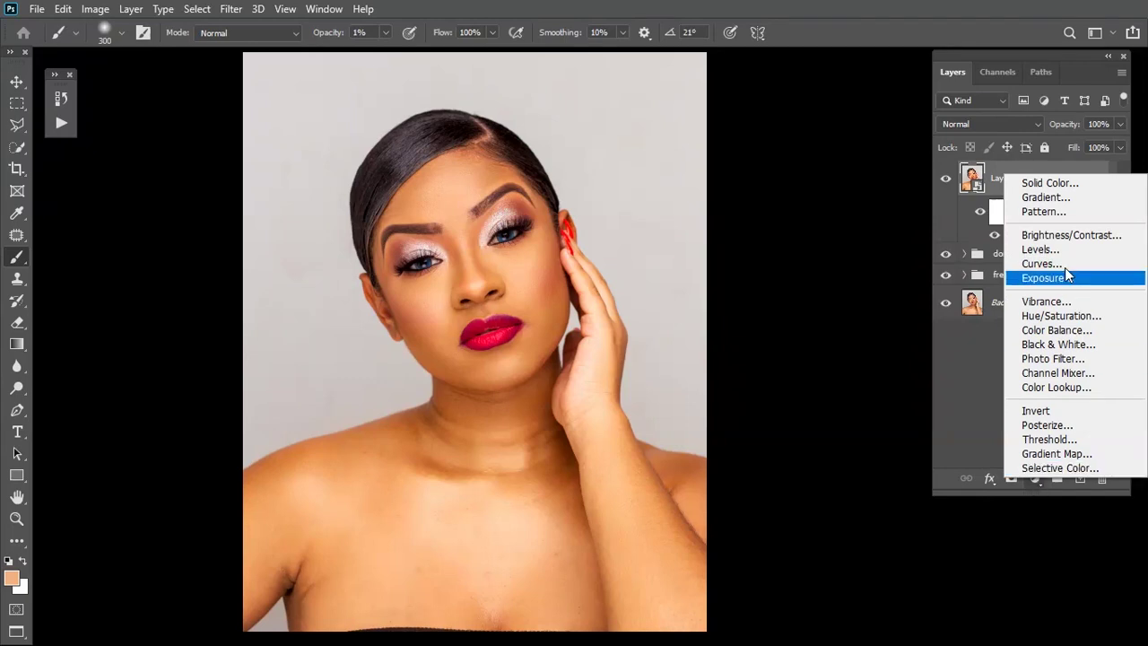
click(1051, 183)
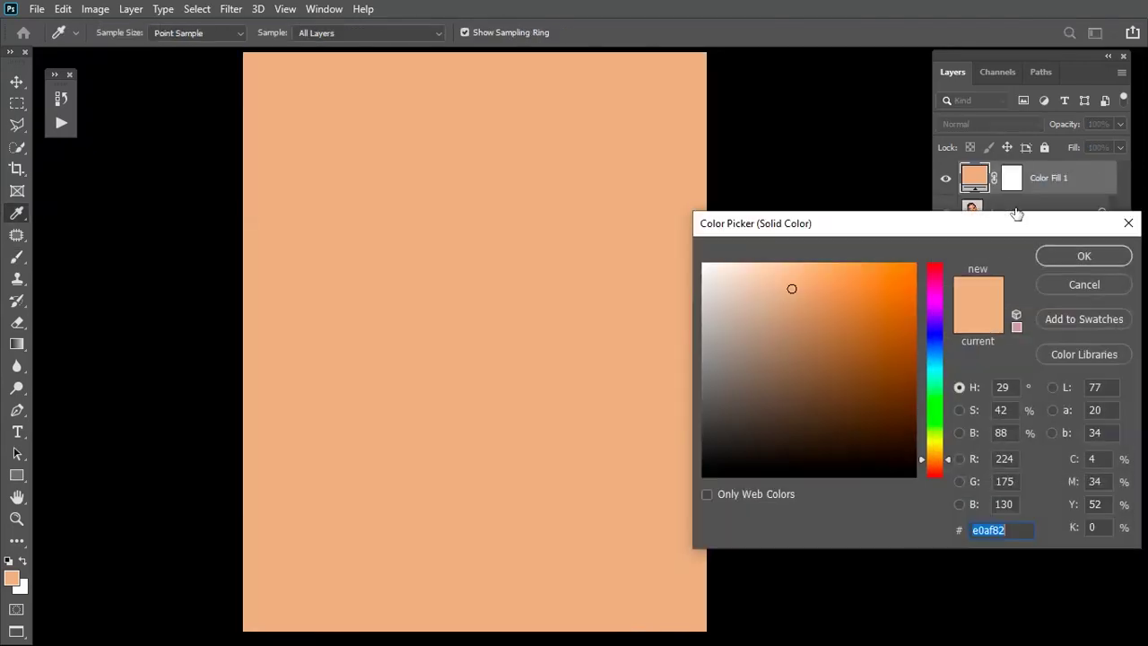
mouse_move(793, 288)
mouse_down()
mouse_move(702, 267)
mouse_move(684, 209)
mouse_up()
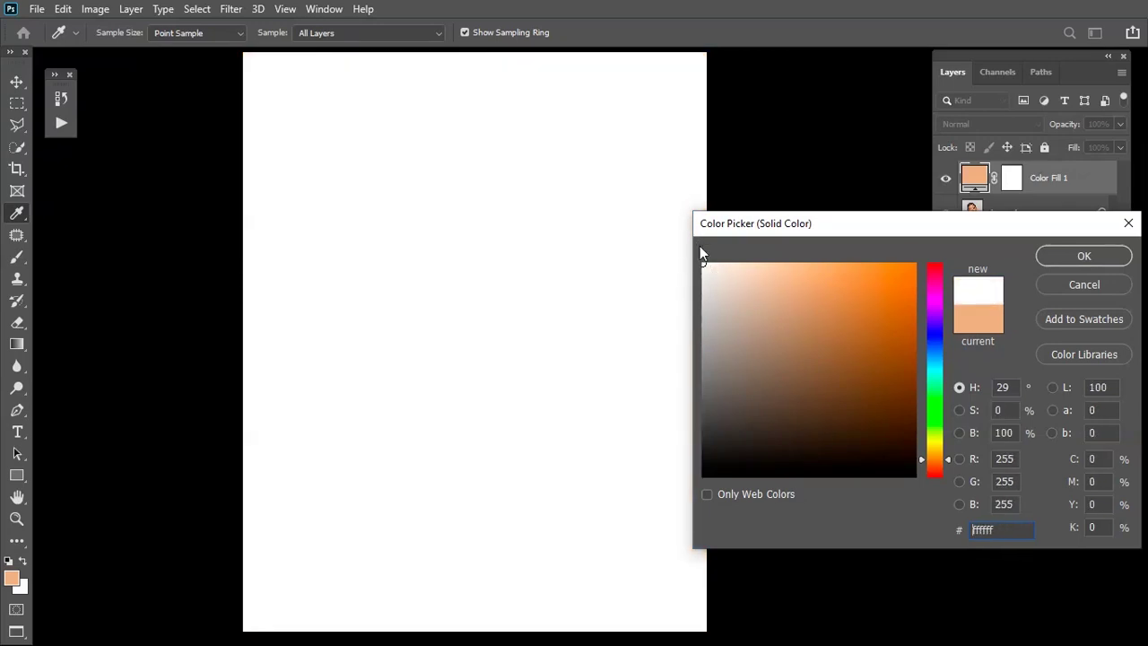
click(1084, 257)
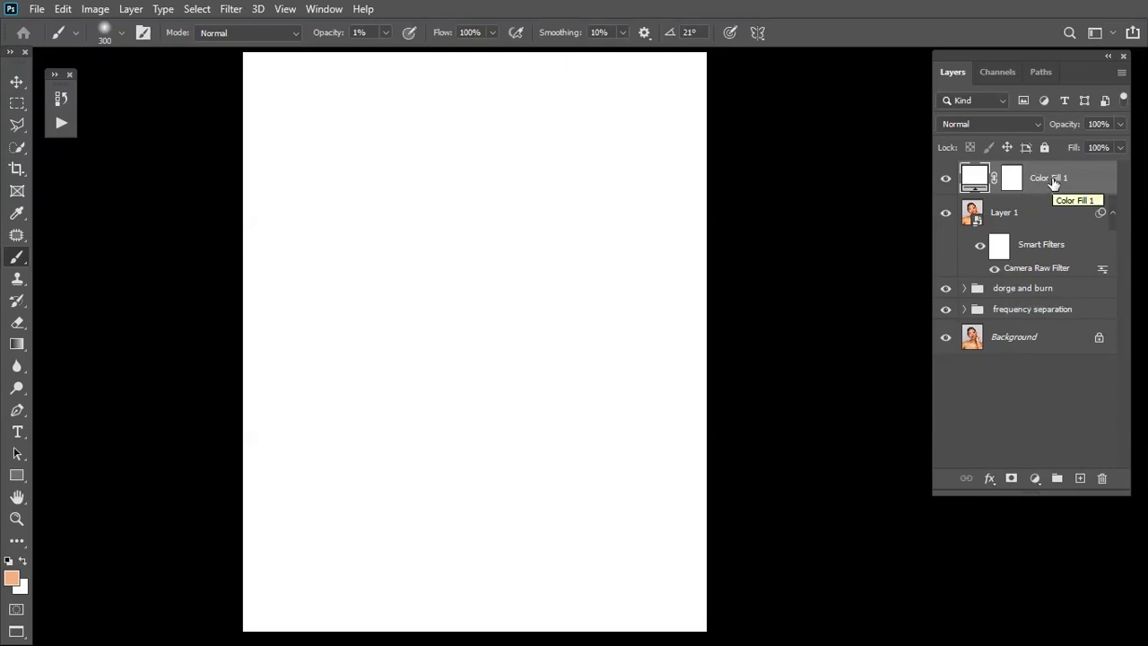
- Put the Color Fill 1 layer into a new group named skin glow
drag(1053, 184, 1056, 477)
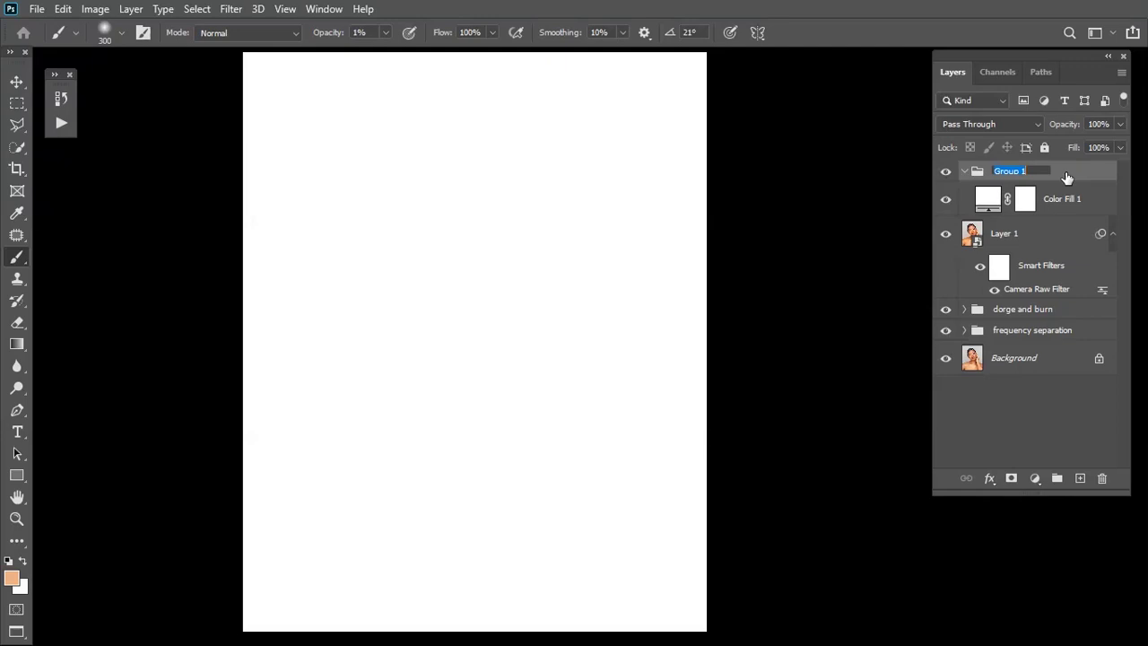
text(skin glow)
key(Return)
- Duplicate Color Fill 1 five times inside the skin glow group and hide all five copies
click(1060, 208)
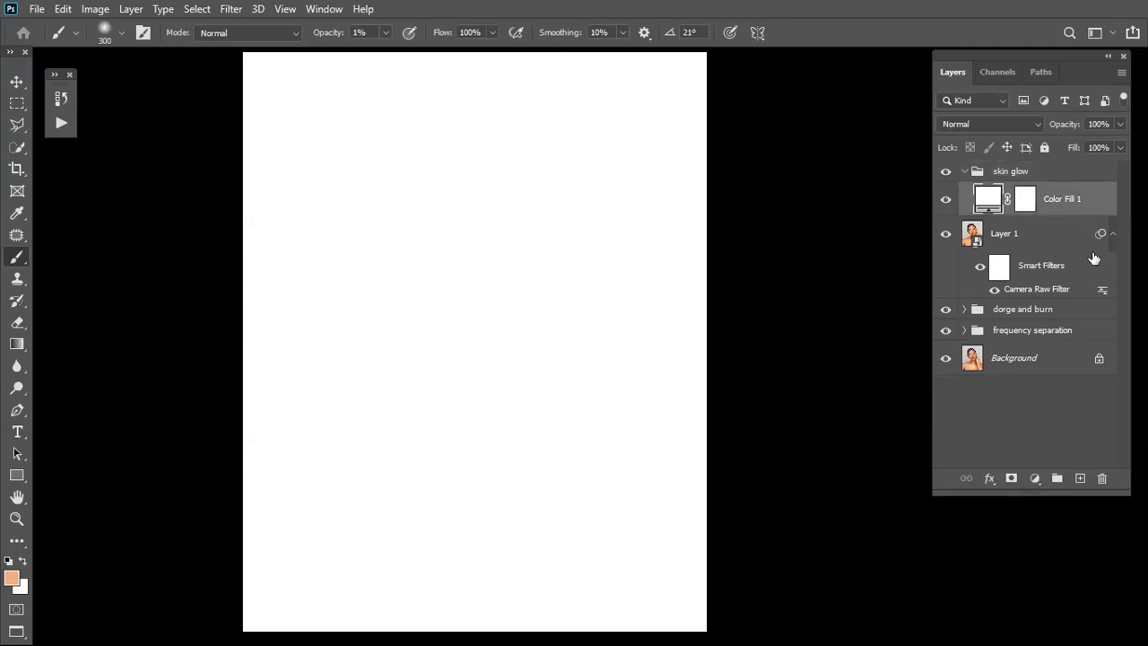
drag(1069, 206, 1080, 473)
drag(1079, 197, 1084, 473)
drag(1067, 199, 1081, 471)
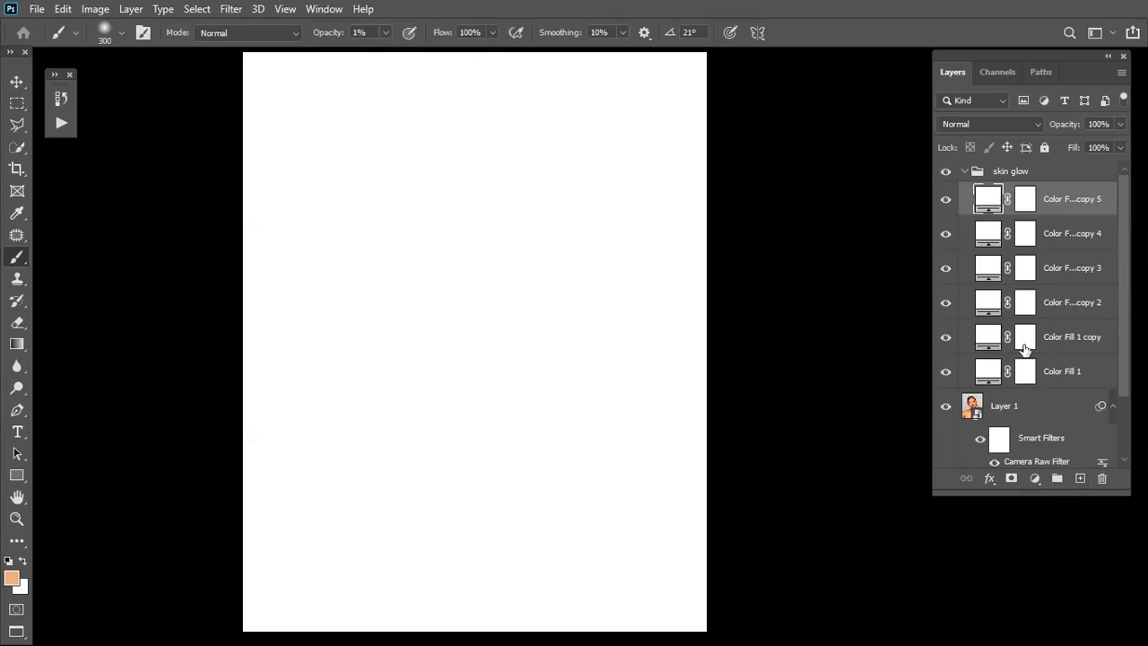
drag(951, 195, 945, 342)
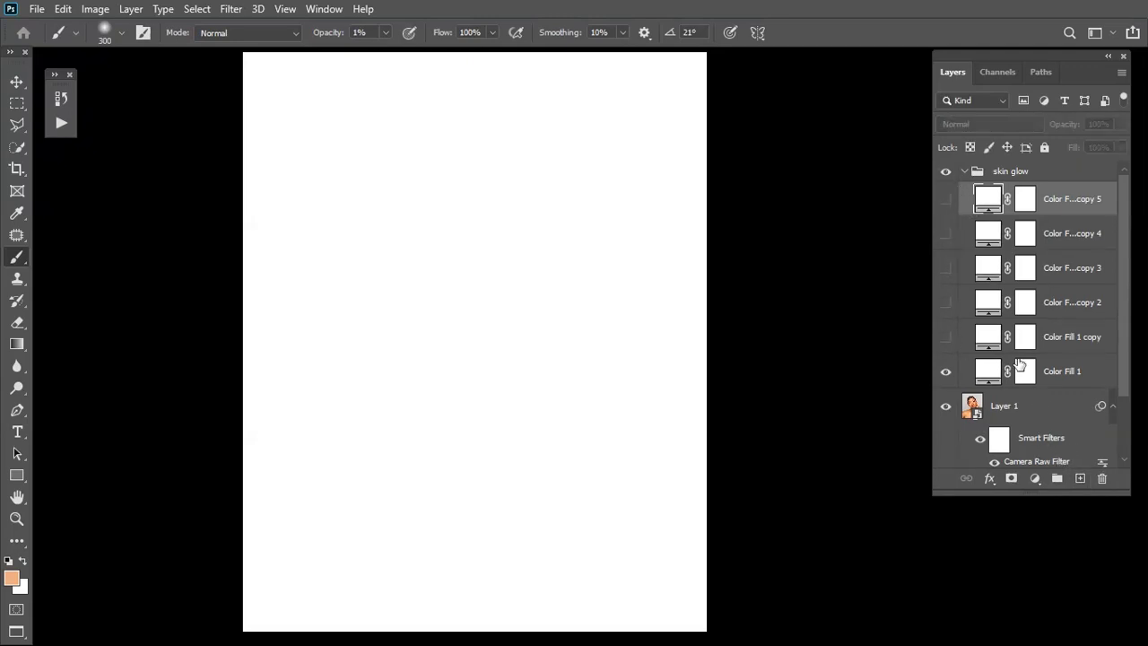
- Open the blending options of Color Fill 1 and raise the Blend If Underlying Layer black point to 165
click(1064, 375)
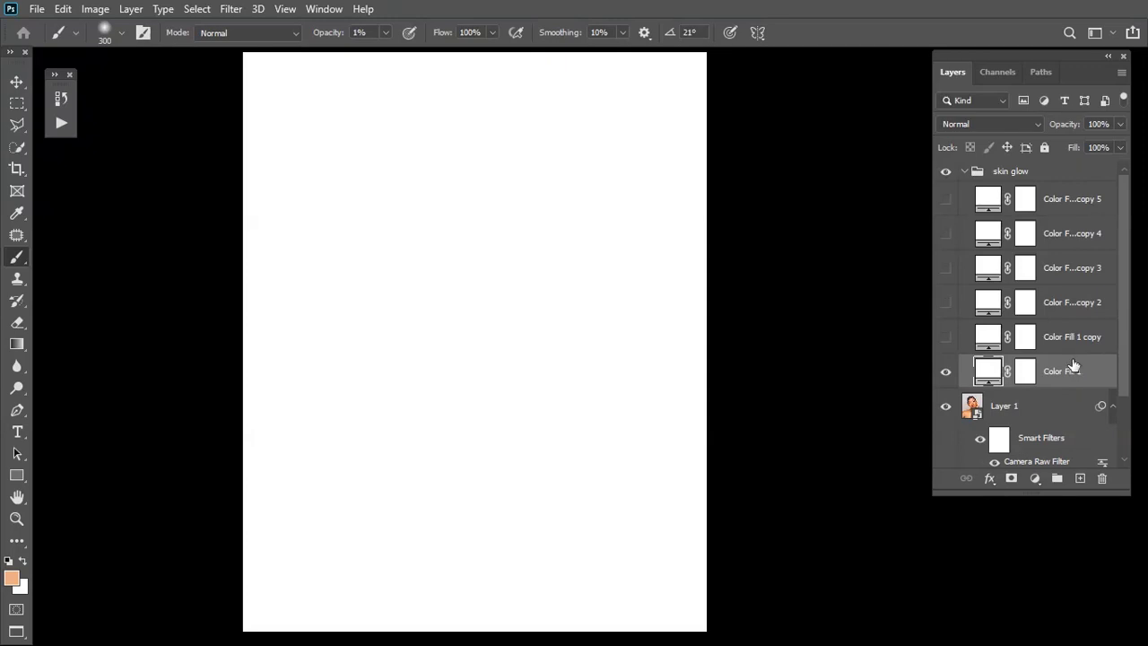
right_click(990, 369)
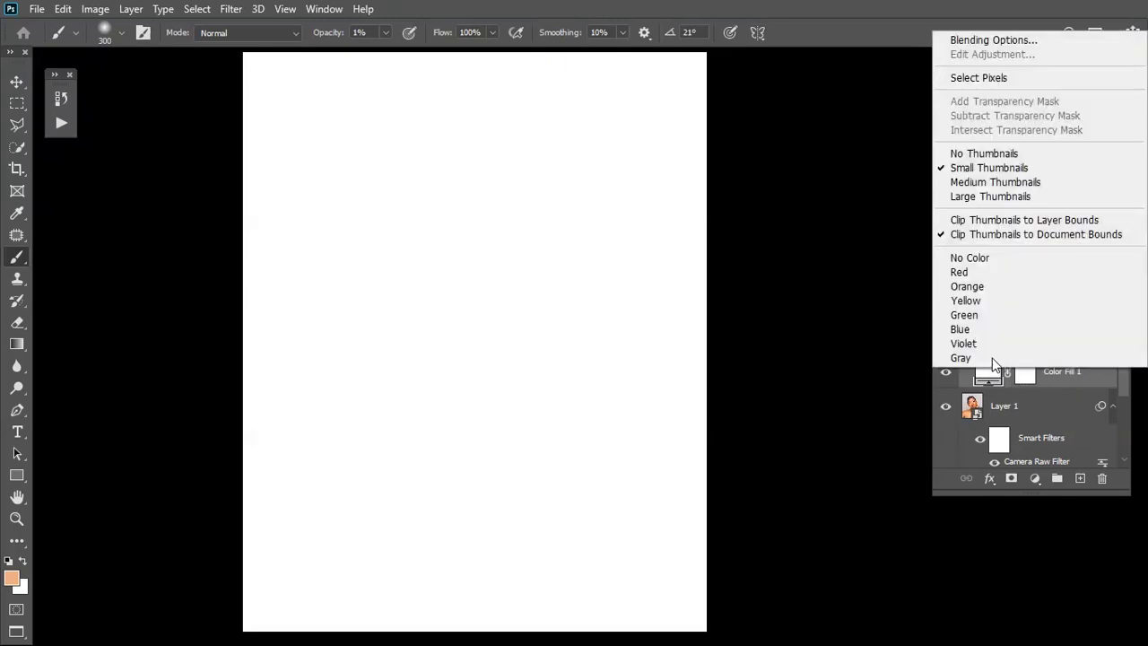
click(1001, 43)
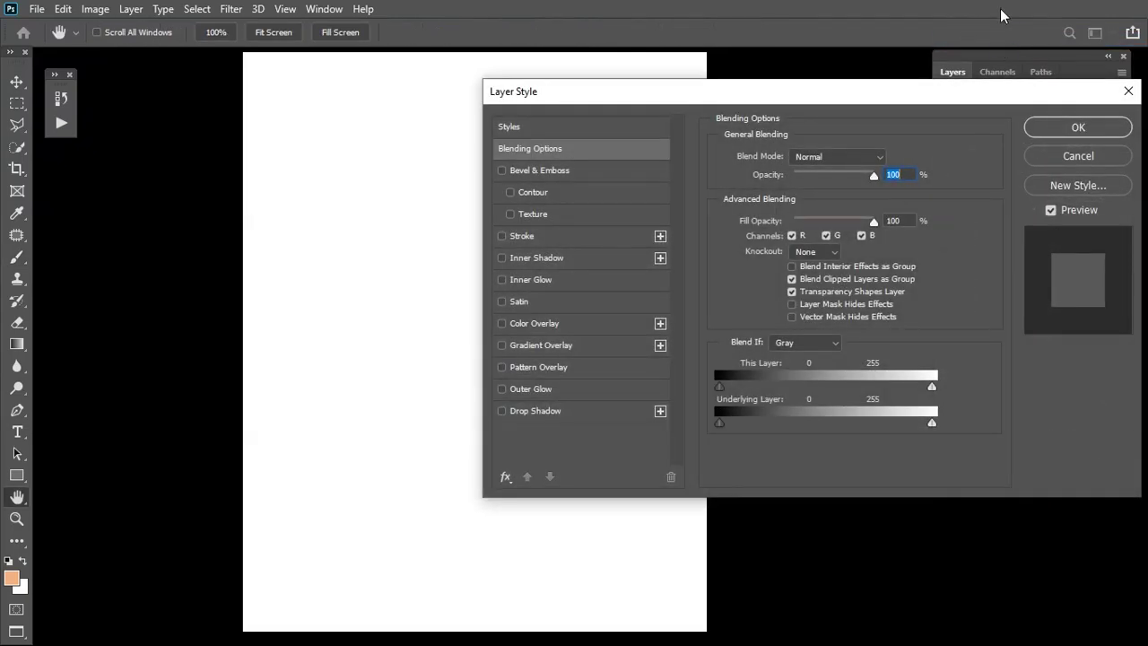
drag(645, 101, 756, 97)
drag(451, 277, 375, 278)
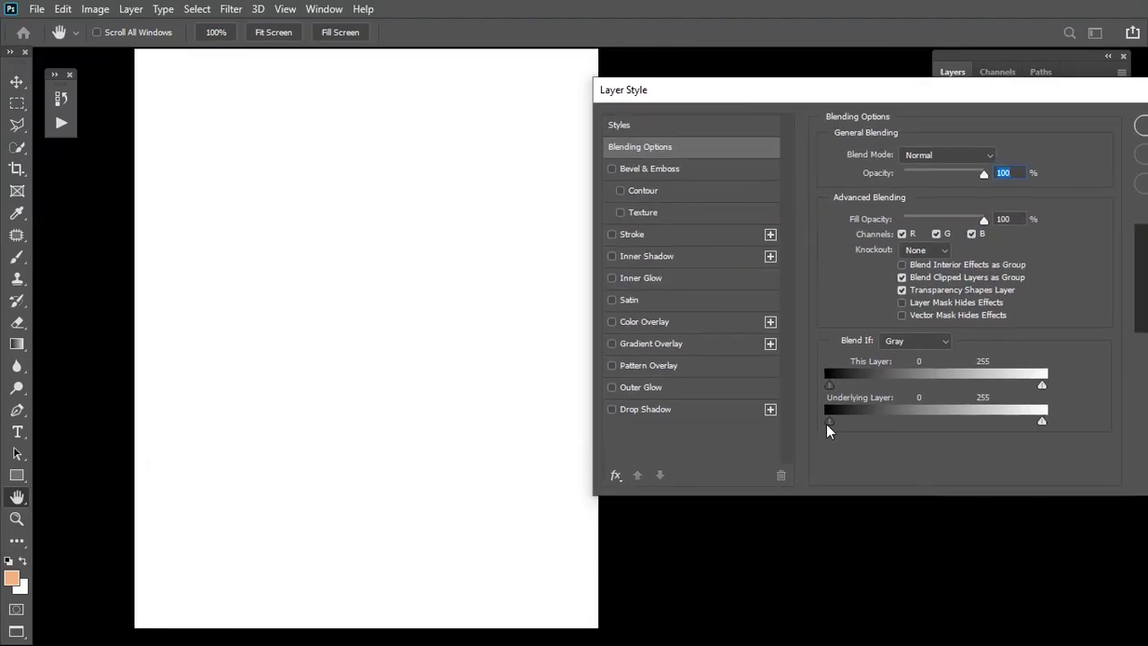
drag(831, 420, 860, 428)
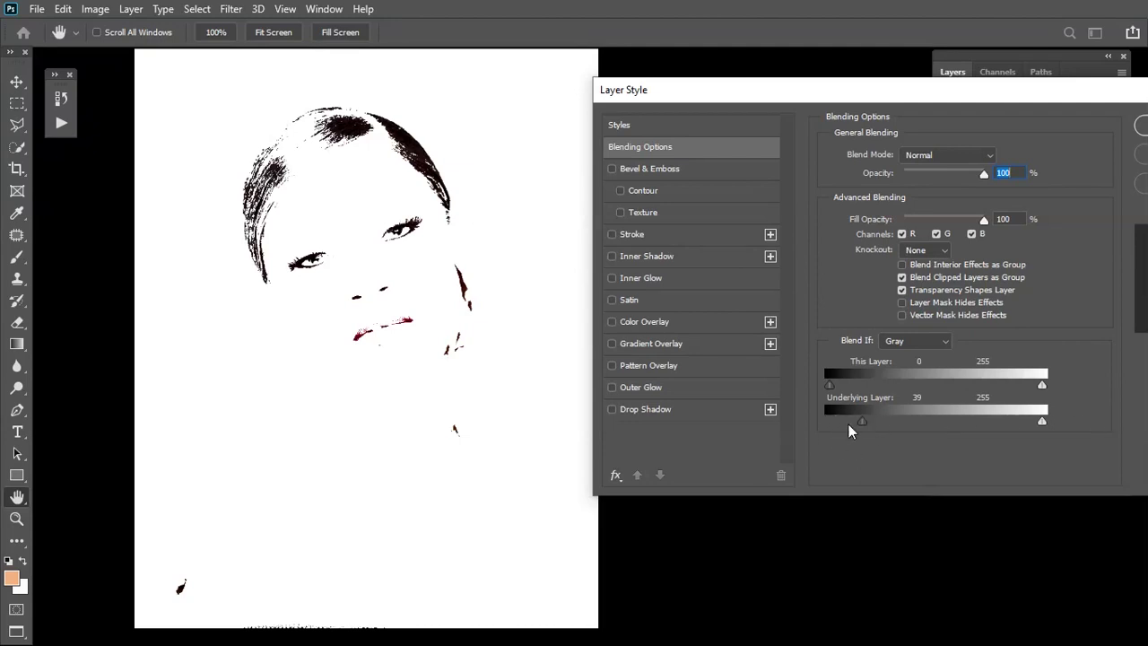
drag(865, 420, 971, 428)
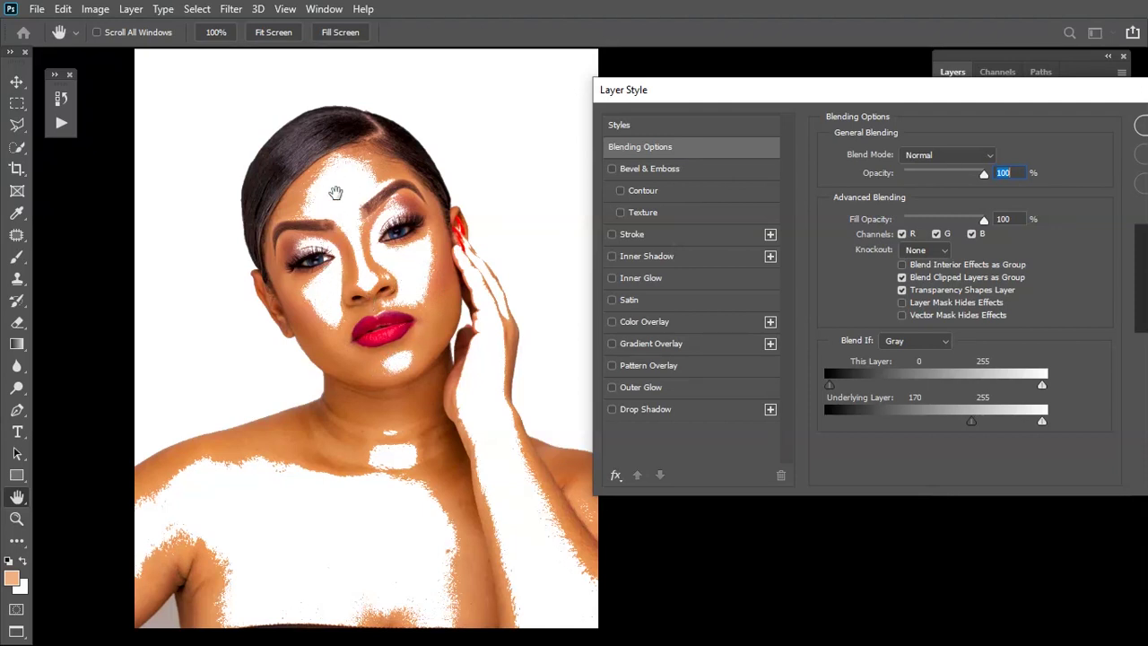
mouse_move(973, 424)
mouse_down()
mouse_move(991, 430)
mouse_move(971, 430)
mouse_up()
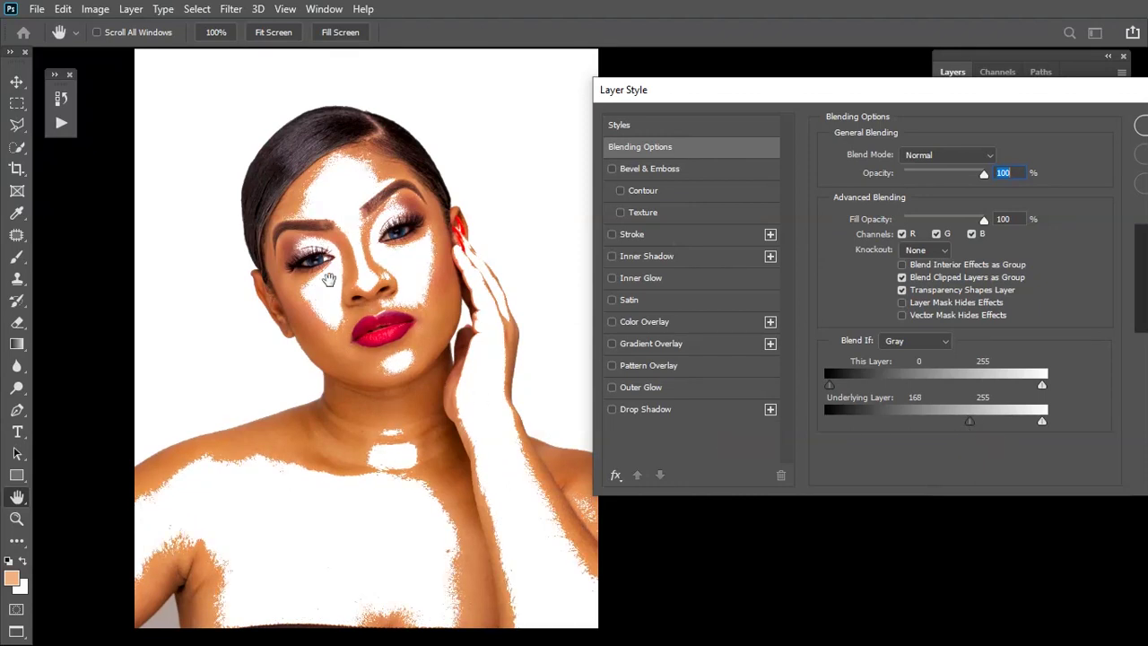
mouse_move(968, 425)
mouse_down()
mouse_move(983, 423)
mouse_move(968, 425)
mouse_up()
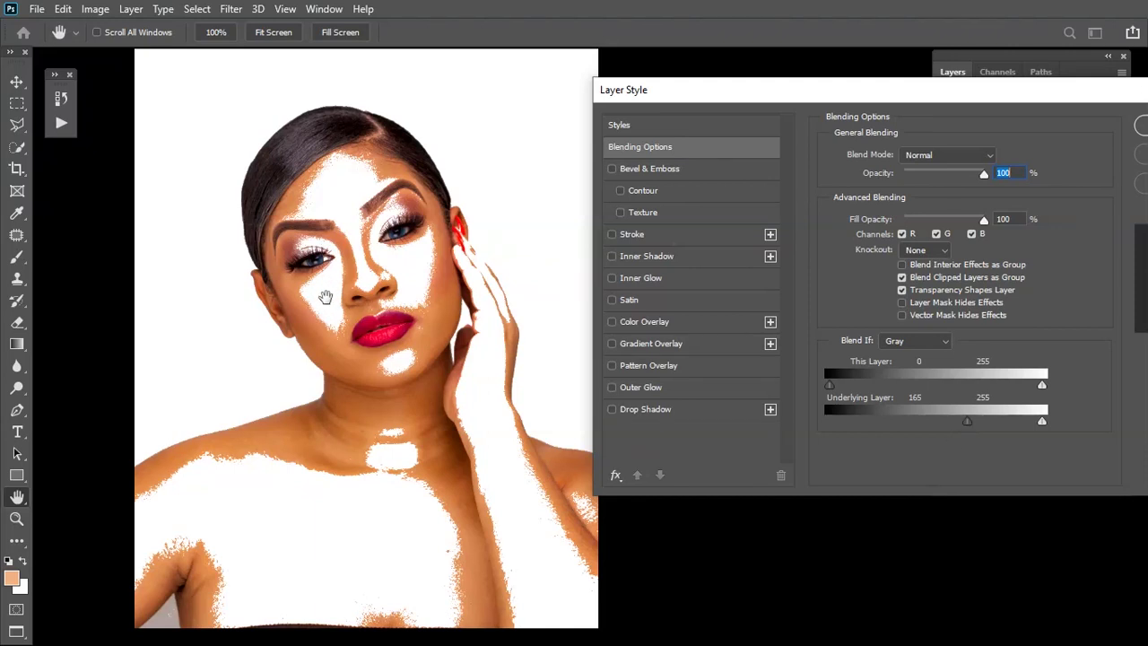
- Lower the Underlying Layer black point to 157, split it to 157 / 255, and apply the layer style
key(ctrl+plus)
drag(324, 318, 363, 360)
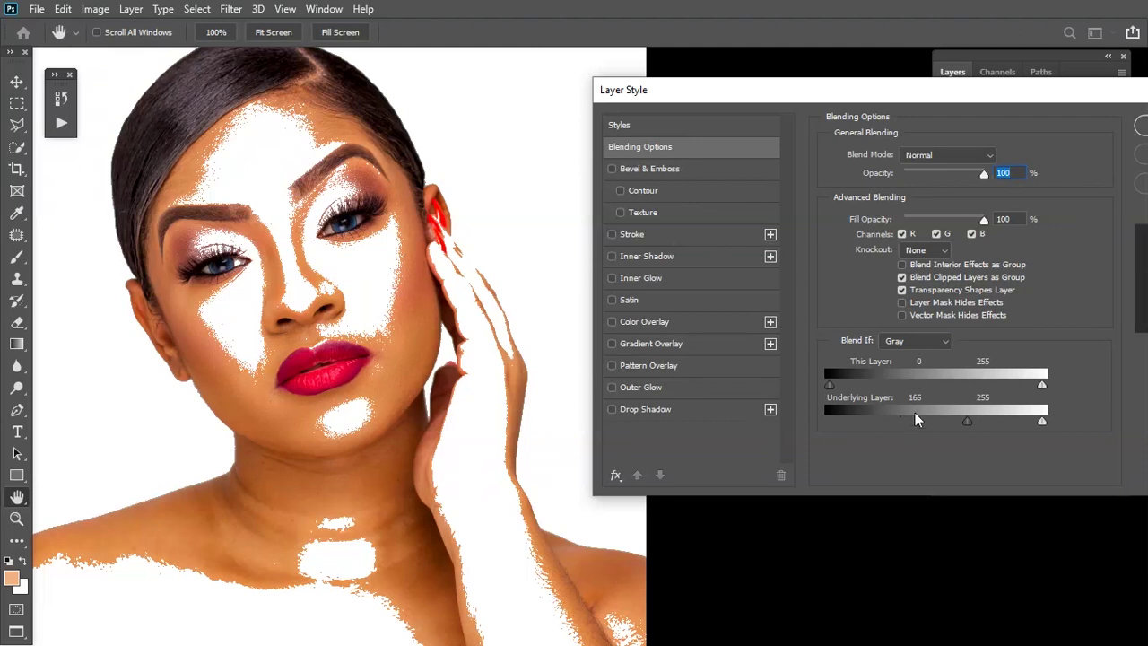
drag(968, 428, 962, 427)
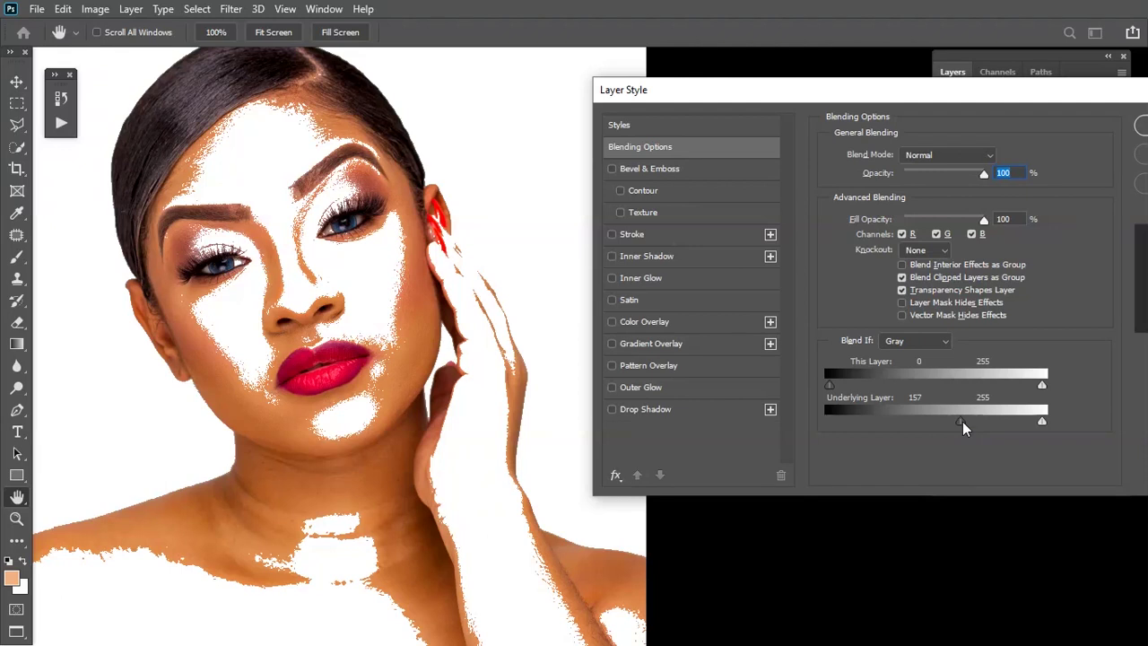
drag(962, 427, 963, 427)
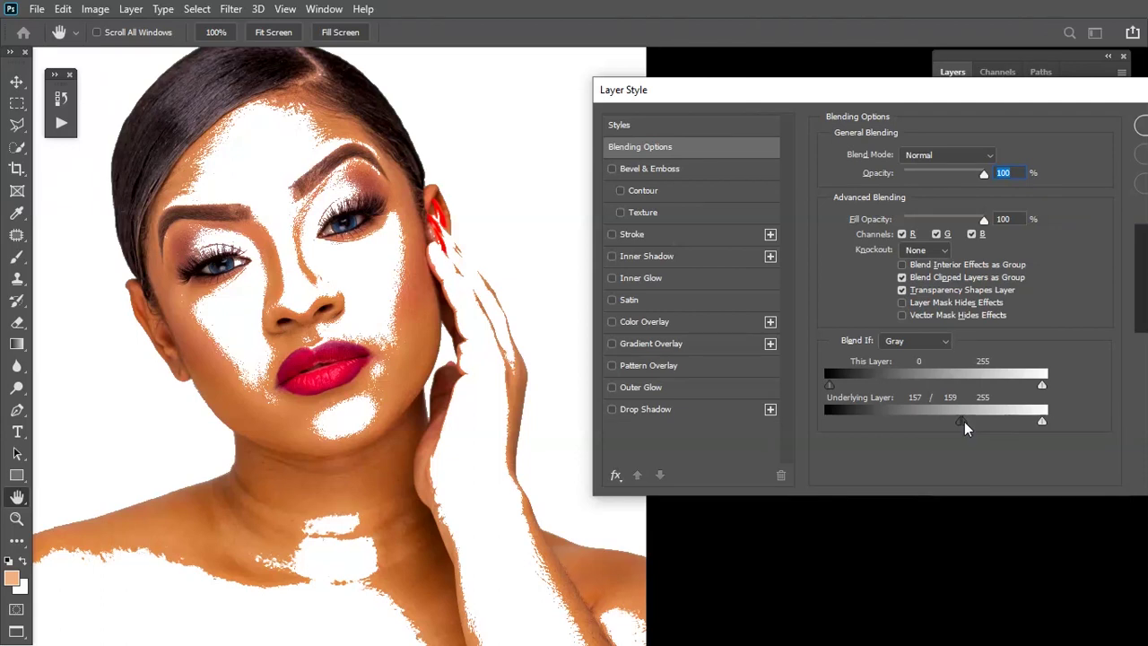
drag(966, 427, 1076, 435)
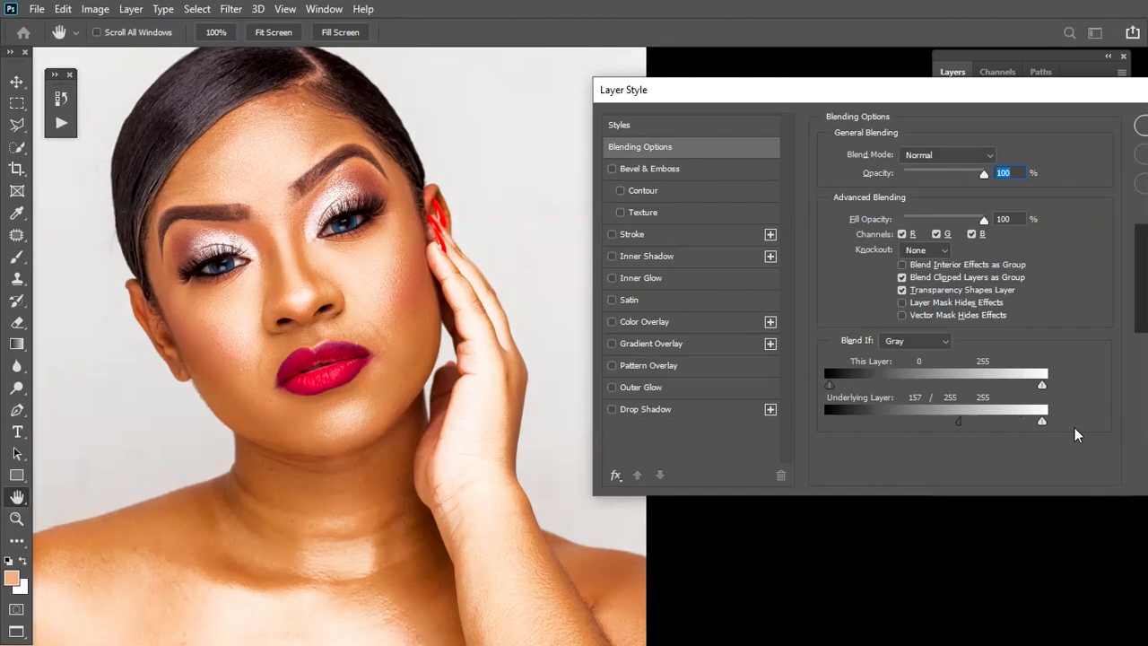
drag(946, 106, 830, 103)
click(1089, 125)
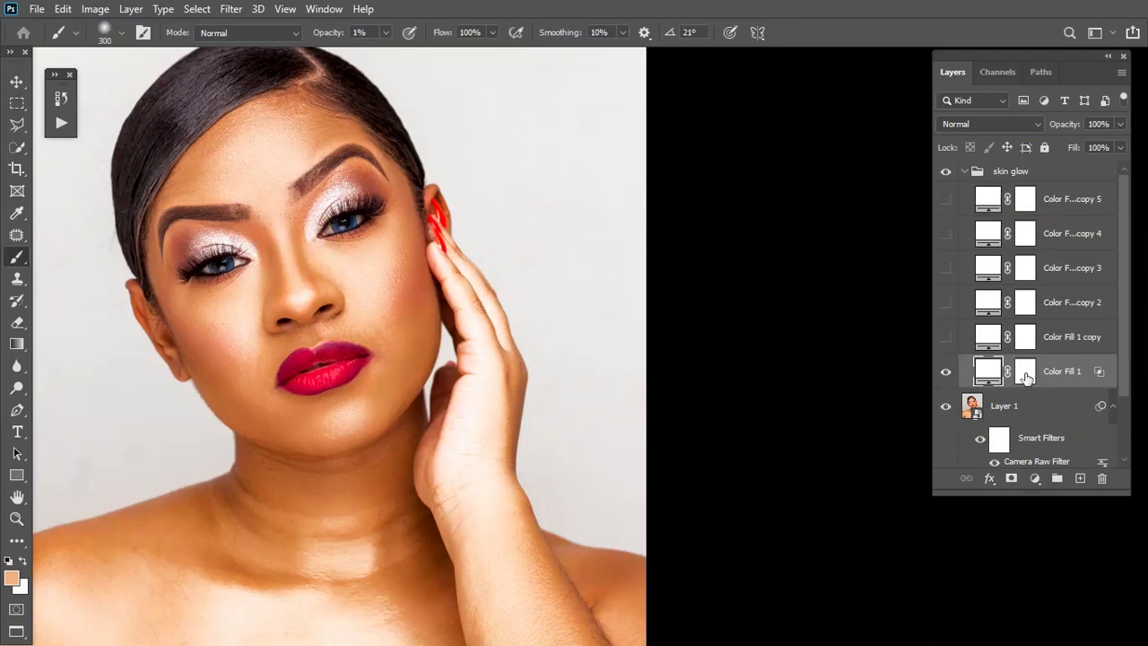
- Invert the layer mask of Color Fill 1 to black and set the brush opacity to 100%
double_click(1025, 375)
click(872, 408)
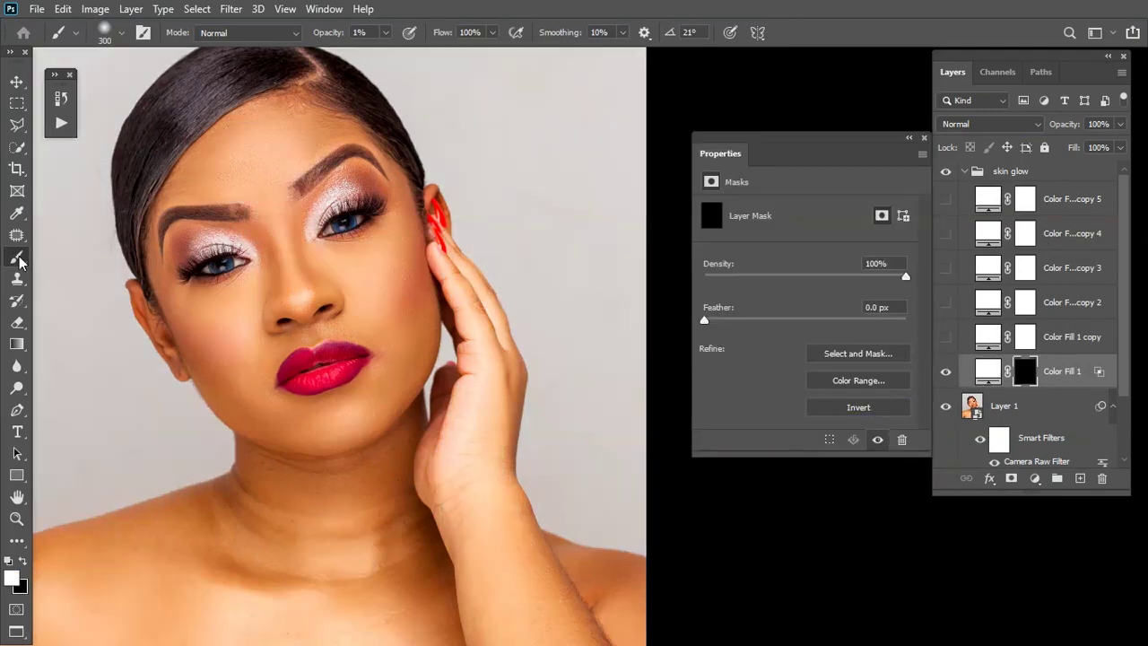
click(385, 32)
drag(391, 52, 698, 77)
drag(803, 76, 766, 95)
- Paint the mask white over the under-eye and cheek area away from the hand, and set Color Fill 1's opacity to 80%
scroll(172, 229, up, 1)
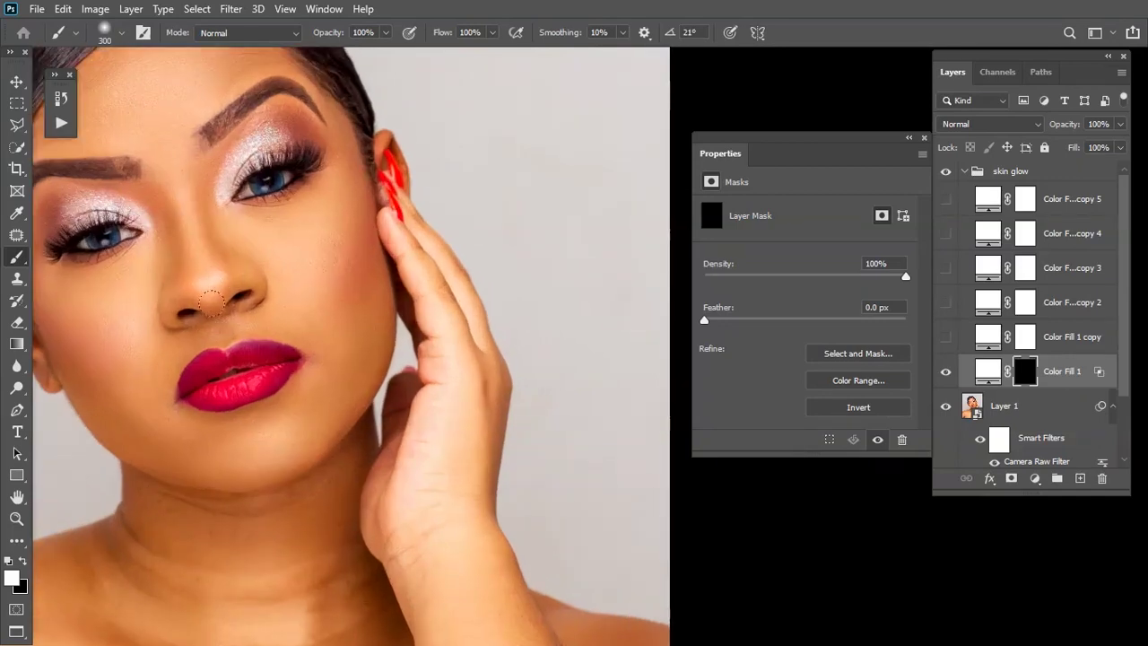
scroll(309, 353, up, 1)
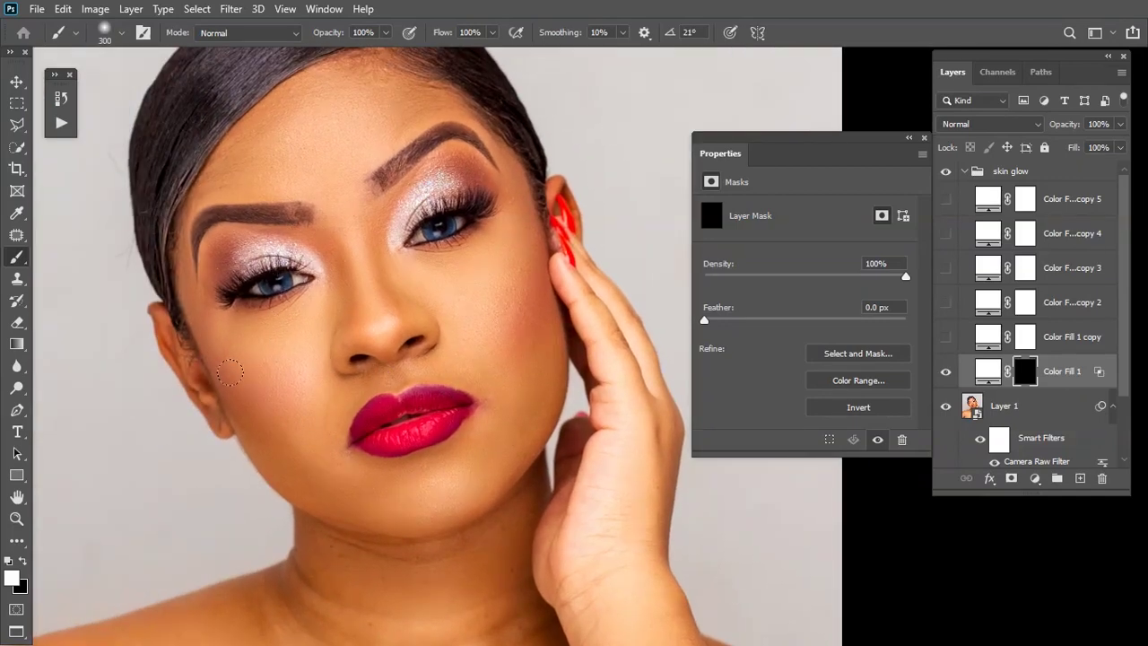
mouse_move(284, 319)
mouse_down()
mouse_move(312, 290)
mouse_move(268, 364)
mouse_move(283, 320)
mouse_move(276, 397)
mouse_up()
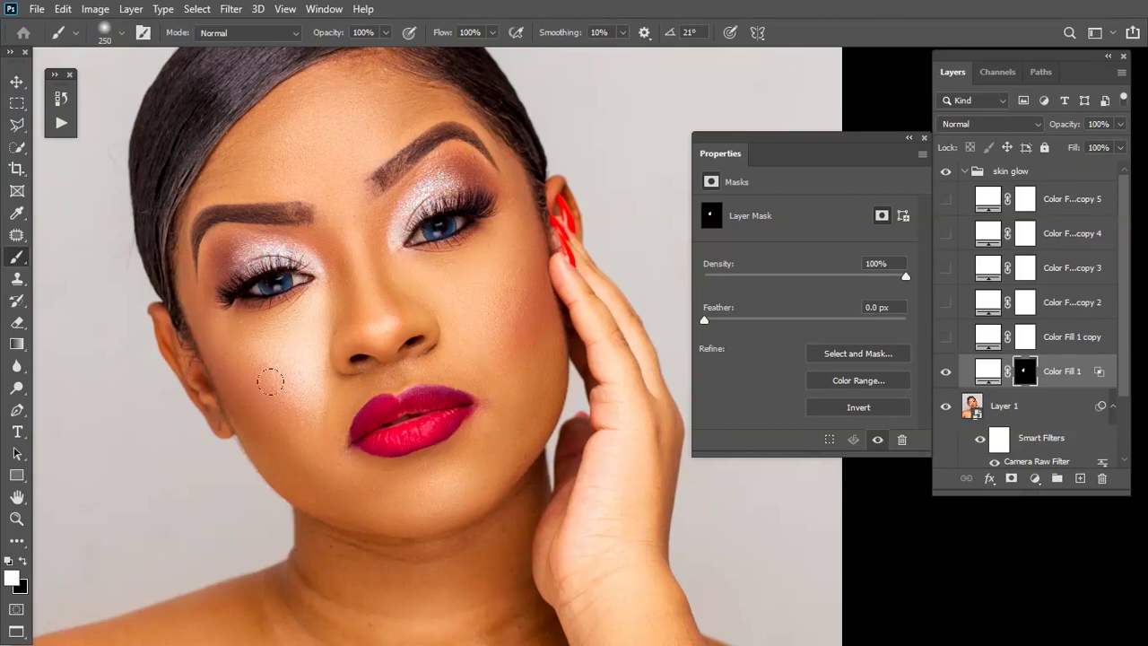
key(bracketleft)
key(bracketleft)
drag(1121, 126, 1101, 147)
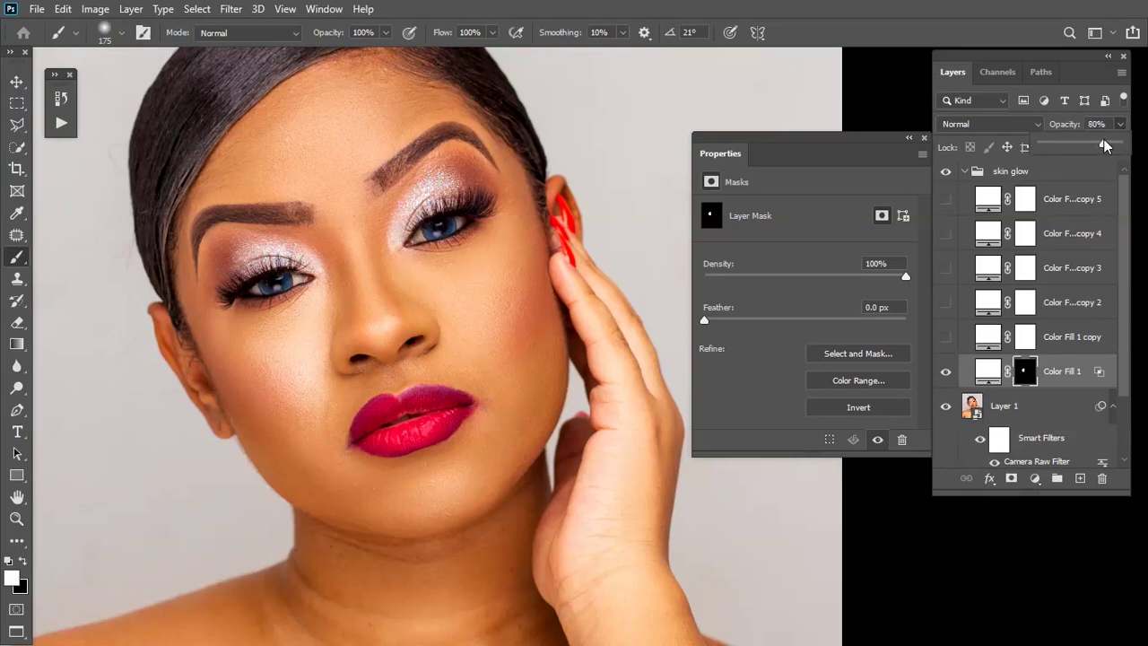
click(1075, 207)
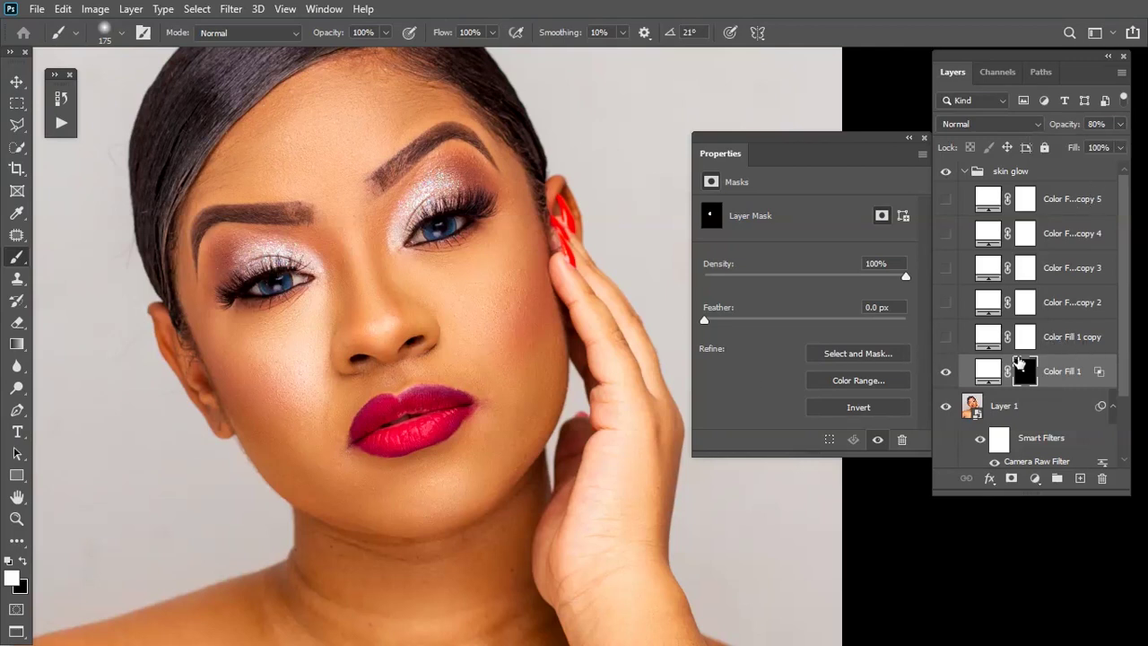
alt+click(284, 393)
- Show Color Fill 1 copy and set its Blend If Underlying Layer black point to a split of 179 / 255
click(1075, 342)
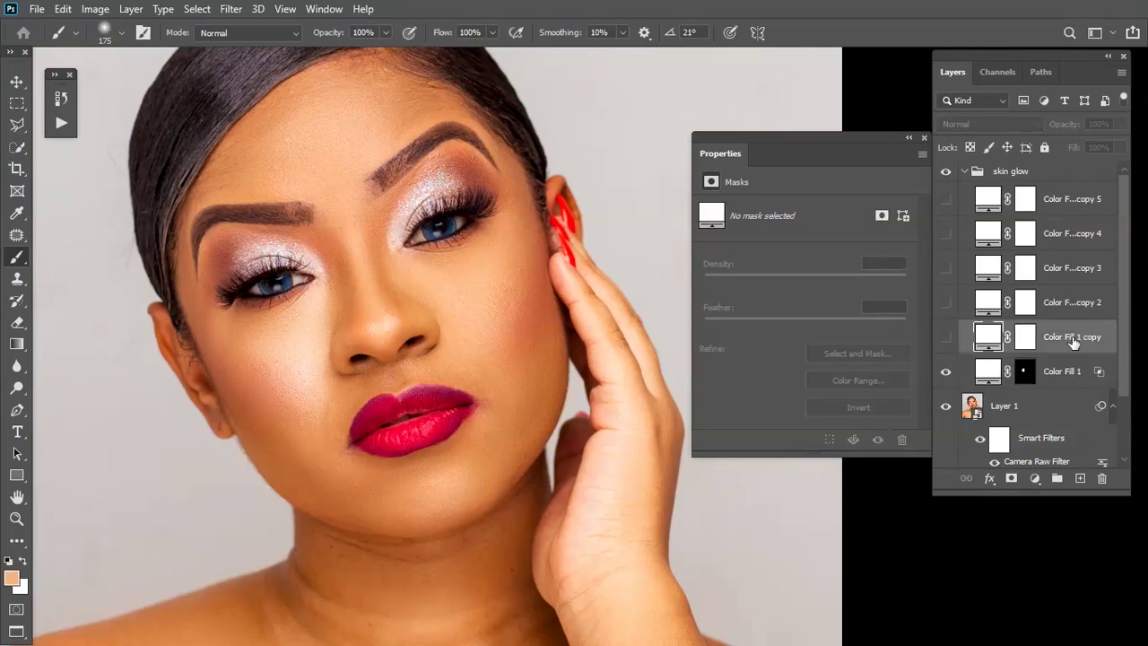
click(946, 339)
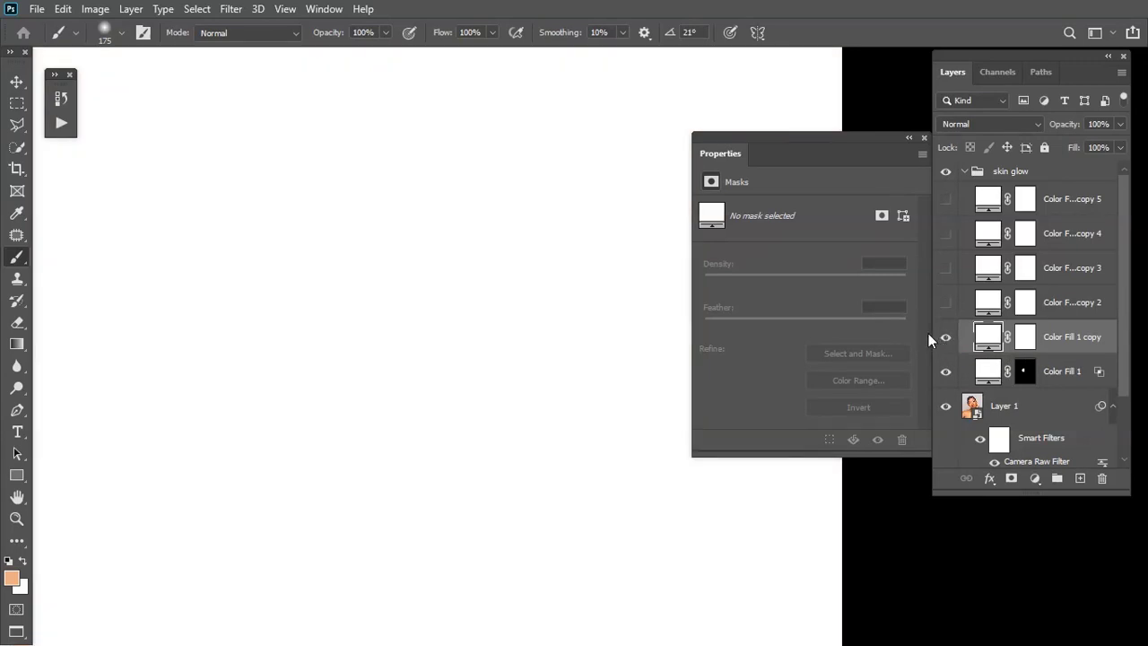
right_click(998, 335)
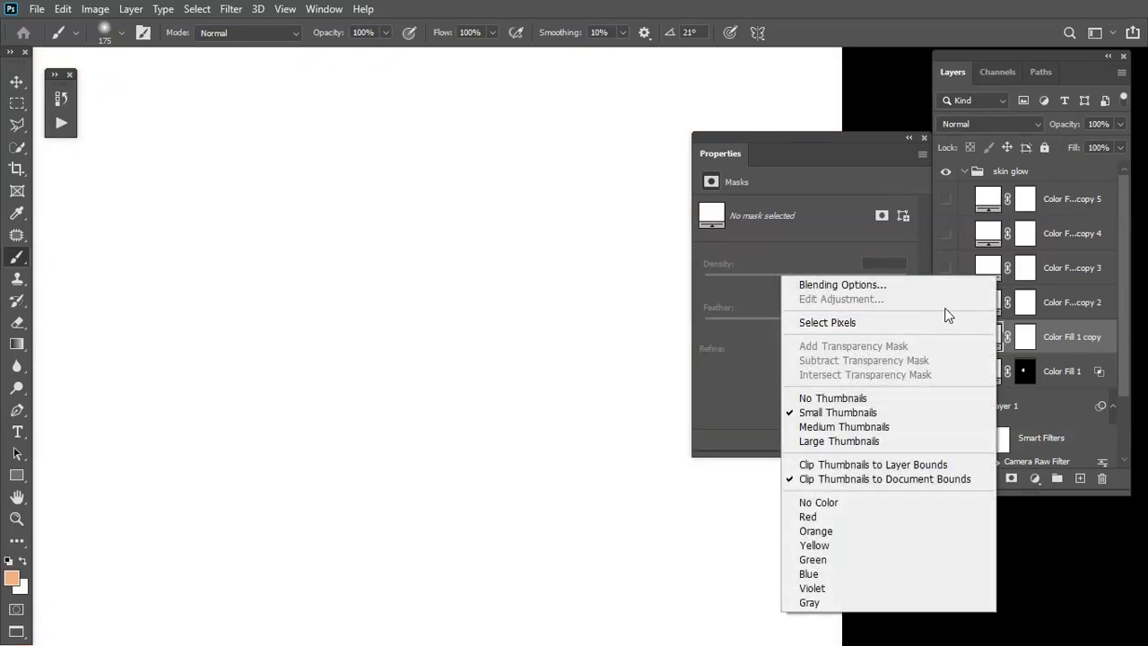
click(914, 285)
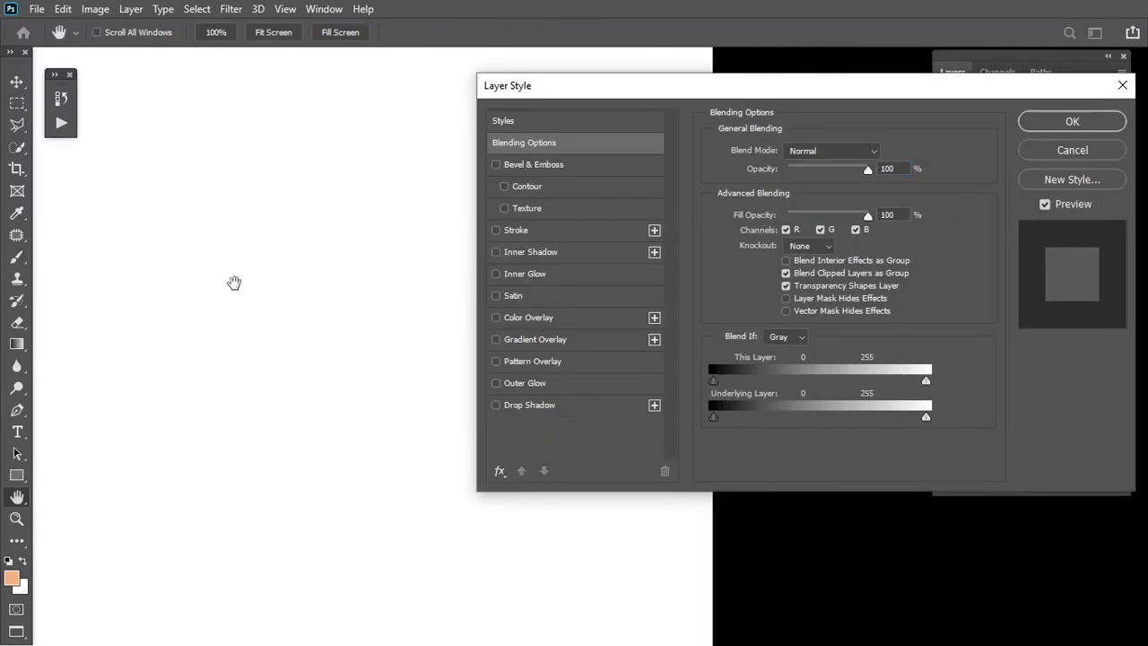
drag(718, 416, 869, 395)
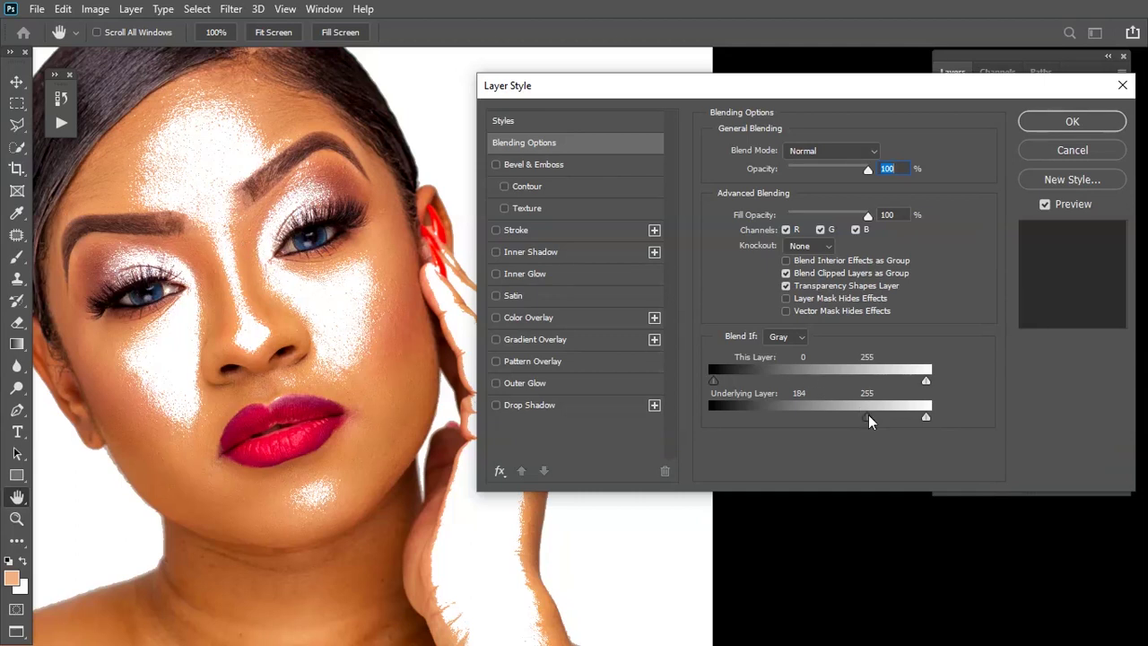
drag(868, 414, 862, 417)
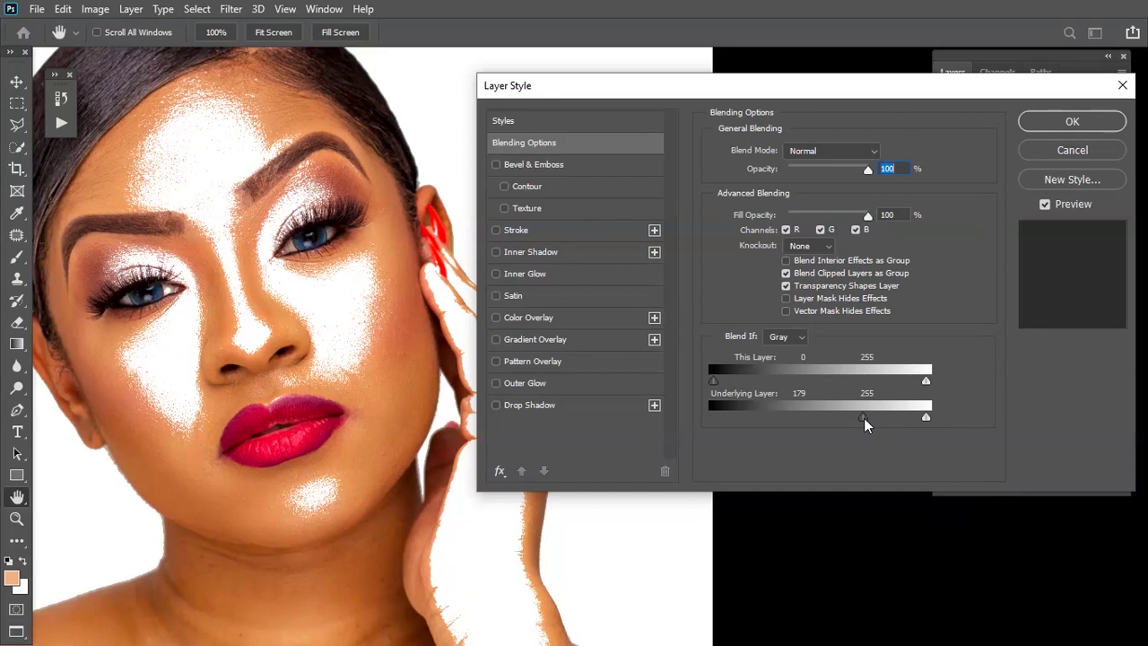
key(alt)
drag(863, 417, 910, 418)
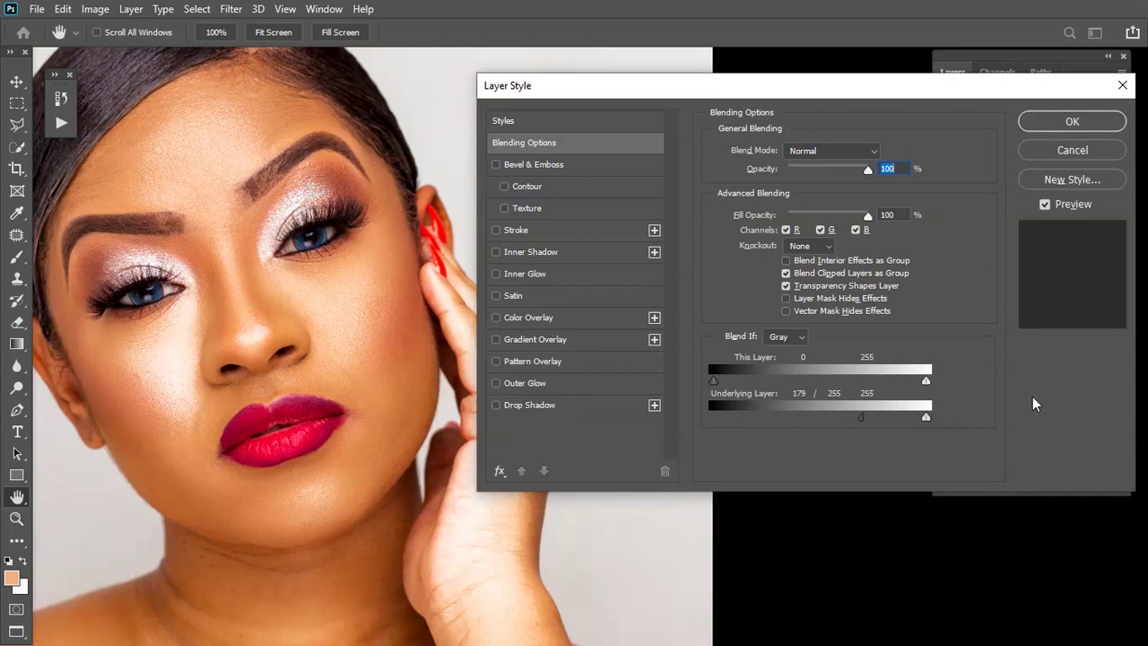
click(1105, 121)
- Invert the mask of Color Fill 1 copy and paint white with a size 200 brush over the cheek beside the hand
click(1024, 341)
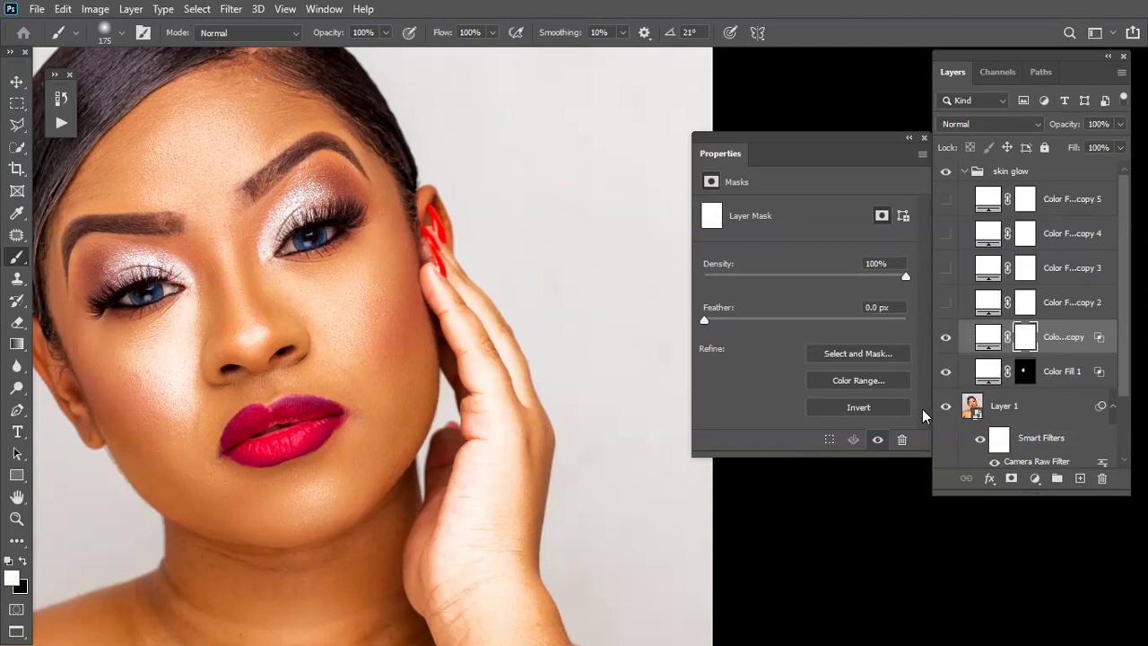
click(858, 407)
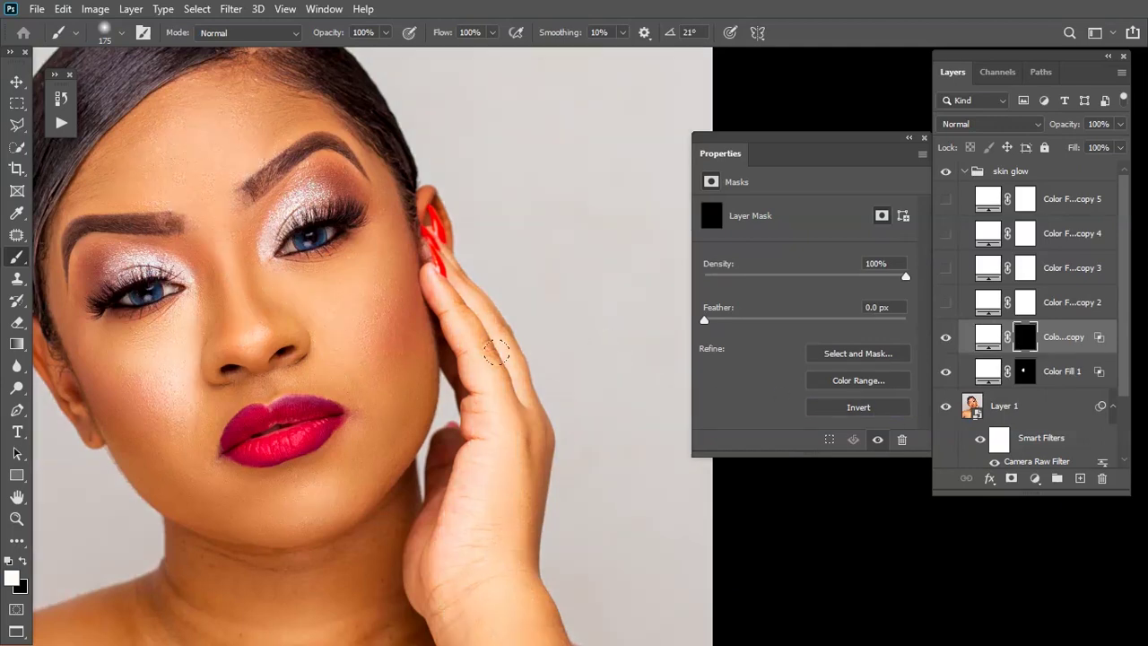
key(bracketleft)
mouse_move(290, 274)
mouse_down()
mouse_move(327, 282)
mouse_move(349, 260)
mouse_move(349, 314)
mouse_move(358, 277)
mouse_move(346, 342)
mouse_move(364, 276)
mouse_move(349, 341)
mouse_move(338, 298)
mouse_move(284, 268)
mouse_move(346, 296)
mouse_up()
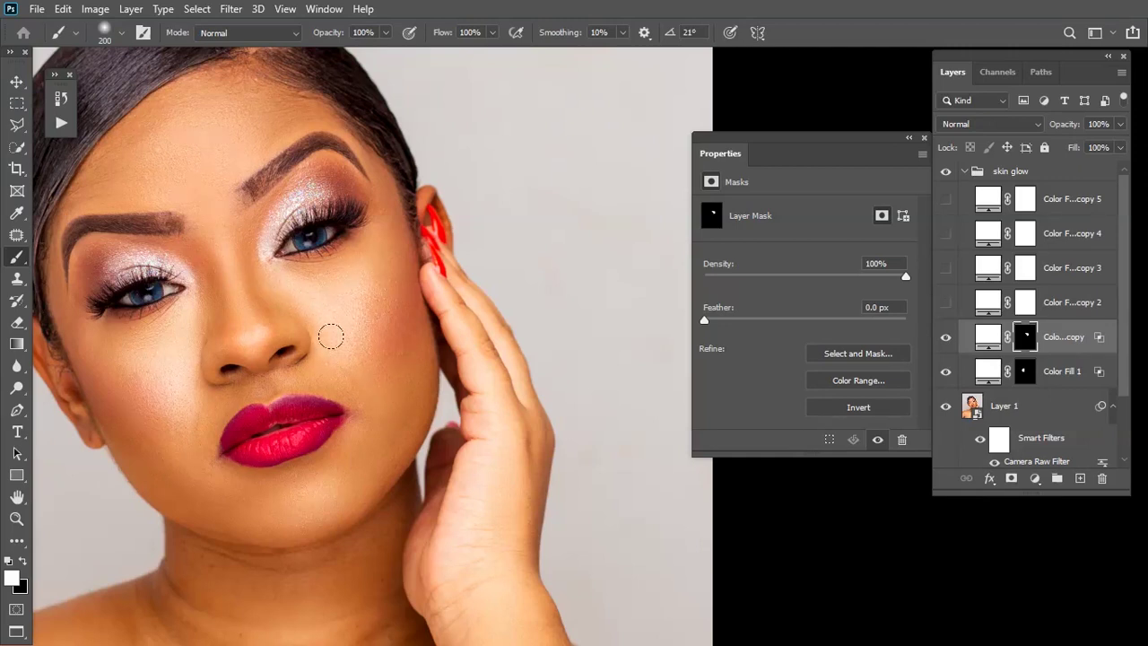
- Set the opacity of Color Fill 1 copy to 85%
click(1120, 123)
drag(1121, 144, 1112, 147)
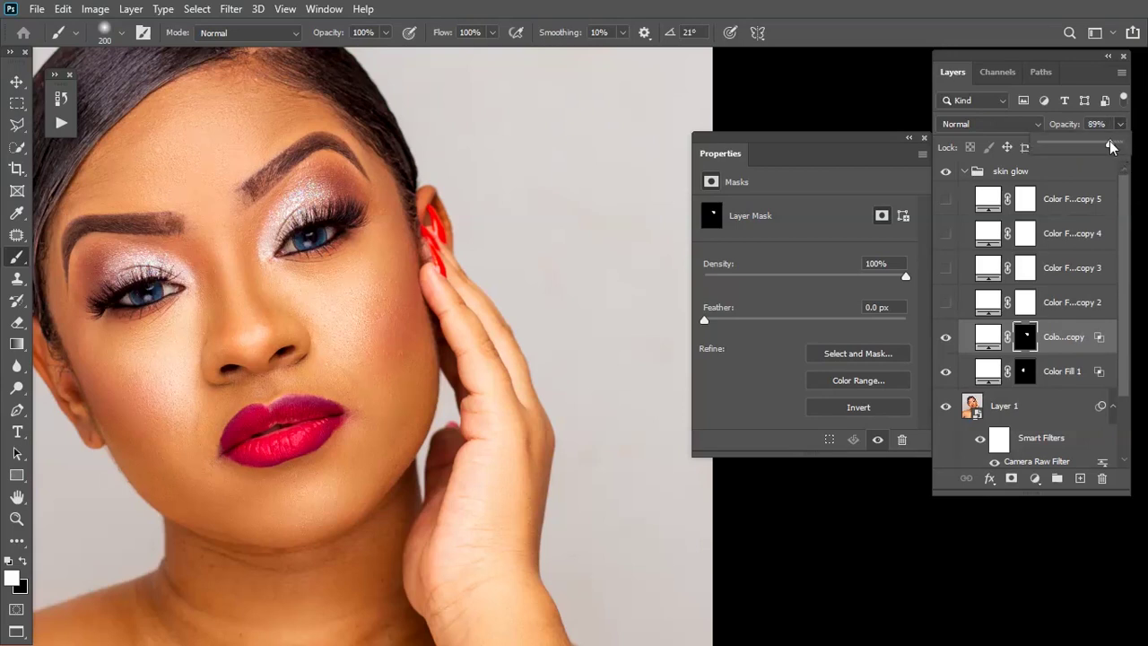
drag(1109, 146, 1108, 146)
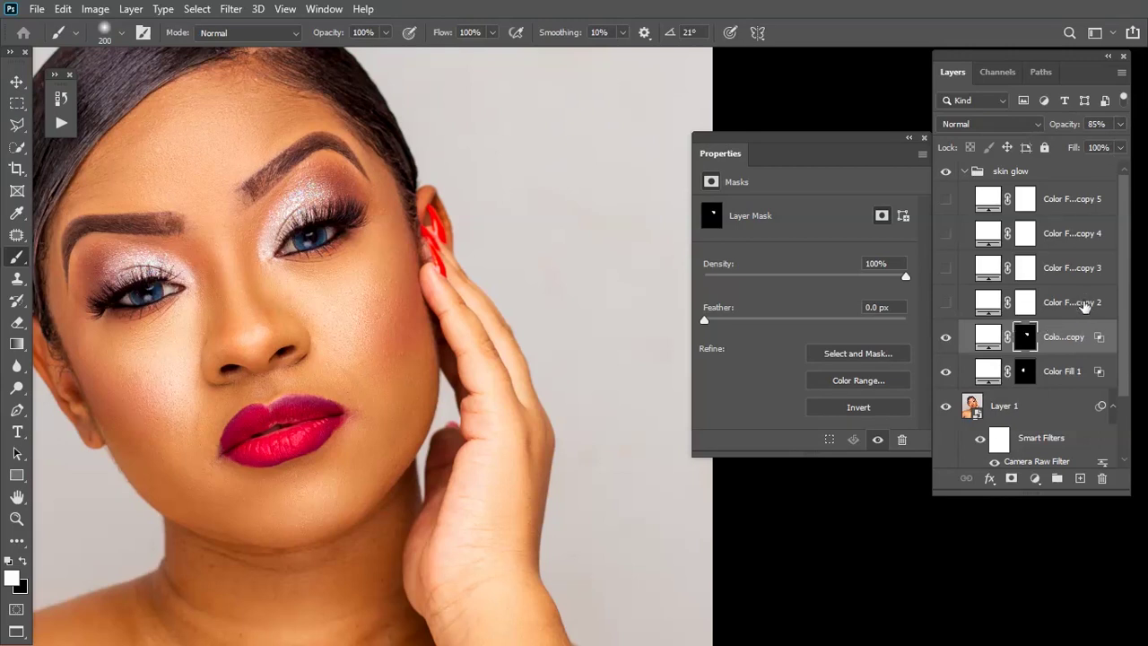
- Show Color Fill 1 copy 2 and set its Blend If Underlying Layer black point to a split of 158 / 255
click(1085, 306)
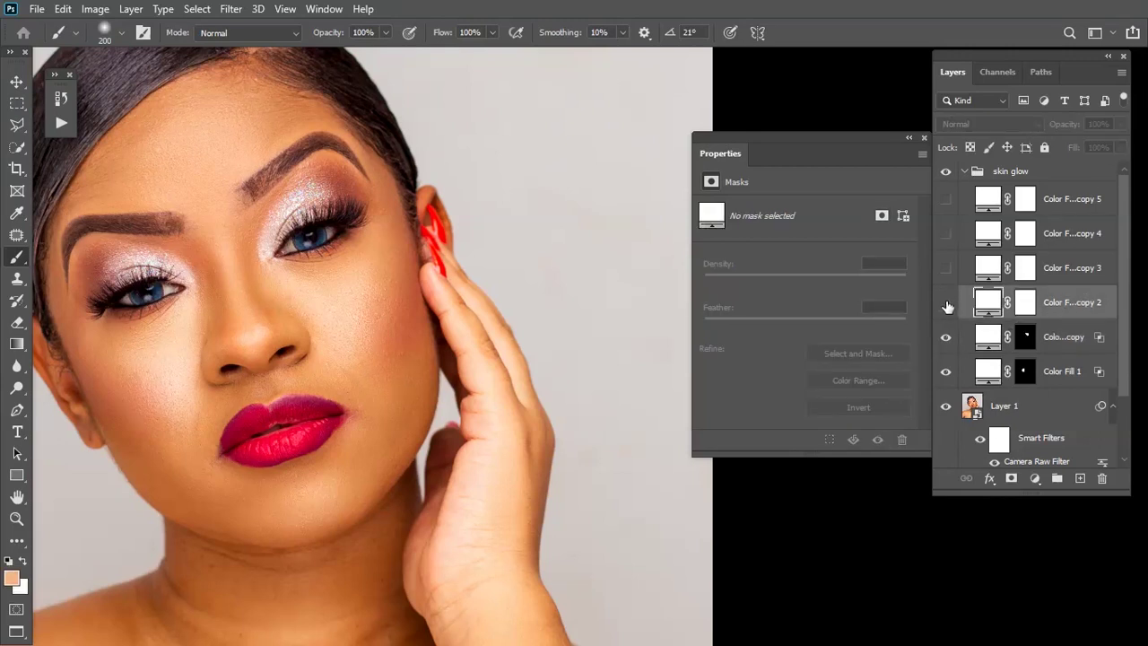
click(946, 305)
right_click(989, 307)
click(903, 286)
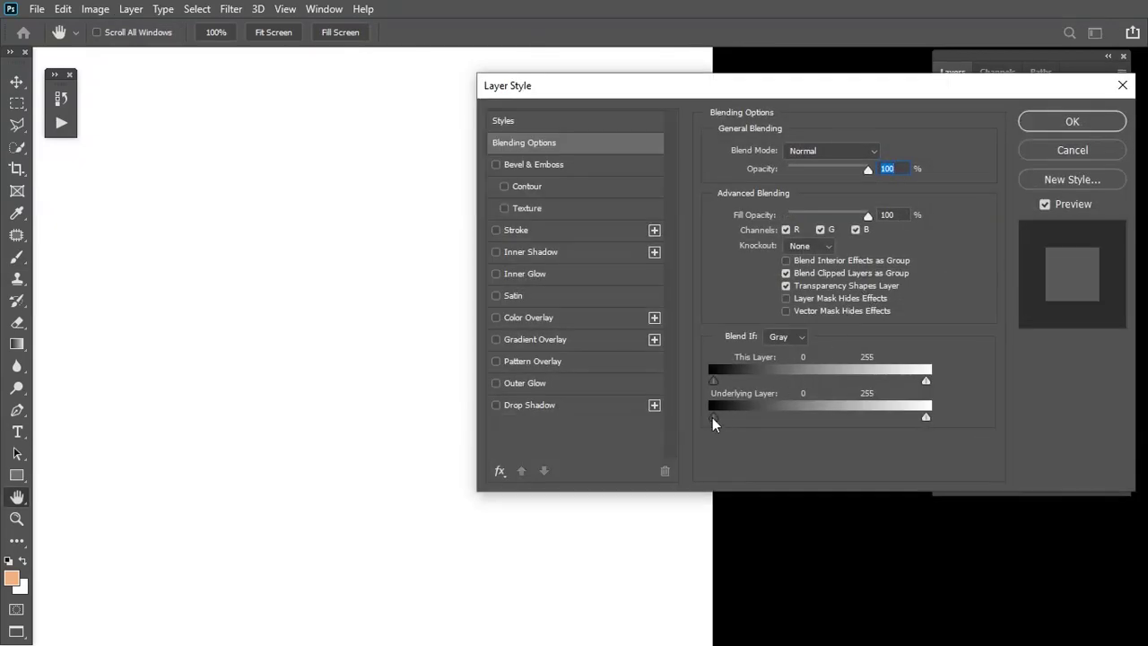
drag(712, 419, 845, 420)
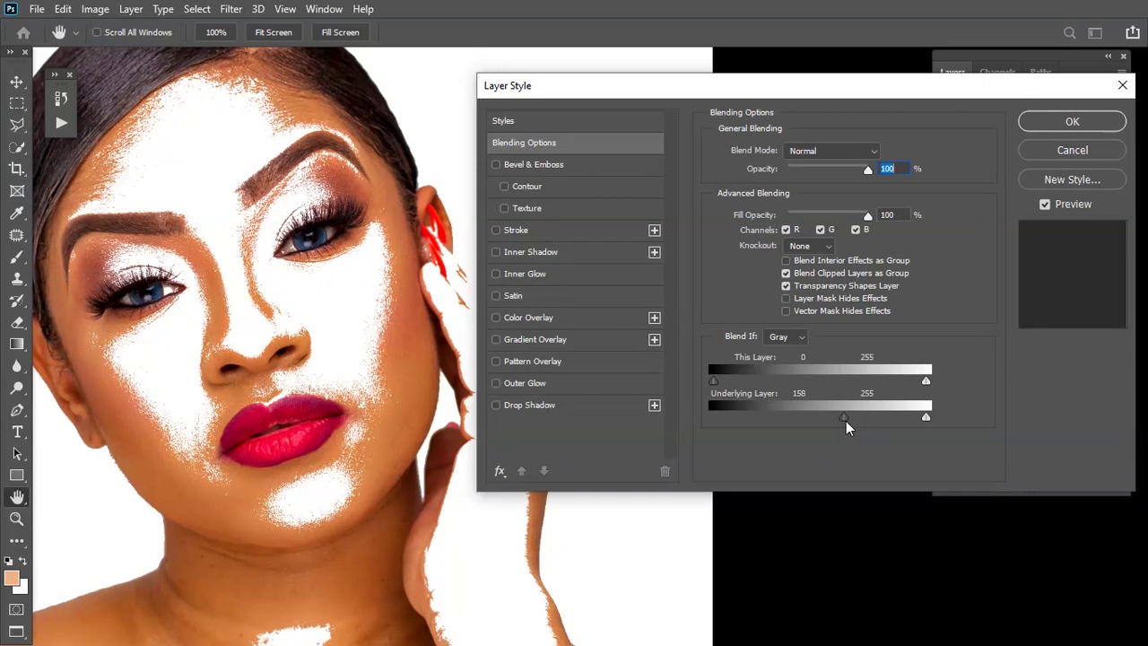
key(alt)
drag(848, 416, 1090, 423)
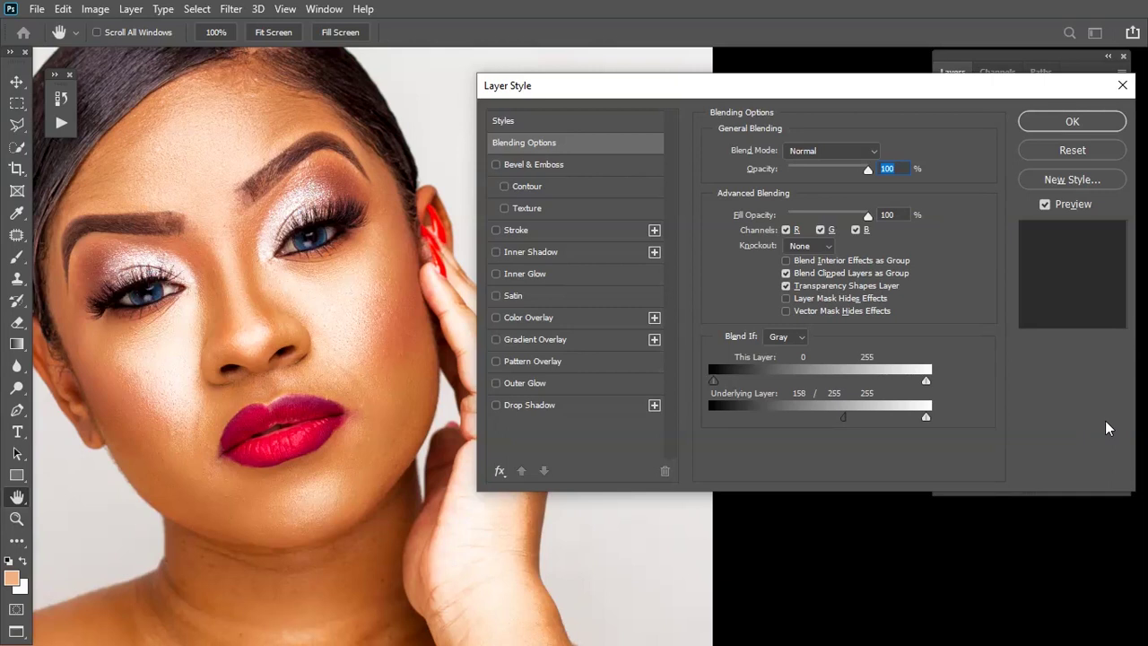
click(1073, 122)
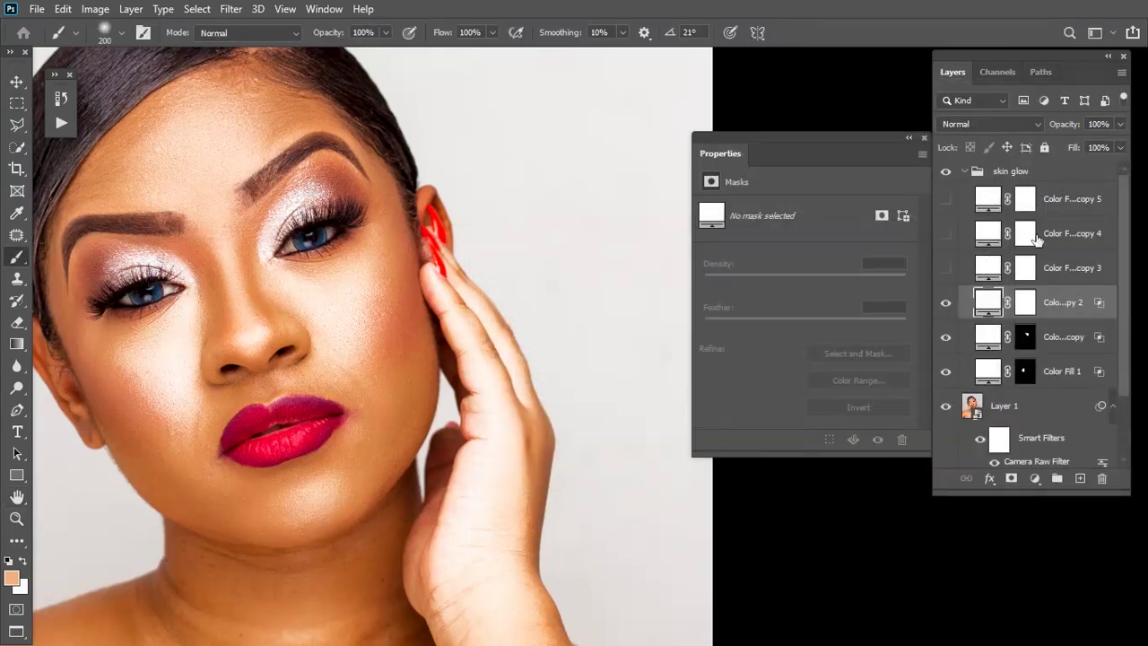
- Invert the mask of Color Fill 1 copy 2, paint white over the chin with a size 200 brush, and slightly lower the layer's opacity
click(1025, 302)
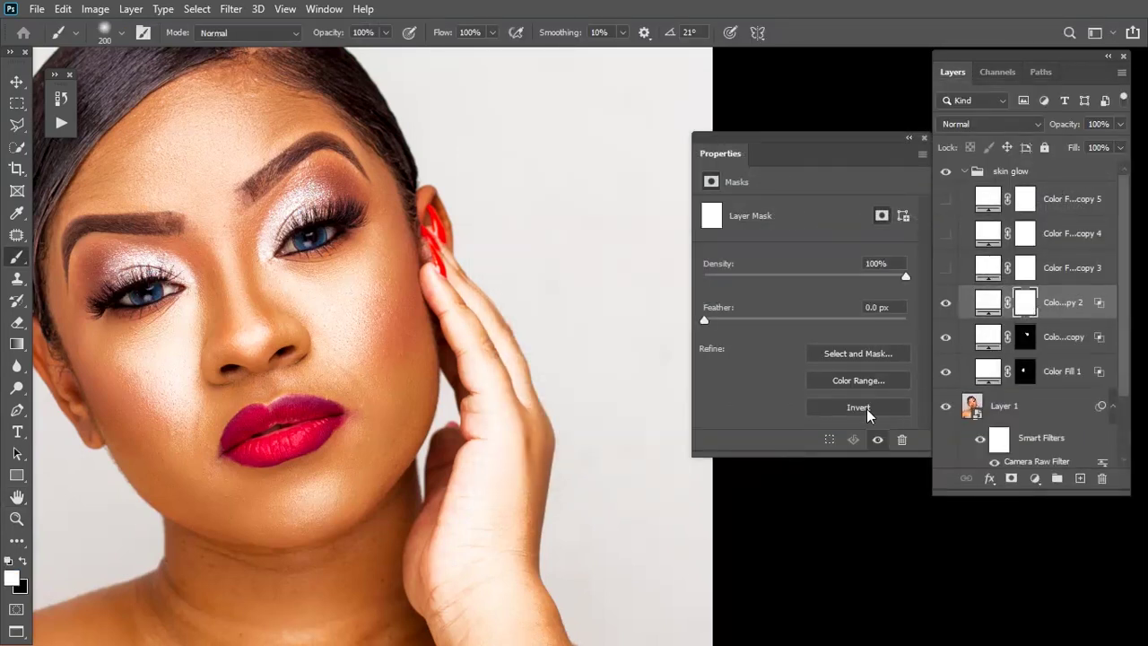
click(858, 407)
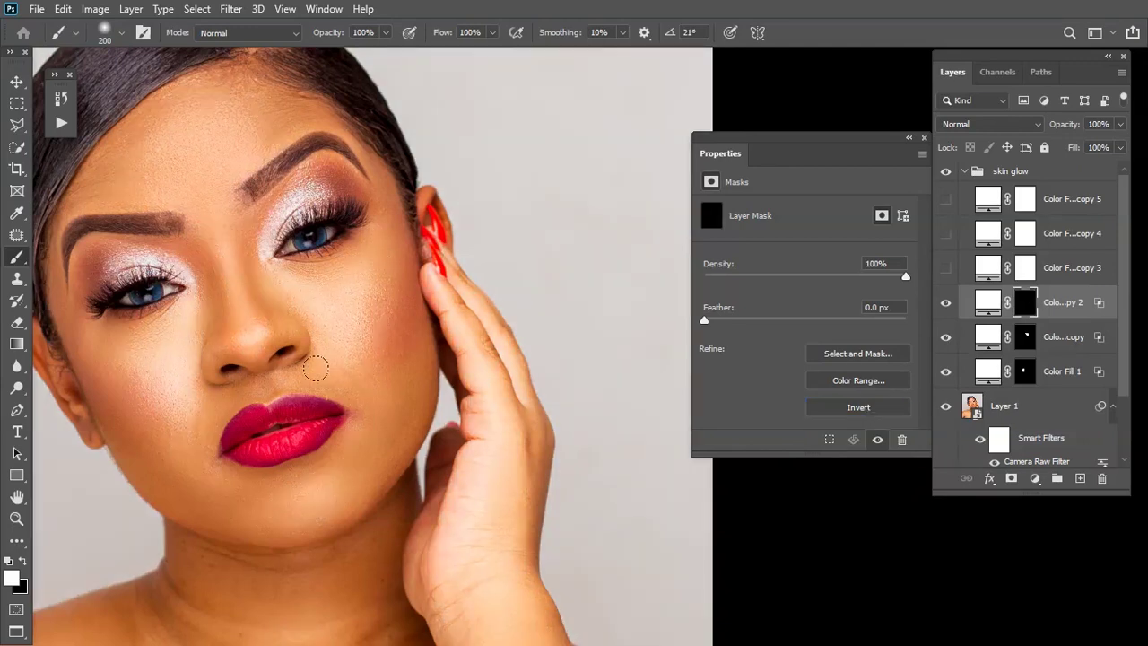
mouse_move(254, 486)
mouse_down()
mouse_move(287, 499)
mouse_move(267, 494)
mouse_move(342, 462)
mouse_move(260, 515)
mouse_up()
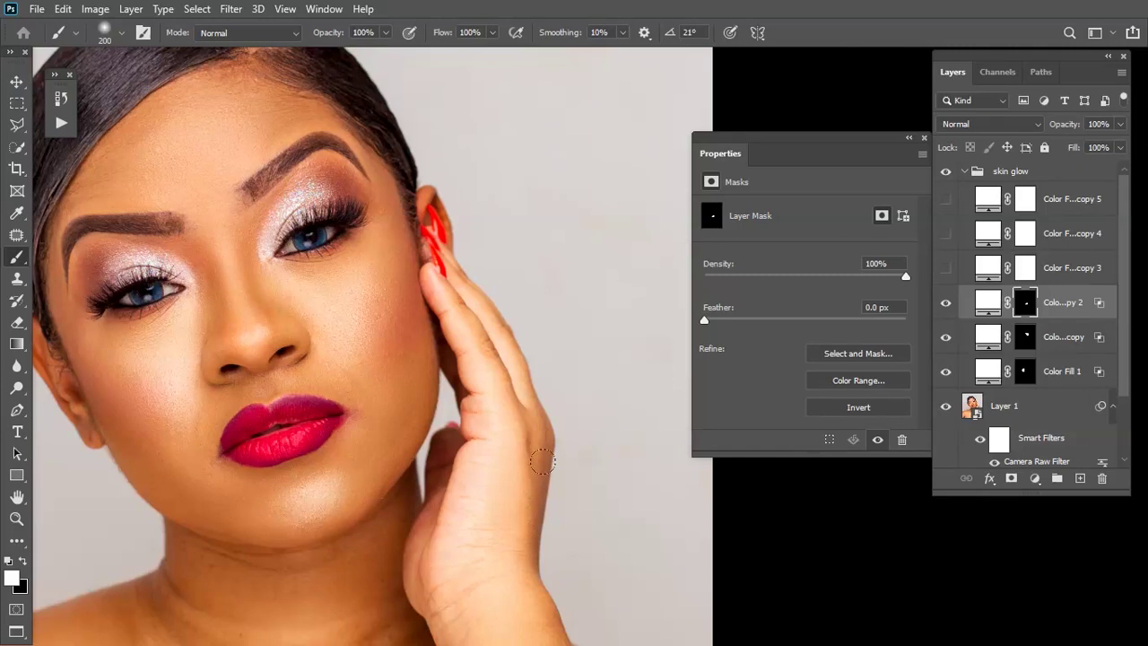
click(1119, 123)
drag(1121, 144, 1102, 148)
- Show Color Fill 1 copy 3 and set its Blend If Underlying Layer black point to a split of 178 / 255
click(1054, 281)
click(945, 267)
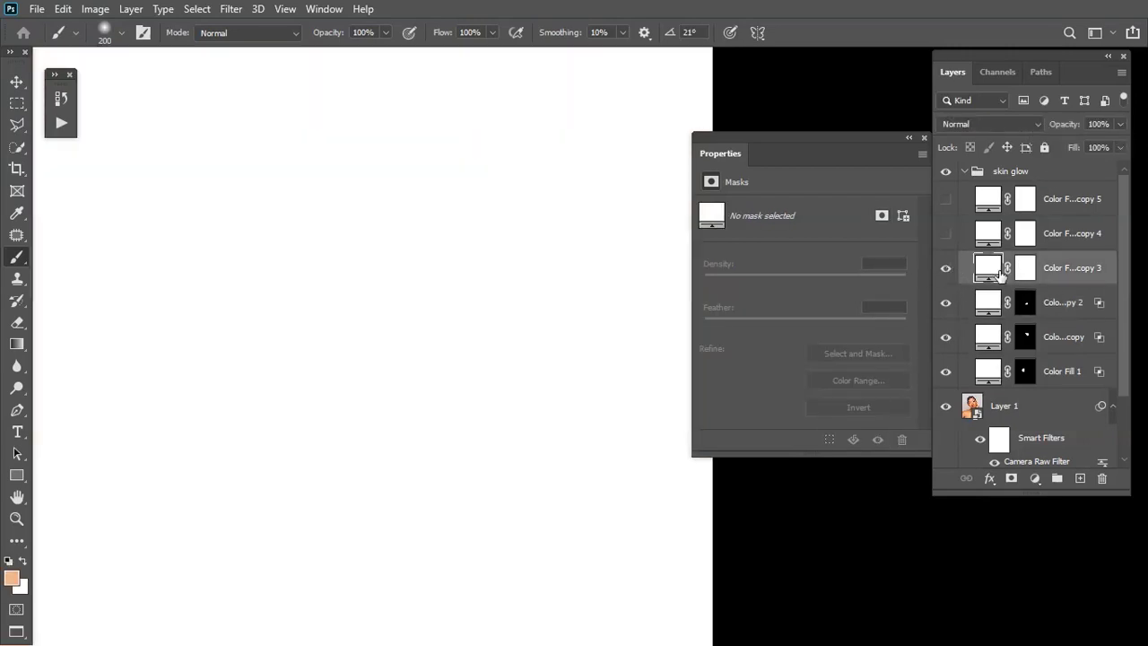
right_click(988, 269)
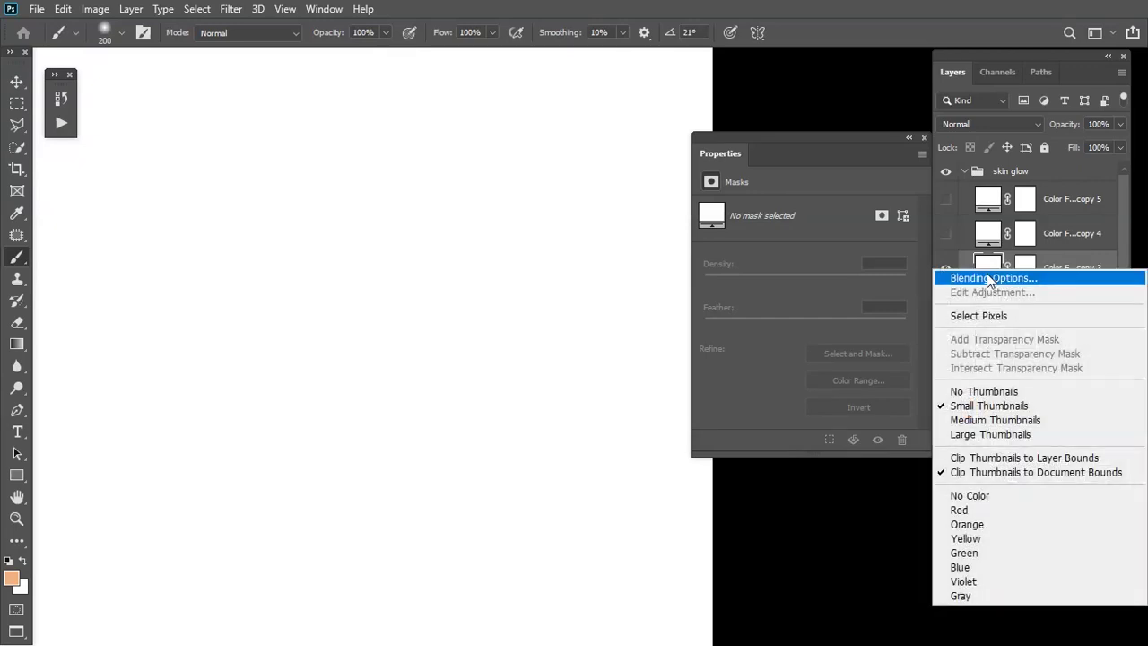
click(985, 276)
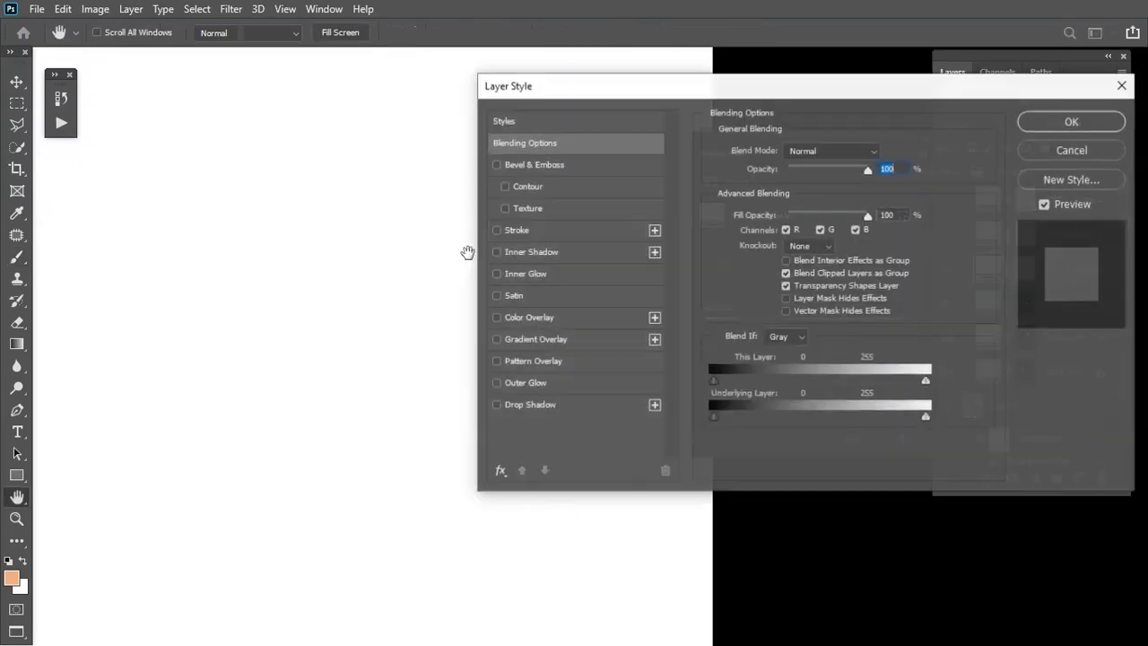
drag(715, 412, 865, 429)
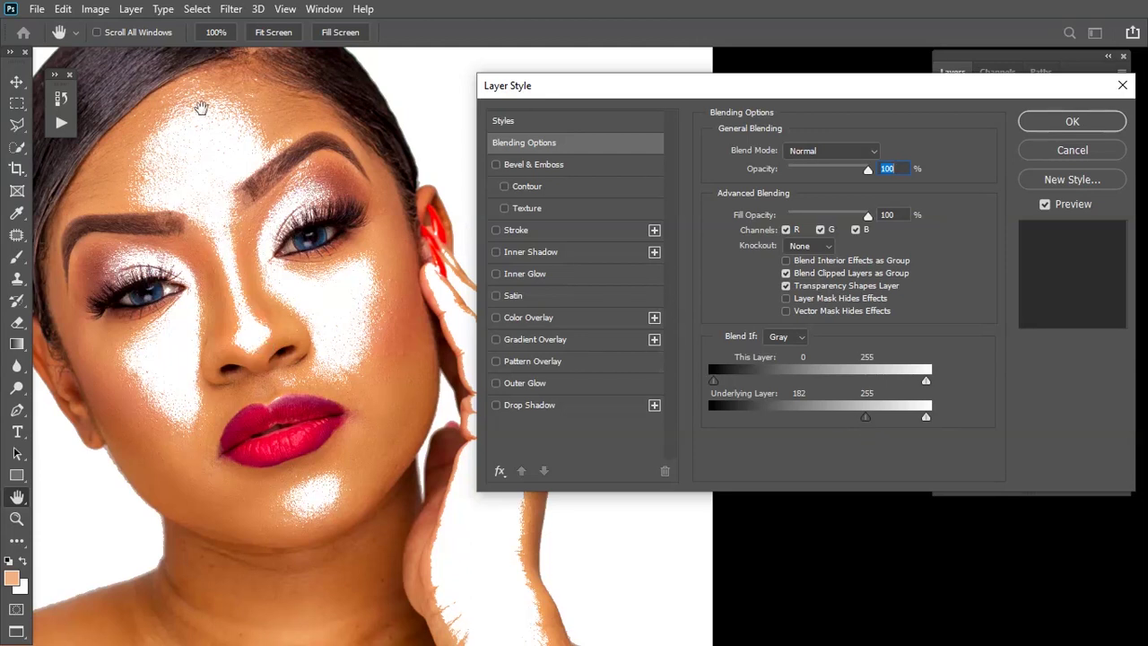
drag(864, 417, 862, 422)
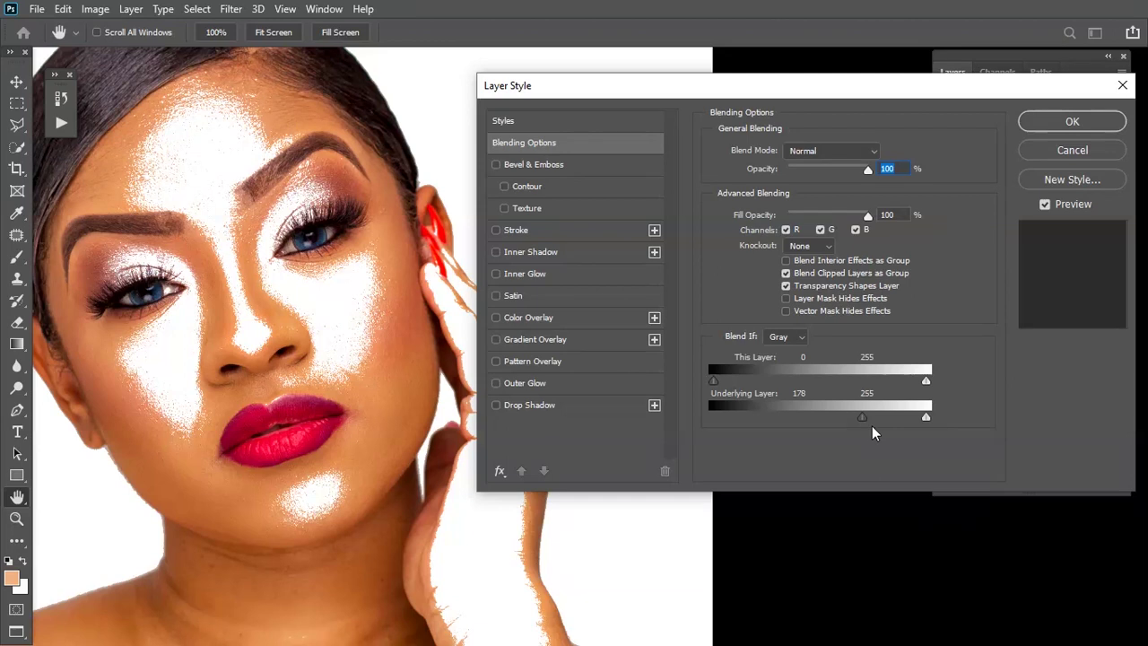
drag(863, 417, 942, 418)
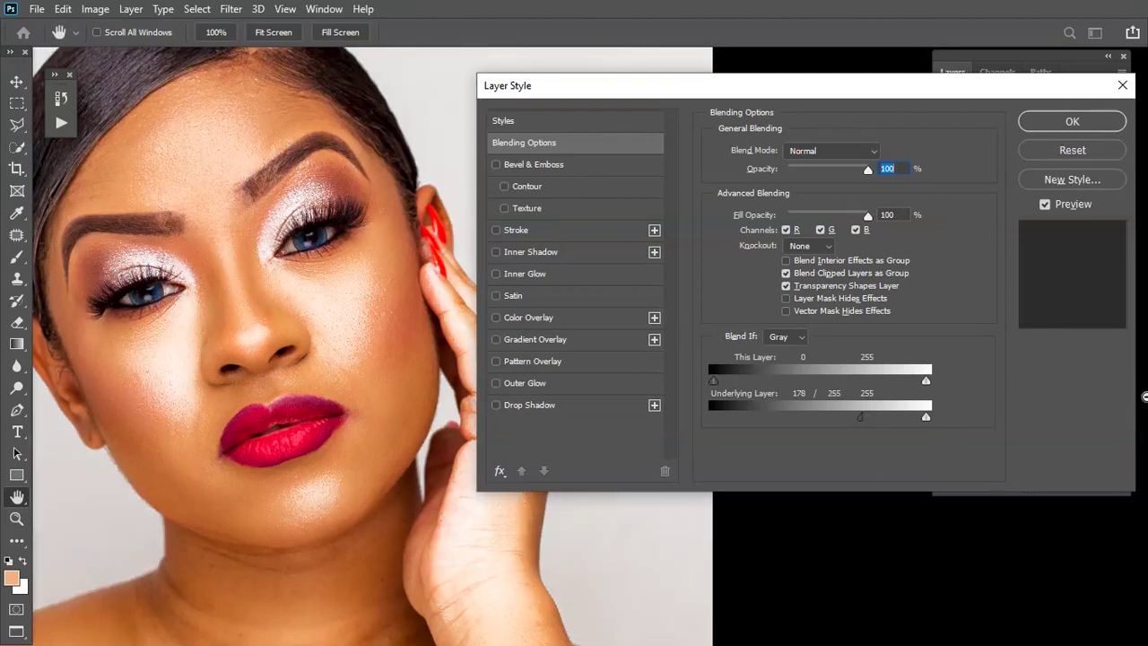
click(1065, 124)
- Invert the mask of Color Fill 1 copy 3 and paint white along the nose bridge and over the forehead, adjusting the brush size
click(1024, 267)
click(858, 407)
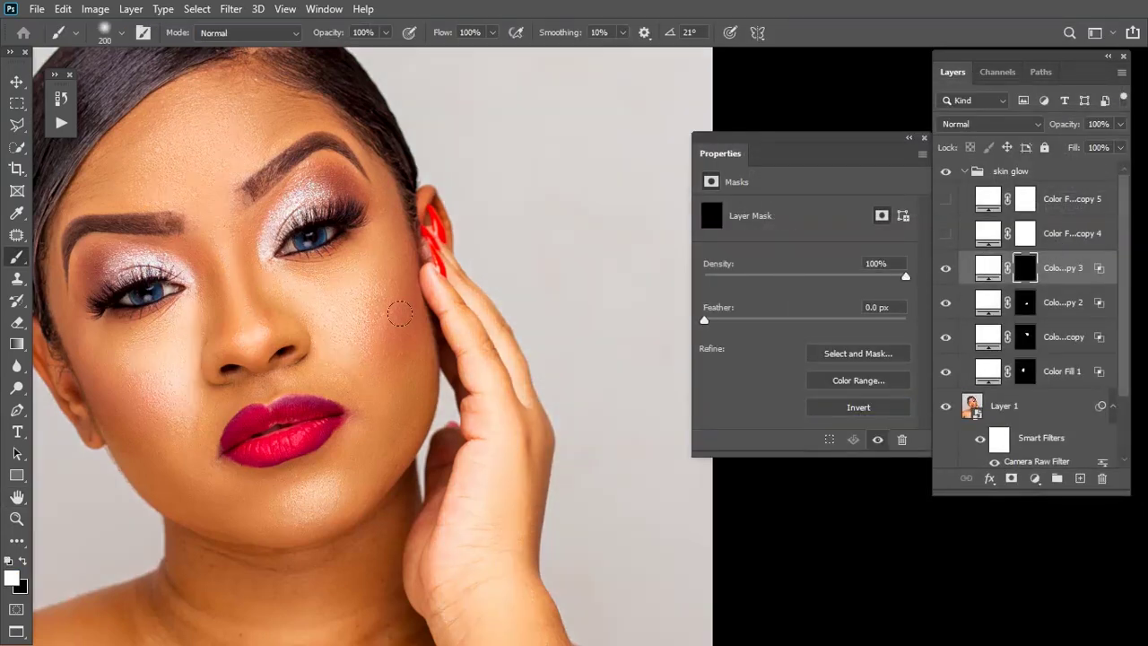
key(bracketleft)
key(bracketleft)
key(bracketright)
mouse_move(236, 320)
mouse_down()
mouse_move(199, 122)
mouse_move(141, 153)
mouse_move(203, 170)
mouse_up()
key(bracketright)
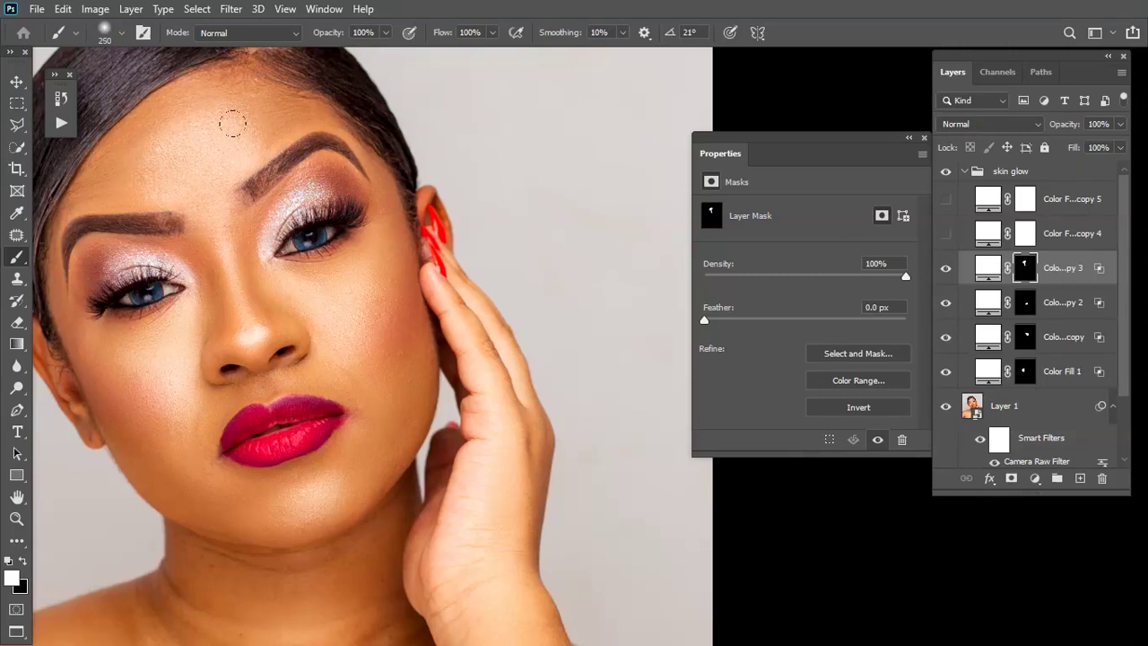
key(bracketleft)
key(bracketright)
key(bracketright)
key(bracketleft)
- Set the opacity of Color Fill 1 copy 3 to 71%
click(1119, 147)
drag(1117, 141, 1103, 142)
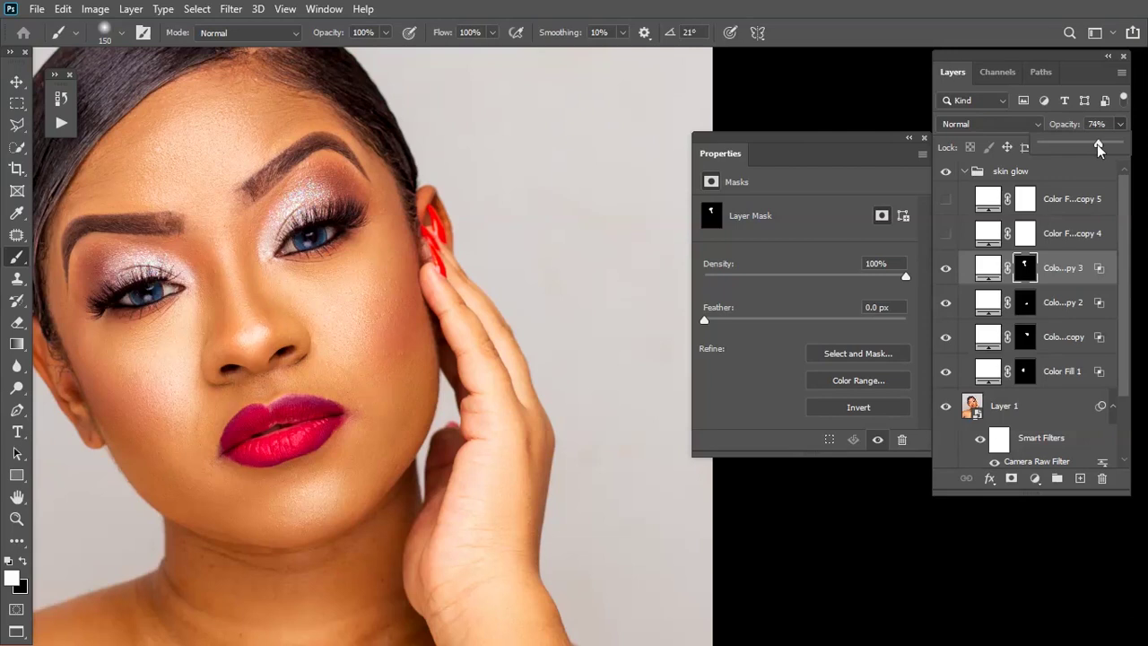
drag(1096, 148, 1096, 146)
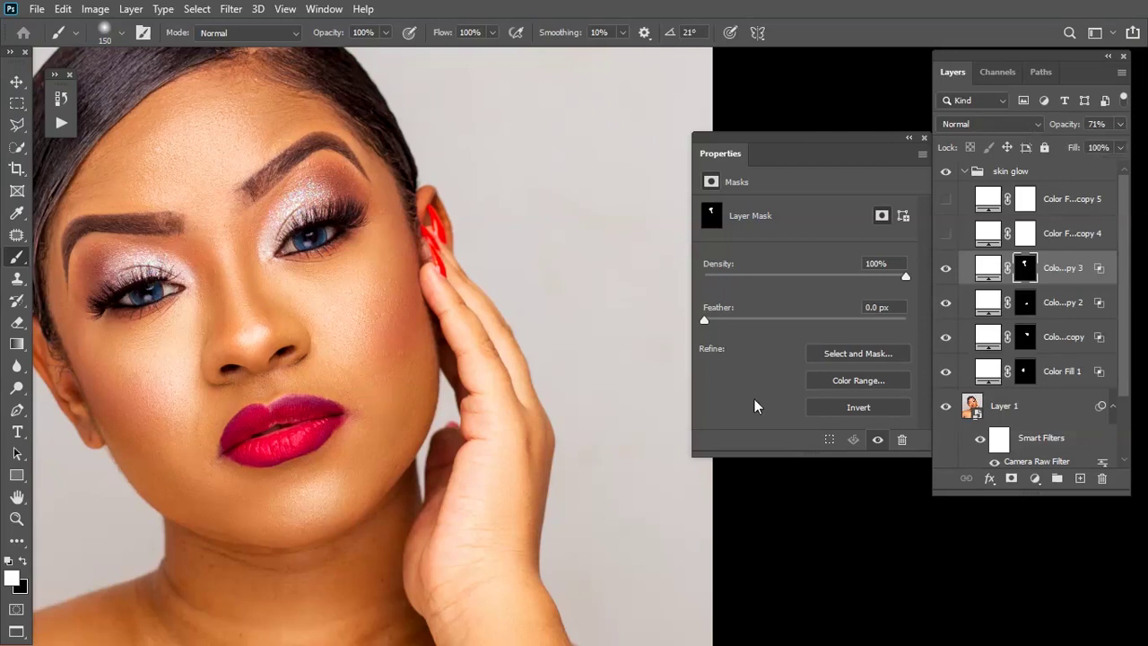
- Delete the unused hidden layers Color Fill 1 copy 4 and Color Fill 1 copy 5
key(ctrl+minus)
key(ctrl+minus)
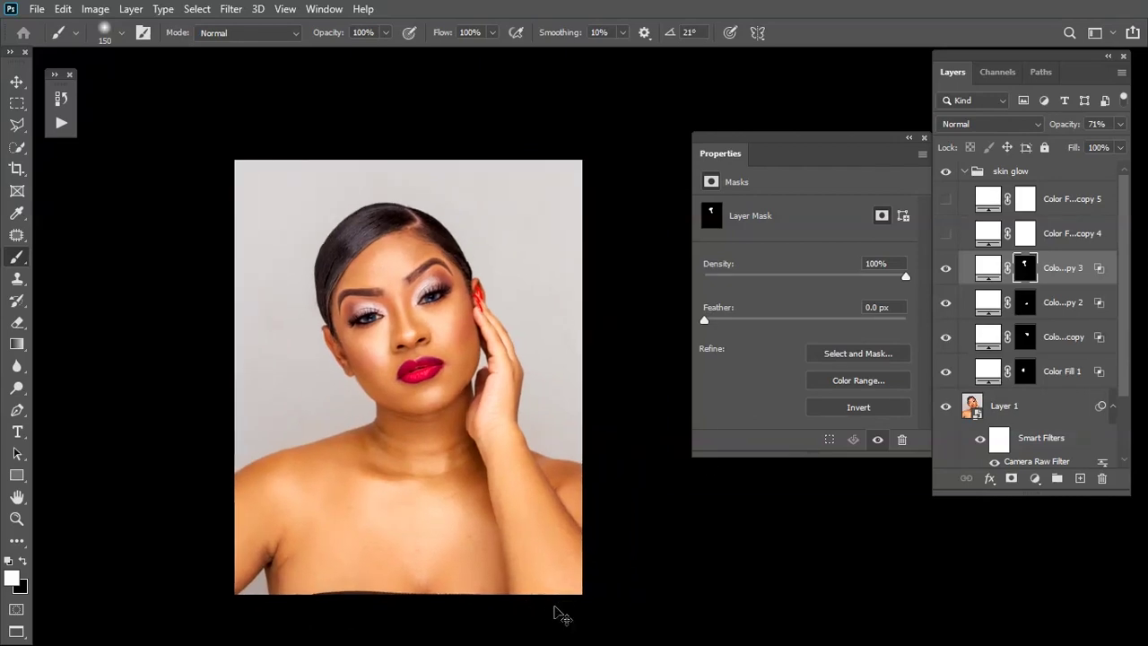
key(ctrl+plus)
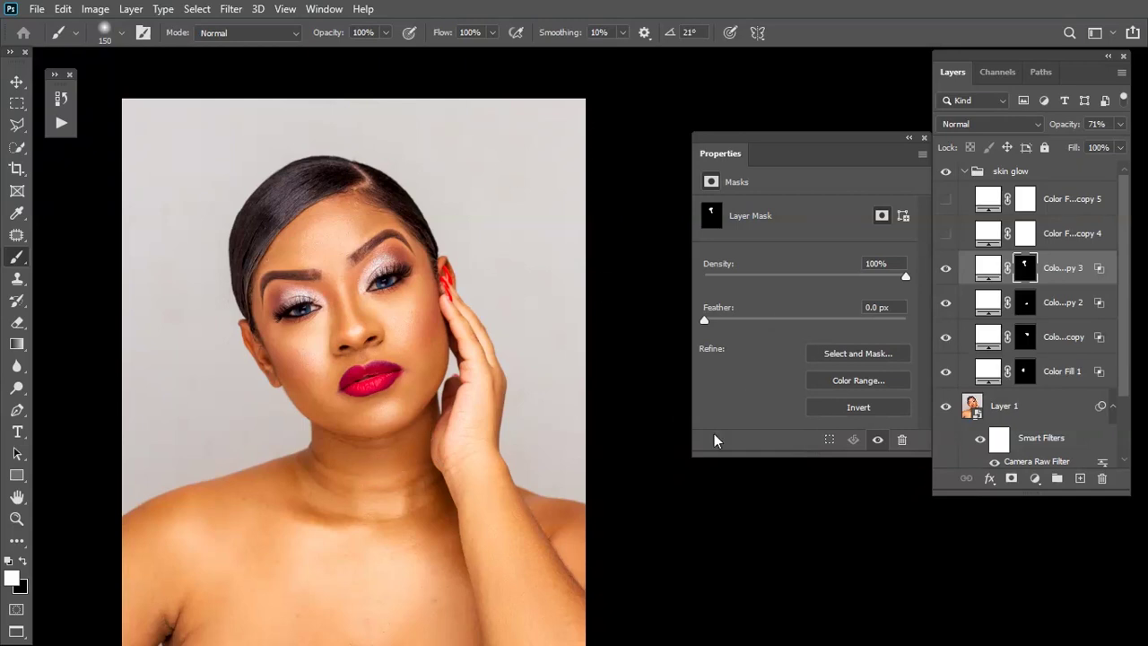
click(1102, 207)
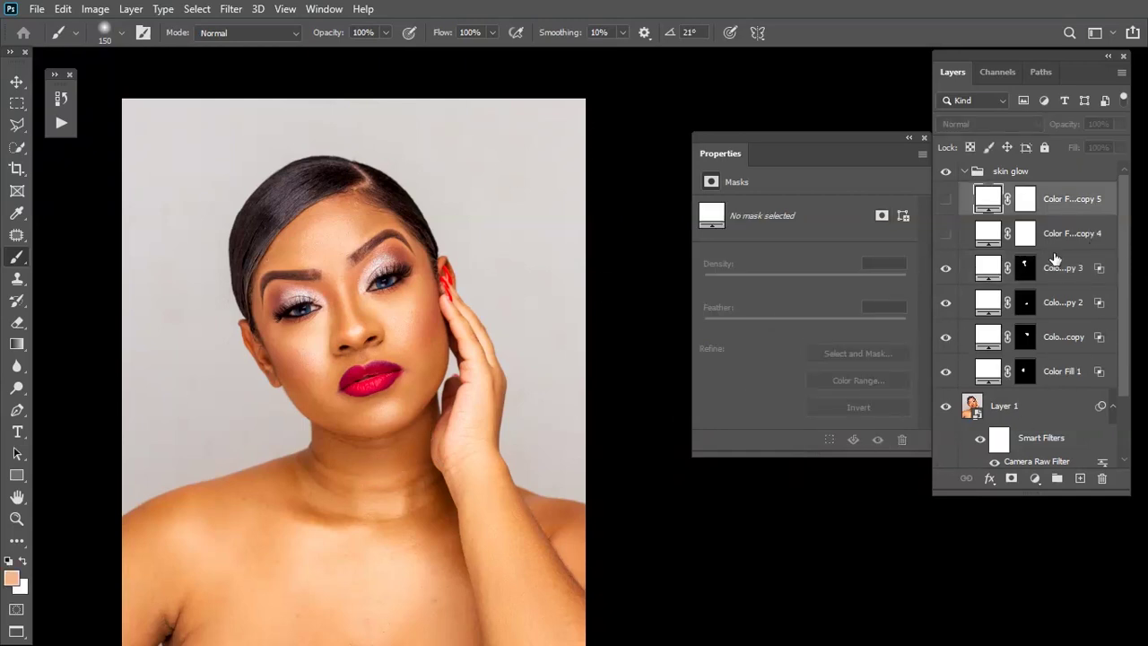
shift+click(1078, 235)
drag(1076, 208, 1102, 478)
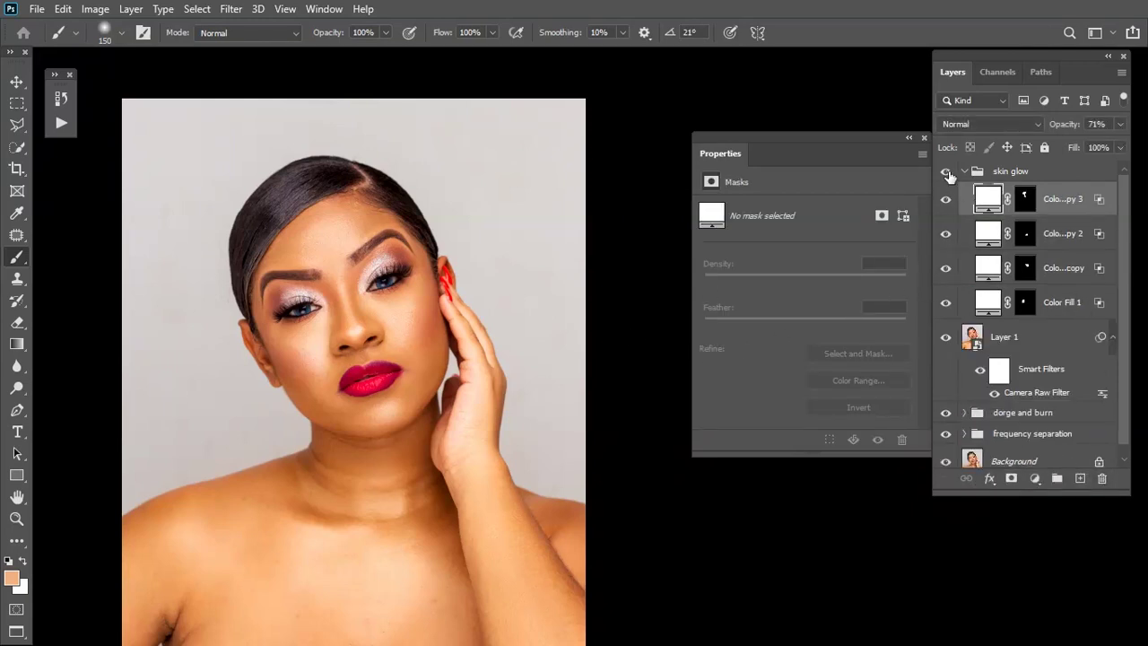
- Compare the face with and without the skin glow group by toggling its visibility several times
key(ctrl+plus)
key(ctrl+plus)
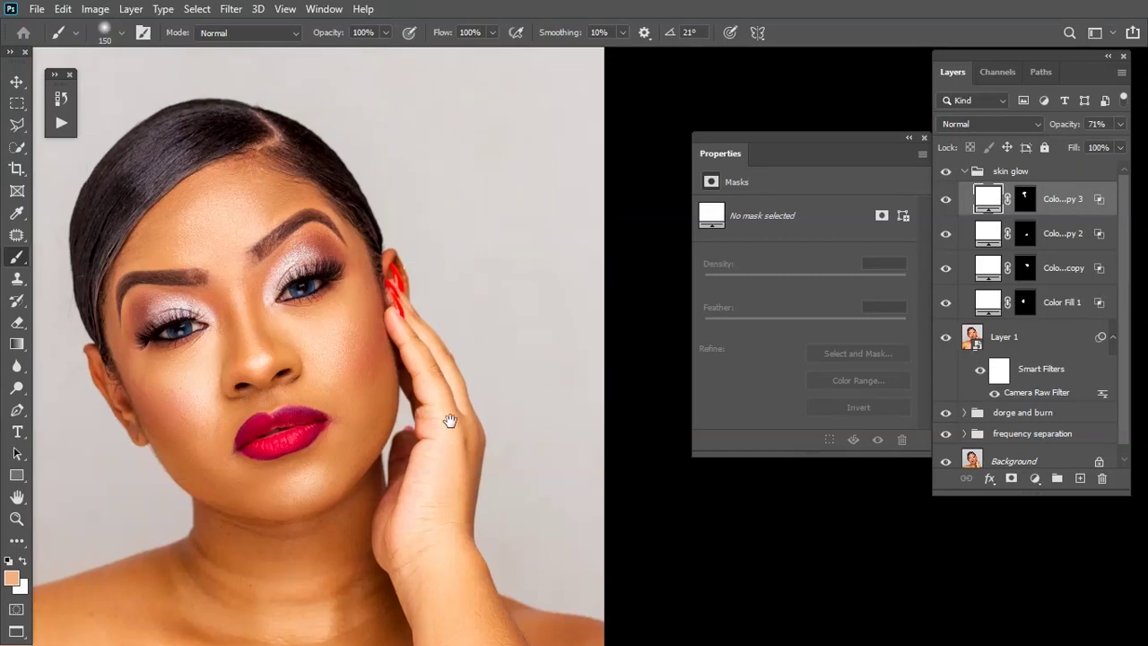
click(946, 171)
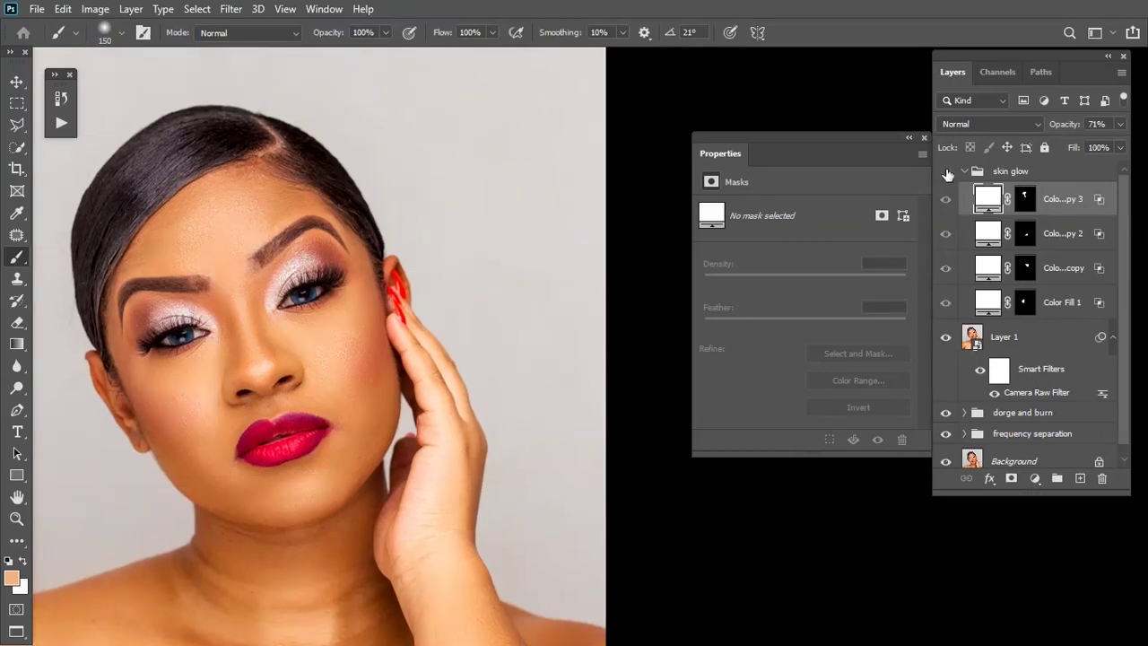
click(946, 171)
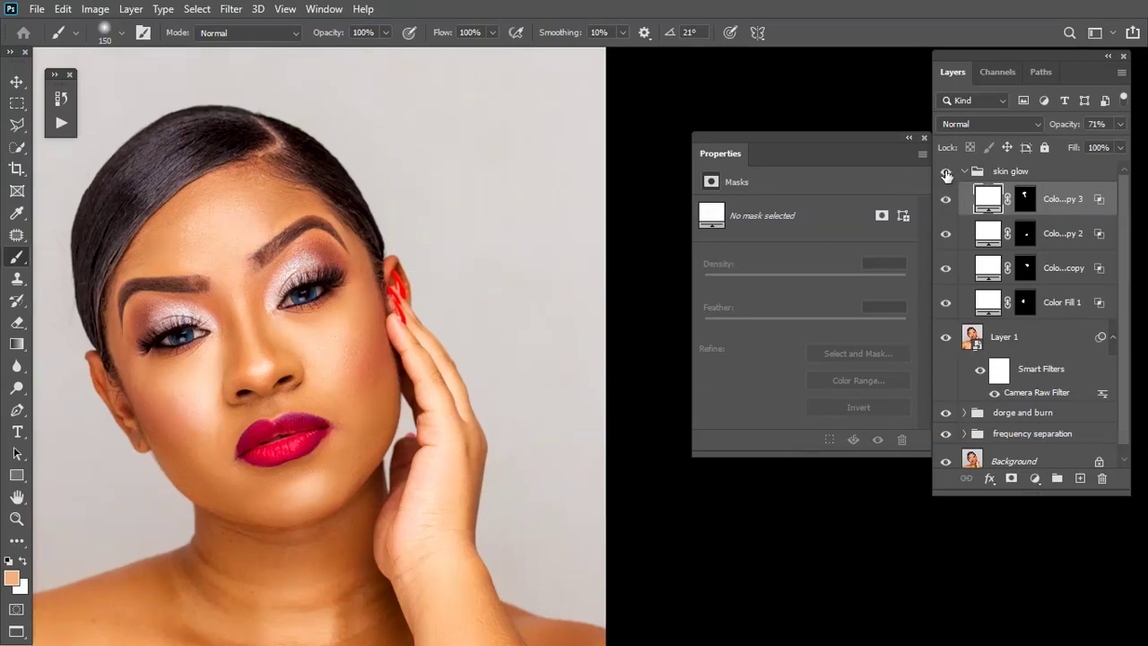
click(945, 174)
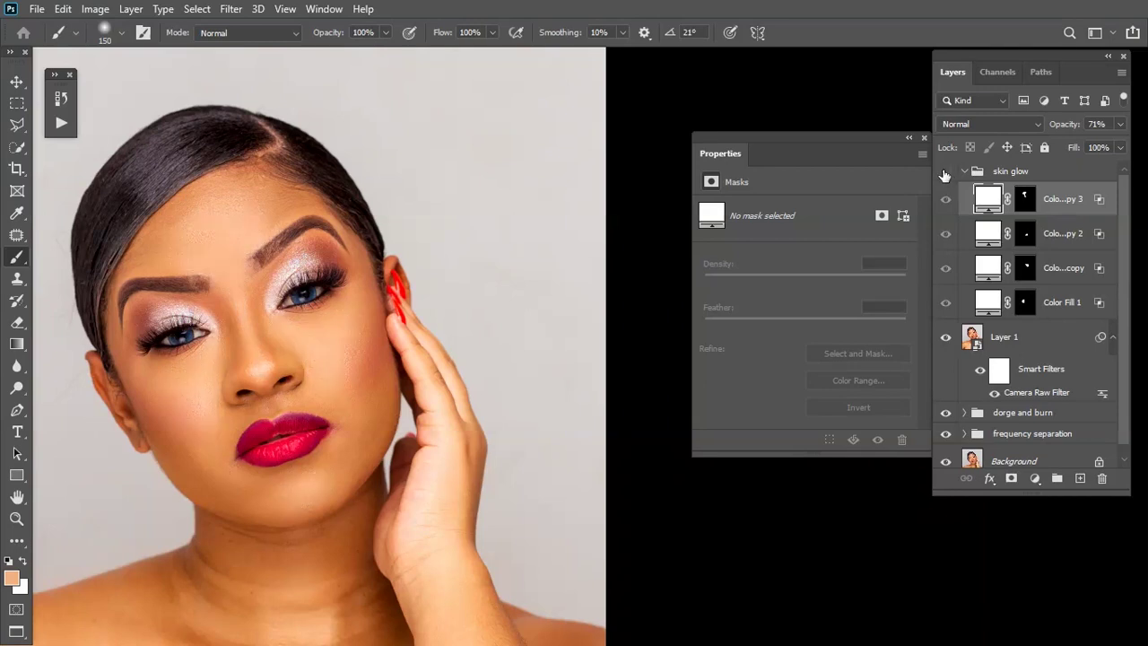
click(946, 173)
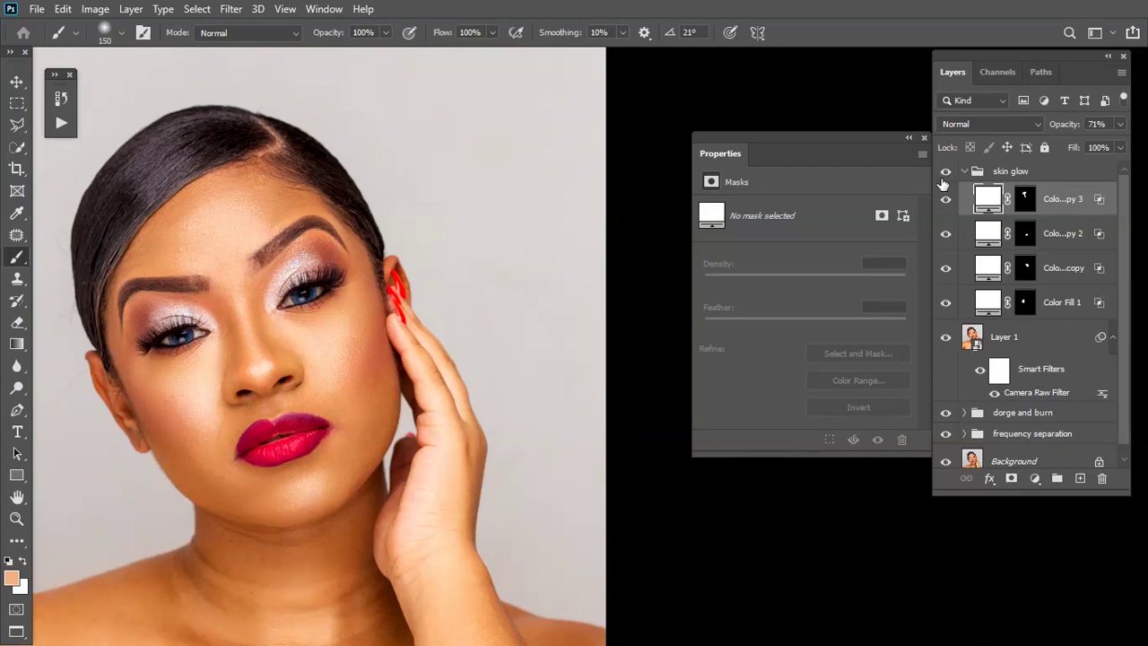
click(946, 173)
click(945, 173)
click(945, 175)
click(945, 173)
click(945, 172)
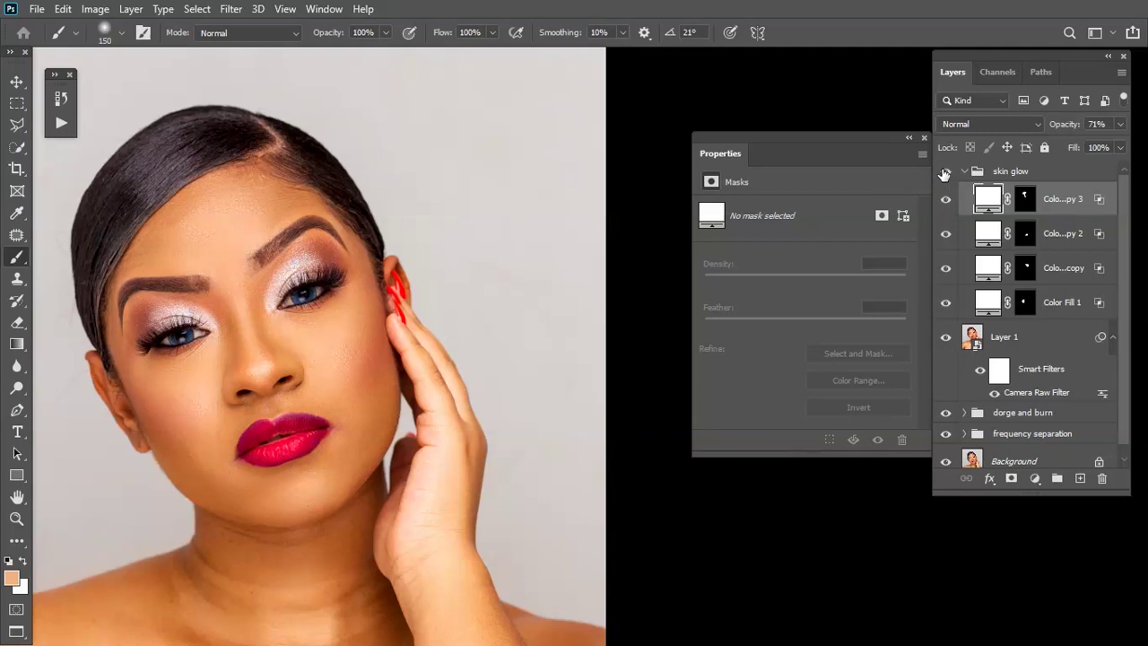
click(945, 174)
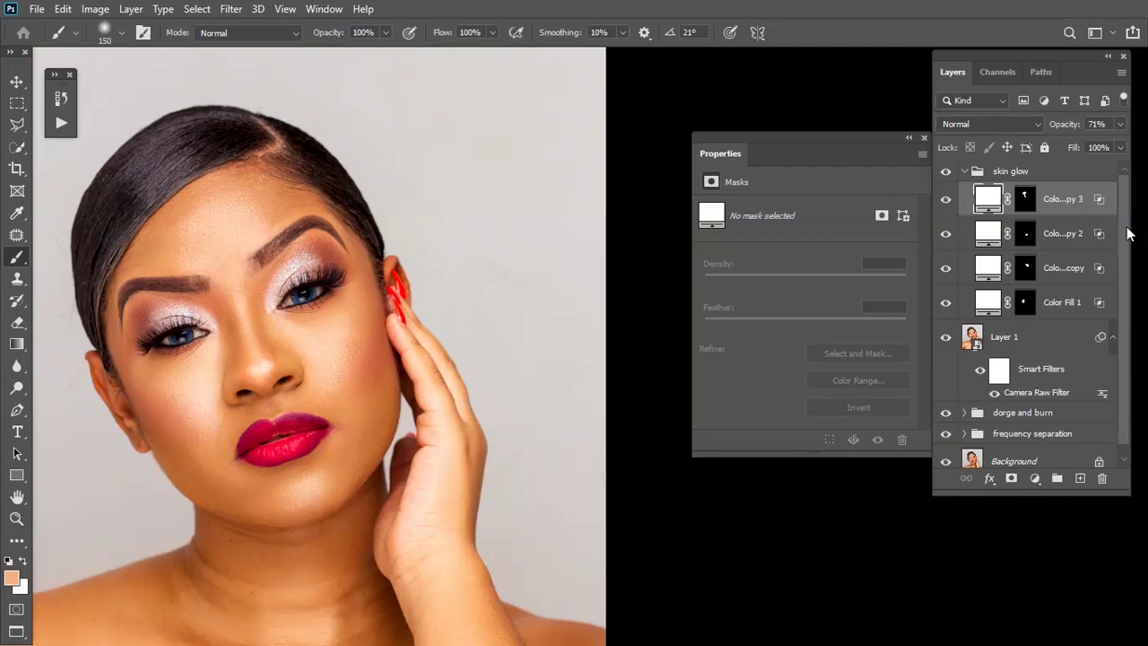
- Select the skin glow group and examine the retouched skin of the face, neck and arm up close
key(ctrl+minus)
key(ctrl+minus)
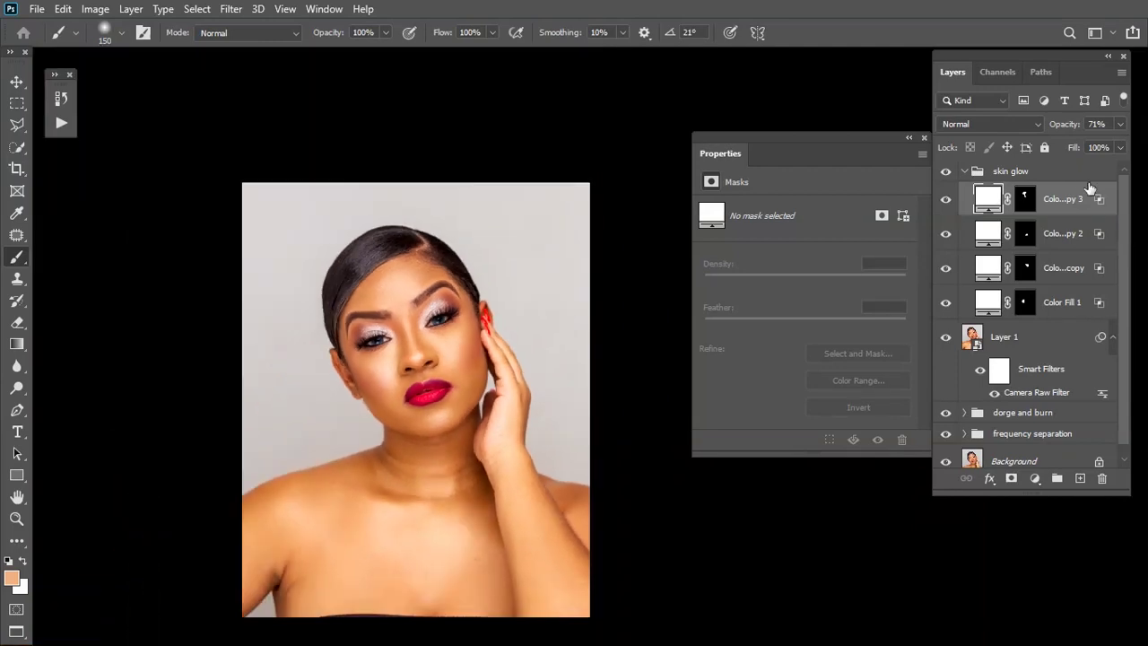
click(1070, 175)
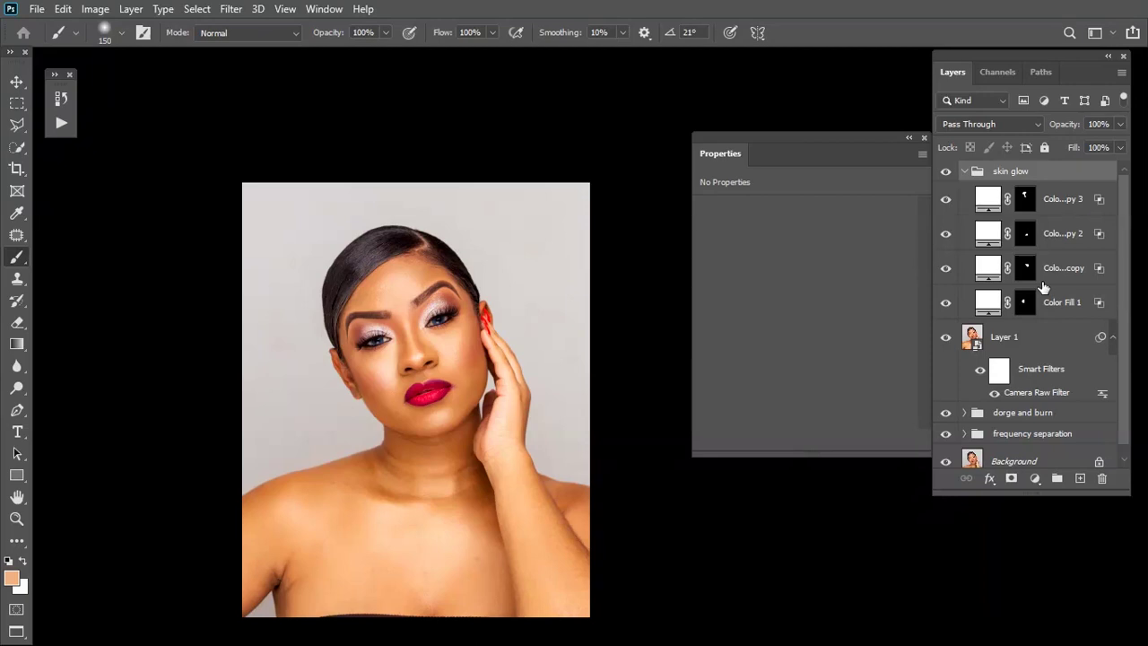
key(ctrl+plus)
key(ctrl+plus)
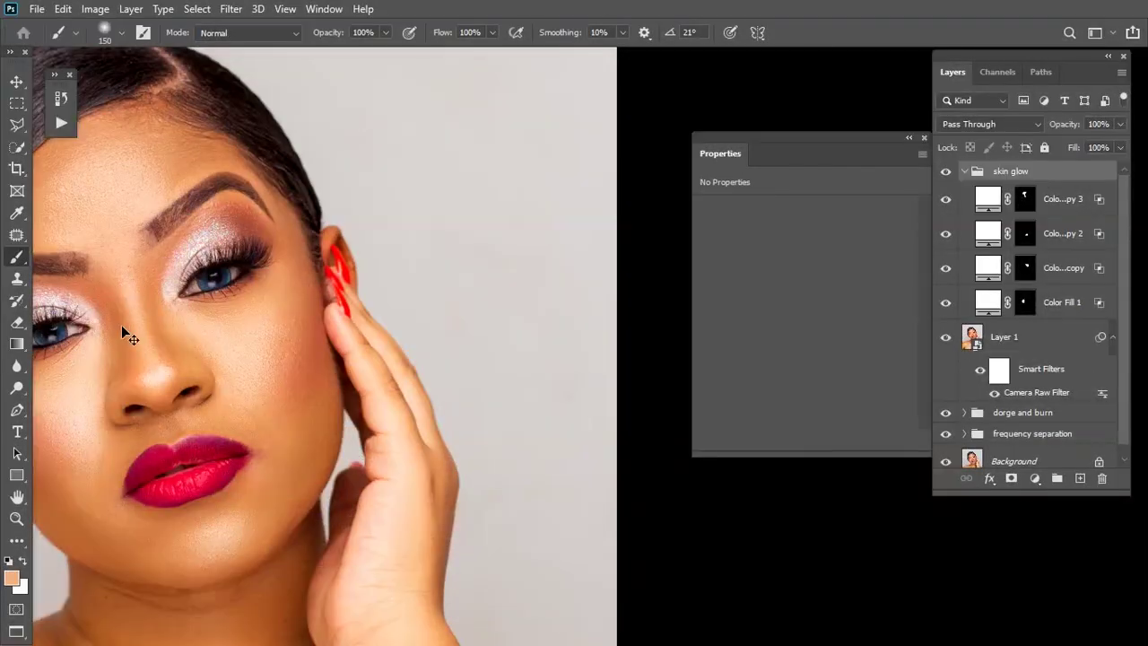
key(ctrl+plus)
drag(116, 307, 481, 489)
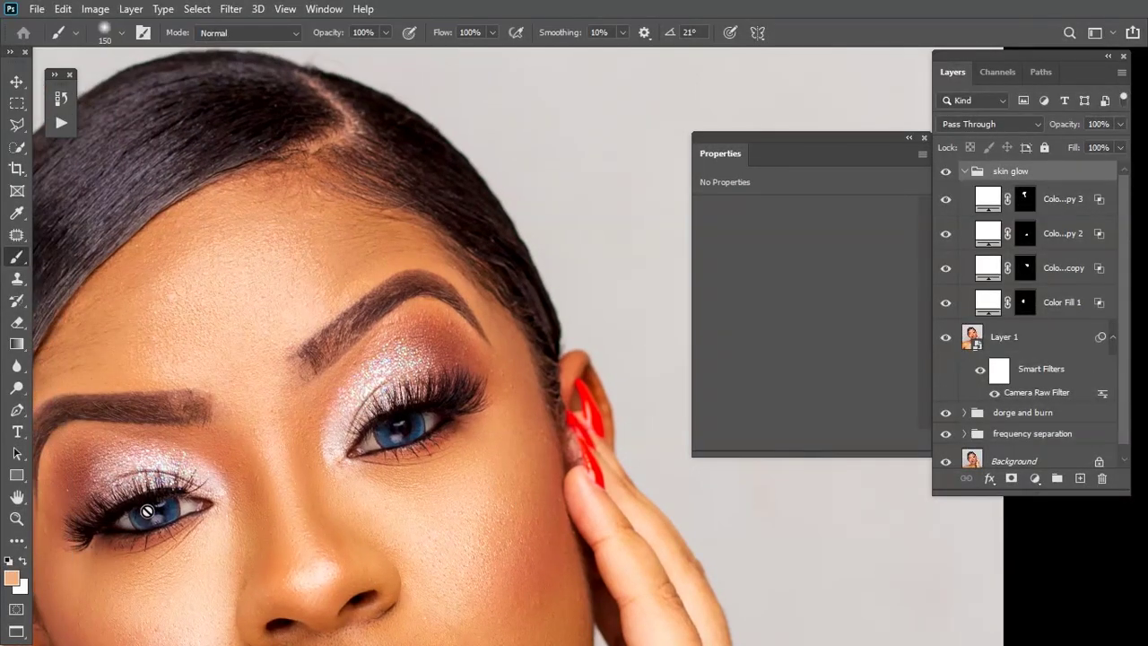
drag(148, 512, 246, 403)
scroll(189, 148, down, 5)
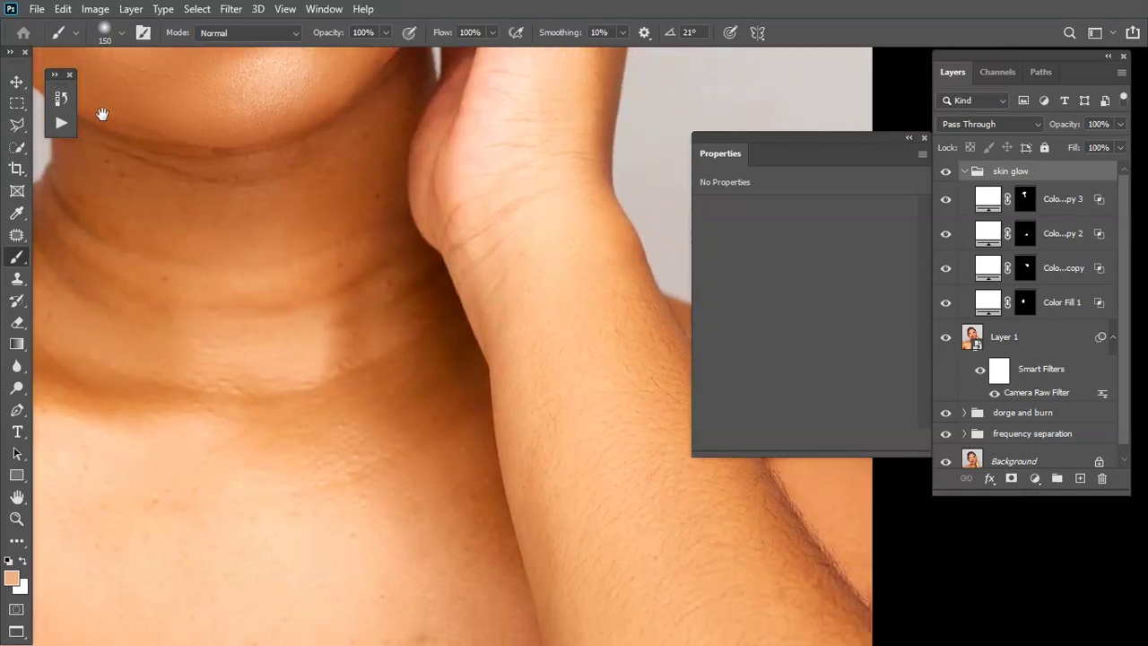
scroll(223, 415, up, 5)
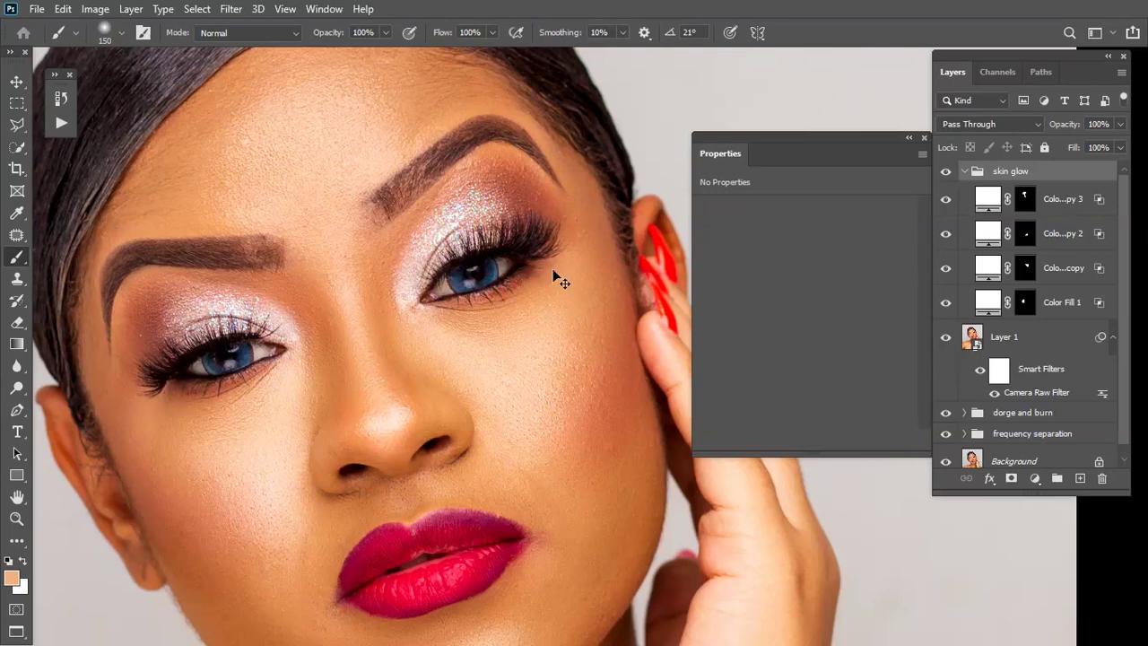
- Merge all visible layers into a new top layer and run the eye and teeth whitening action above it
scroll(553, 269, up, 3)
scroll(366, 374, down, 1)
scroll(365, 375, up, 1)
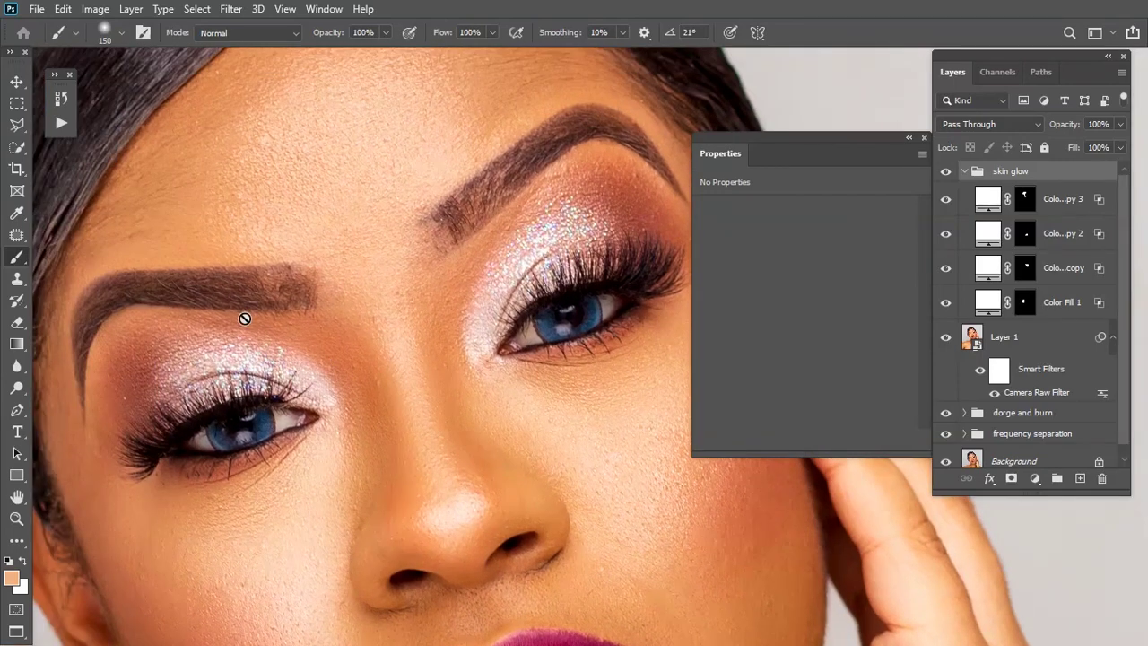
click(66, 131)
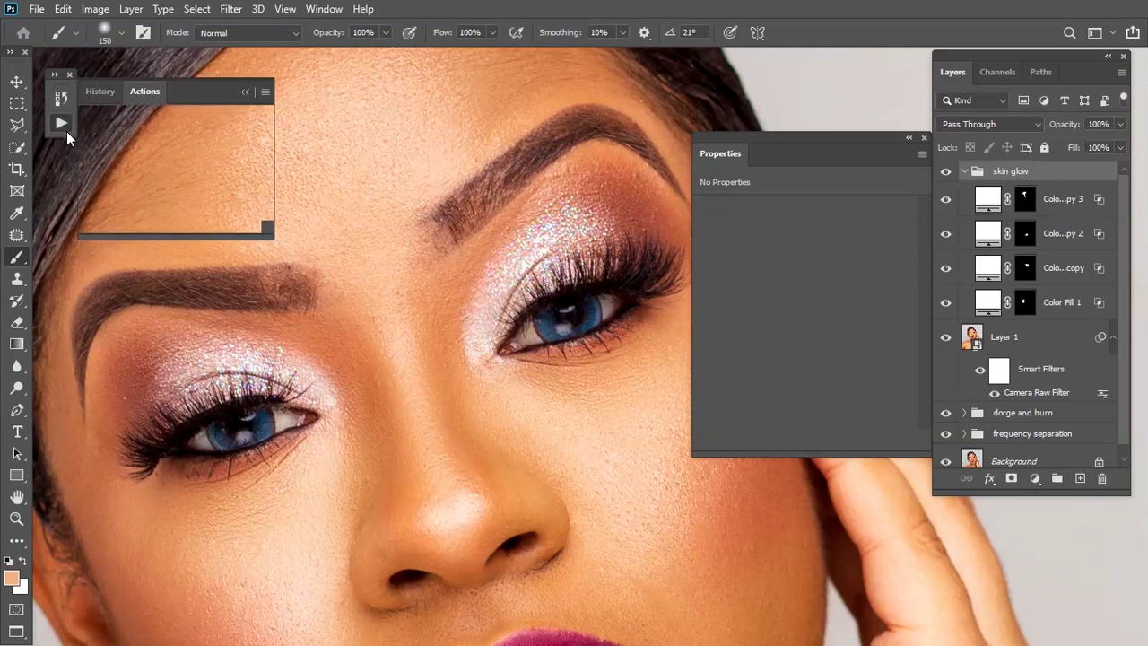
scroll(222, 199, down, 1)
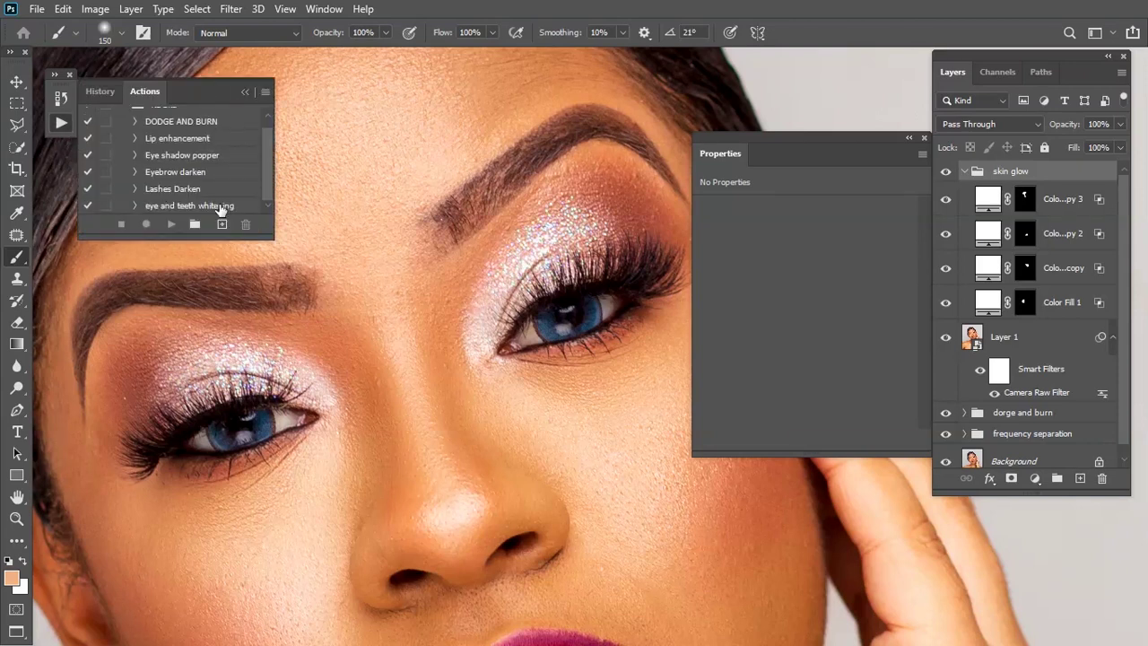
click(224, 208)
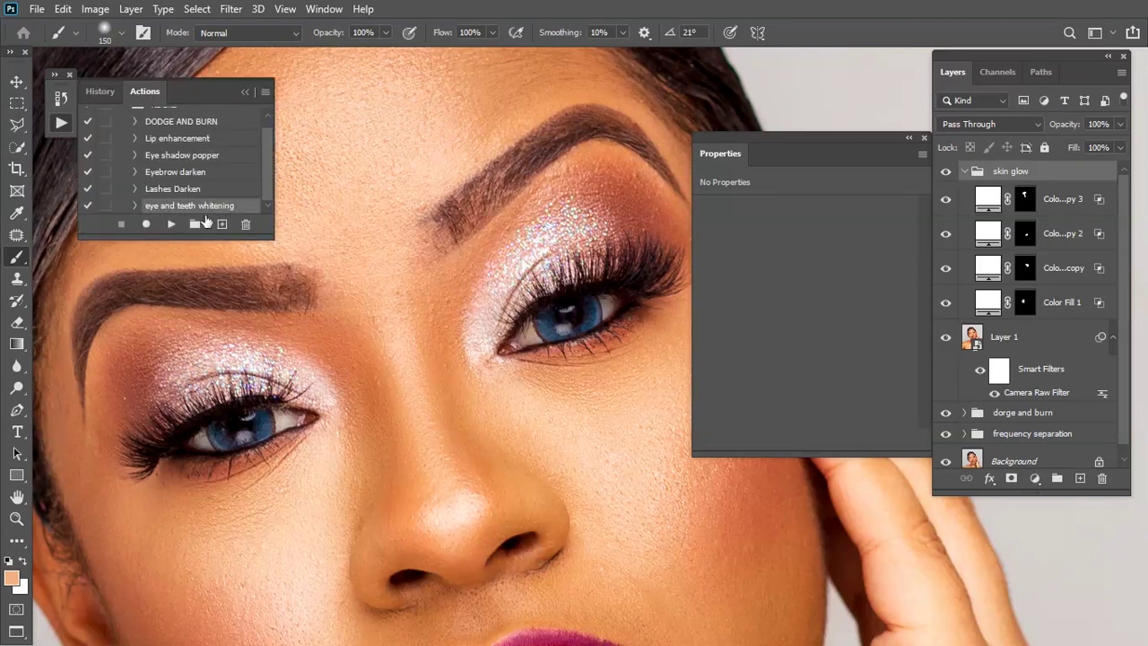
click(171, 224)
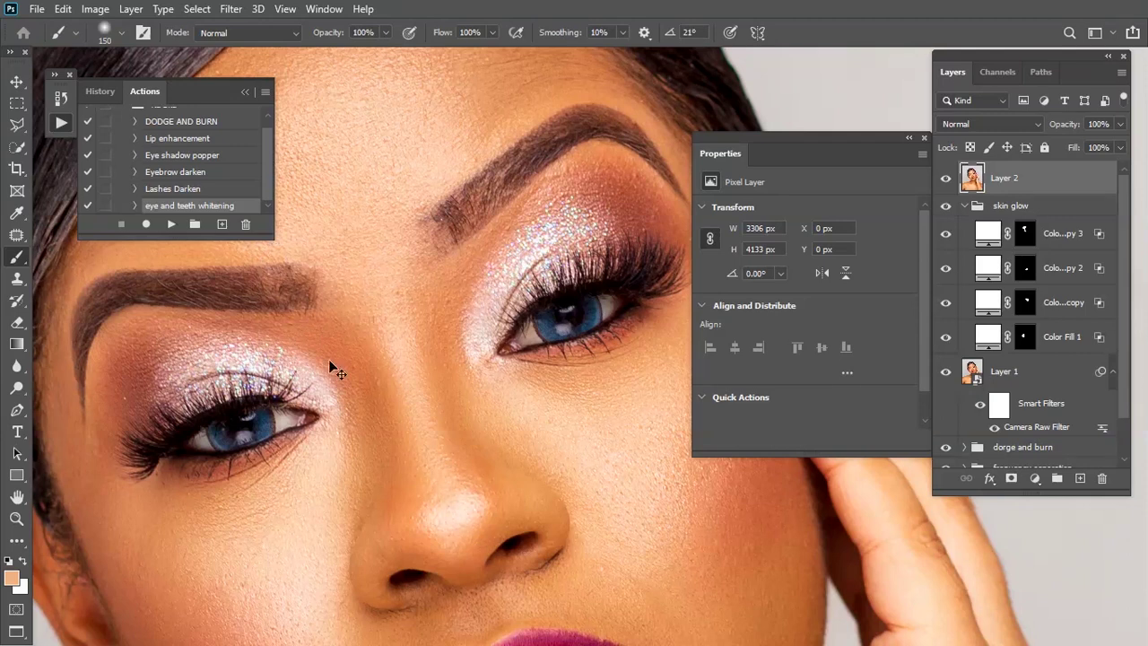
scroll(296, 332, up, 1)
scroll(272, 328, up, 1)
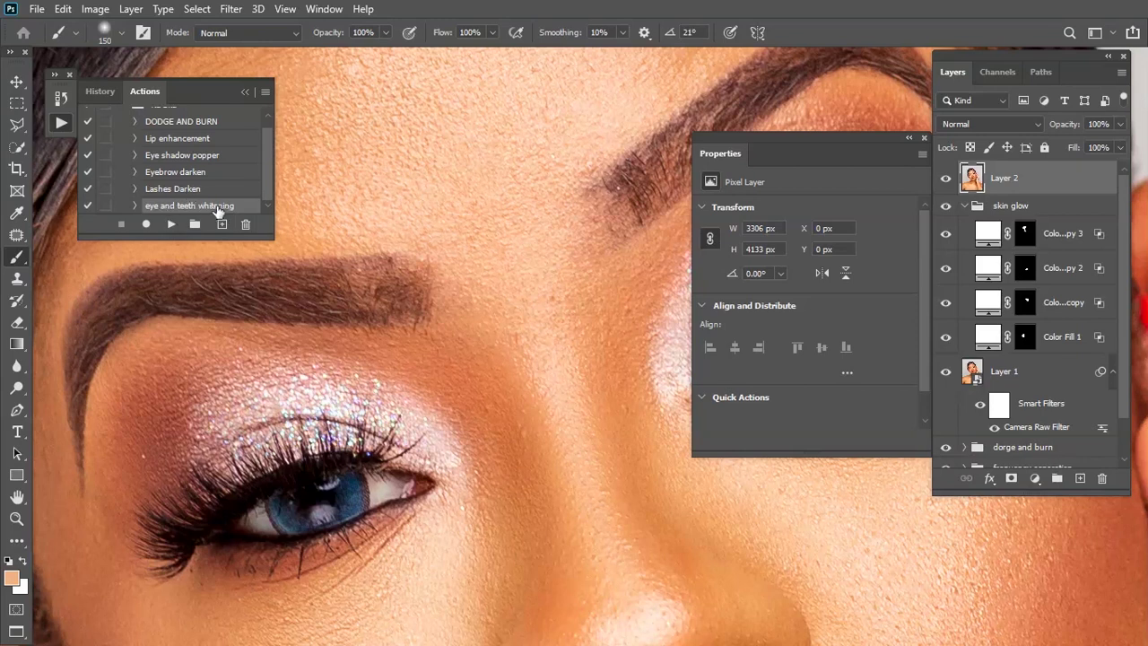
click(171, 224)
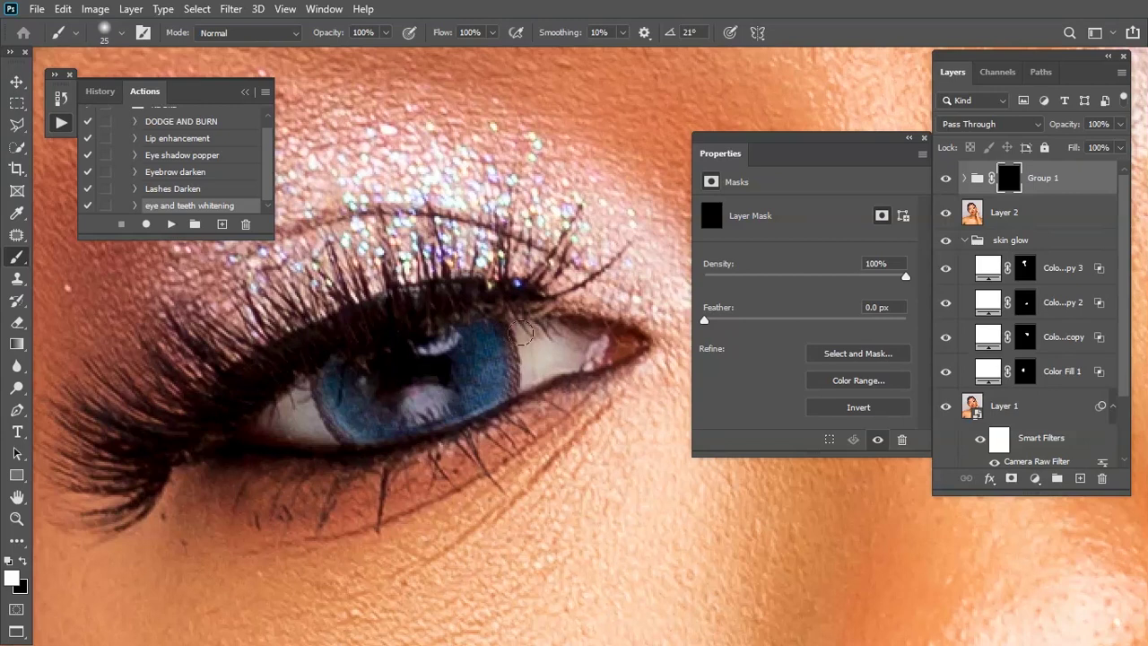
- Paint the whites of both eyes in white on the whitening group's black mask with a 20 to 25 px brush
key(bracketleft)
mouse_move(526, 333)
mouse_down()
mouse_move(526, 376)
mouse_move(573, 348)
mouse_up()
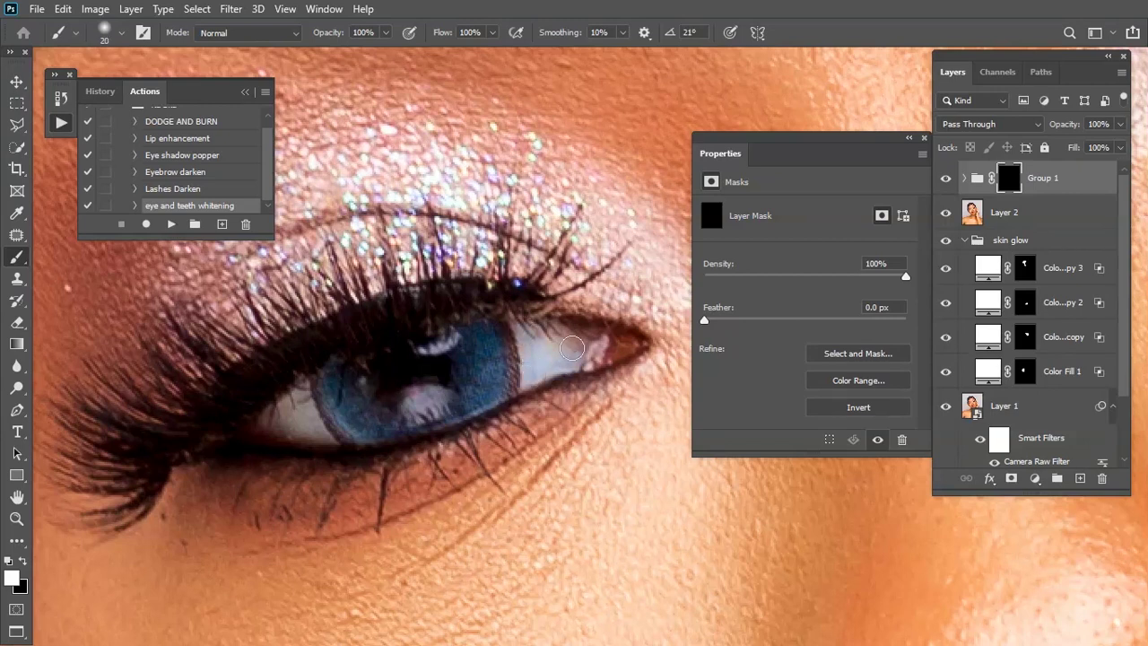
mouse_move(284, 426)
mouse_down()
mouse_move(290, 391)
mouse_move(302, 395)
mouse_move(284, 414)
mouse_move(290, 427)
mouse_move(326, 435)
mouse_move(290, 389)
mouse_up()
key(bracketright)
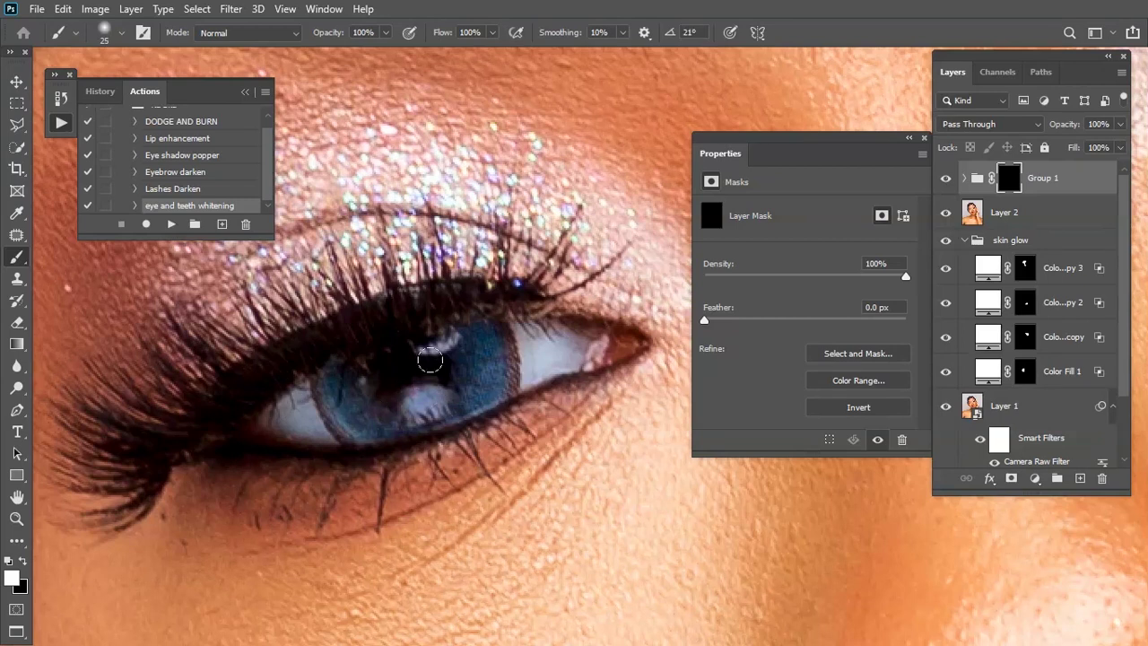
mouse_move(502, 361)
mouse_down()
mouse_move(347, 384)
mouse_move(218, 447)
mouse_move(114, 529)
mouse_up()
mouse_move(348, 306)
mouse_down()
mouse_move(359, 344)
mouse_move(342, 320)
mouse_move(186, 430)
mouse_up()
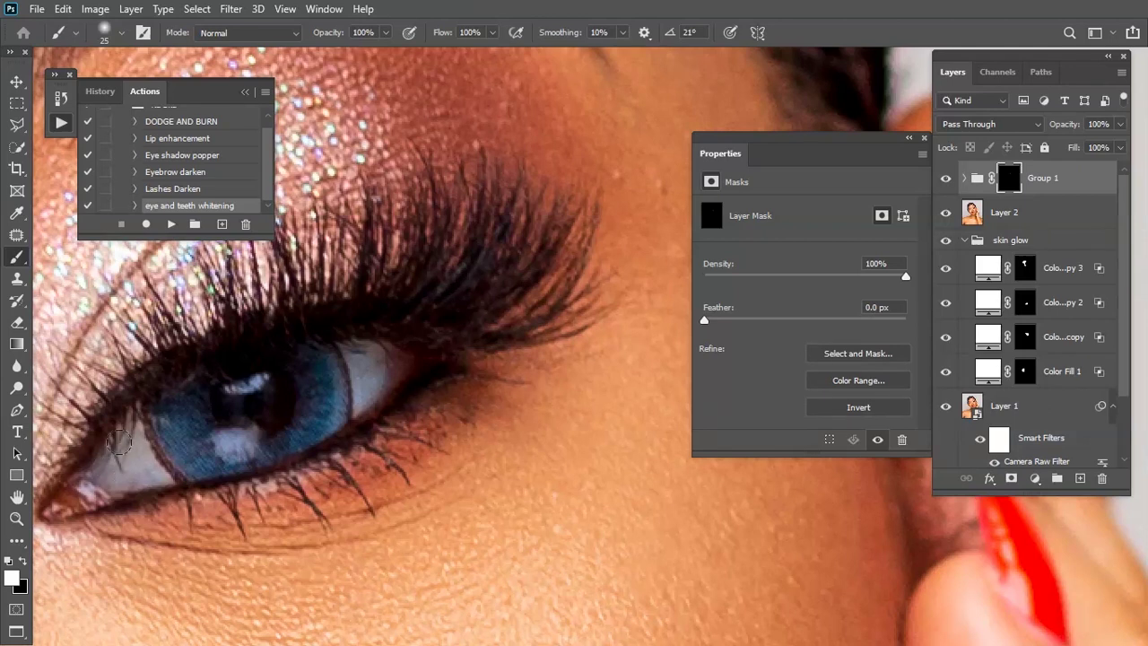
- Compare the eyes with and without the whitening by toggling the visibility of Group 1 several times
key(ctrl+minus)
key(ctrl+minus)
key(ctrl+minus)
key(ctrl+minus)
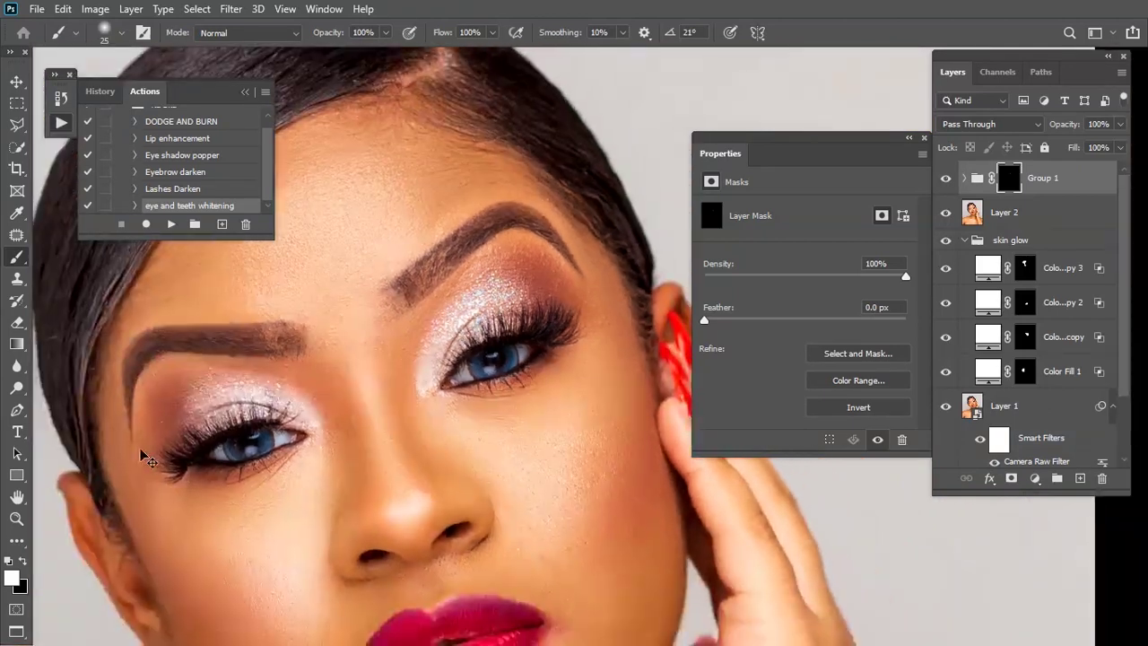
key(ctrl+plus)
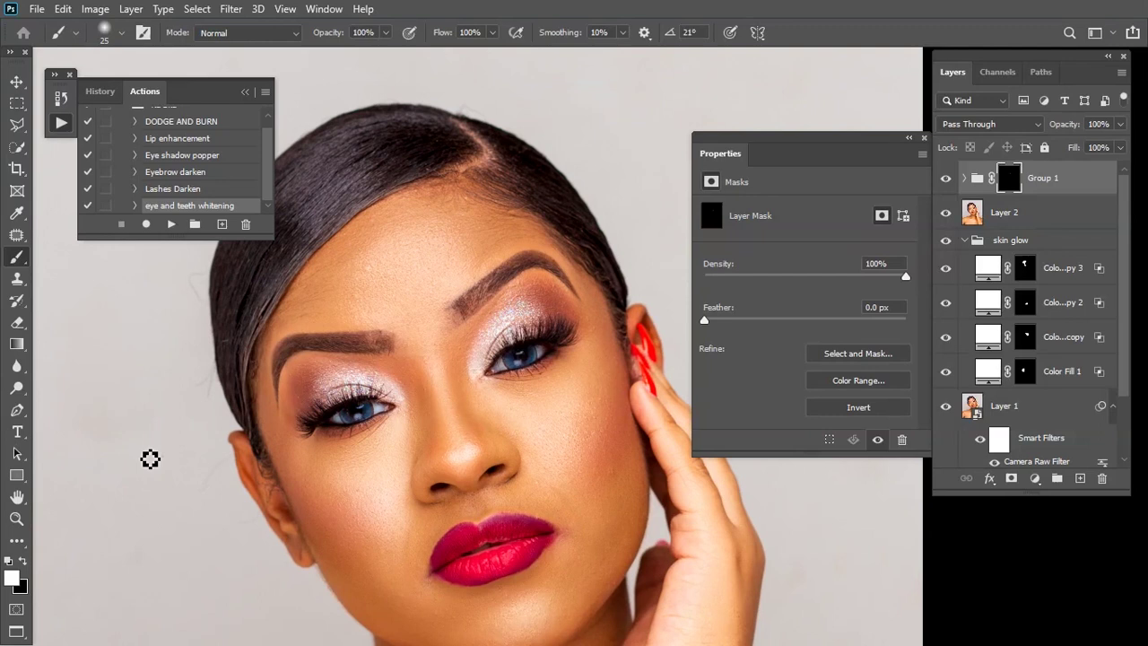
key(ctrl+plus)
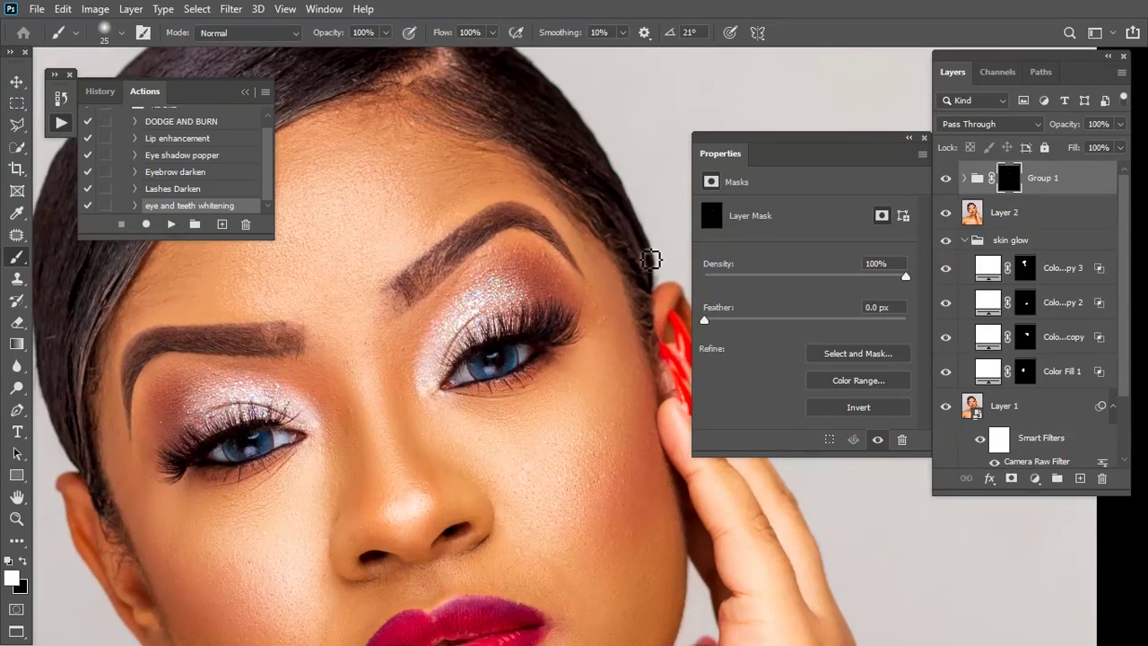
click(945, 179)
click(944, 178)
click(944, 178)
click(945, 178)
- Merge all visible layers into a new layer above Group 1 and convert it to a smart object
key(ctrl+minus)
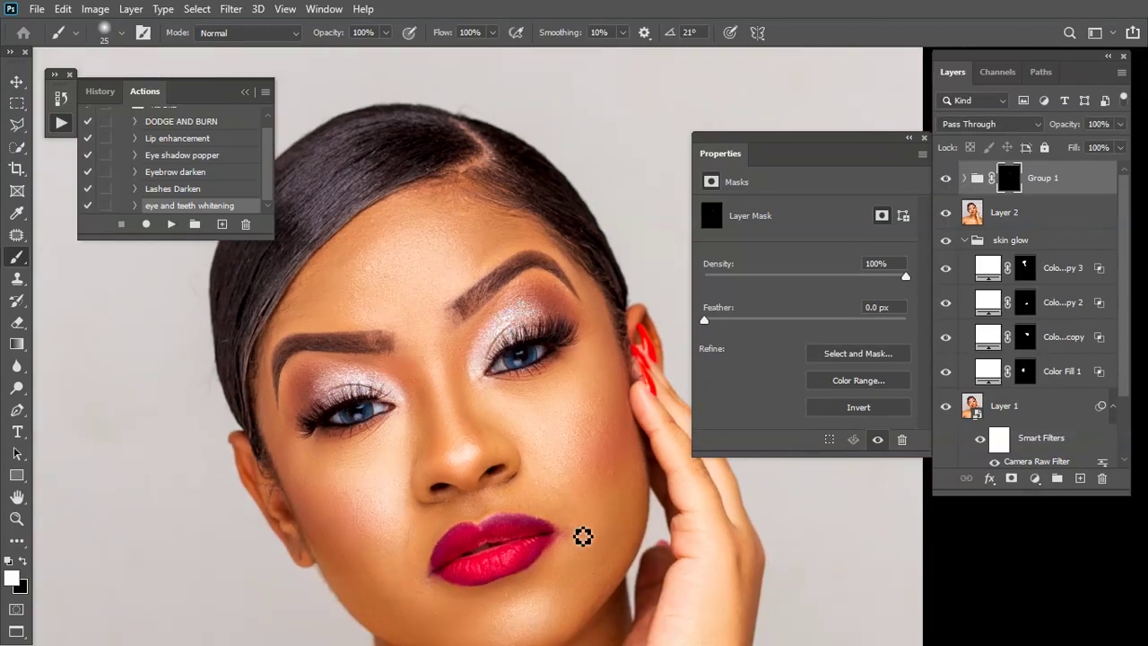
key(ctrl+minus)
key(ctrl+minus)
key(ctrl+minus)
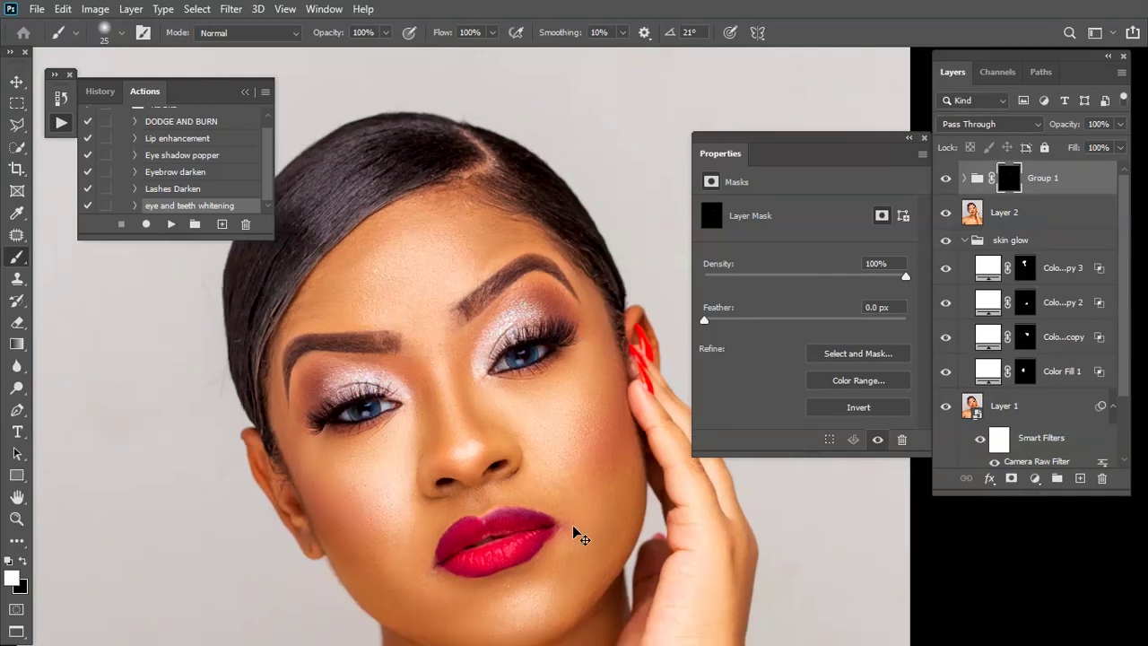
drag(579, 532, 487, 512)
click(245, 91)
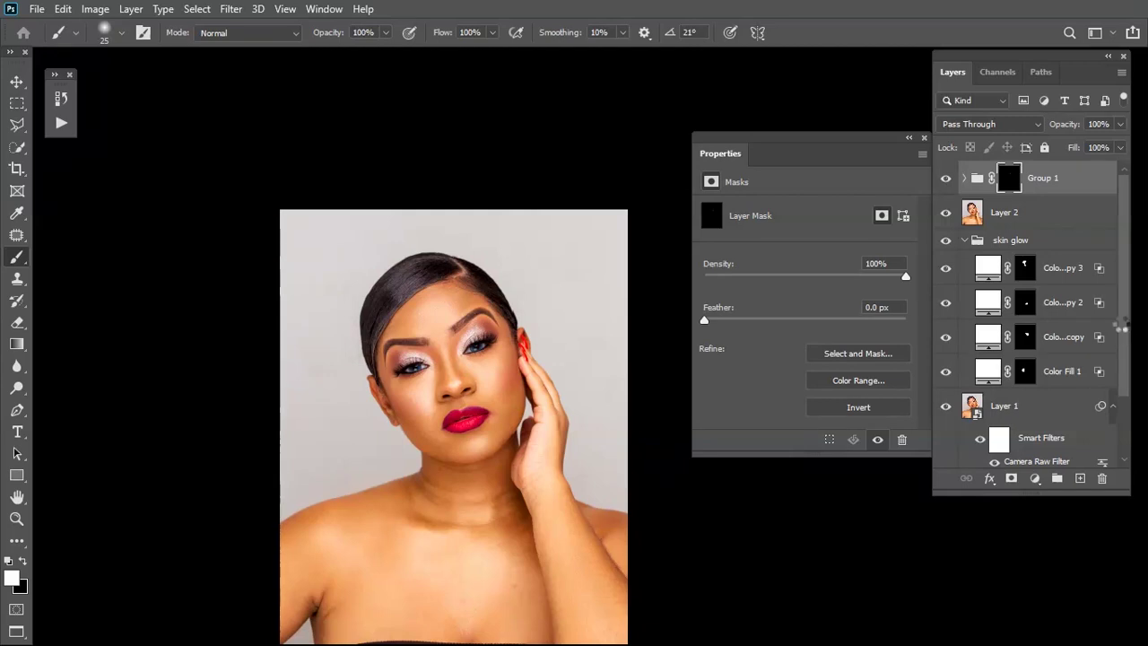
key(ctrl+shift+alt+e)
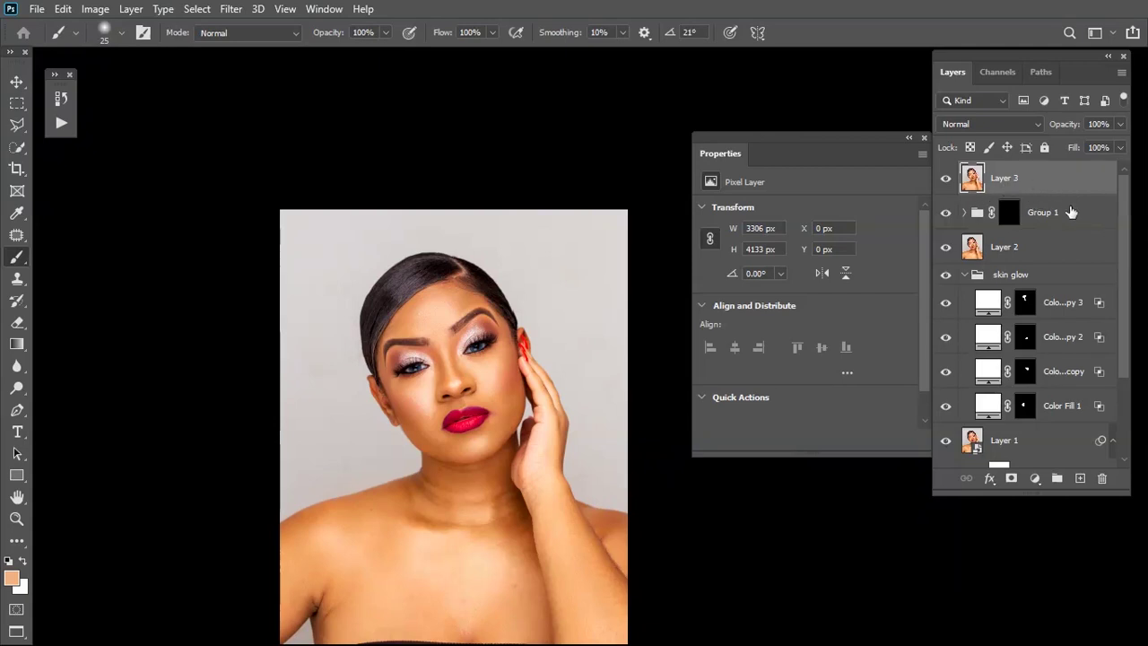
right_click(1025, 181)
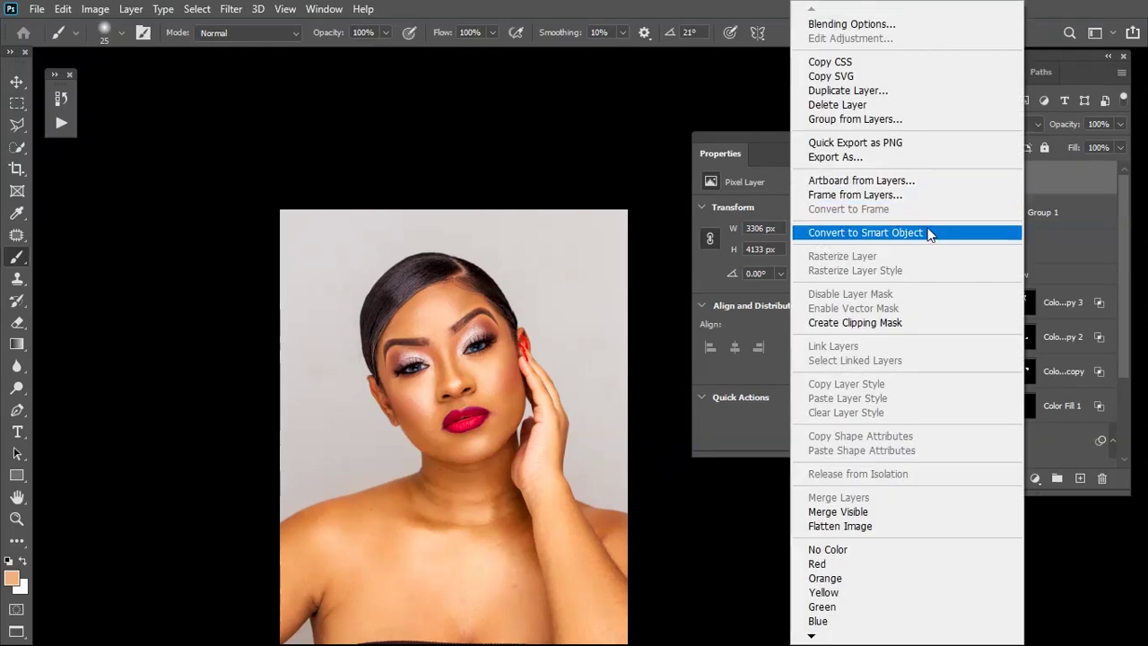
click(926, 233)
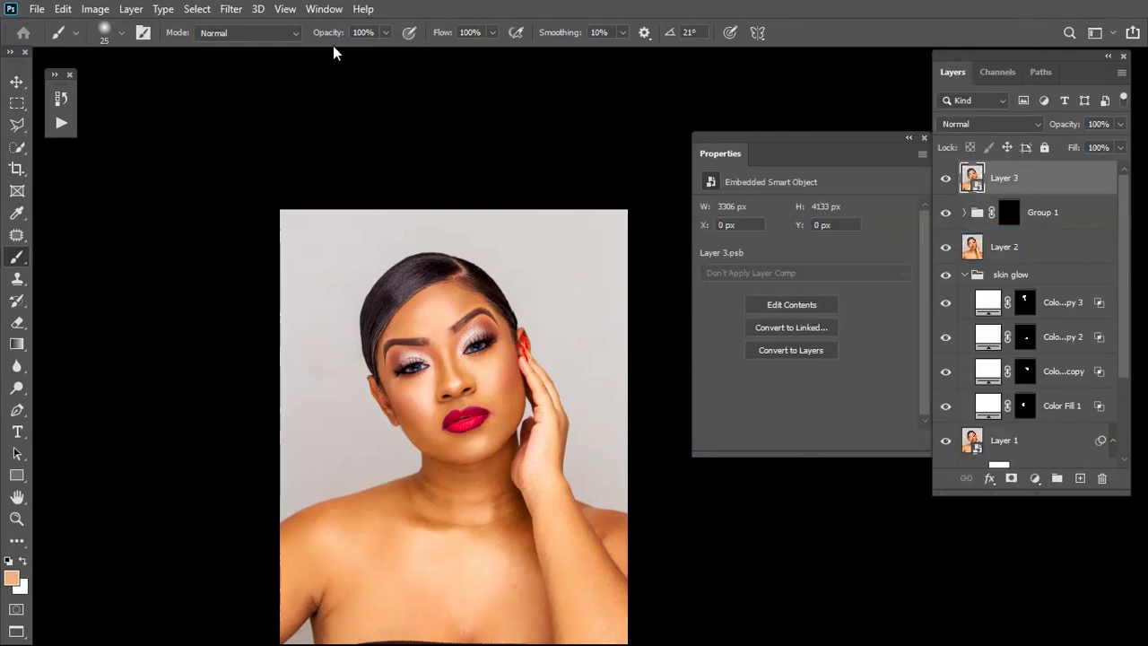
- Start the Unsharp Mask filter on Layer 3 and show the whole face in its preview at 13%
click(231, 11)
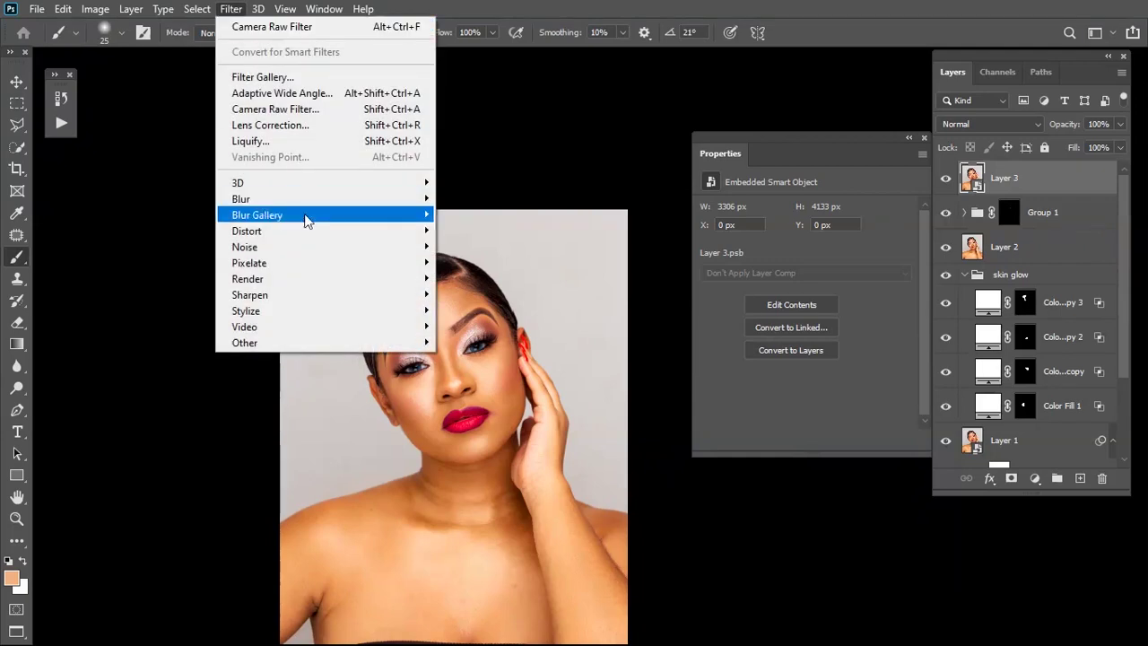
mouse_move(312, 296)
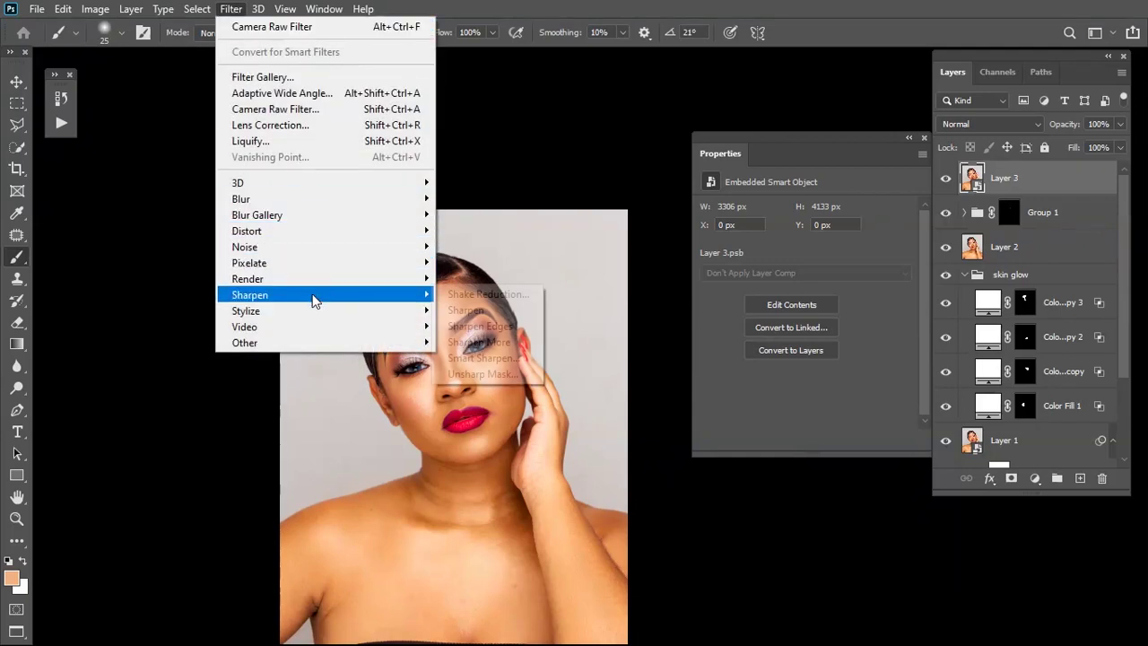
click(520, 375)
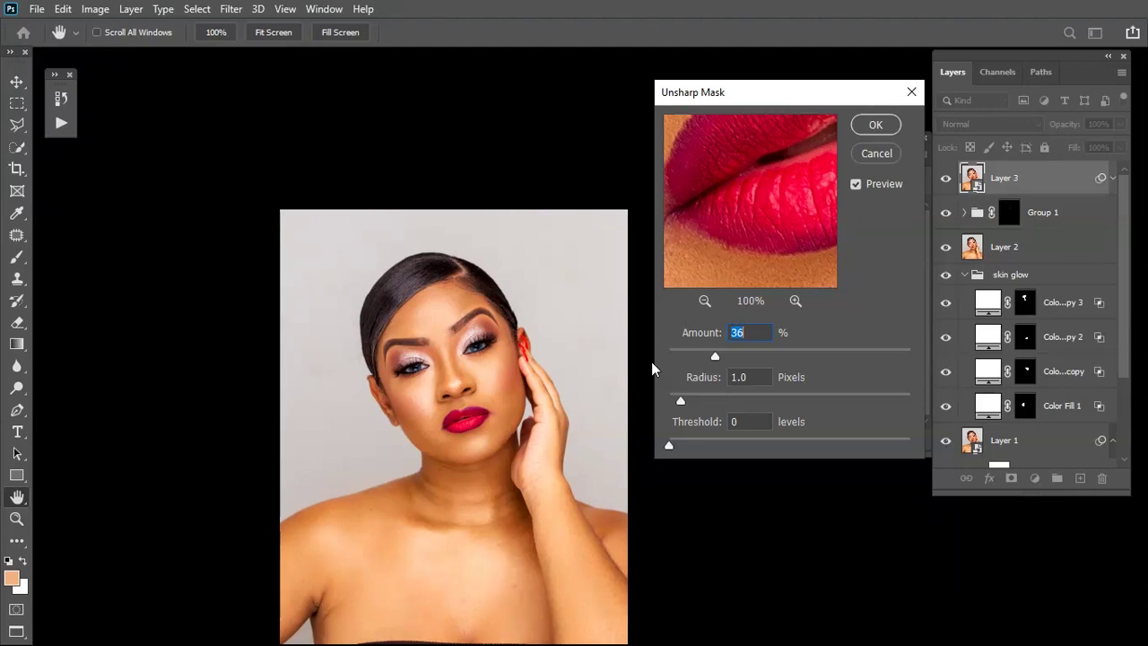
click(704, 300)
click(705, 301)
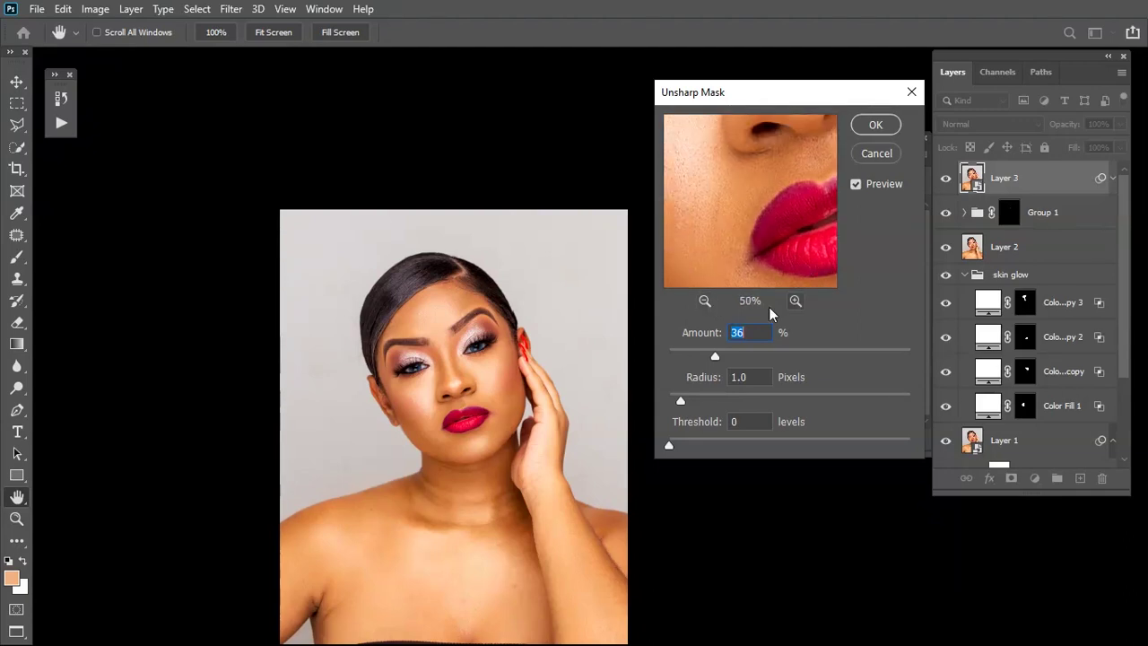
click(705, 301)
click(705, 301)
mouse_move(771, 235)
mouse_down()
mouse_move(781, 253)
mouse_move(765, 219)
mouse_up()
click(704, 300)
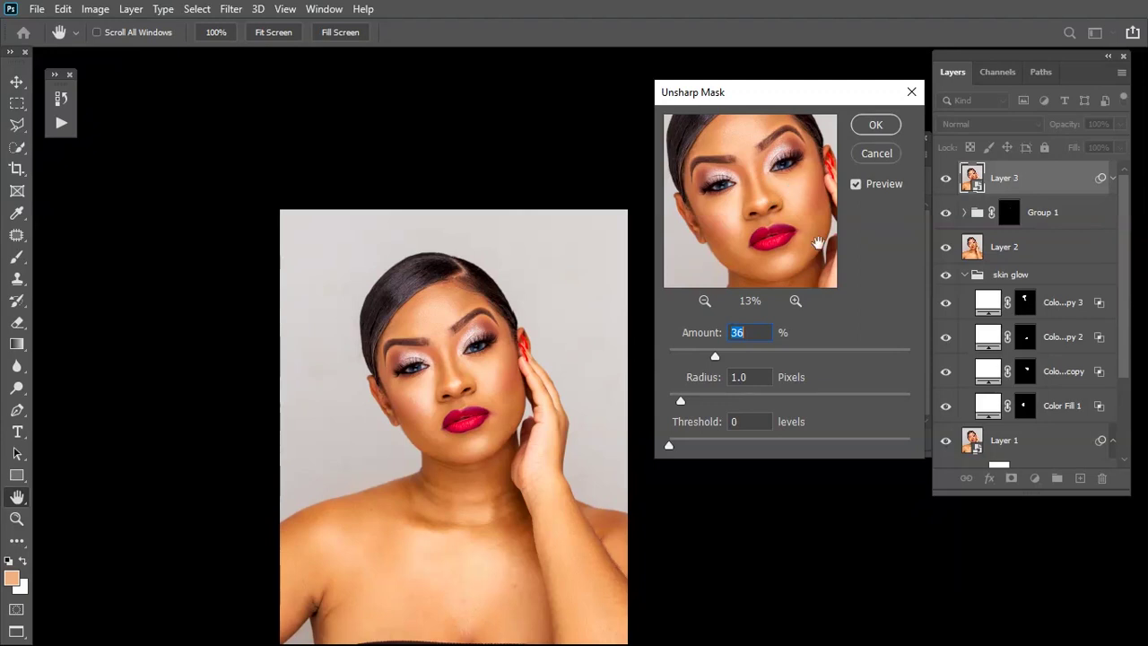
- Try Unsharp Mask amounts of 1% and 30% while checking the face in the preview
drag(715, 355, 649, 351)
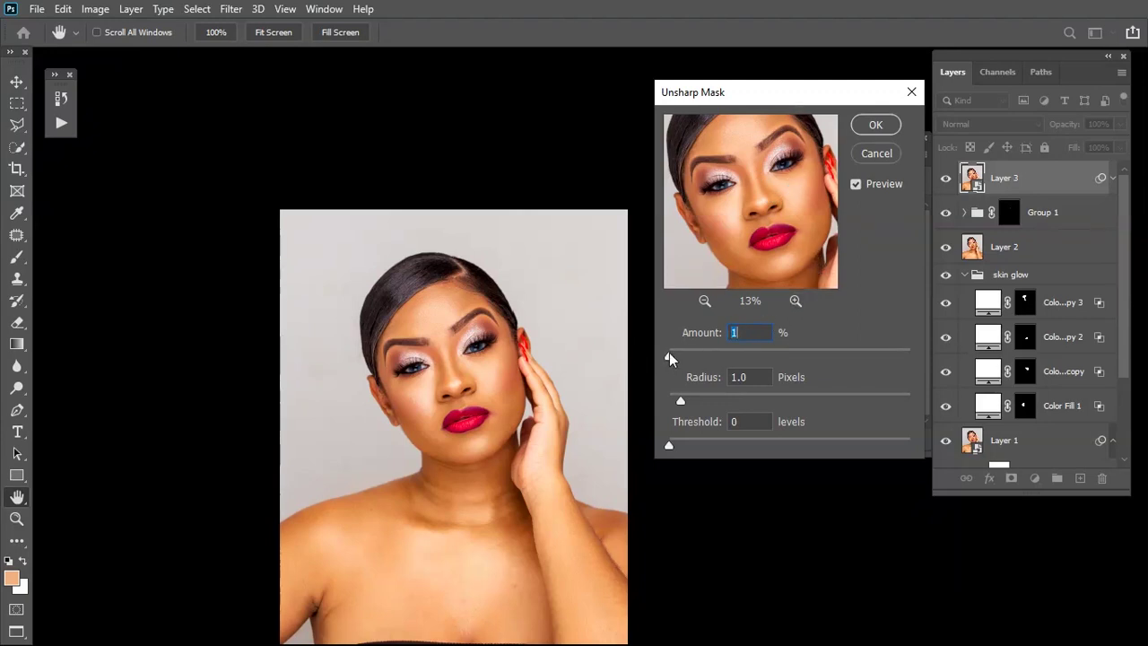
click(705, 301)
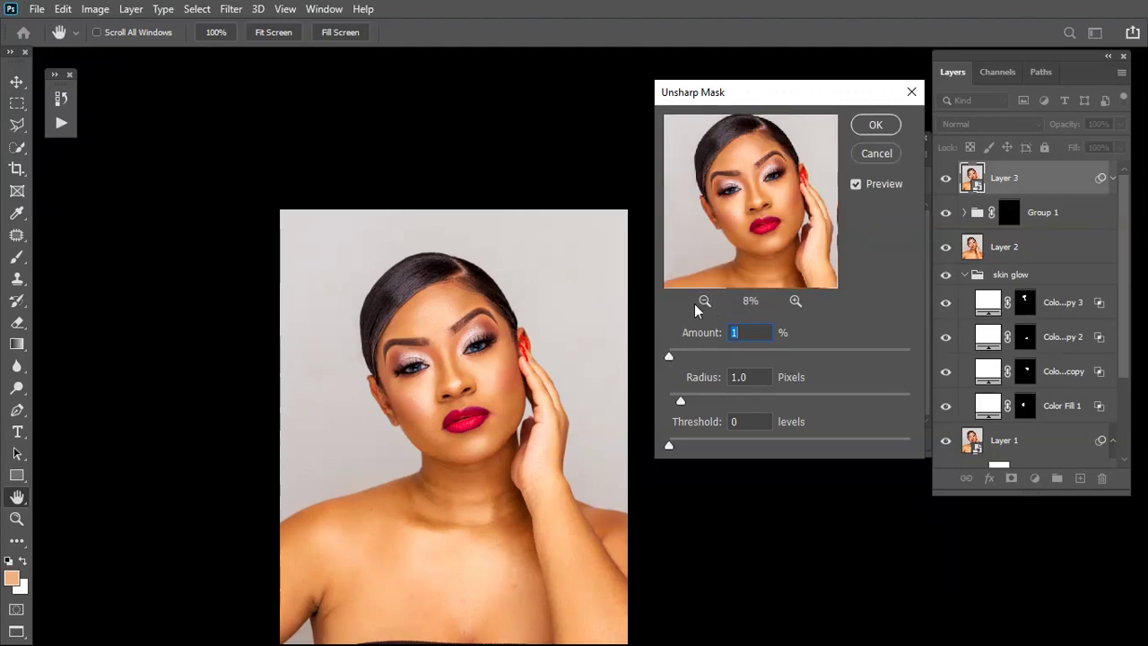
click(795, 302)
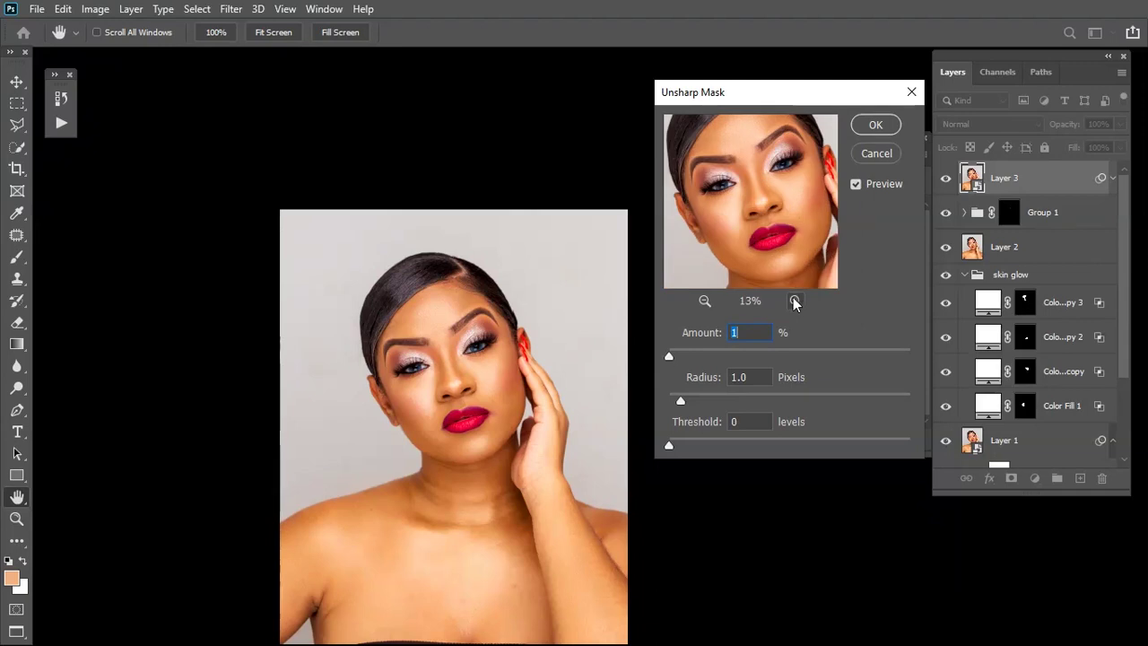
drag(668, 357, 707, 357)
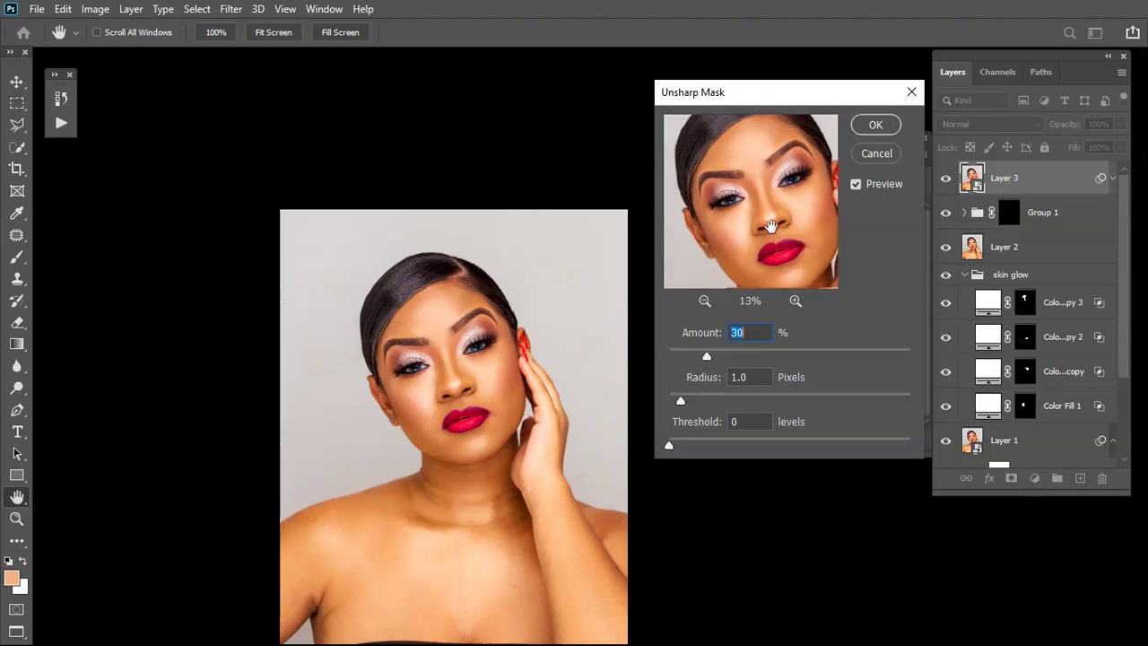
drag(760, 246, 761, 245)
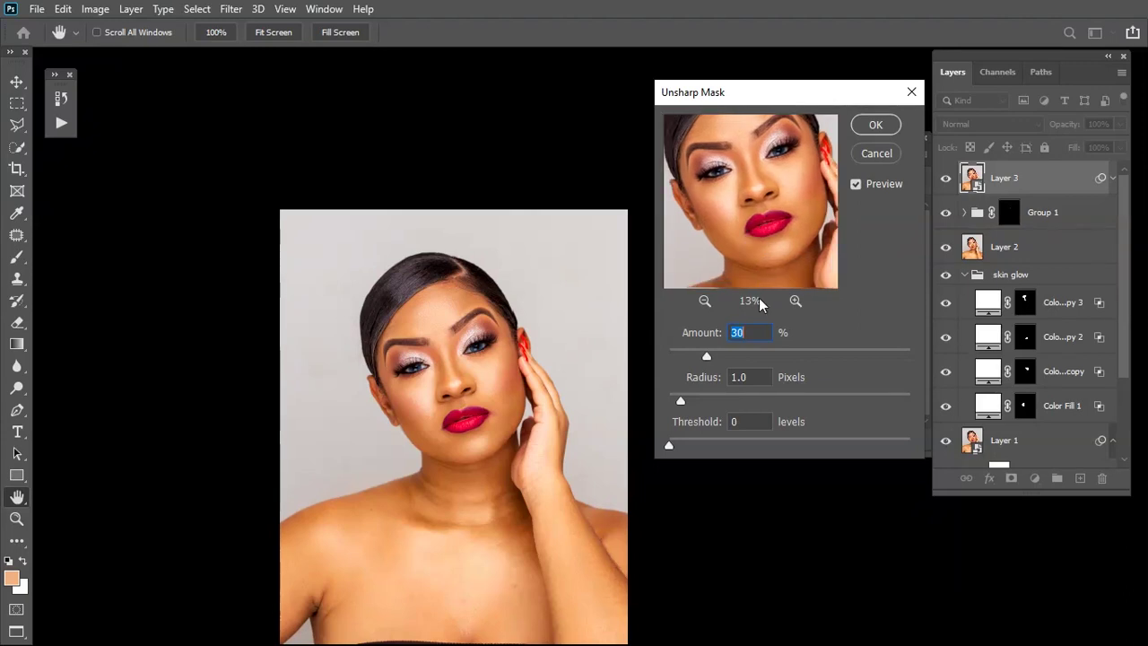
- Set the Unsharp Mask amount to 34%, check the portrait in the preview and apply the filter
click(708, 359)
drag(740, 234, 758, 220)
drag(787, 272, 787, 210)
drag(769, 133, 768, 276)
drag(756, 170, 772, 252)
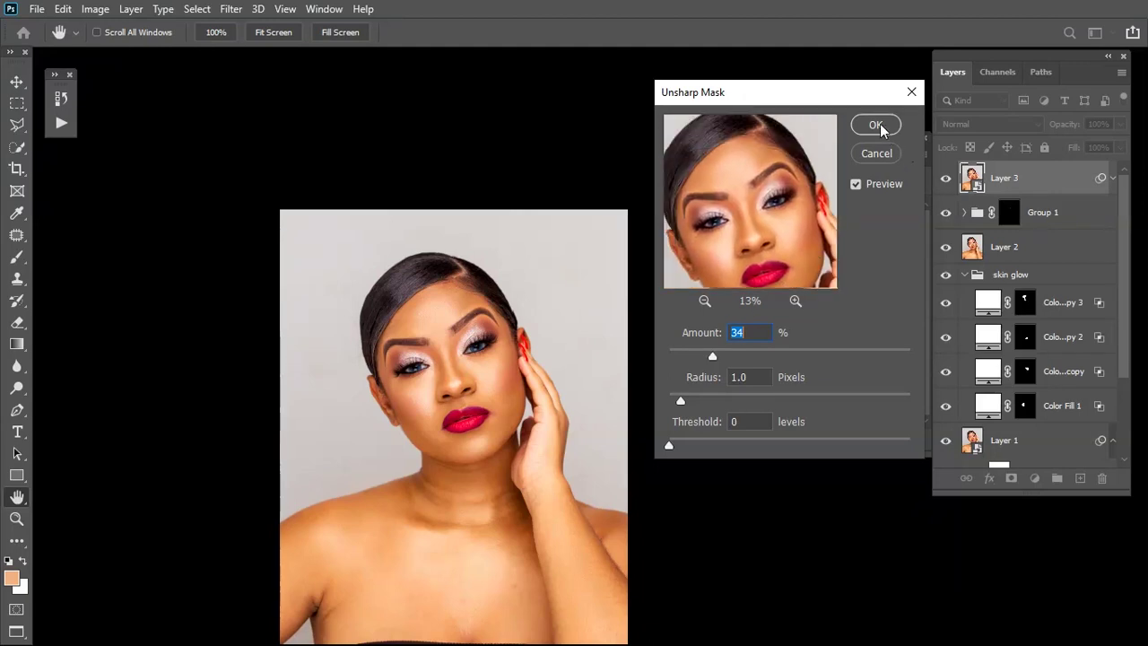
click(878, 123)
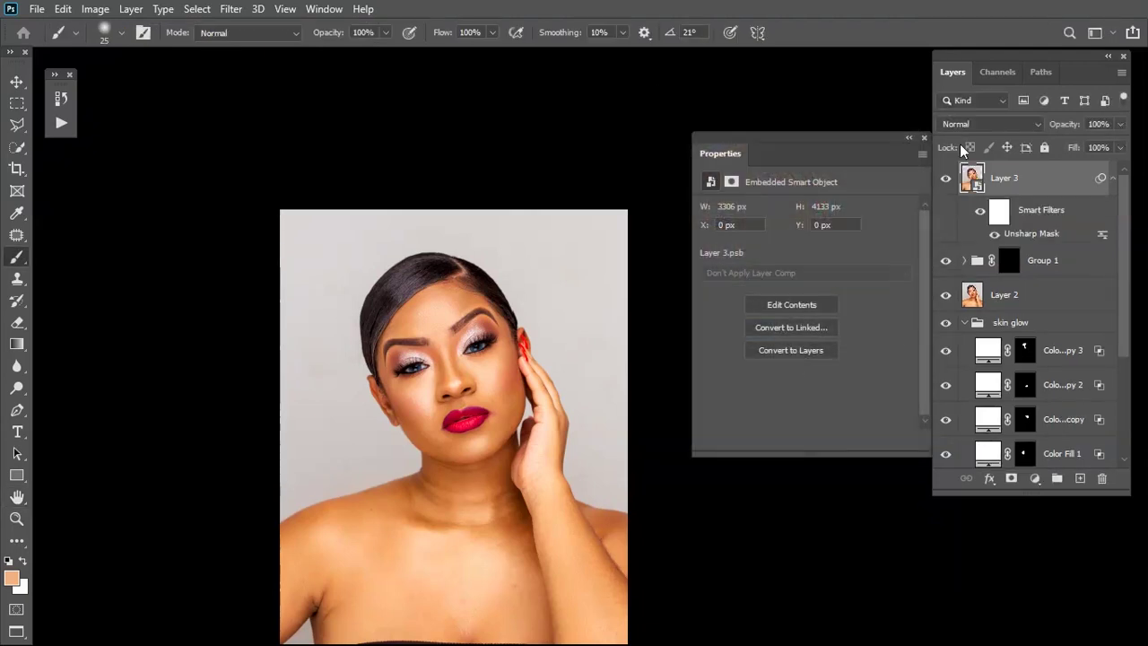
- Check the sharpened portrait at closer range and open the Export As settings for the document
key(z)
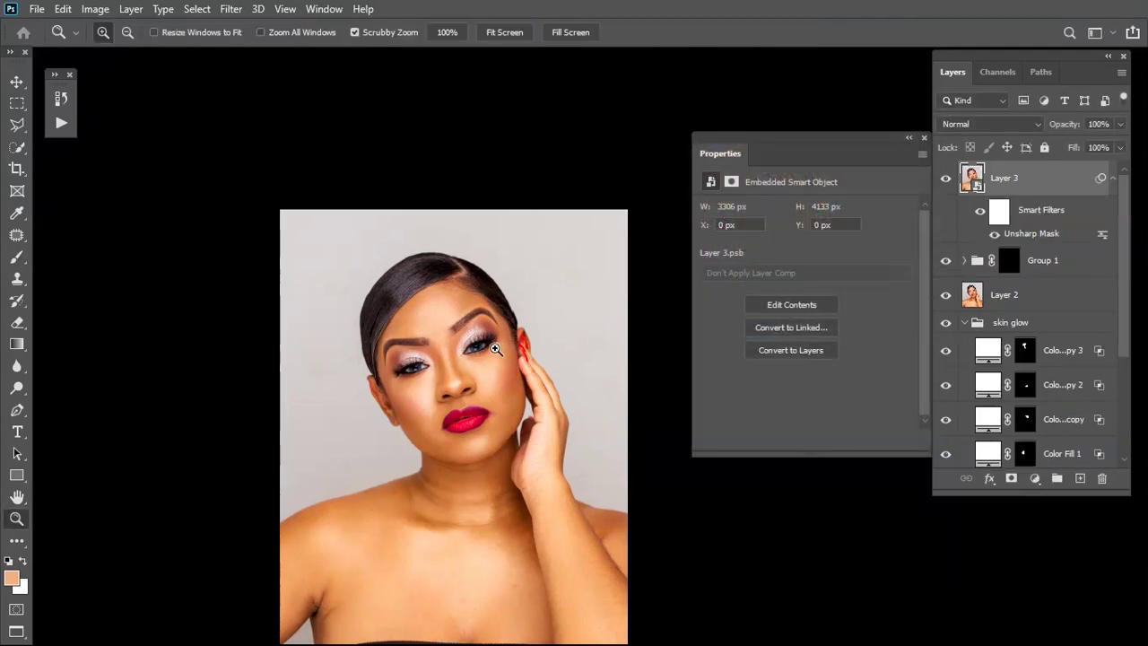
click(502, 353)
drag(513, 468, 491, 410)
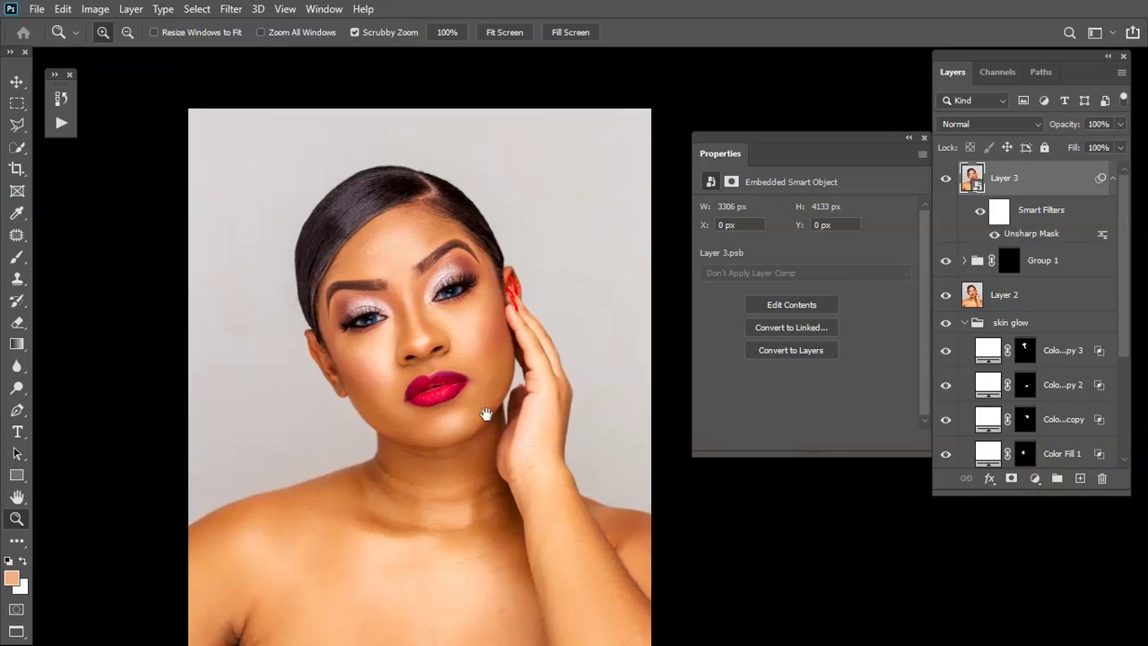
drag(1128, 305, 1100, 197)
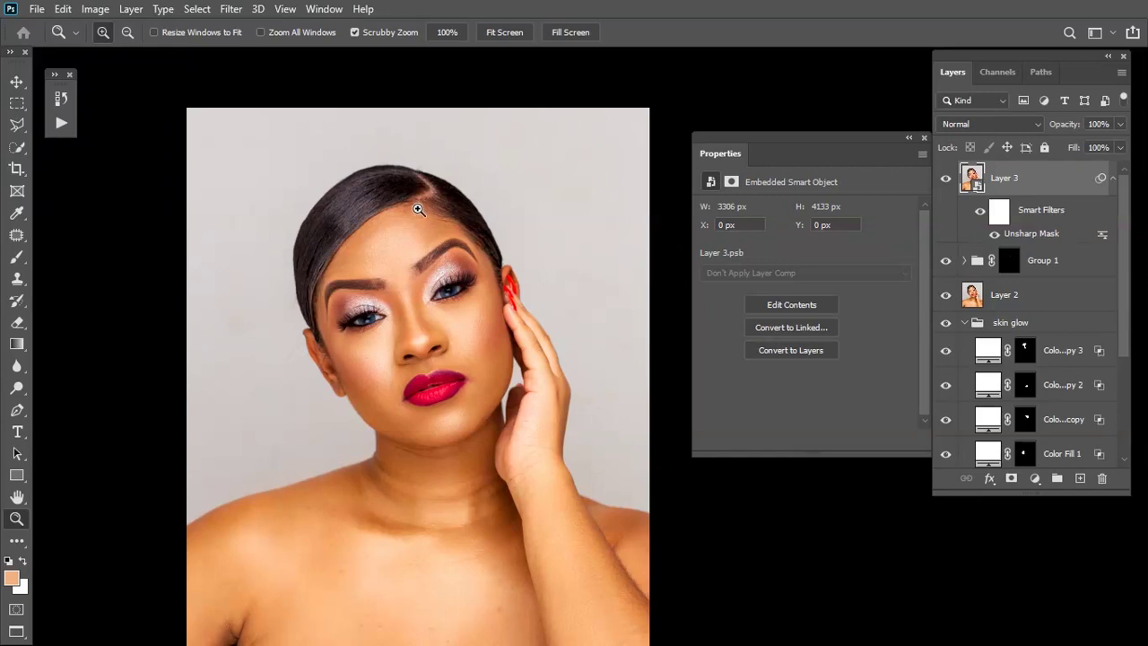
click(37, 10)
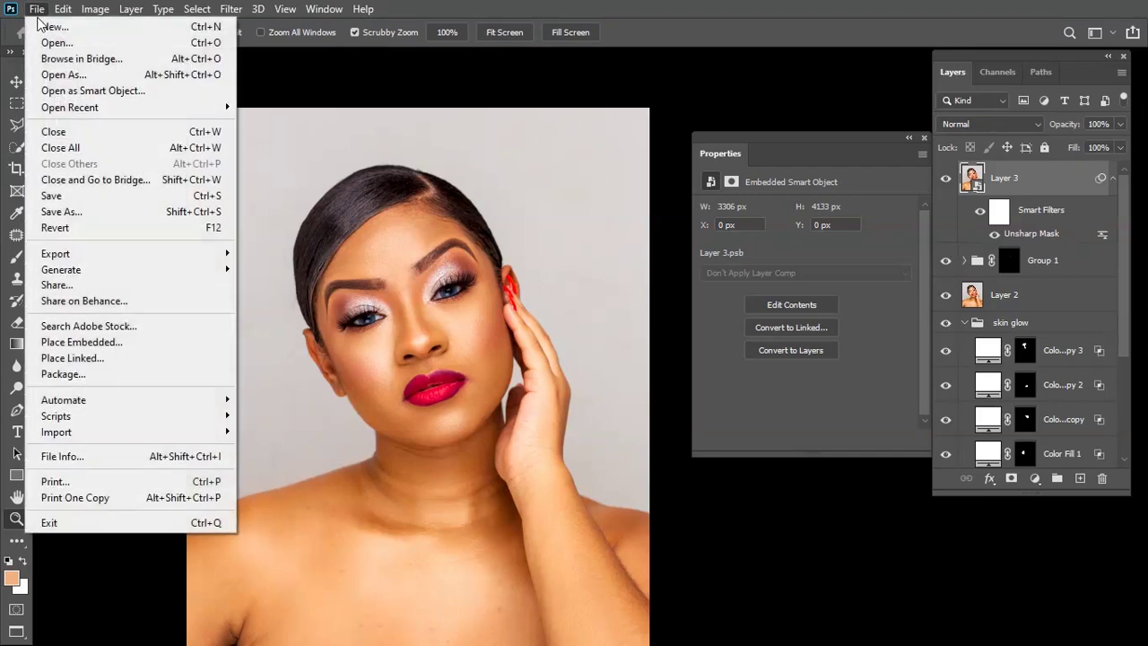
mouse_move(177, 259)
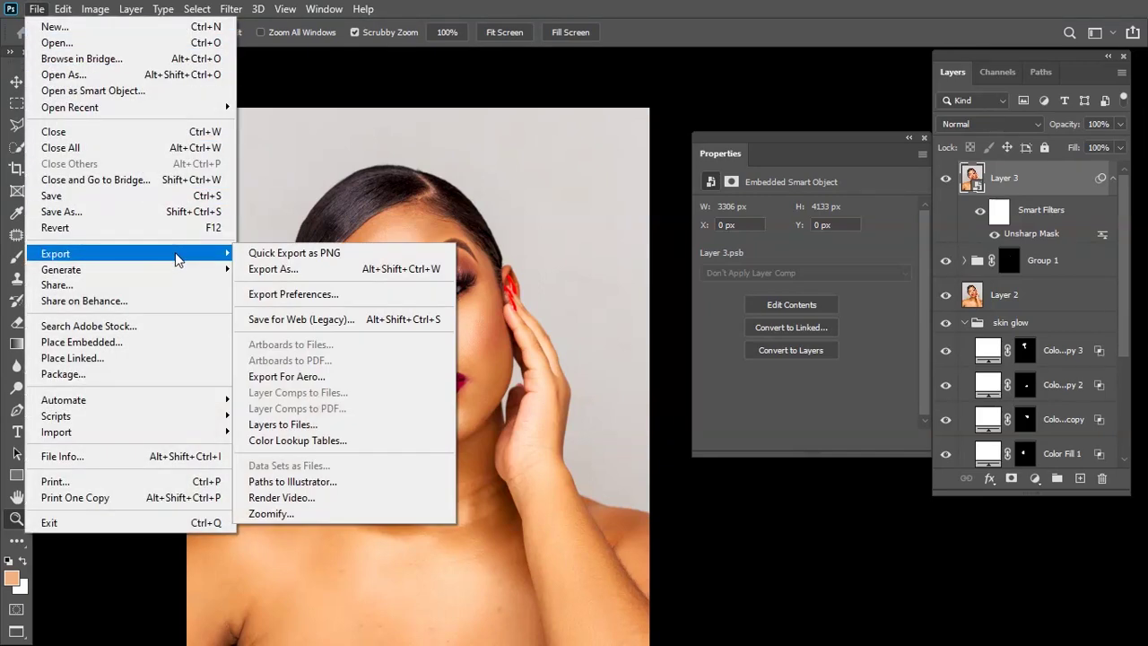
click(296, 269)
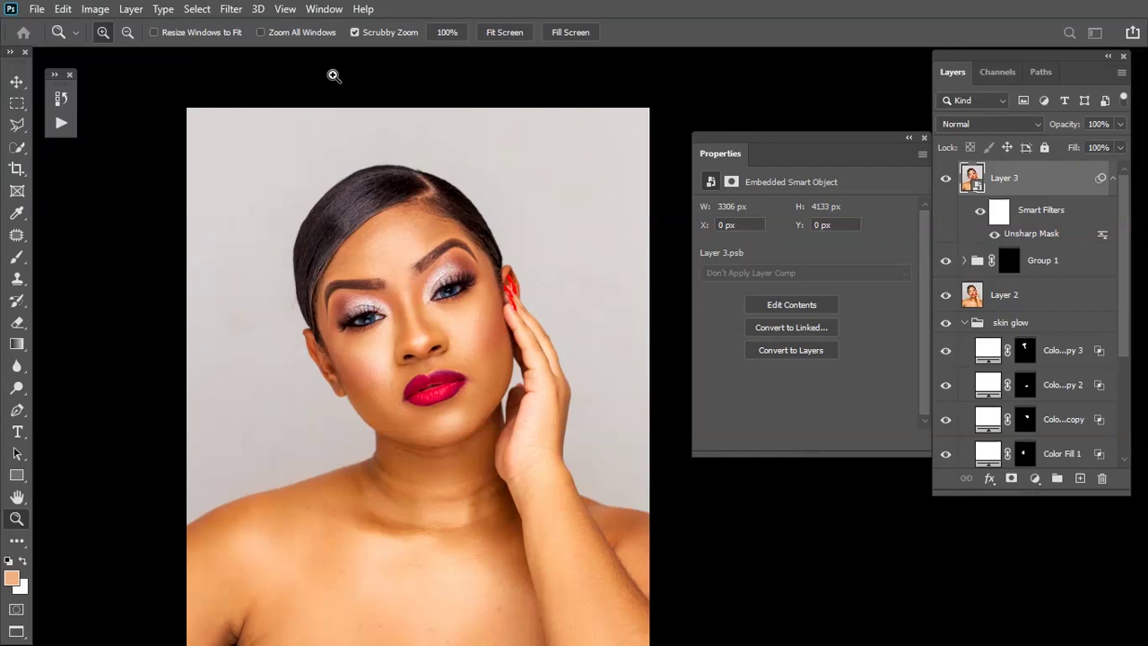
key(ctrl+shift+alt+w)
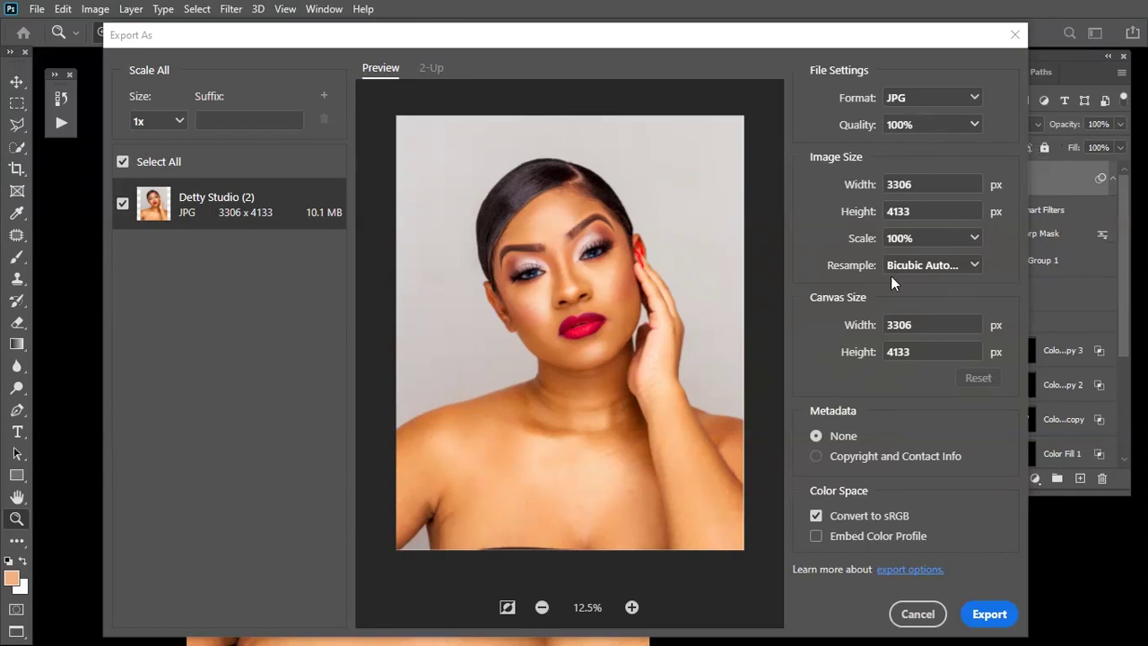
- Export the portrait as a 100% quality JPG to the Desktop with Bicubic Sharper resampling and an embedded color profile
click(972, 272)
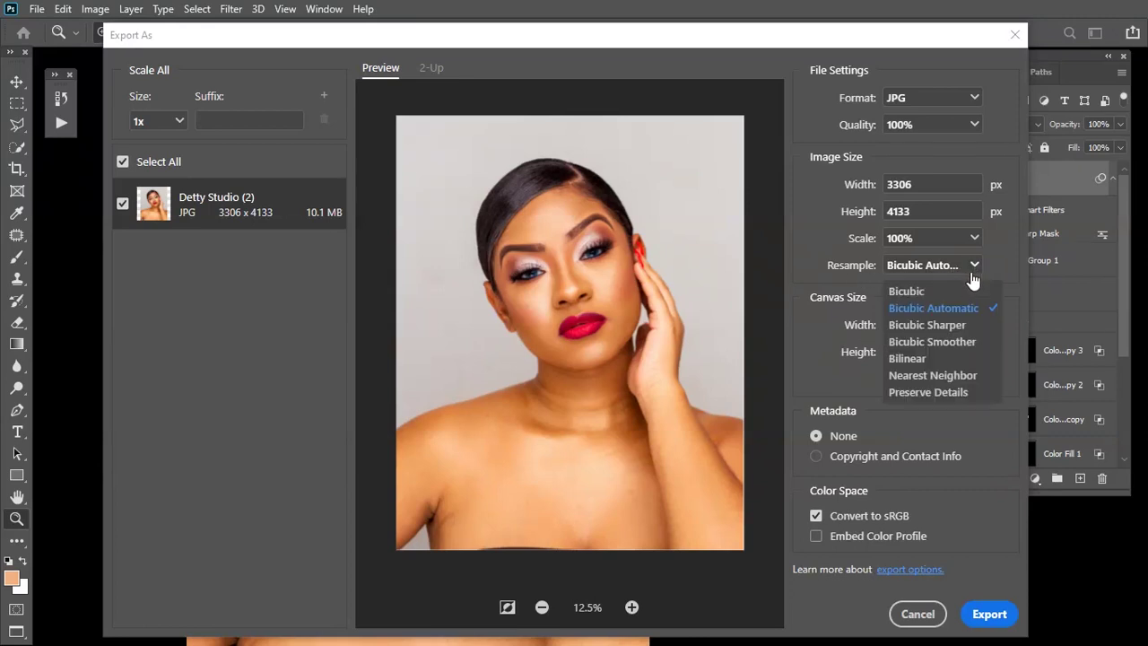
click(950, 326)
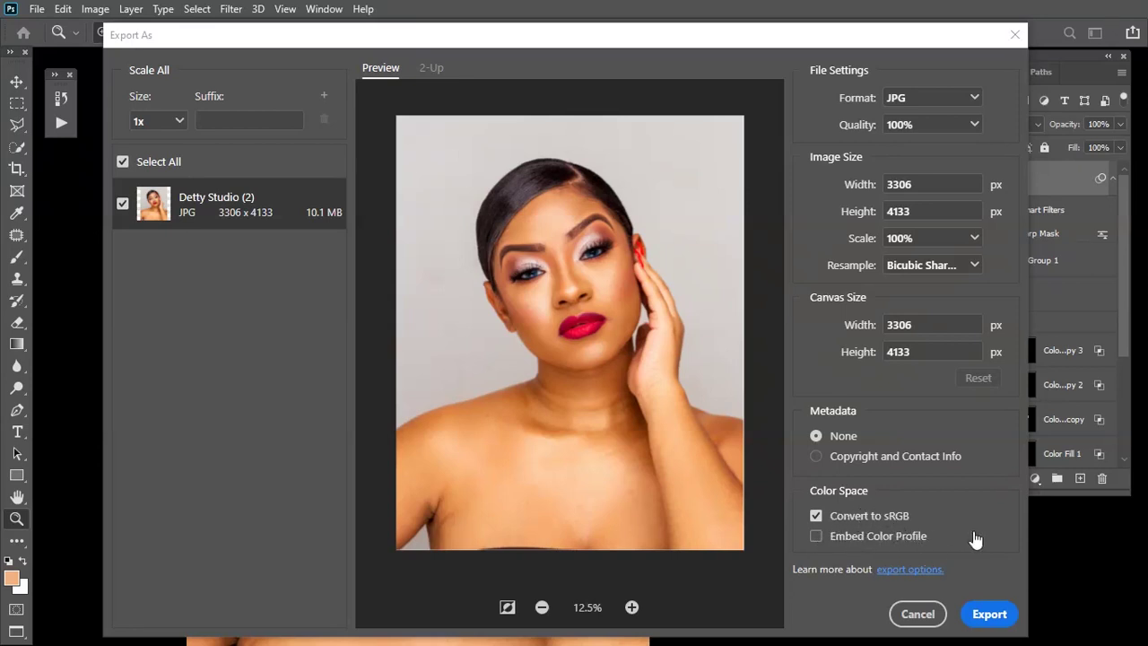
click(816, 537)
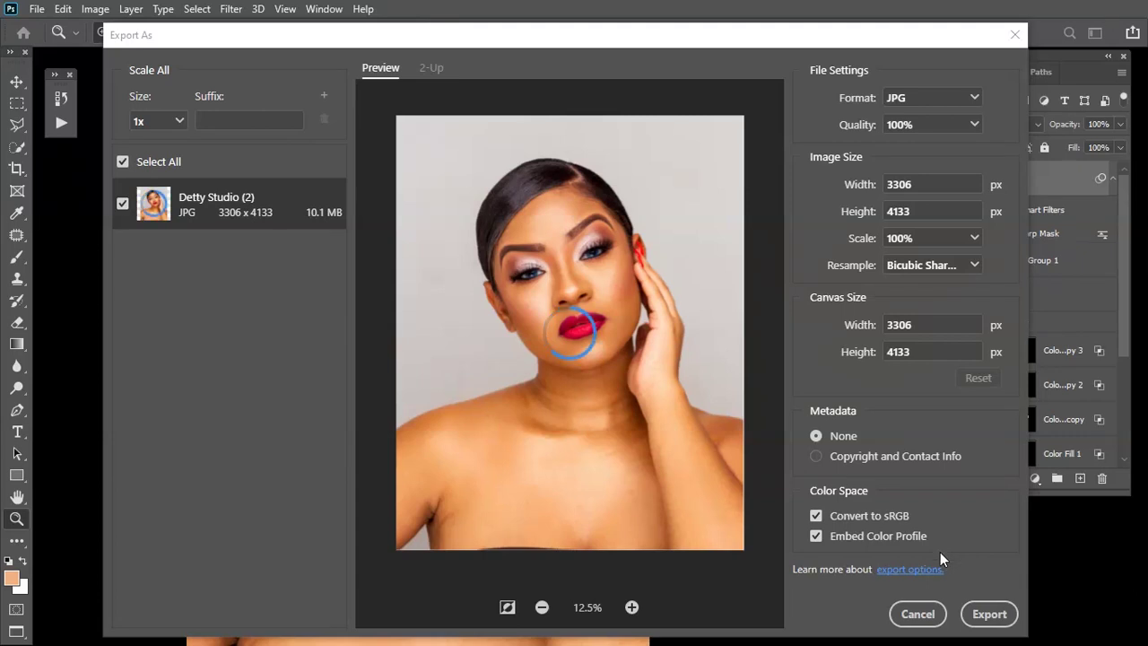
click(990, 615)
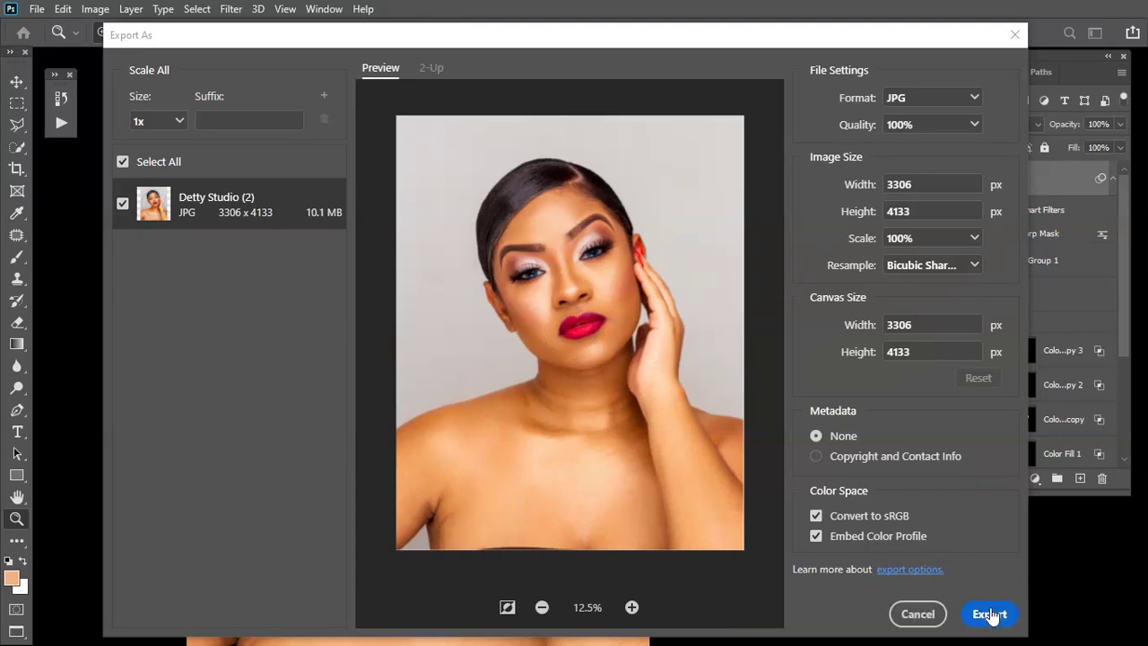
click(990, 615)
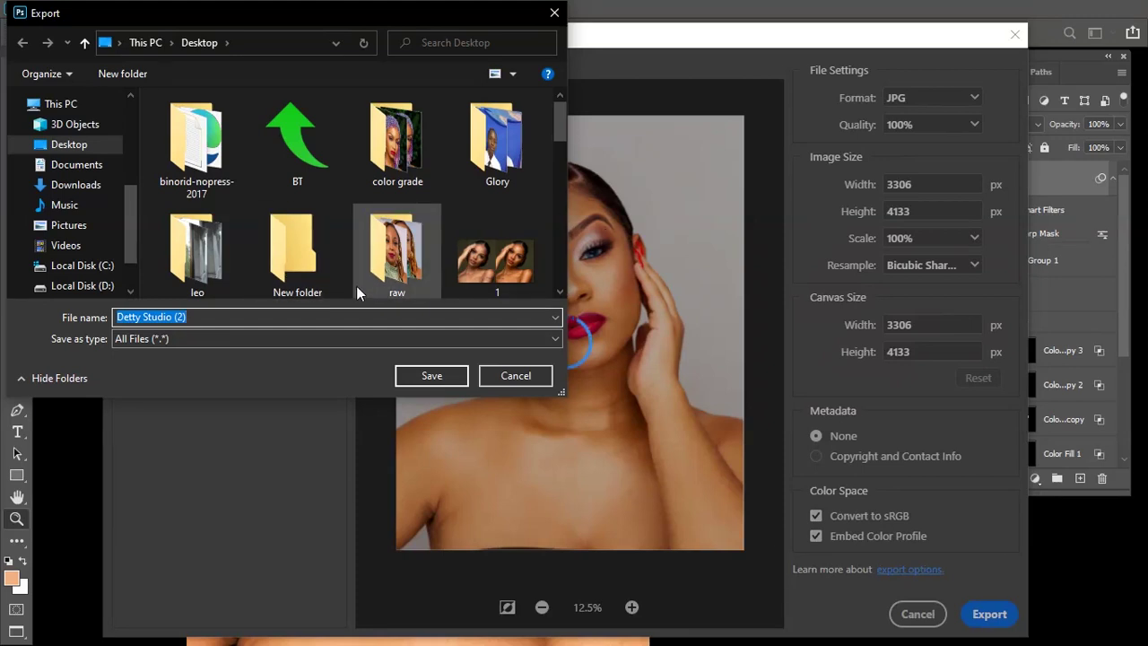
click(424, 374)
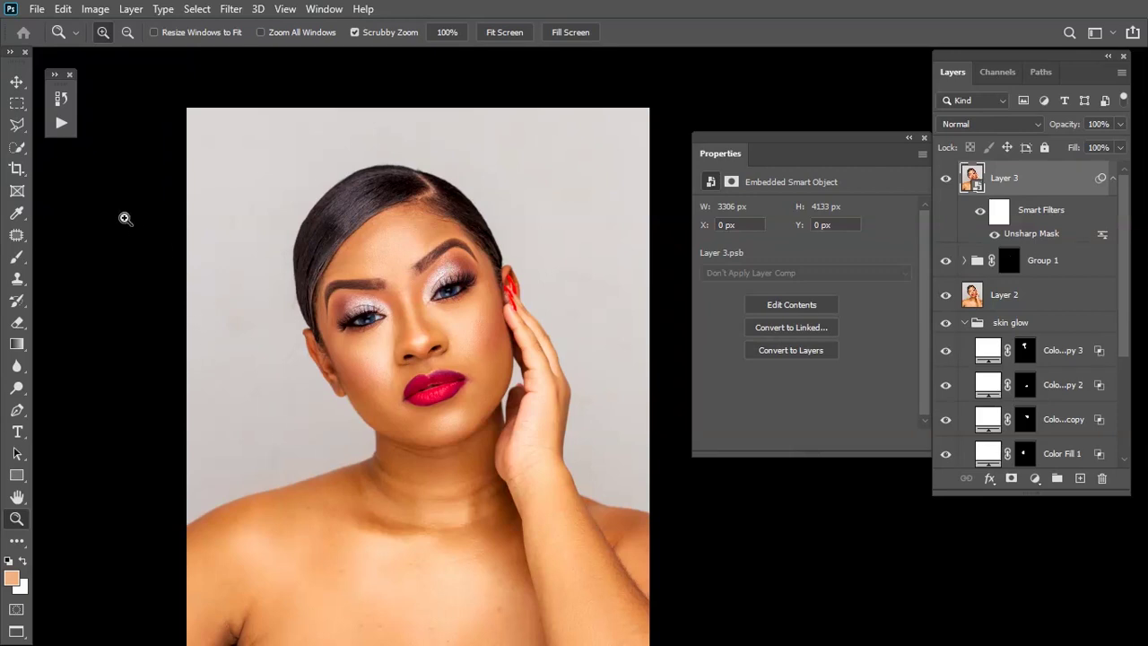
- Open the portrait in Save for Web (Legacy) and fit the whole image in the preview
click(39, 11)
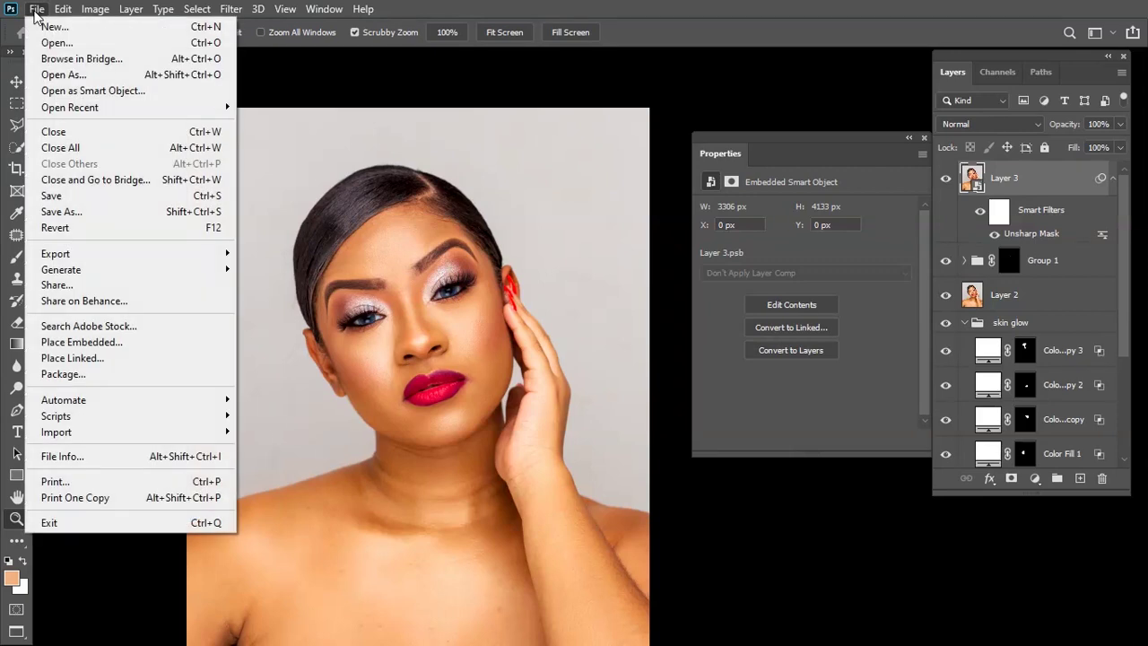
mouse_move(114, 253)
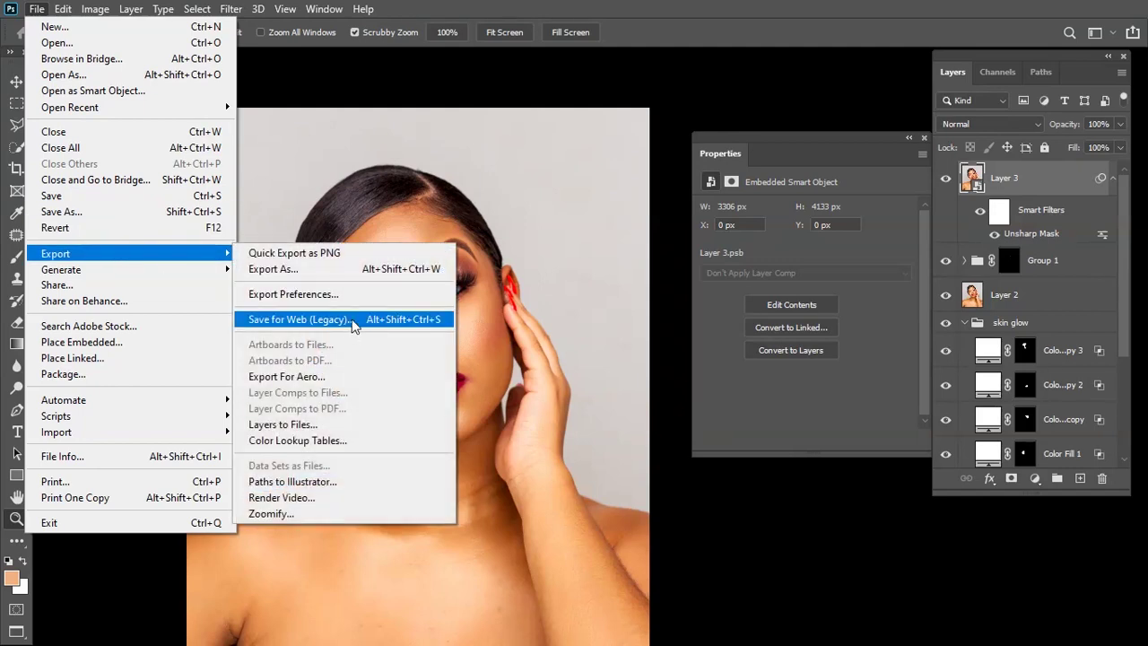
click(354, 321)
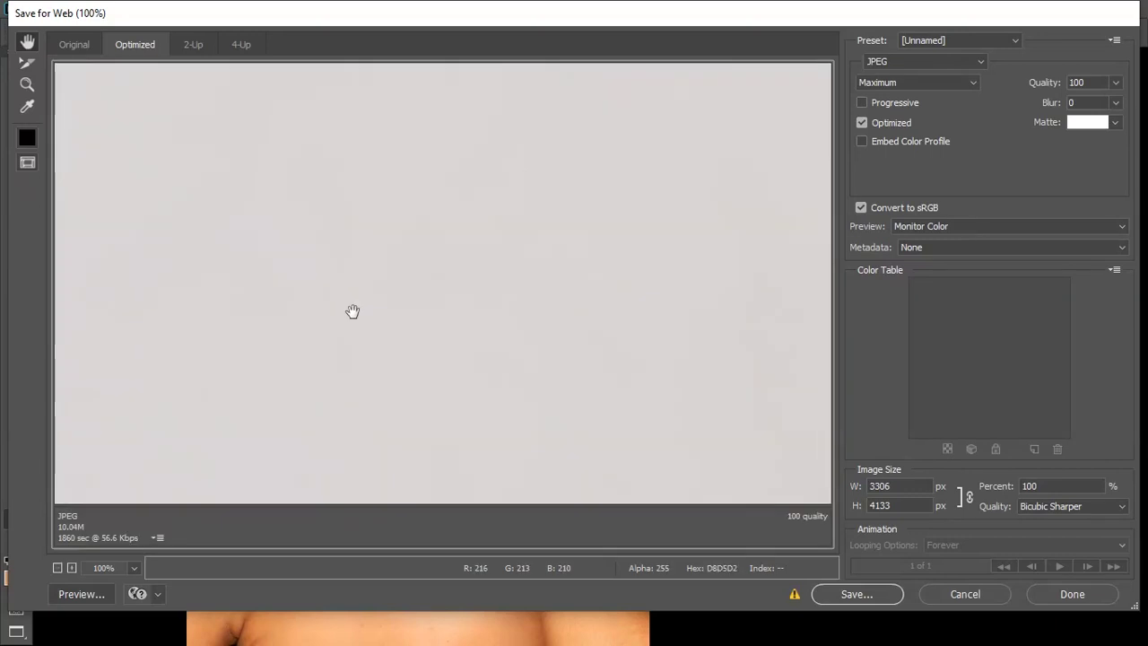
key(ctrl+0)
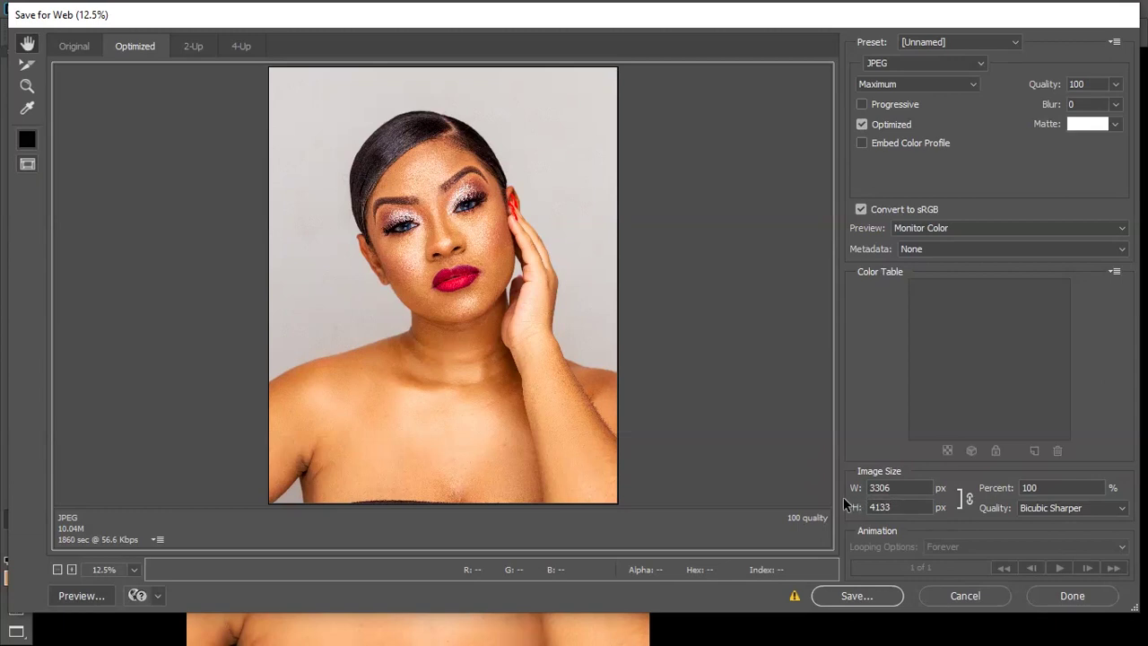
- Choose Bicubic Sharper as the resize quality and save the JPEG to the Desktop as Detty-Studio-(2), replacing the existing file
click(1069, 507)
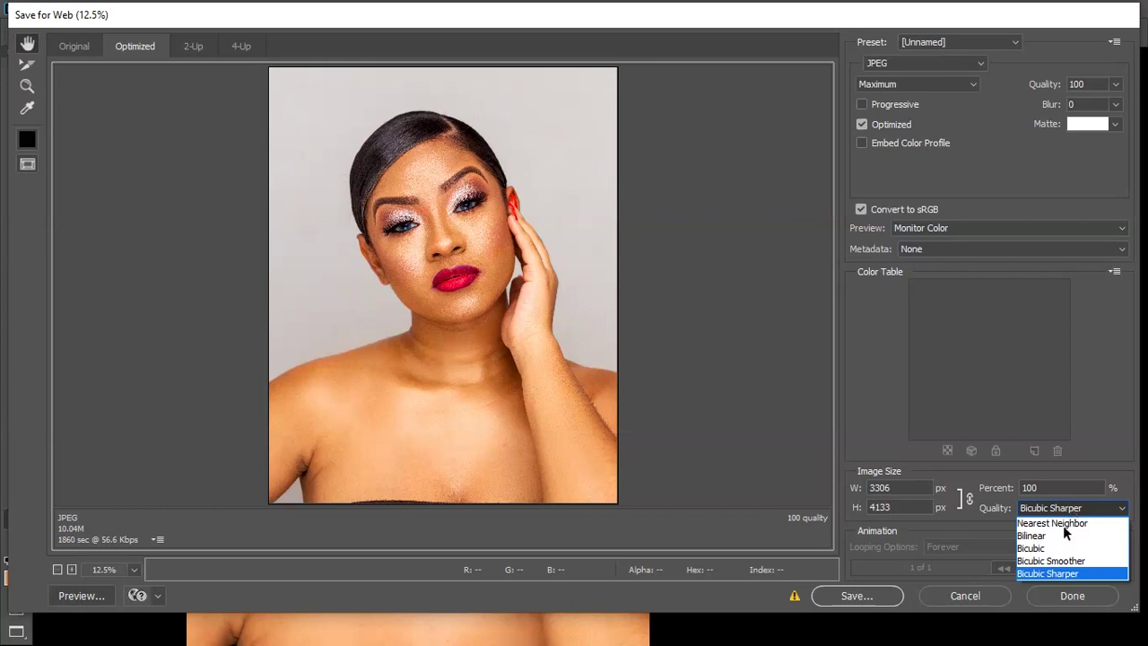
click(1053, 575)
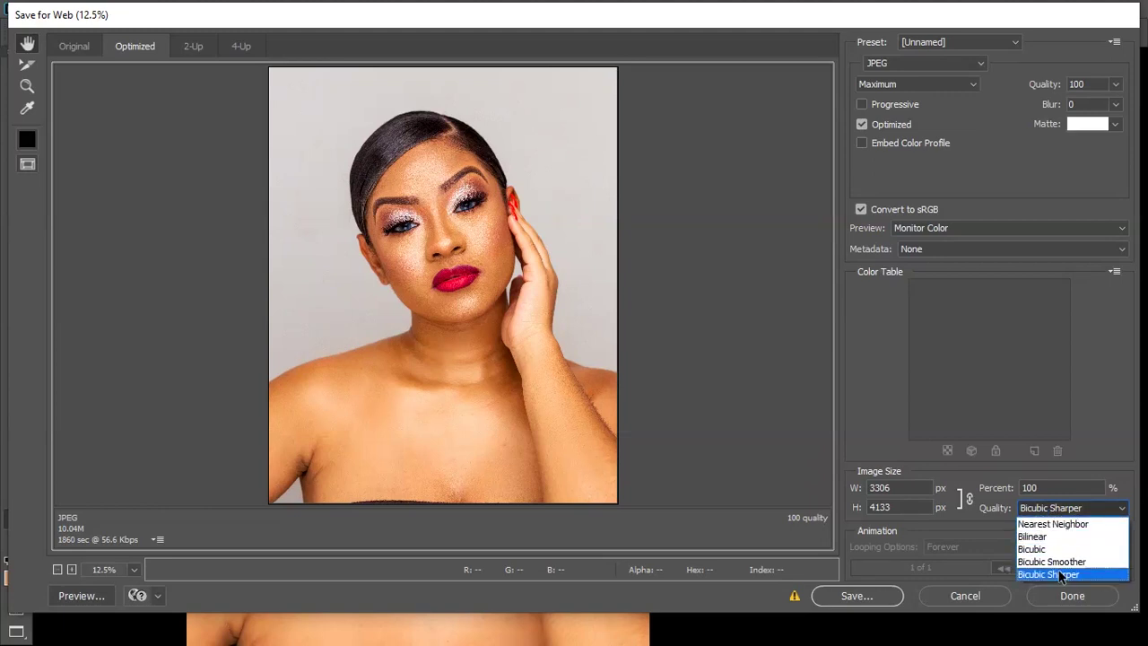
click(1061, 575)
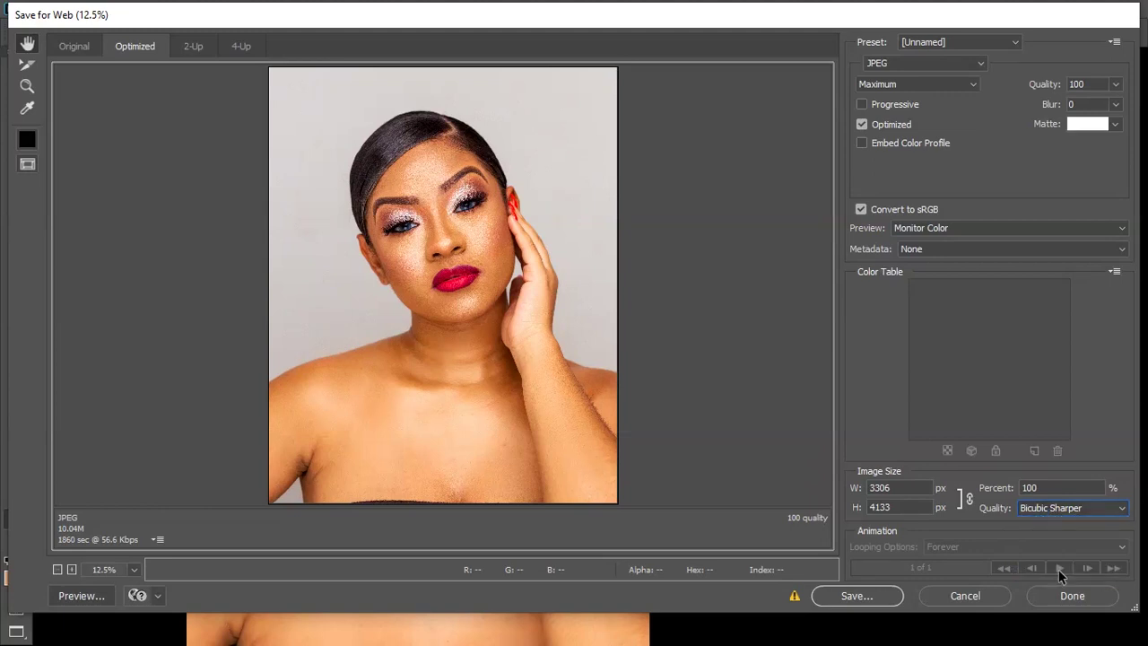
click(854, 597)
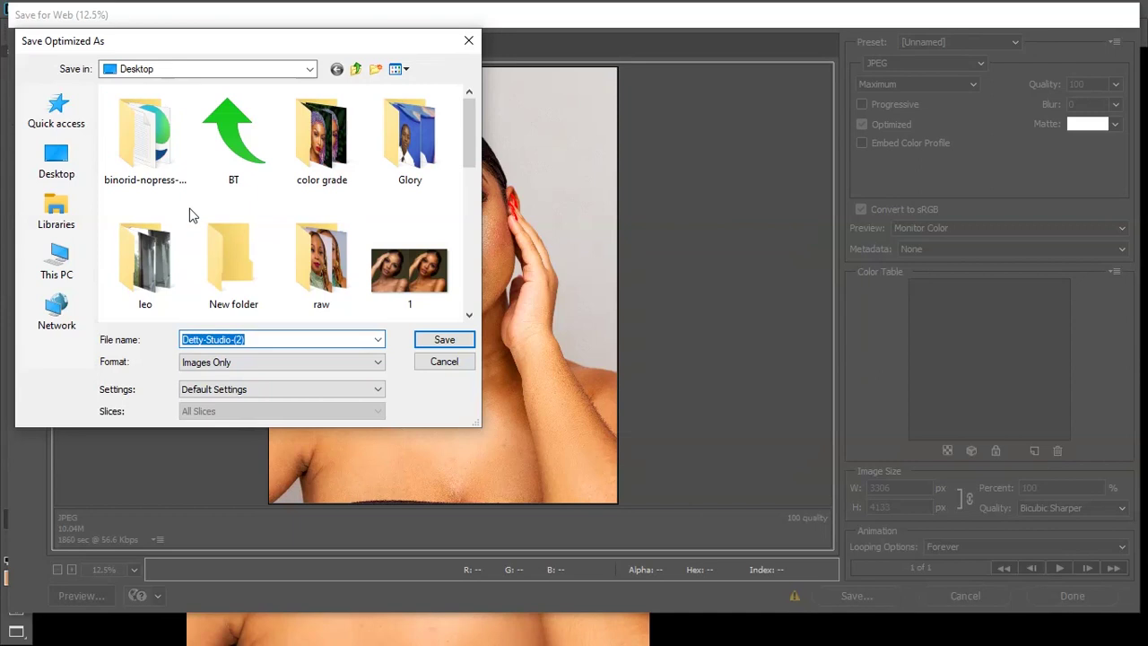
click(463, 344)
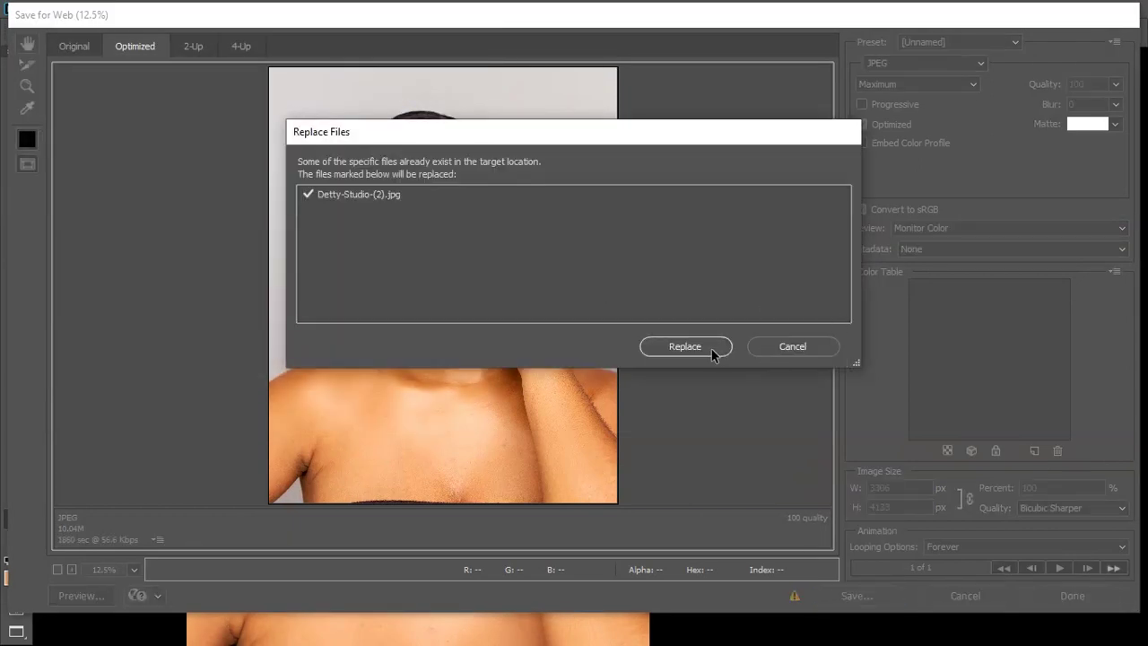
click(711, 348)
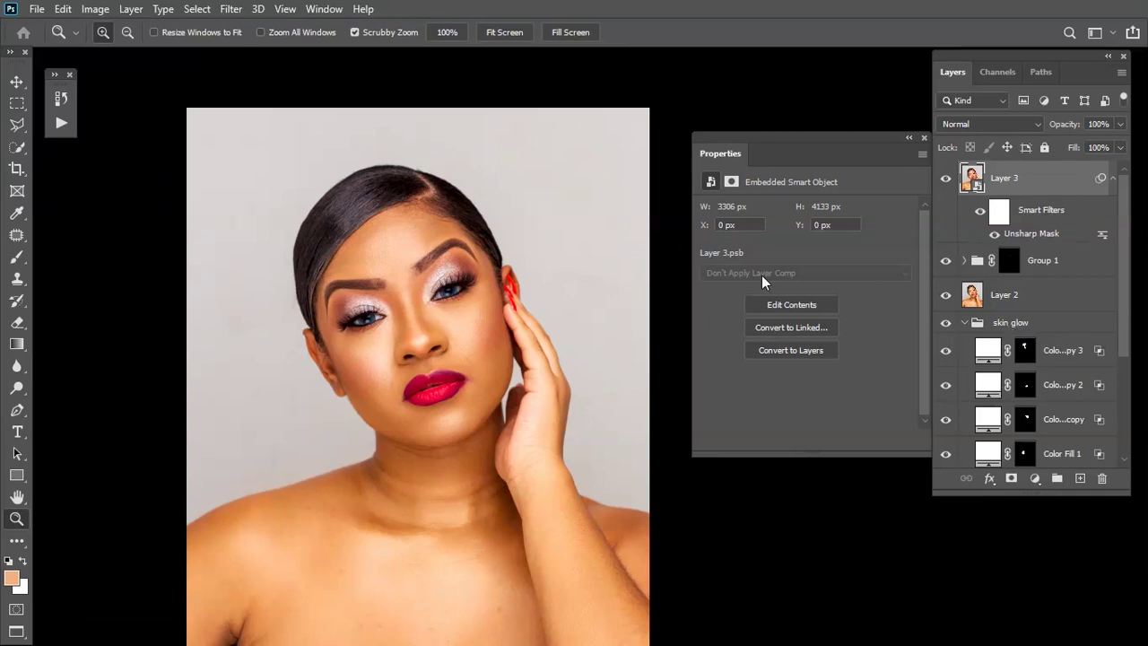
- Review the layer stack from Layer 3 through Group 1 and skin glow down to the Background
scroll(1126, 269, down, 1)
drag(1127, 276, 1130, 350)
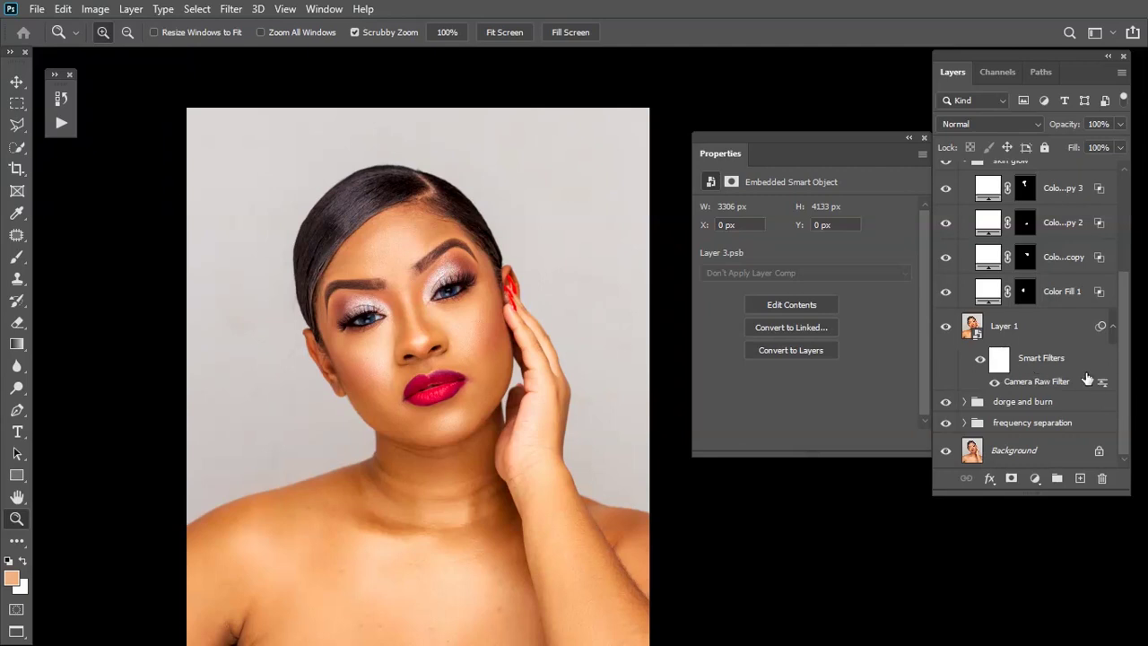
drag(1126, 359, 991, 281)
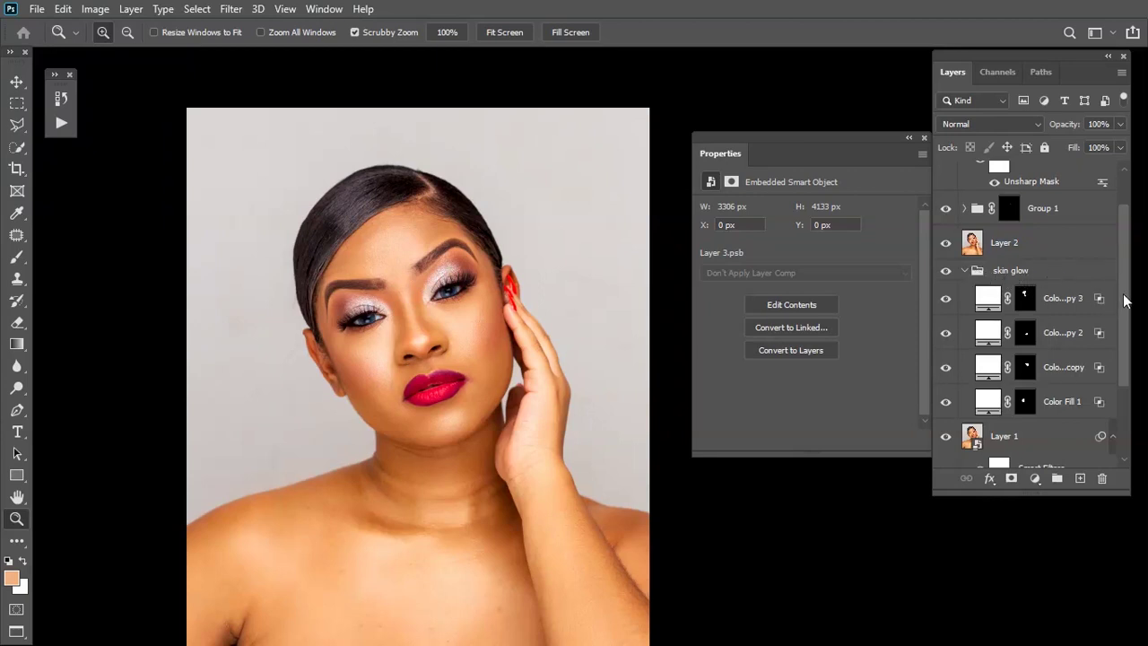
drag(1121, 303, 1127, 251)
click(1040, 260)
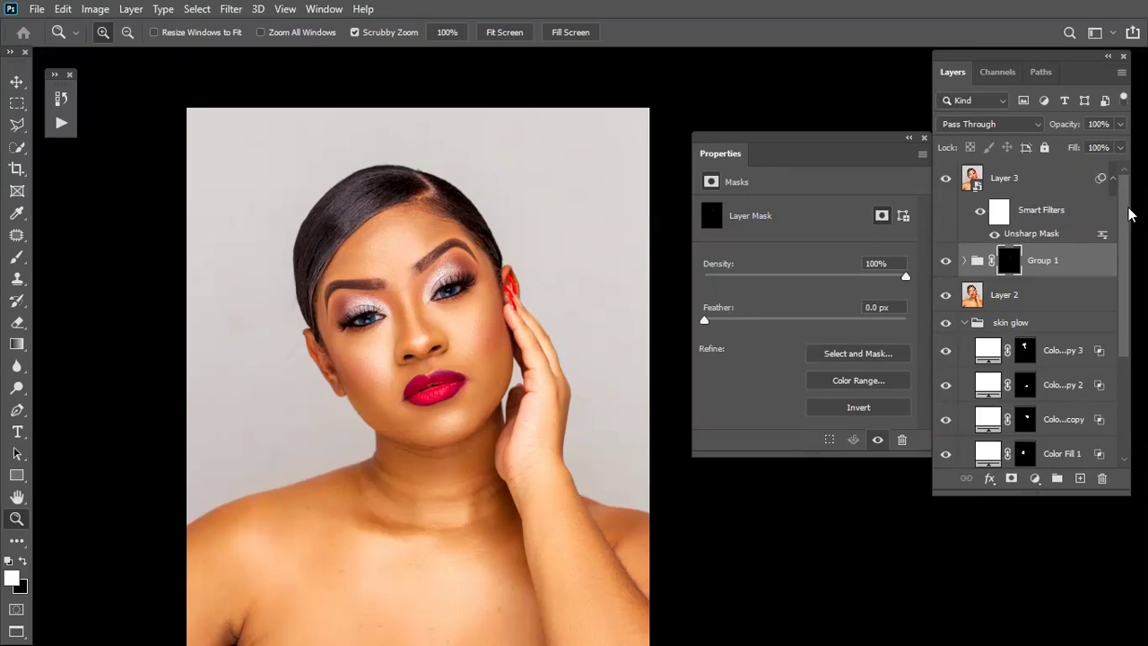
drag(1122, 234, 1120, 405)
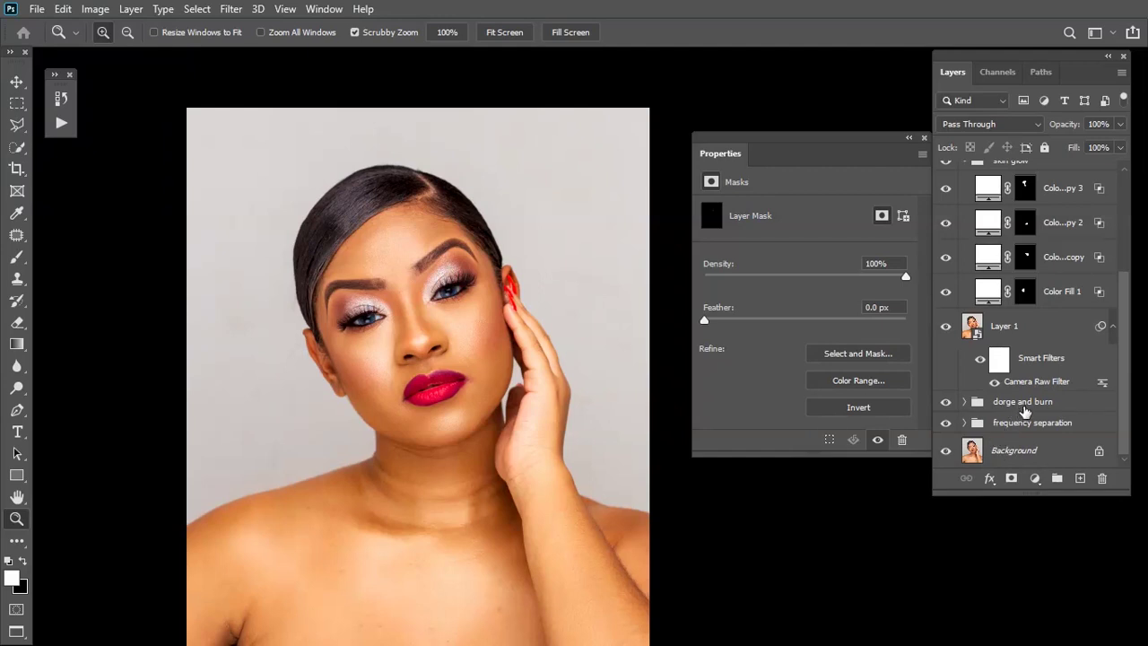
mouse_move(1127, 378)
mouse_down()
mouse_move(1137, 243)
mouse_move(1135, 430)
mouse_move(1135, 235)
mouse_move(1129, 383)
mouse_up()
drag(1124, 312, 1140, 403)
drag(1129, 368, 1125, 271)
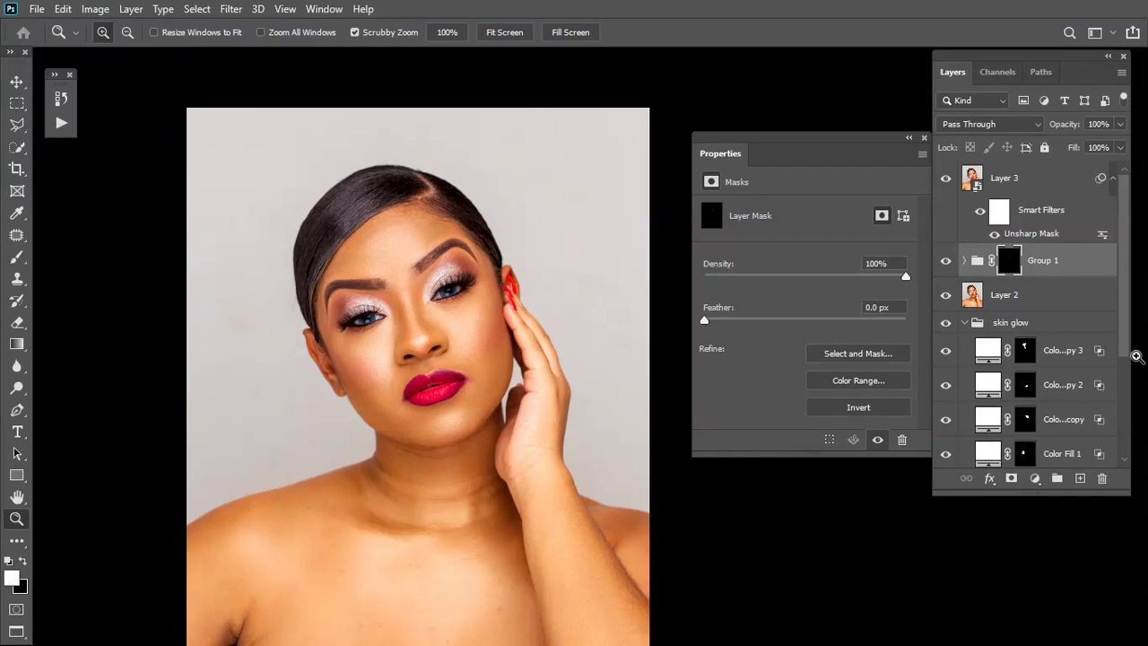
- Compare the original and retouched face by showing only the Background layer and restoring all the other layers
drag(1125, 356, 1120, 469)
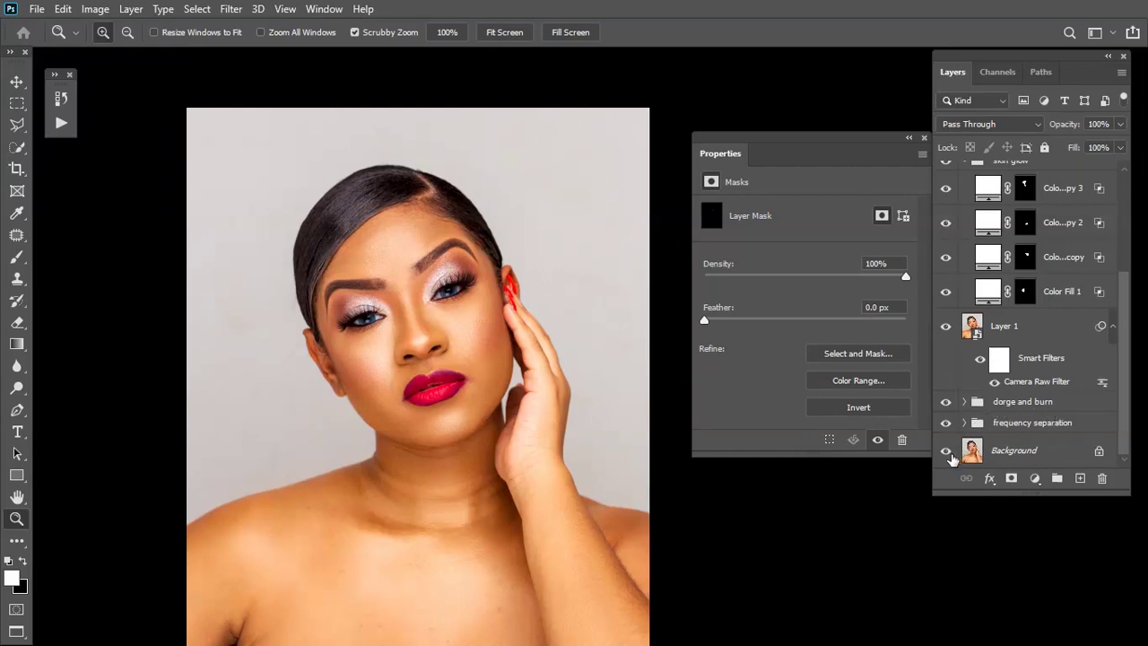
alt+click(946, 453)
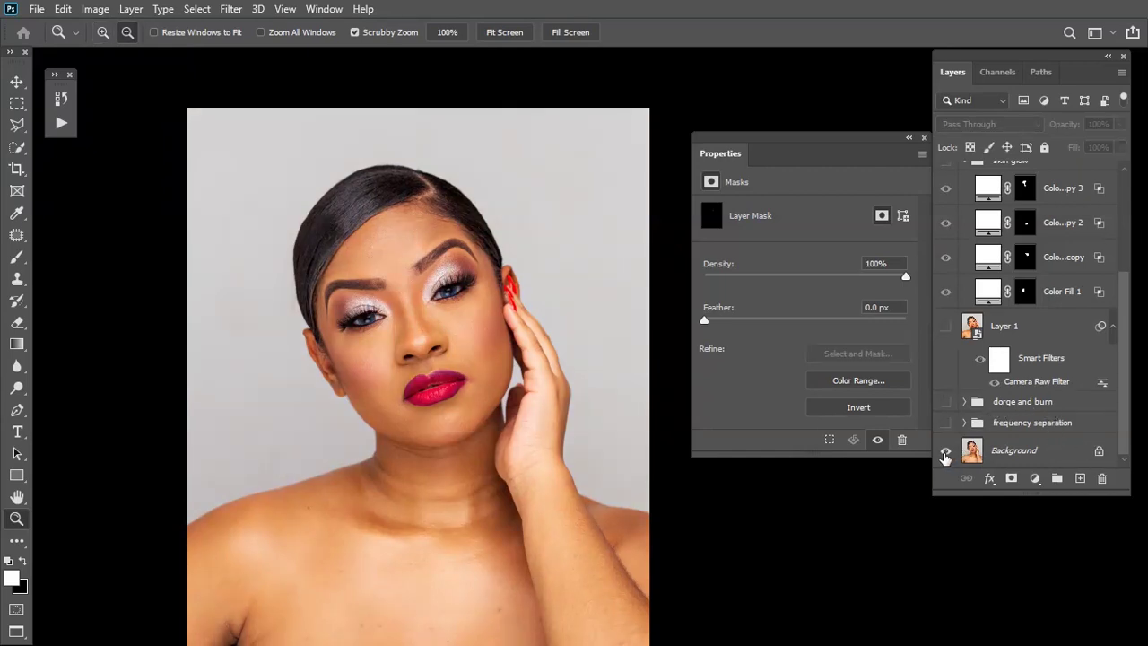
key(ctrl+plus)
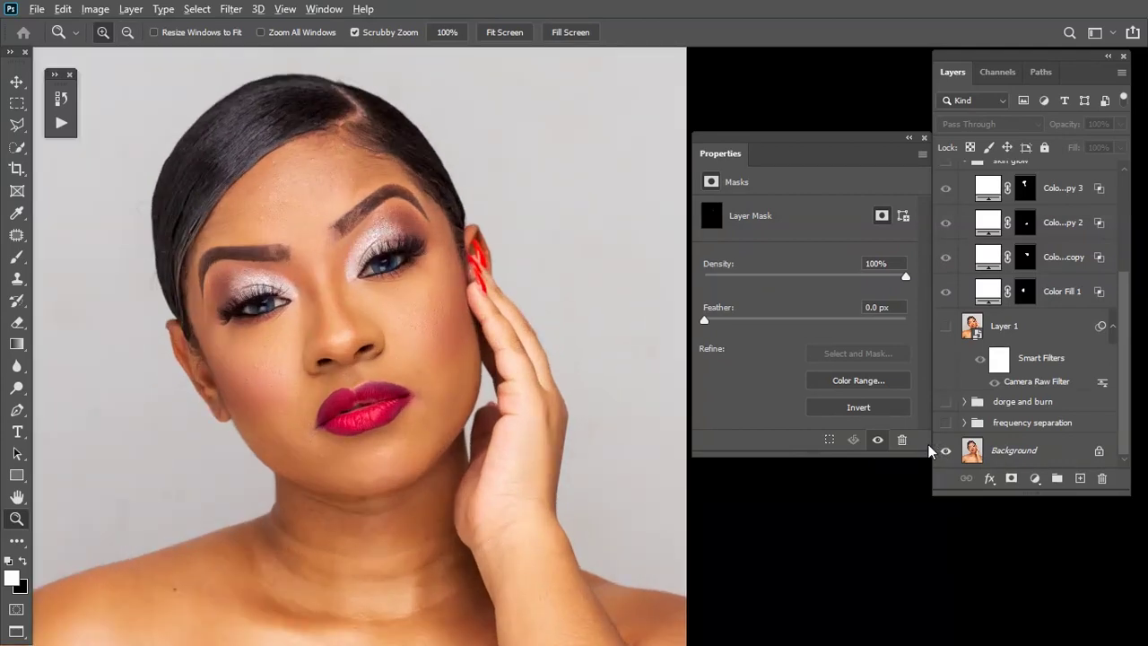
alt+click(946, 451)
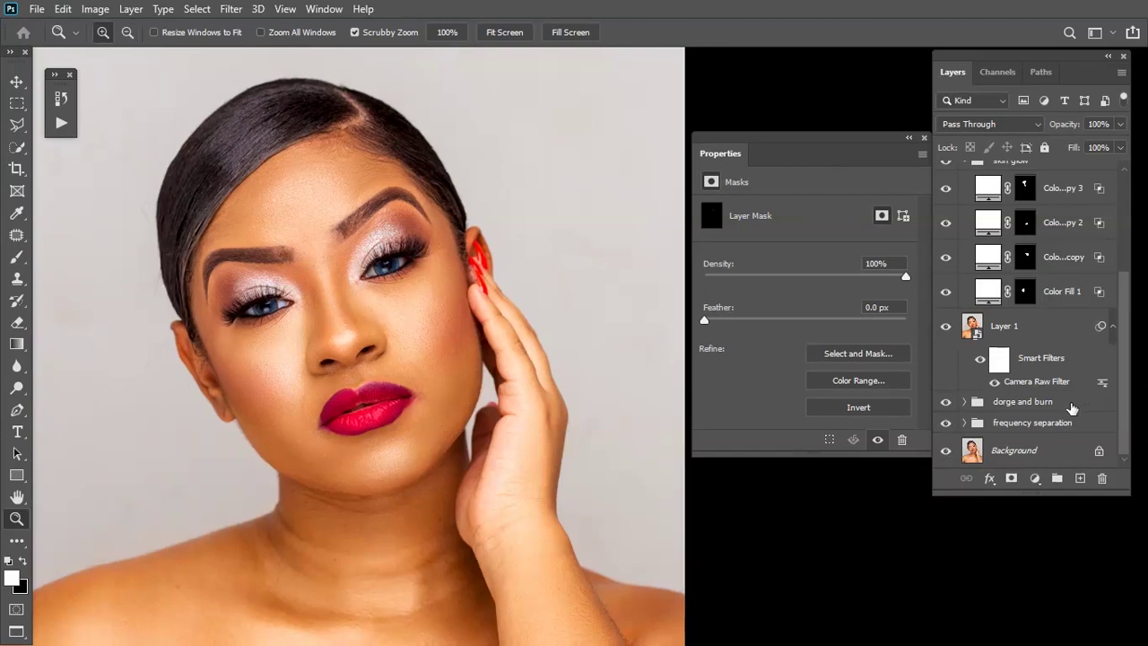
key(ctrl+minus)
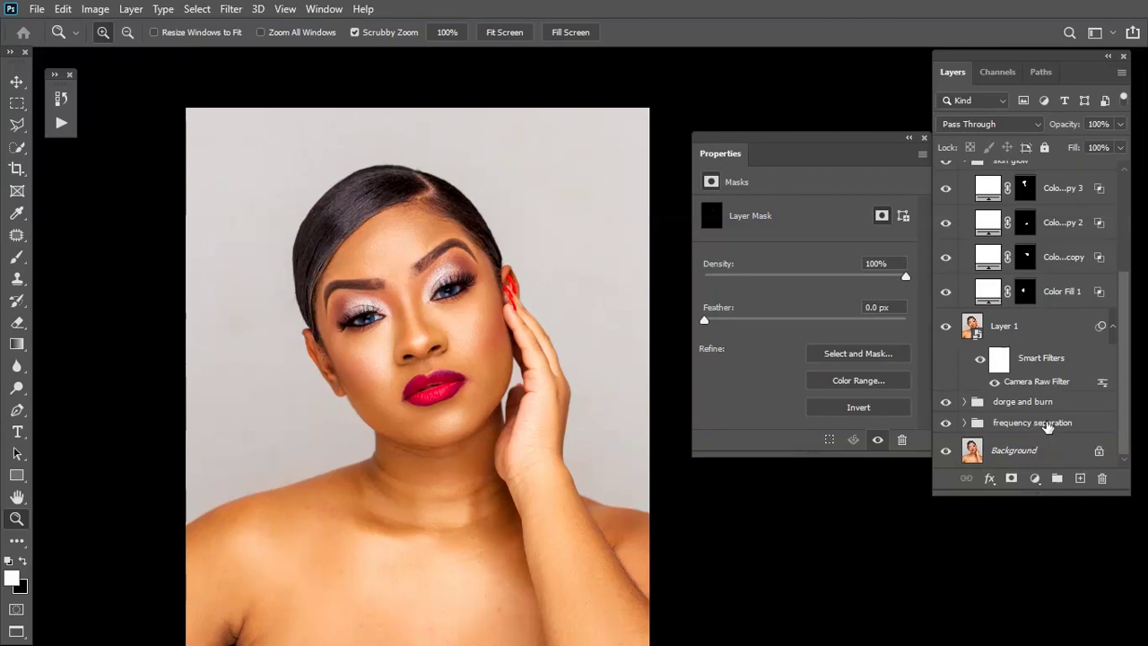
drag(1125, 379, 1137, 258)
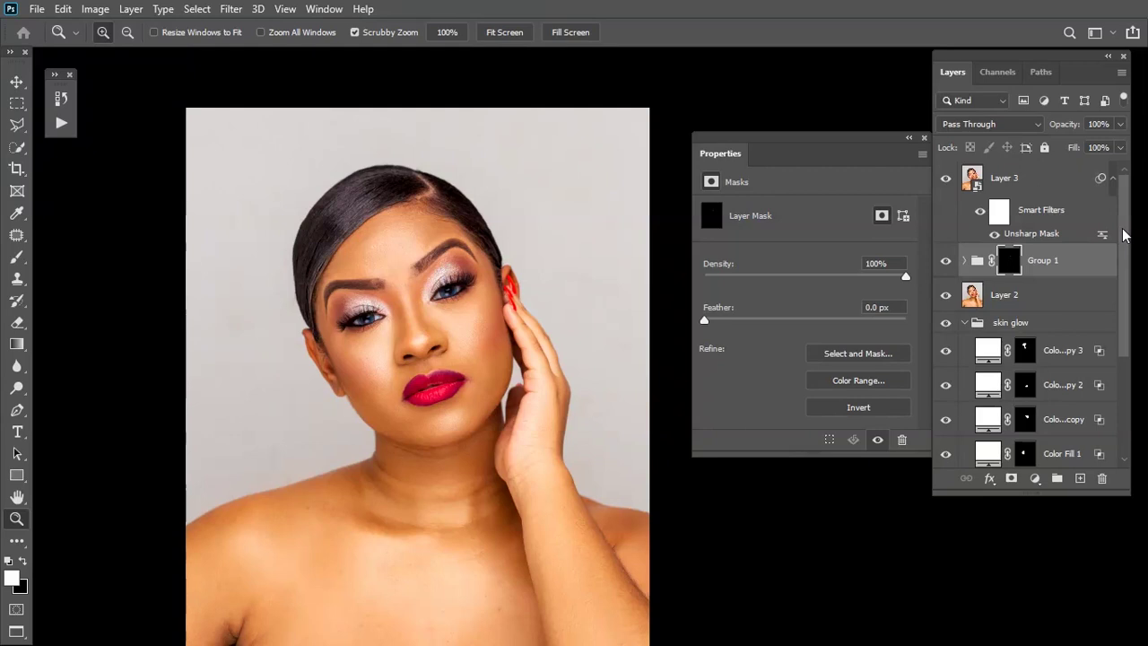
drag(1124, 235, 1110, 364)
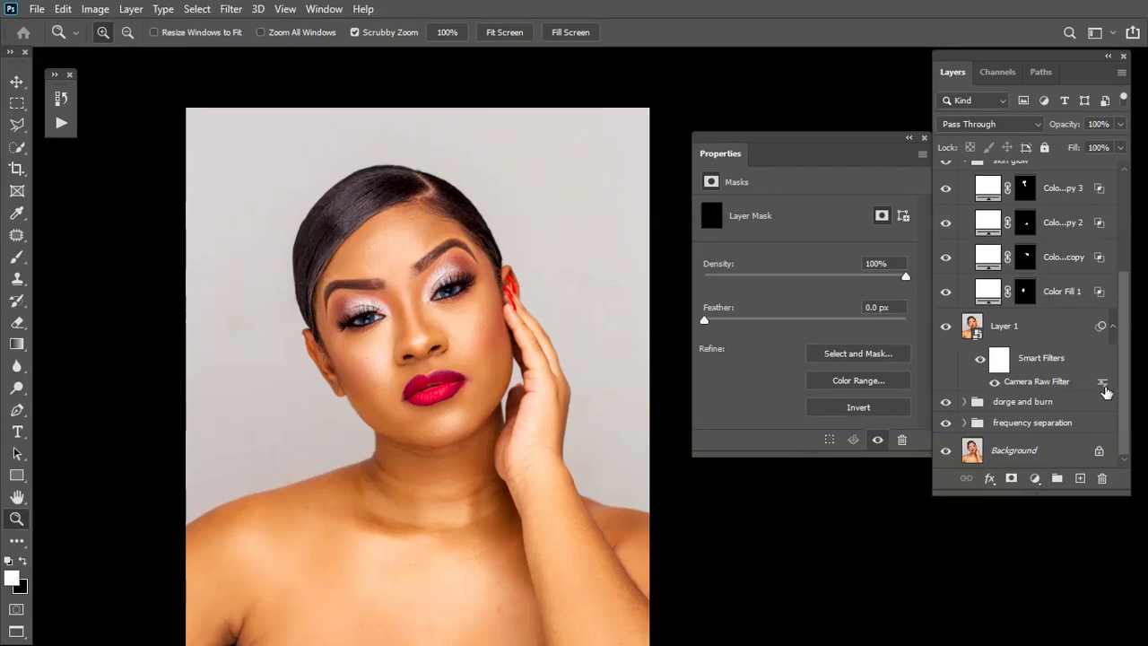